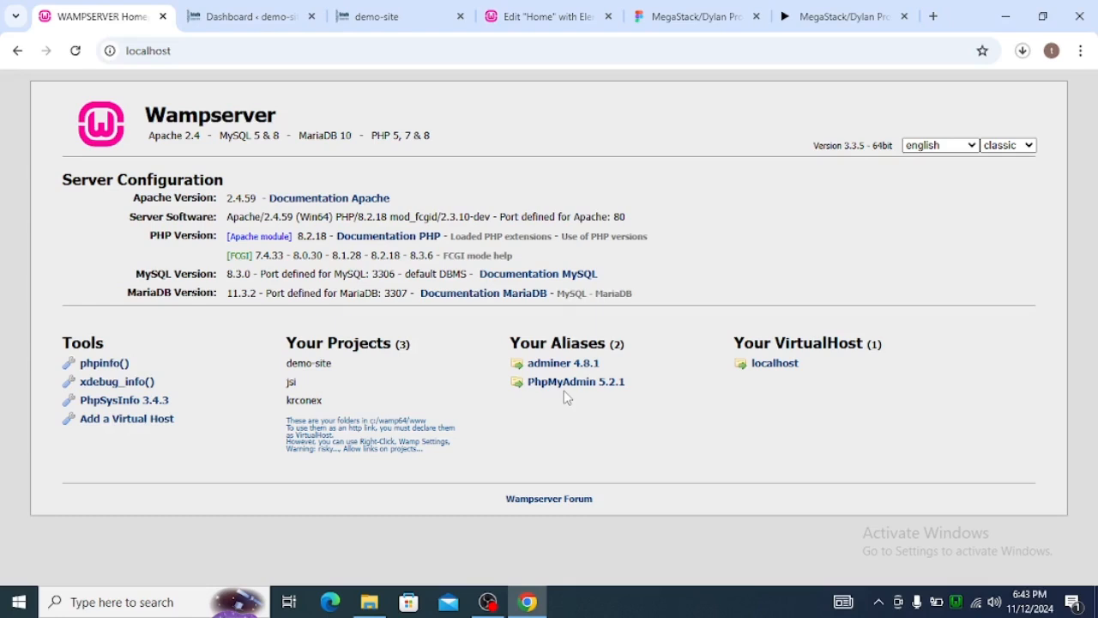
Examine the Home frame of the MegaStack Figma design, from the header and hero through every section to the footer.
click(693, 15)
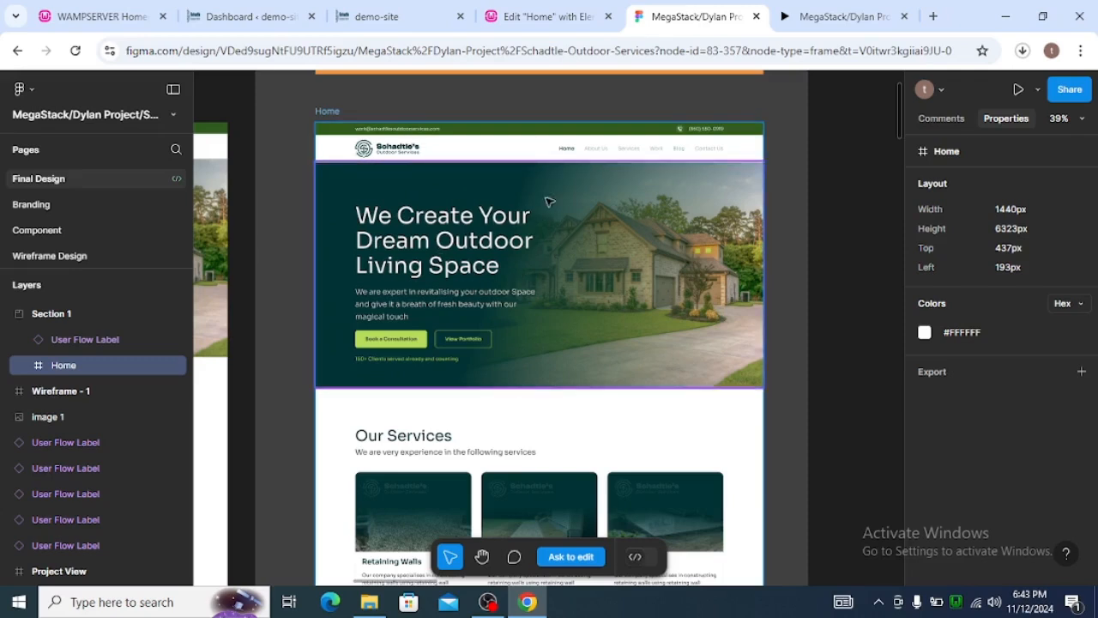
scroll(559, 220, down, 2)
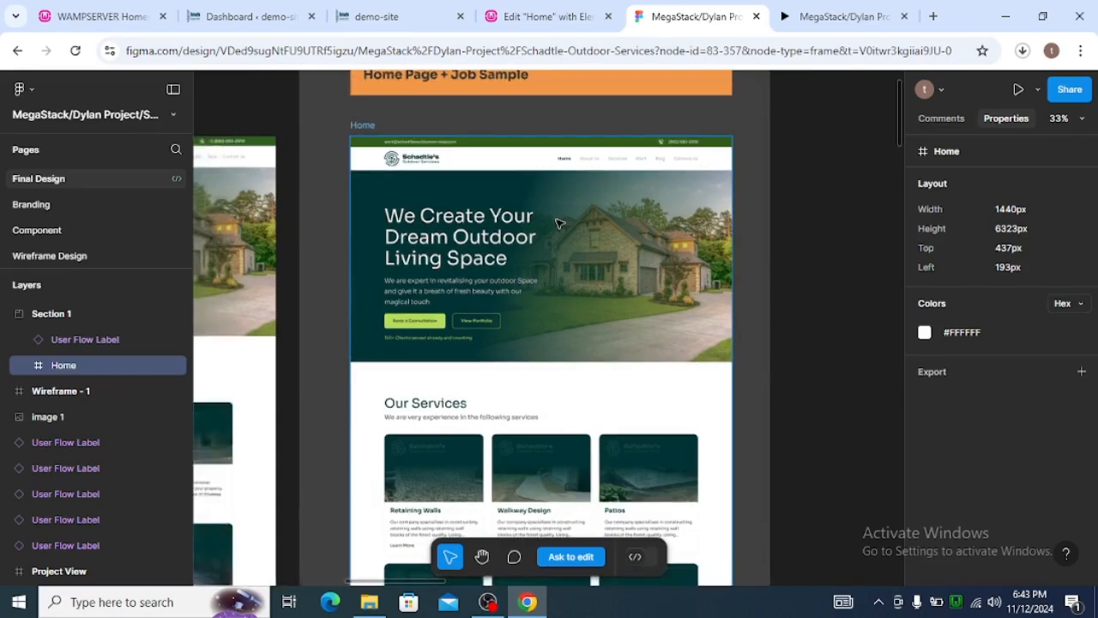
scroll(560, 221, up, 3)
scroll(455, 197, up, 1)
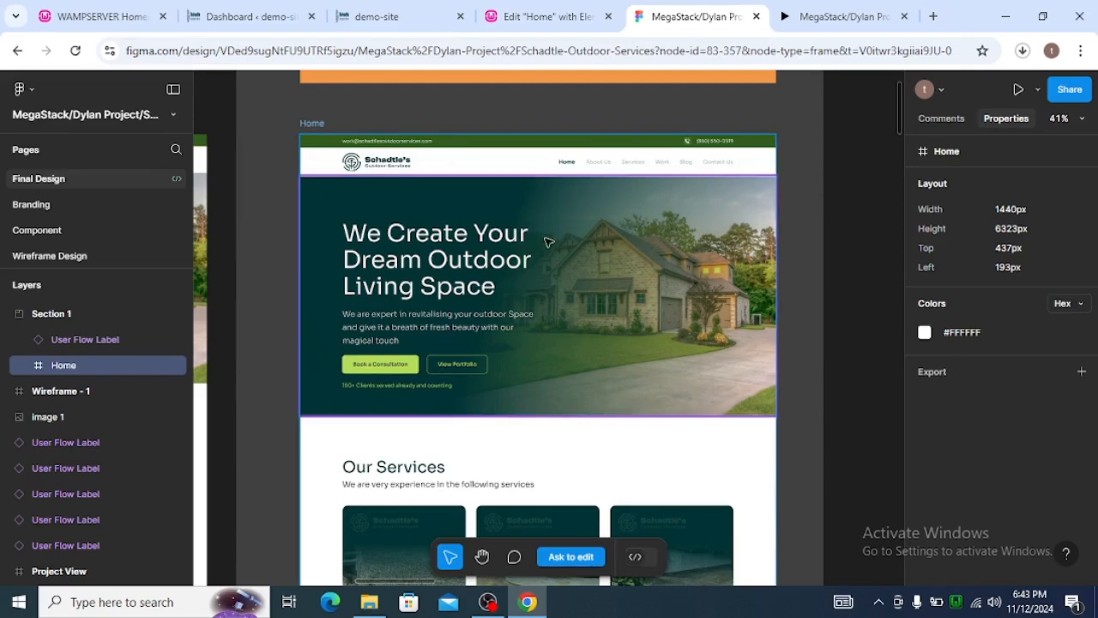
scroll(558, 254, down, 2)
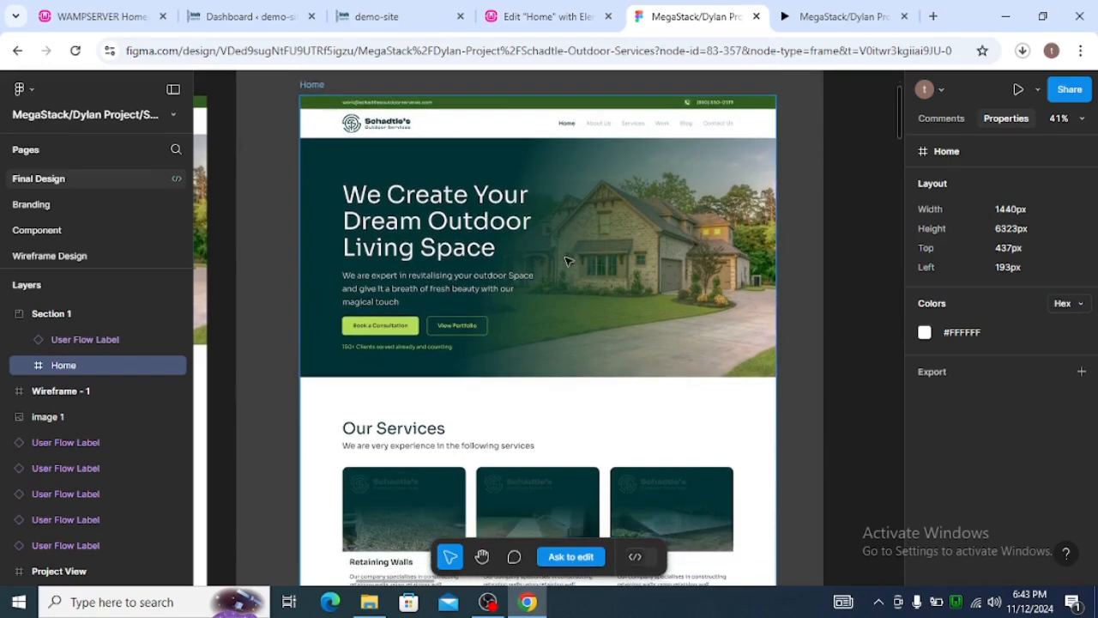
scroll(504, 356, down, 6)
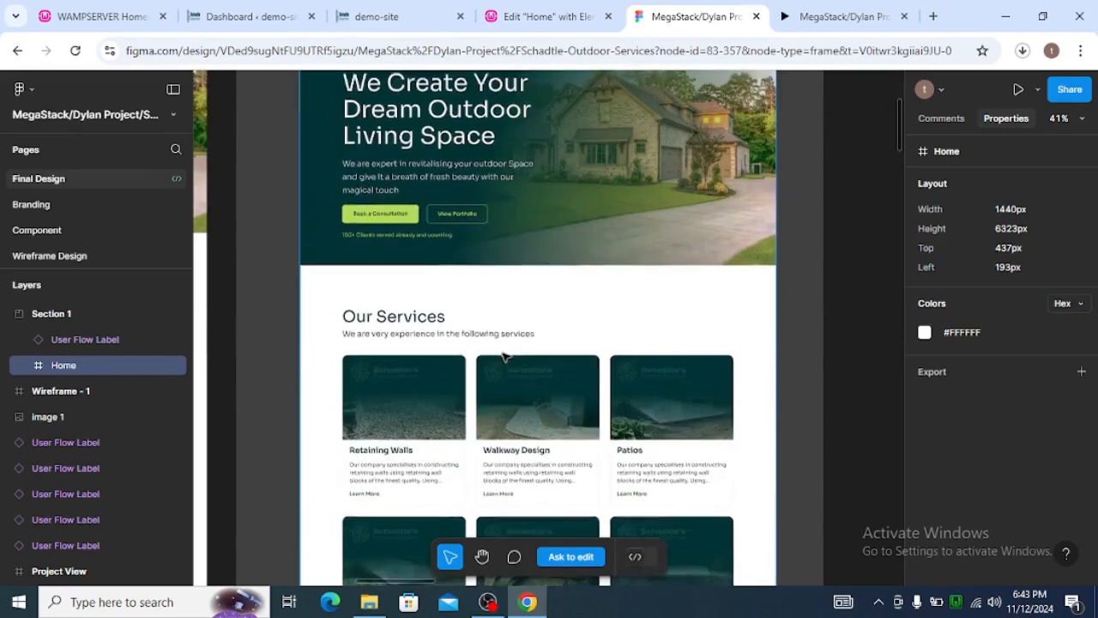
scroll(505, 356, down, 9)
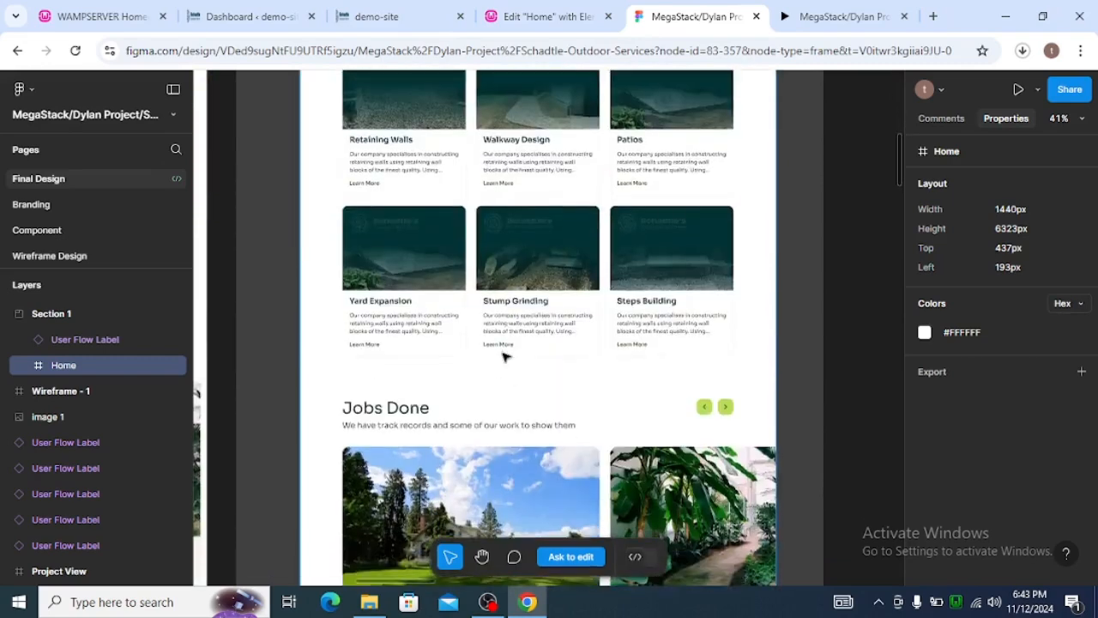
scroll(505, 356, down, 1)
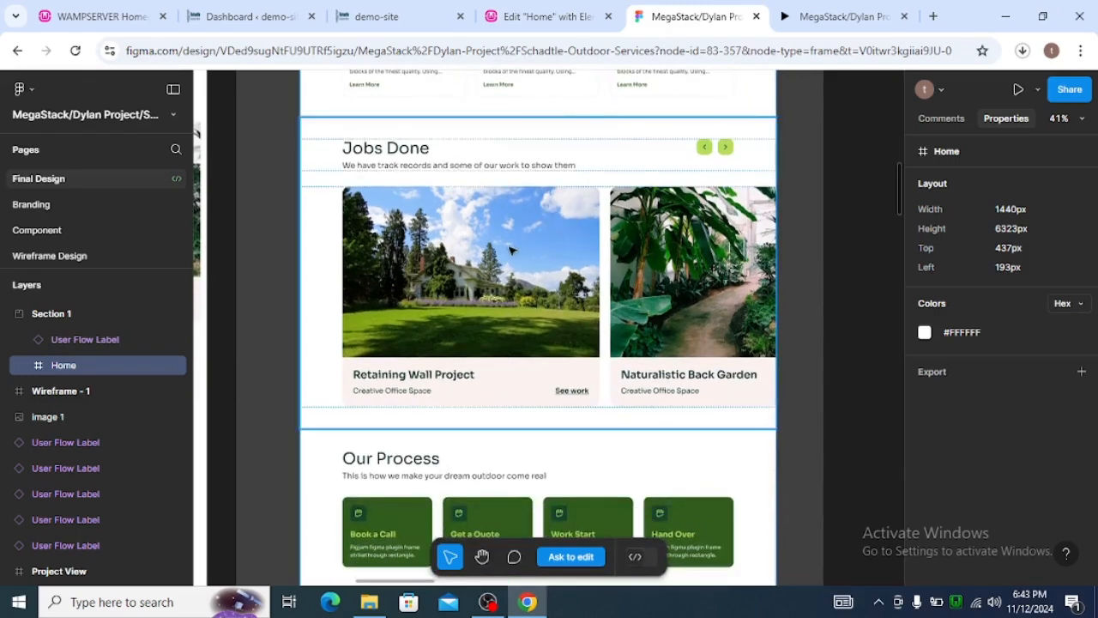
scroll(512, 262, down, 1)
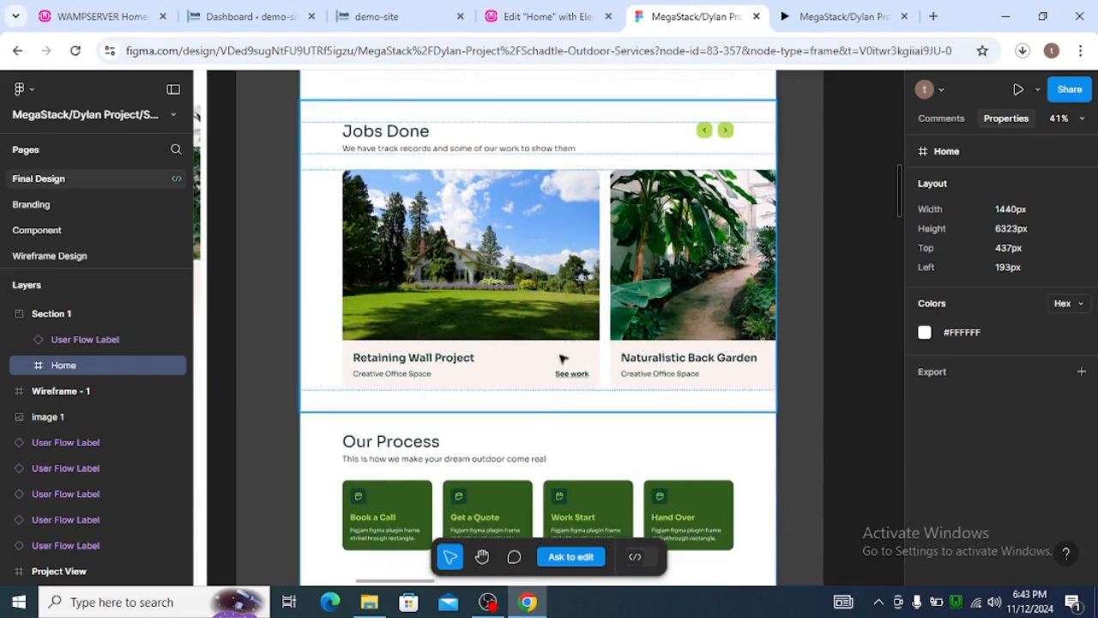
scroll(538, 417, down, 1)
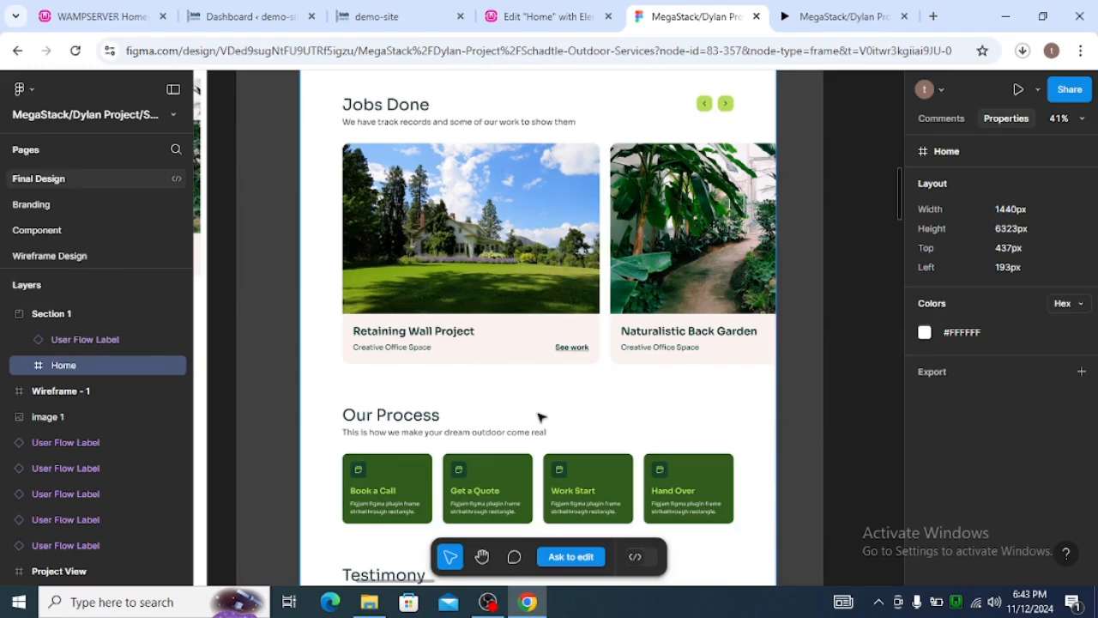
scroll(466, 527, down, 10)
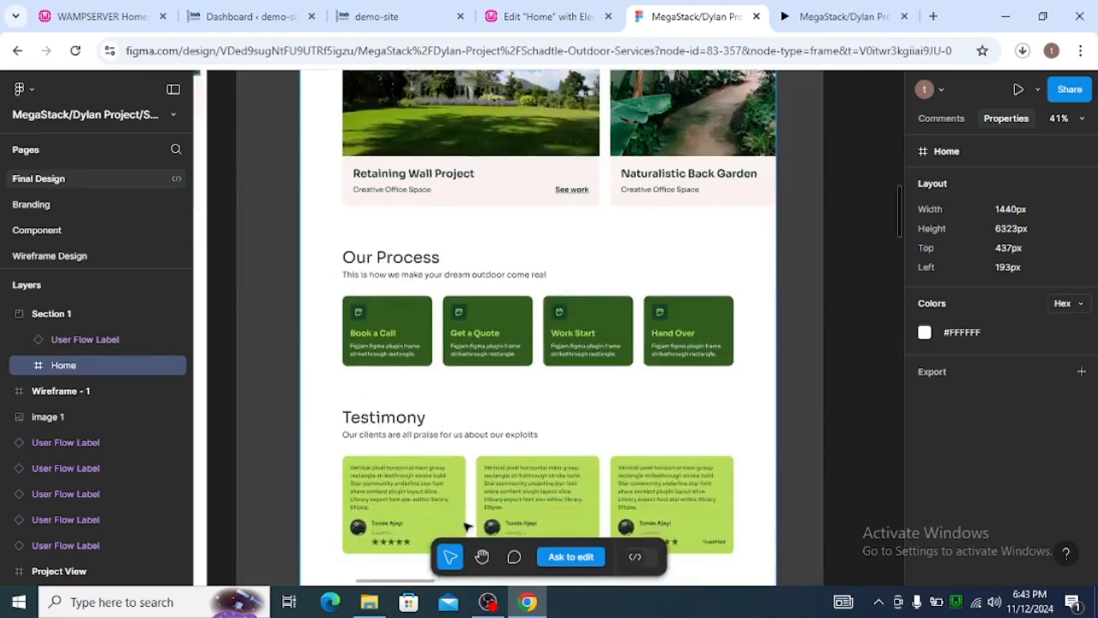
scroll(465, 526, down, 10)
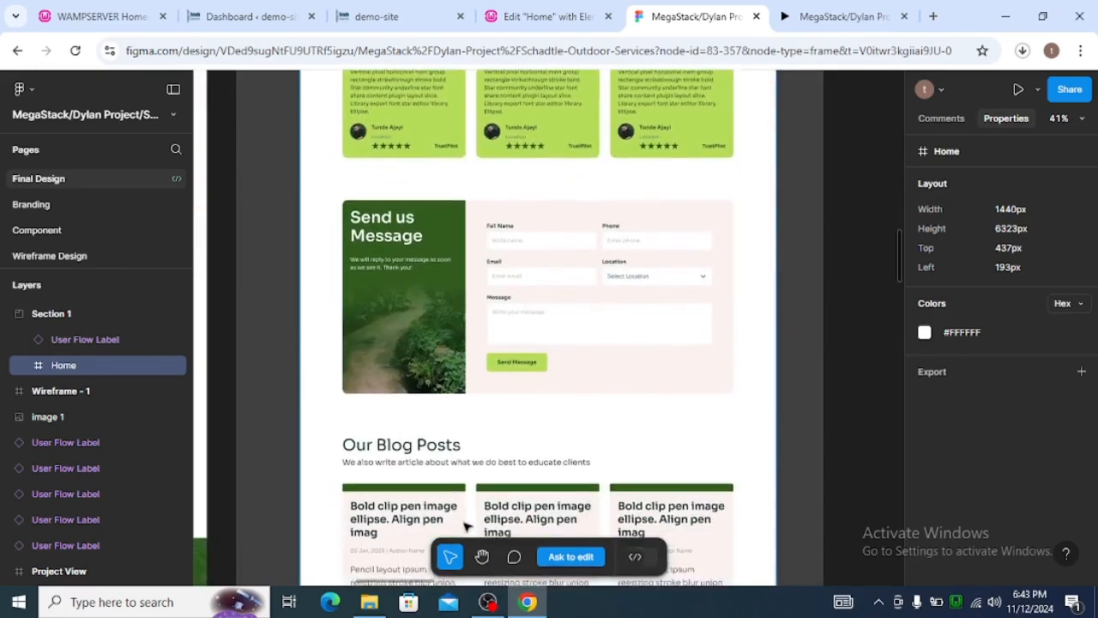
scroll(465, 527, down, 6)
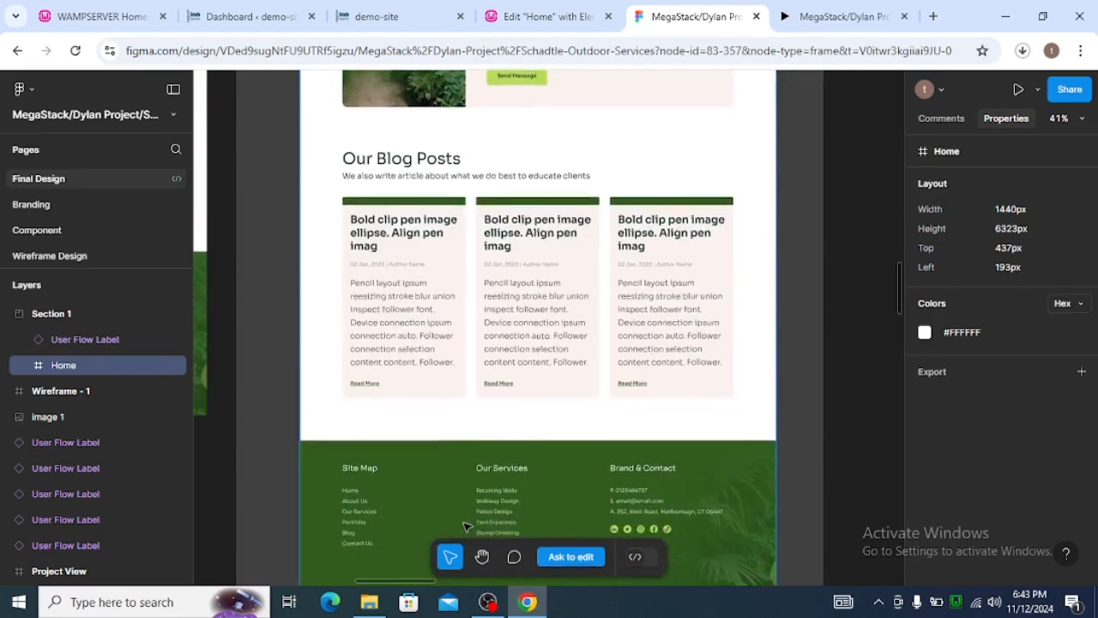
scroll(466, 527, down, 5)
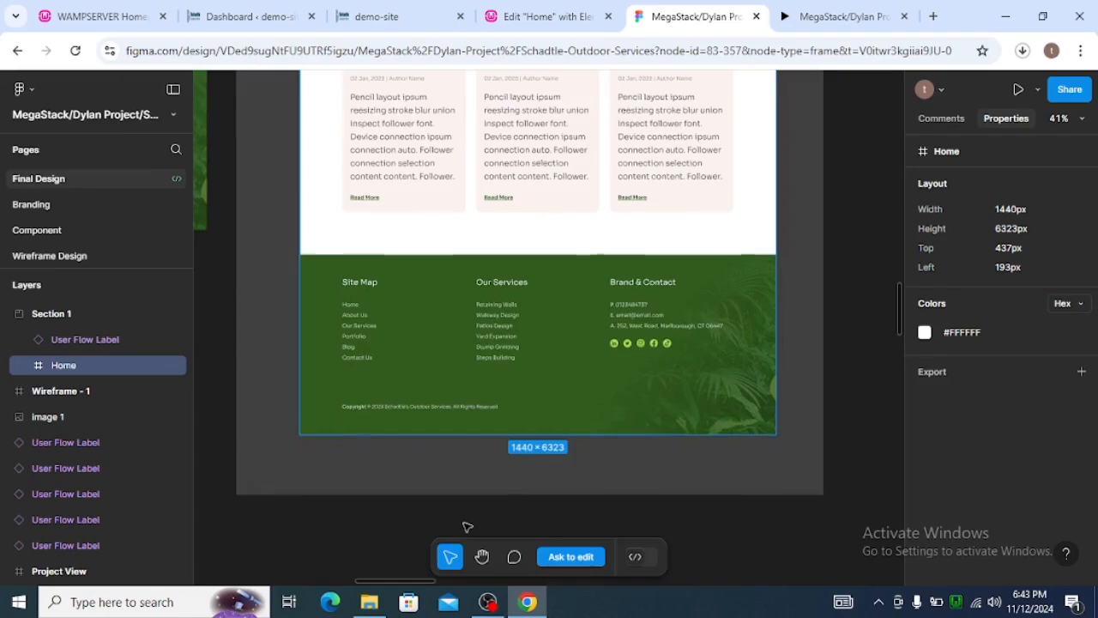
scroll(466, 527, up, 4)
scroll(466, 526, up, 8)
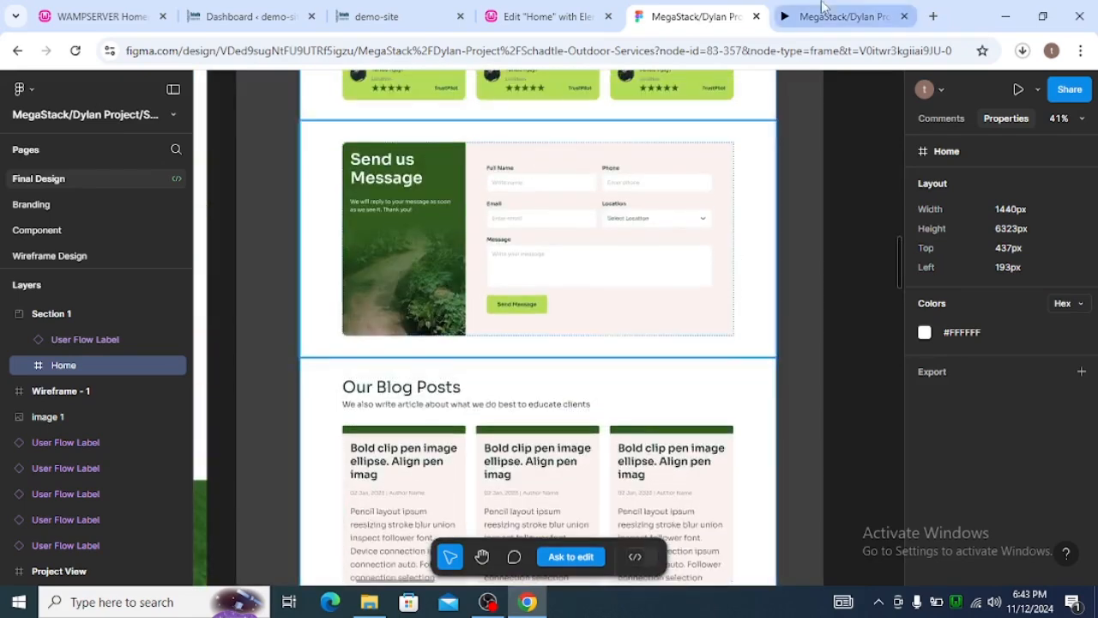
Examine the header and hero section of the Home page in the Figma prototype preview.
click(826, 17)
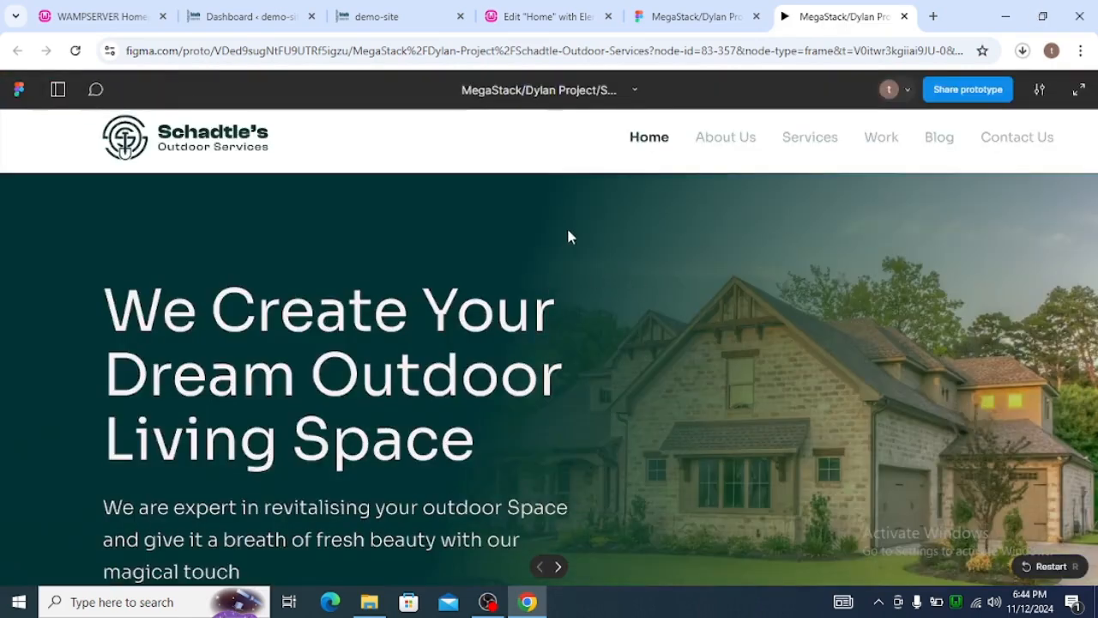
scroll(674, 253, down, 1)
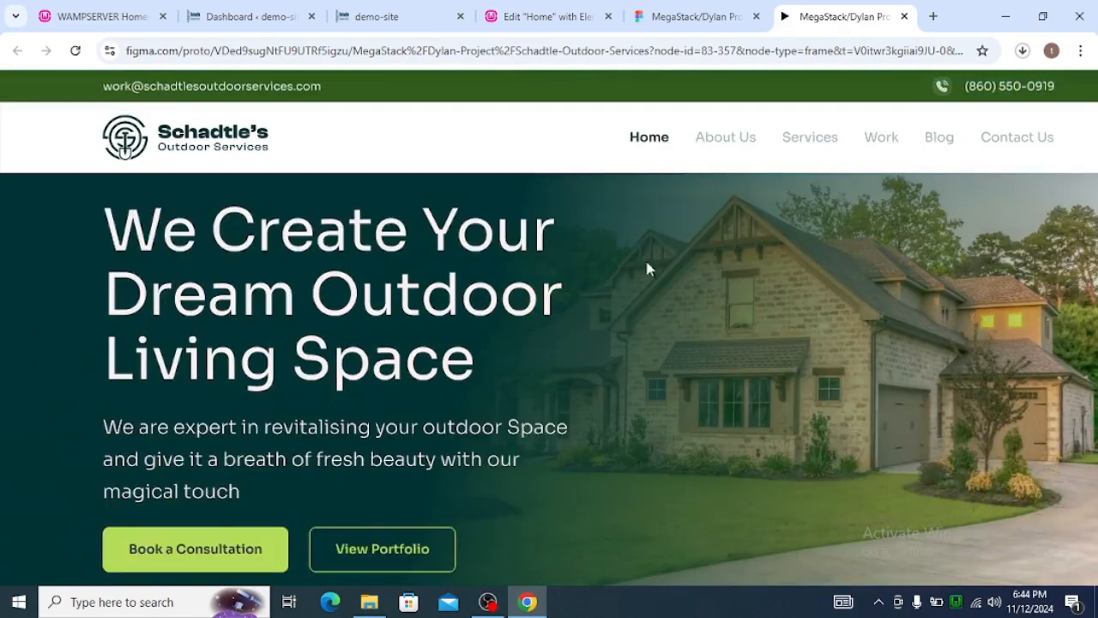
scroll(587, 347, down, 2)
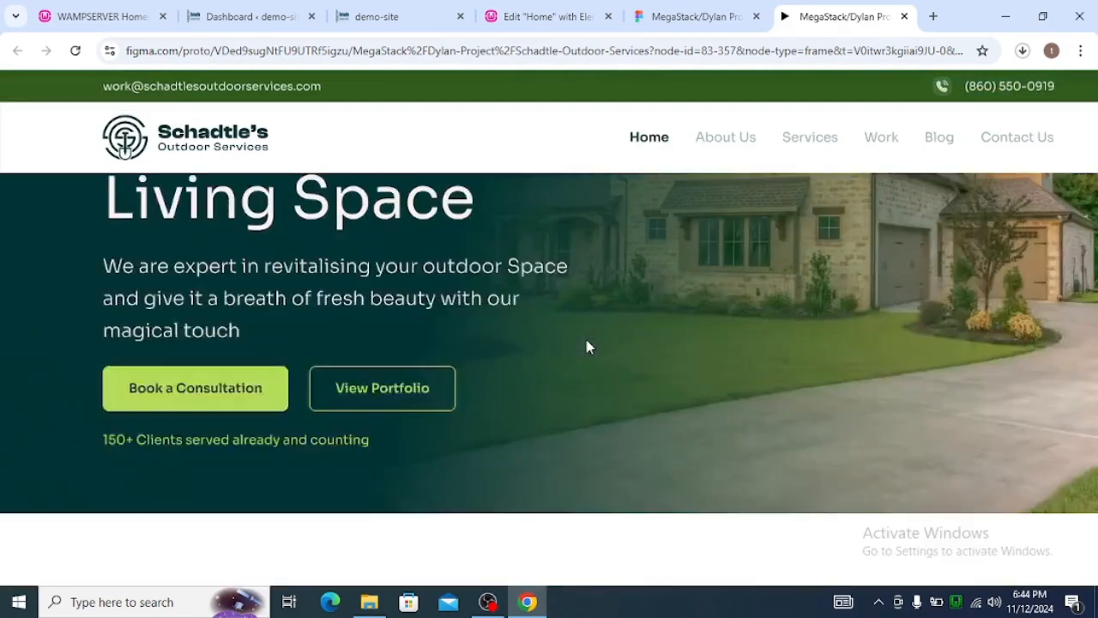
scroll(586, 346, down, 1)
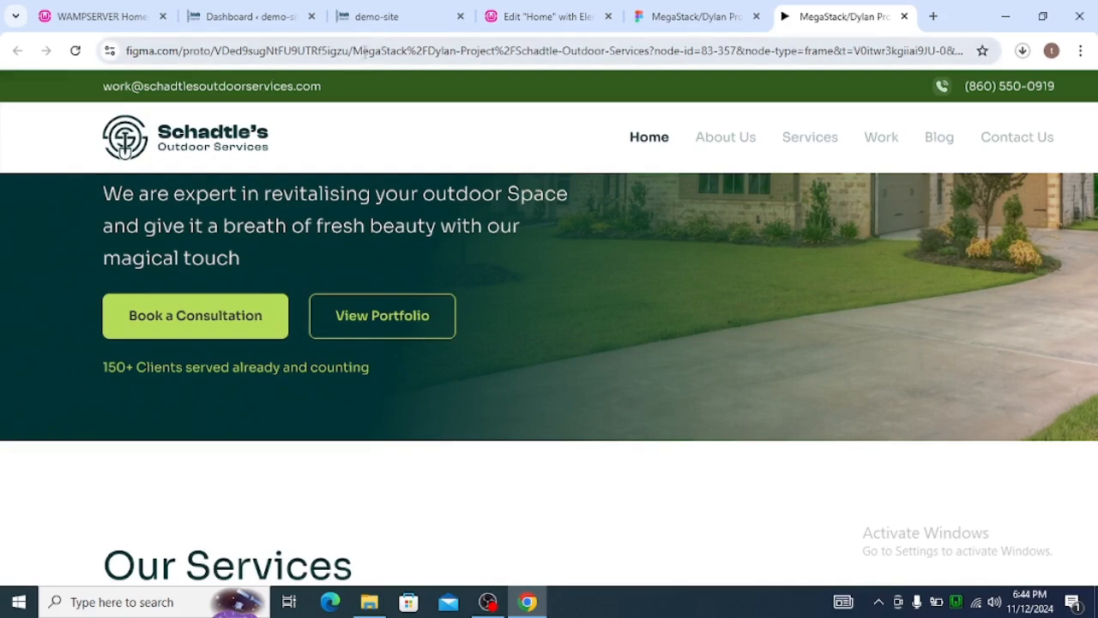
Review the built demo-site home page against the design, covering the service cards, Jobs Done carousel, testimonials, message form and blog posts.
click(373, 24)
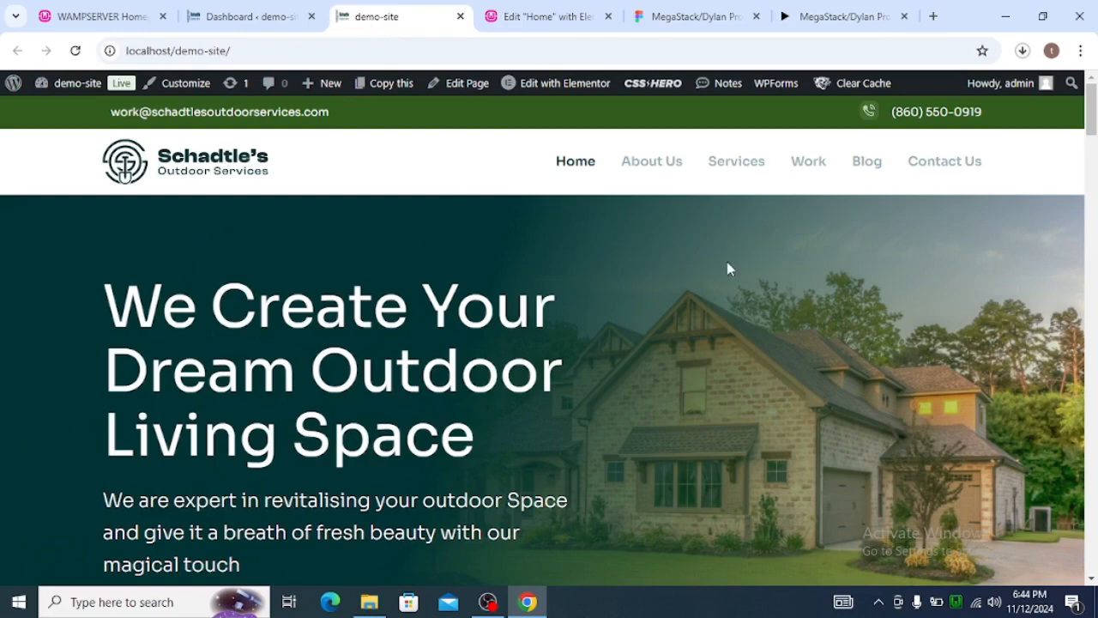
scroll(727, 271, down, 10)
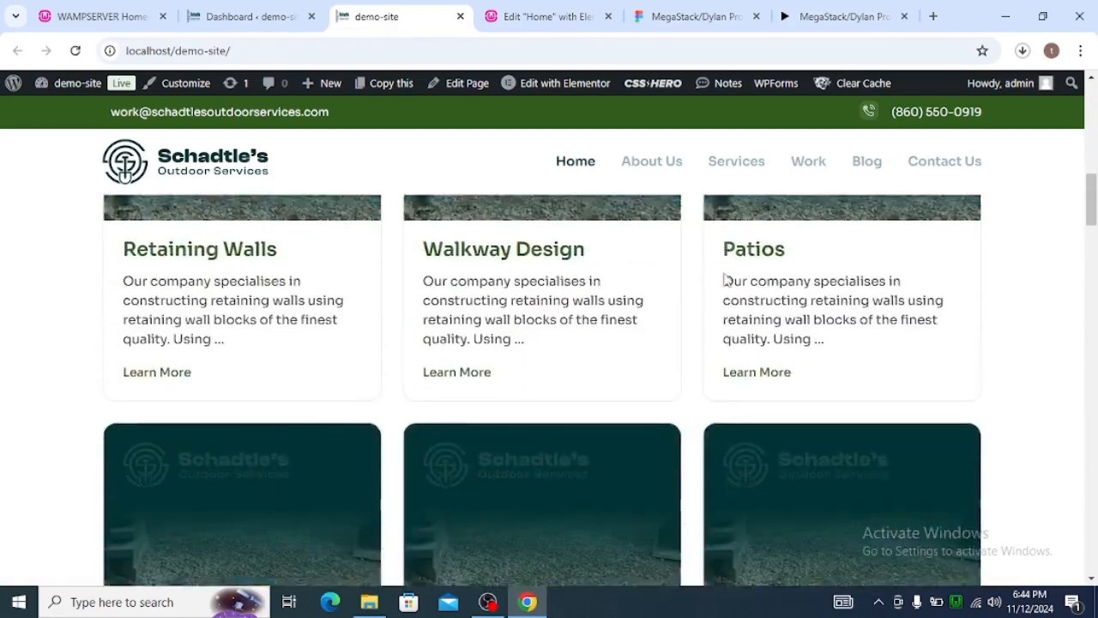
scroll(417, 304, up, 2)
scroll(296, 326, up, 2)
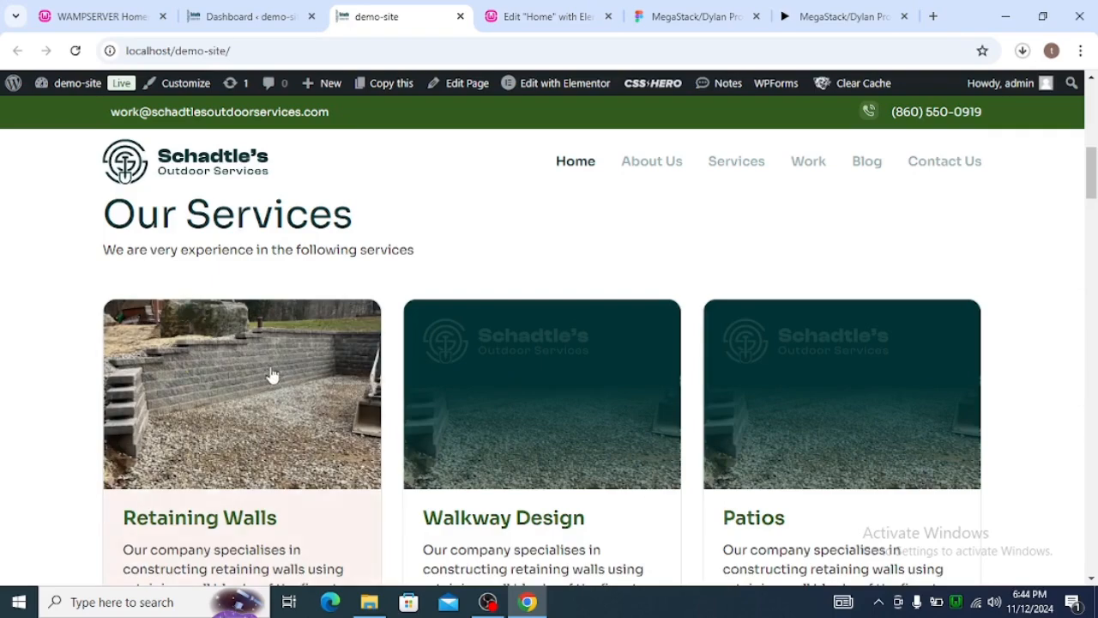
scroll(271, 374, down, 2)
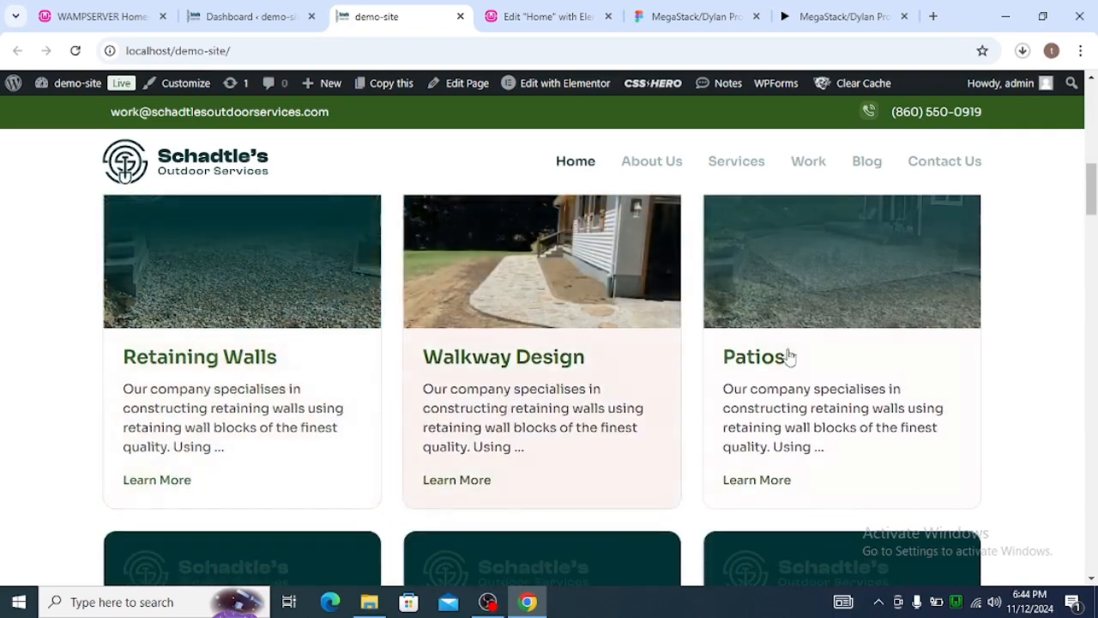
scroll(738, 360, down, 9)
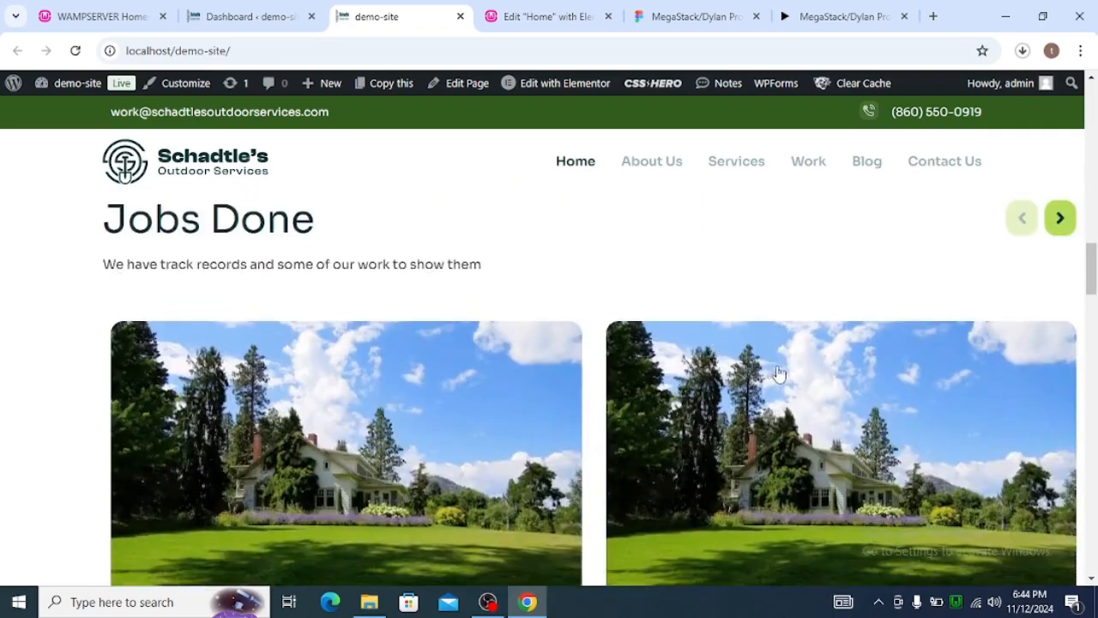
scroll(778, 373, up, 2)
click(1063, 380)
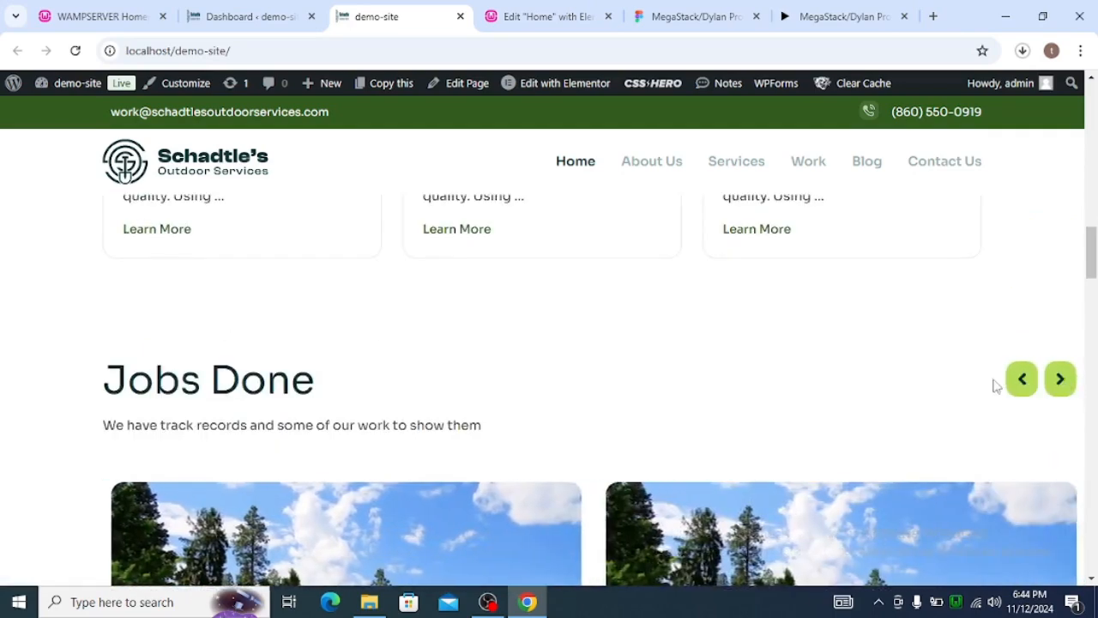
scroll(801, 365, down, 14)
scroll(650, 370, down, 12)
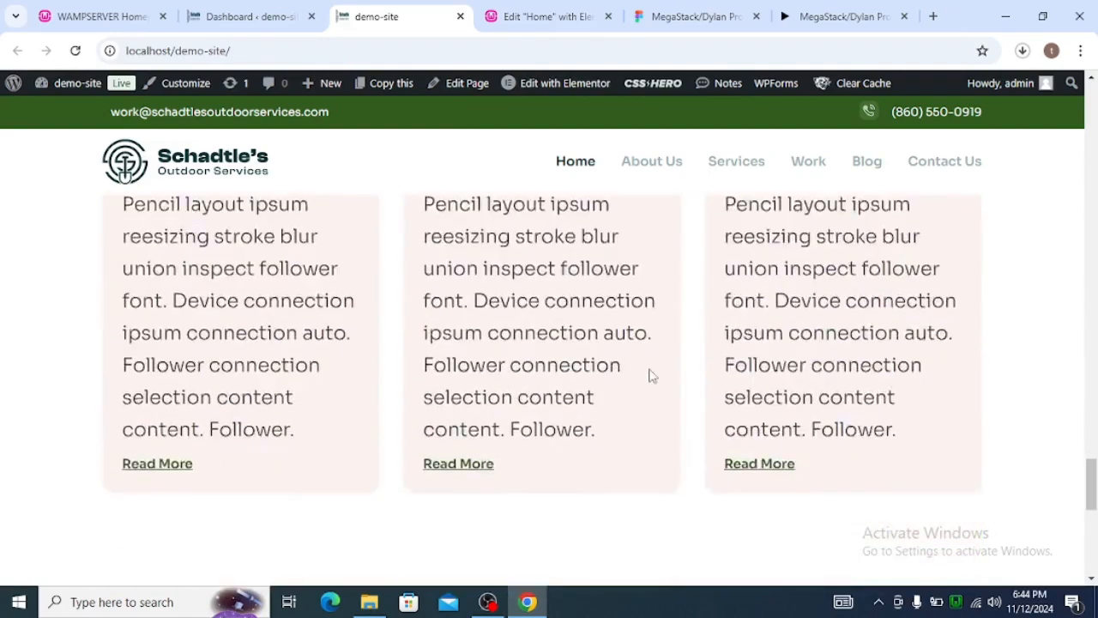
scroll(650, 369, down, 7)
scroll(649, 369, up, 18)
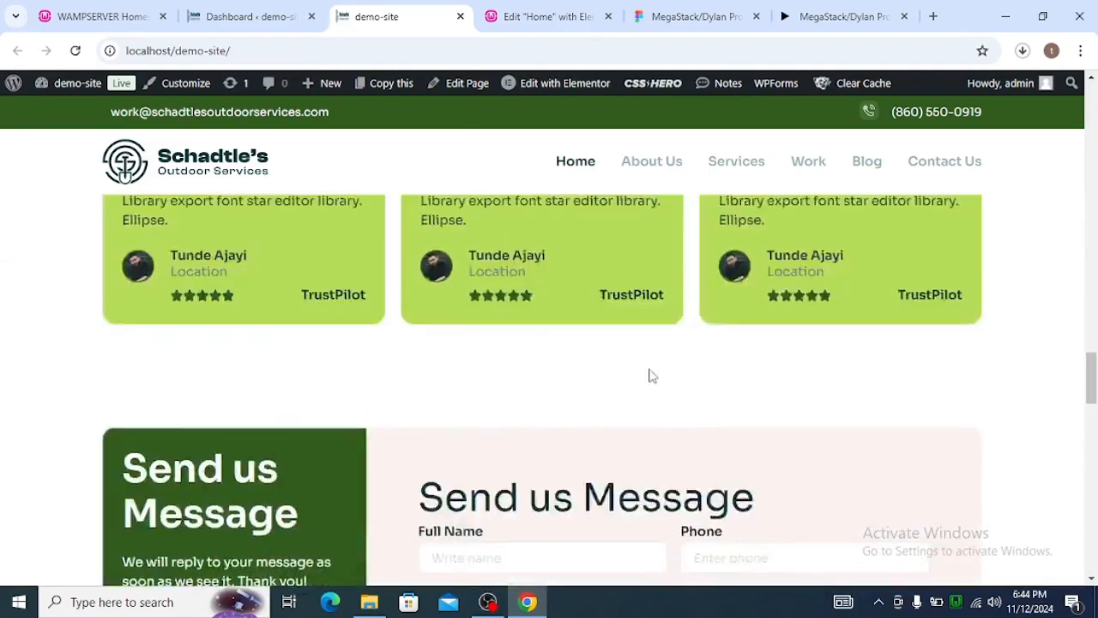
scroll(652, 375, up, 20)
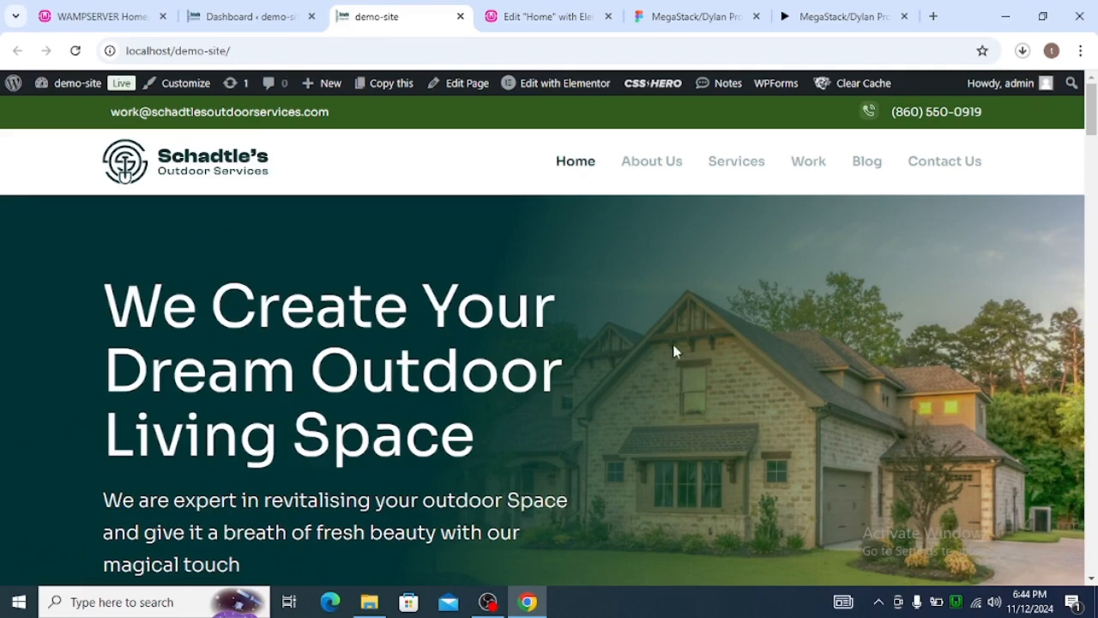
Look over the running Wampserver's list of local tools and services.
click(957, 602)
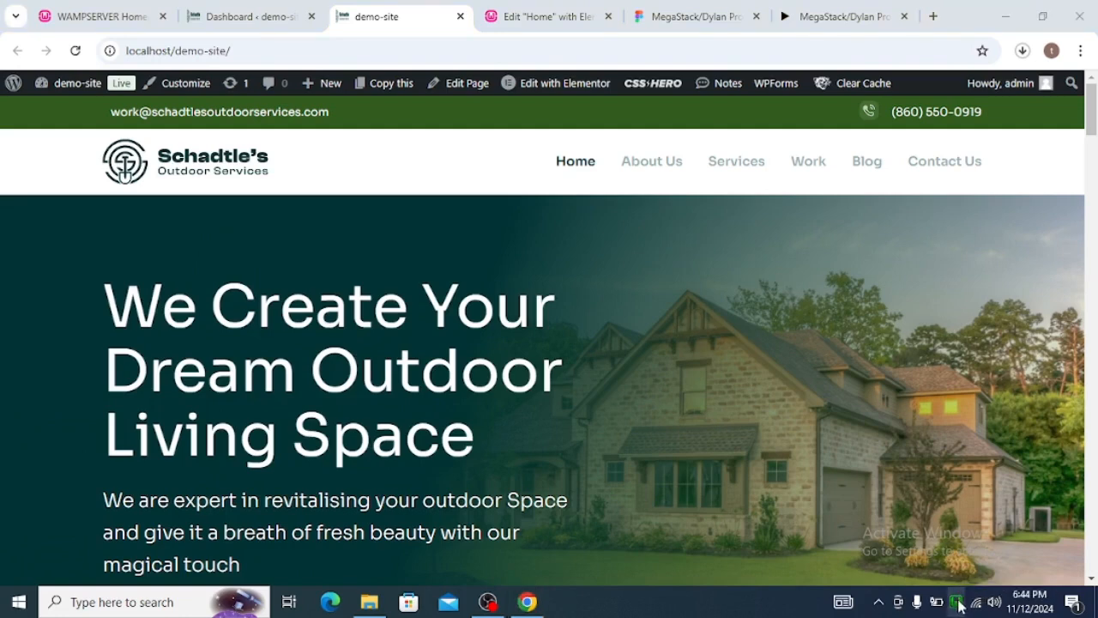
click(788, 483)
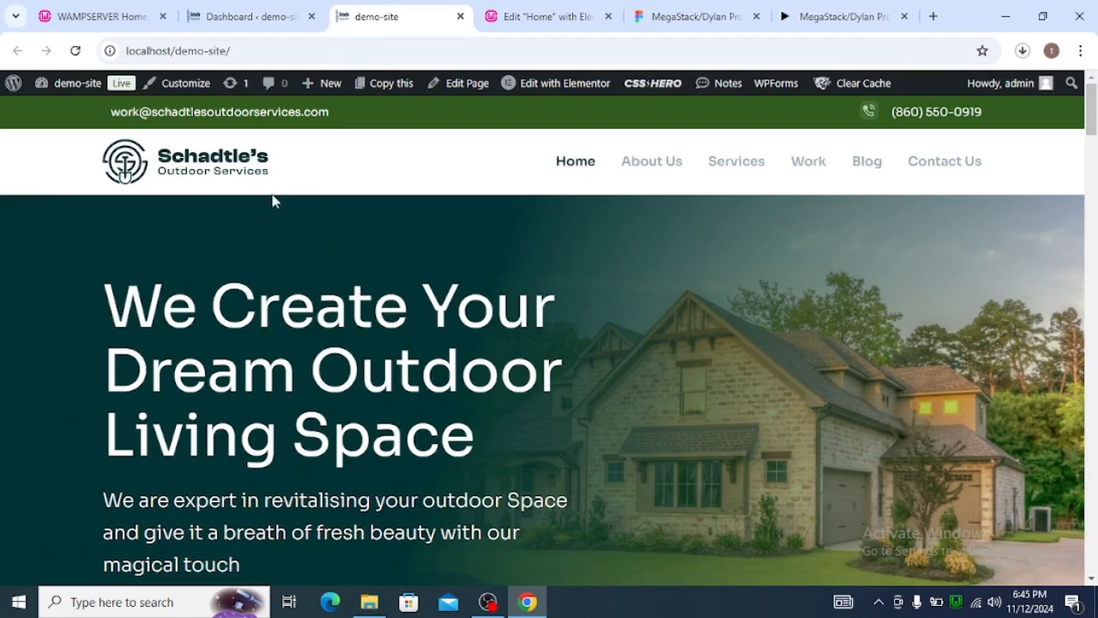
Open phpMyAdmin from the Wampserver home page and log in to the MySQL server with the username root.
click(119, 19)
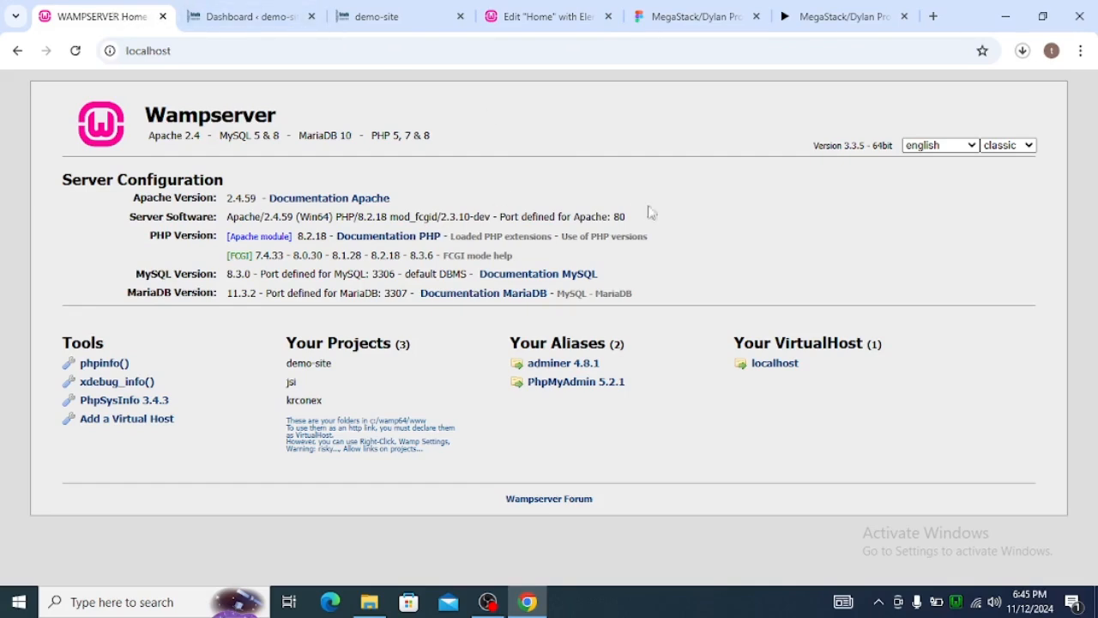
click(567, 386)
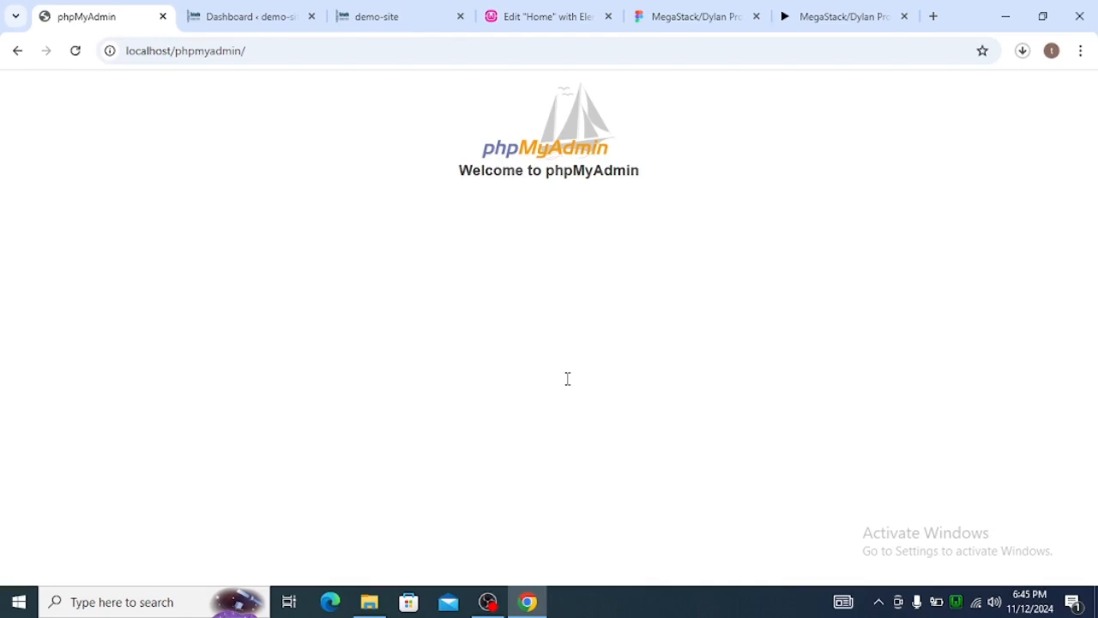
click(567, 346)
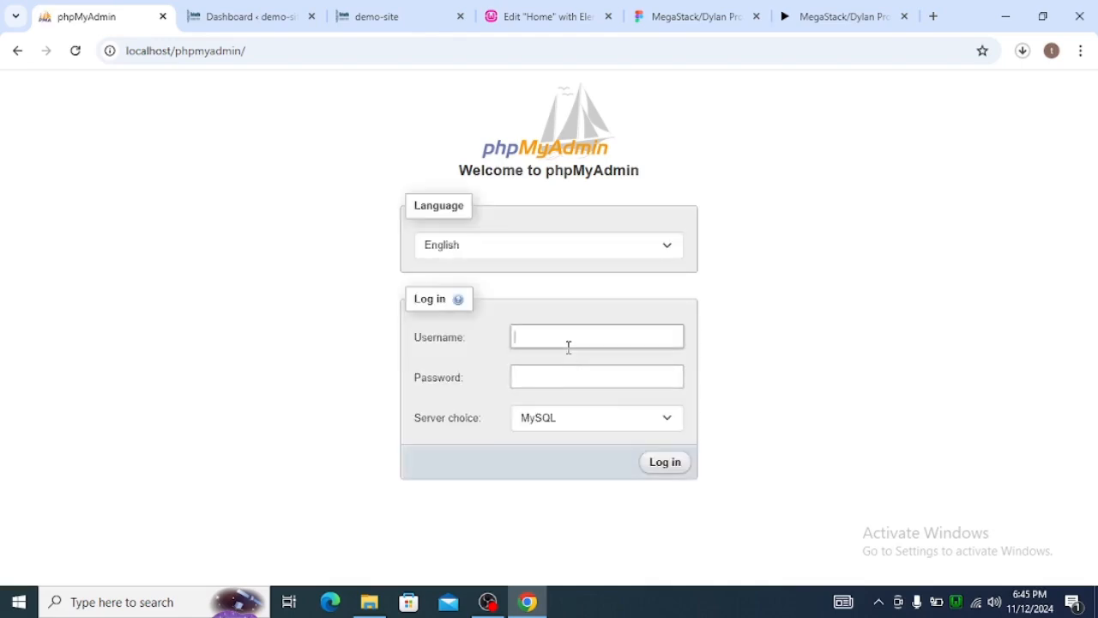
text(root)
click(666, 464)
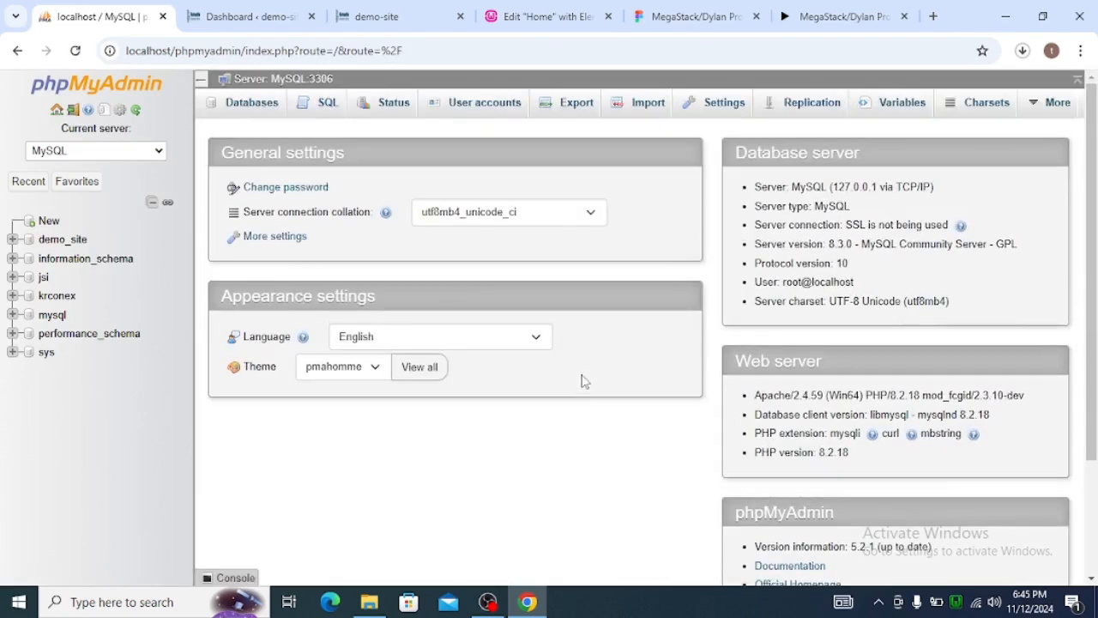
Create a new MySQL database named figma_wp with the utf8mb4_0900_ai_ci collation.
click(48, 221)
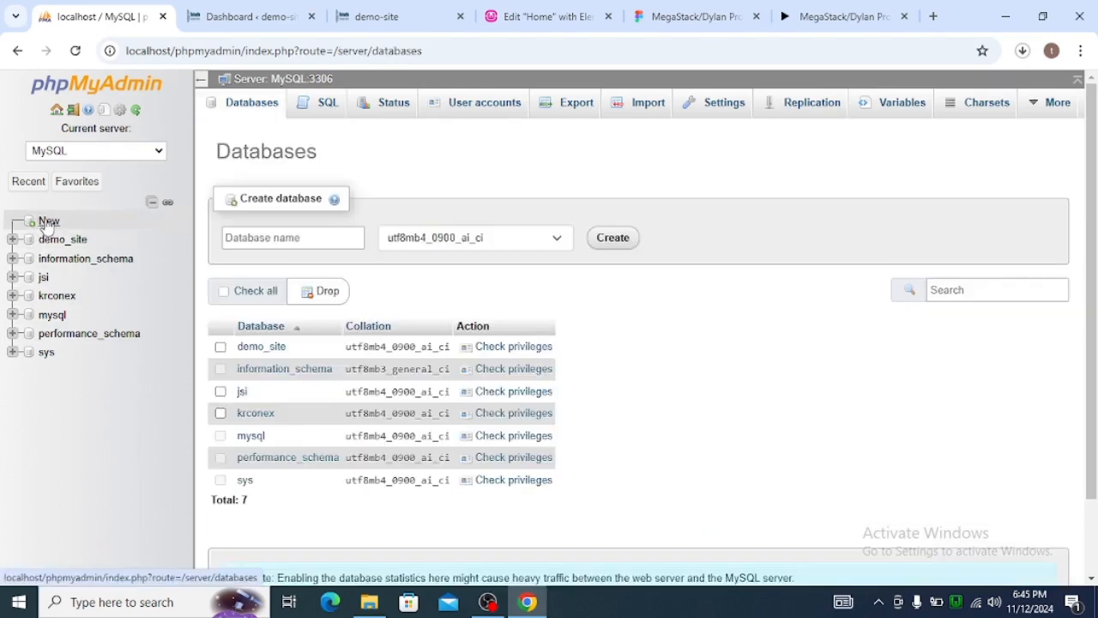
click(293, 240)
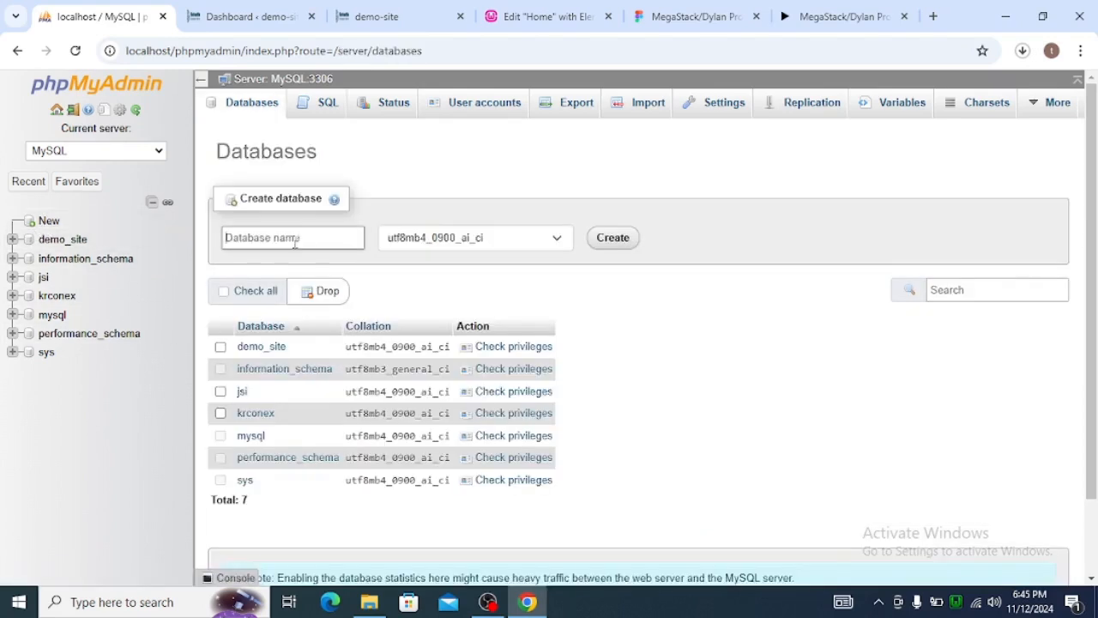
text(figma_wp)
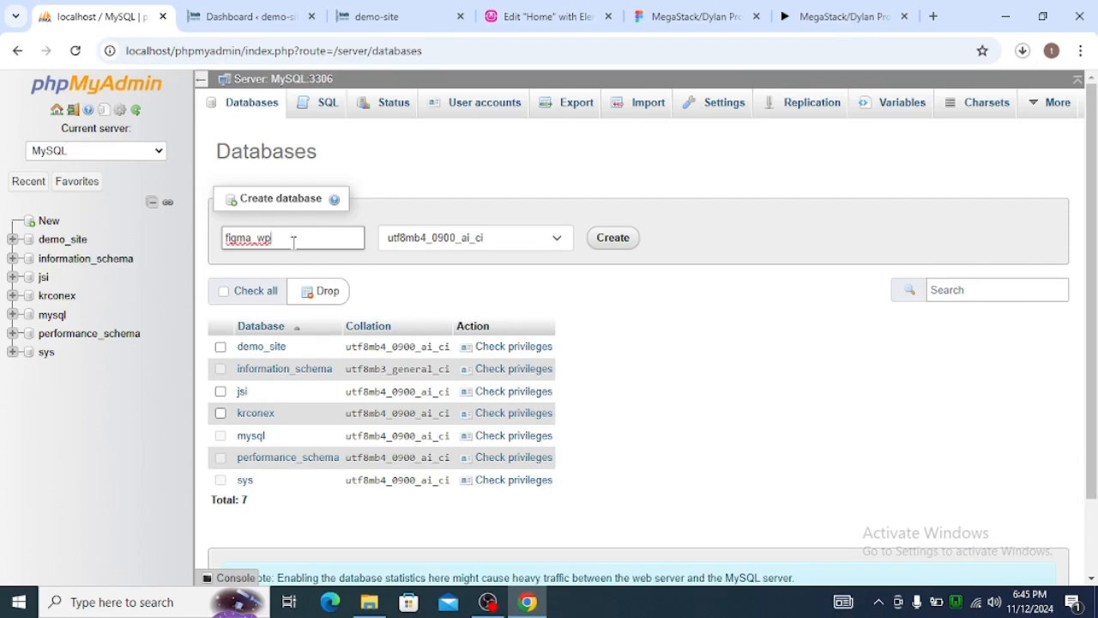
key(ctrl+a)
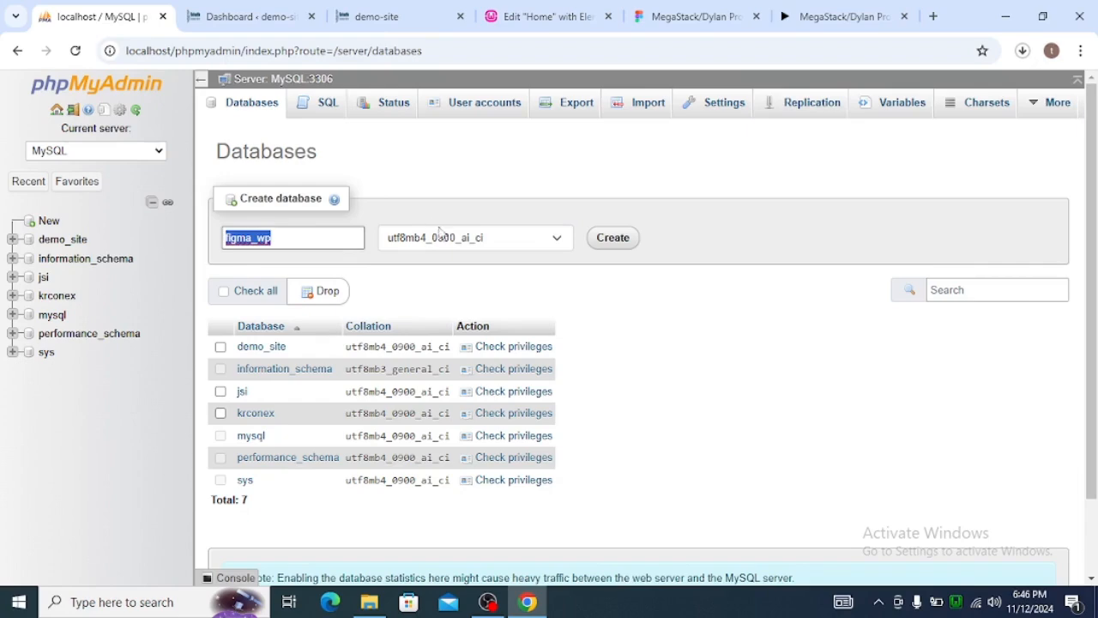
click(611, 249)
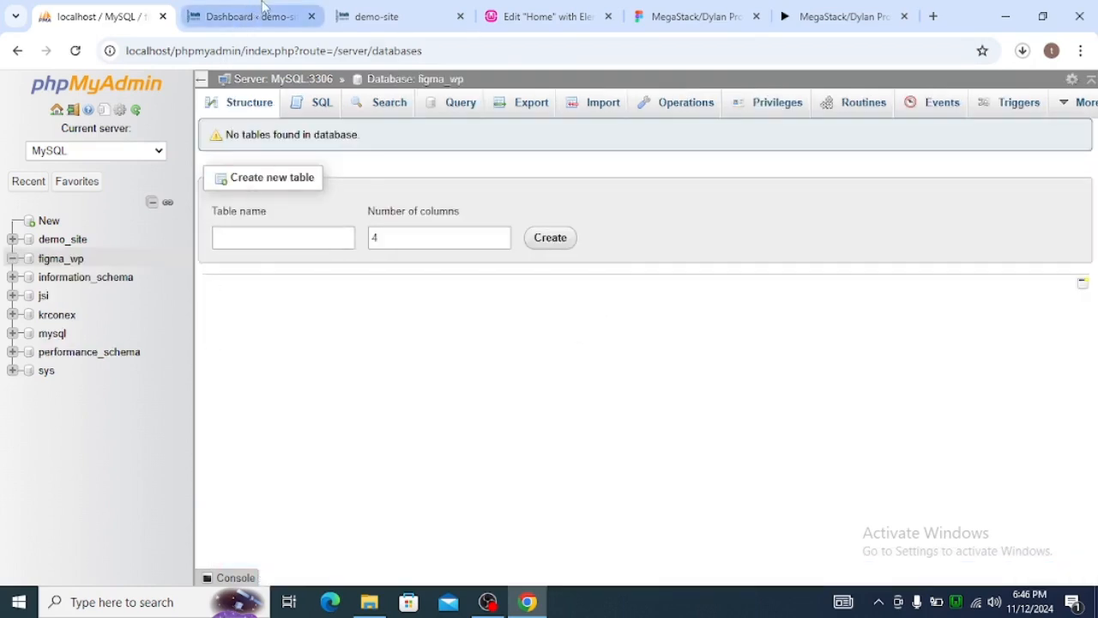
mouse_move(260, 18)
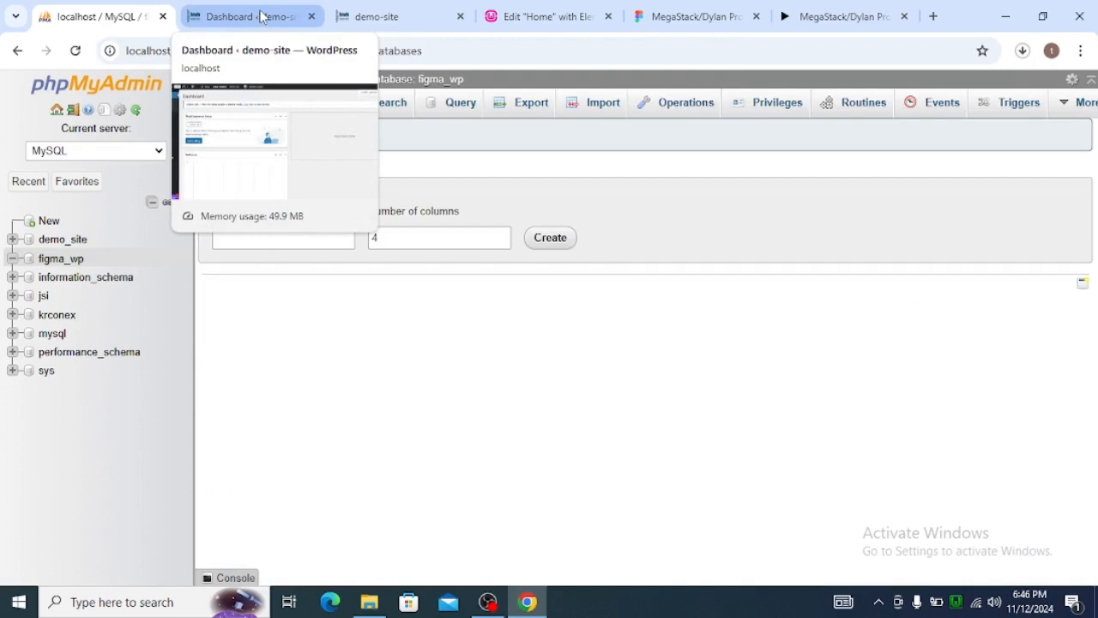
click(260, 16)
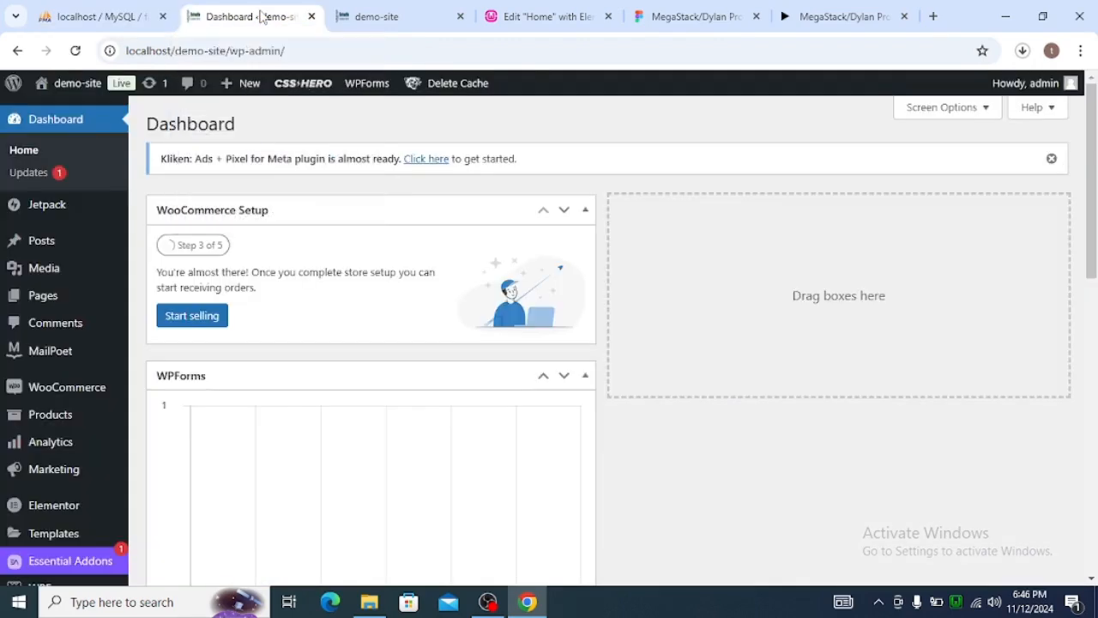
click(369, 601)
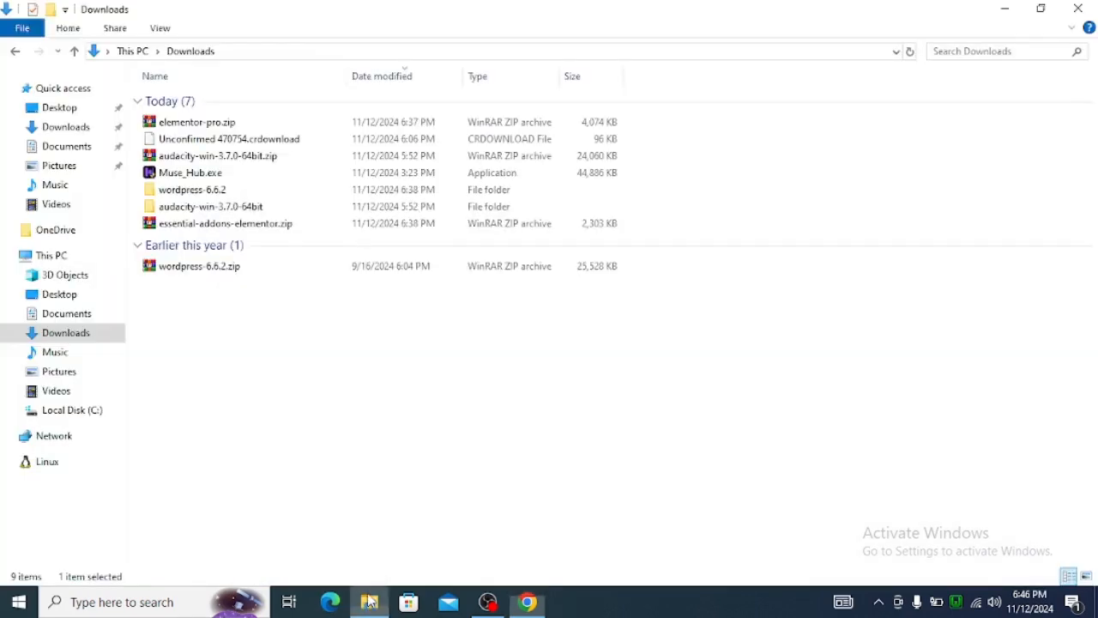
click(79, 411)
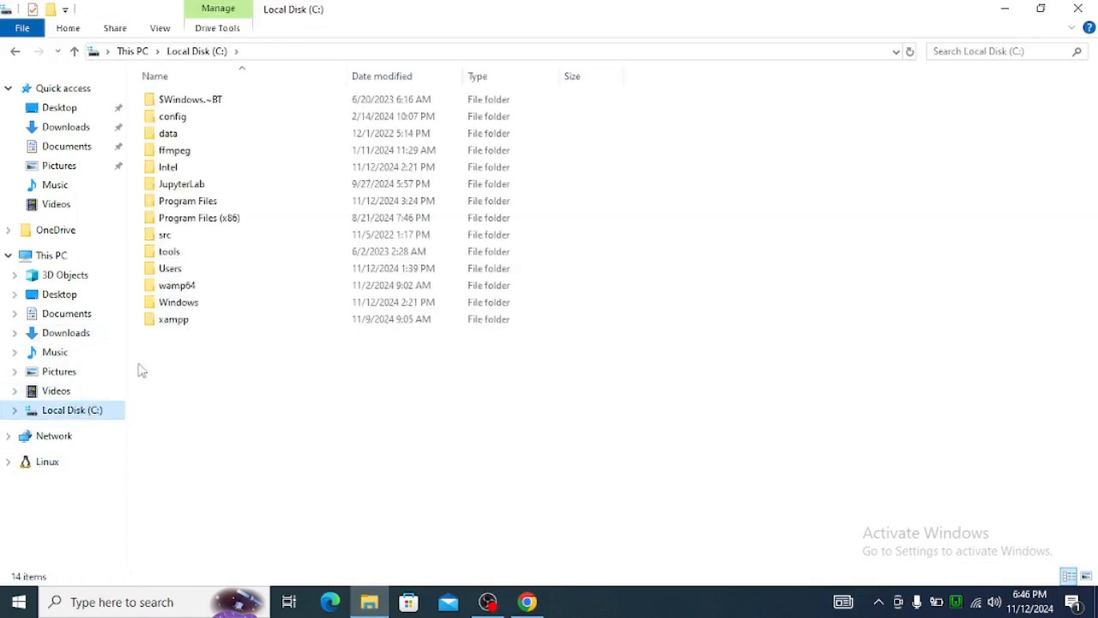
double_click(184, 286)
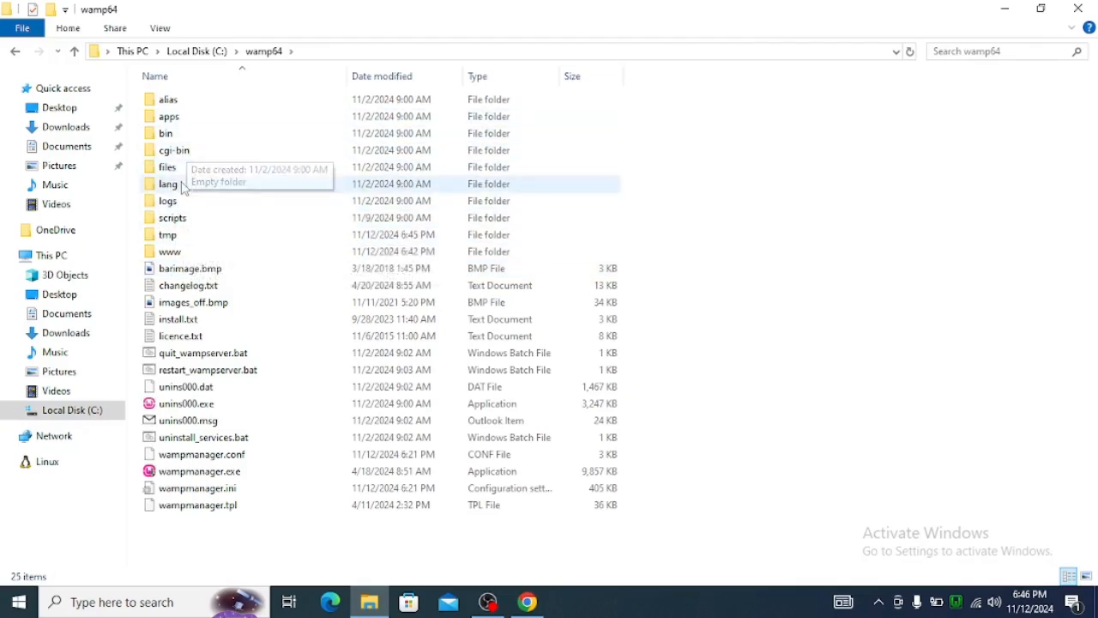
double_click(171, 251)
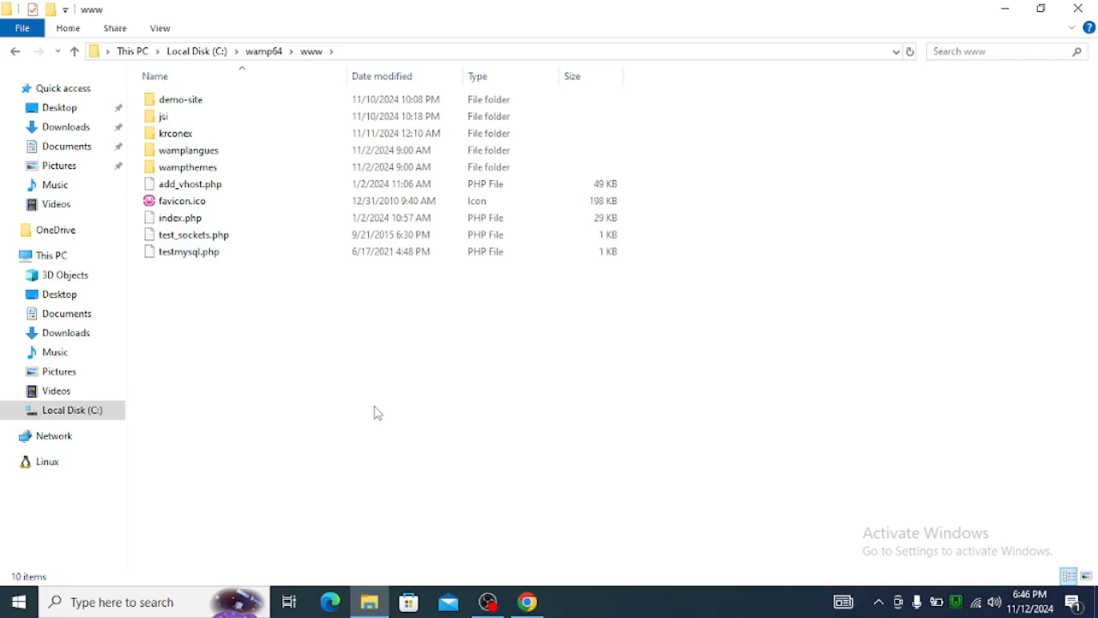
key(ctrl+shift+n)
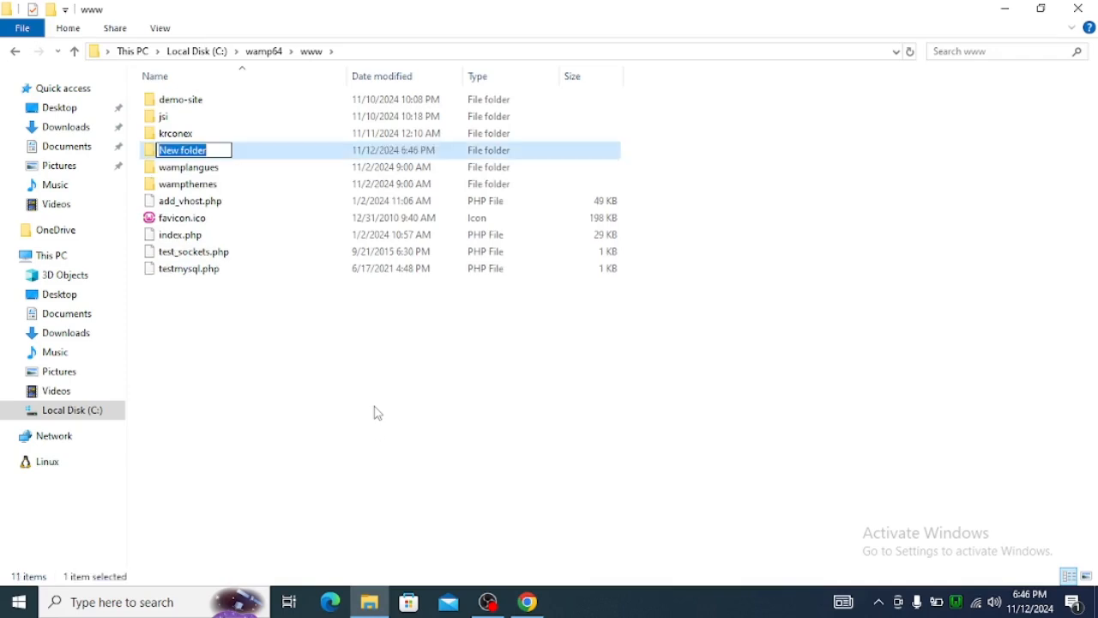
text(figma_wp)
key(Return)
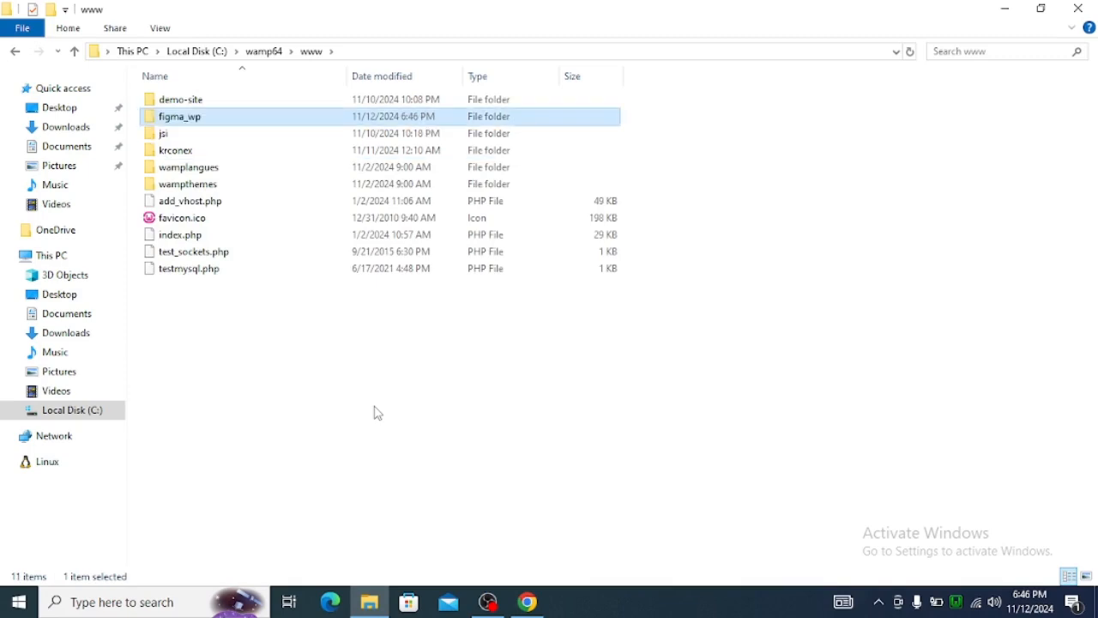
Rename the new figma_wp folder in www to figma-wp.
right_click(191, 125)
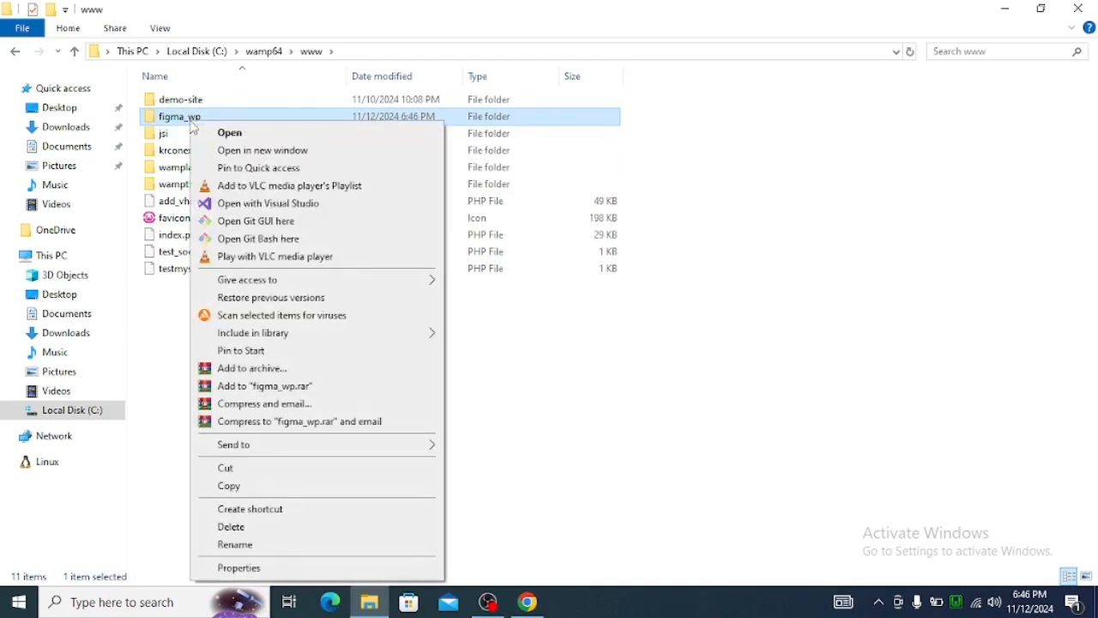
click(259, 547)
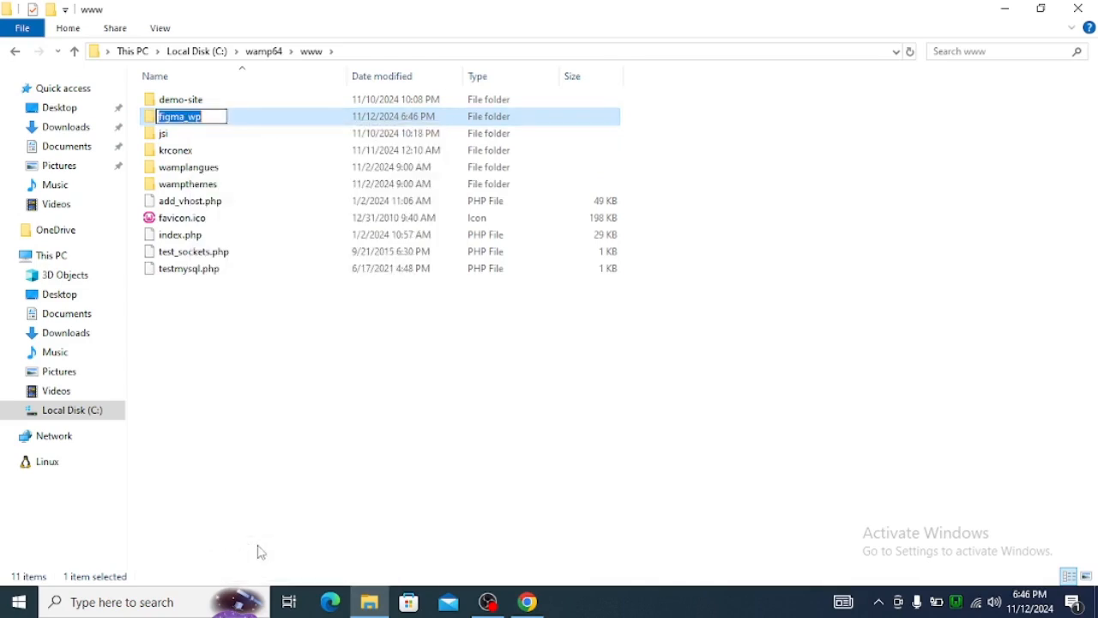
key(End)
key(Left)
key(Left)
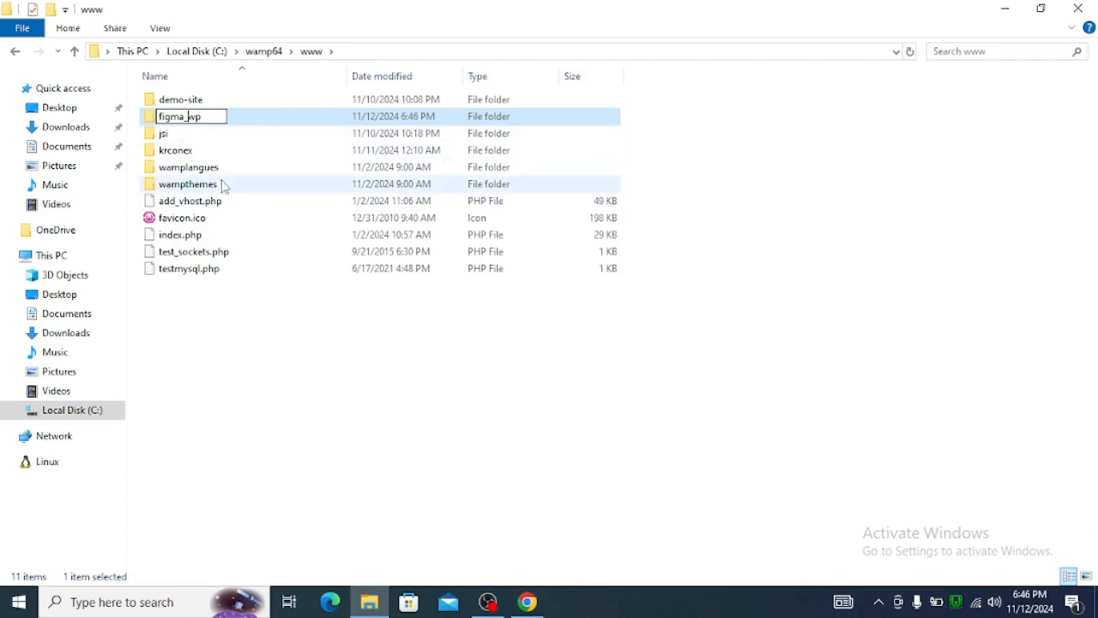
key(BackSpace)
text(-)
key(Return)
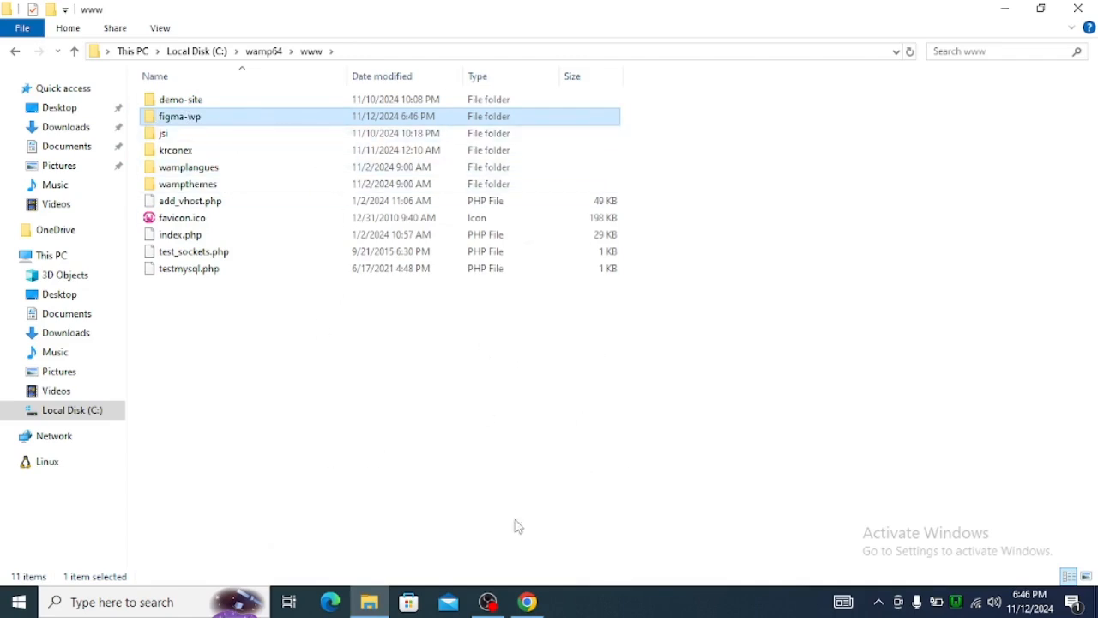
Return to Chrome and close the demo-site dashboard, demo-site home page and Elementor editor, leaving the editor without saving.
click(527, 602)
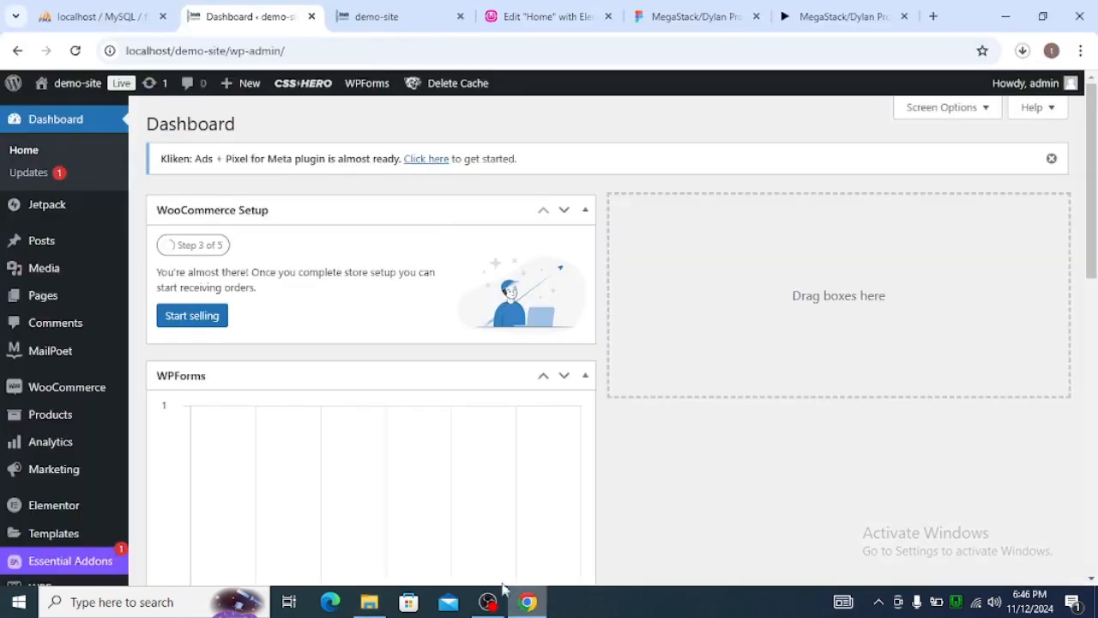
click(311, 17)
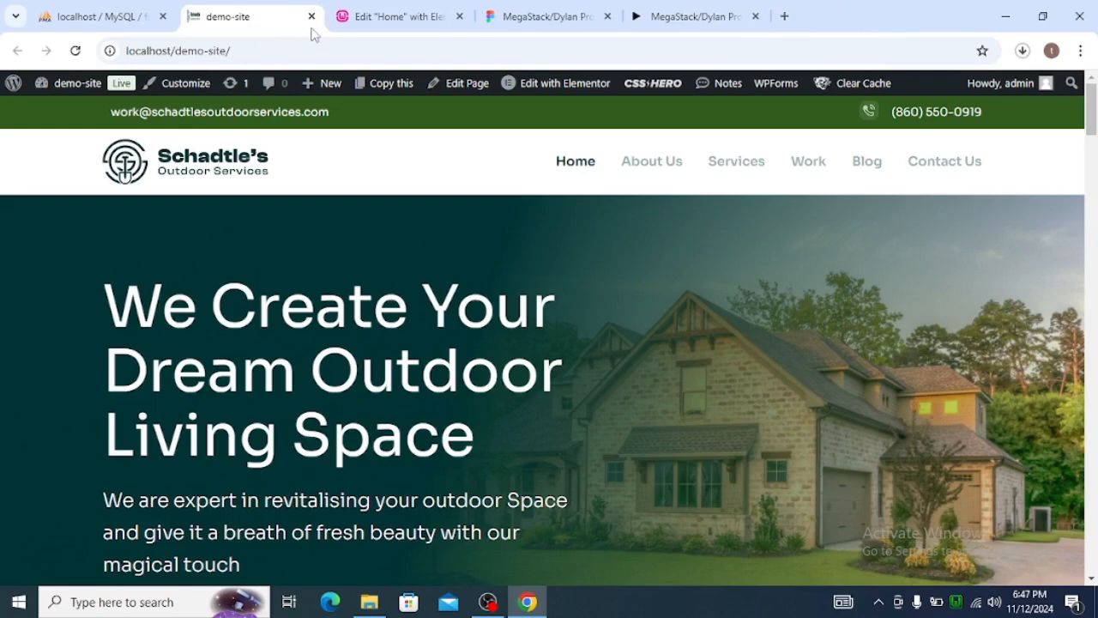
click(312, 17)
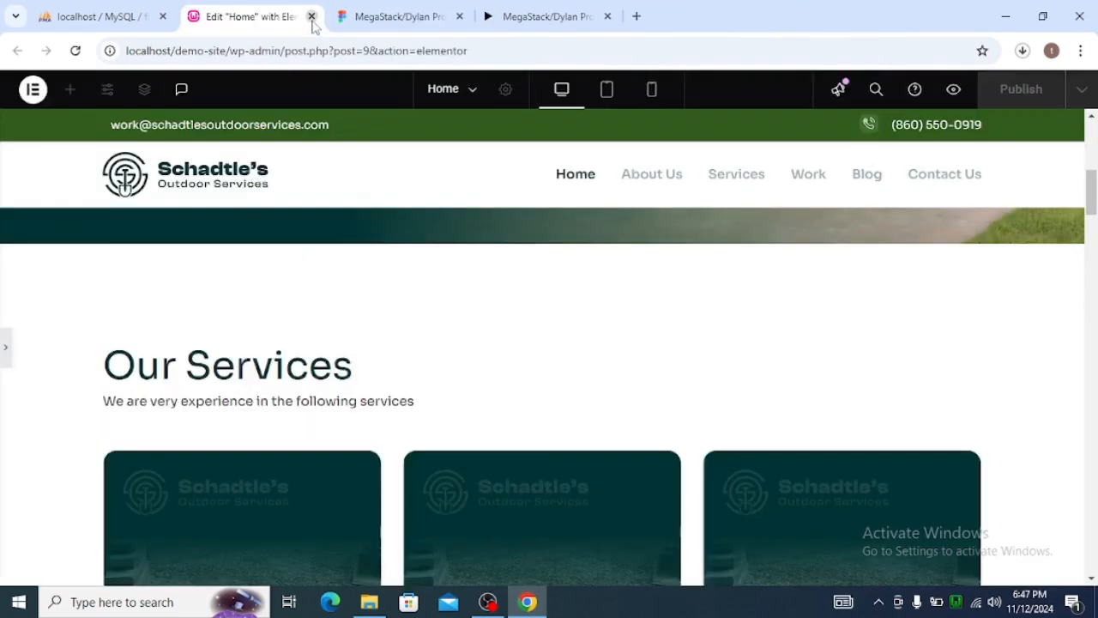
click(311, 17)
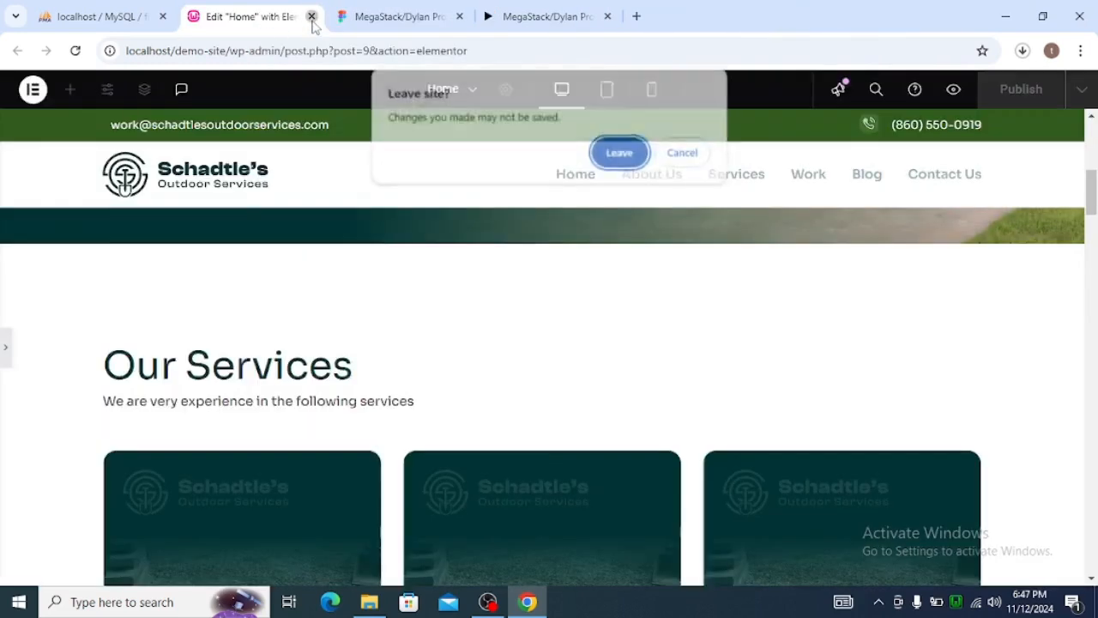
click(619, 163)
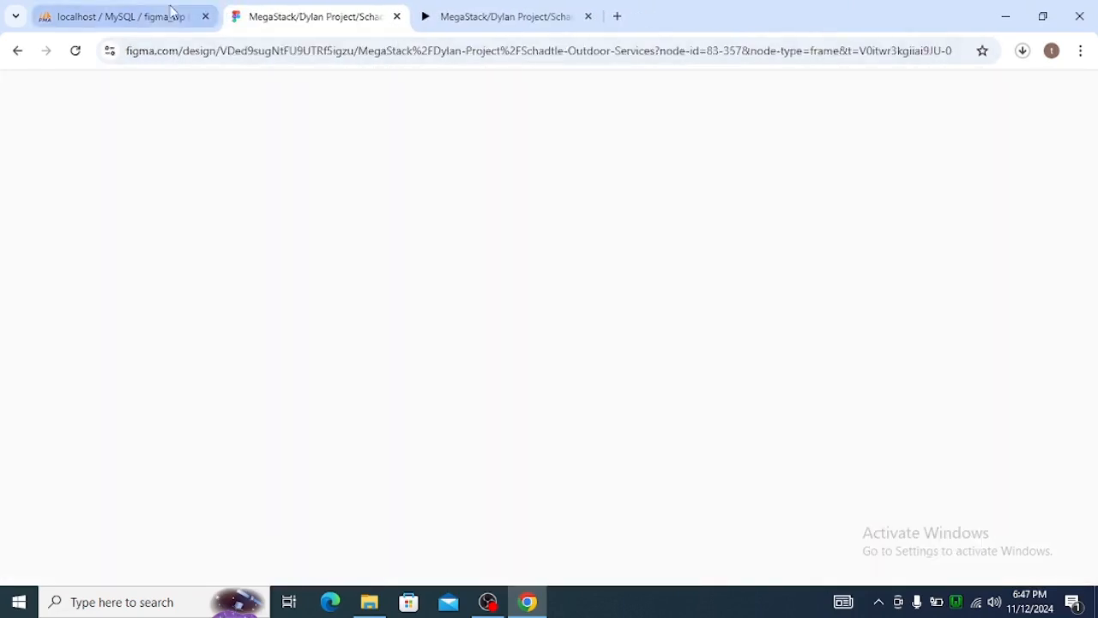
Open localhost/figma-wp in a new browser tab.
click(618, 17)
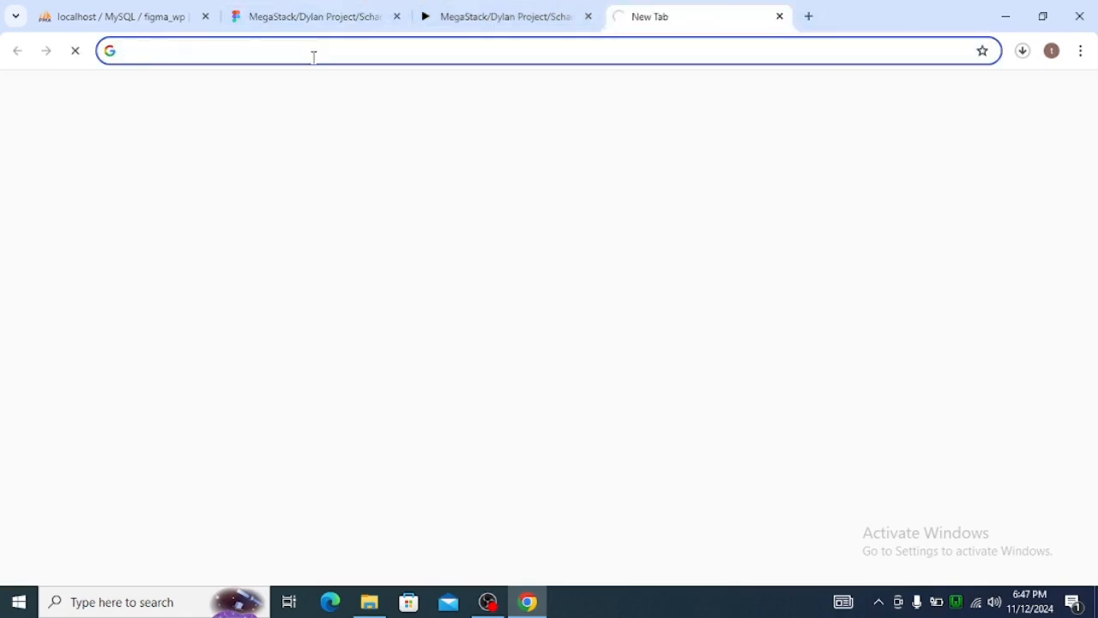
text(localhost)
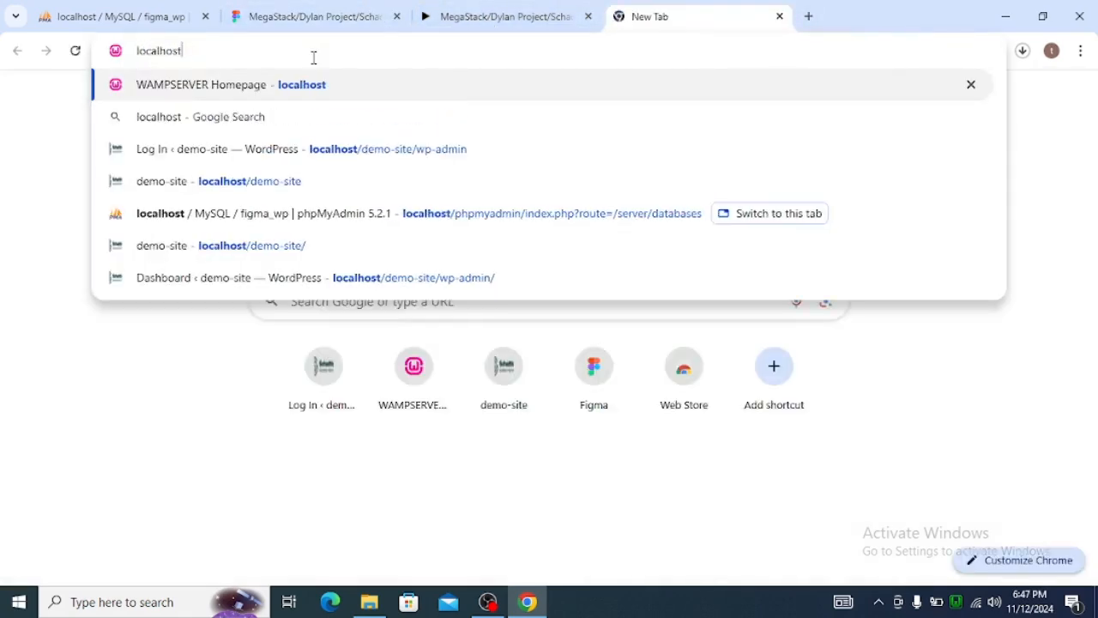
text(/figm)
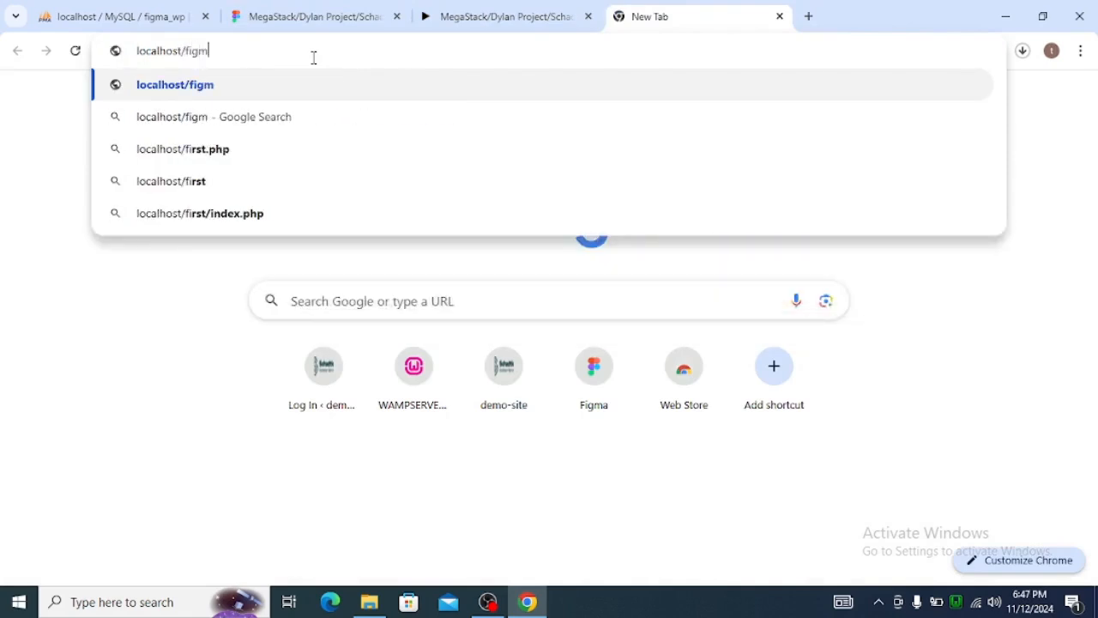
text(a-wp)
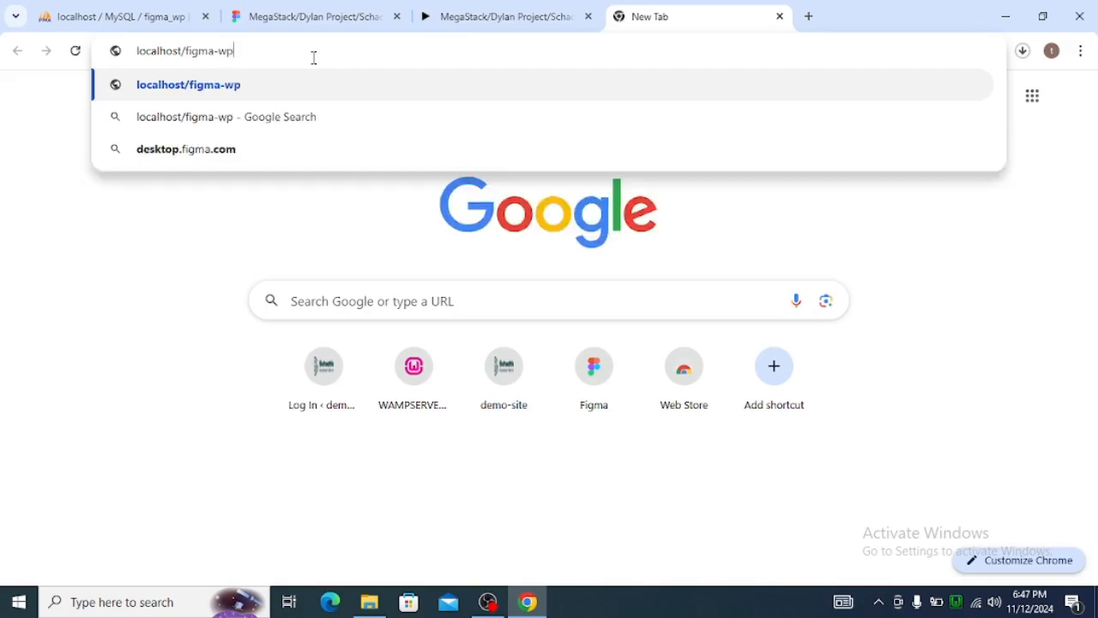
key(Return)
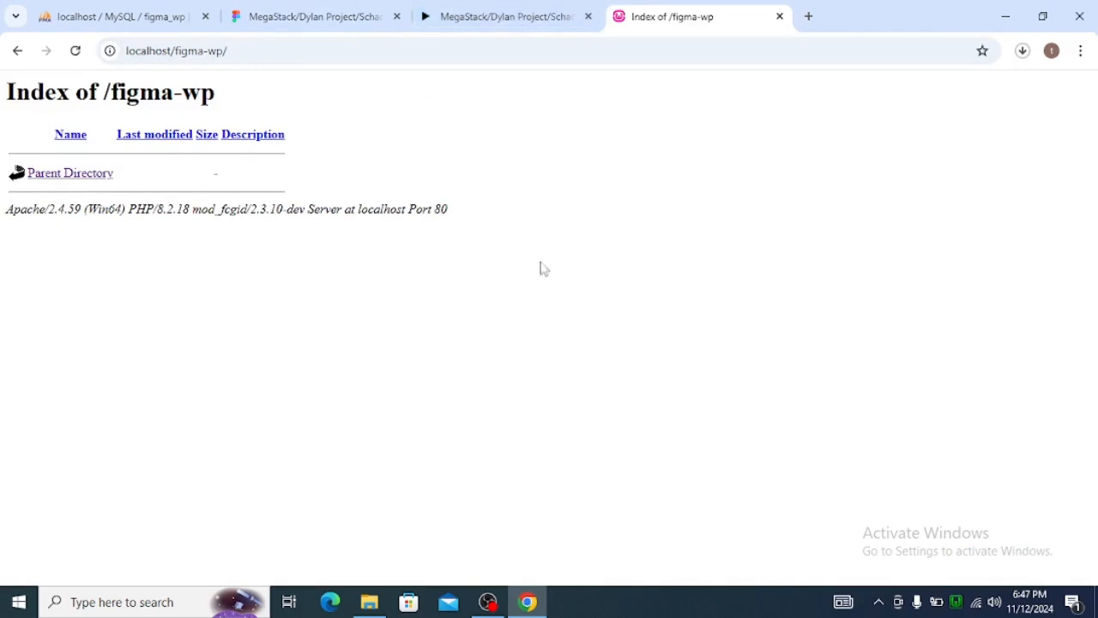
Switch to File Explorer and copy everything inside the wordpress folder of Downloads\wordpress-6.6.2.
click(369, 601)
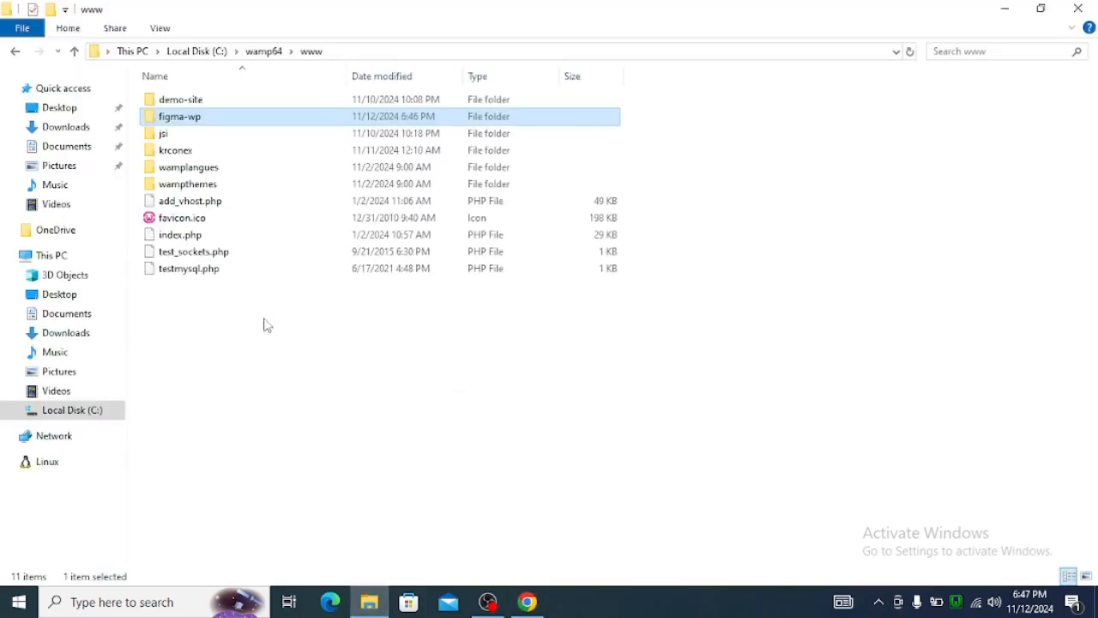
click(69, 334)
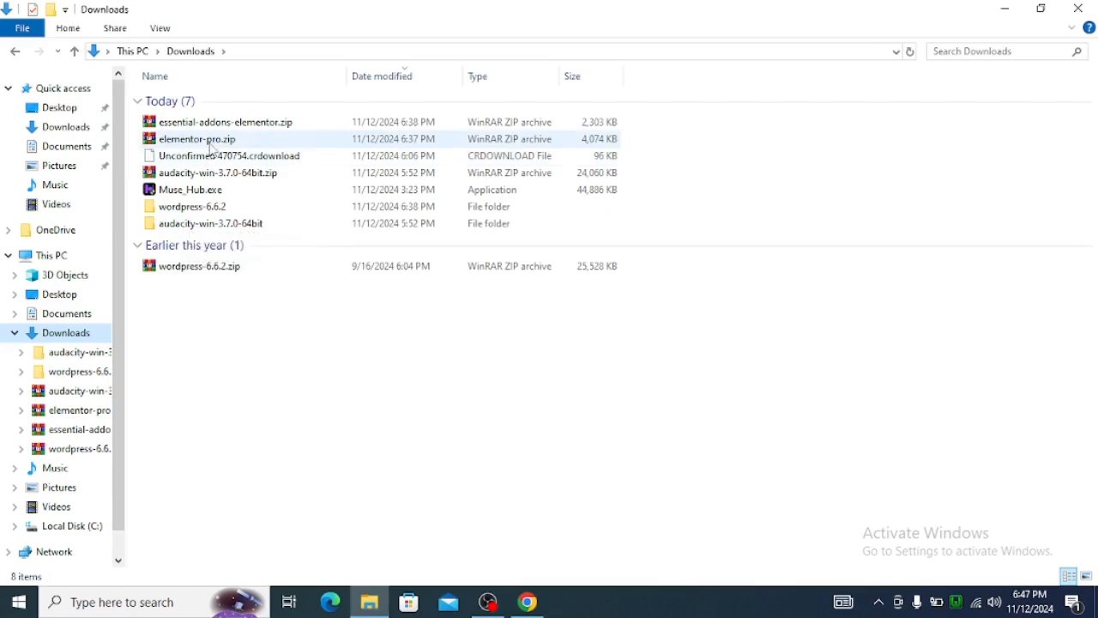
click(197, 212)
double_click(197, 214)
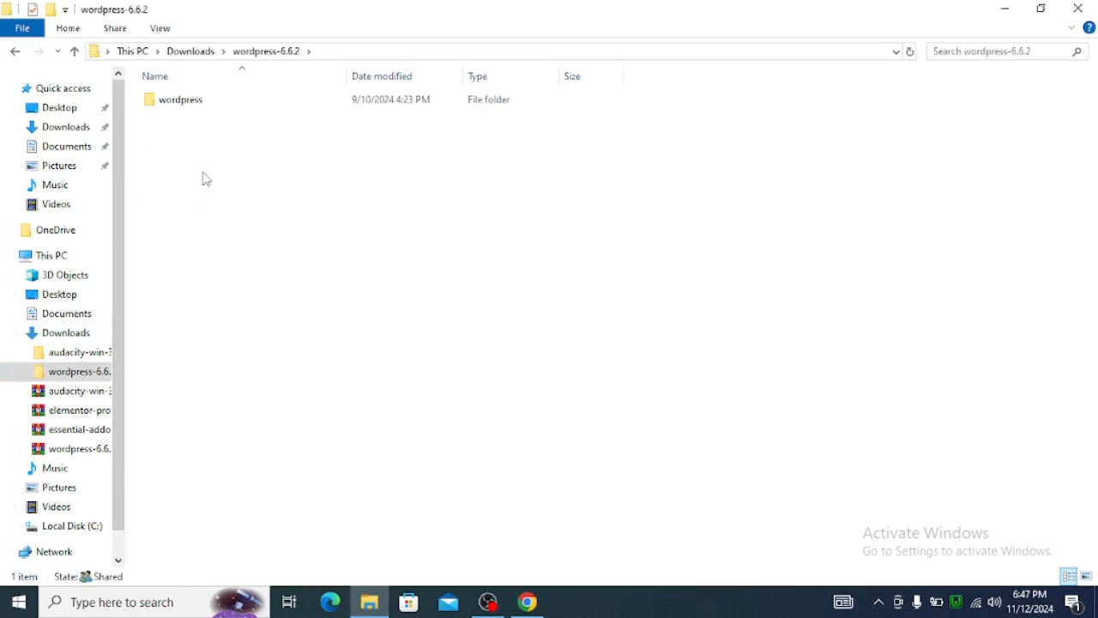
double_click(211, 109)
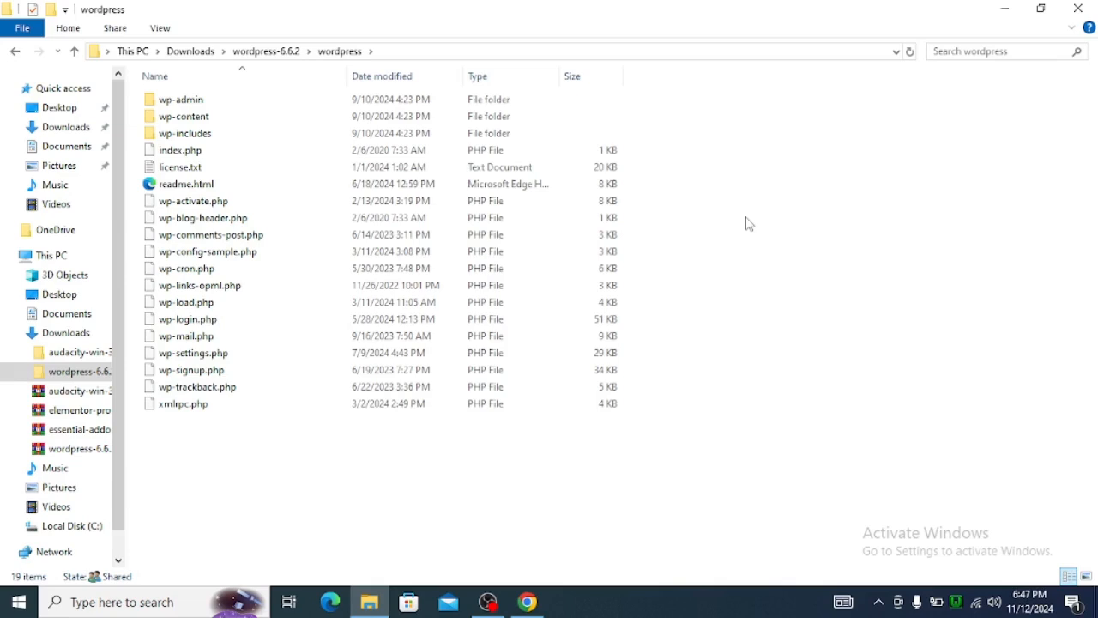
key(ctrl+a)
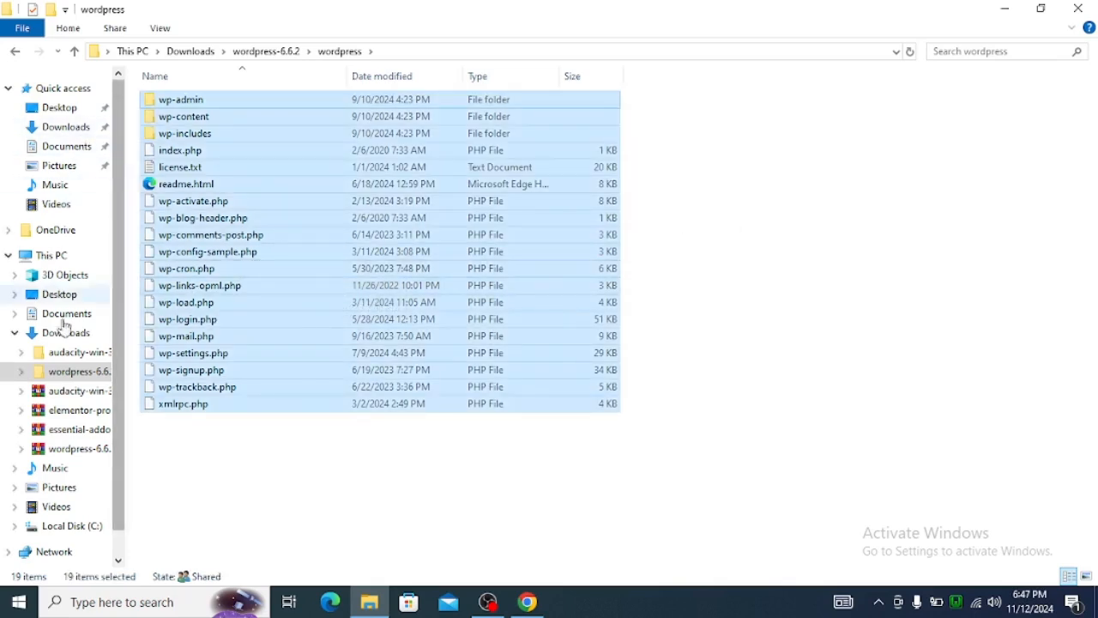
Paste the copied WordPress files into C:\wamp64\www\figma-wp.
scroll(54, 473, down, 1)
click(73, 502)
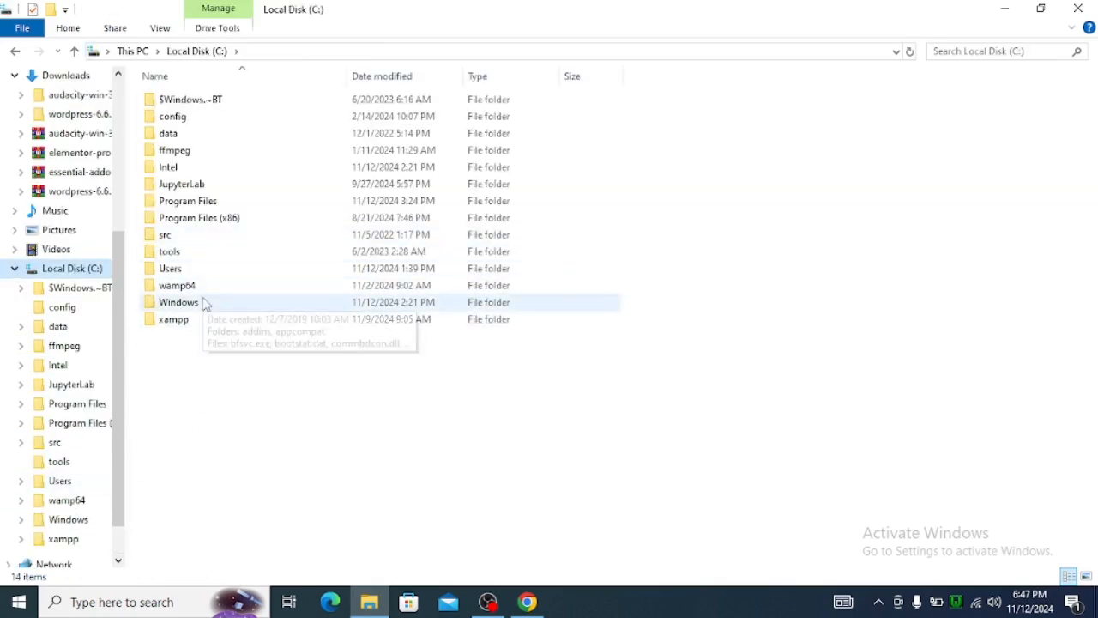
double_click(203, 288)
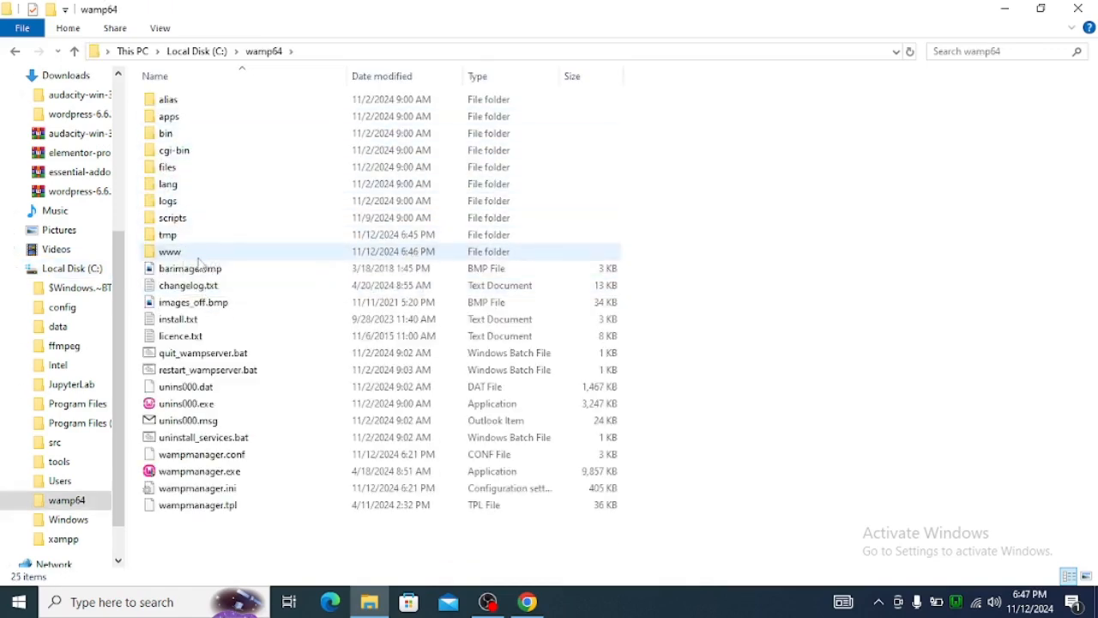
double_click(197, 256)
double_click(190, 122)
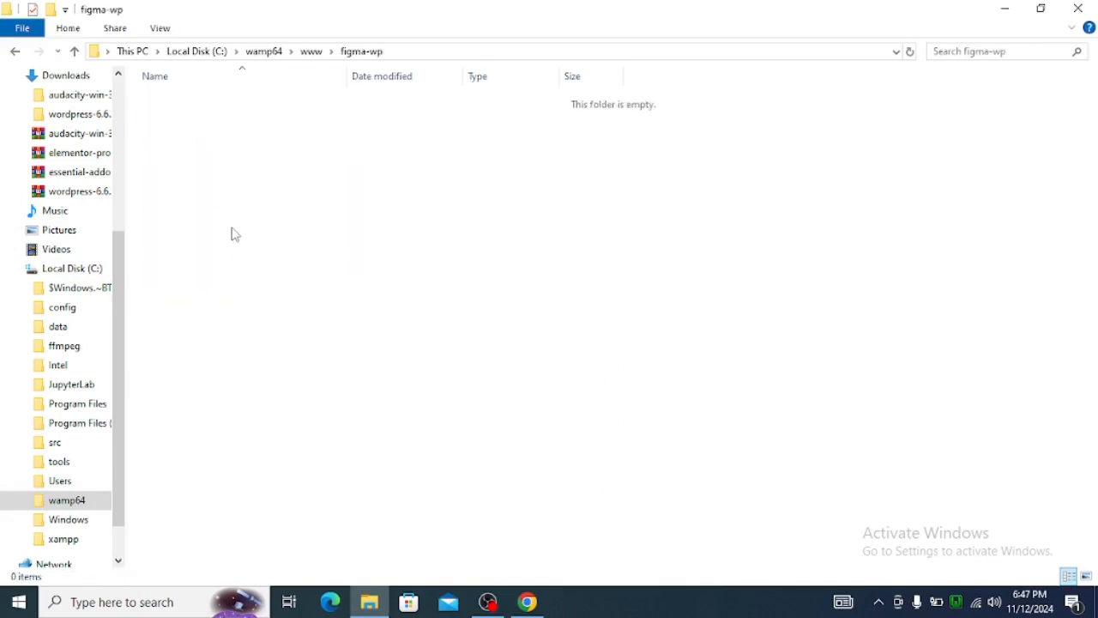
key(ctrl+v)
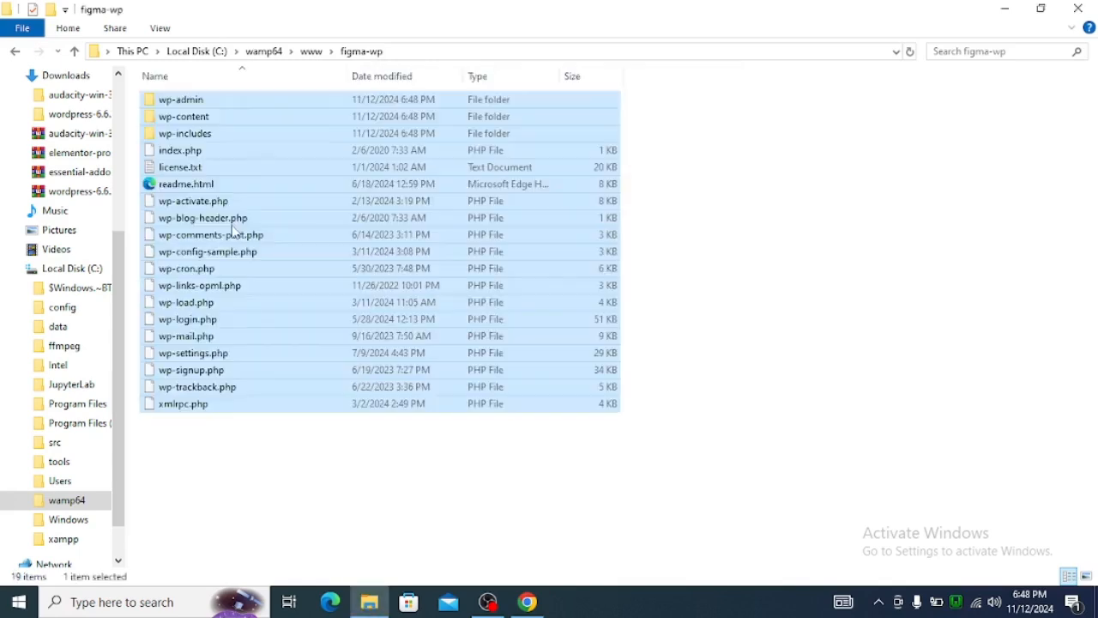
Switch to Chrome, reload localhost/figma-wp, and start the WordPress setup in English (United States), proceeding to the database connection form.
click(723, 237)
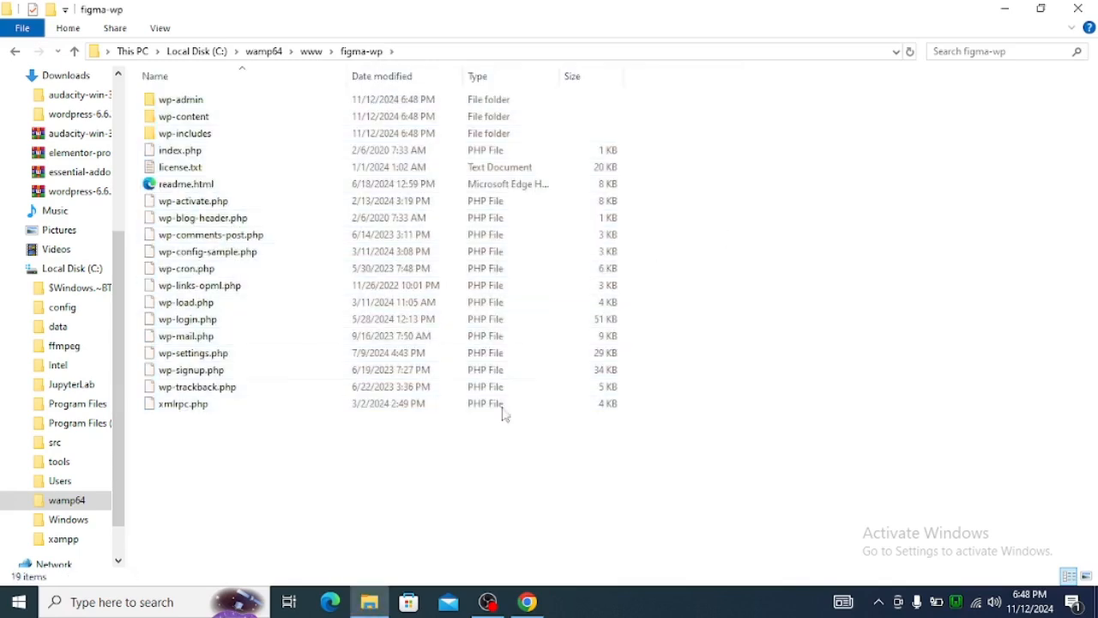
click(527, 601)
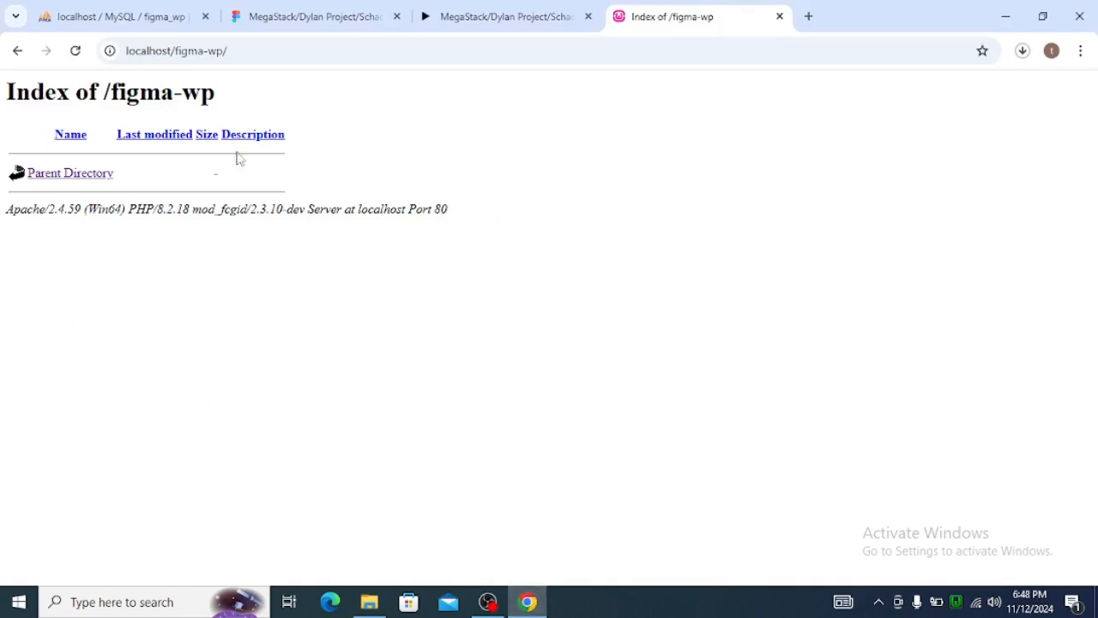
click(256, 47)
key(Return)
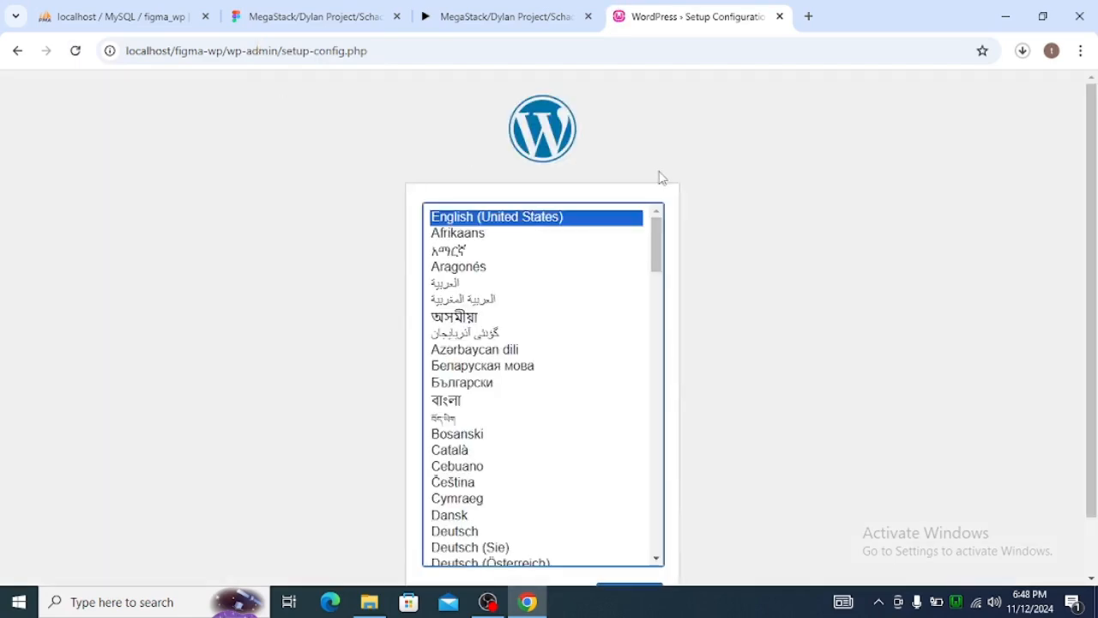
scroll(775, 237, down, 1)
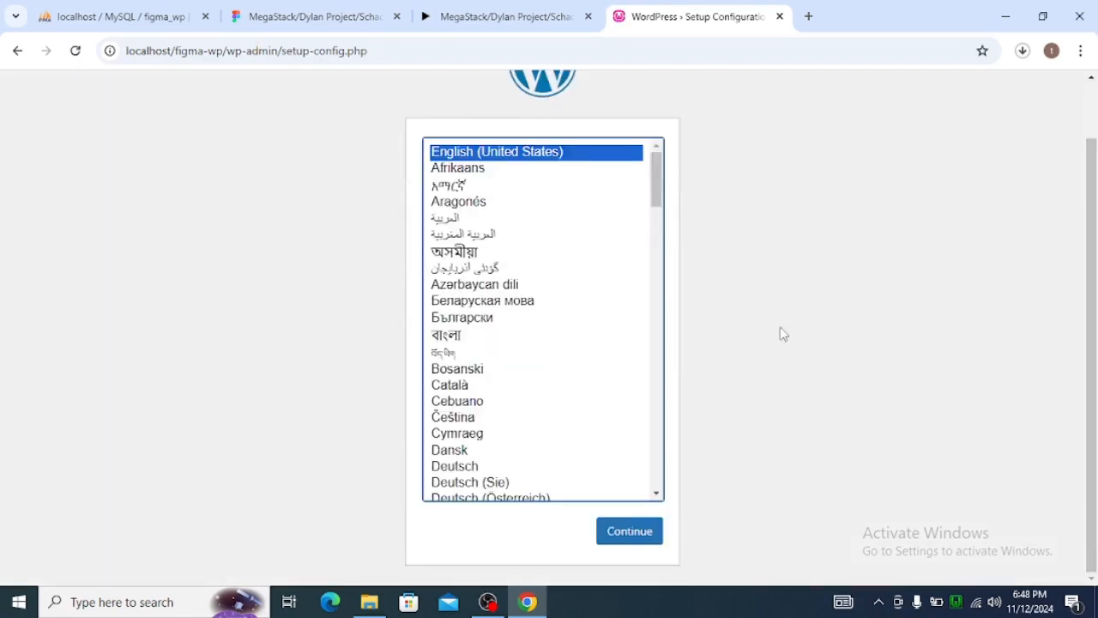
click(645, 531)
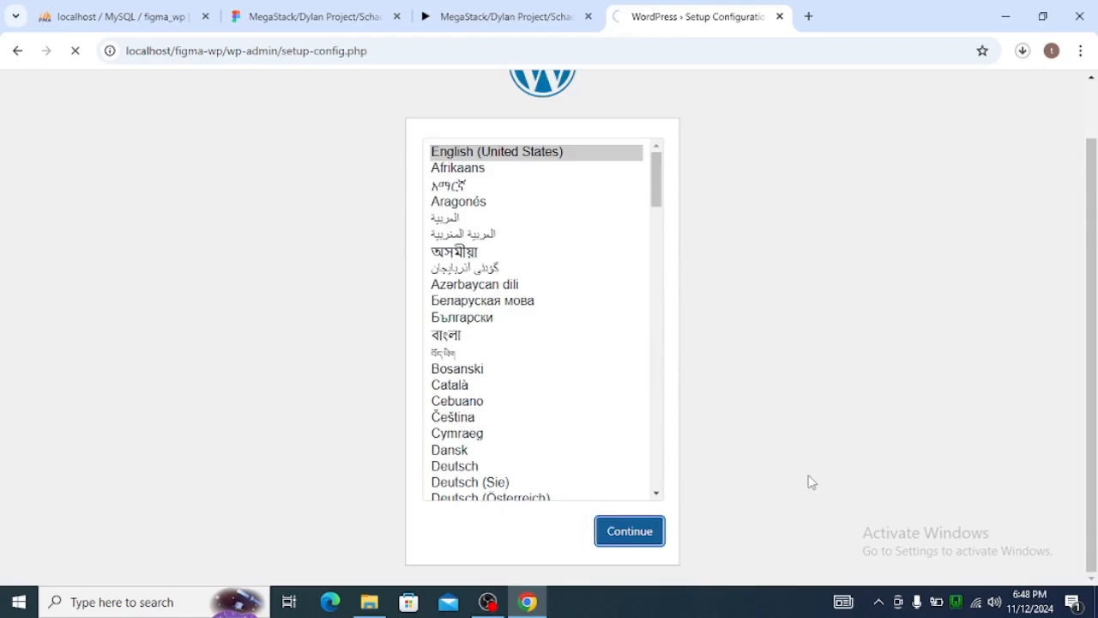
click(306, 492)
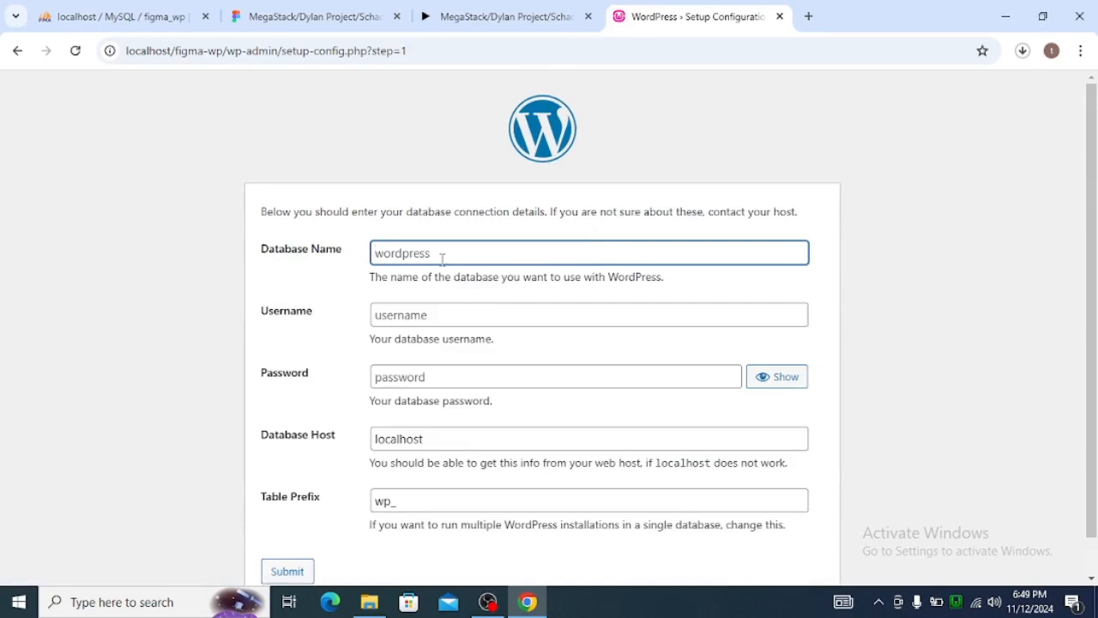
Submit the database connection details with database name figma_wp and username root, and run the installation.
text(figma_wp)
click(433, 302)
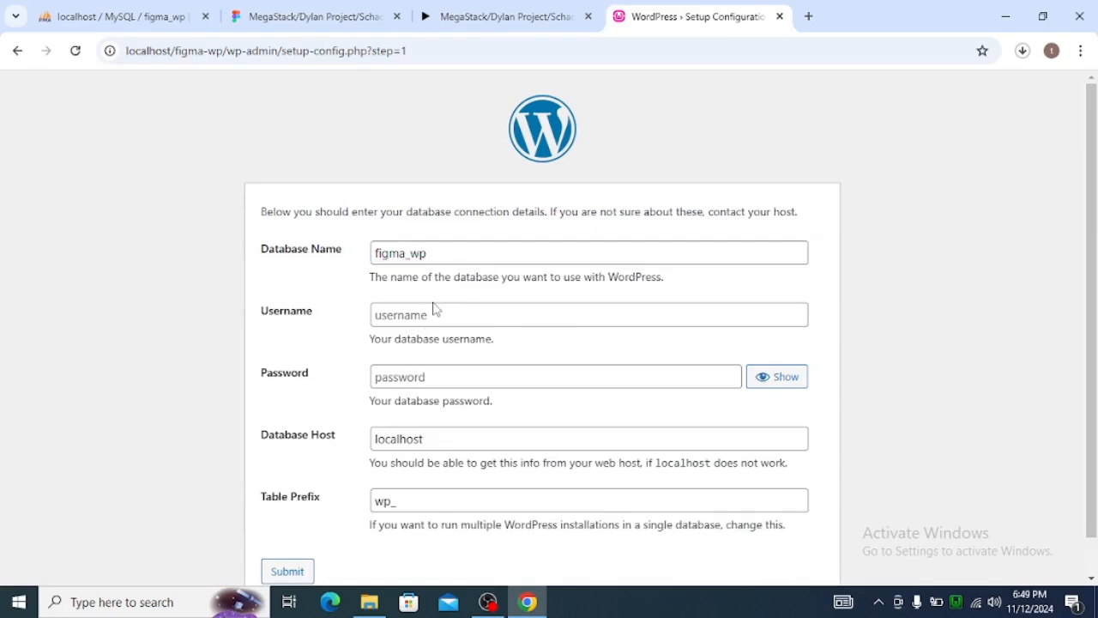
click(432, 320)
text(root)
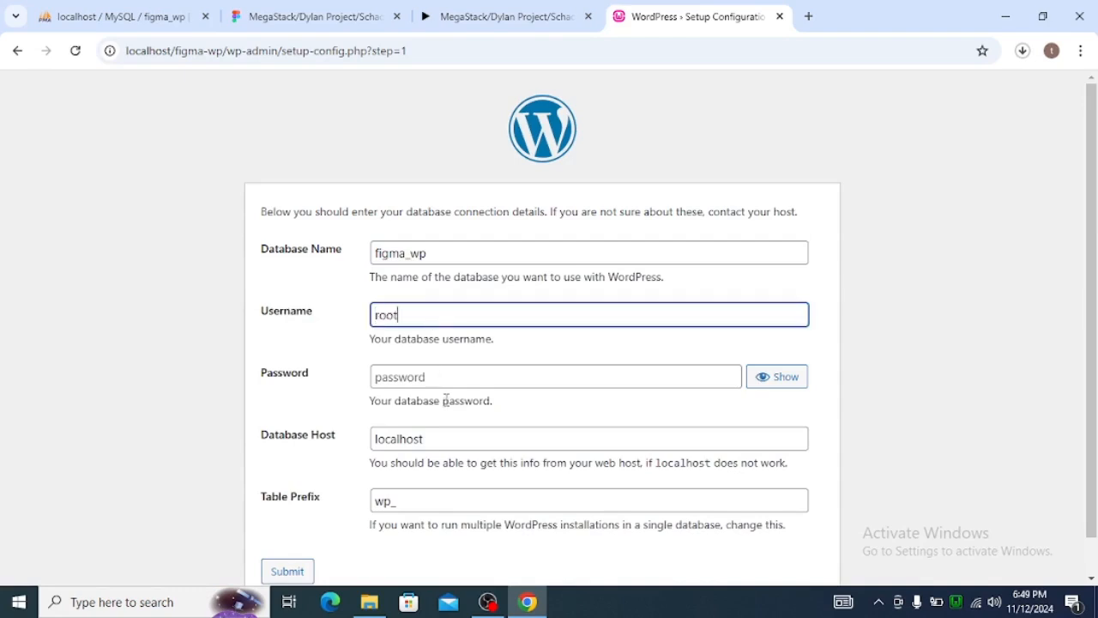
scroll(450, 397, down, 1)
click(286, 538)
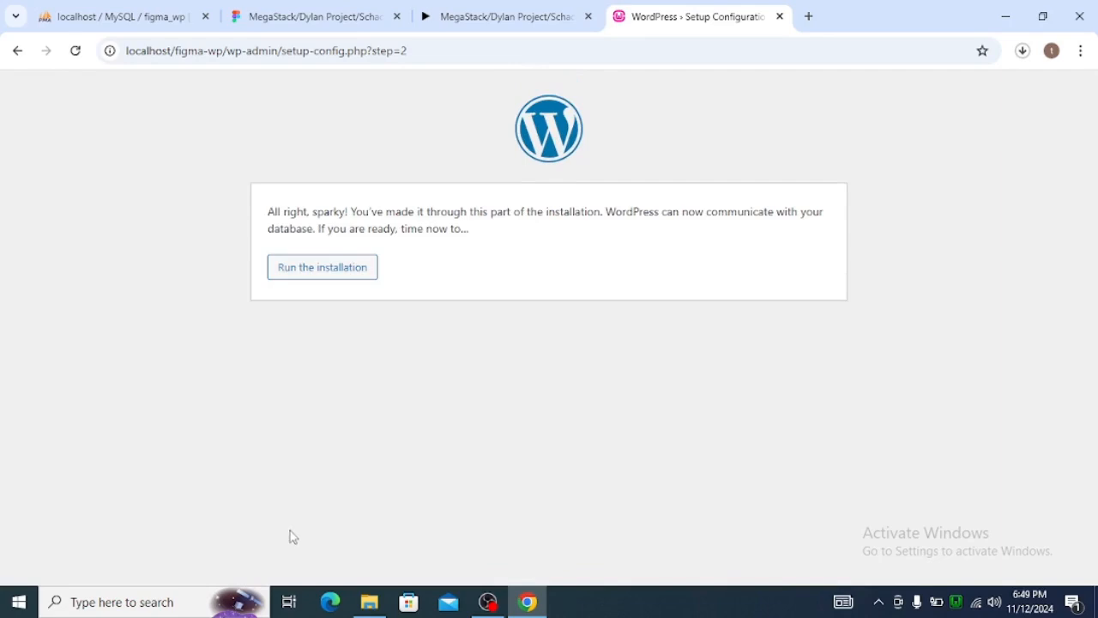
click(330, 273)
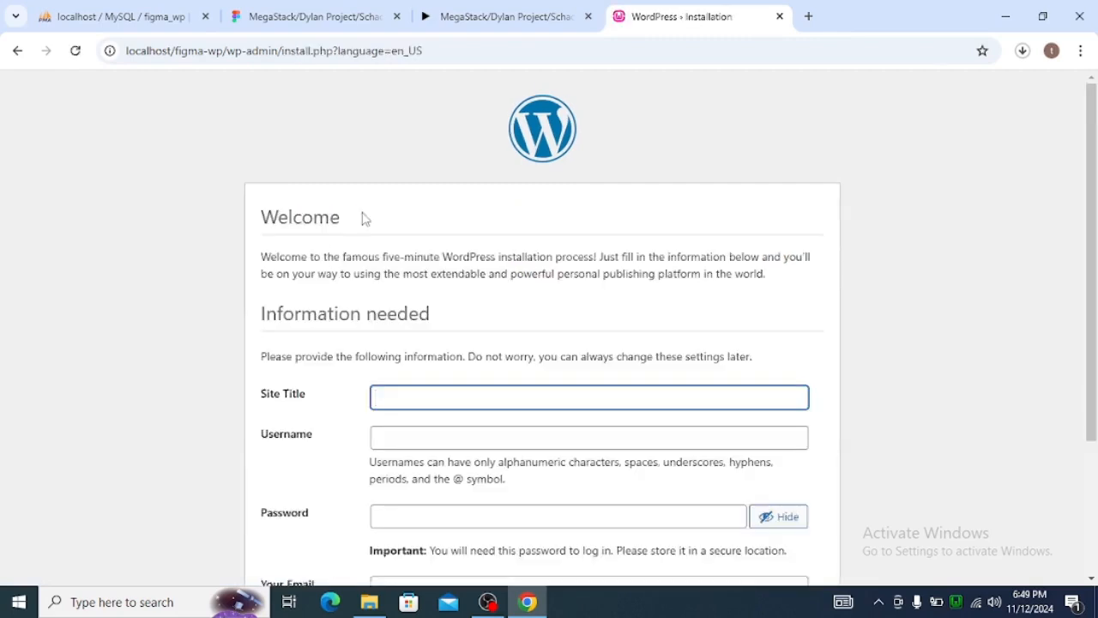
Enter Figma_WP as the site title and admin as the username for the new site.
scroll(402, 388, down, 1)
click(435, 316)
text(Figma)
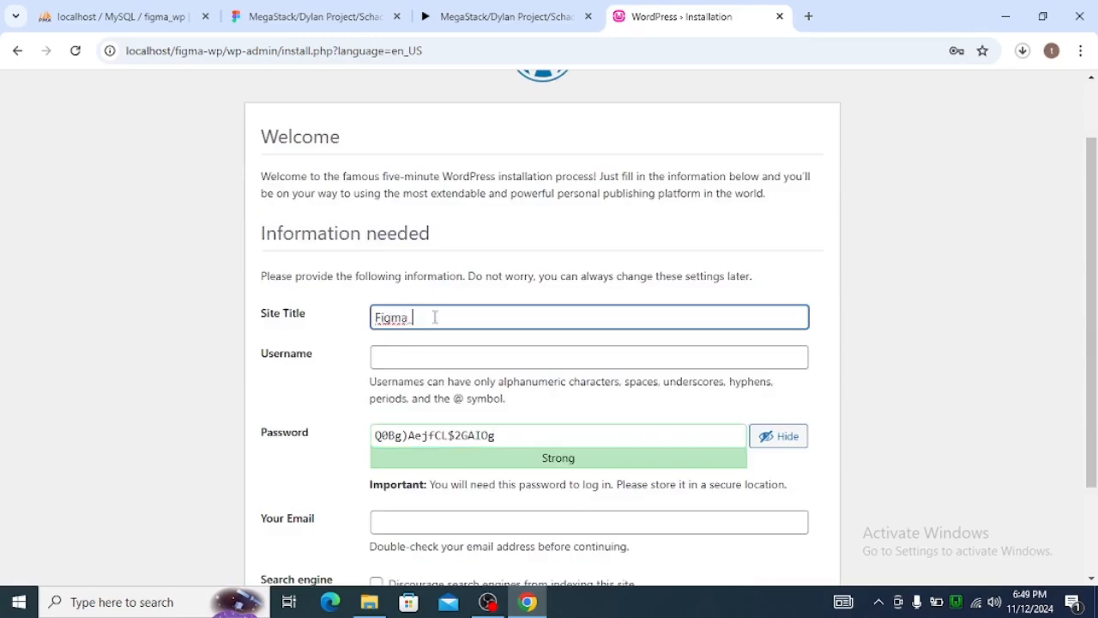
click(424, 363)
text(admi)
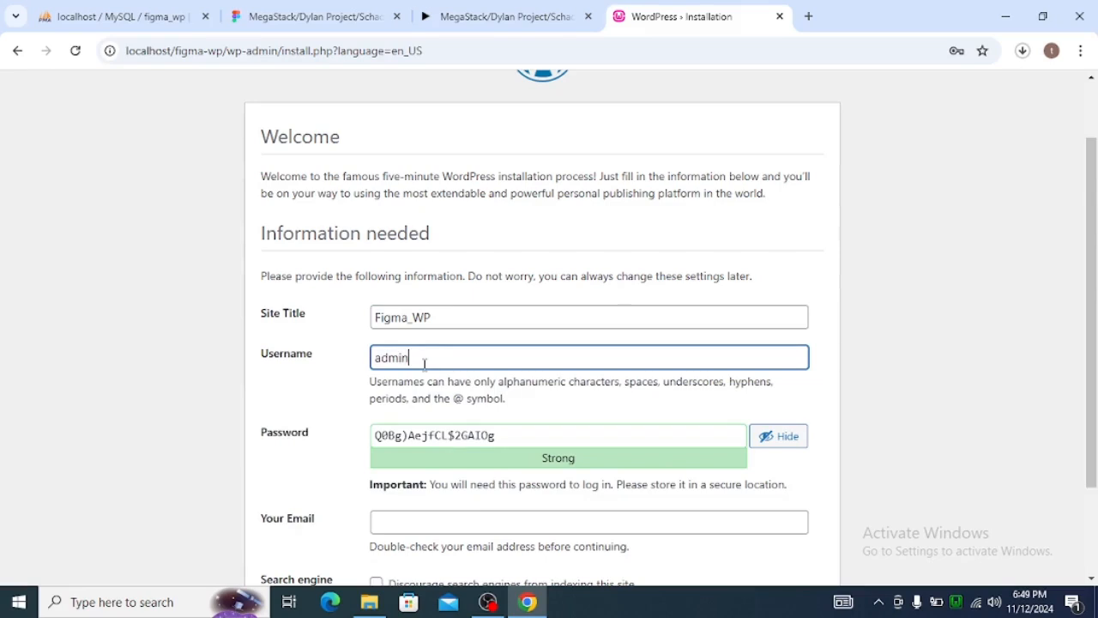
text(n)
Replace the suggested password with the chosen account password and confirm the use of a weak password.
key(Tab)
text(ad)
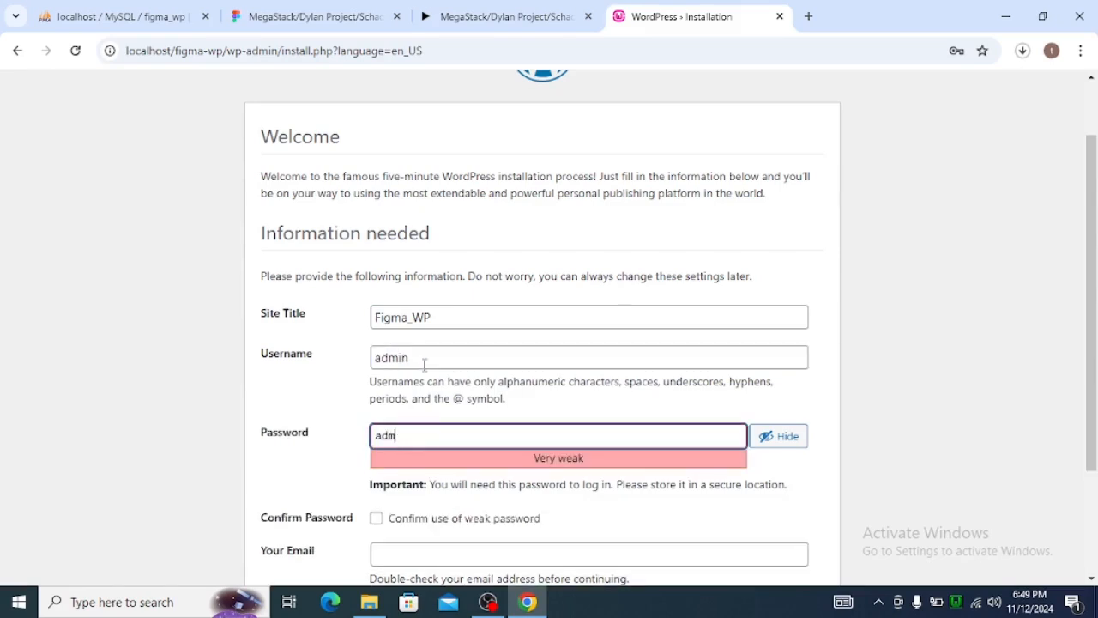
scroll(424, 363, down, 1)
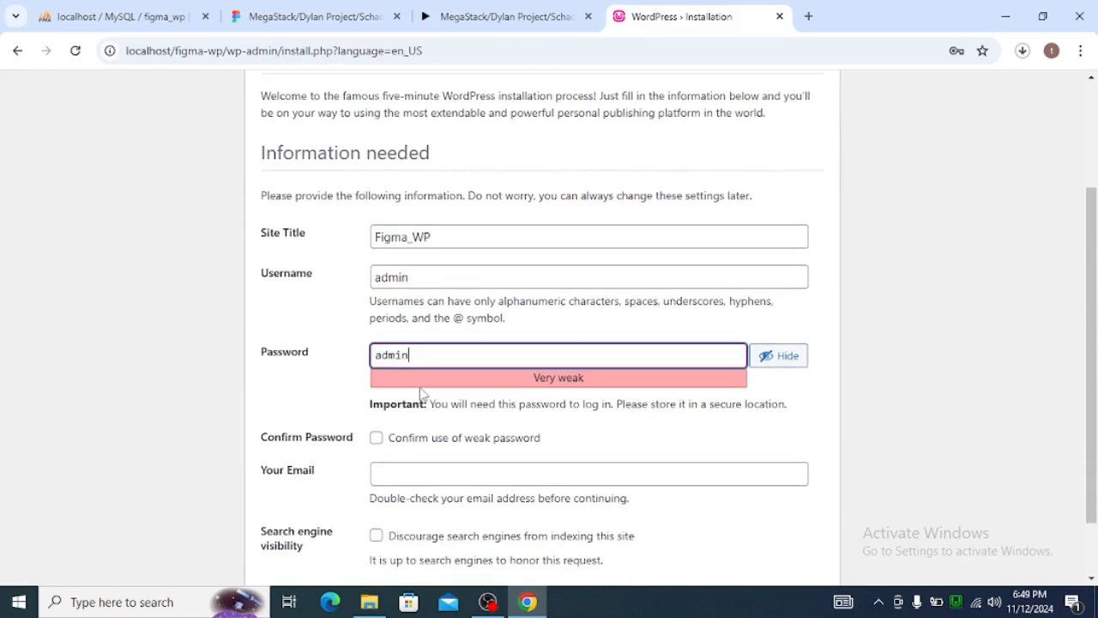
click(375, 437)
Fill in the administrator's email address, install WordPress, and dismiss the browser's password warning.
click(431, 468)
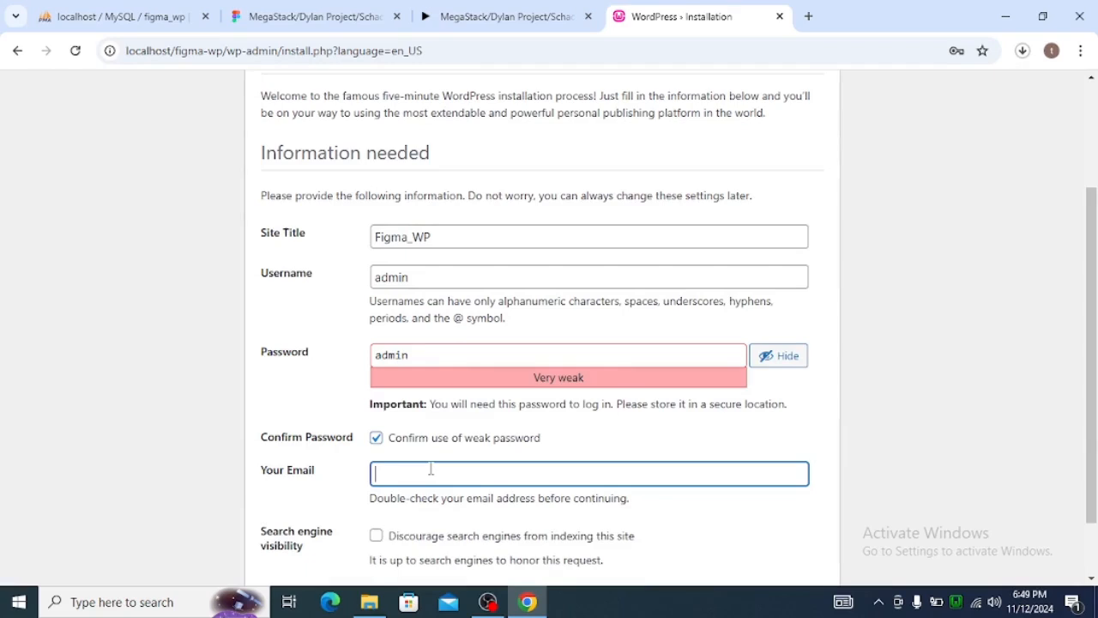
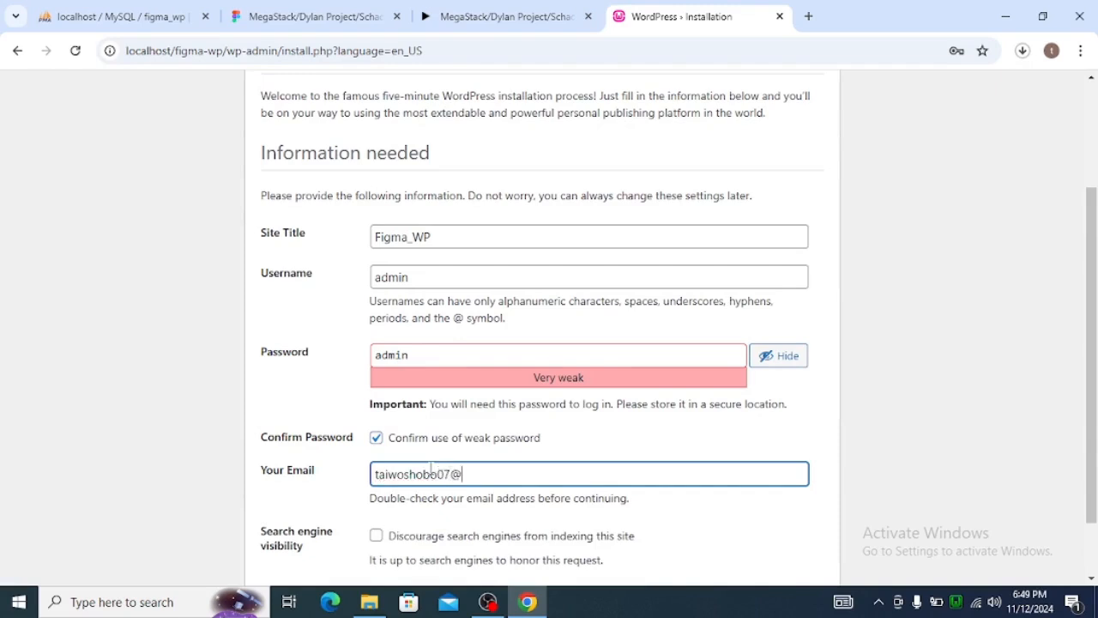
scroll(489, 446, down, 1)
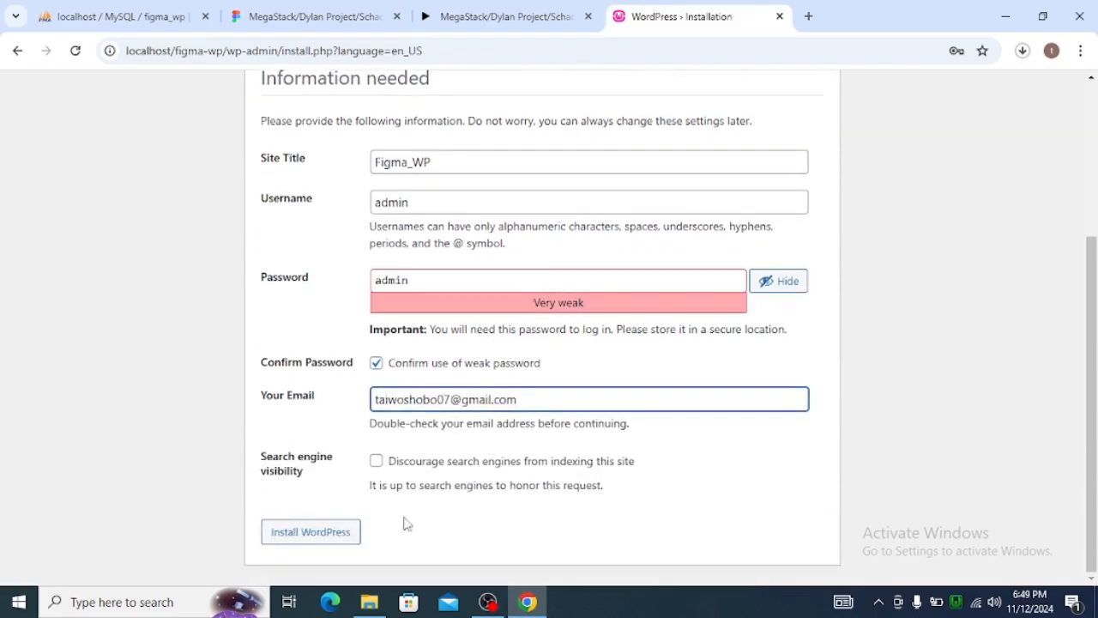
click(343, 541)
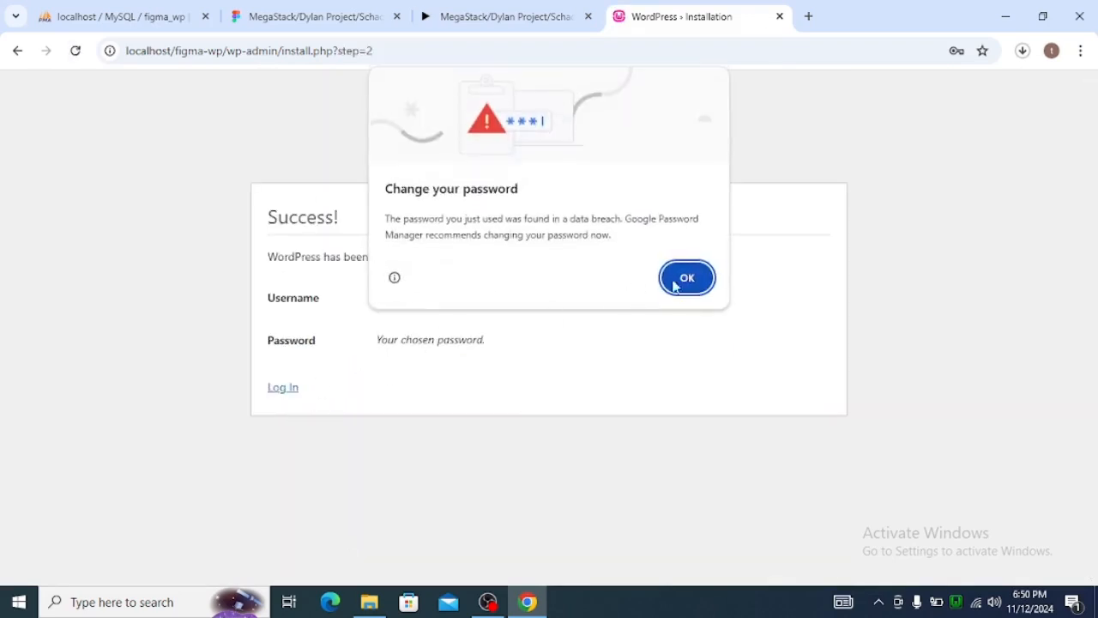
click(666, 274)
Log in to the new site with username admin and the account password, with Remember Me enabled, and dismiss the browser's password warning.
click(281, 390)
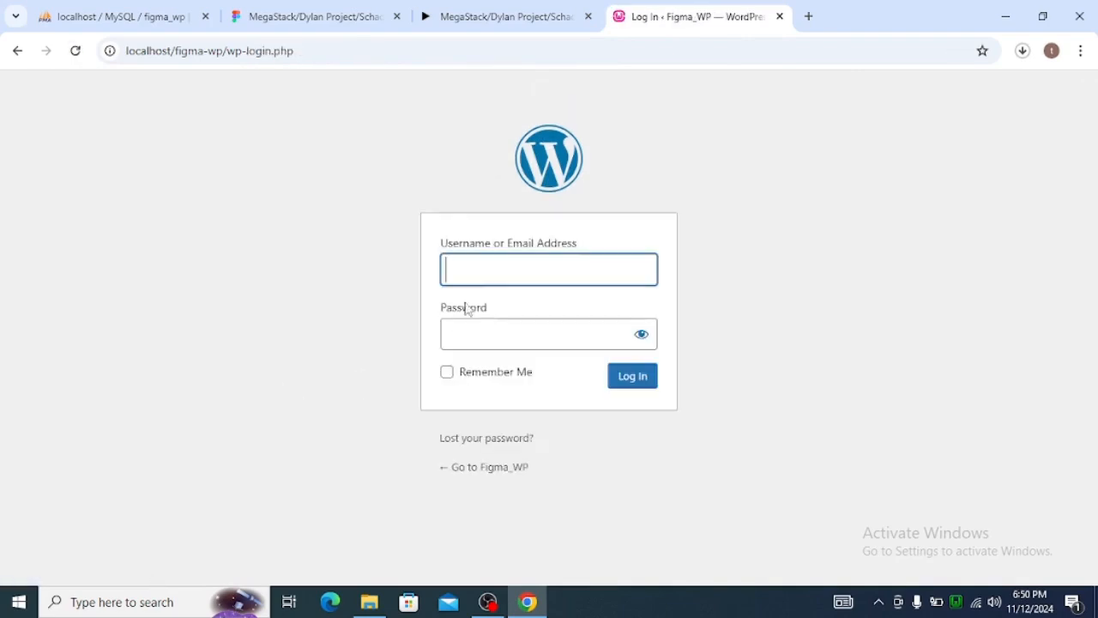
text(ad)
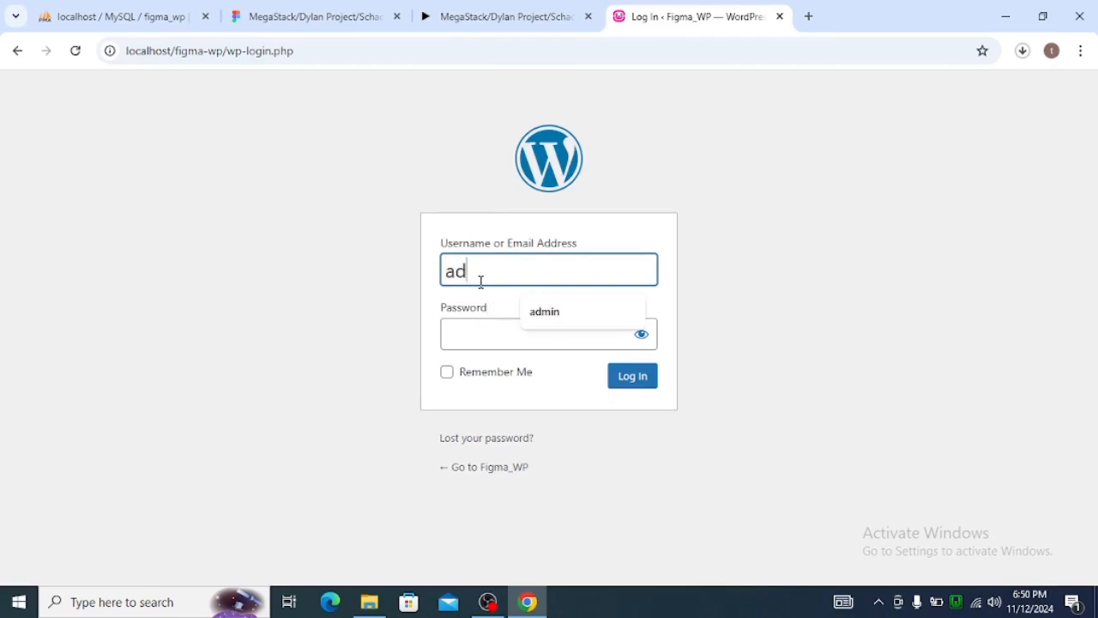
text(min)
key(Tab)
text(adm)
key(BackSpace)
text(min)
click(641, 334)
click(447, 374)
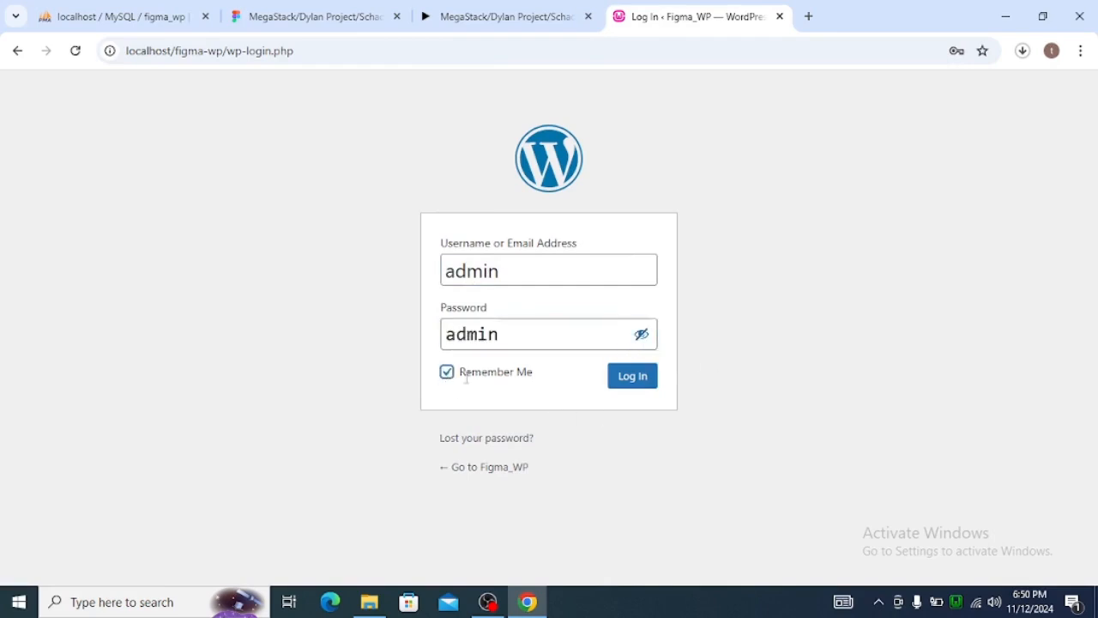
click(620, 386)
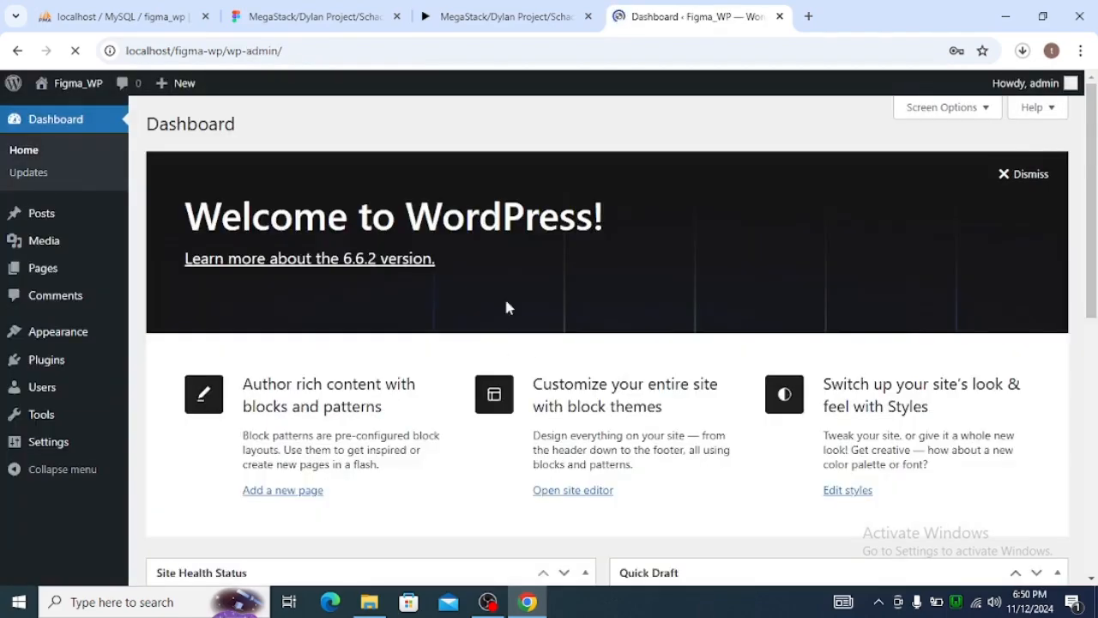
scroll(492, 314, down, 5)
scroll(581, 321, up, 5)
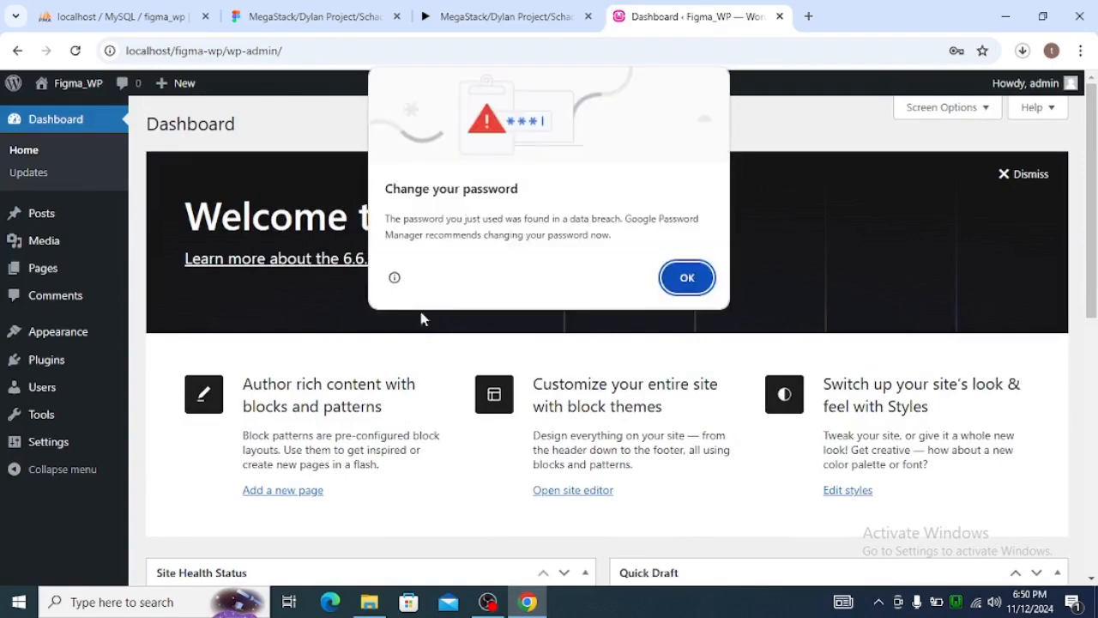
click(693, 278)
Check the maximum upload file size in the Media Library's add-new-file area, then close the upload area.
mouse_move(35, 240)
click(163, 246)
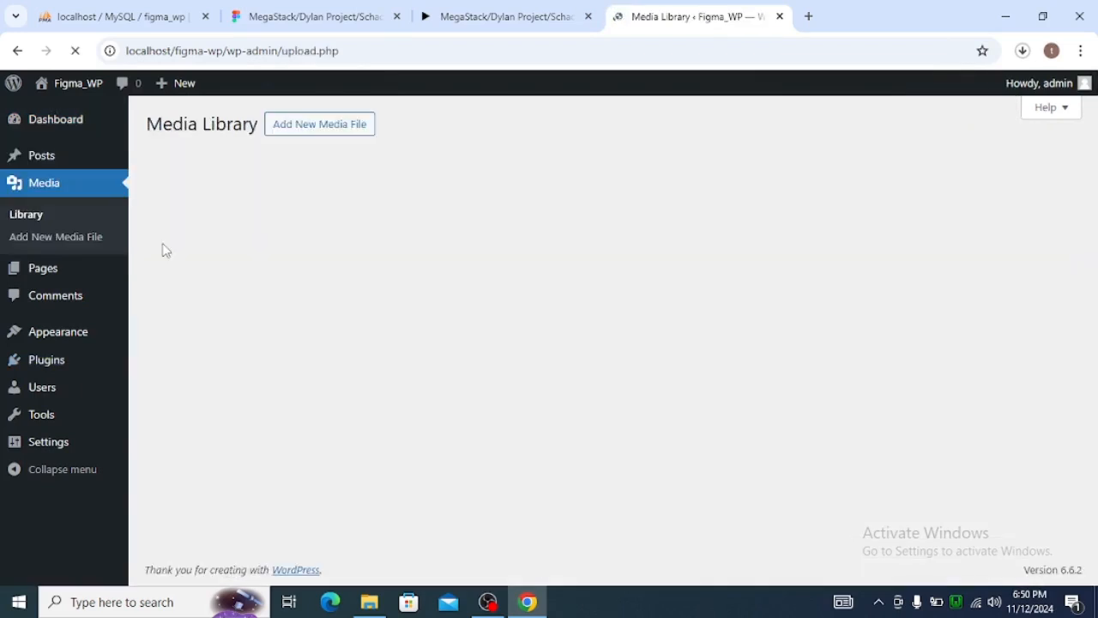
click(330, 129)
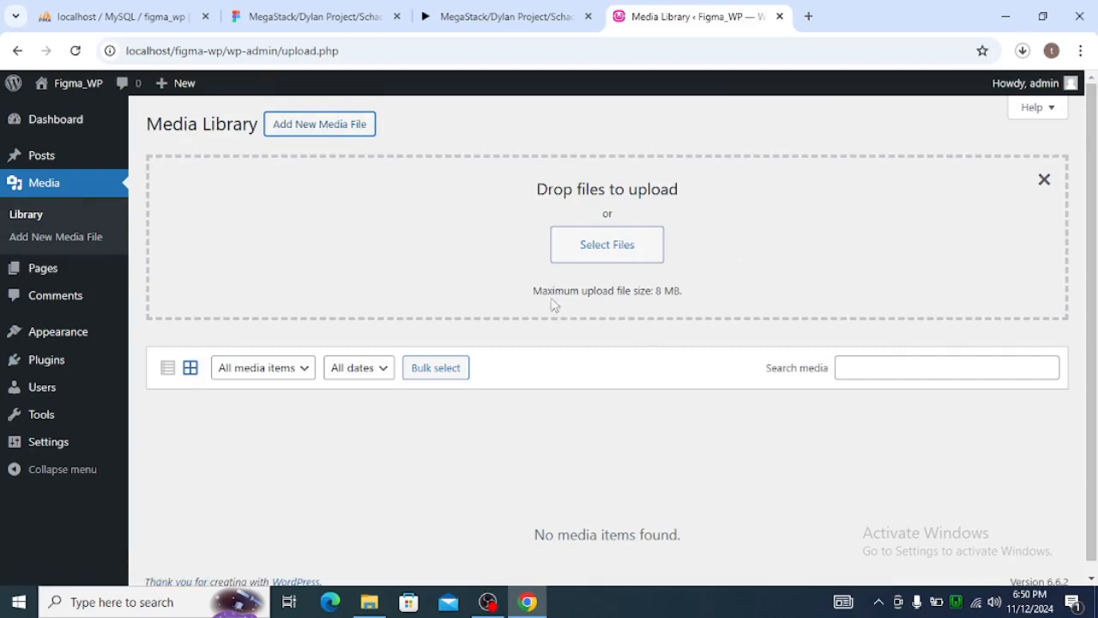
drag(533, 290, 684, 300)
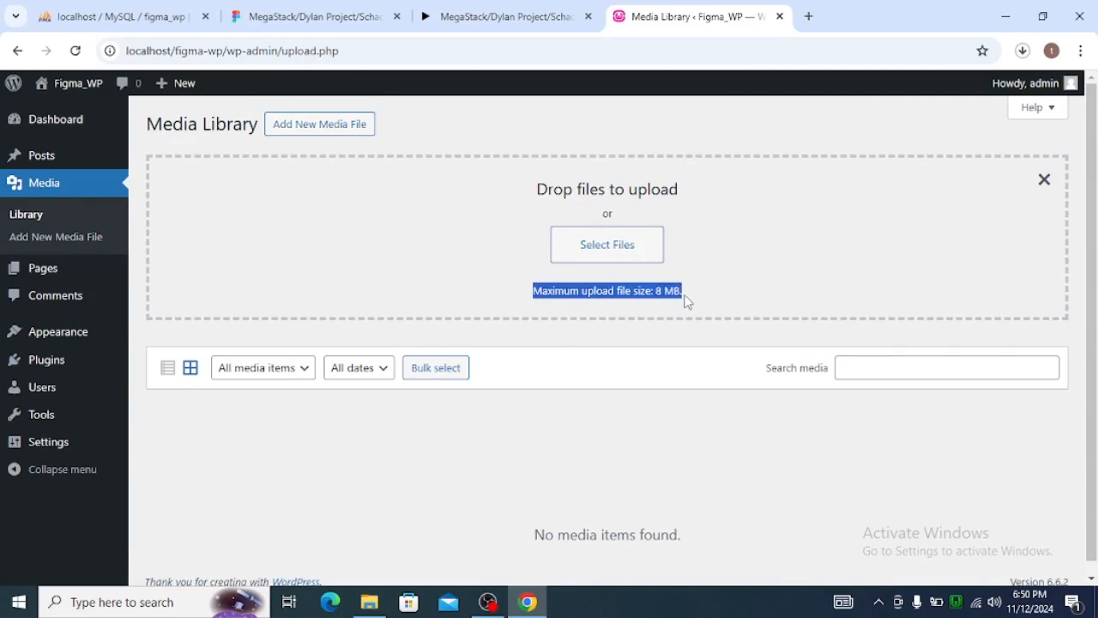
click(753, 282)
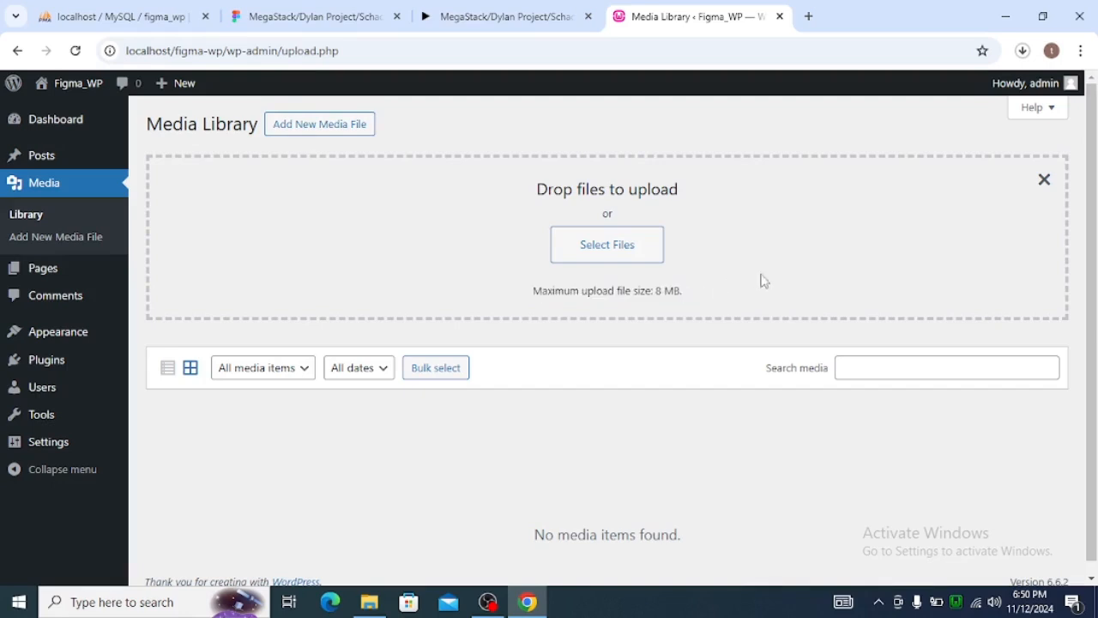
click(1040, 181)
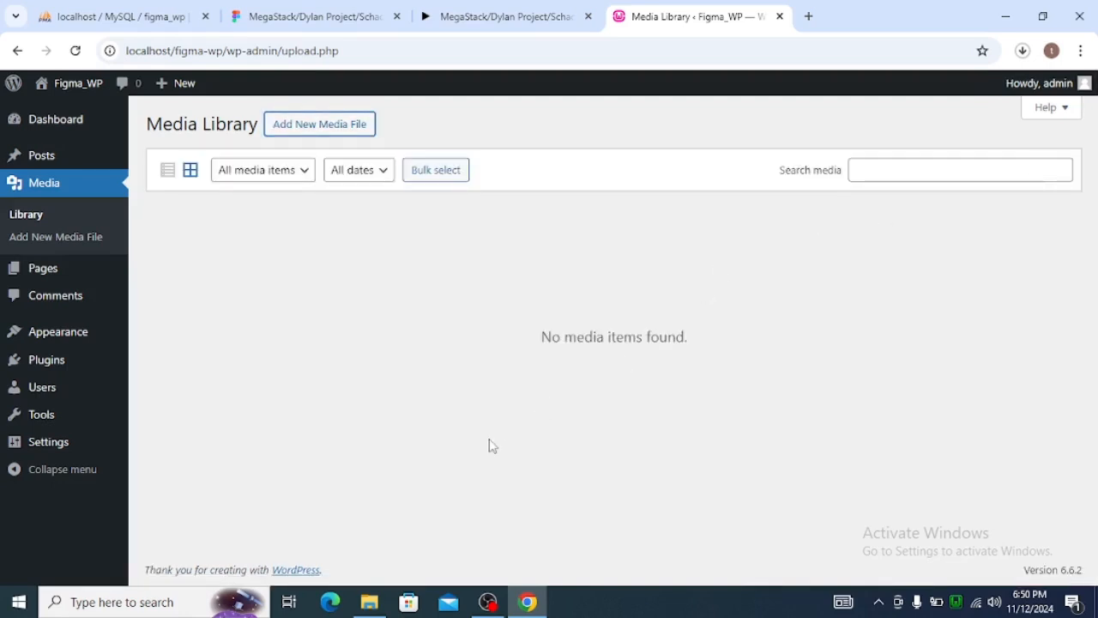
Open the .htaccess file in the figma-wp folder with Notepad, making Notepad the default app for .htaccess files.
click(370, 603)
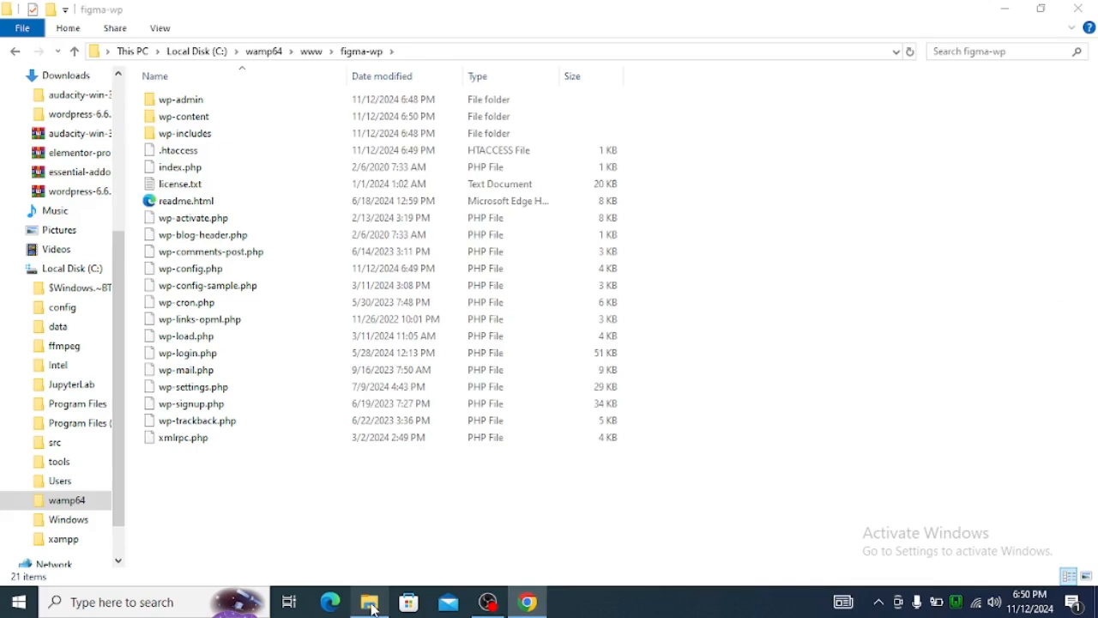
click(217, 154)
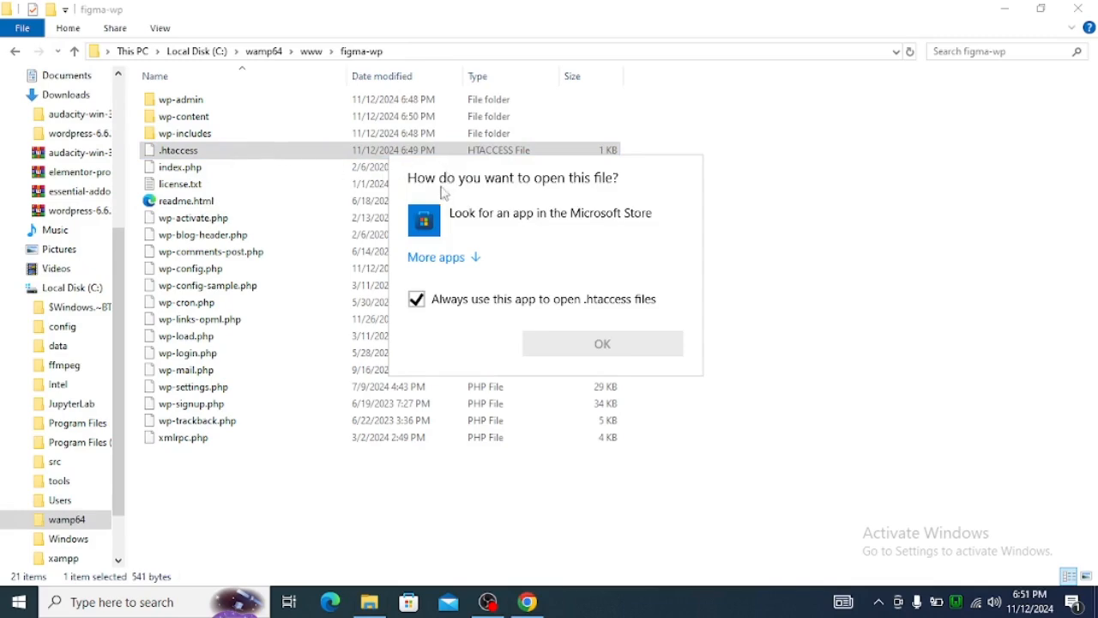
click(829, 226)
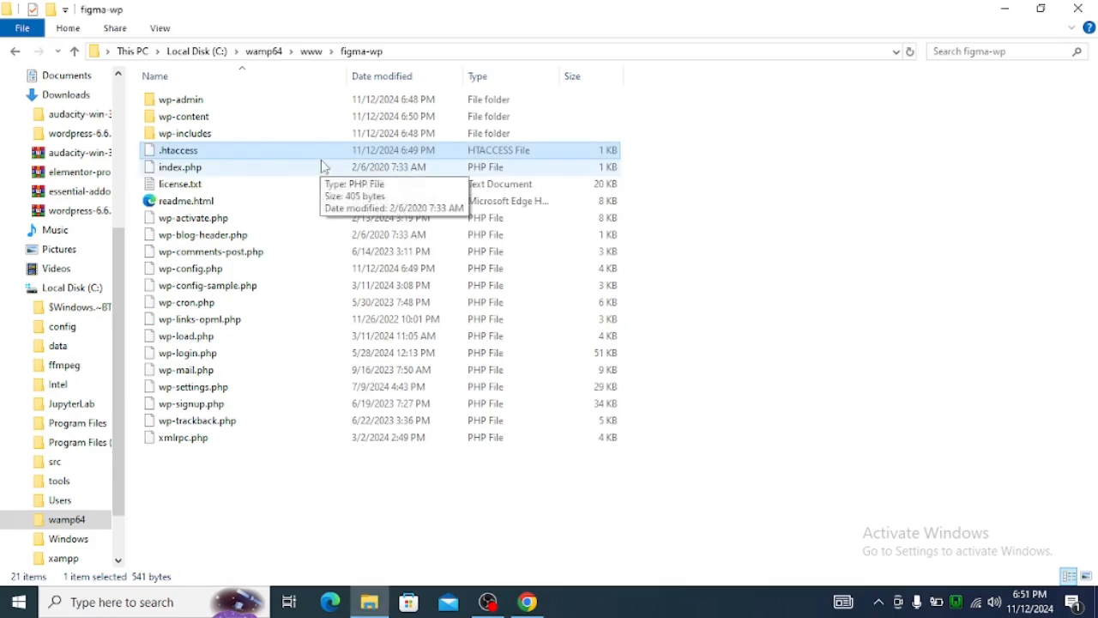
right_click(321, 152)
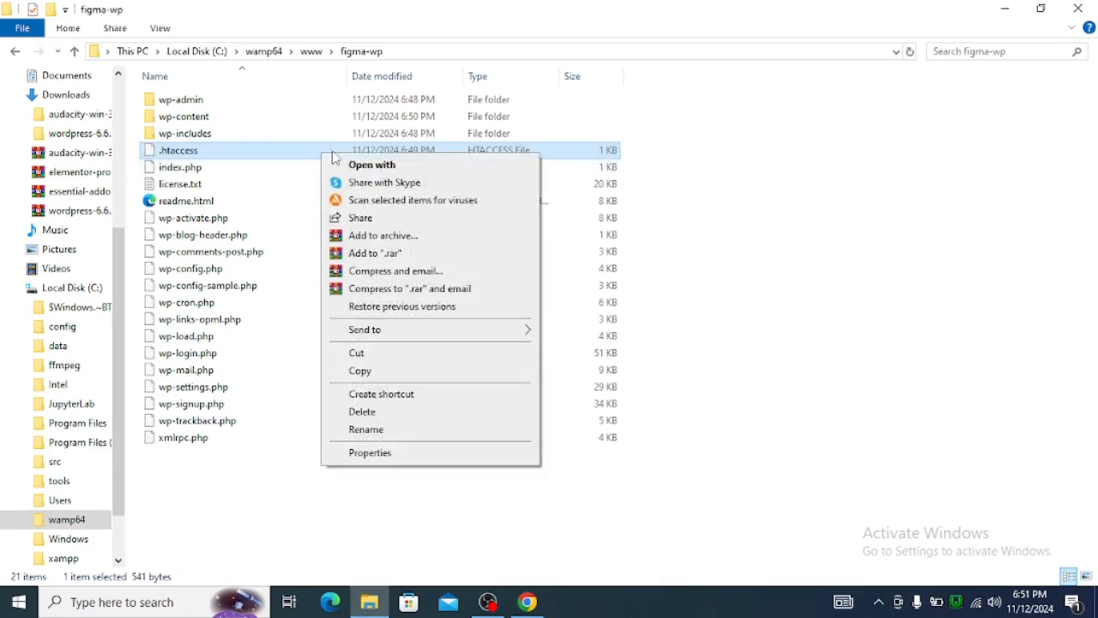
click(381, 167)
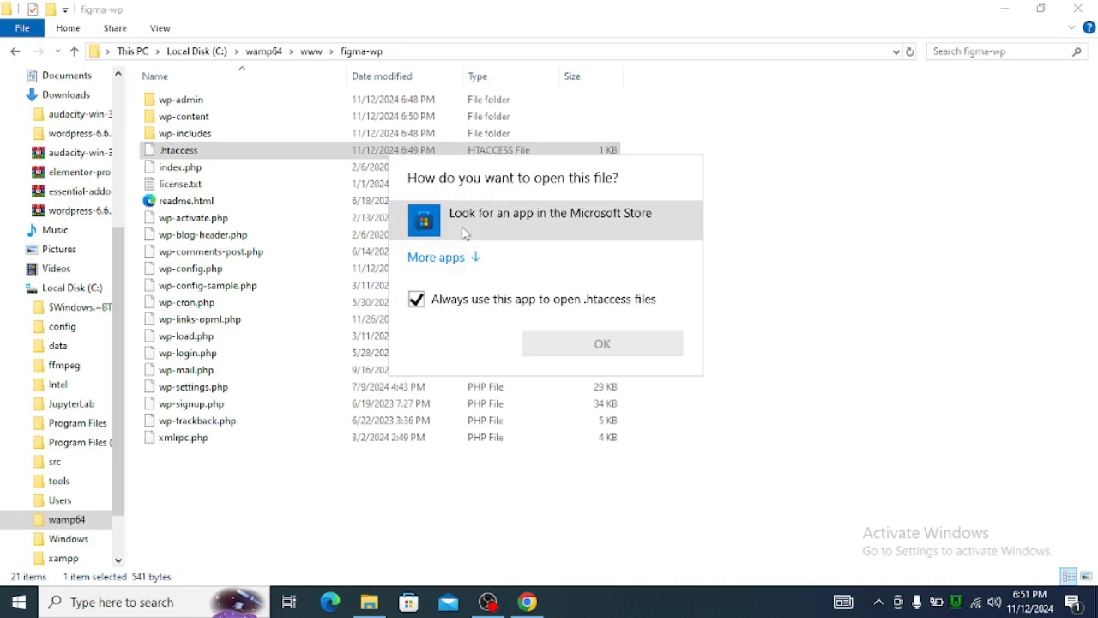
click(469, 257)
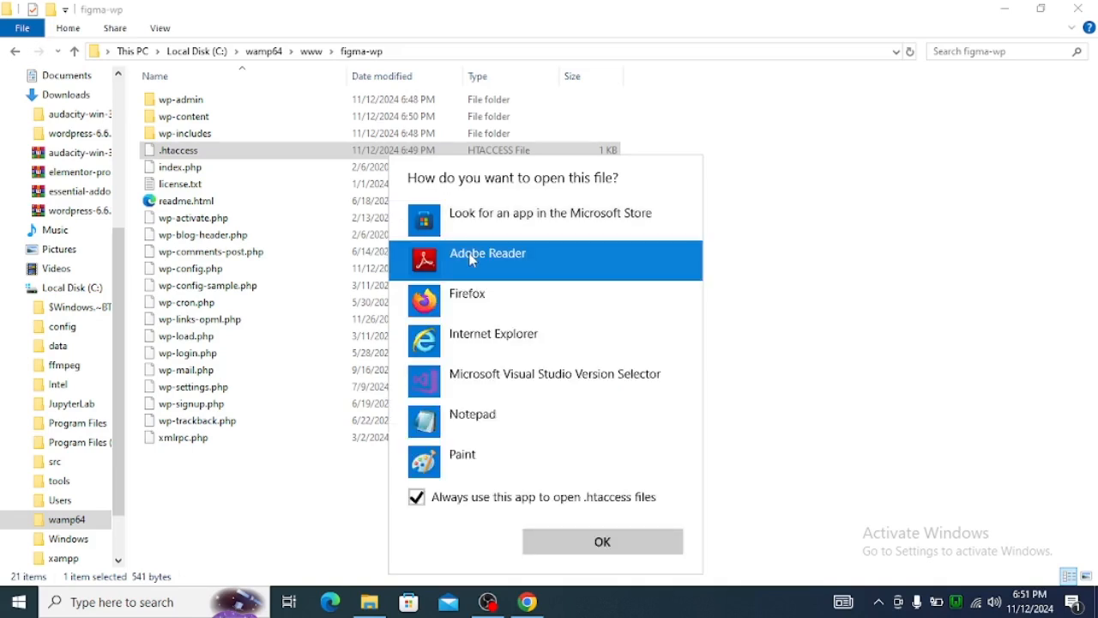
click(512, 414)
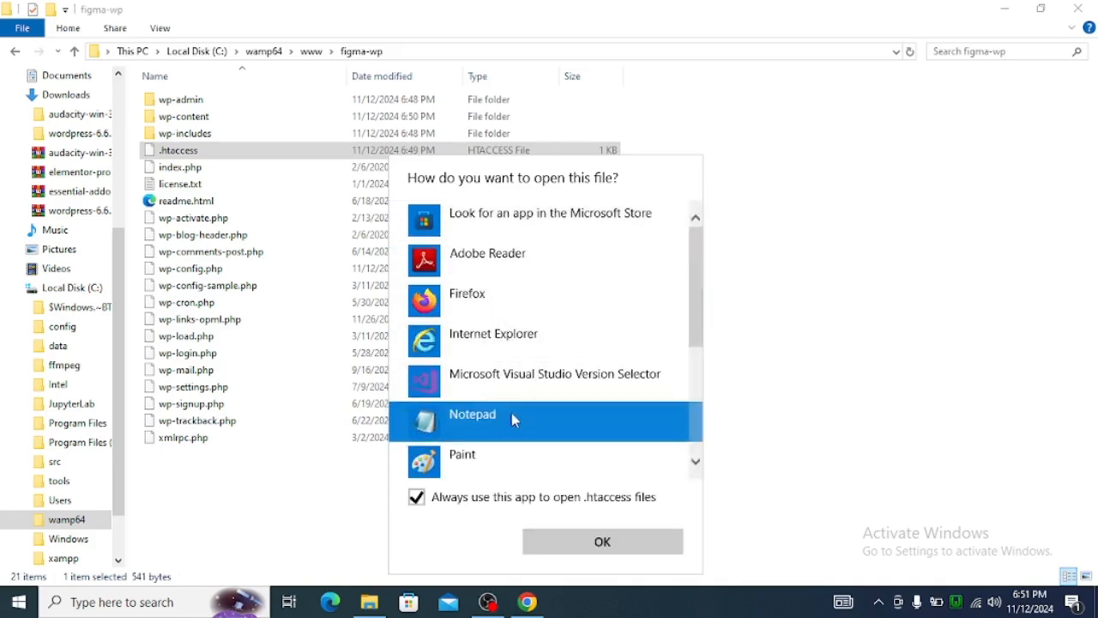
click(602, 538)
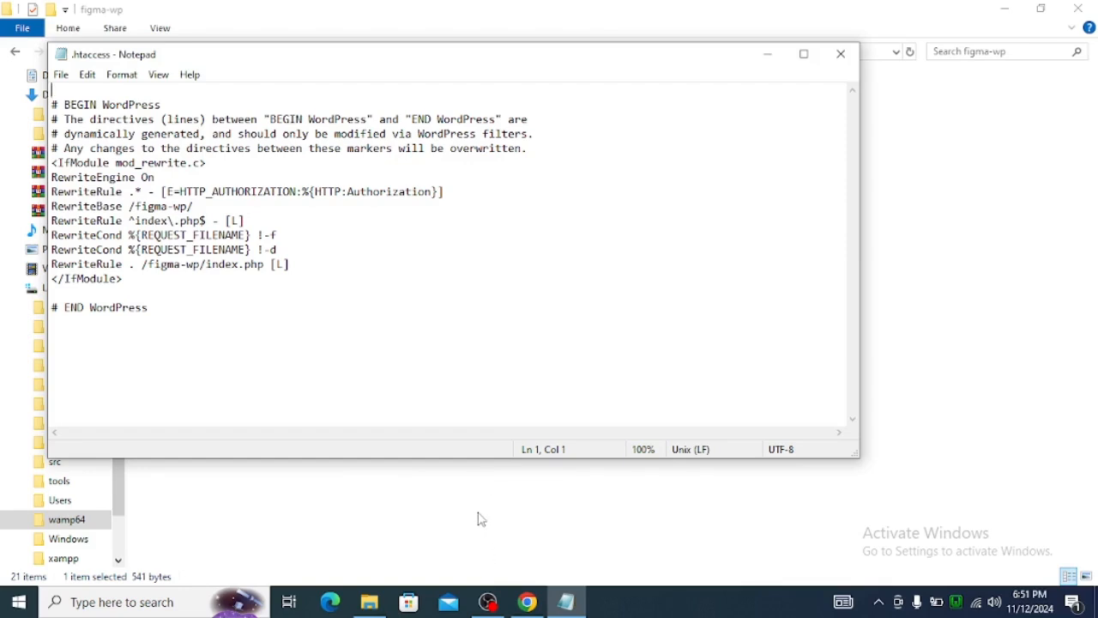
key(super+d)
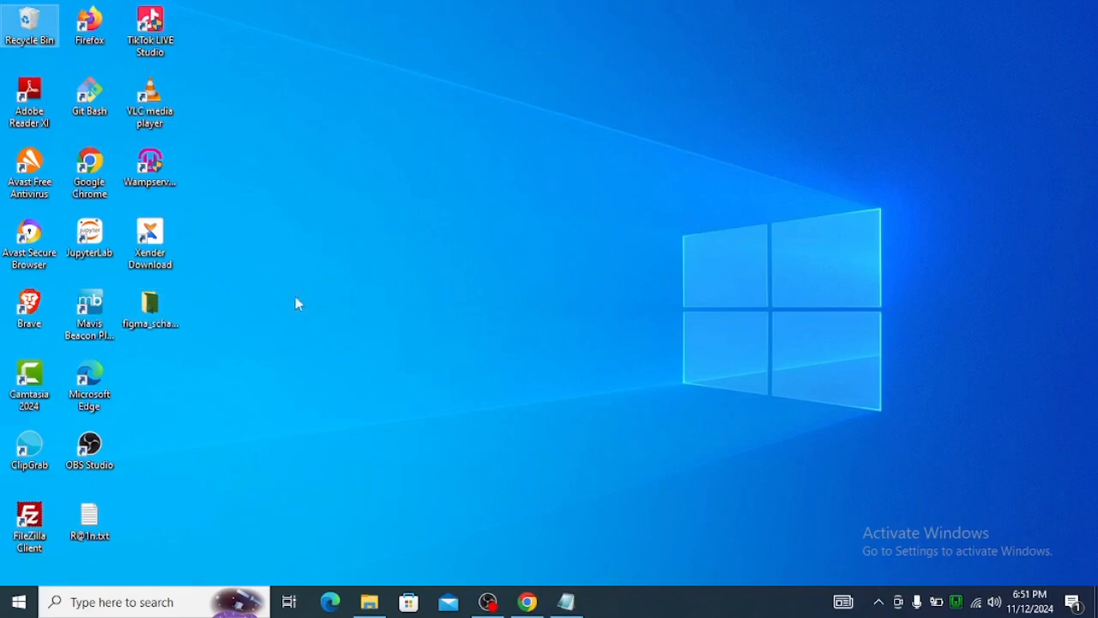
click(566, 603)
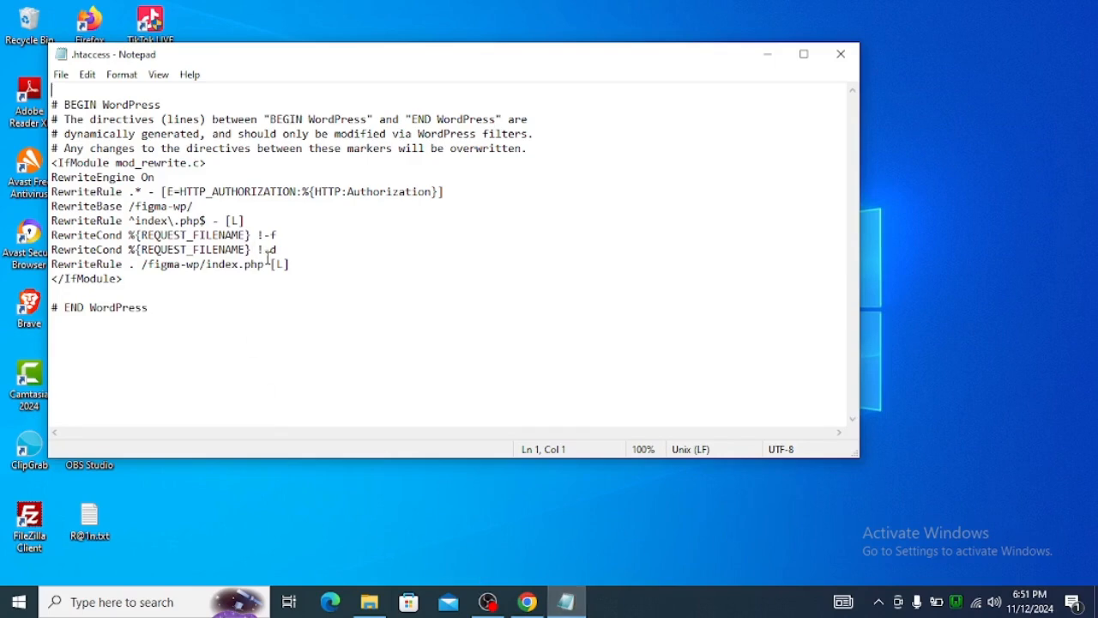
click(757, 57)
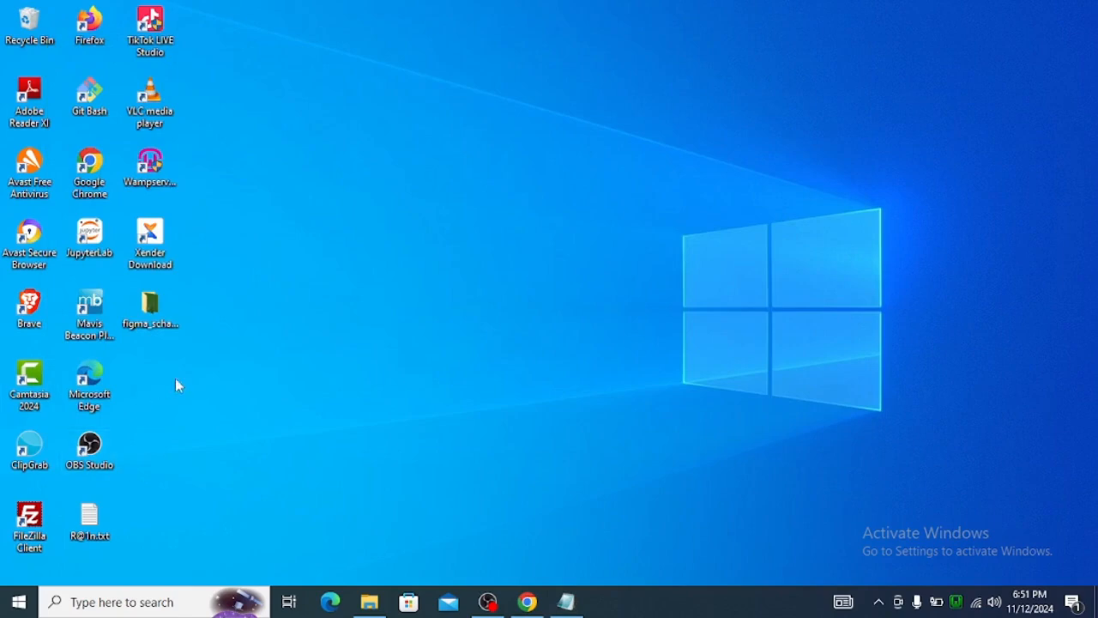
click(486, 600)
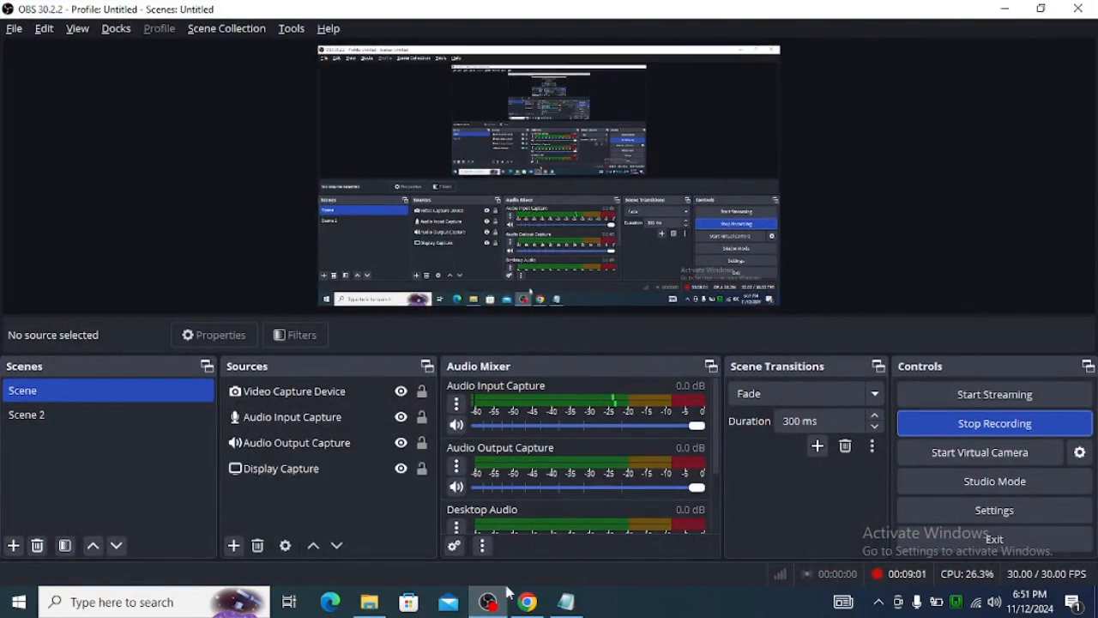
mouse_move(528, 603)
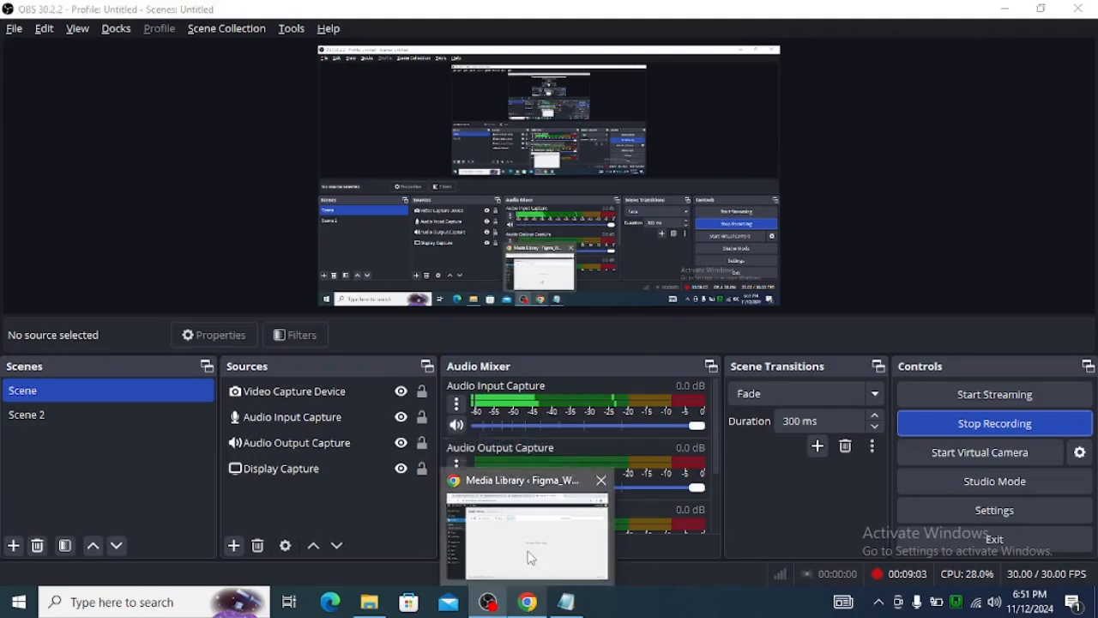
click(530, 557)
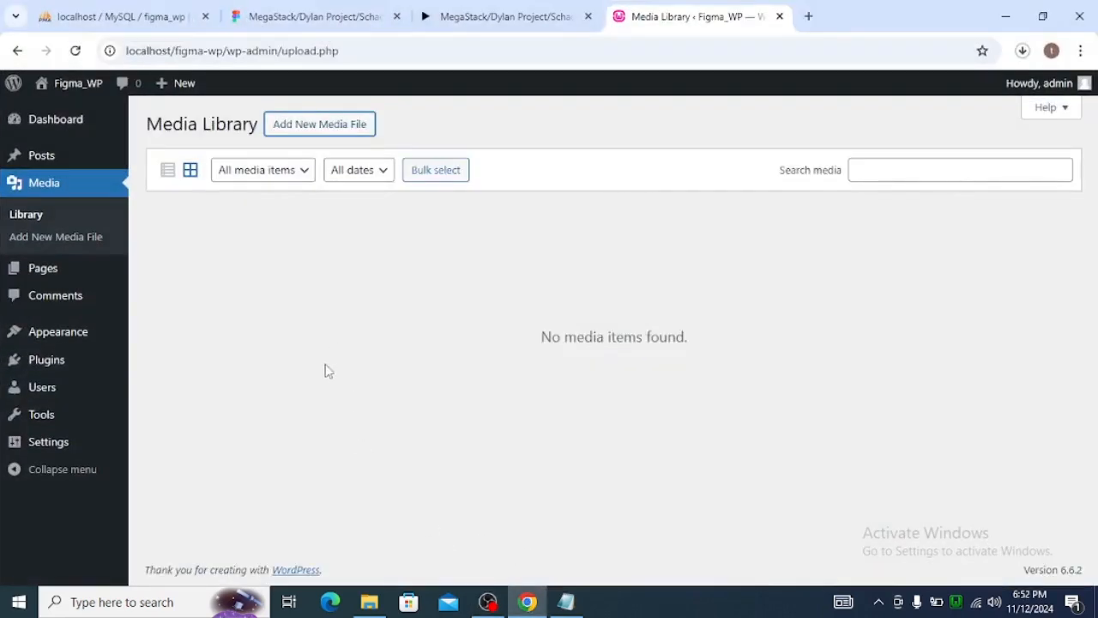
Copy the four php_value lines at the start of the .htaccess file in www\demo-site, then close that file.
click(377, 600)
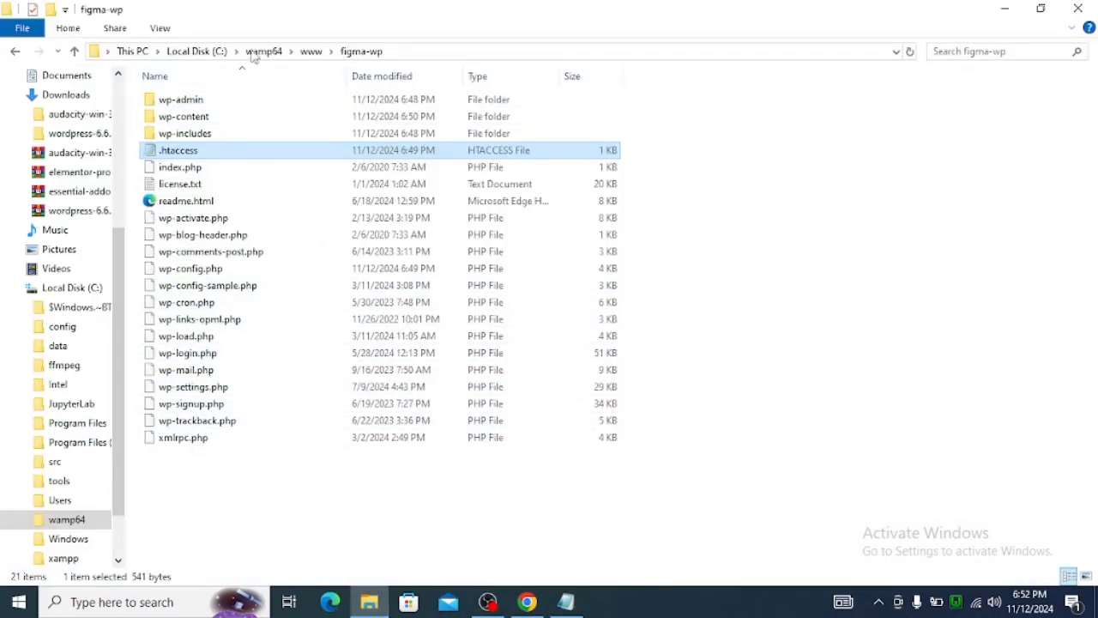
click(311, 52)
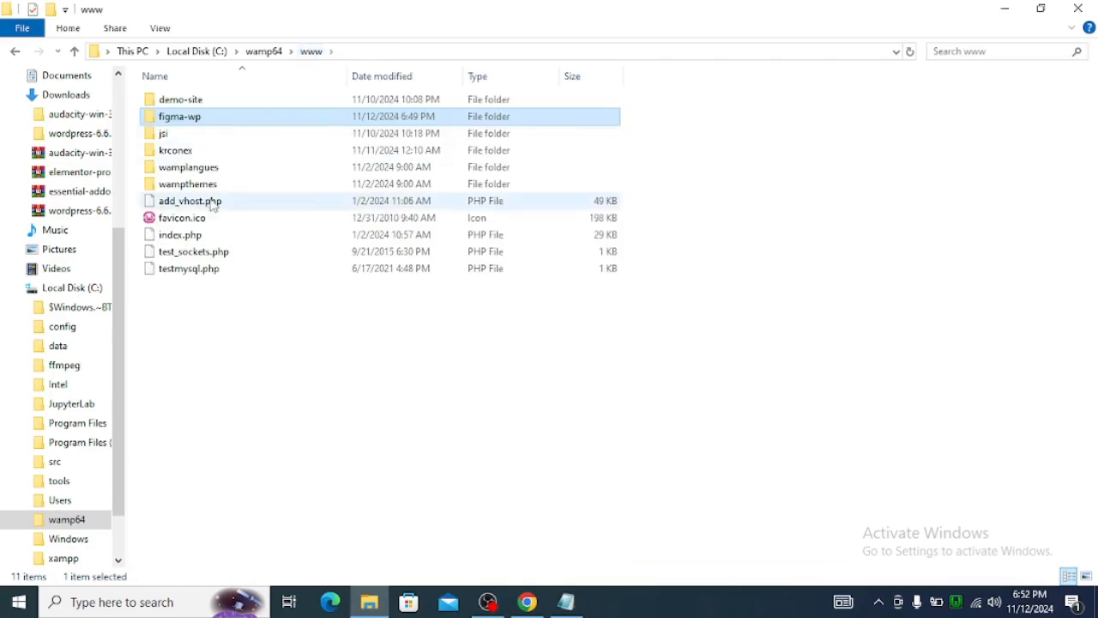
double_click(224, 100)
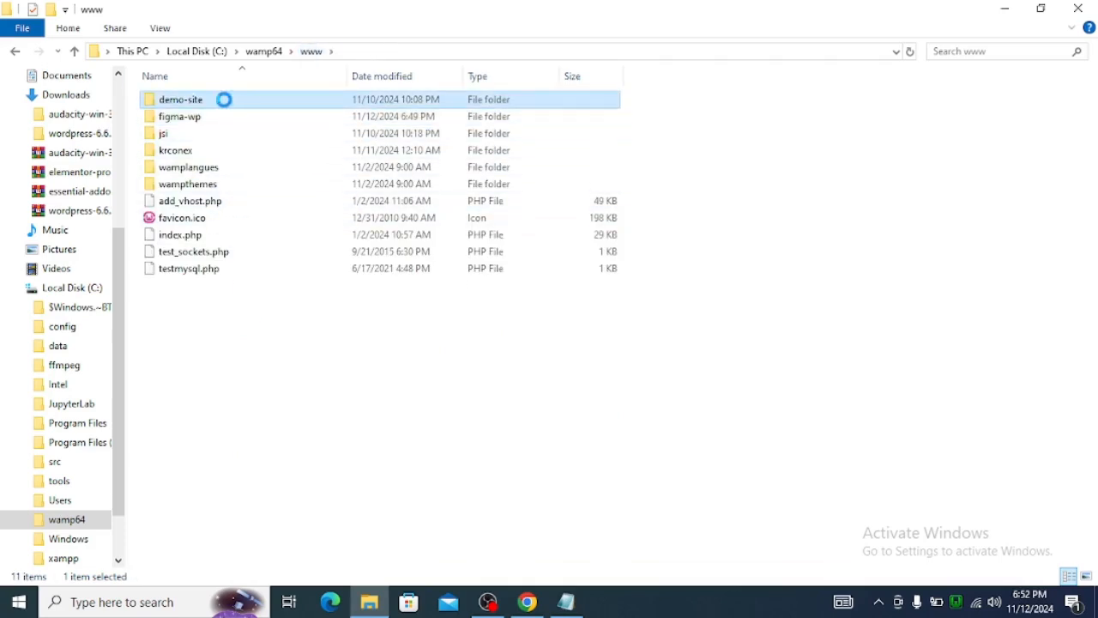
click(210, 151)
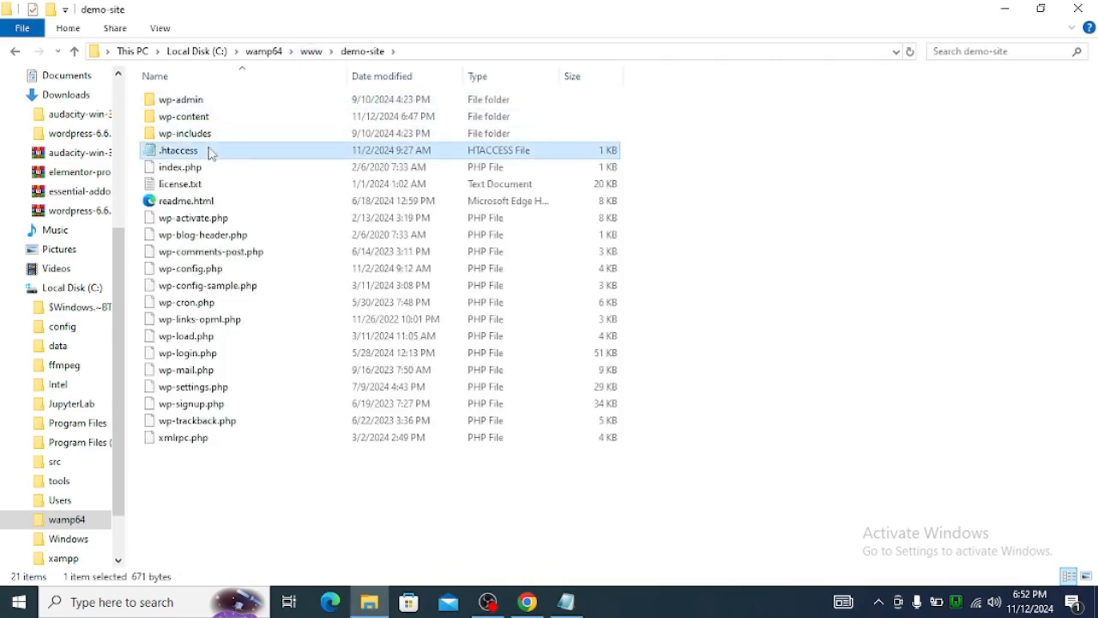
drag(231, 138, 12, 67)
key(ctrl+c)
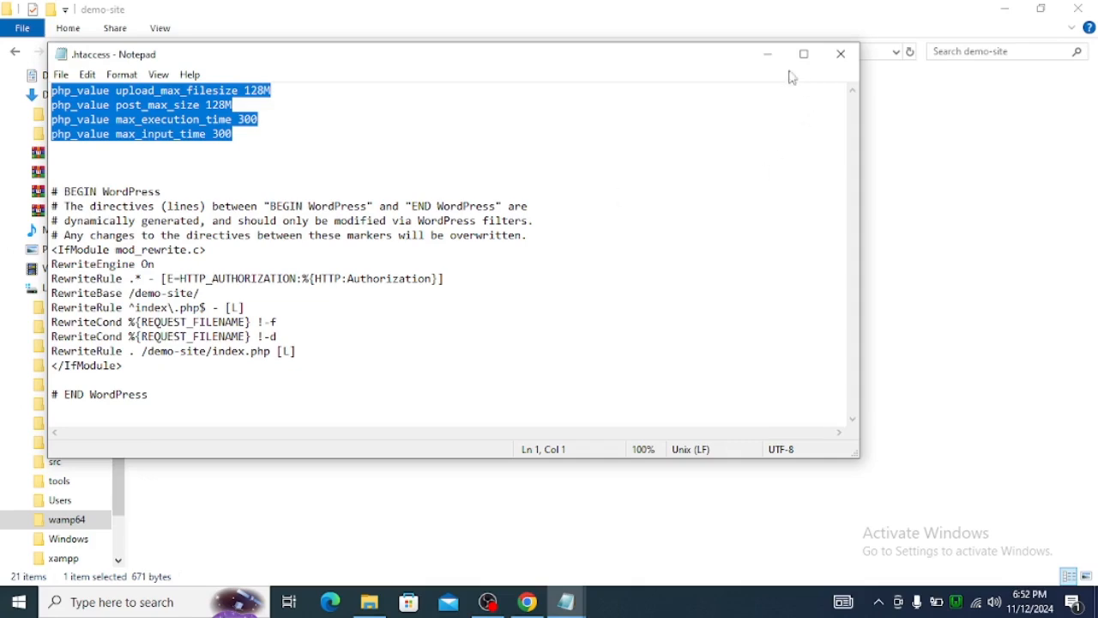
click(841, 54)
Paste the copied php_value lines at the start of figma-wp's .htaccess file, above the BEGIN WordPress block.
click(565, 601)
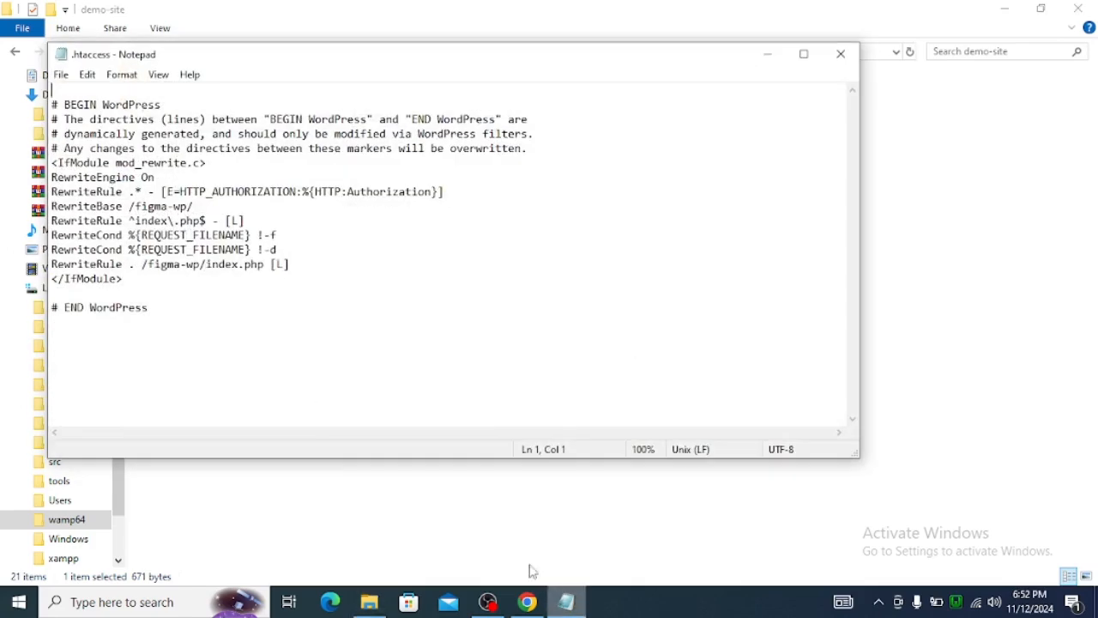
key(Return)
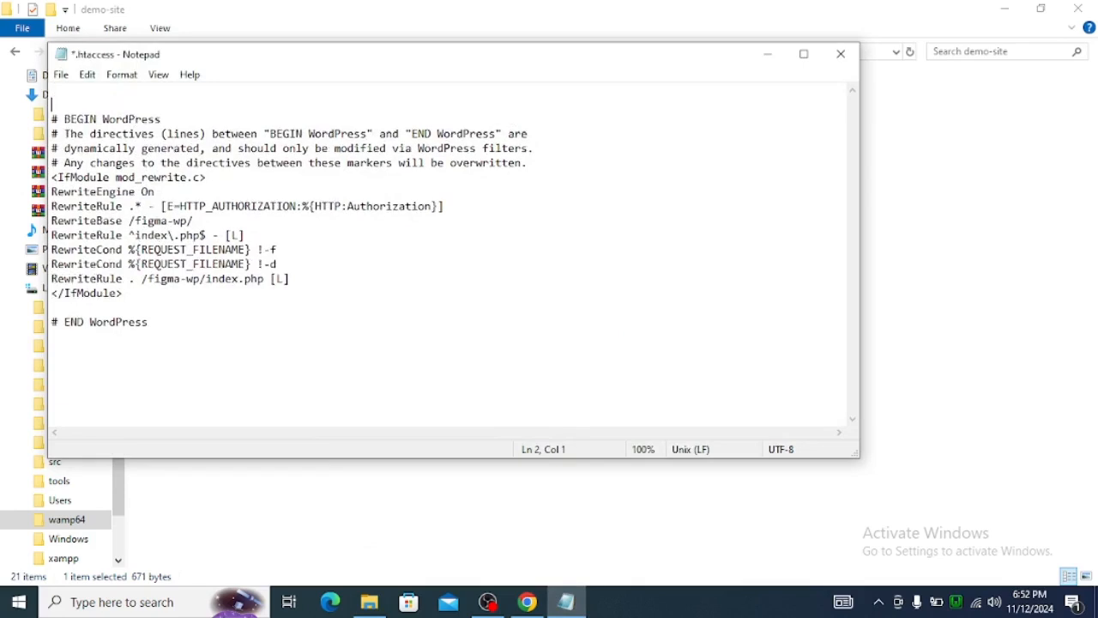
key(ctrl+v)
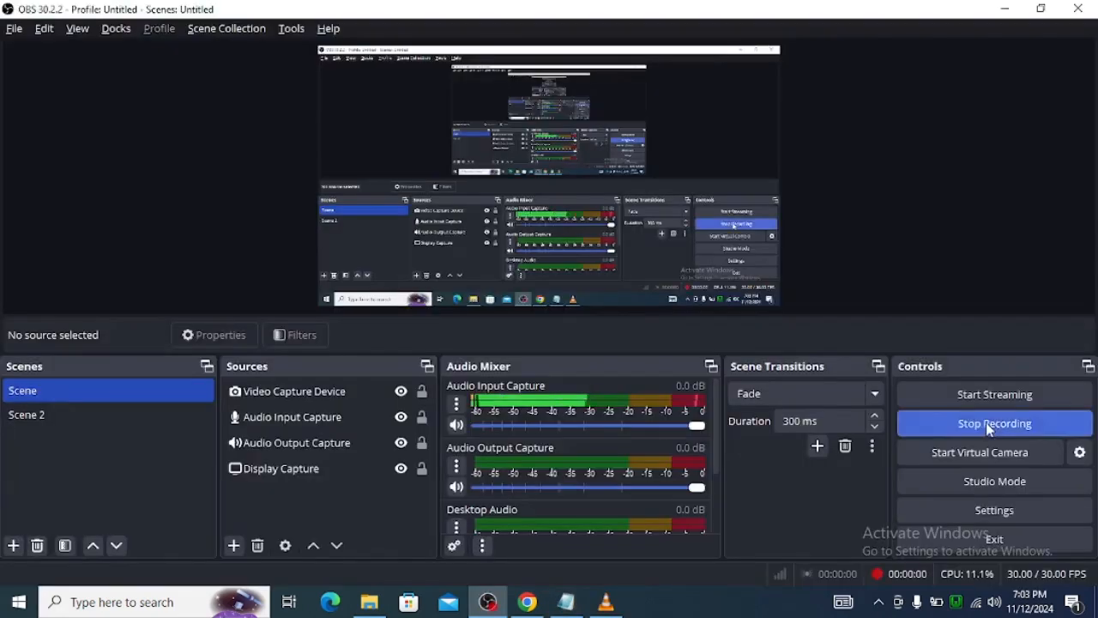
Reload the WordPress Media Library in the browser and check the maximum upload file size in the add-new-file area.
click(528, 602)
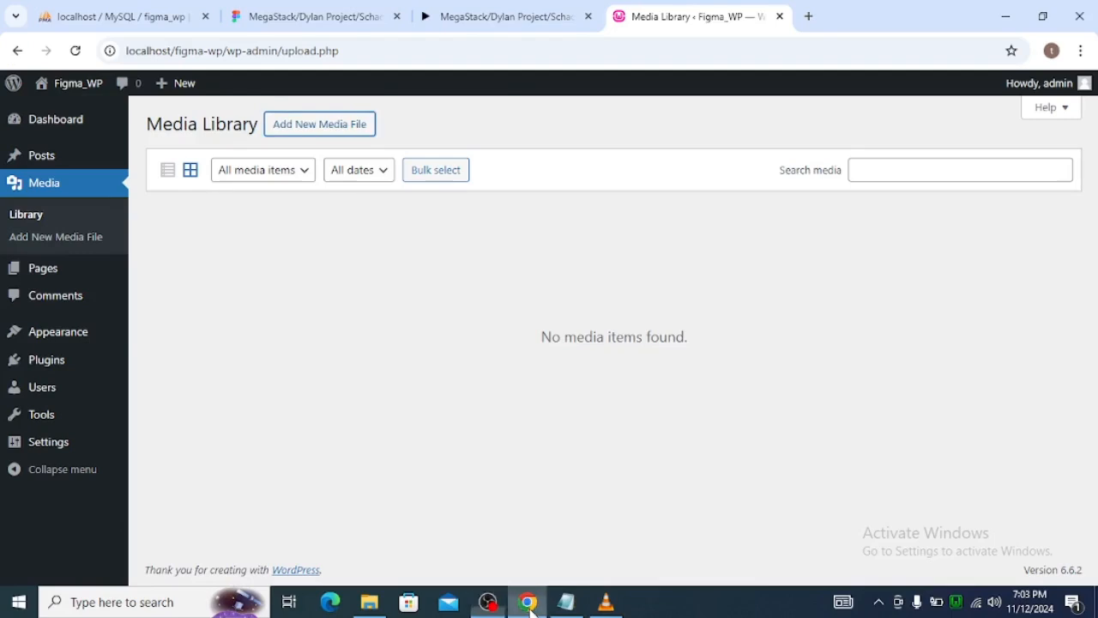
click(292, 128)
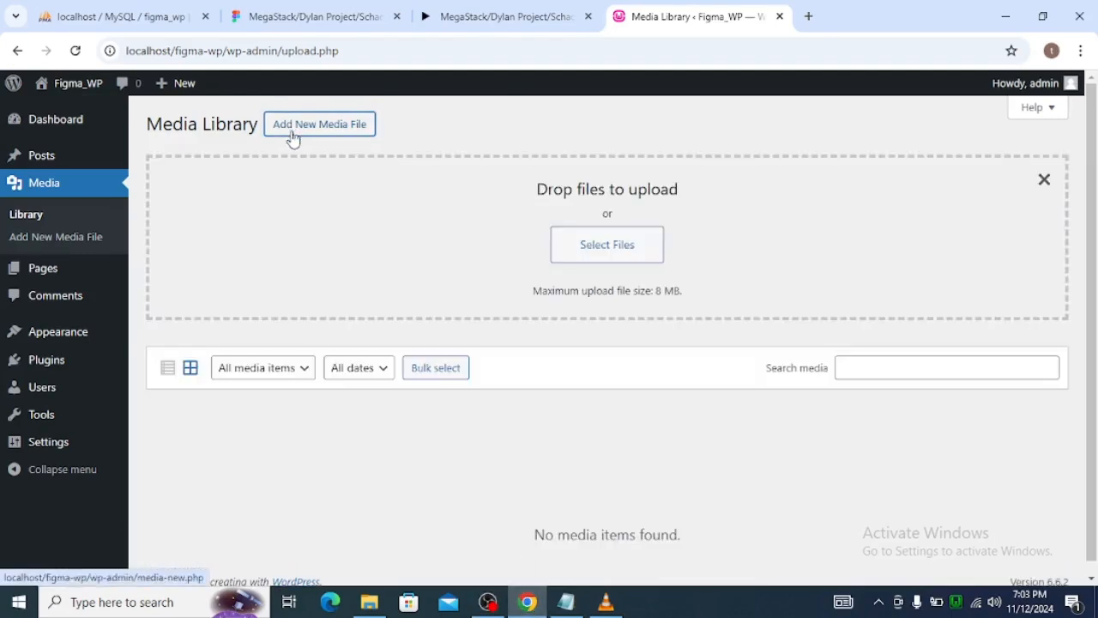
click(73, 53)
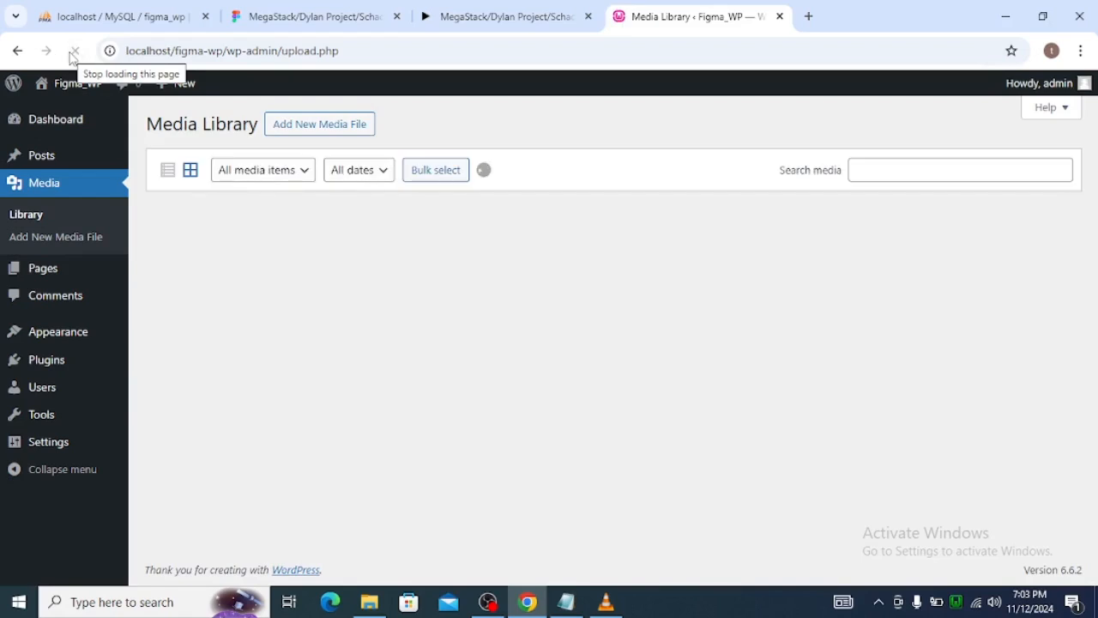
click(306, 124)
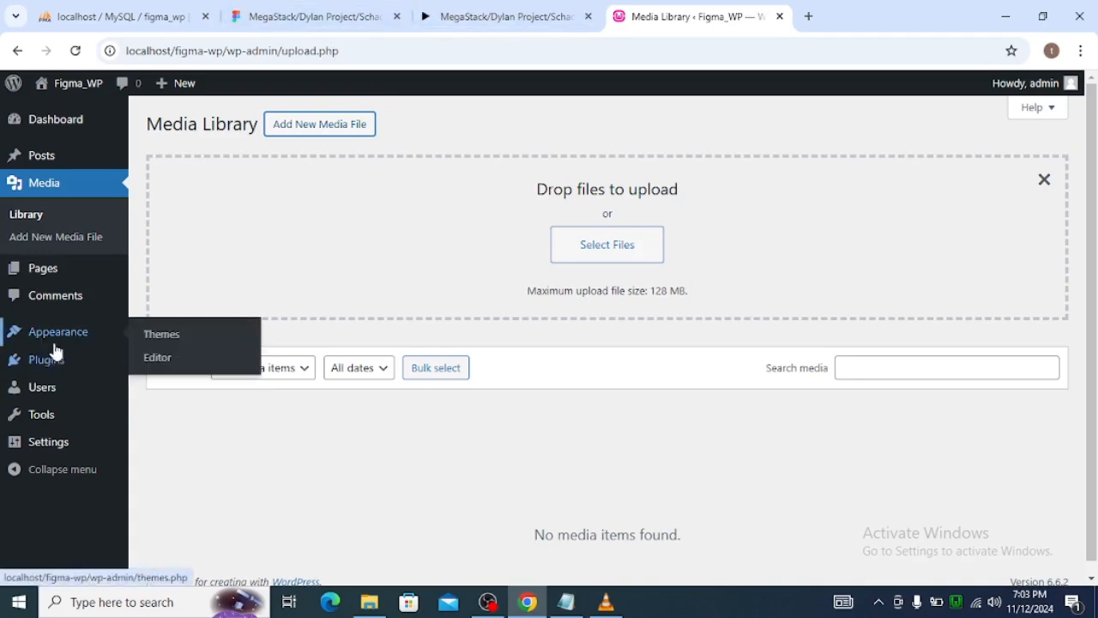
Upload elementor-pro.zip from the Downloads folder as a new plugin and install it.
mouse_move(51, 360)
click(182, 386)
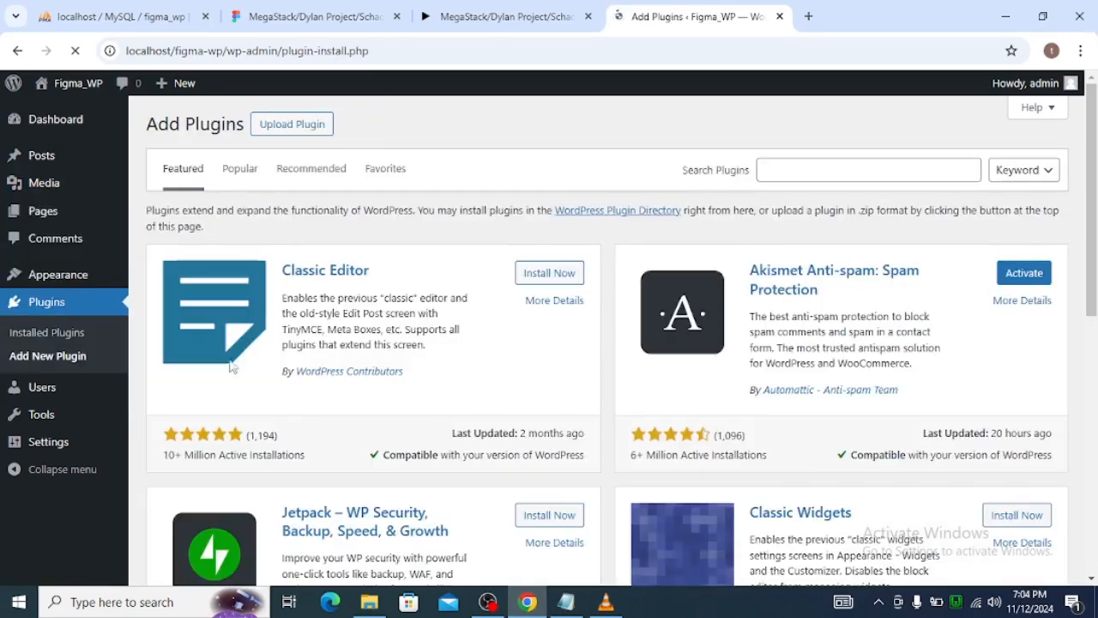
click(314, 135)
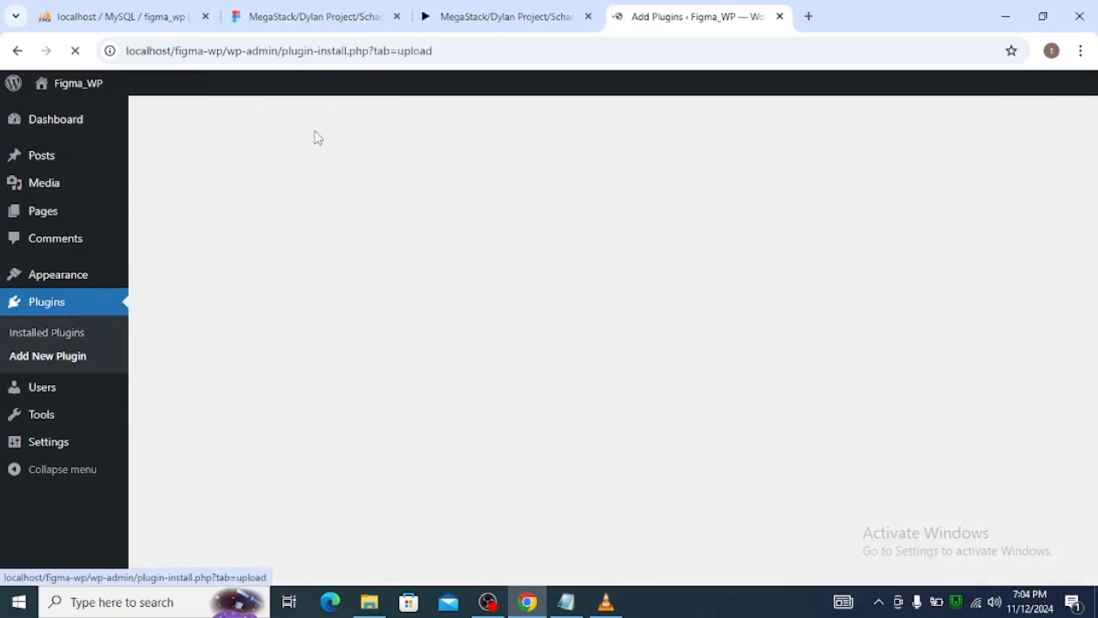
click(511, 272)
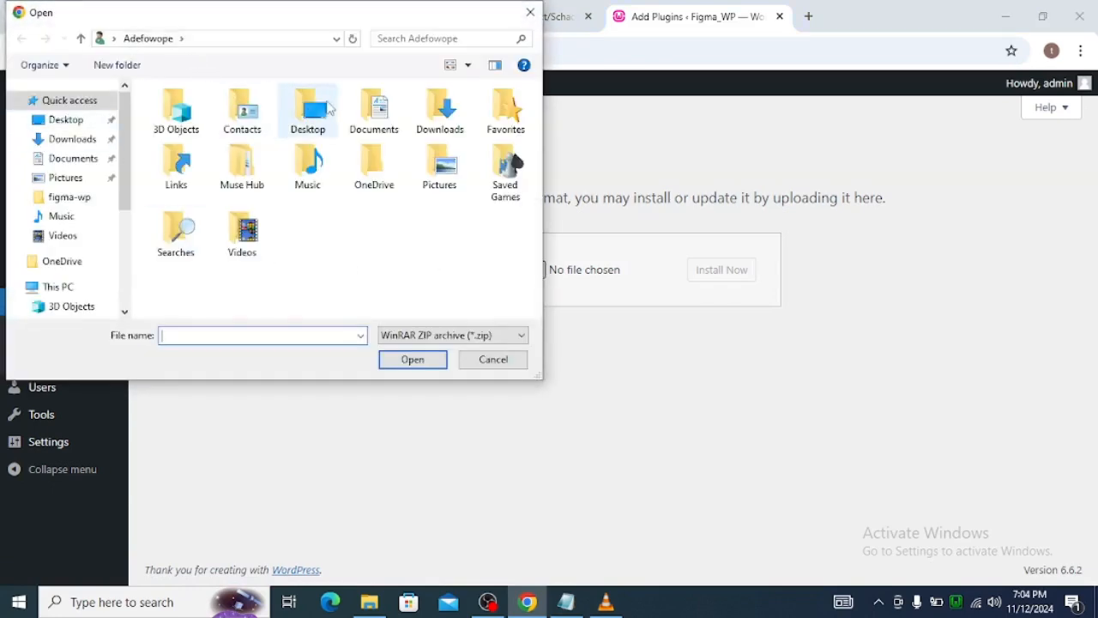
double_click(436, 120)
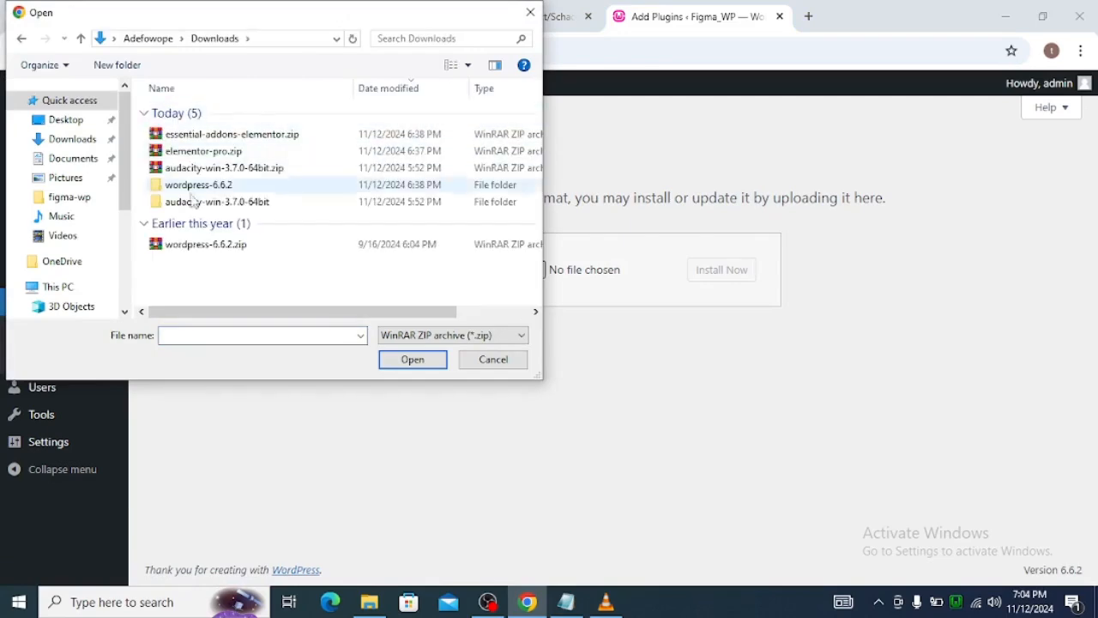
click(223, 156)
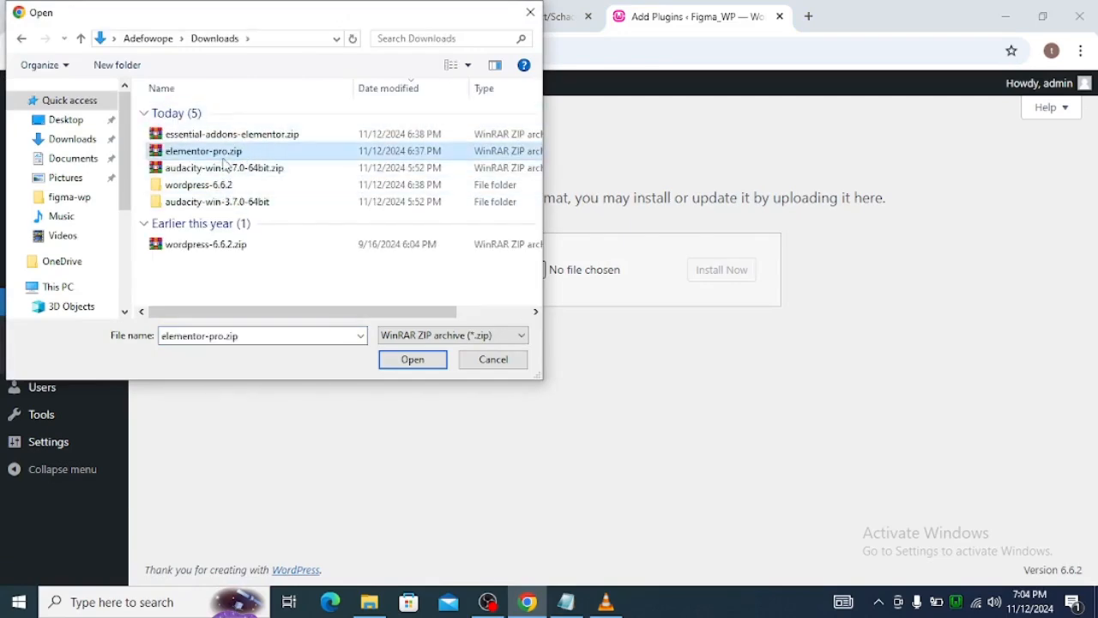
click(442, 363)
click(706, 275)
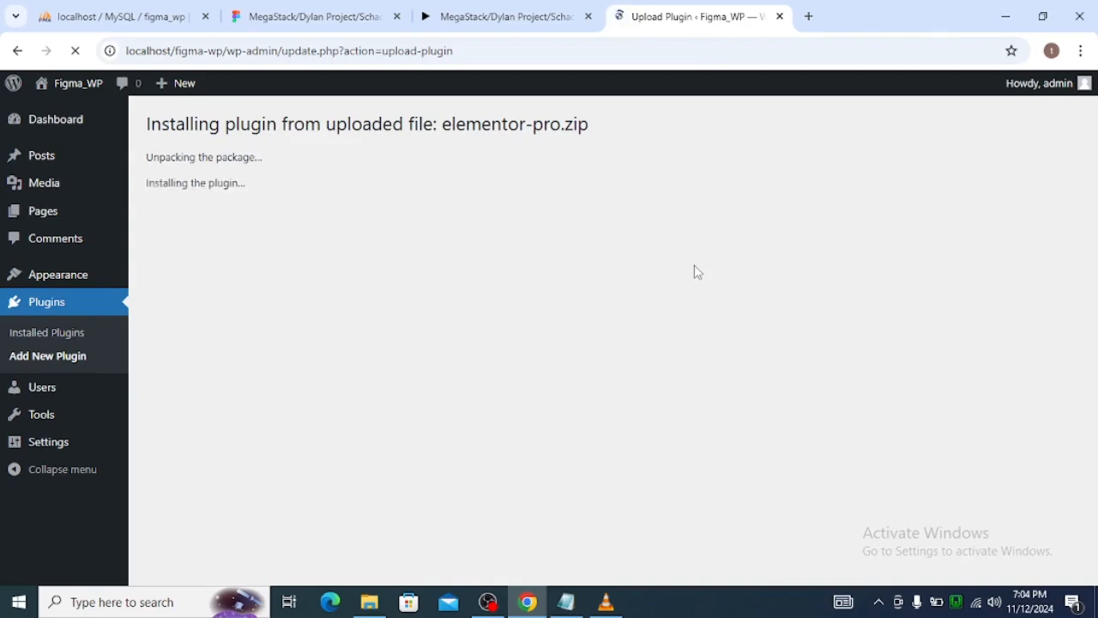
Activate Elementor Pro, then install and activate the Elementor plugin it requires.
click(209, 246)
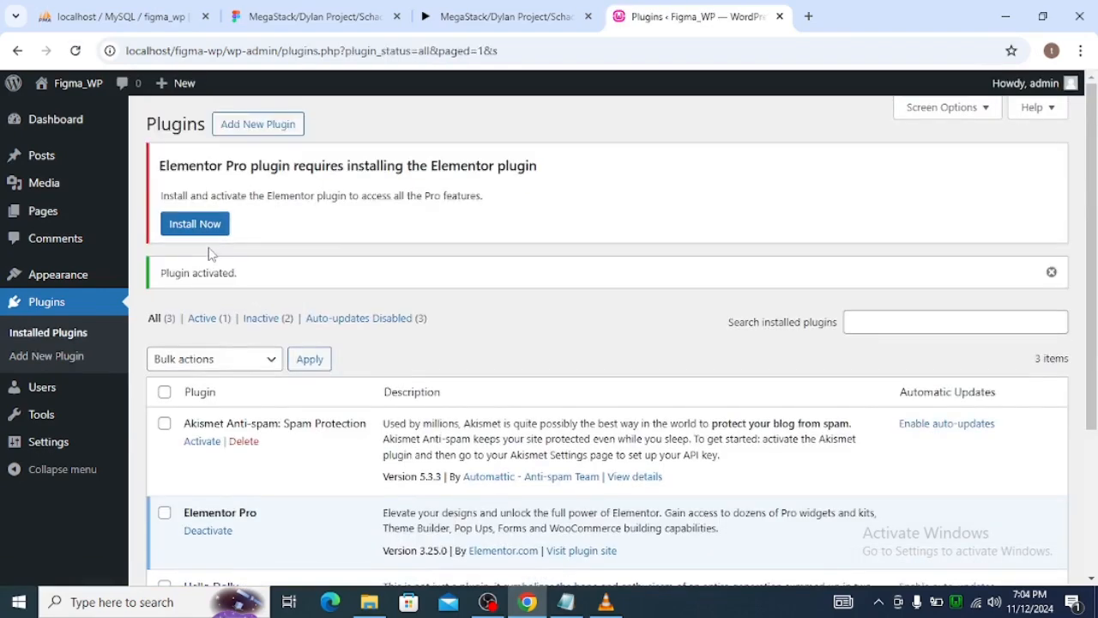
click(192, 224)
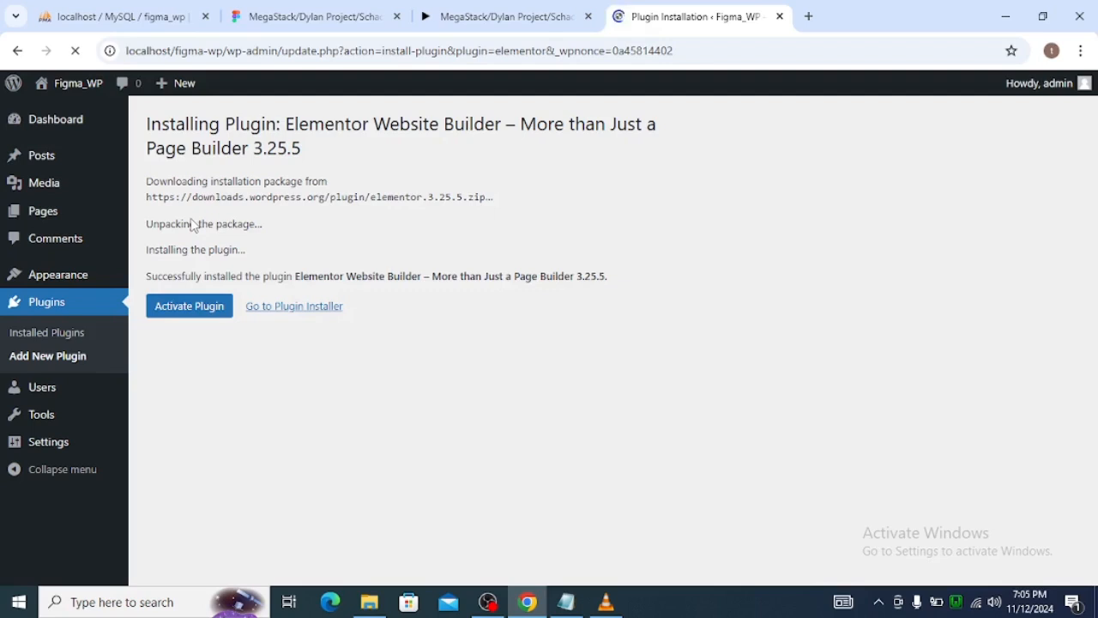
click(192, 311)
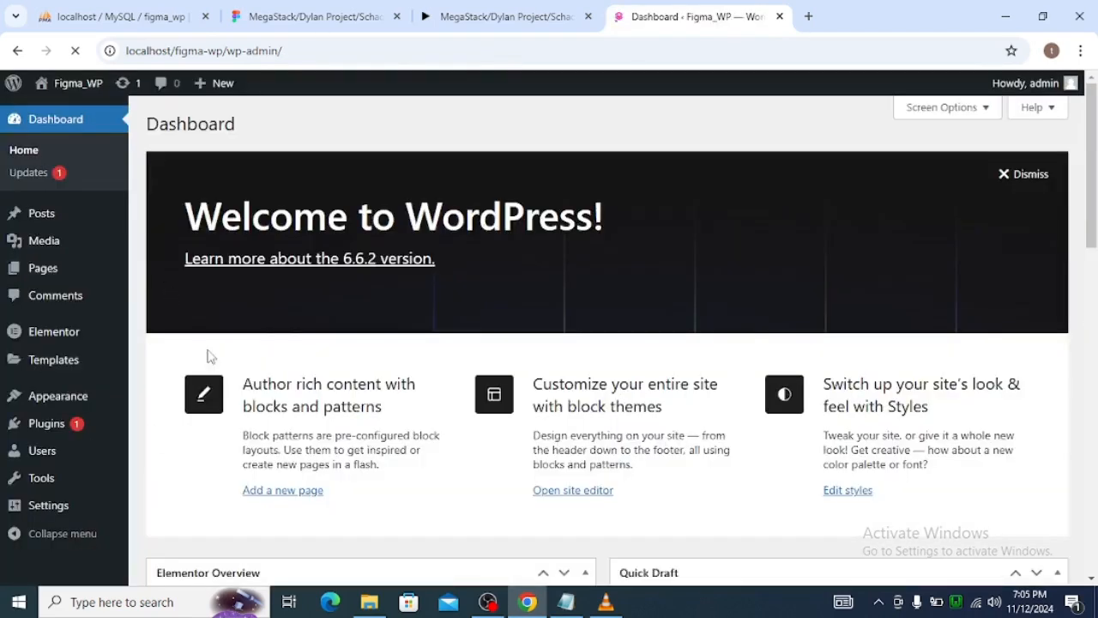
Install the Classic Editor plugin from the featured plugins and activate it.
mouse_move(40, 328)
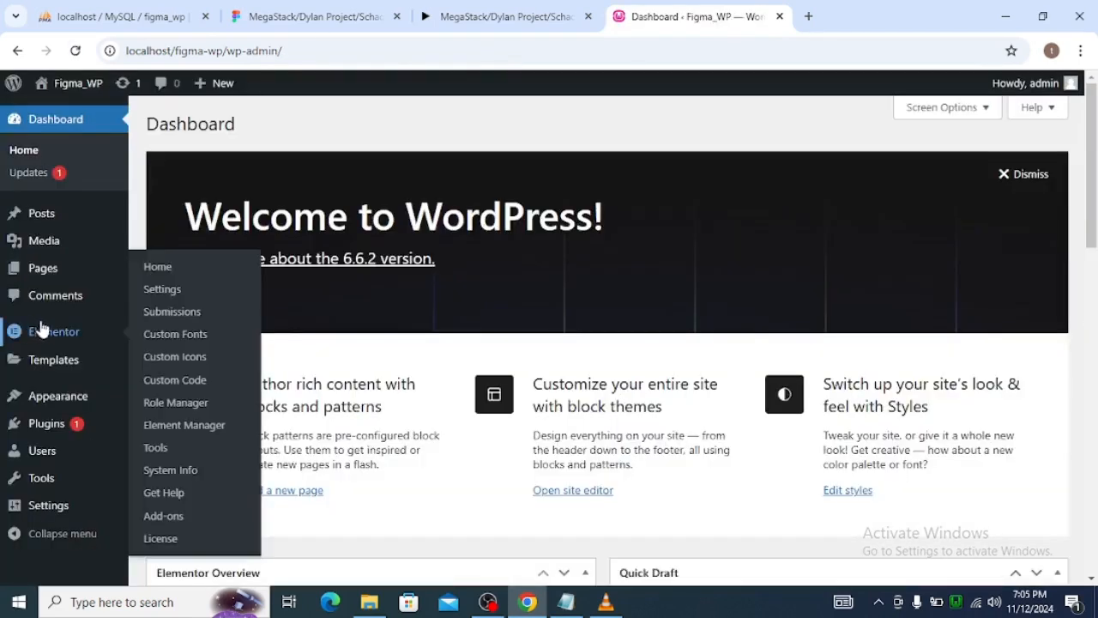
mouse_move(50, 417)
click(177, 449)
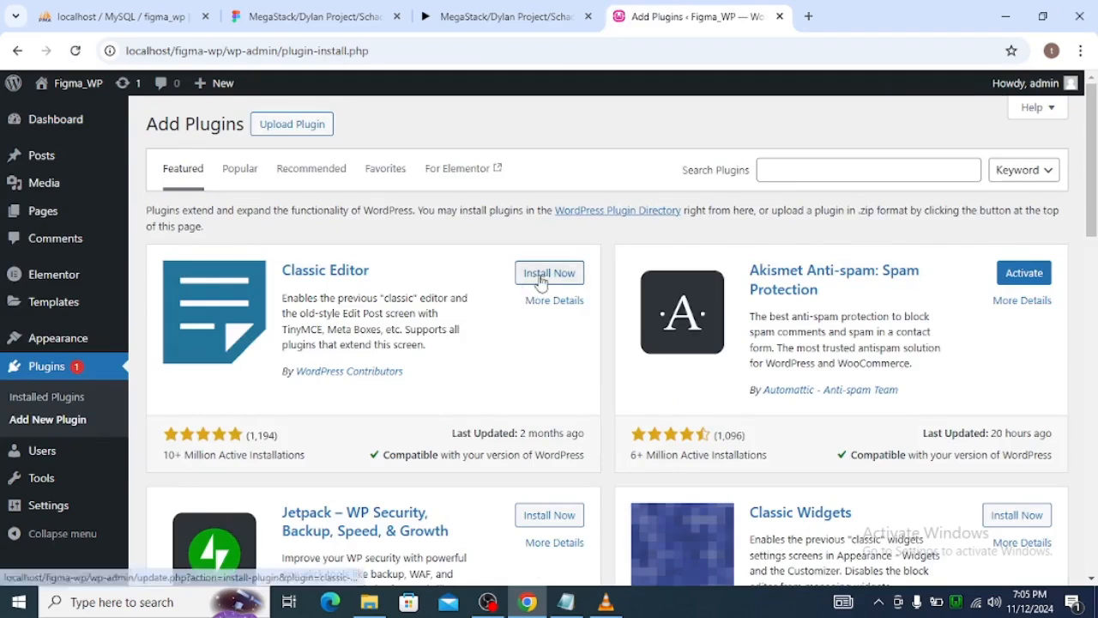
click(540, 275)
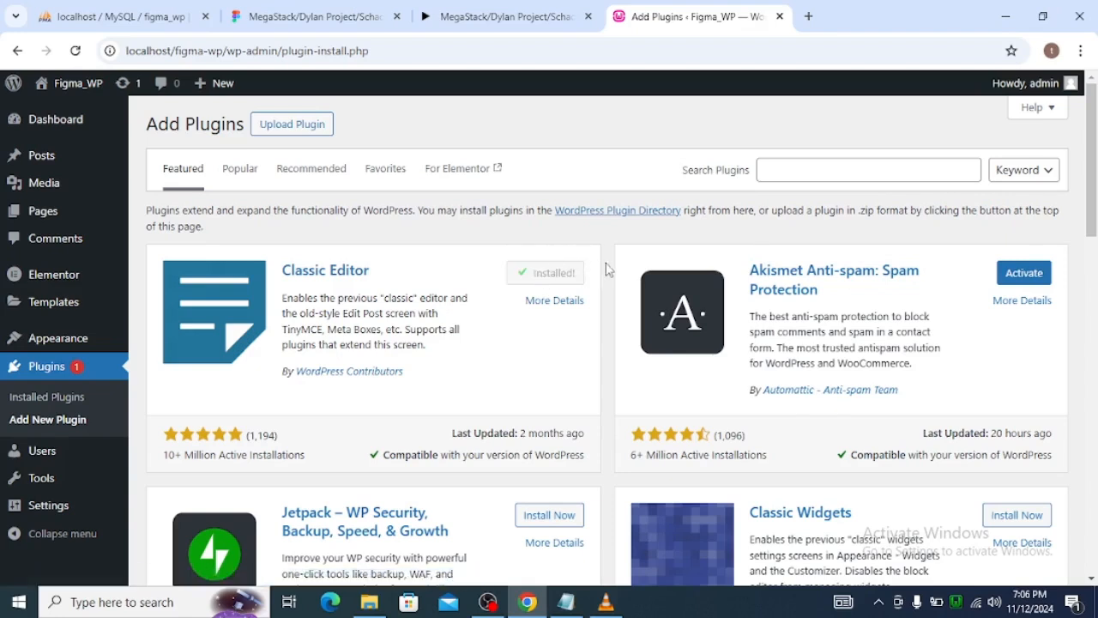
click(554, 283)
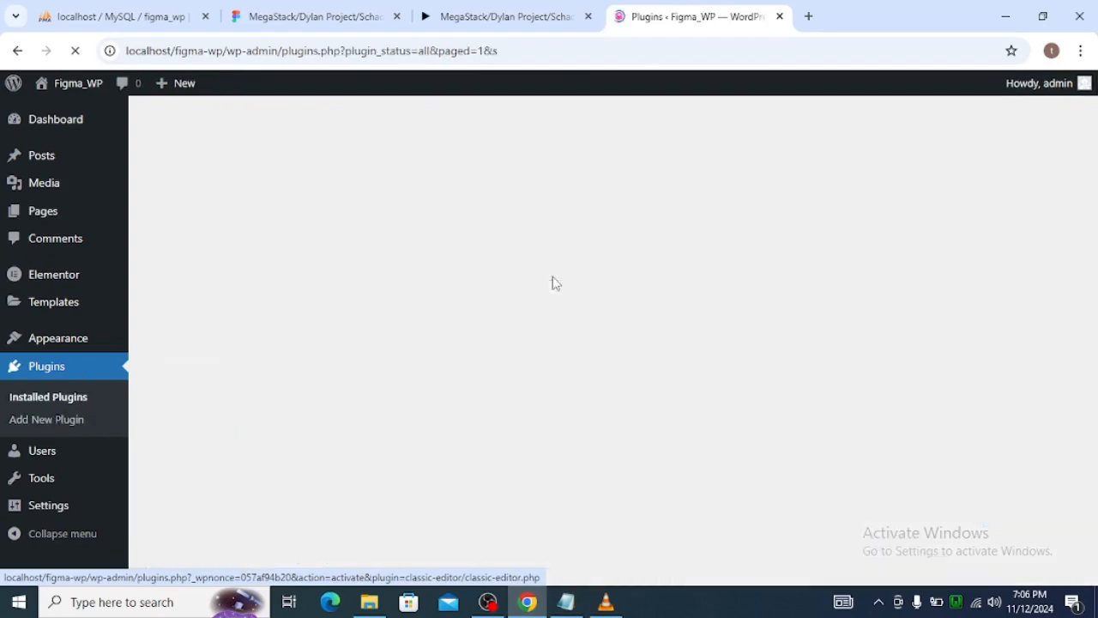
Delete the unused Akismet Anti-spam and Hello Dolly plugins together with a bulk action.
scroll(343, 257, down, 3)
scroll(341, 263, up, 3)
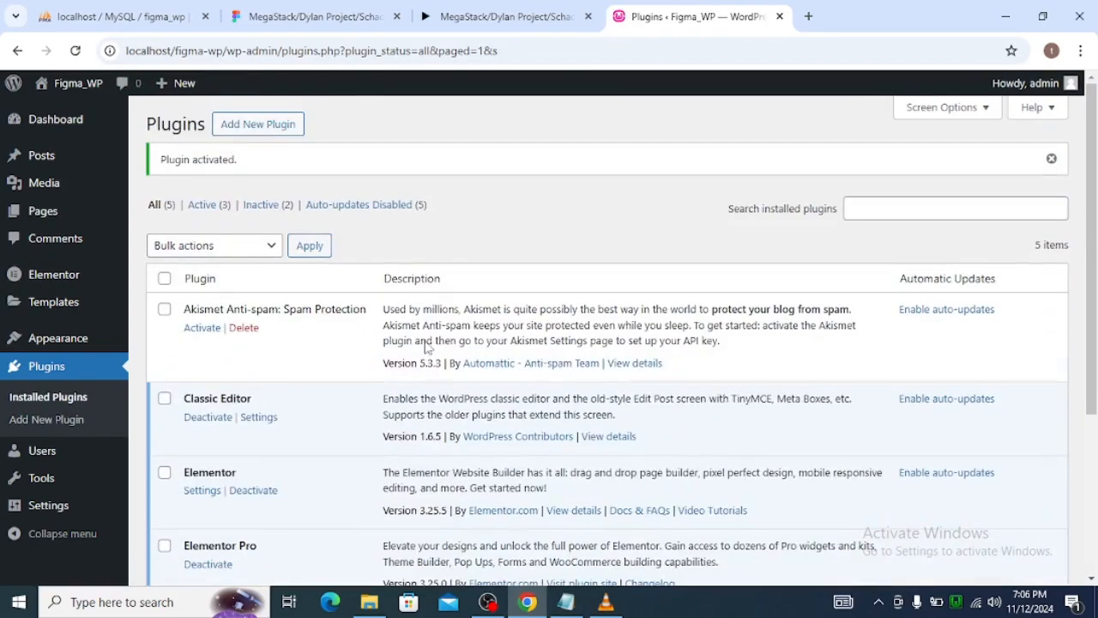
scroll(431, 305, down, 3)
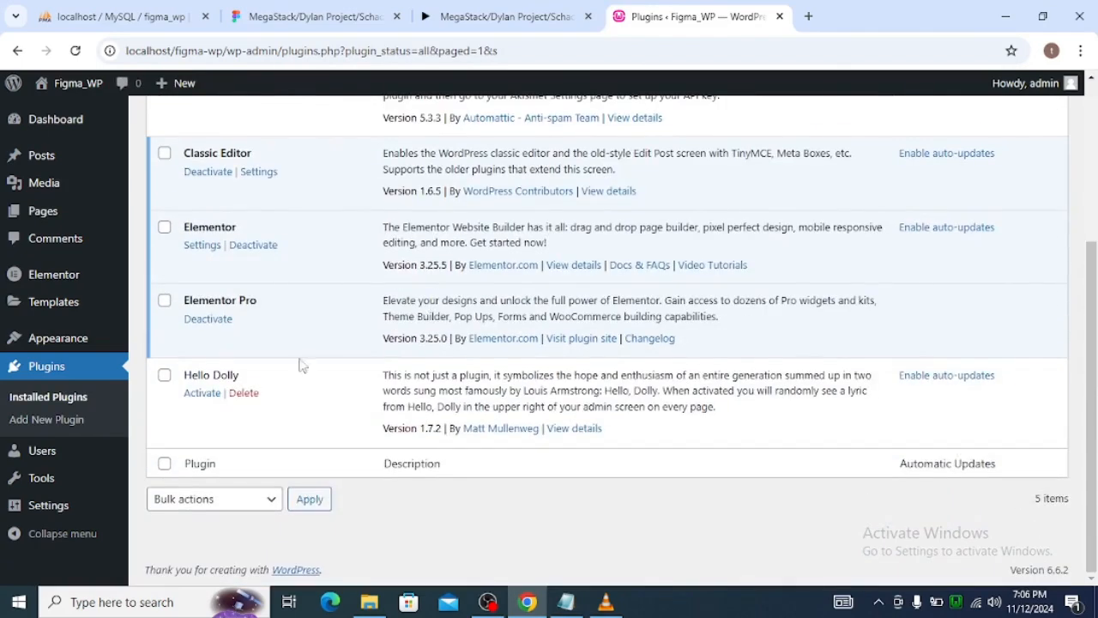
scroll(269, 353, up, 3)
click(164, 310)
scroll(369, 352, down, 3)
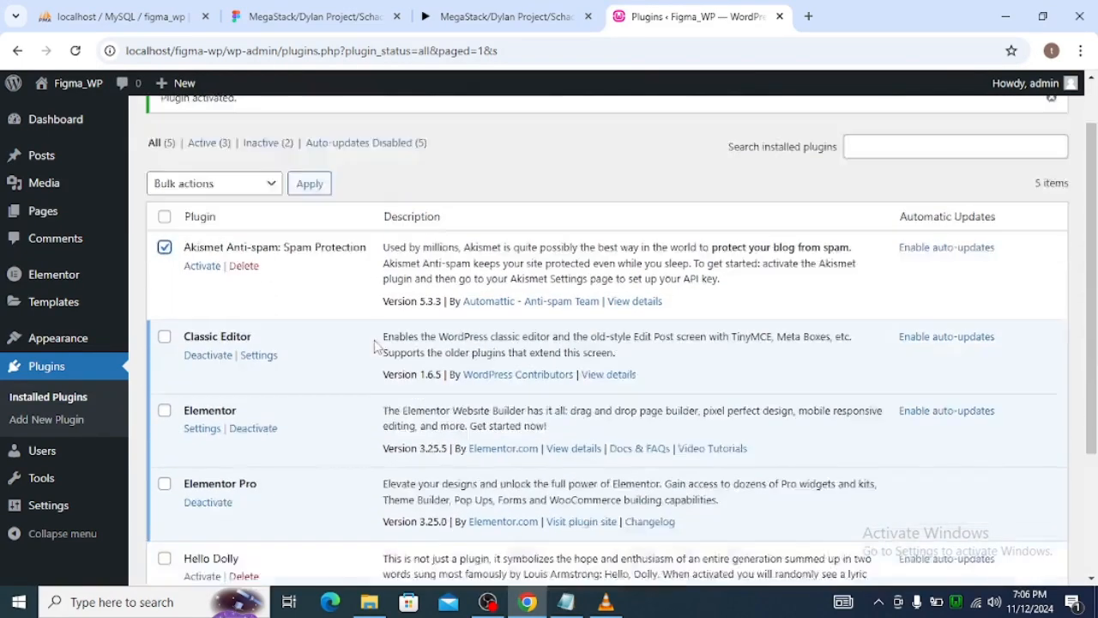
click(164, 381)
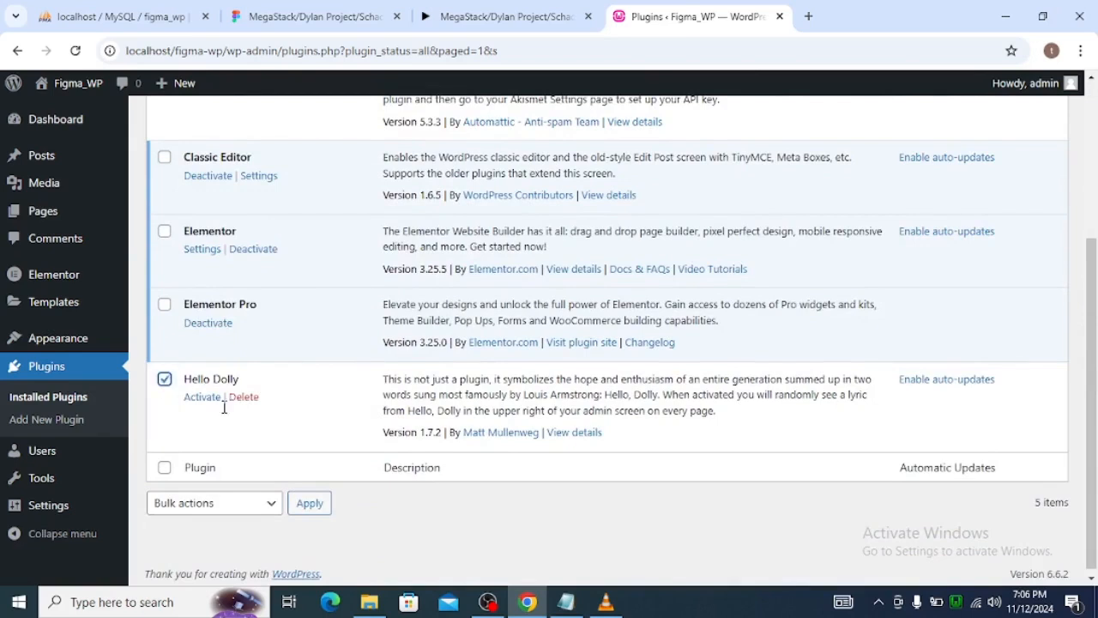
click(232, 506)
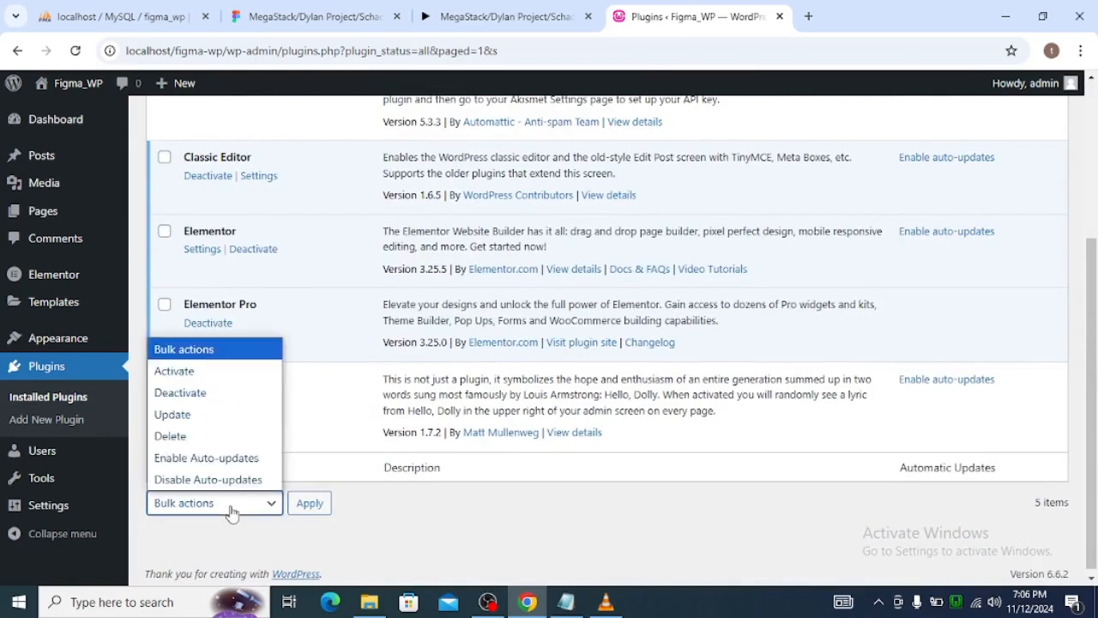
click(214, 438)
click(324, 512)
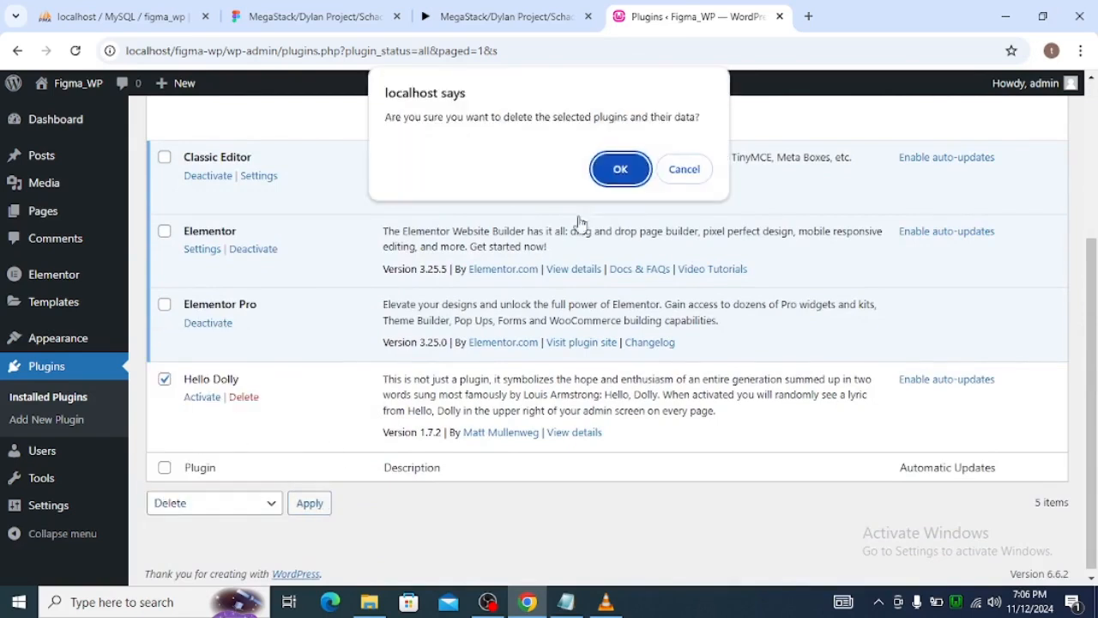
click(629, 177)
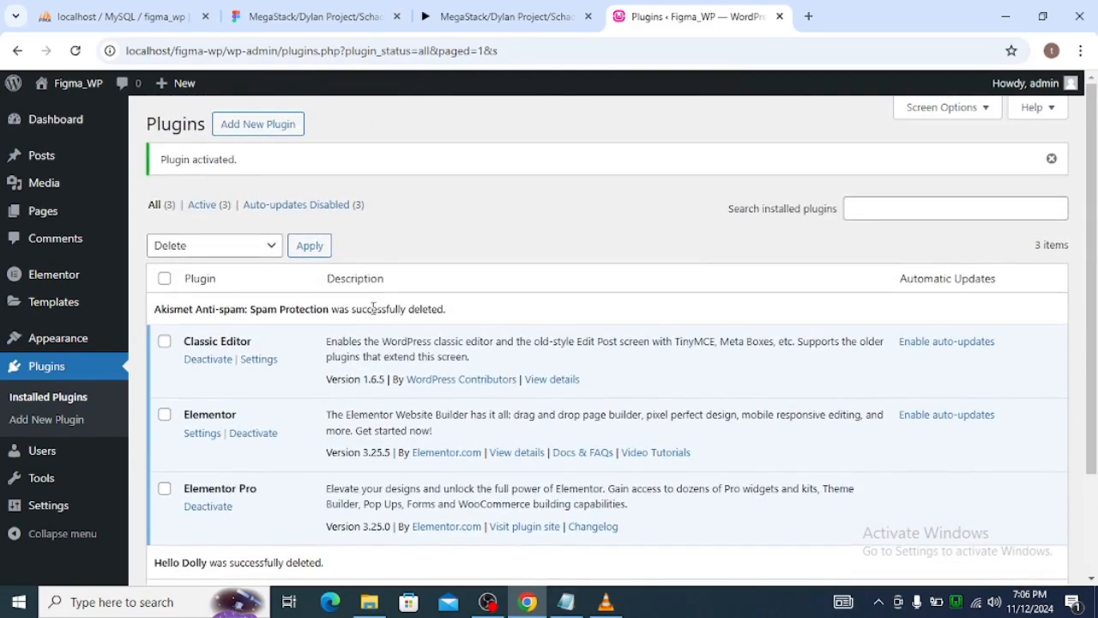
Upload essential-addons-elementor.zip from the Downloads folder as a new plugin and install it.
click(272, 124)
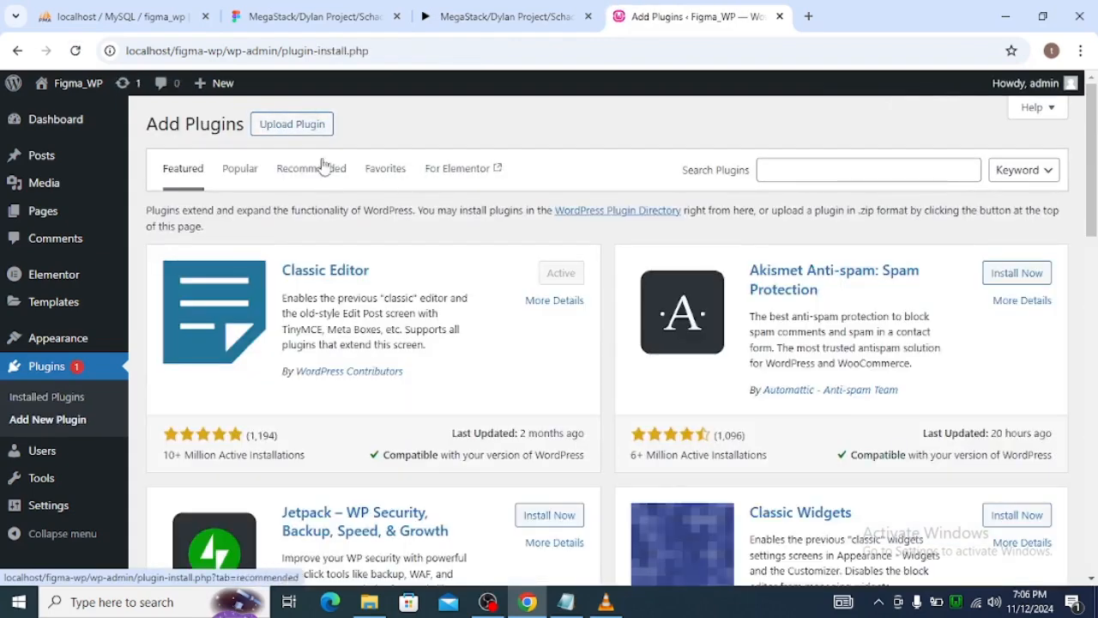
click(308, 127)
click(496, 262)
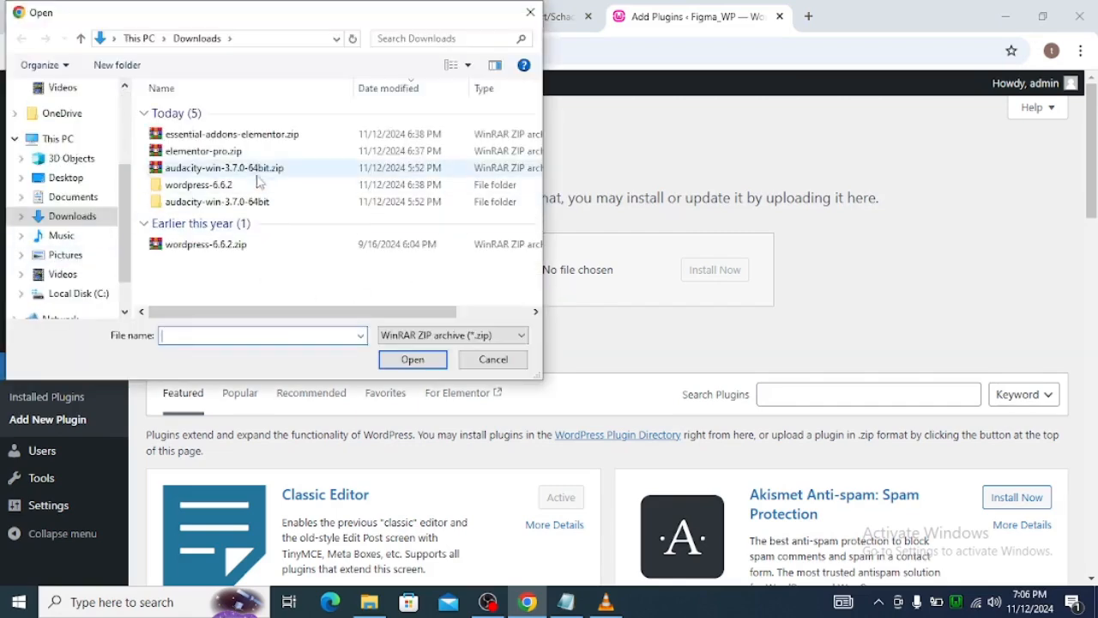
click(277, 137)
click(412, 360)
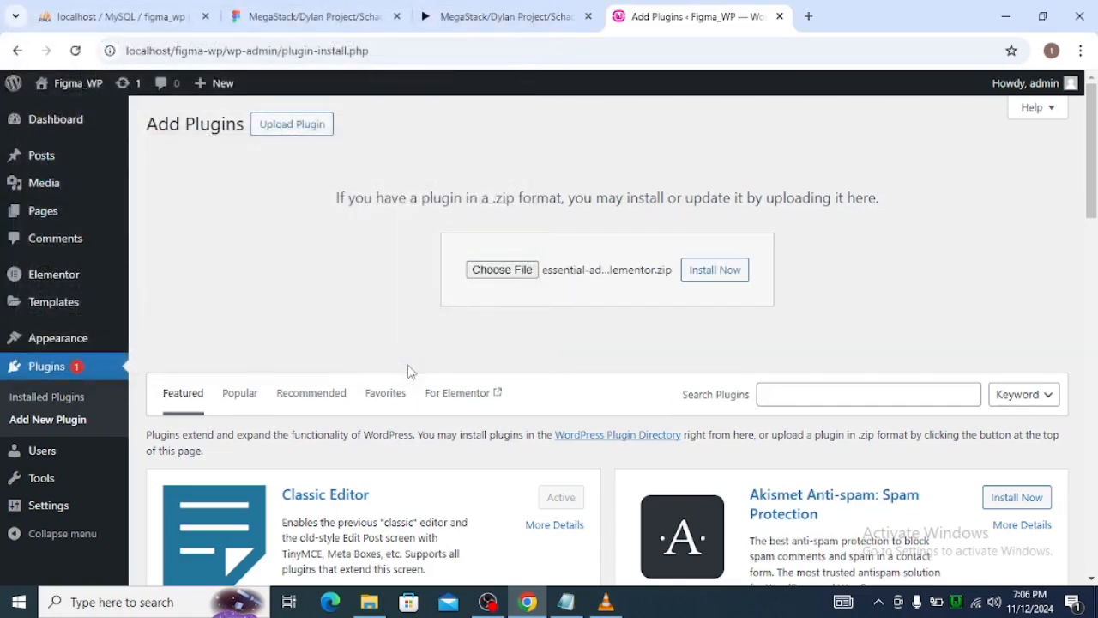
click(703, 276)
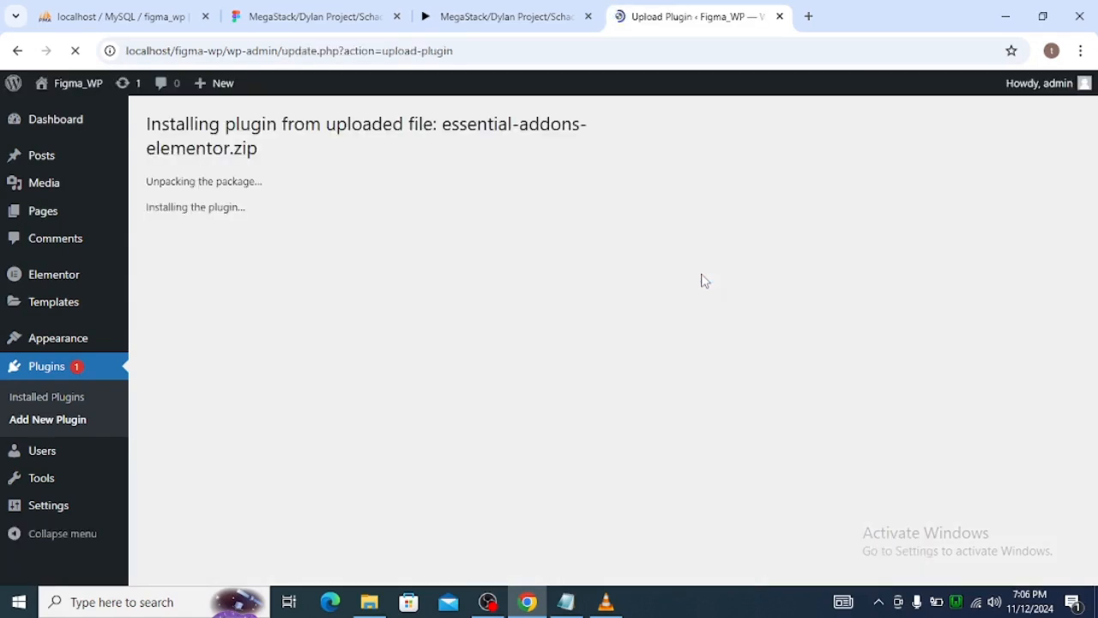
Activate the uploaded Essential Addons plugin and check the list of installed plugins.
click(201, 275)
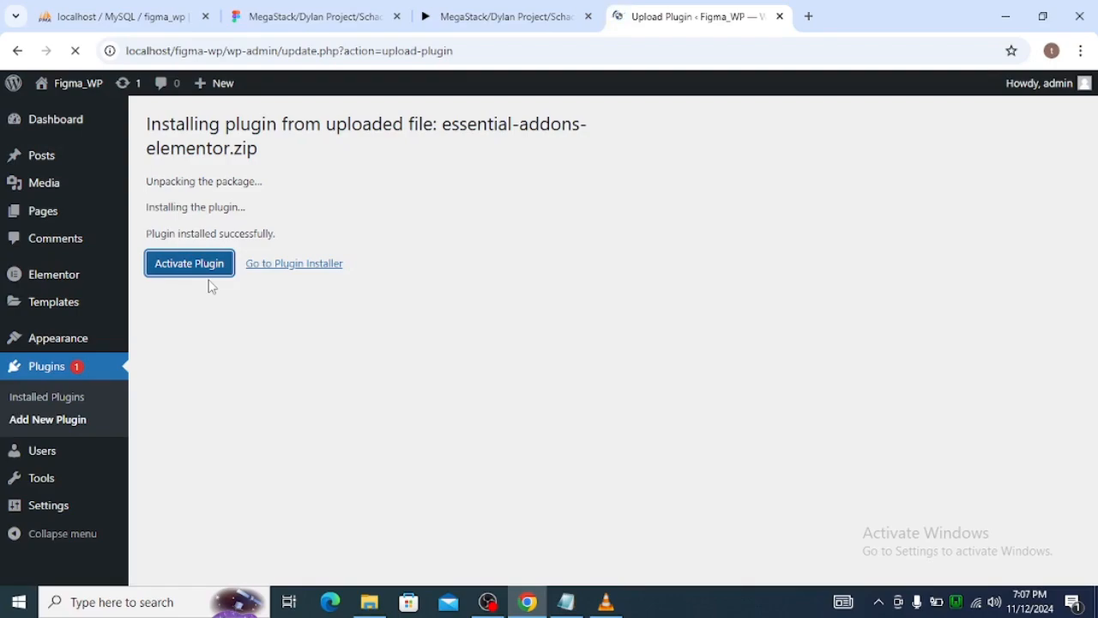
scroll(583, 331, down, 3)
scroll(582, 343, up, 3)
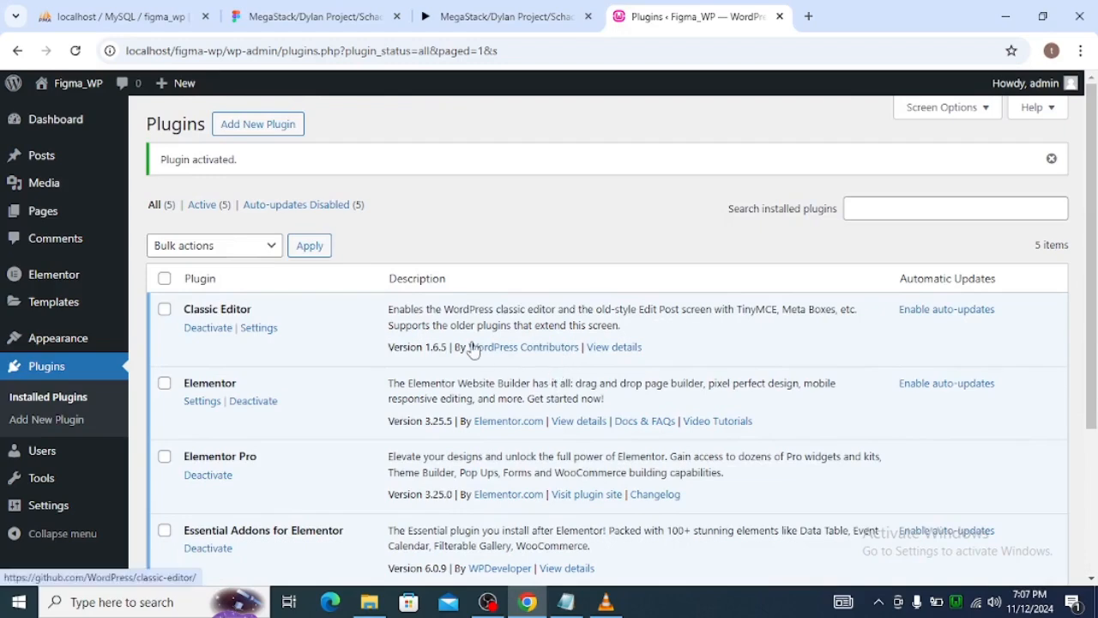
scroll(282, 421, down, 5)
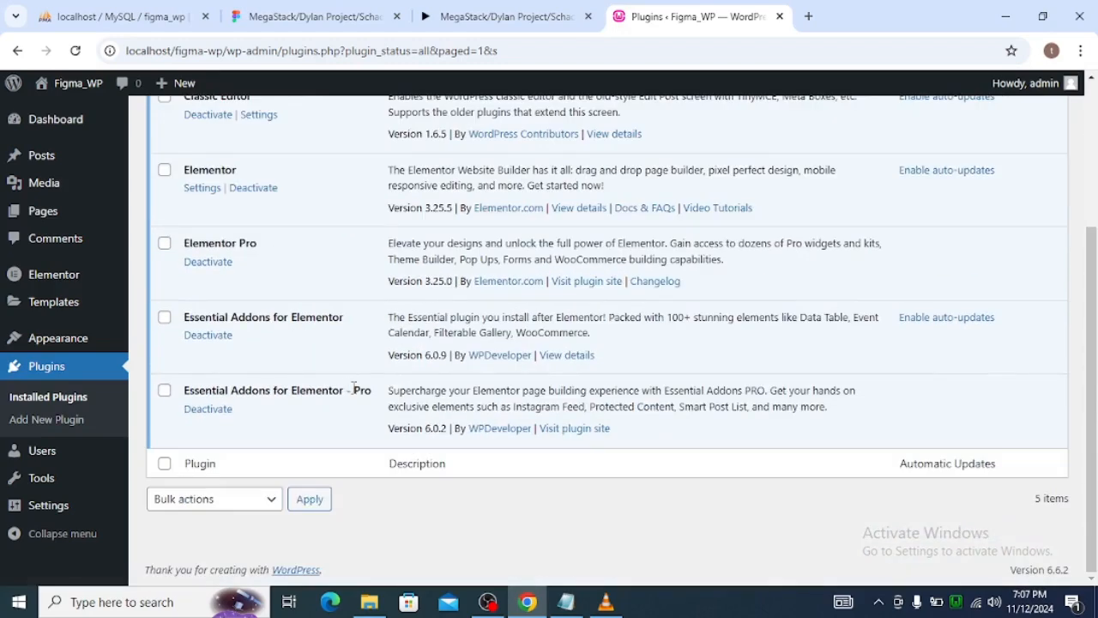
scroll(349, 390, up, 3)
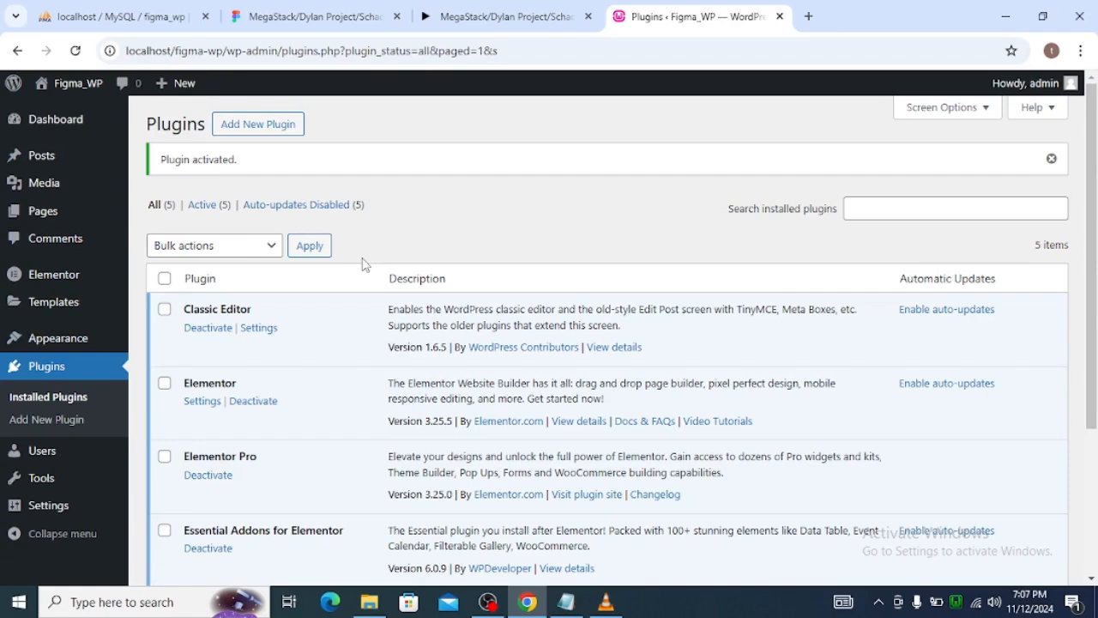
Install the Hello Elementor theme from the popular themes and activate it.
mouse_move(73, 338)
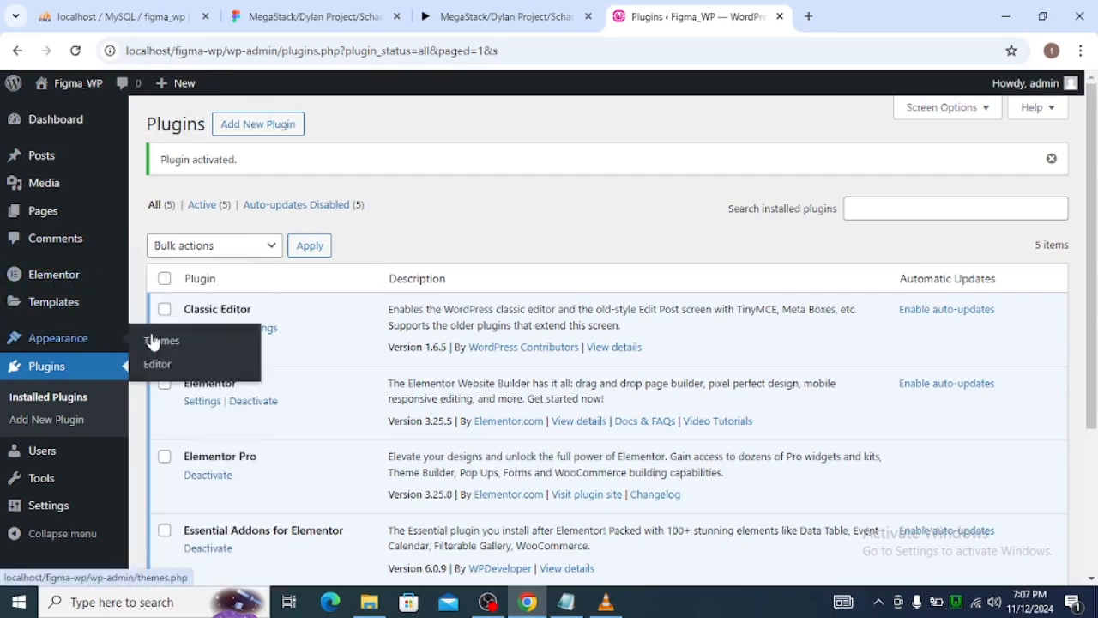
click(162, 342)
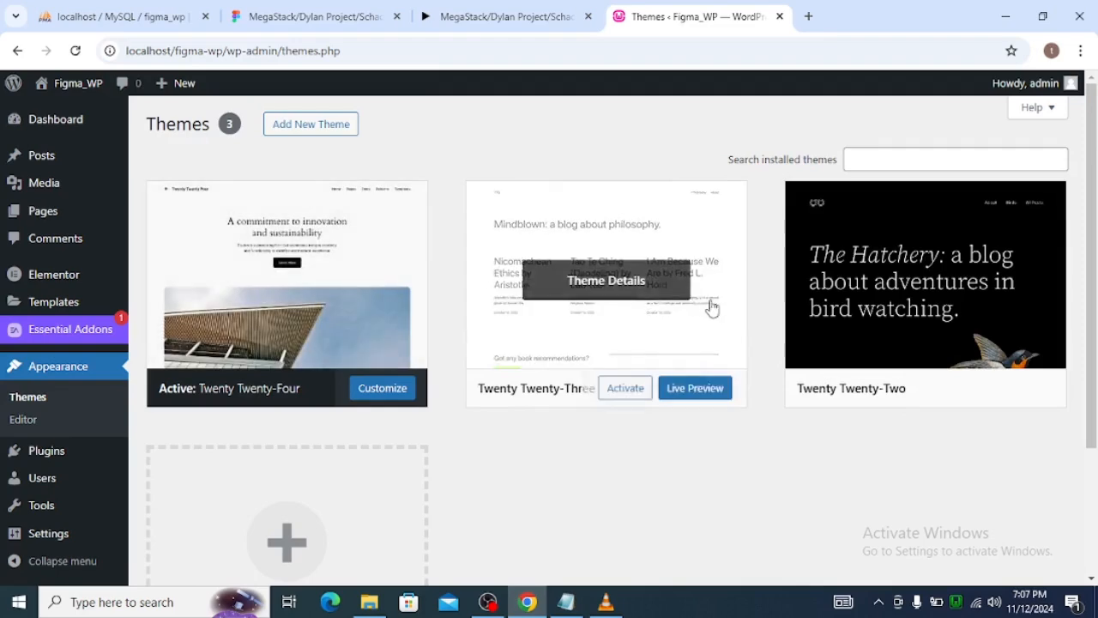
click(890, 163)
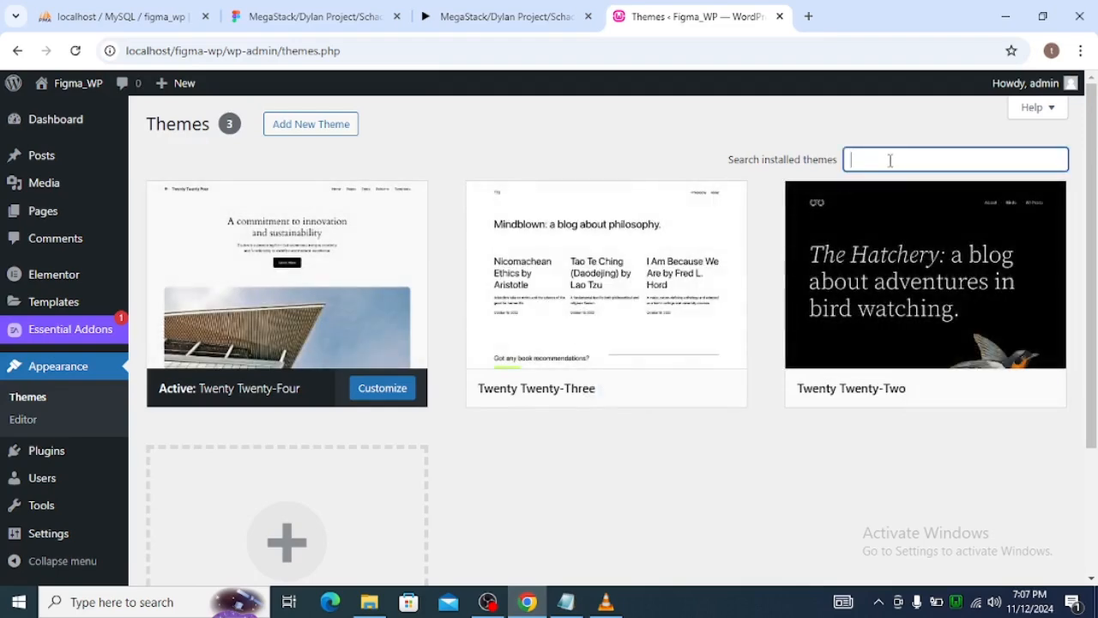
click(343, 133)
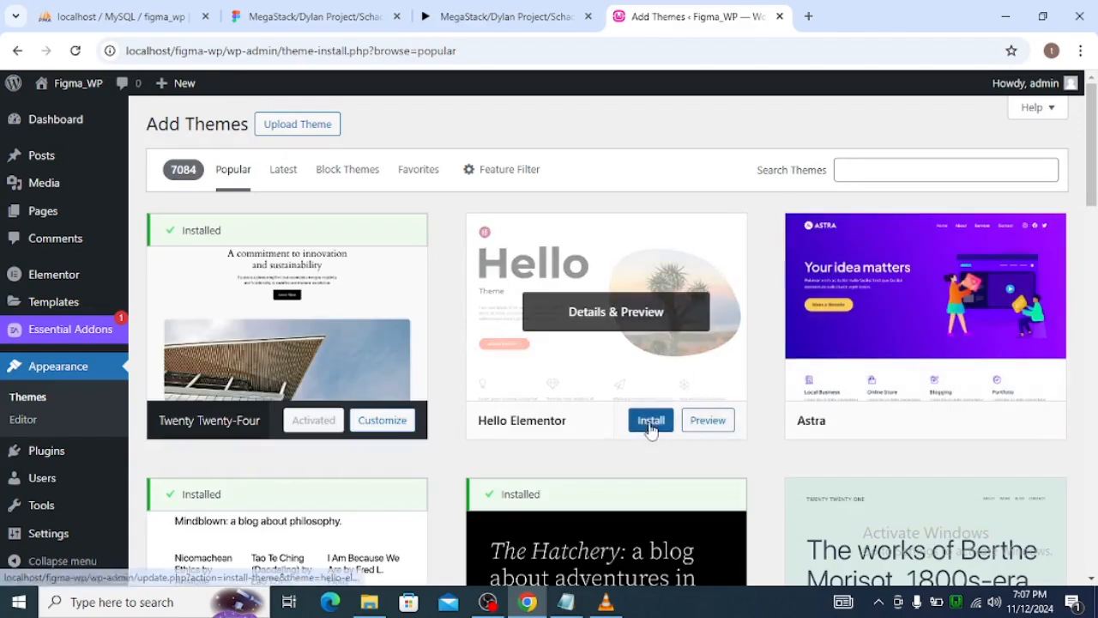
click(656, 424)
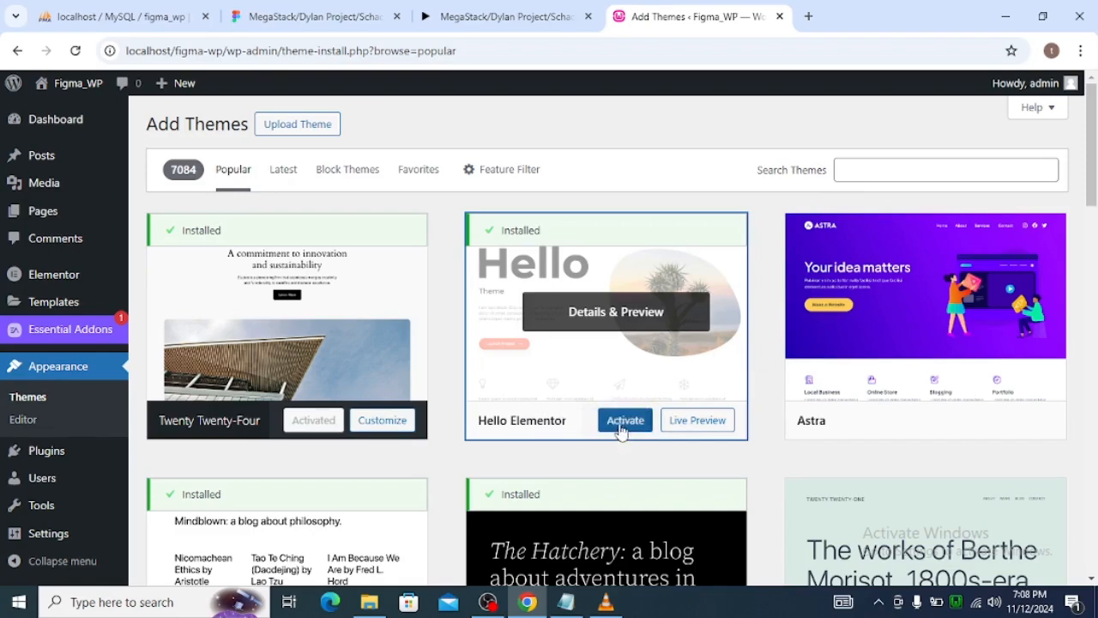
click(623, 423)
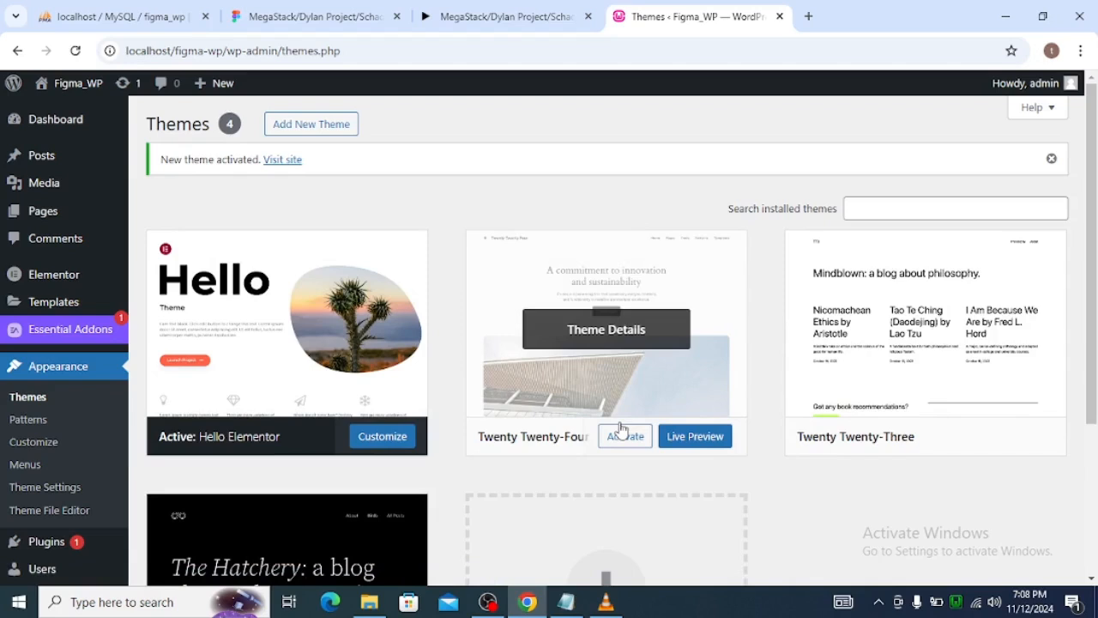
View the Figma_WP site's front end in a new tab, then return to the Themes page.
middle_click(273, 170)
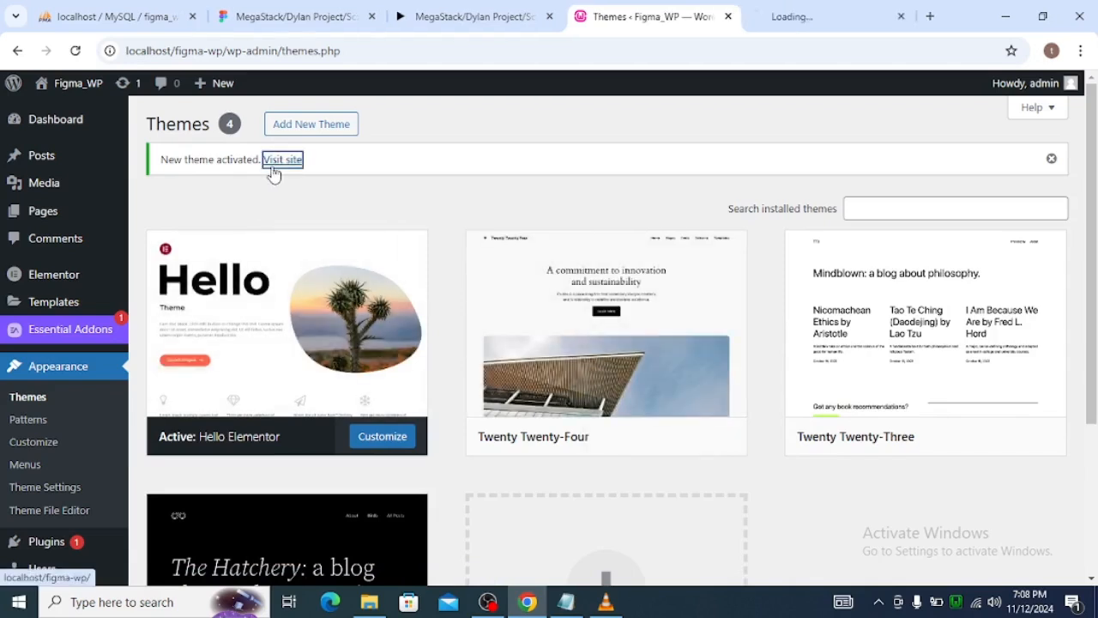
click(796, 15)
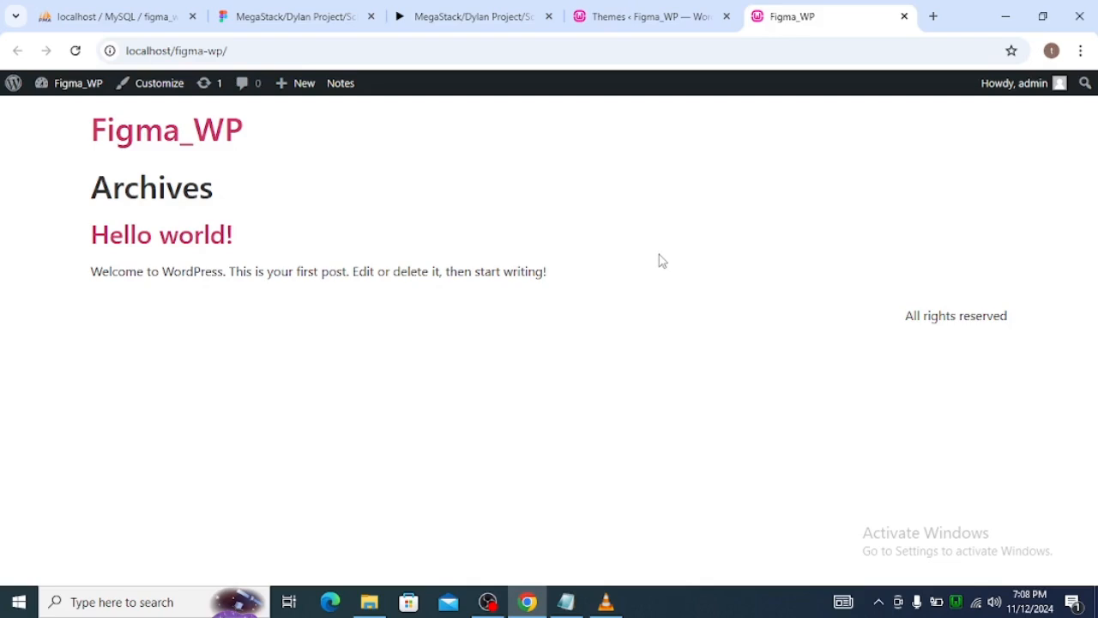
click(605, 22)
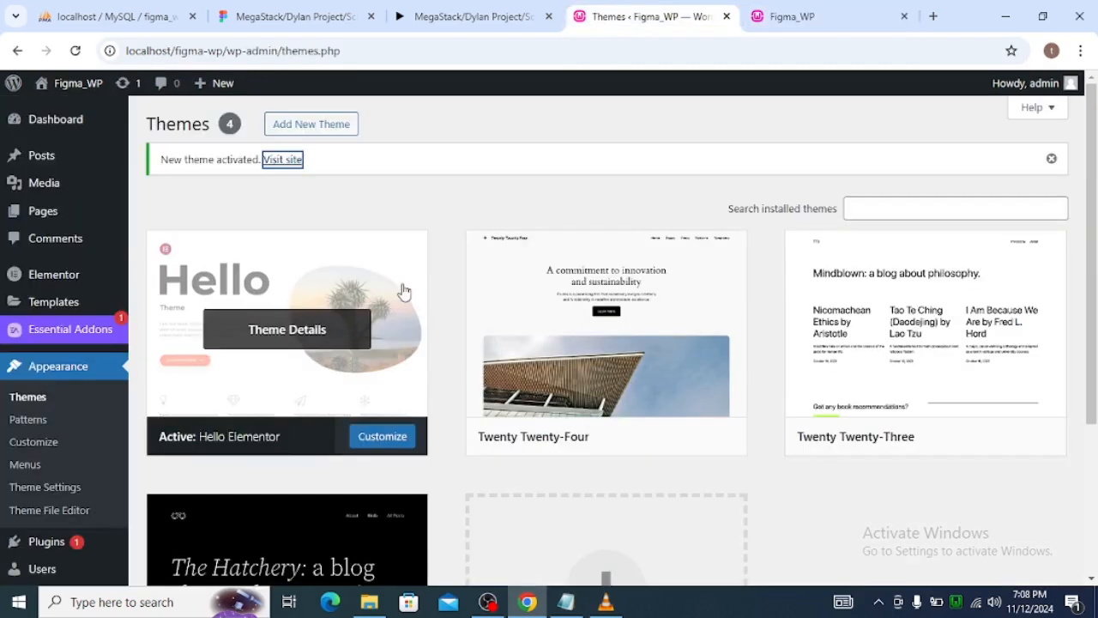
mouse_move(92, 180)
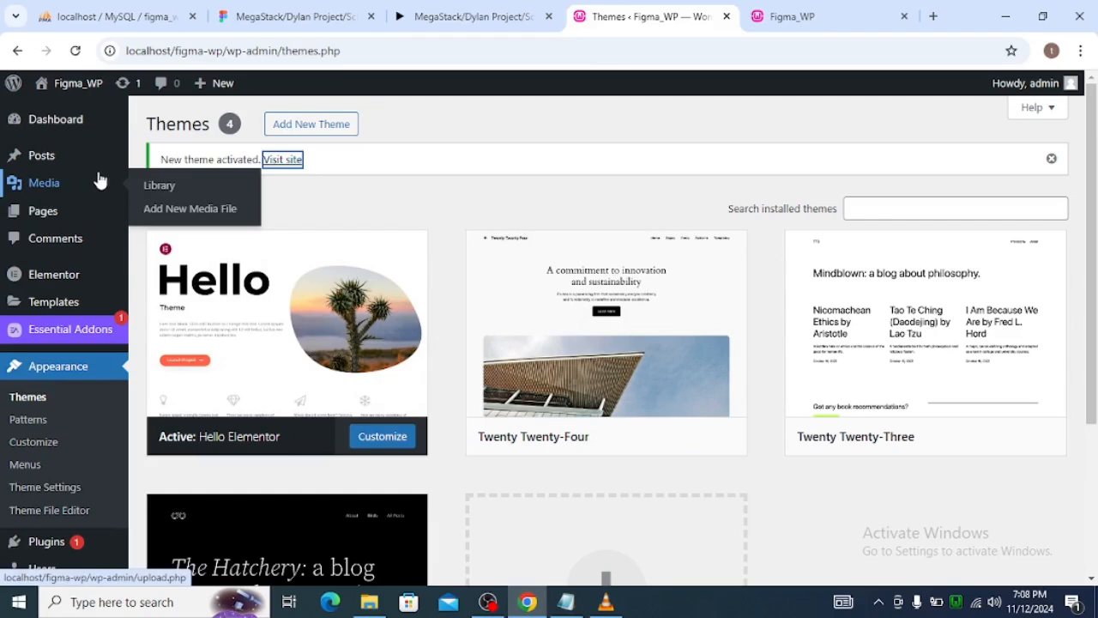
scroll(103, 283, down, 3)
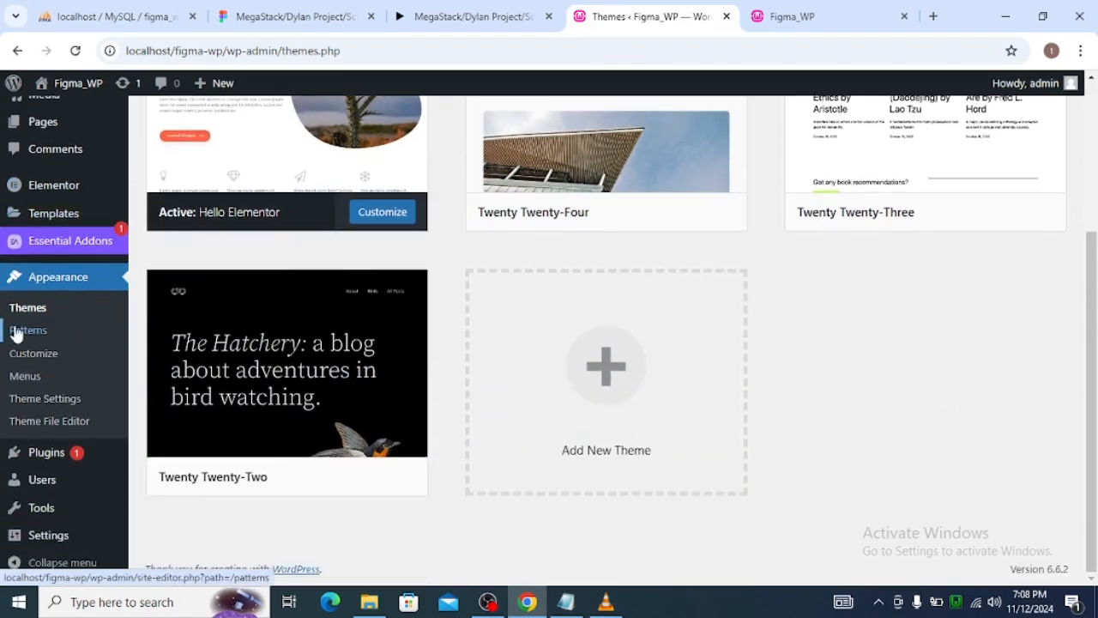
mouse_move(53, 194)
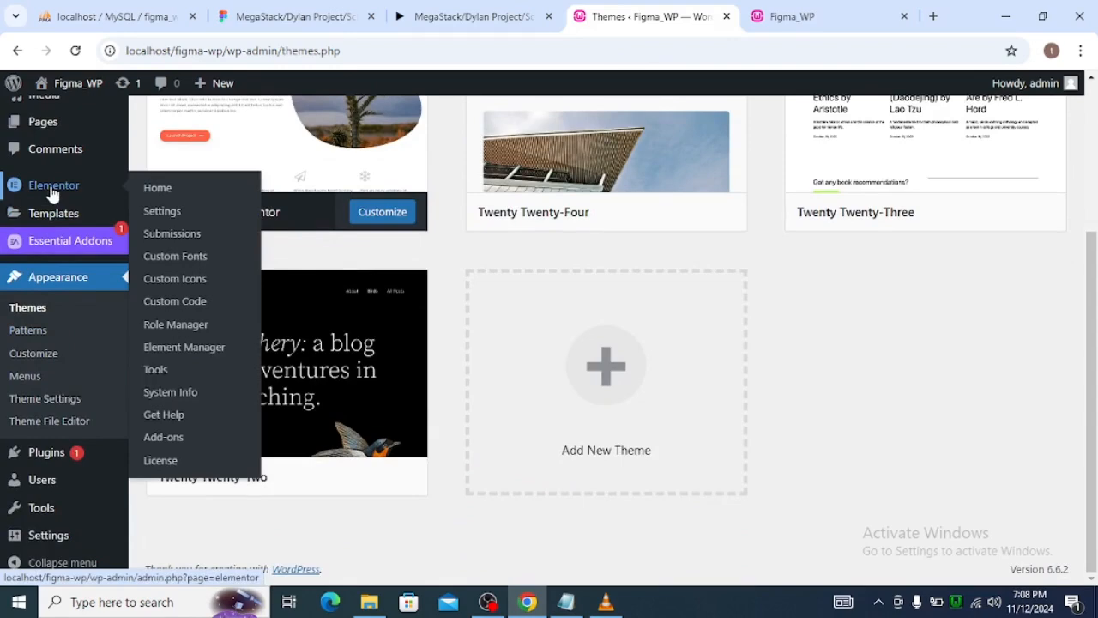
mouse_move(50, 216)
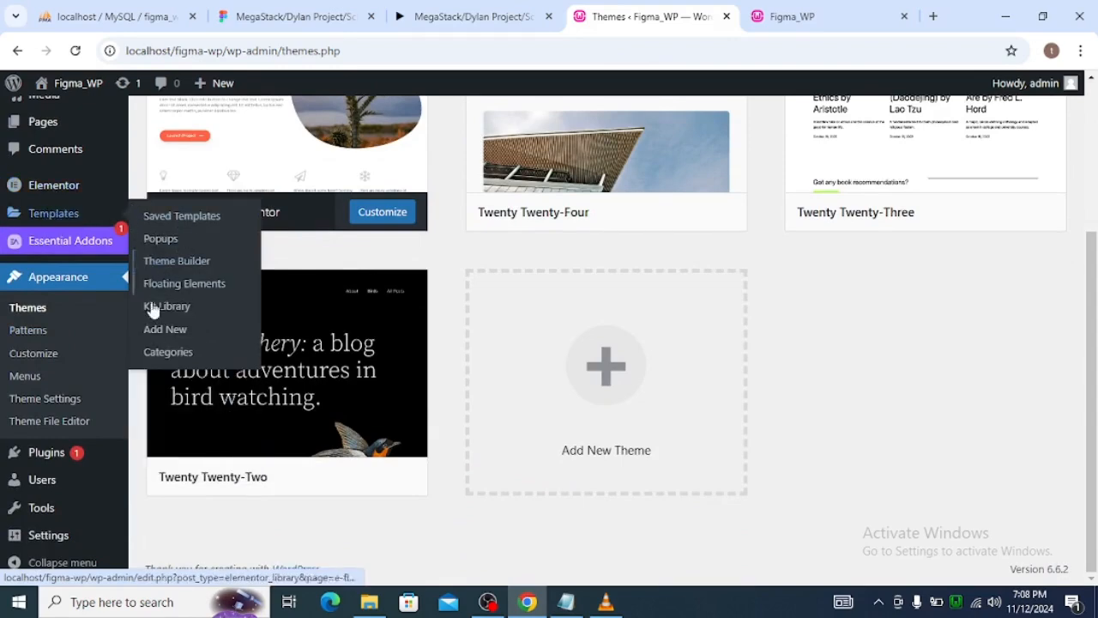
scroll(49, 318, up, 3)
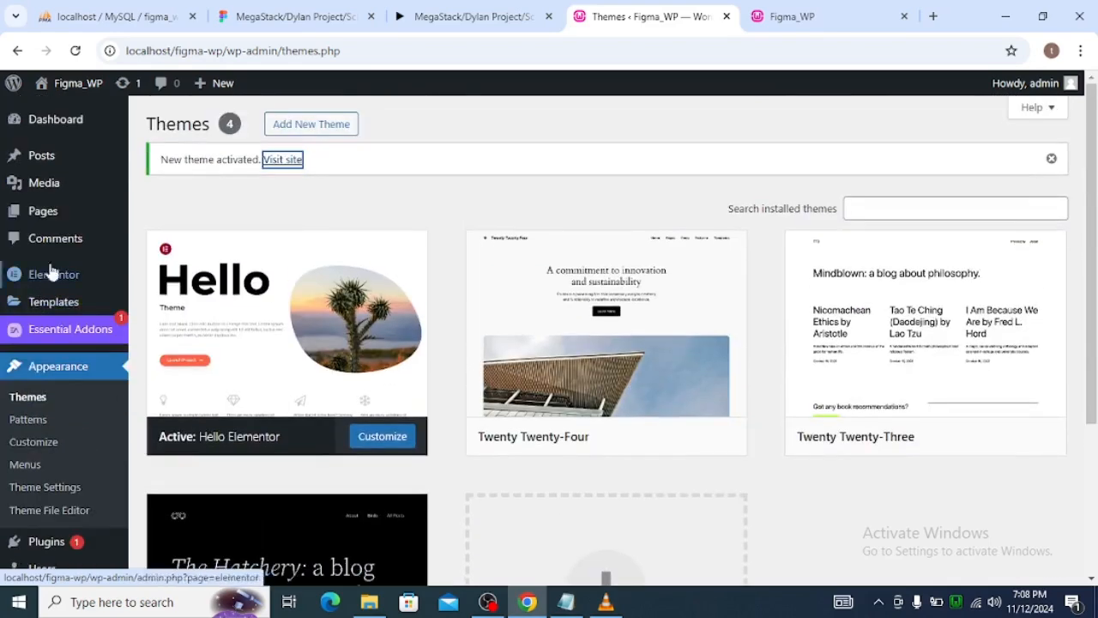
Create a new Elementor template of type Header named "header".
mouse_move(58, 316)
click(147, 419)
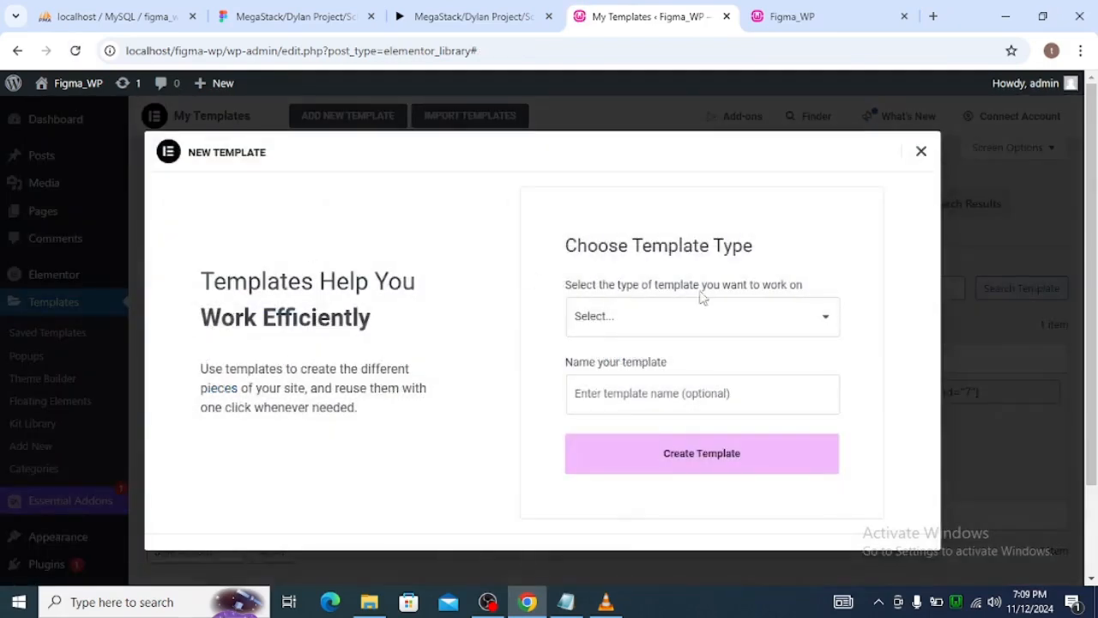
click(684, 316)
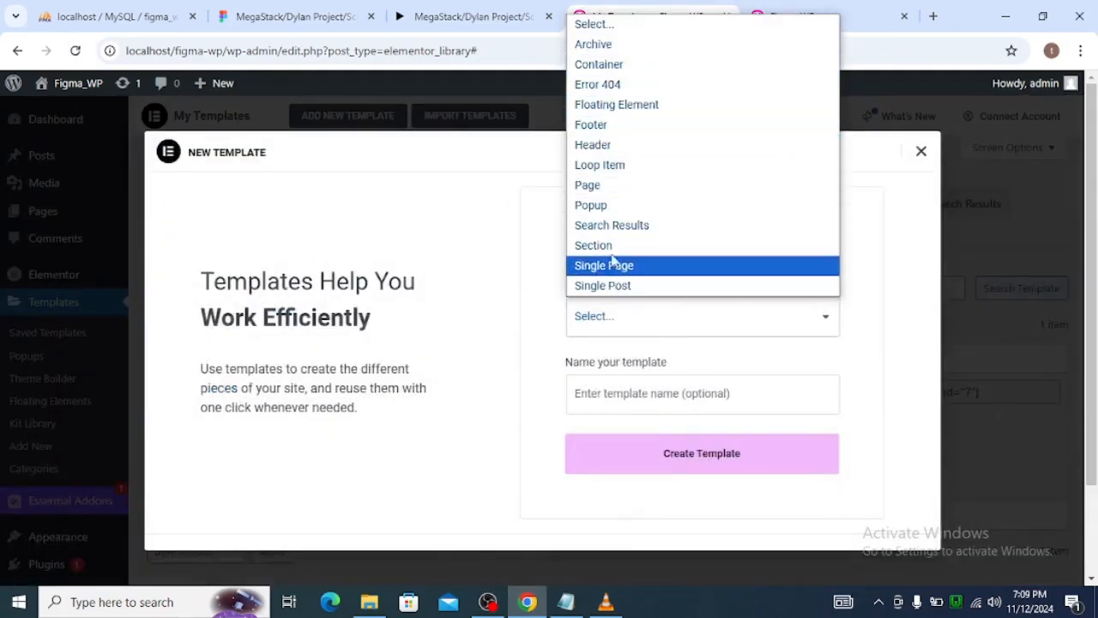
click(614, 147)
click(666, 403)
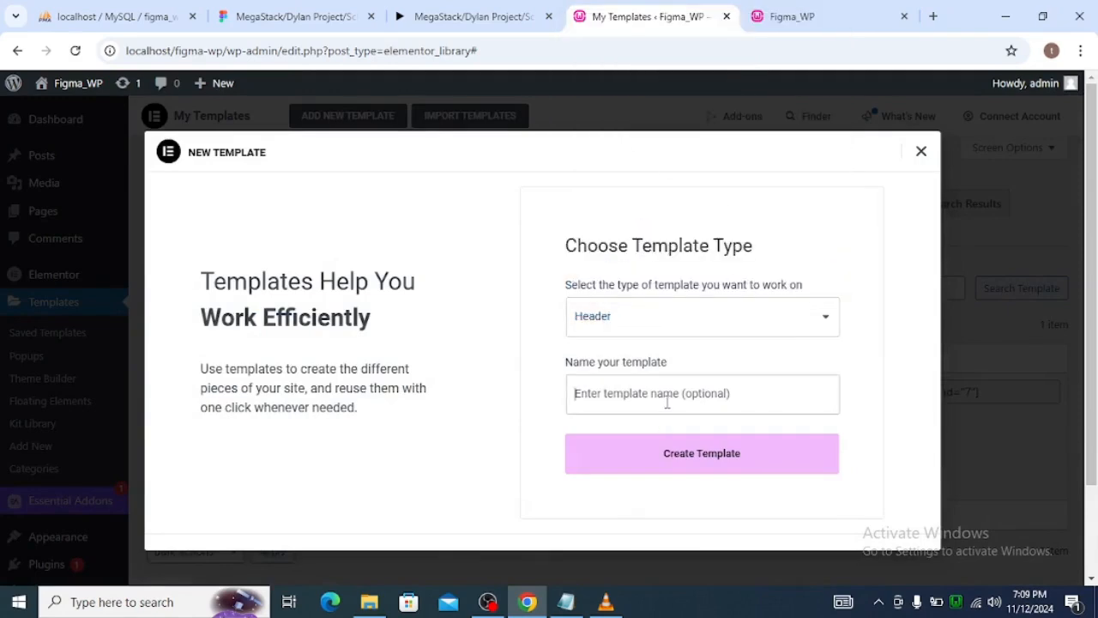
text(ehade)
key(BackSpace)
key(BackSpace)
key(BackSpace)
key(BackSpace)
key(BackSpace)
text(header)
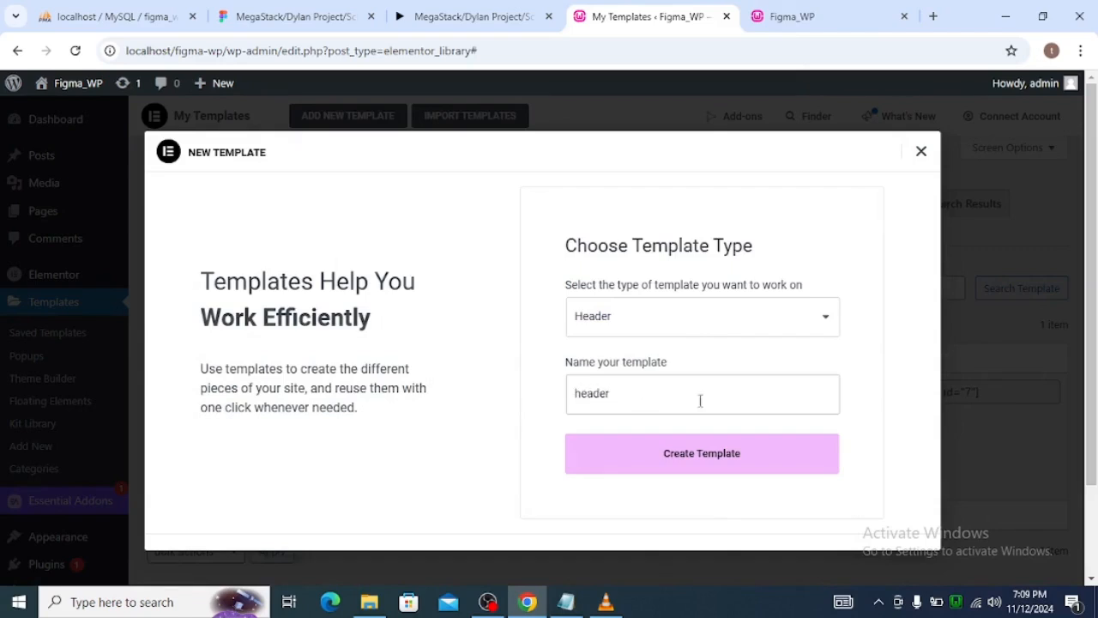
click(691, 455)
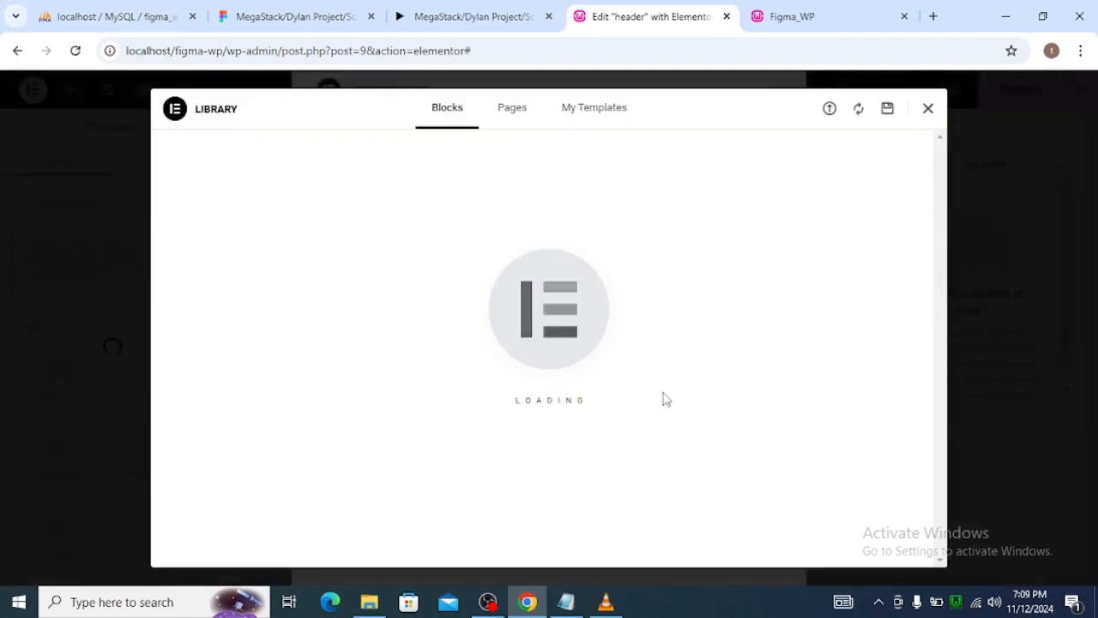
Dismiss the template library and close the Structure panel in the header template's editor.
click(929, 110)
click(776, 89)
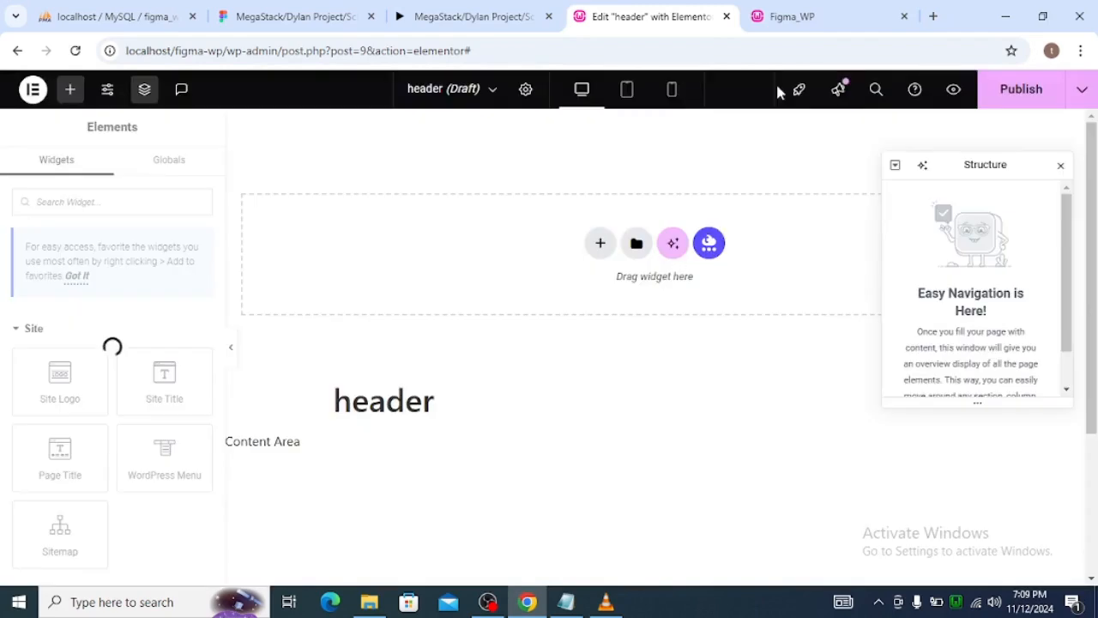
click(1060, 166)
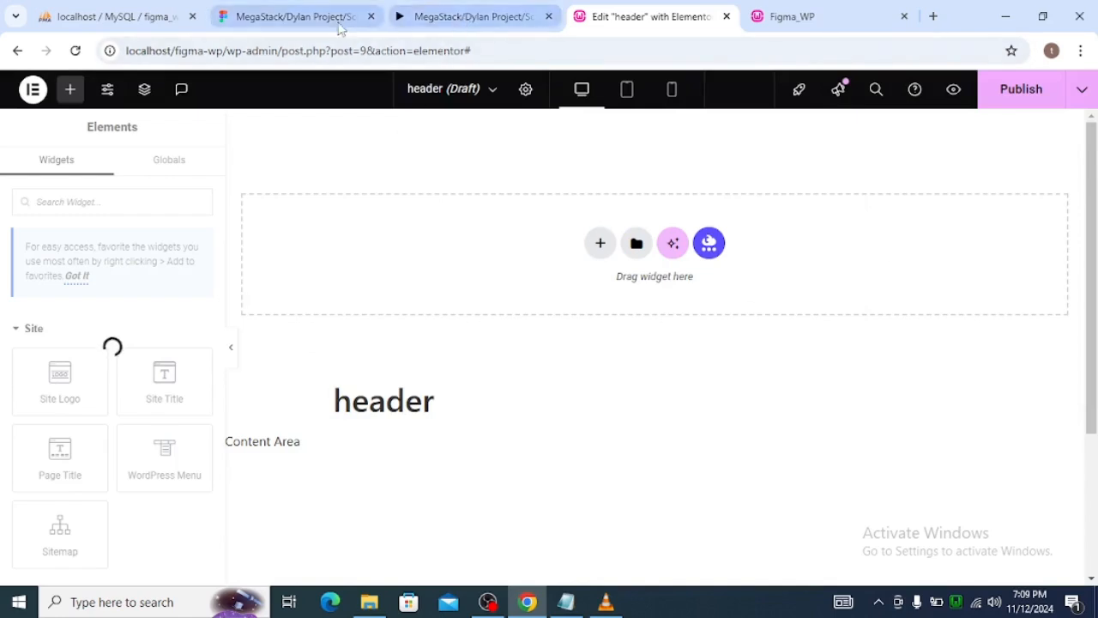
Switch to the Figma design and inspect the typography of the hero headline "We Create Your Dream Outdoor Living Space" in the Home frame.
click(326, 16)
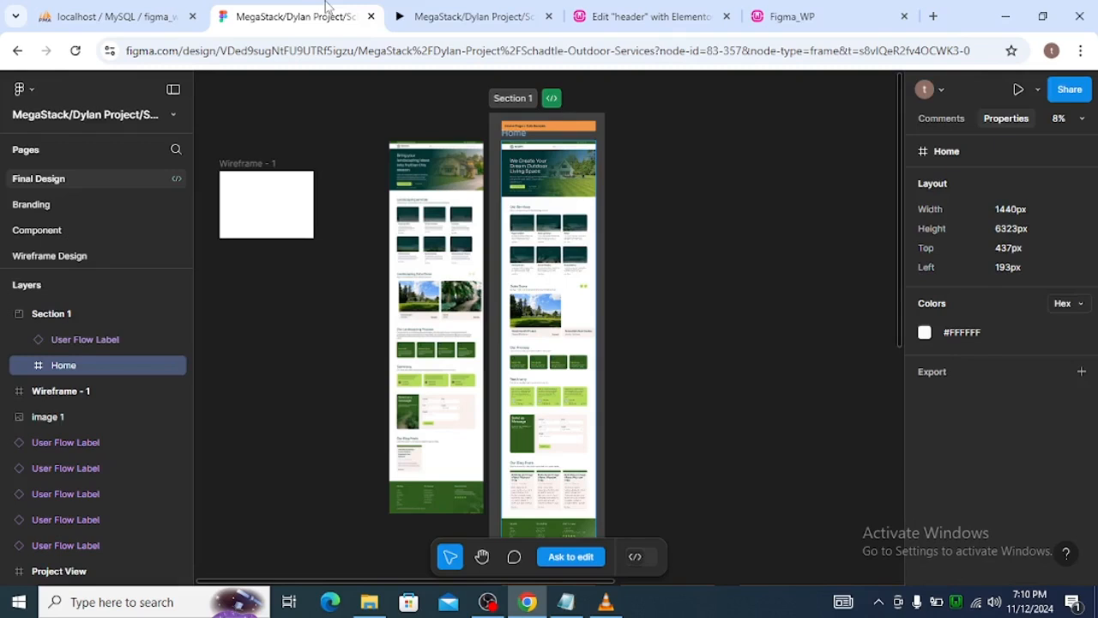
scroll(528, 187, up, 2)
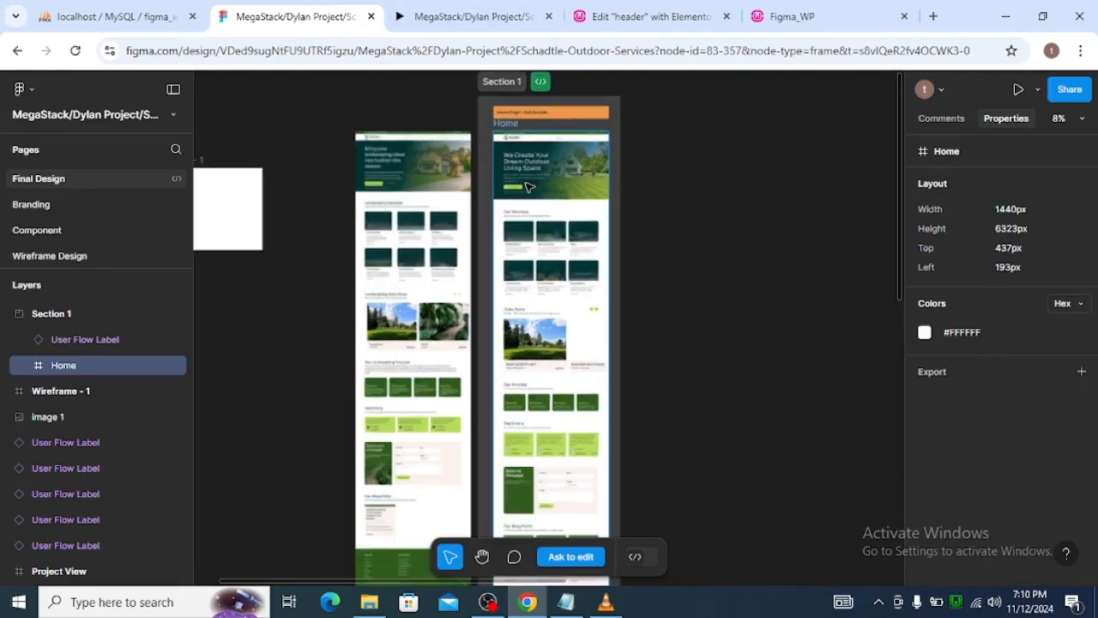
scroll(528, 187, up, 2)
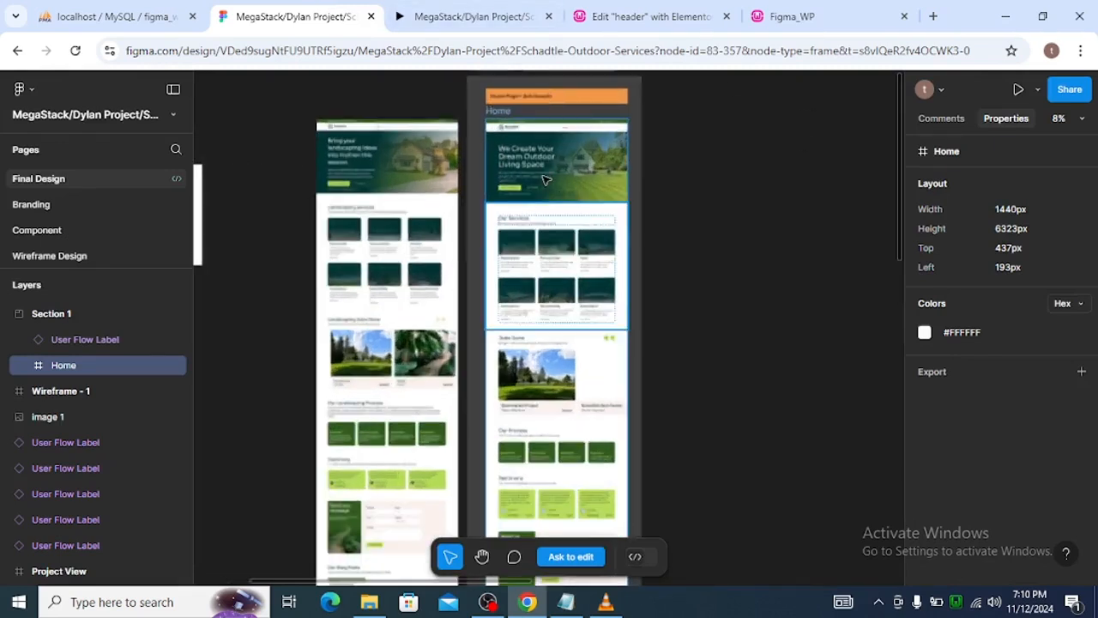
scroll(556, 194, up, 2)
scroll(553, 190, up, 2)
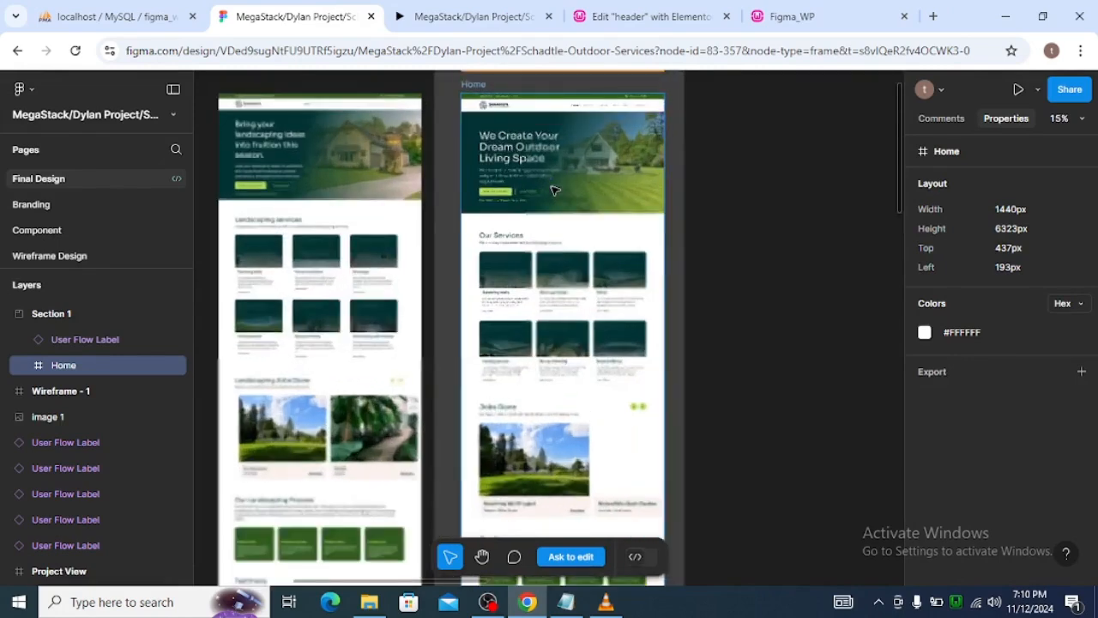
scroll(553, 190, up, 2)
scroll(522, 142, up, 2)
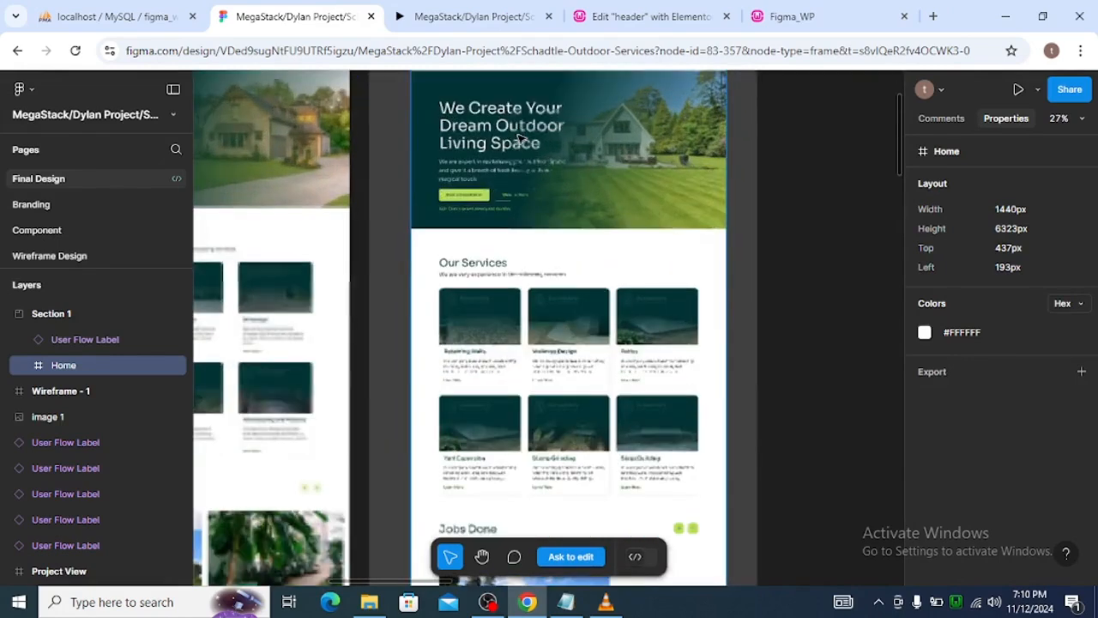
scroll(525, 136, up, 1)
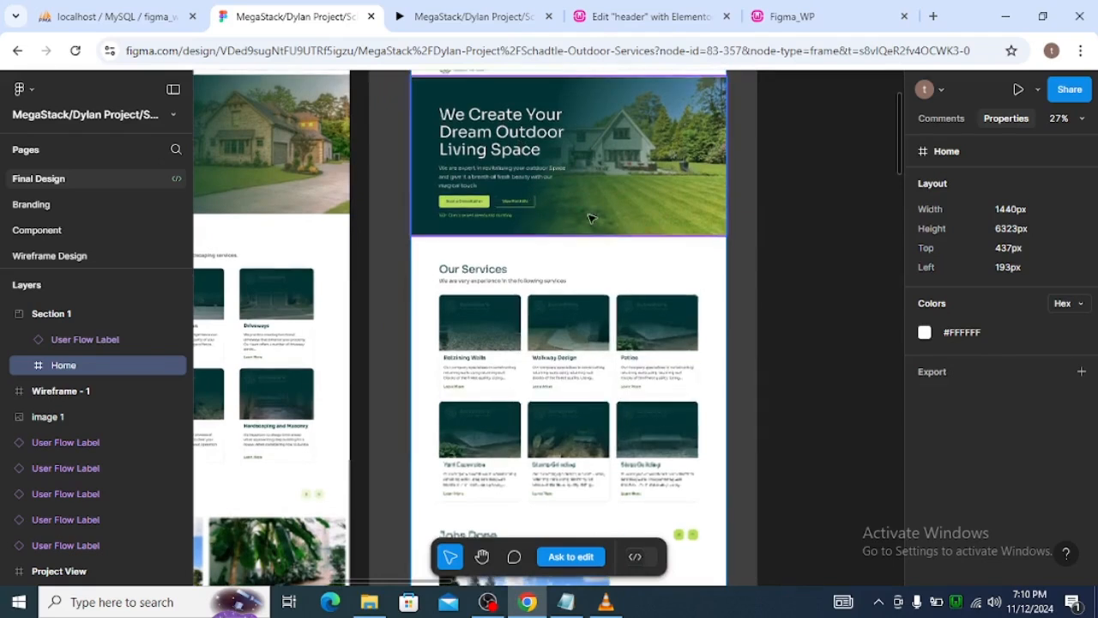
scroll(527, 129, up, 1)
click(522, 134)
click(519, 137)
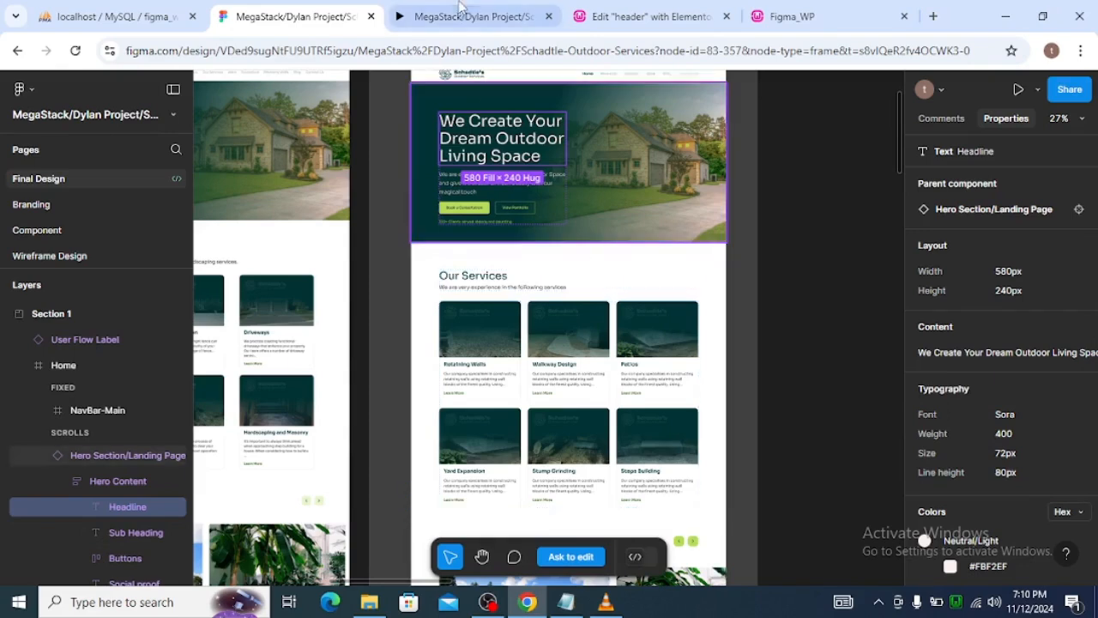
Return to the Elementor header template and open the Global Fonts in the site settings.
click(625, 15)
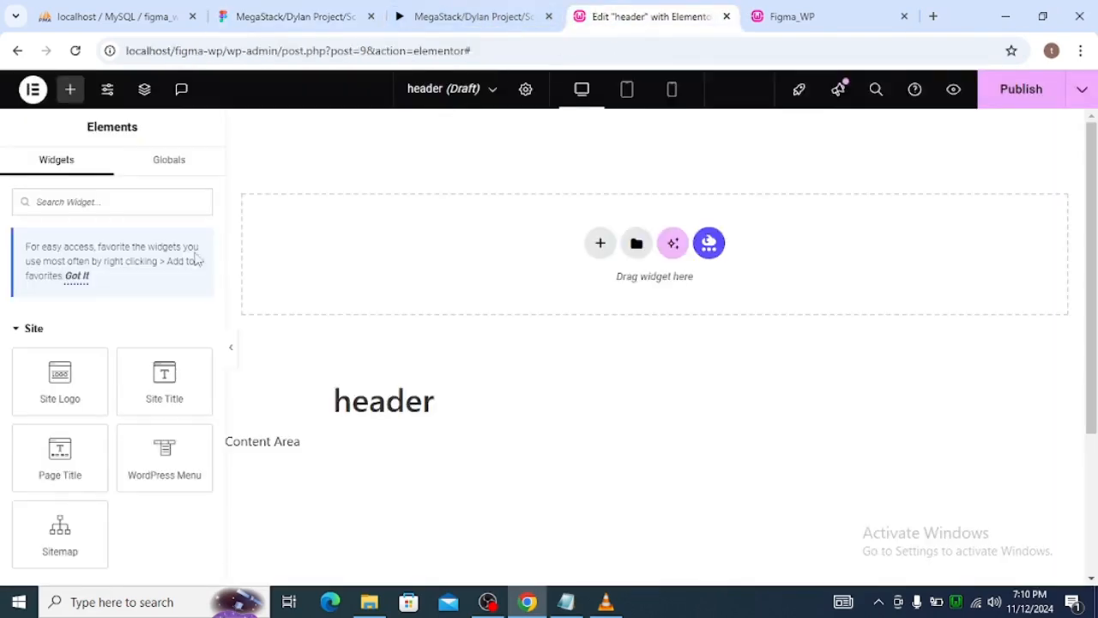
click(108, 91)
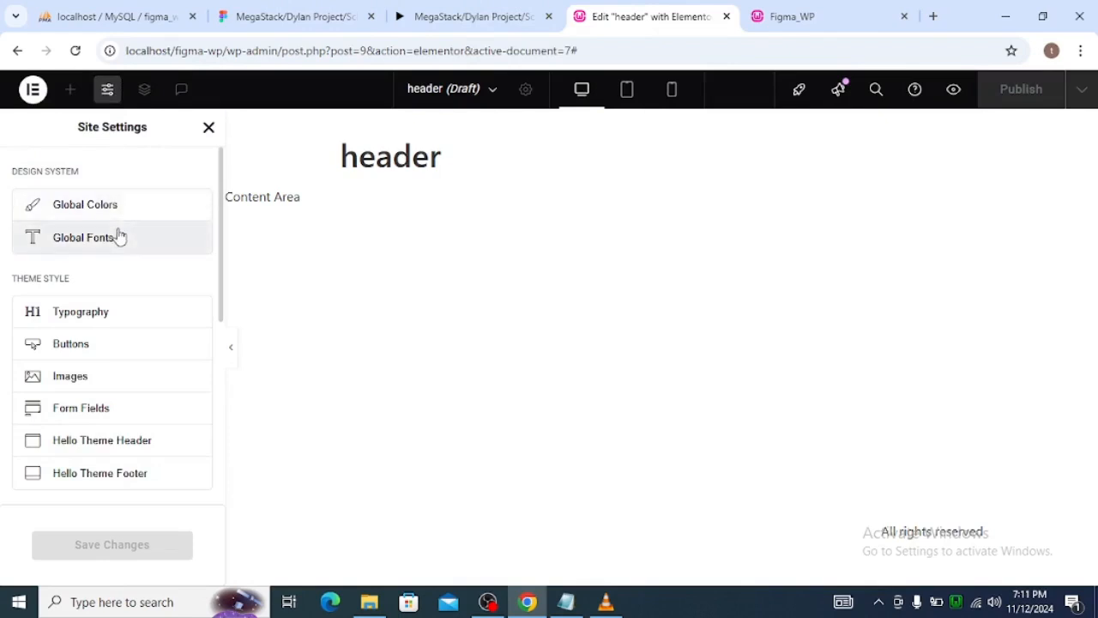
click(120, 238)
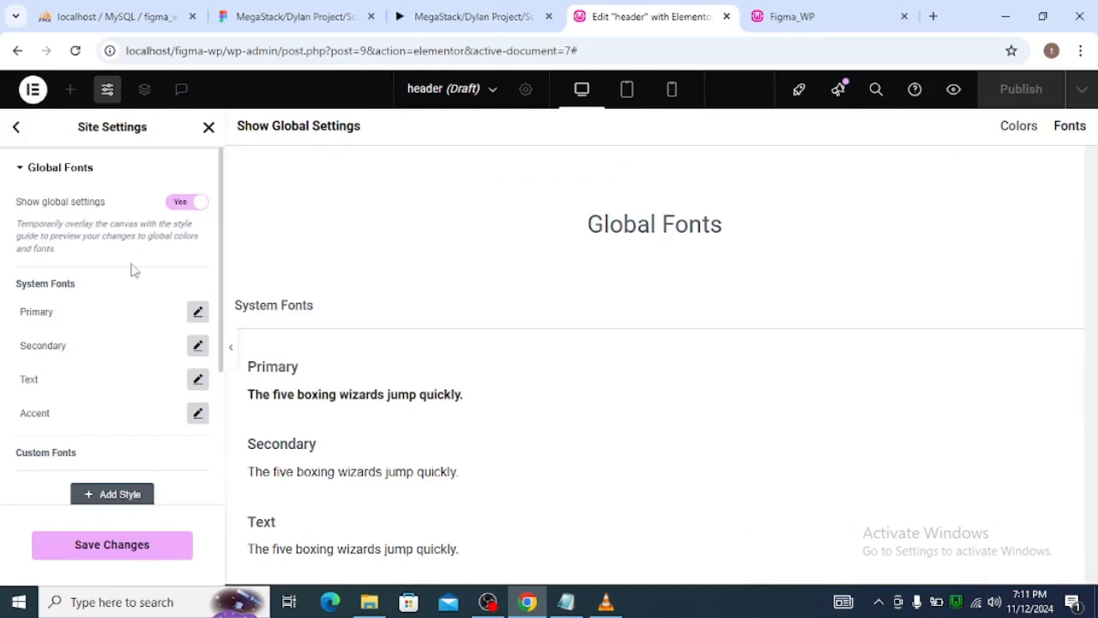
scroll(122, 337, down, 3)
scroll(120, 357, up, 3)
Set the Primary system font's family to Sora and close its typography options.
click(198, 312)
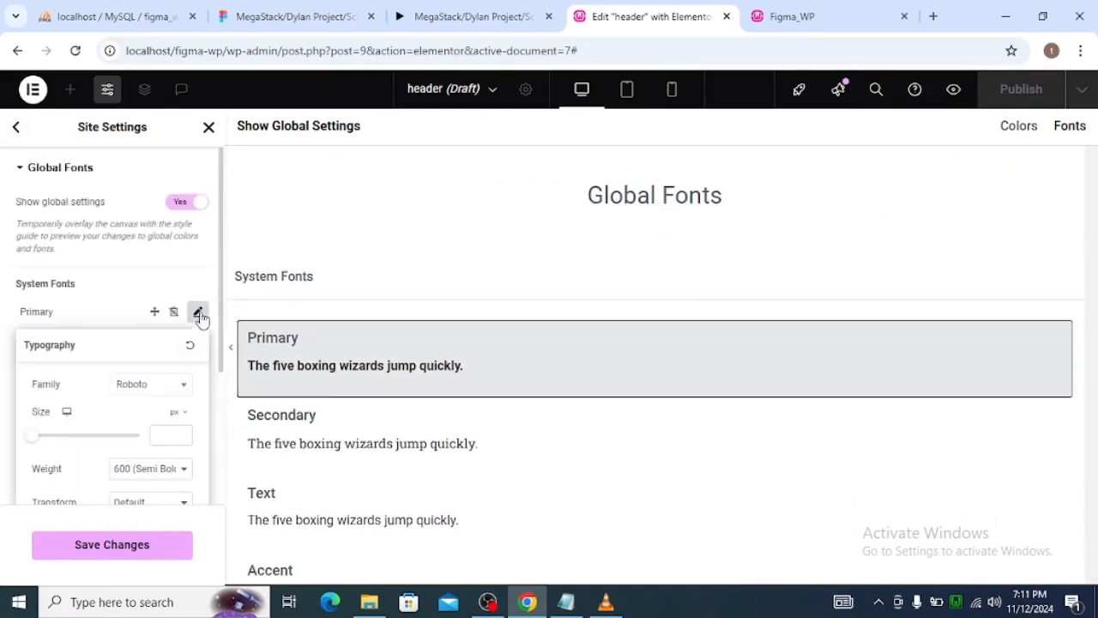
click(170, 392)
text(sora)
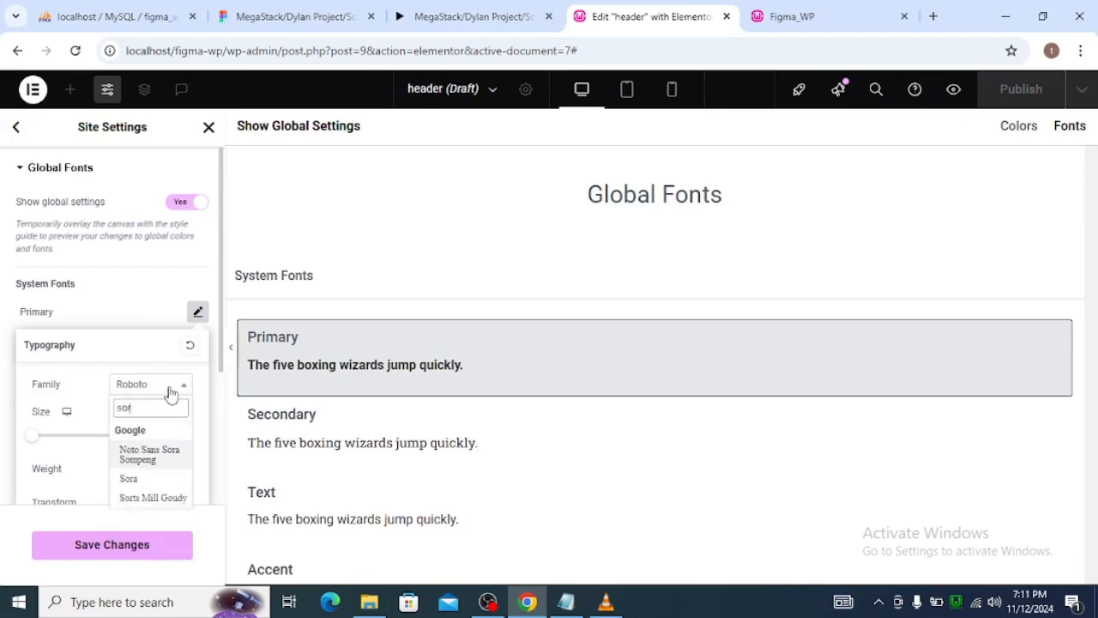
click(136, 483)
scroll(127, 384, down, 1)
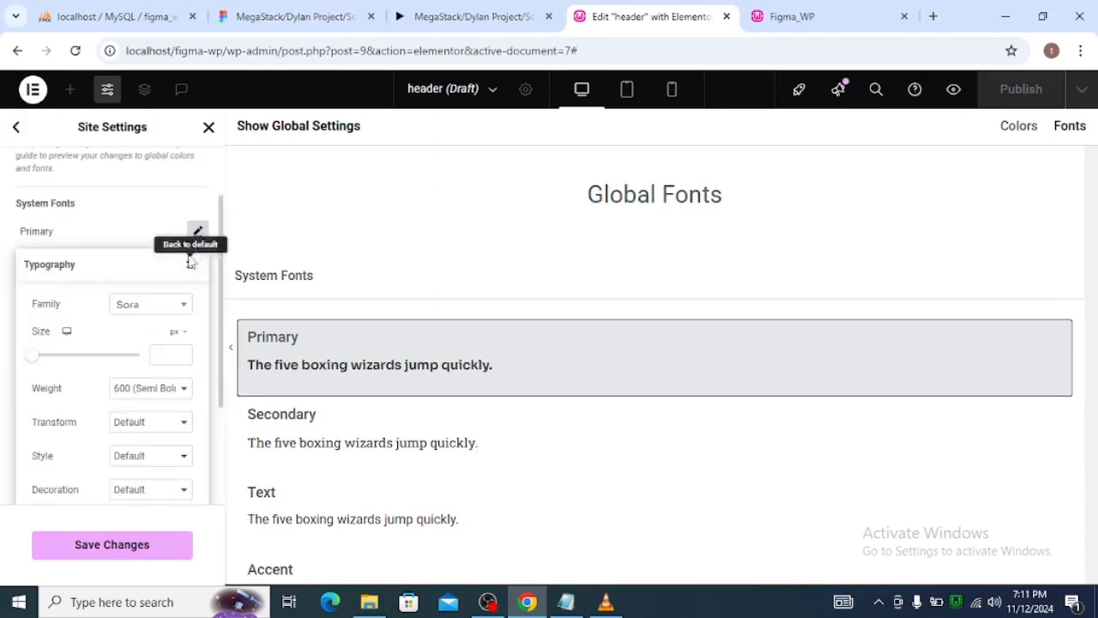
click(197, 233)
Set the Secondary system font's family to Sora and close its typography options.
click(198, 265)
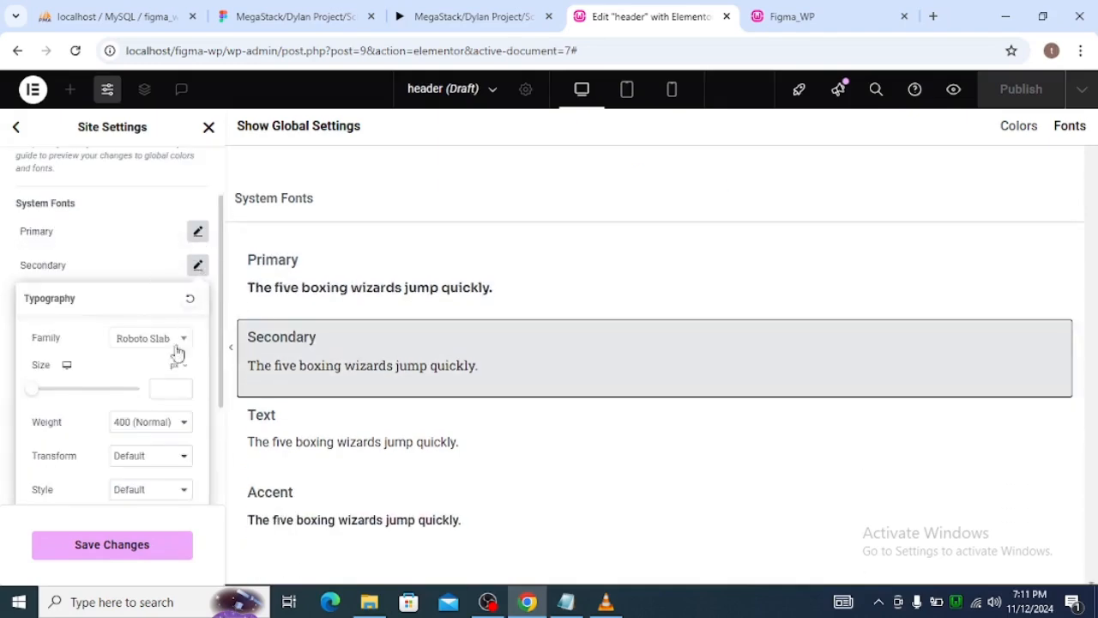
click(169, 343)
text(s)
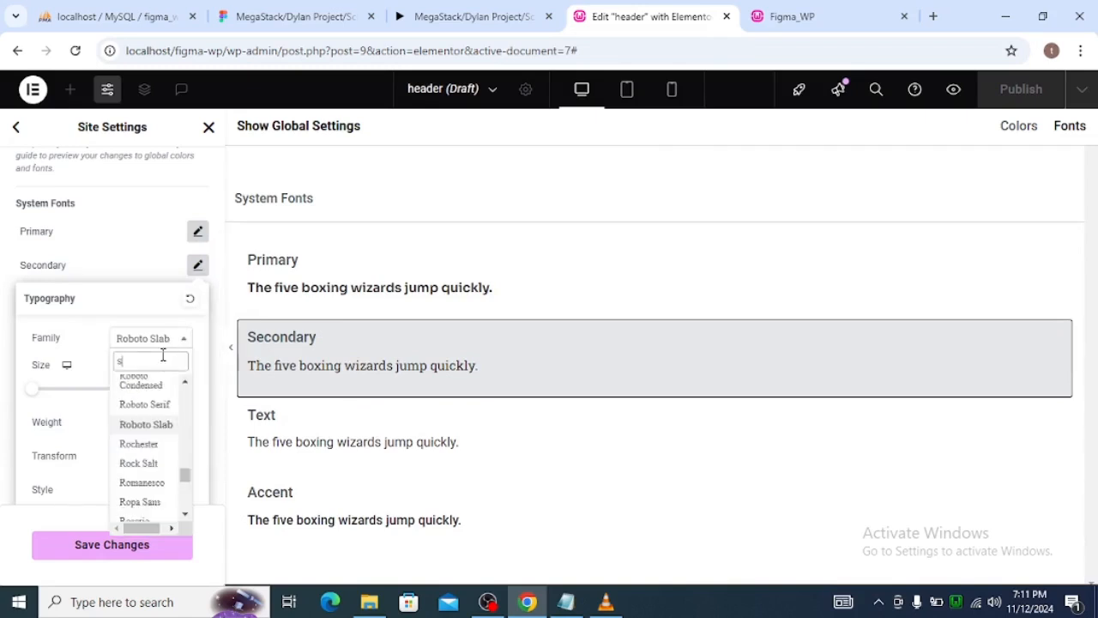
text(ora)
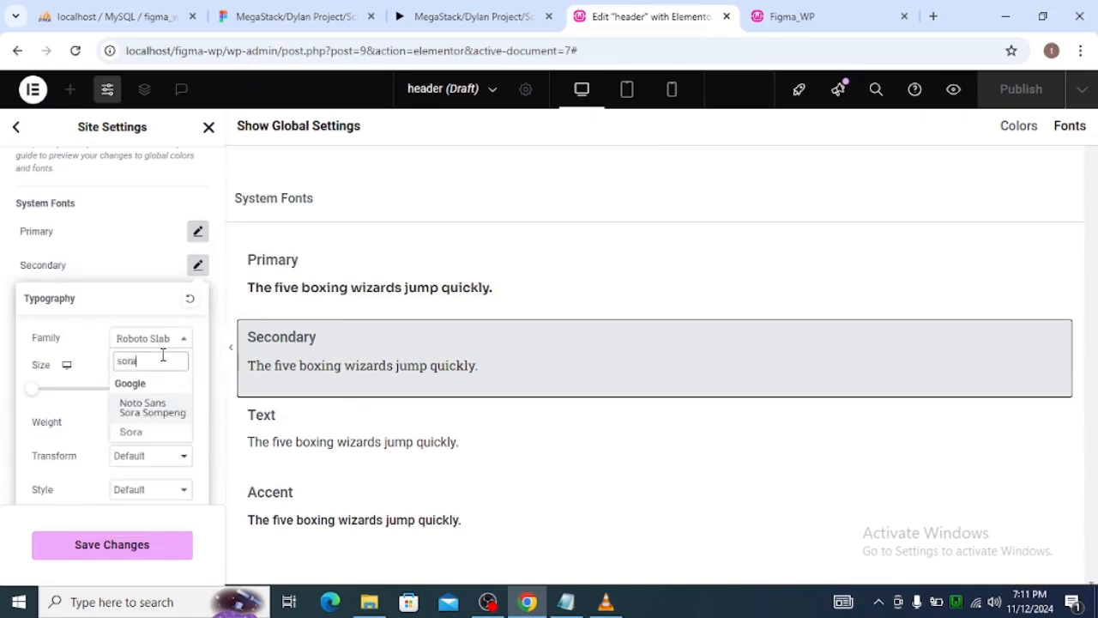
click(136, 431)
click(198, 265)
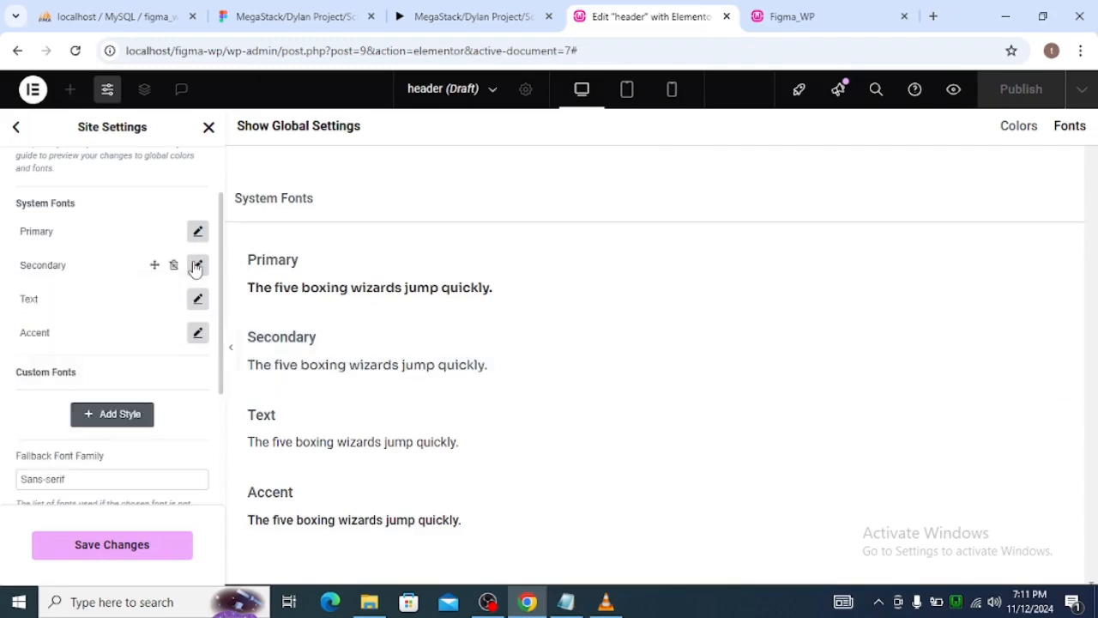
Set the Text system font's family to Sora and close its typography options.
click(197, 298)
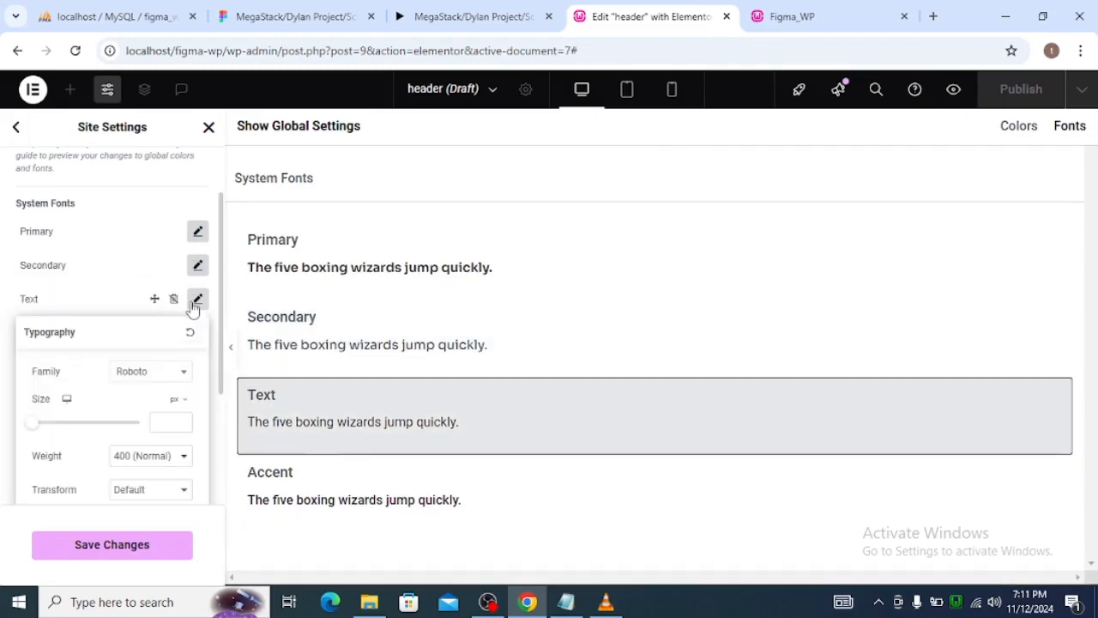
click(156, 378)
text(sora)
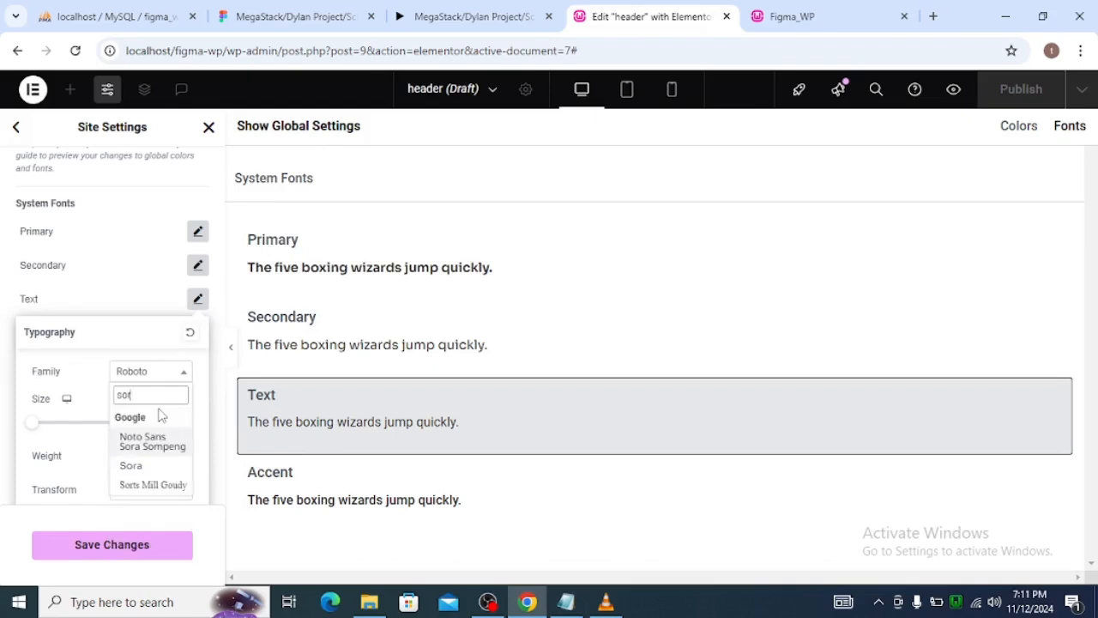
click(152, 465)
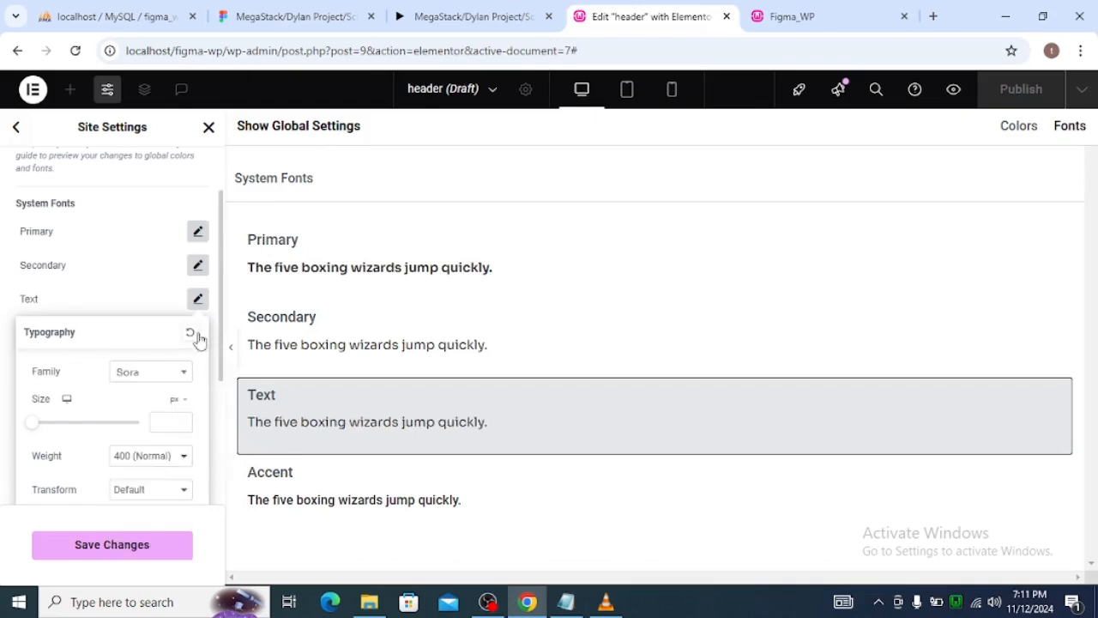
click(197, 299)
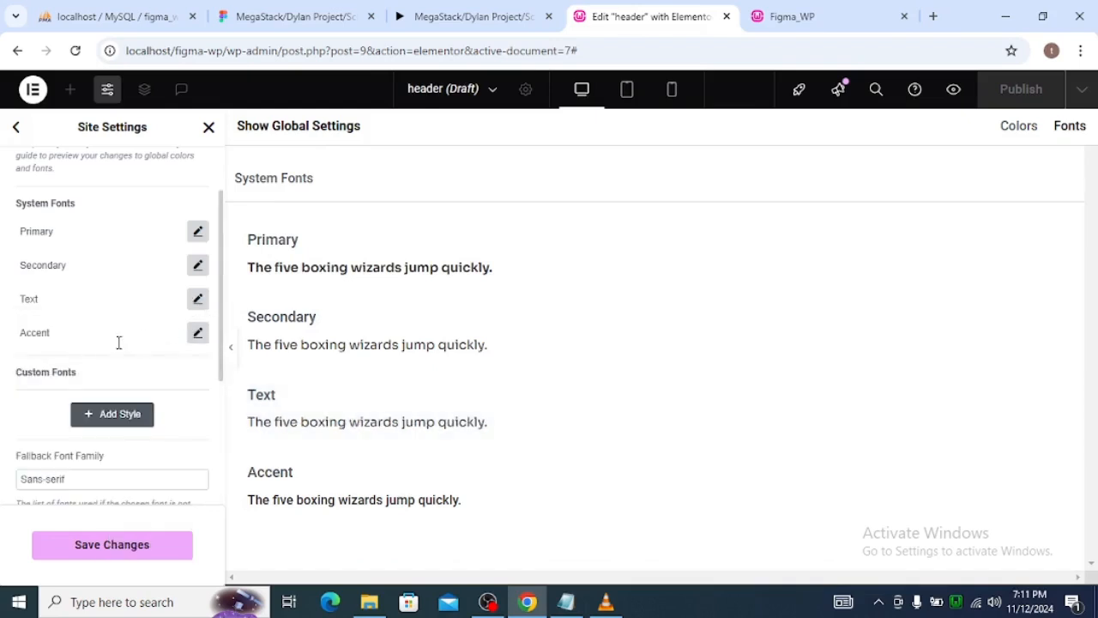
Try to set the Accent system font's family to Sora and close its typography options.
click(197, 333)
click(152, 412)
text(sora)
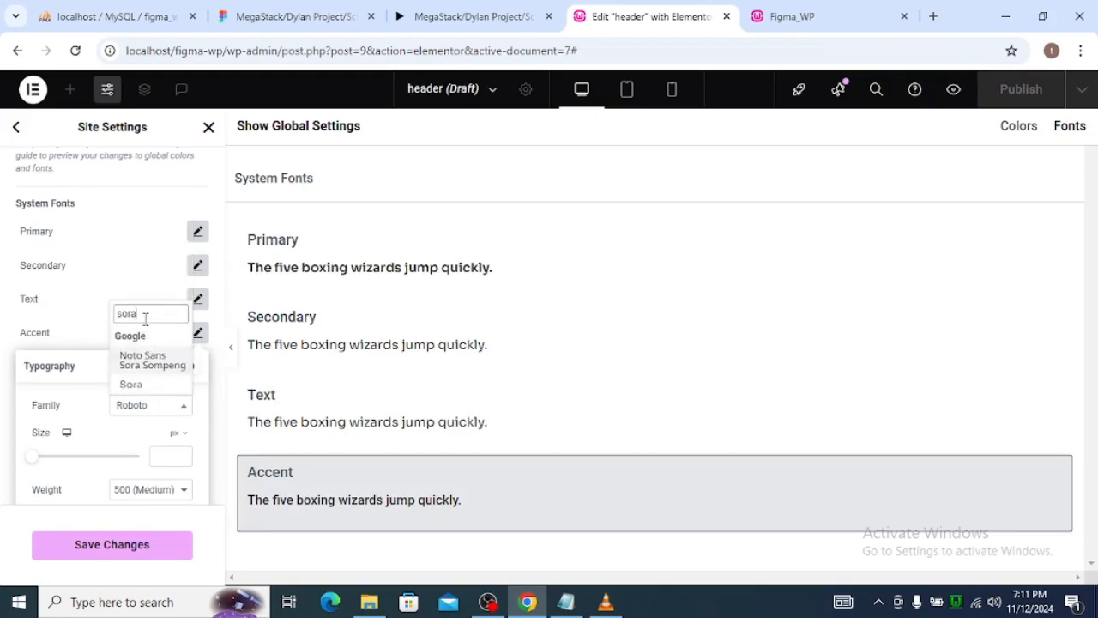
click(198, 333)
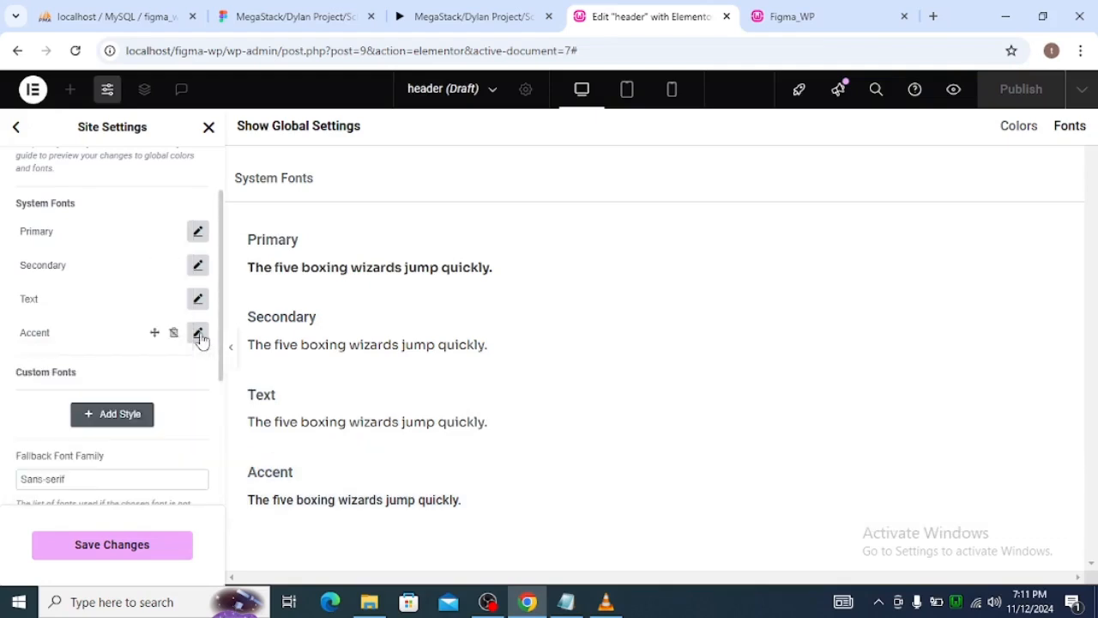
Save the global font changes and return to the Site Settings overview.
scroll(152, 178, up, 2)
scroll(147, 223, down, 4)
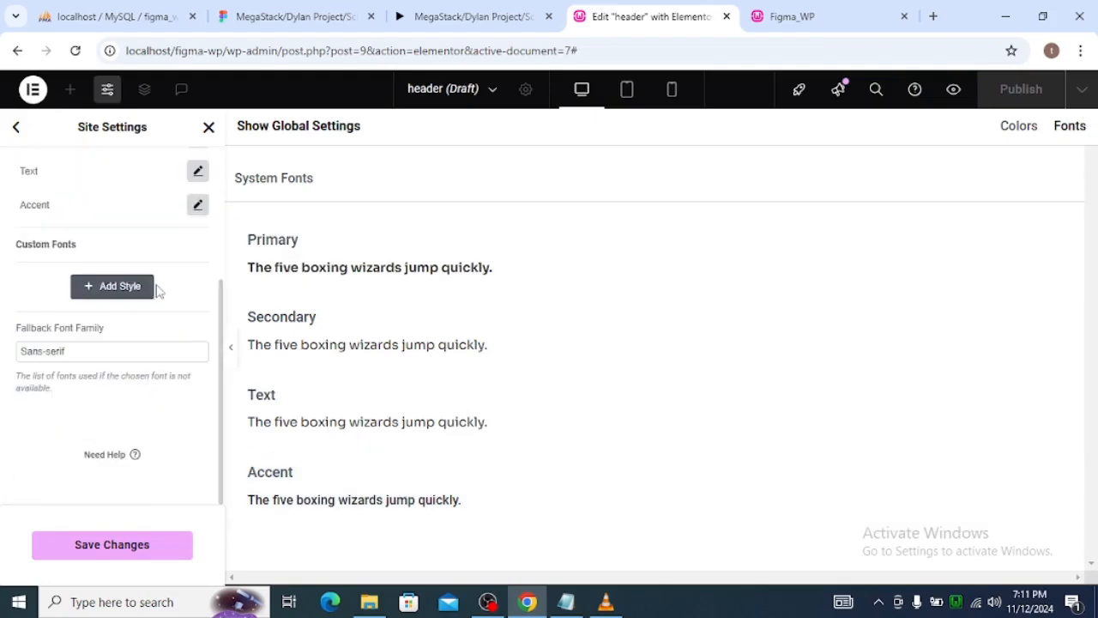
click(124, 549)
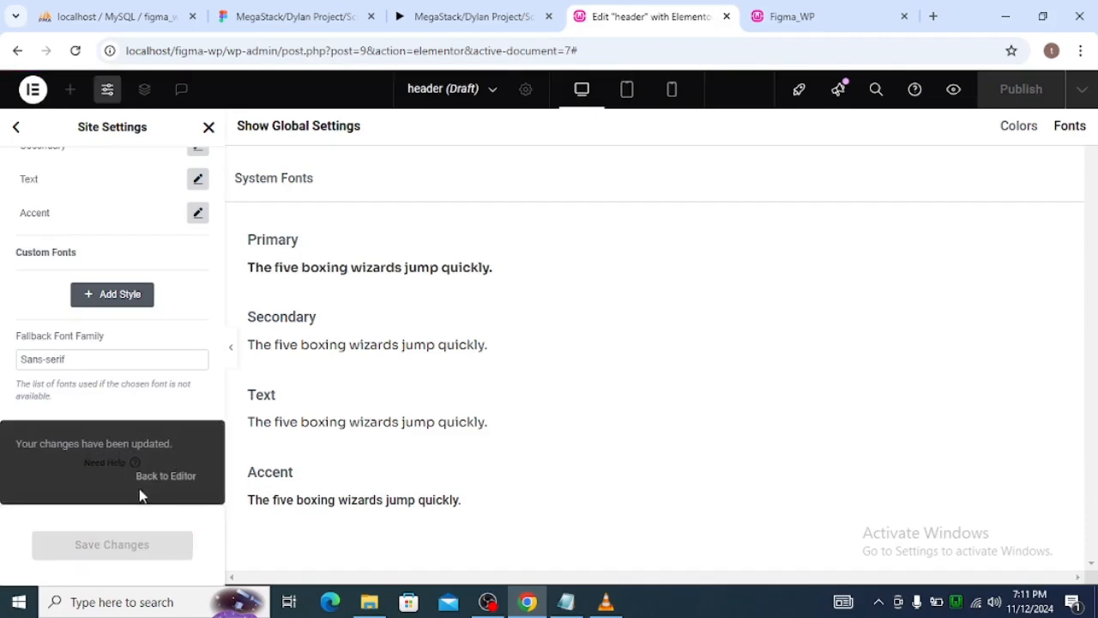
scroll(117, 332, up, 3)
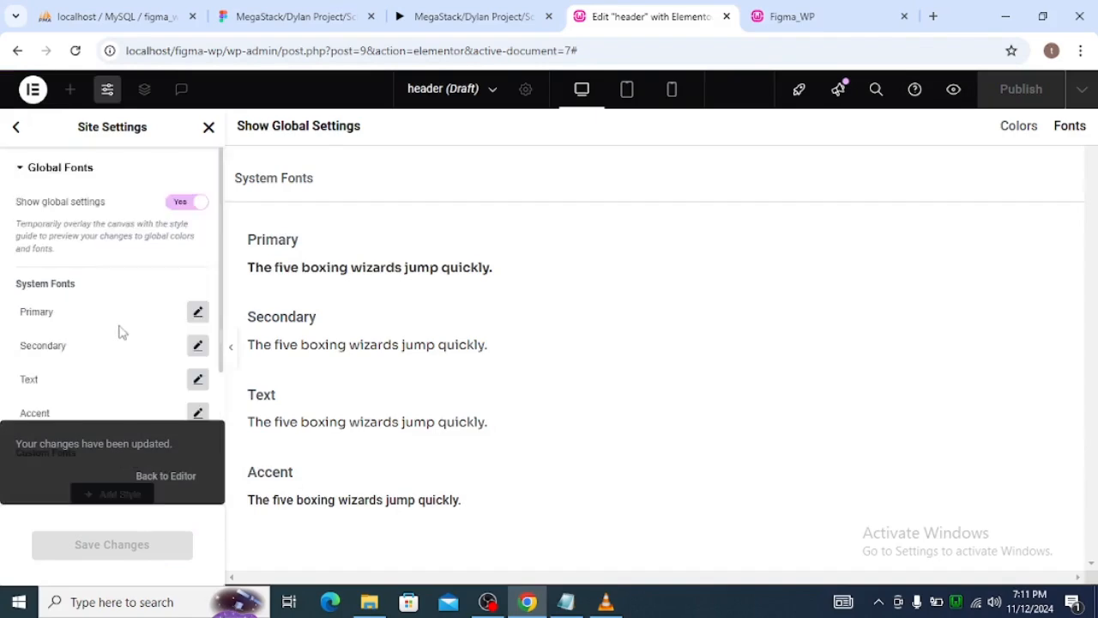
click(19, 129)
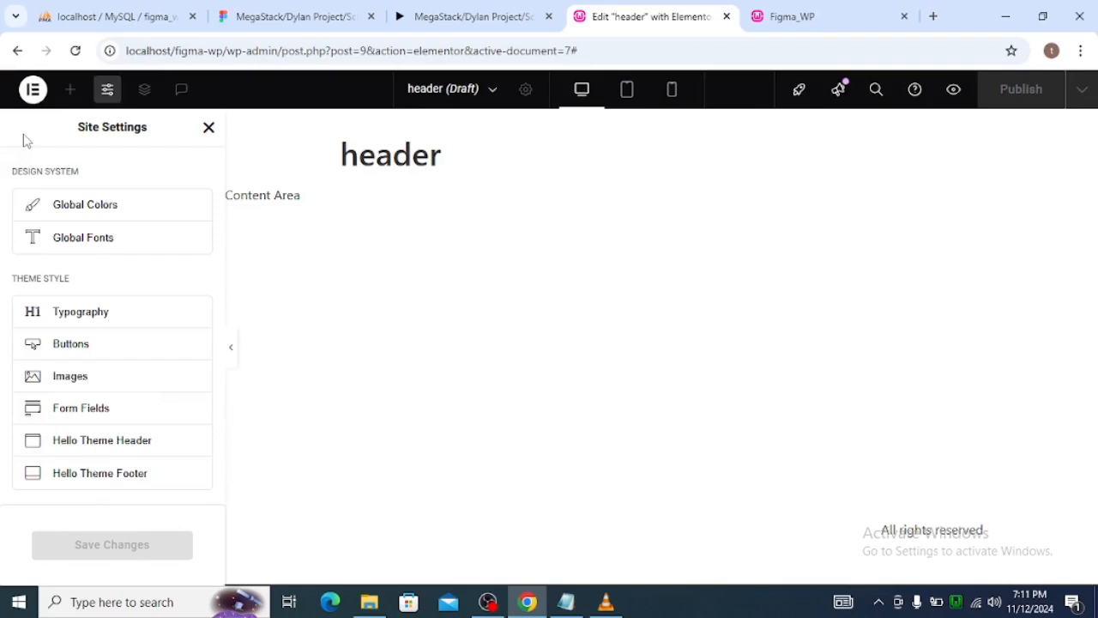
Open the Global Colors settings and go to the Custom Colors section.
scroll(118, 319, down, 4)
scroll(117, 319, up, 4)
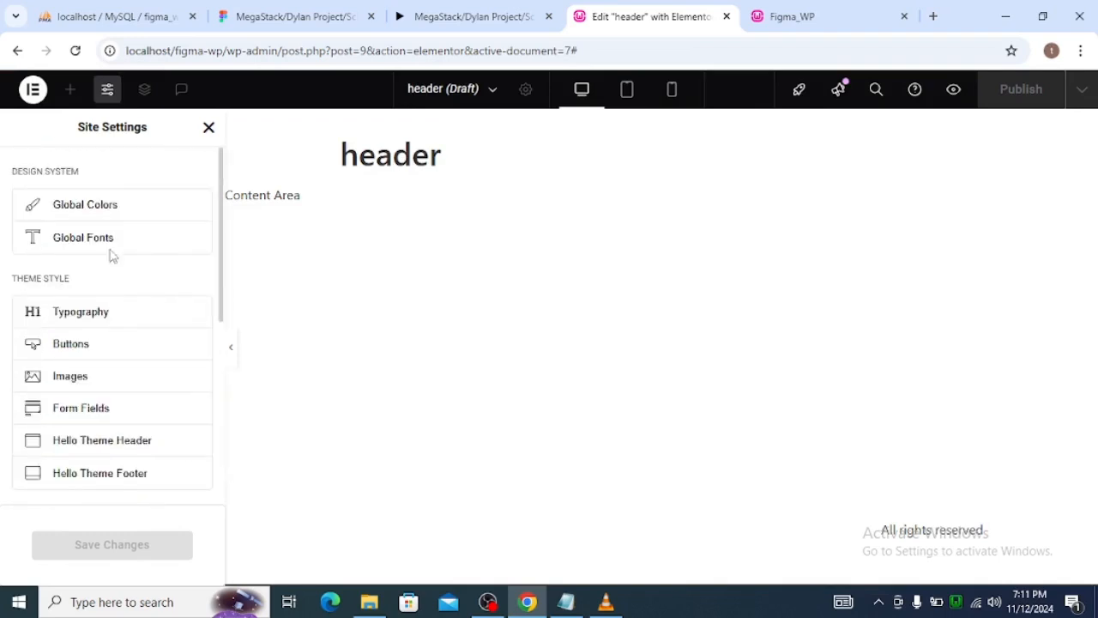
click(32, 90)
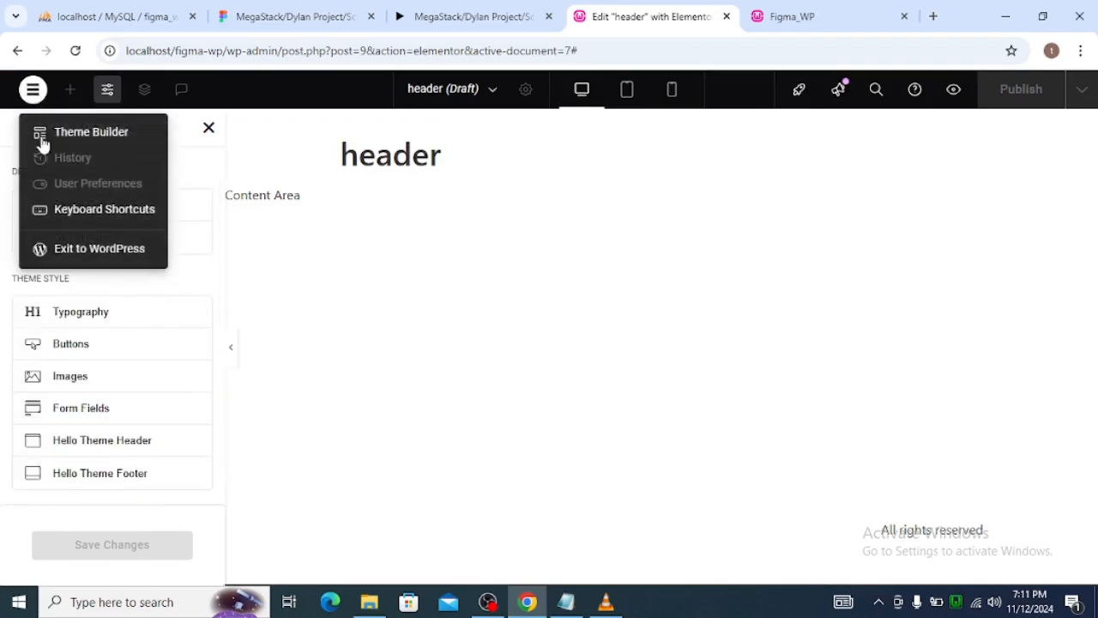
click(209, 134)
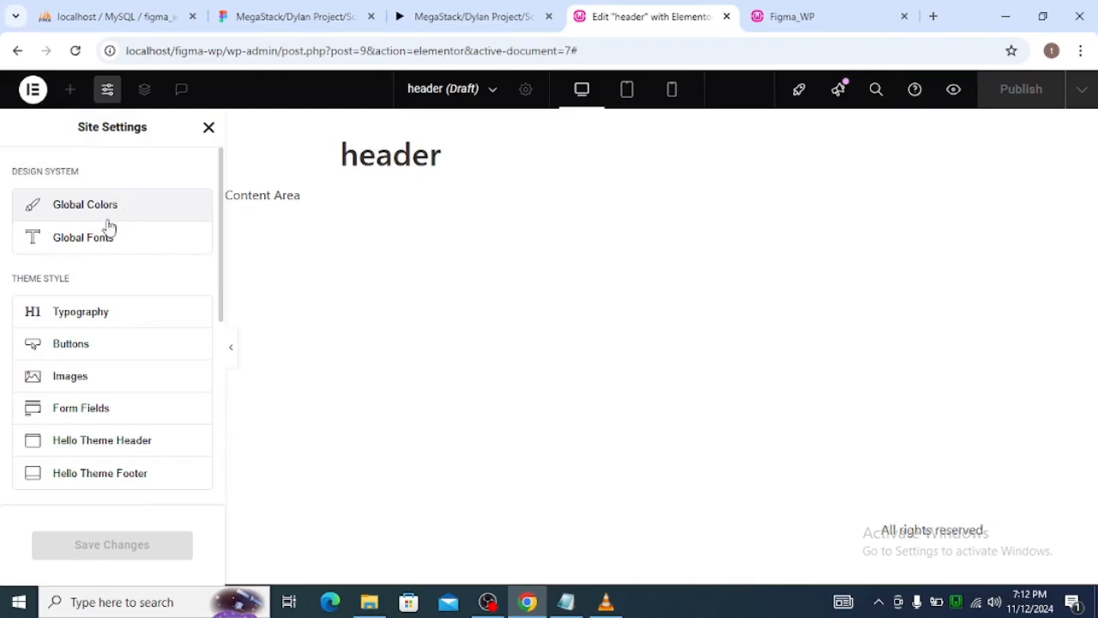
click(115, 212)
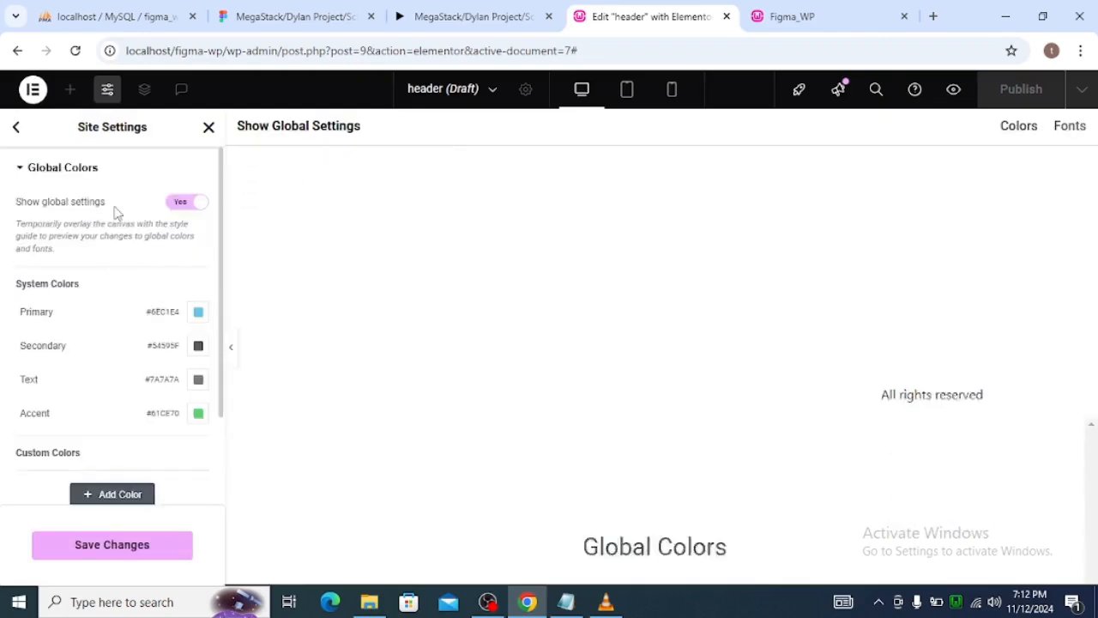
scroll(95, 319, down, 2)
scroll(109, 377, up, 2)
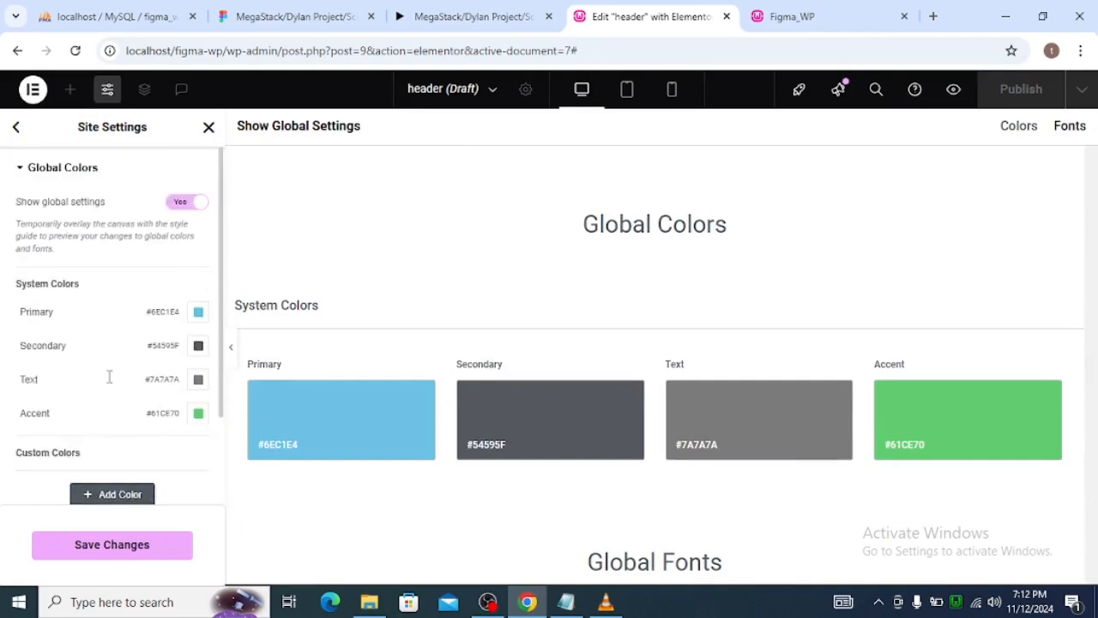
scroll(128, 381, down, 2)
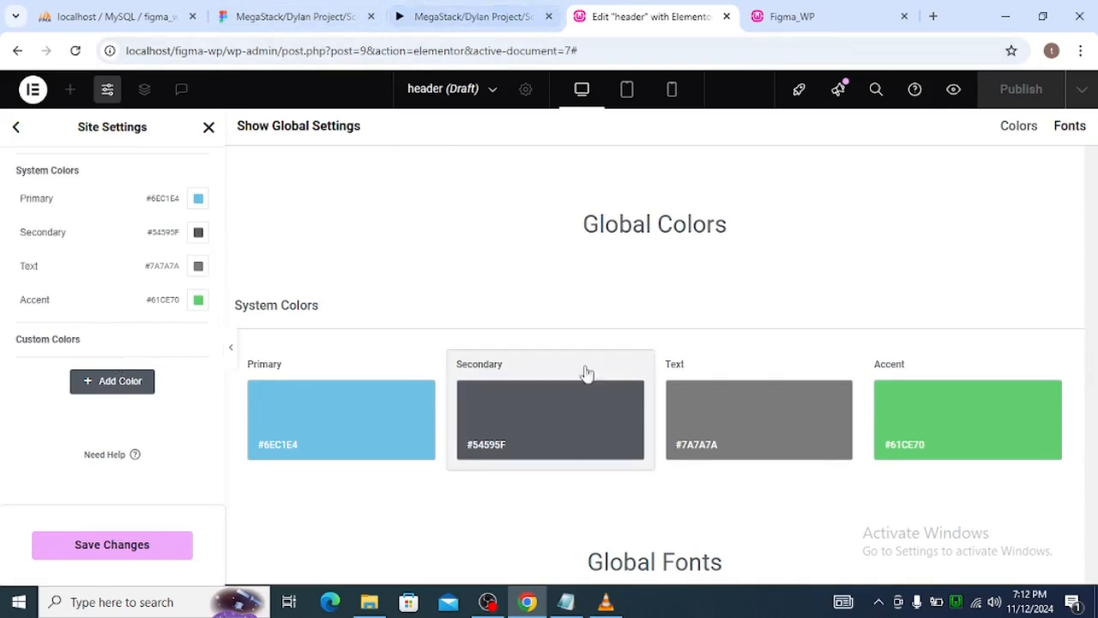
Look through the asset files in the figma_schadtle desktop folder, close it, and return to Chrome.
click(568, 602)
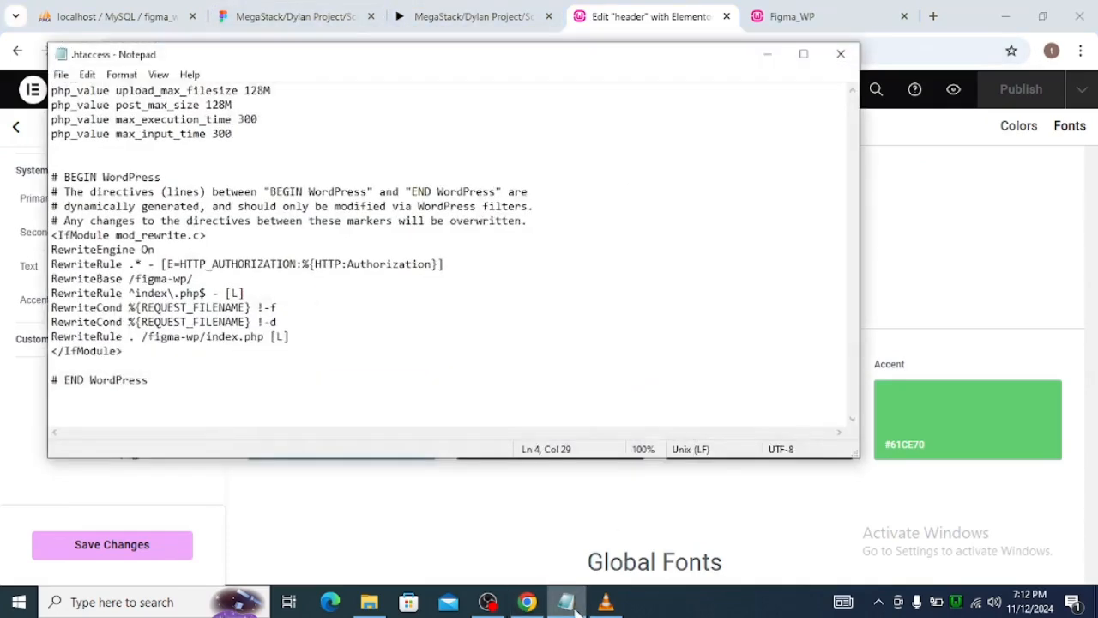
click(575, 606)
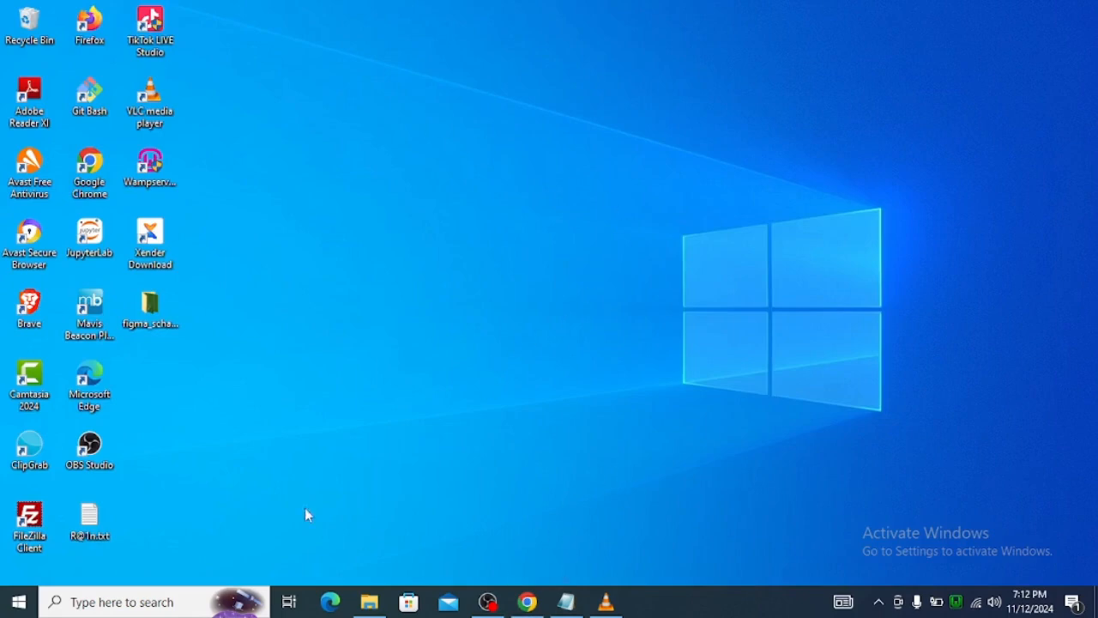
double_click(163, 321)
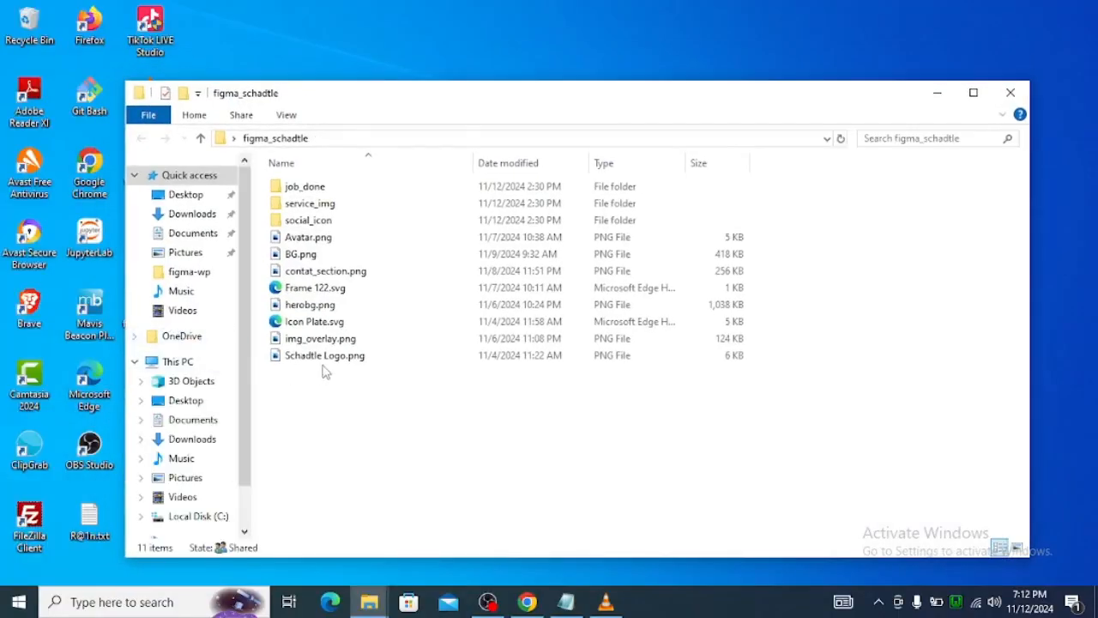
click(1009, 92)
click(529, 602)
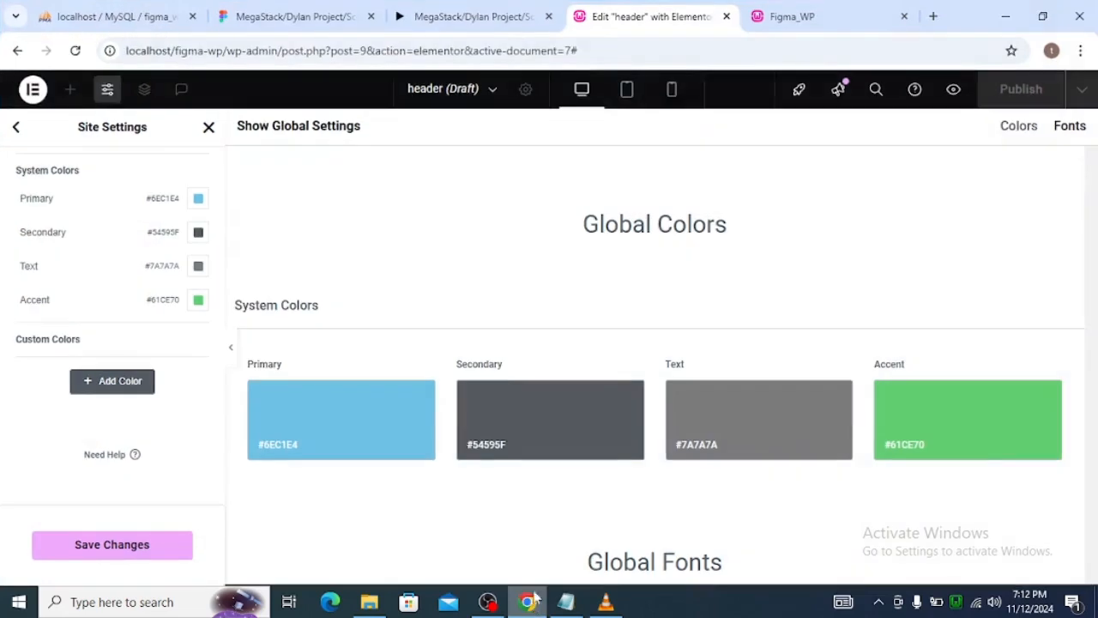
Select the green Nav-Notification bar of the Home frame in the Figma design and copy its hex color #315C1E.
click(334, 10)
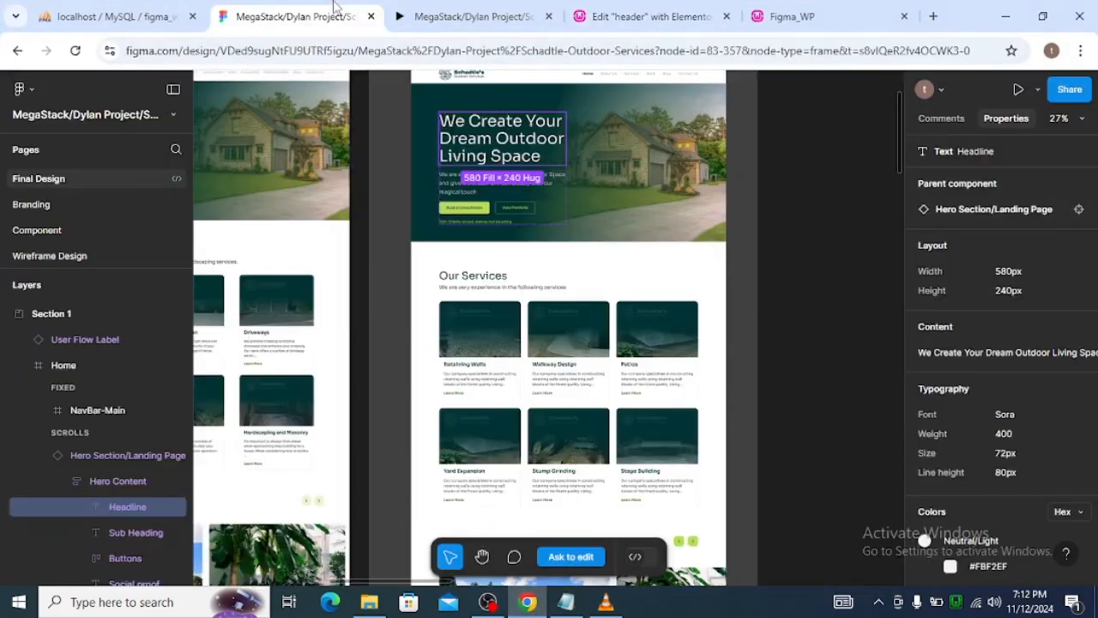
scroll(589, 240, up, 4)
scroll(541, 211, up, 3)
scroll(541, 211, up, 1)
click(519, 232)
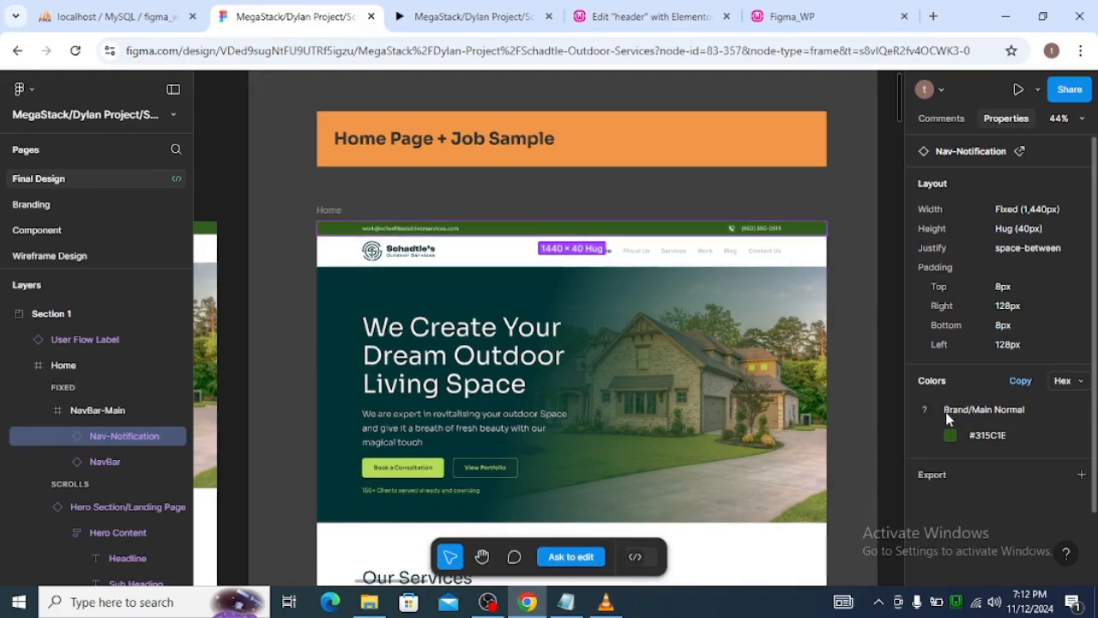
click(985, 431)
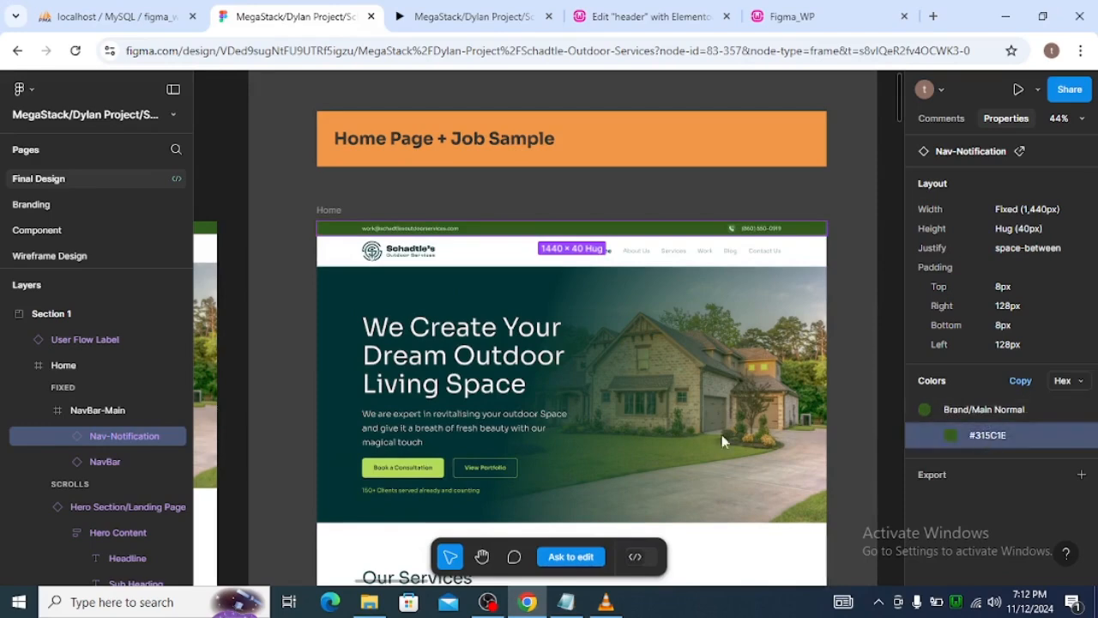
Add a custom global color in Elementor and set it to the copied value #315C1E.
click(643, 16)
scroll(85, 265, up, 2)
scroll(110, 355, down, 2)
click(116, 380)
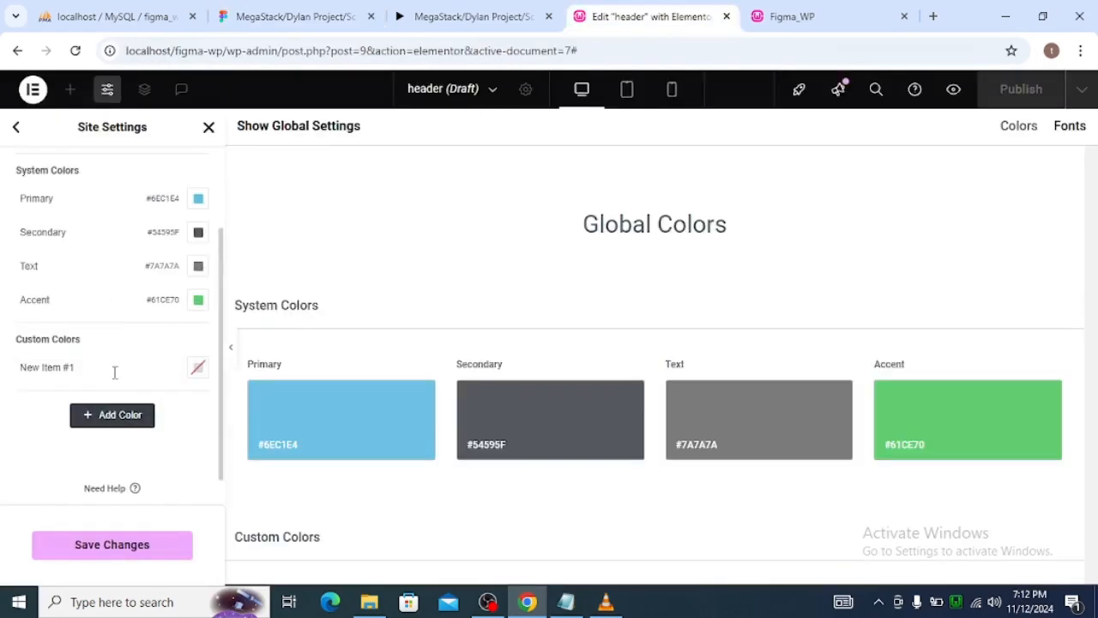
click(197, 367)
triple_click(169, 330)
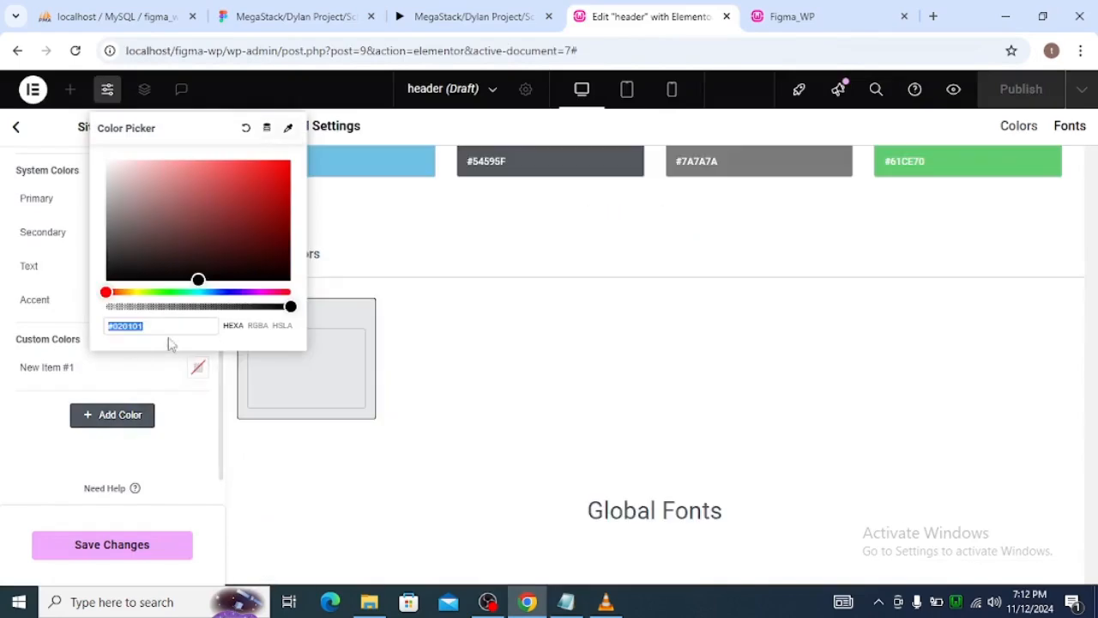
key(ctrl+v)
Check the green color's style name in Figma and rename the new custom color as brand_main.
click(90, 365)
triple_click(91, 366)
click(495, 16)
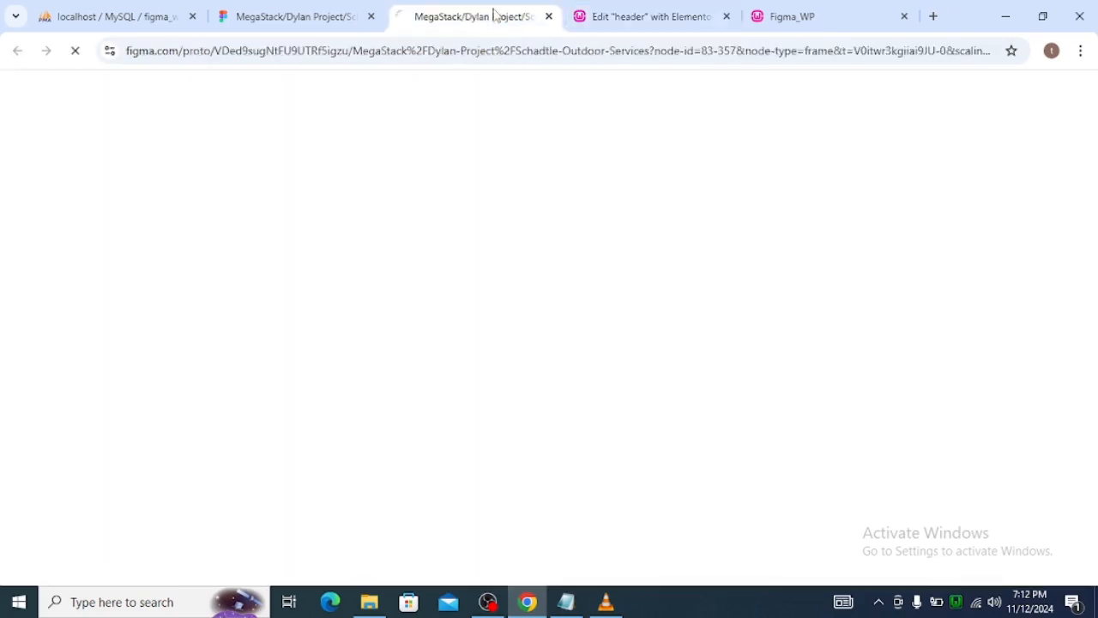
click(321, 26)
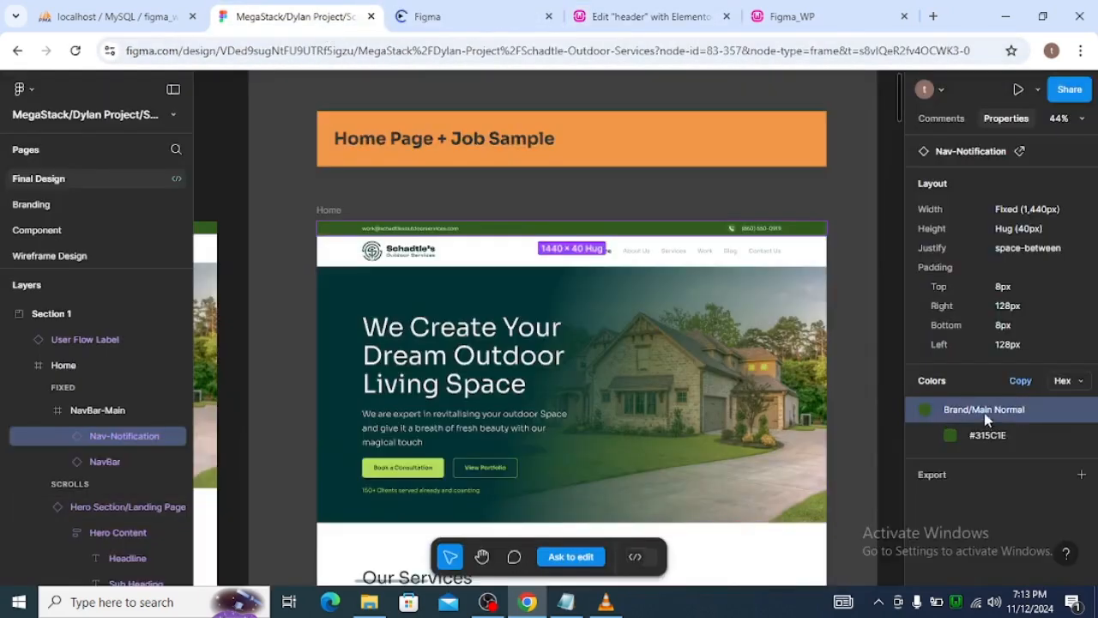
click(631, 16)
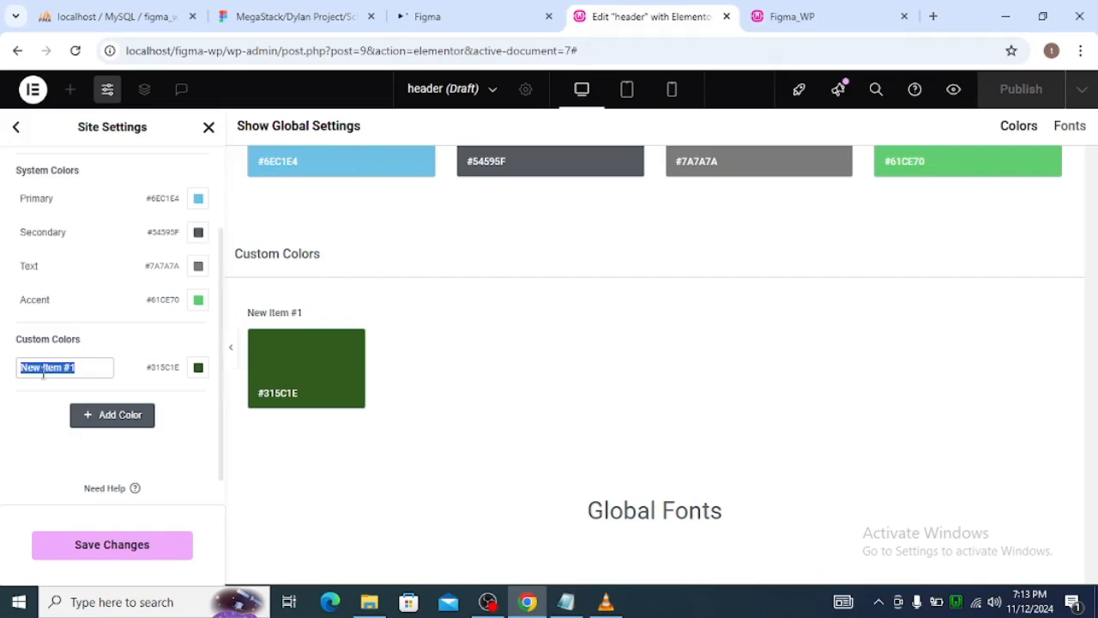
text(Brand)
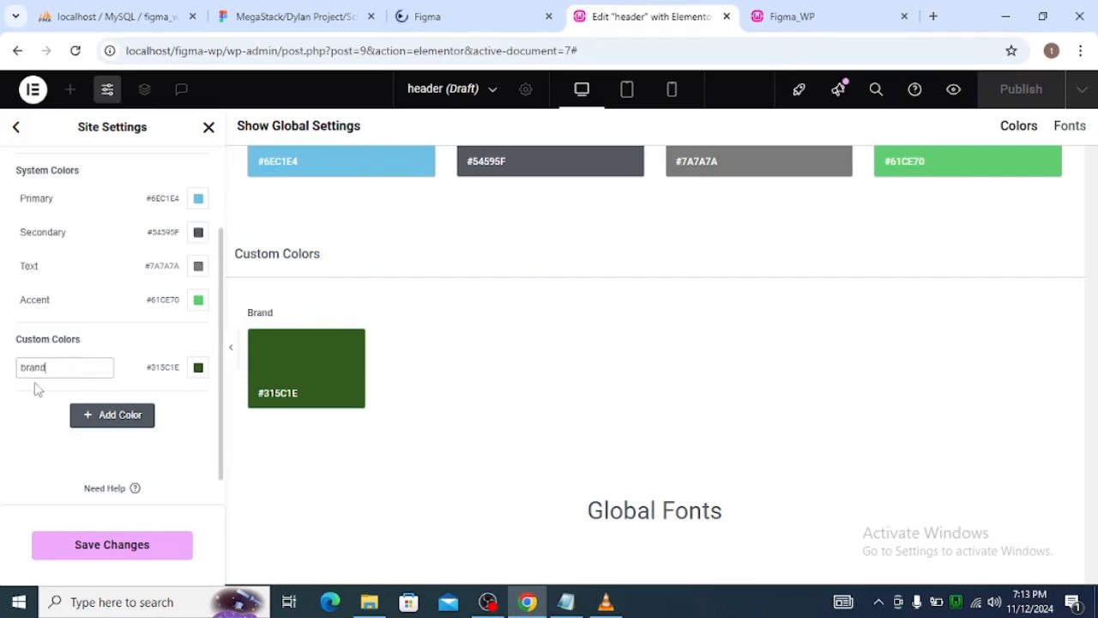
text(_main)
click(178, 421)
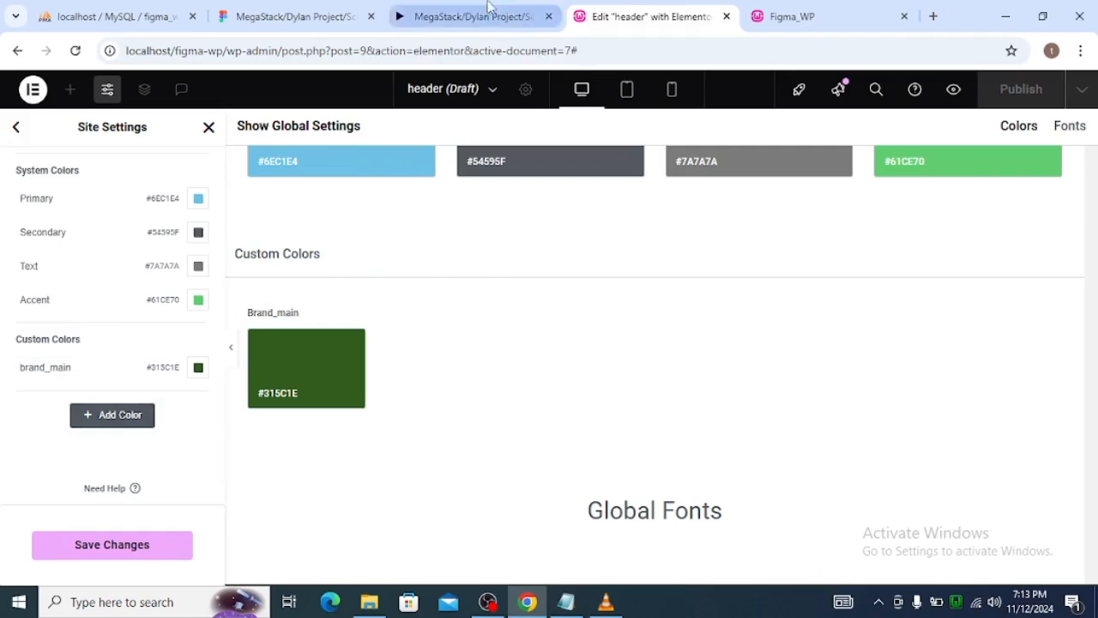
Select the About Us nav link text in the Figma design and examine its opacity, typography and color properties.
click(459, 16)
click(299, 19)
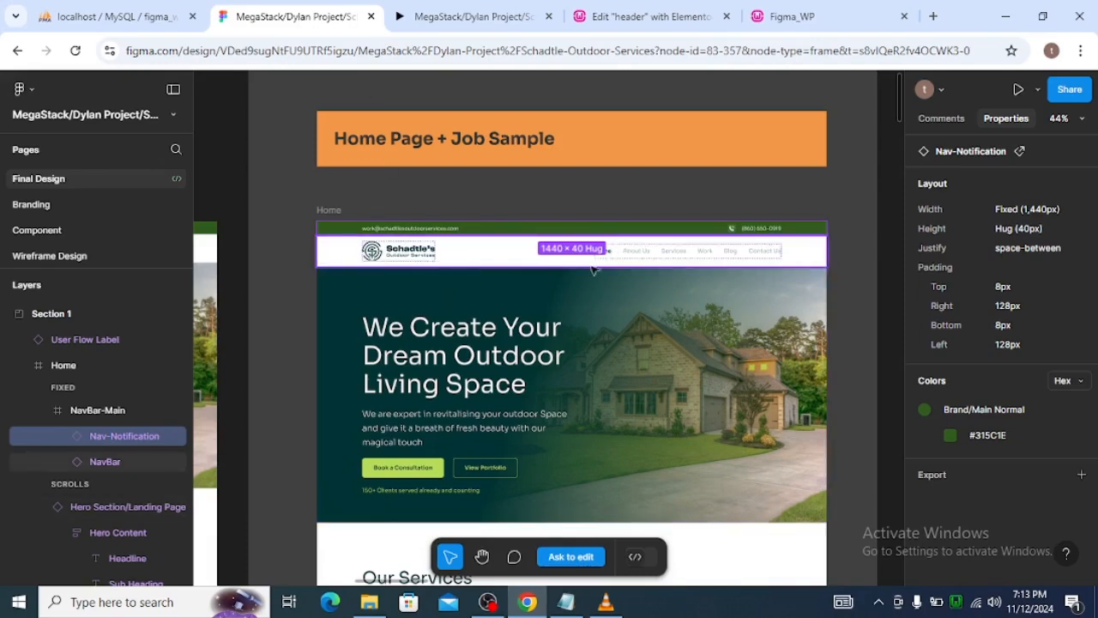
click(637, 254)
click(637, 253)
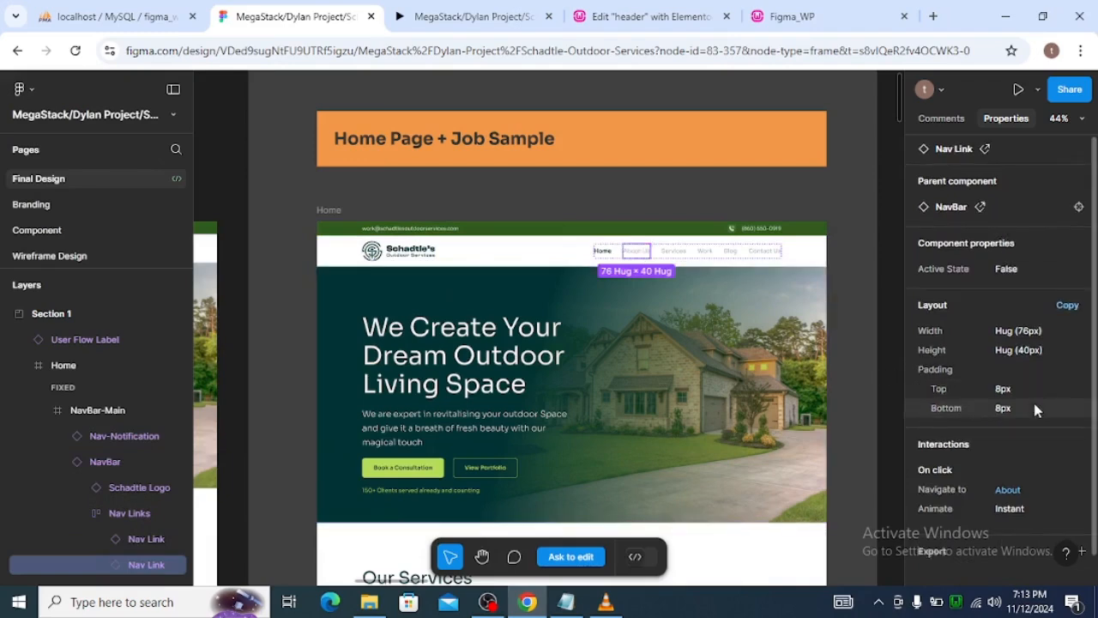
scroll(1032, 399, down, 1)
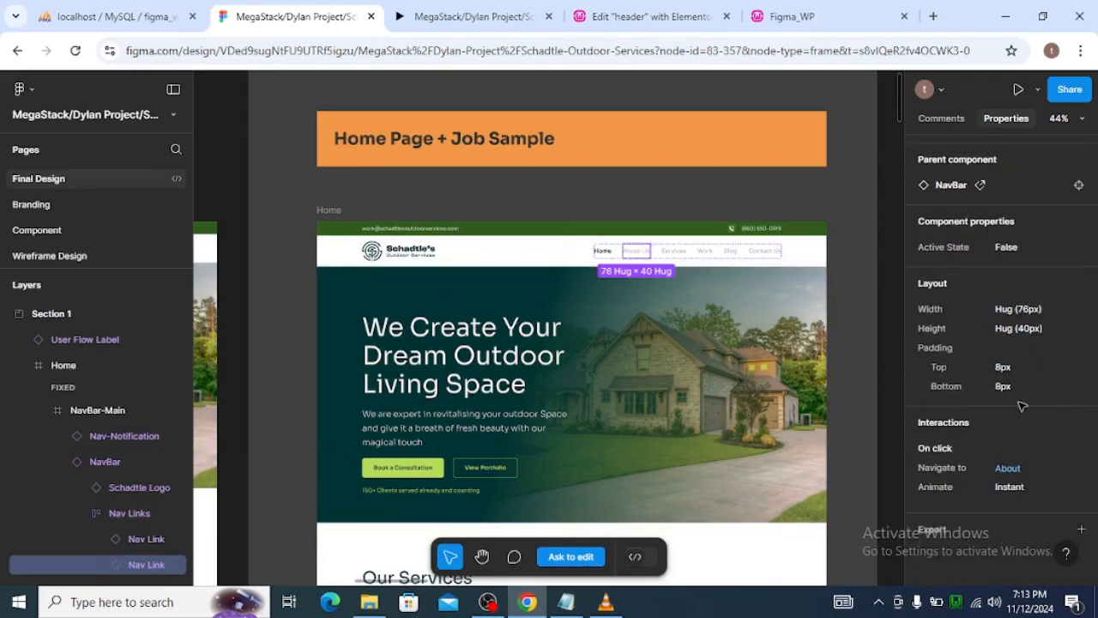
scroll(1010, 412, up, 1)
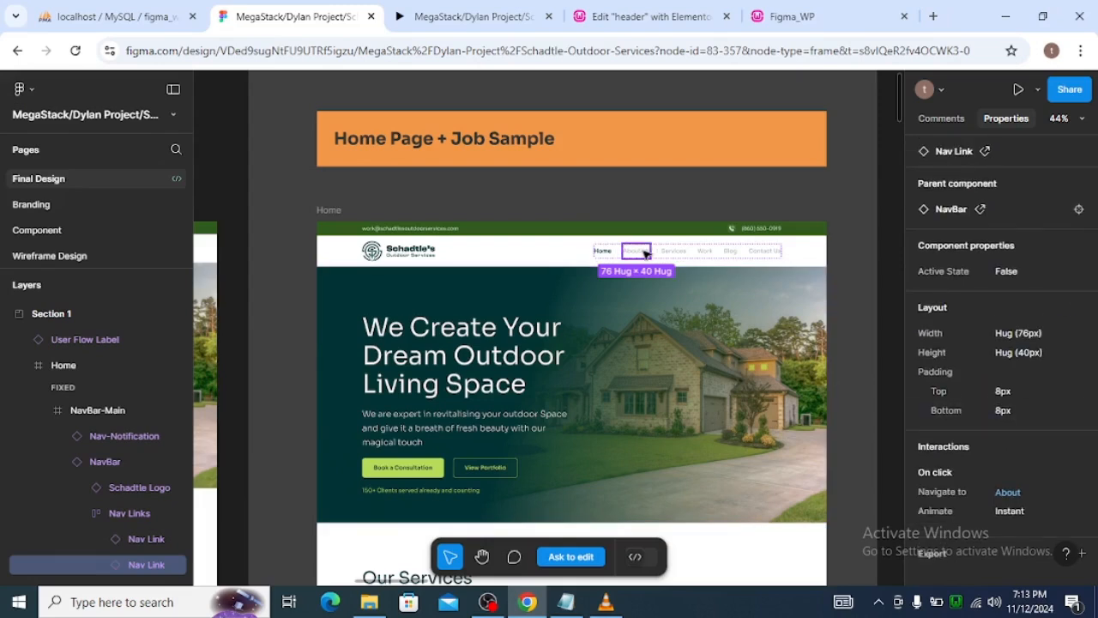
double_click(646, 254)
scroll(970, 399, down, 3)
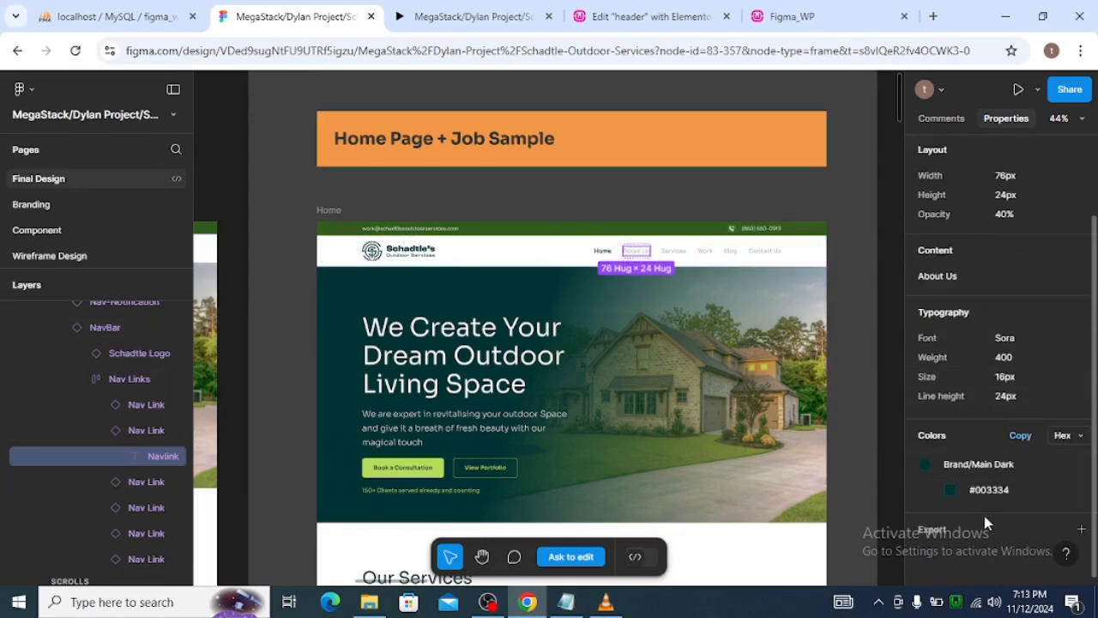
scroll(968, 404, up, 2)
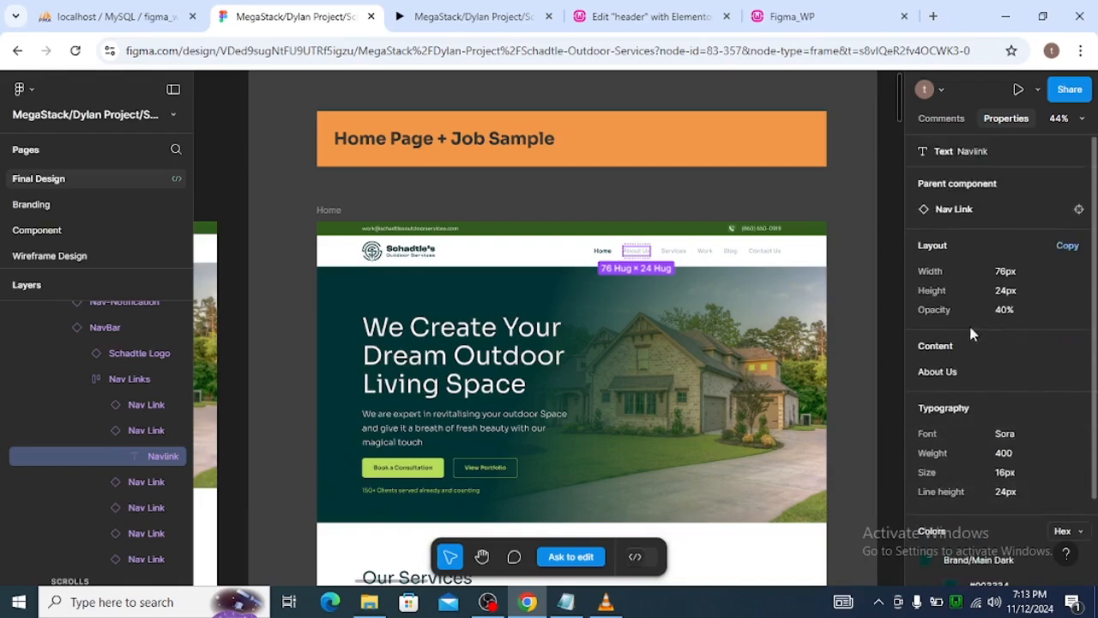
scroll(986, 493, down, 2)
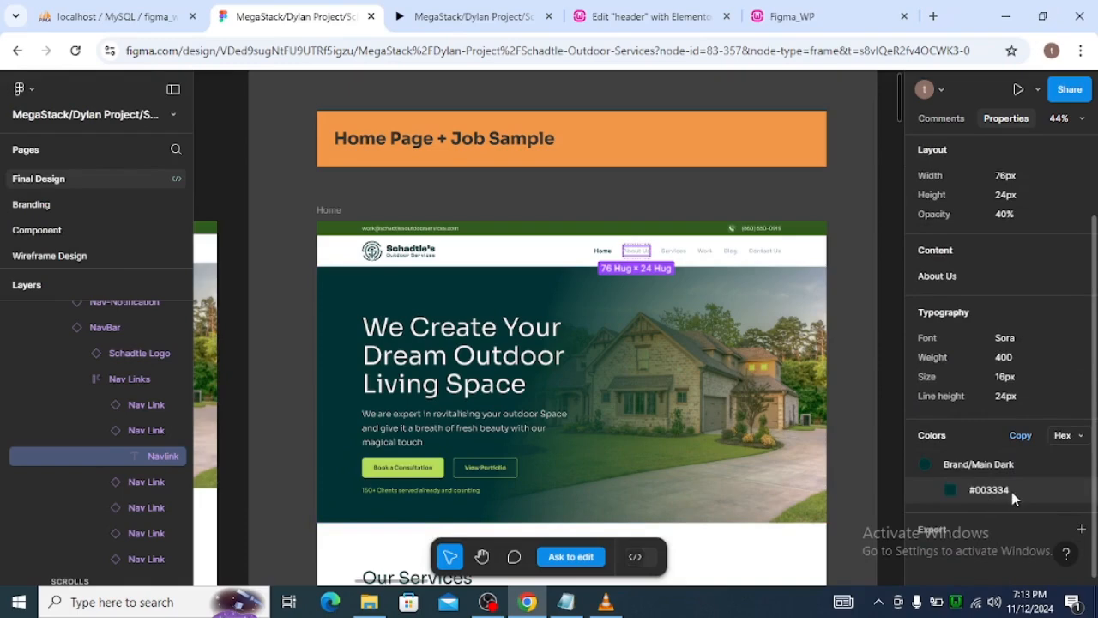
scroll(1004, 489, up, 2)
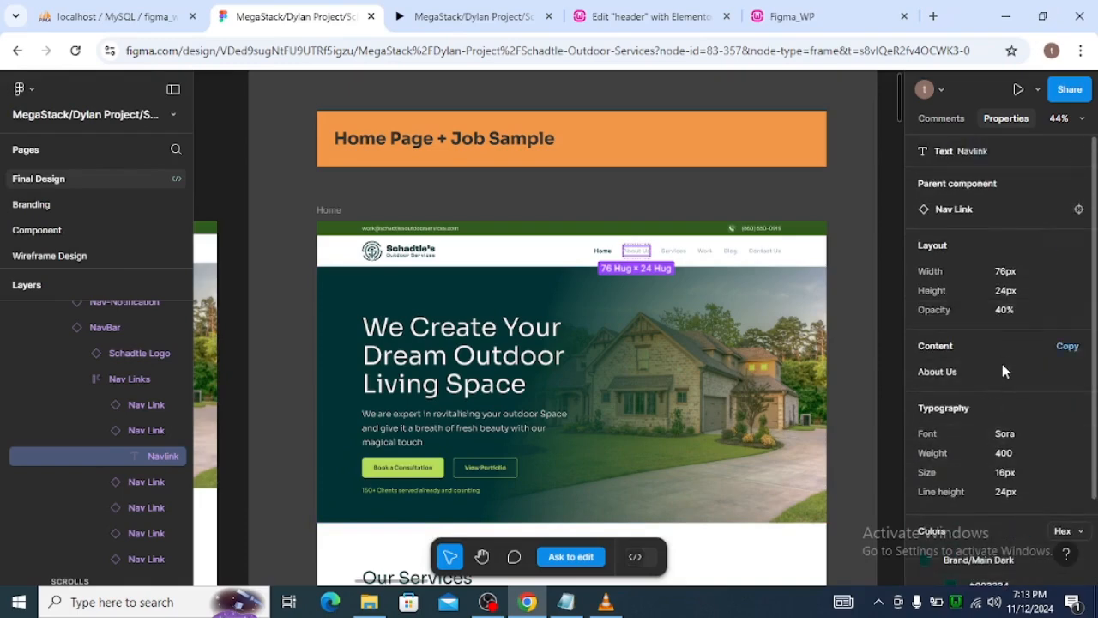
scroll(1002, 368, down, 2)
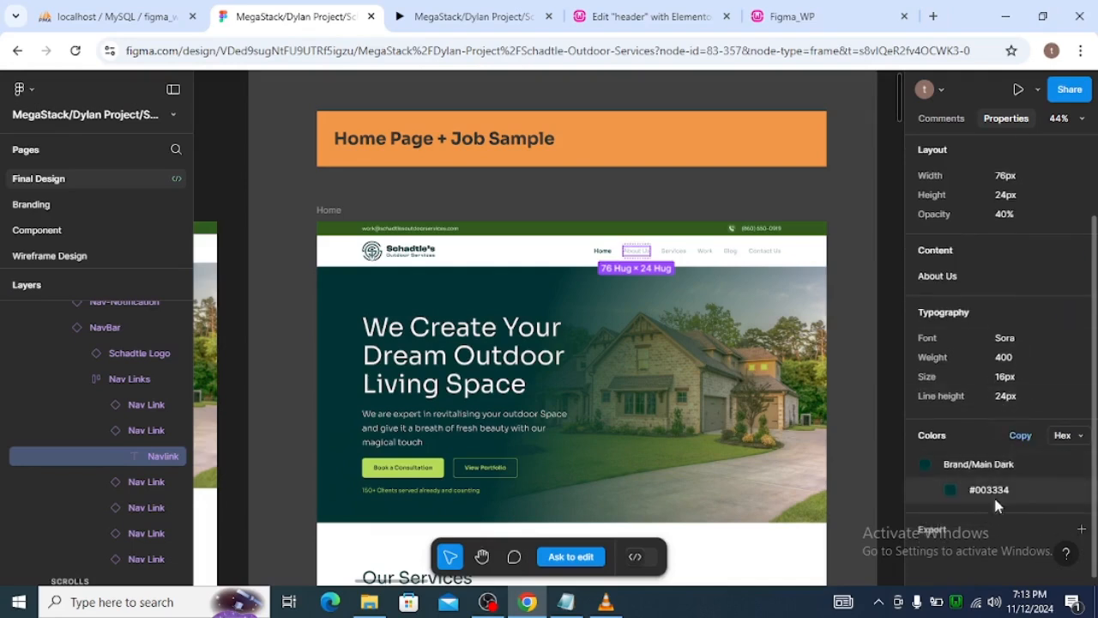
Switch the nav link's color format to RGB and copy its Brand/Main Dark color value.
click(1062, 436)
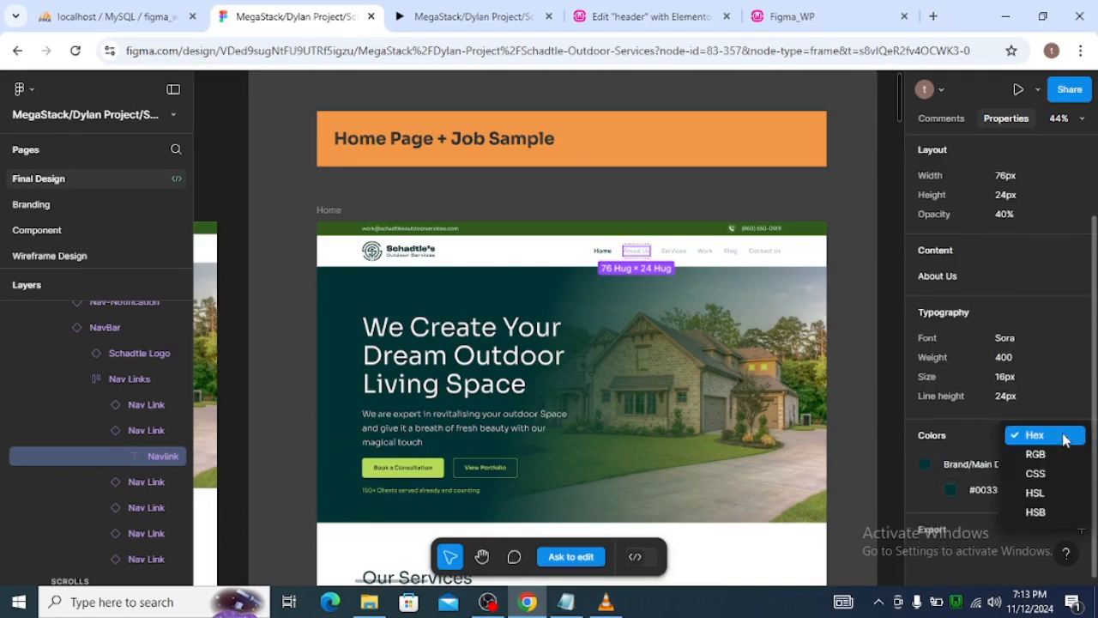
click(1042, 452)
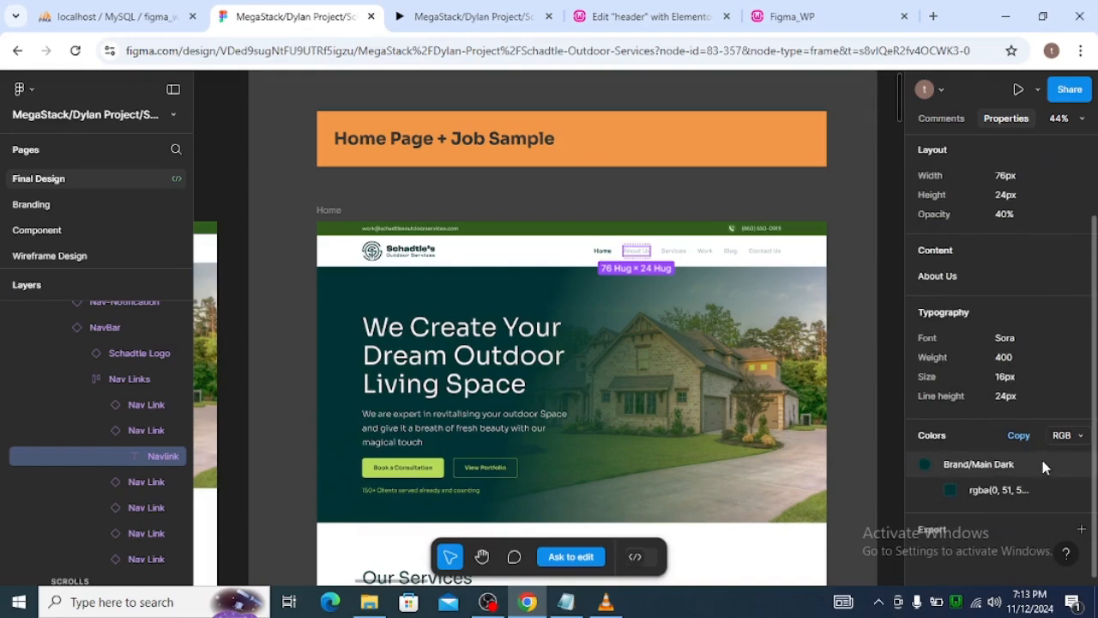
click(1013, 494)
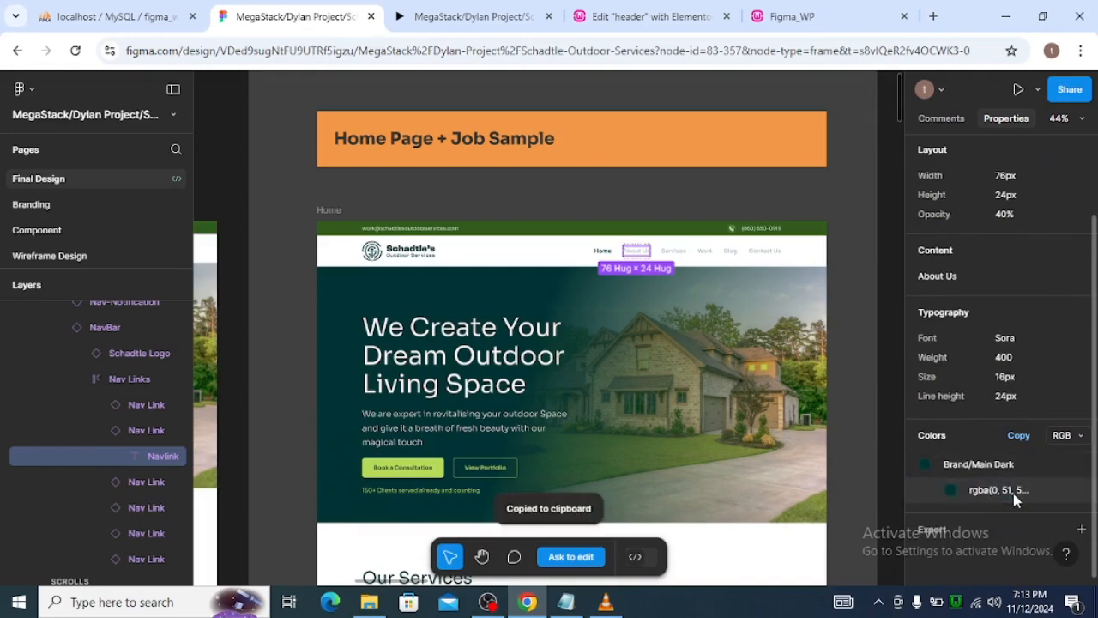
Add a second custom global color in Elementor and set it to rgba(0, 51, 52, 1).
click(463, 16)
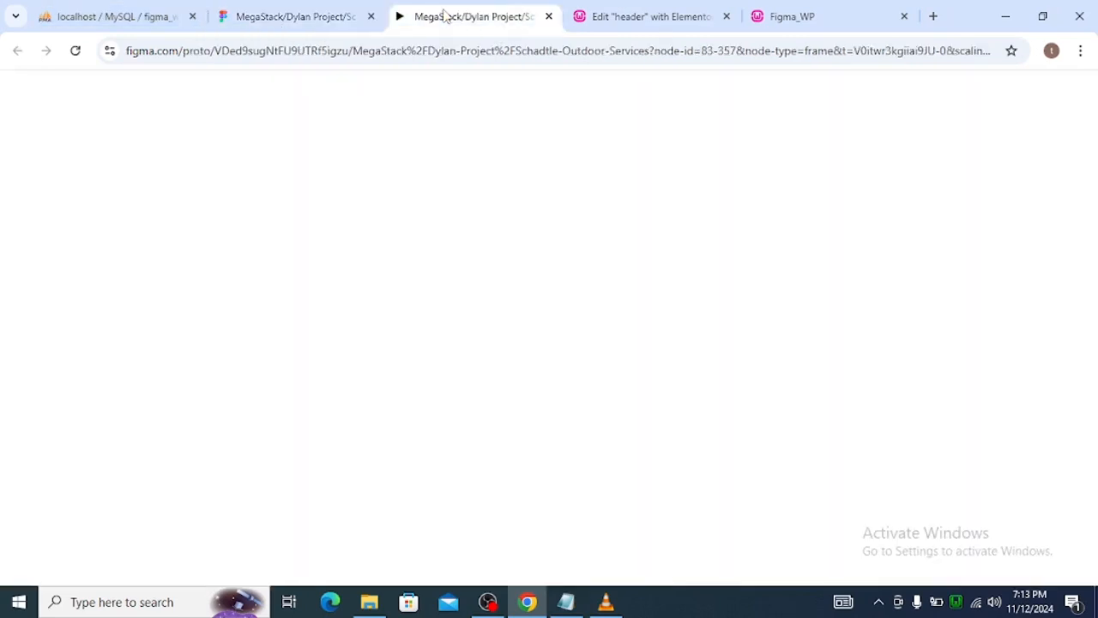
click(652, 15)
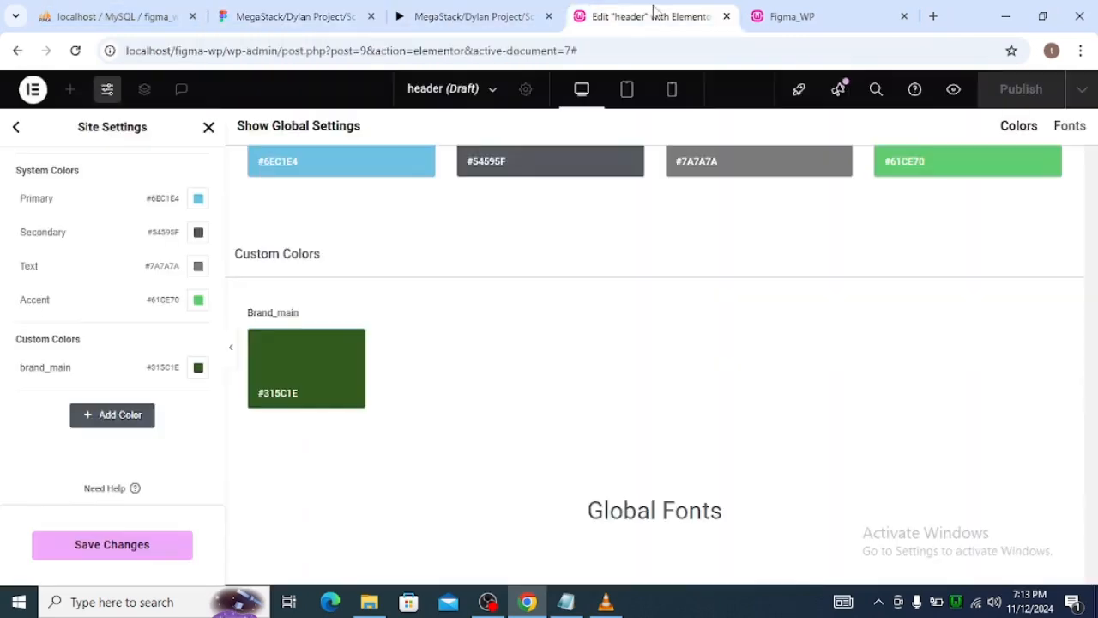
click(114, 417)
click(192, 404)
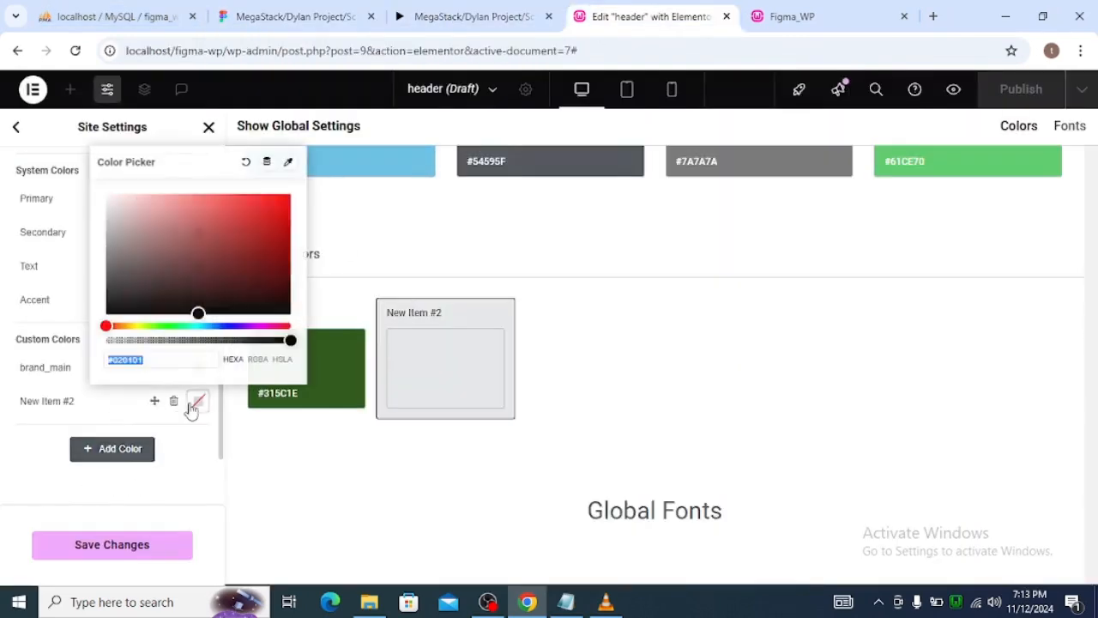
key(ctrl+v)
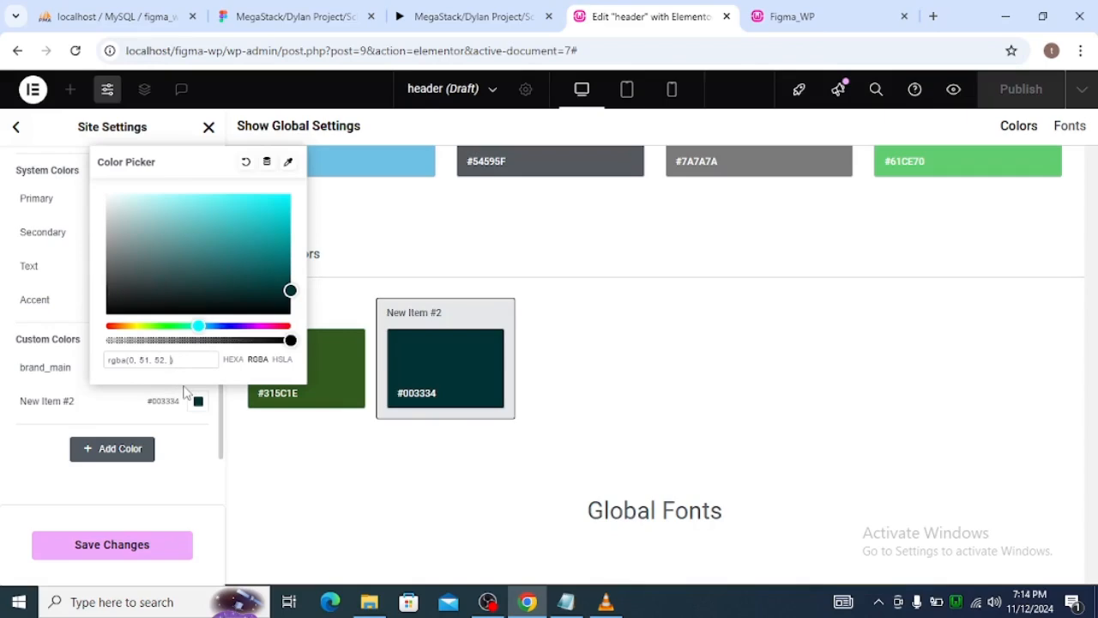
Change the alpha of the second custom global color to 0.4.
text(0)
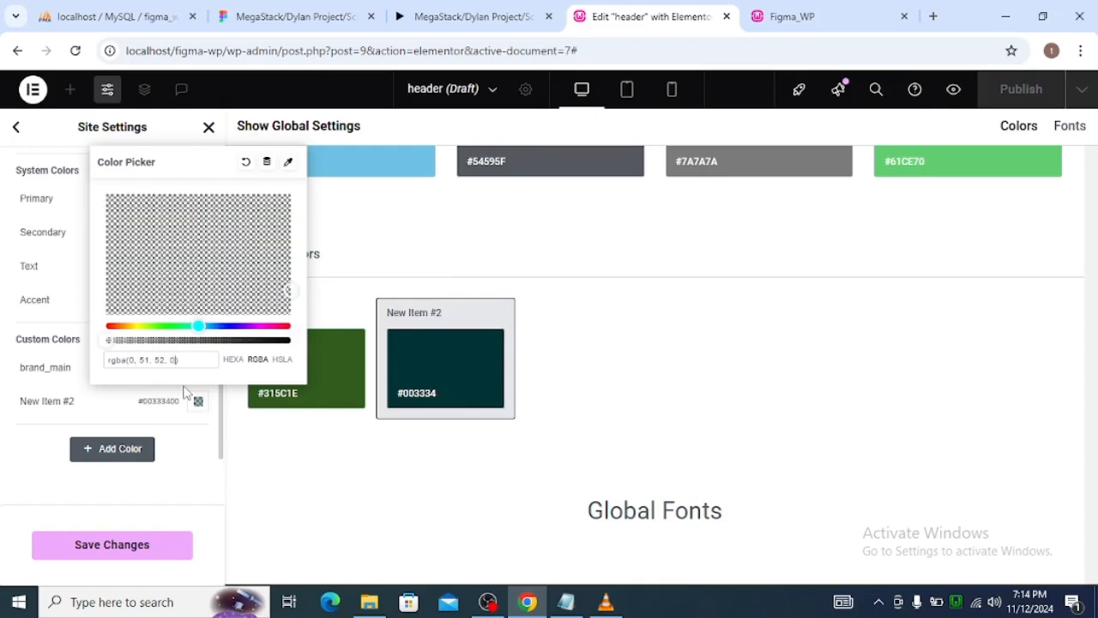
text(.4)
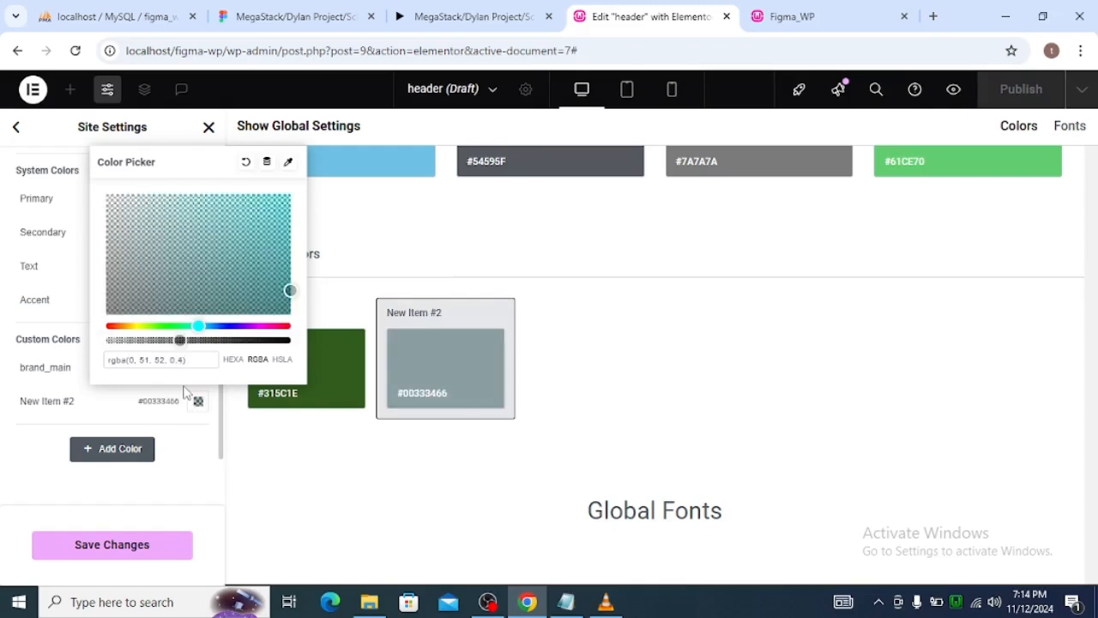
click(80, 368)
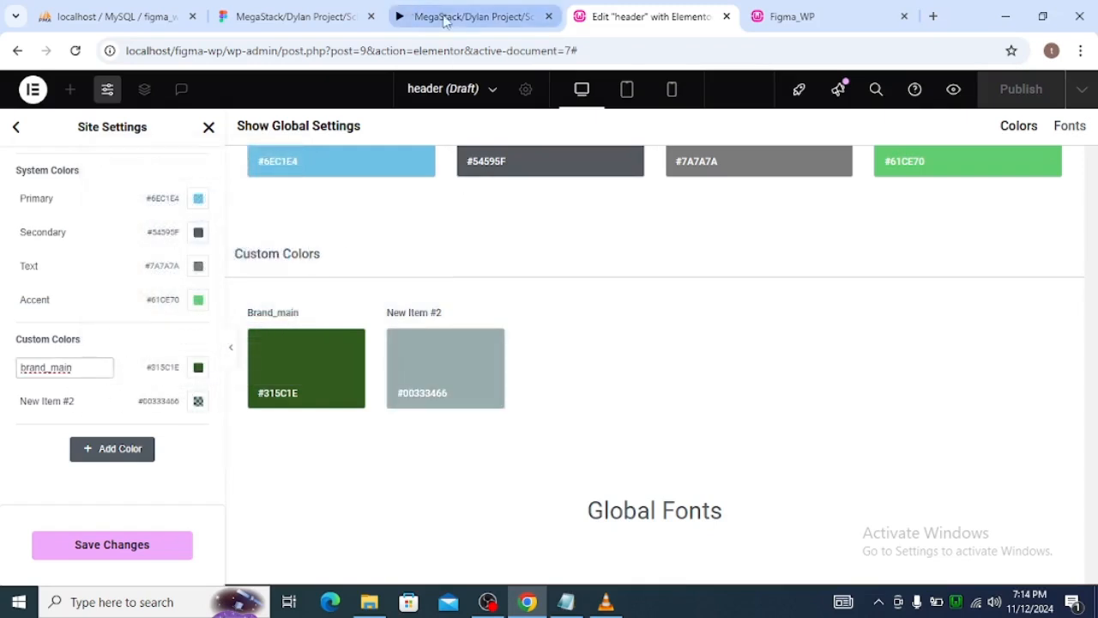
Check the nav link color's style name in Figma and rename the second custom color in Elementor as brand_main_dark.
click(347, 16)
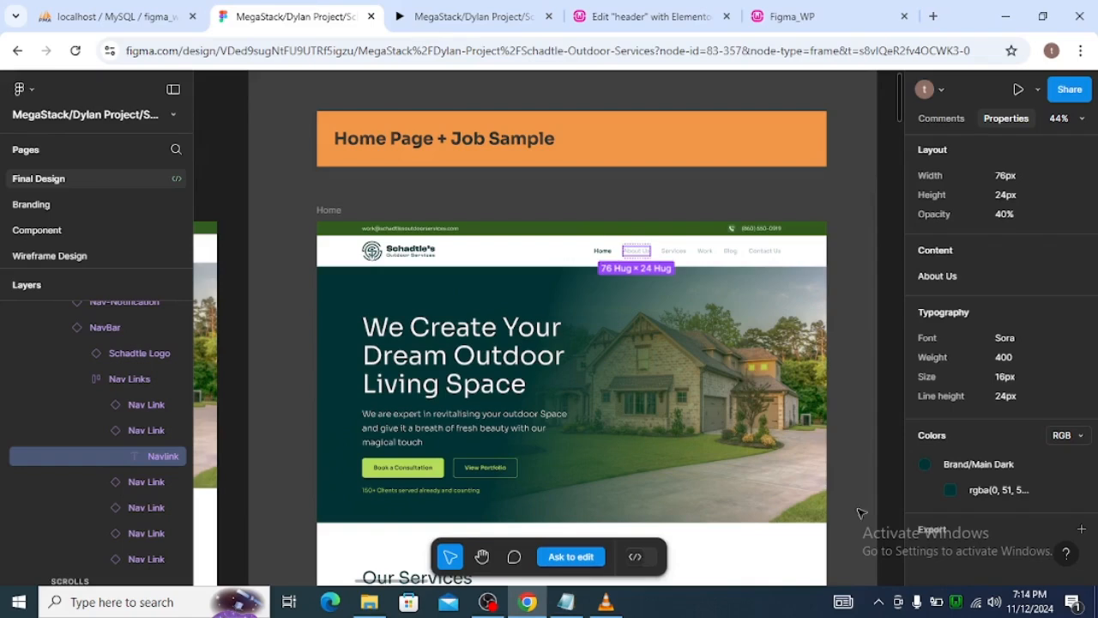
click(999, 466)
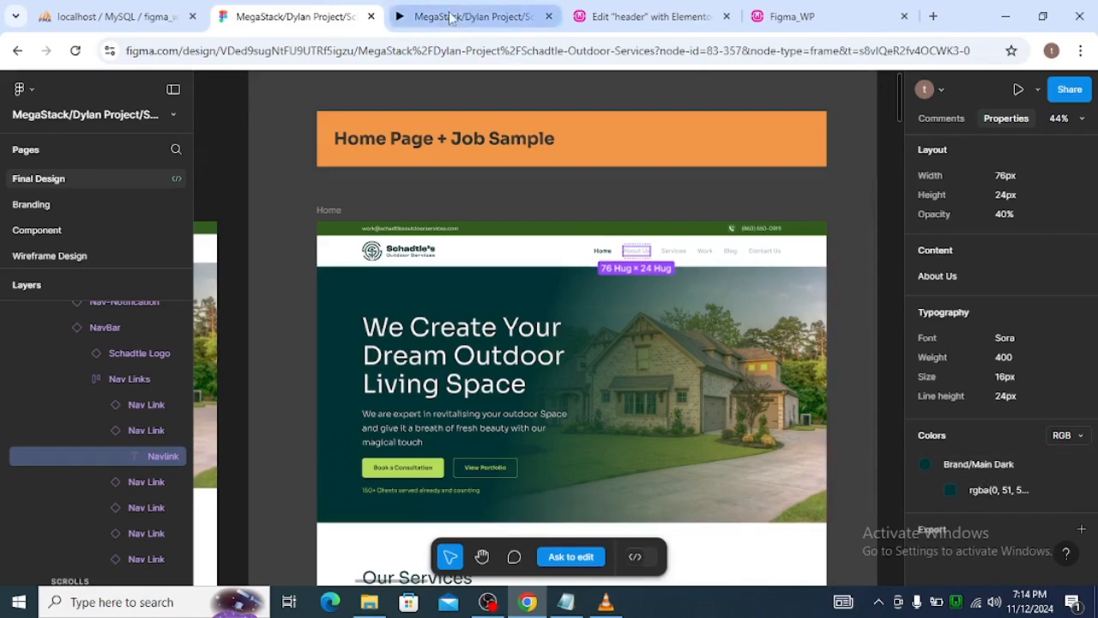
click(610, 25)
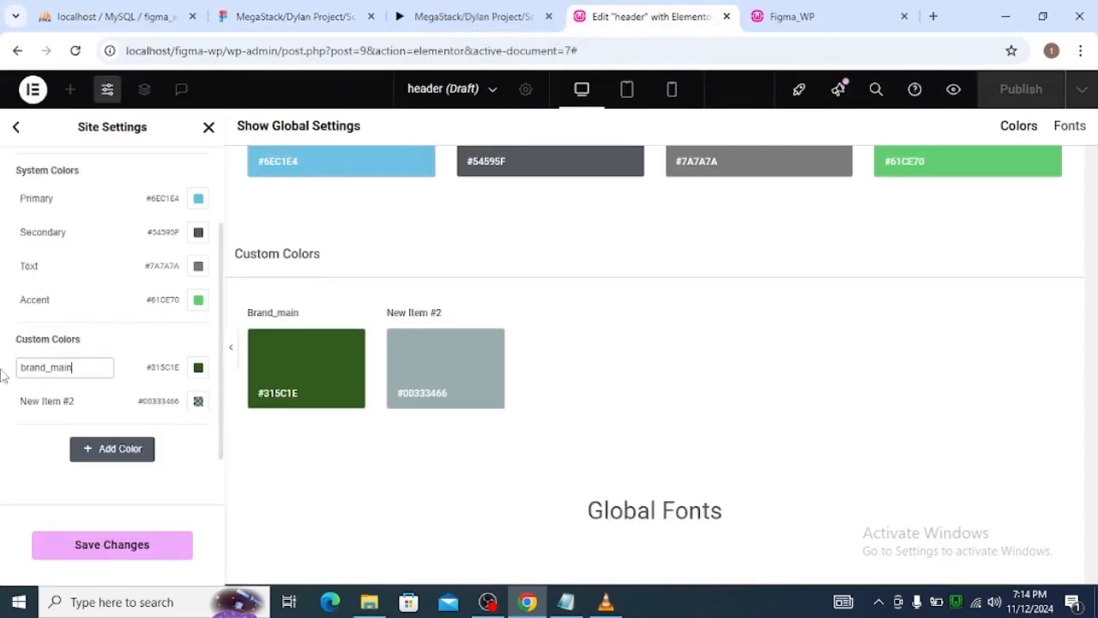
click(90, 399)
triple_click(91, 400)
text(brand_main_dark)
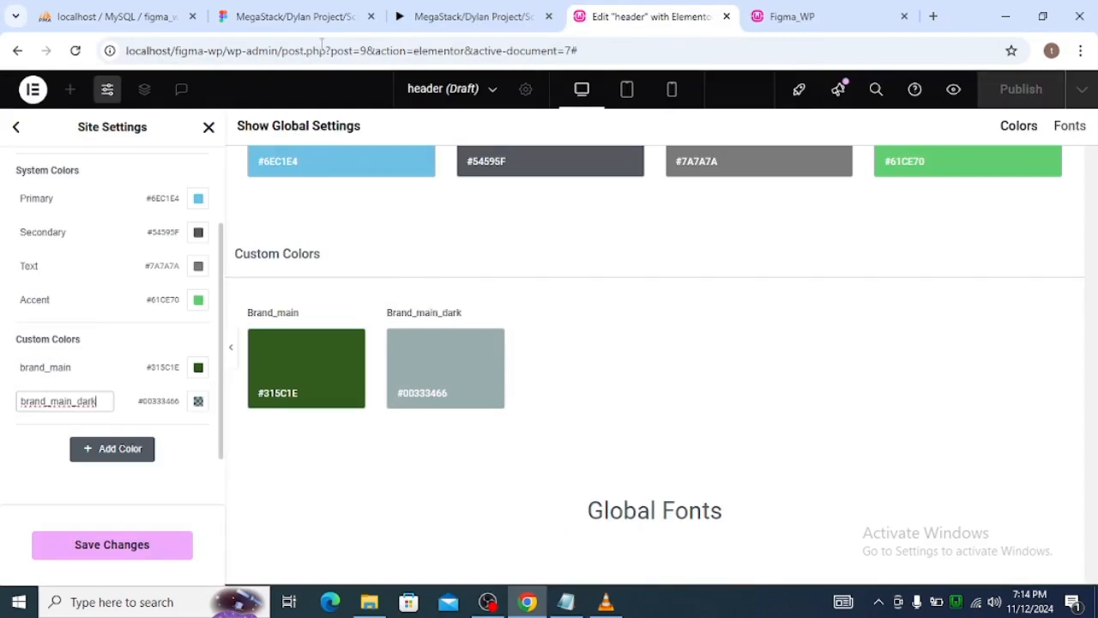
Select the email text in the Figma design's notification bar and copy its Neutral/White RGB color value.
click(296, 17)
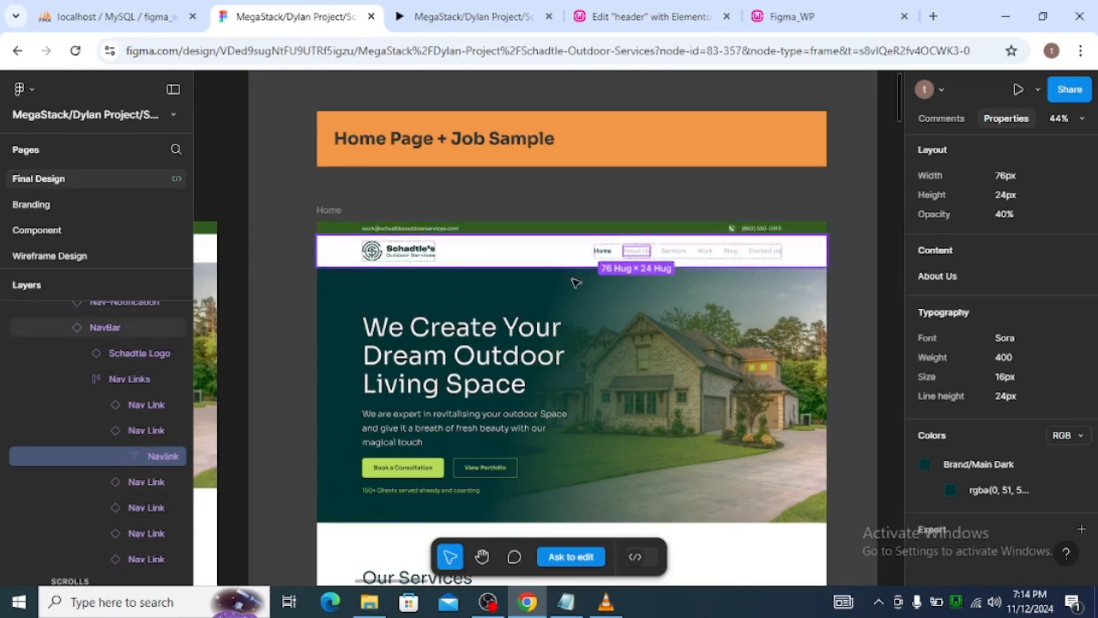
click(428, 229)
double_click(428, 229)
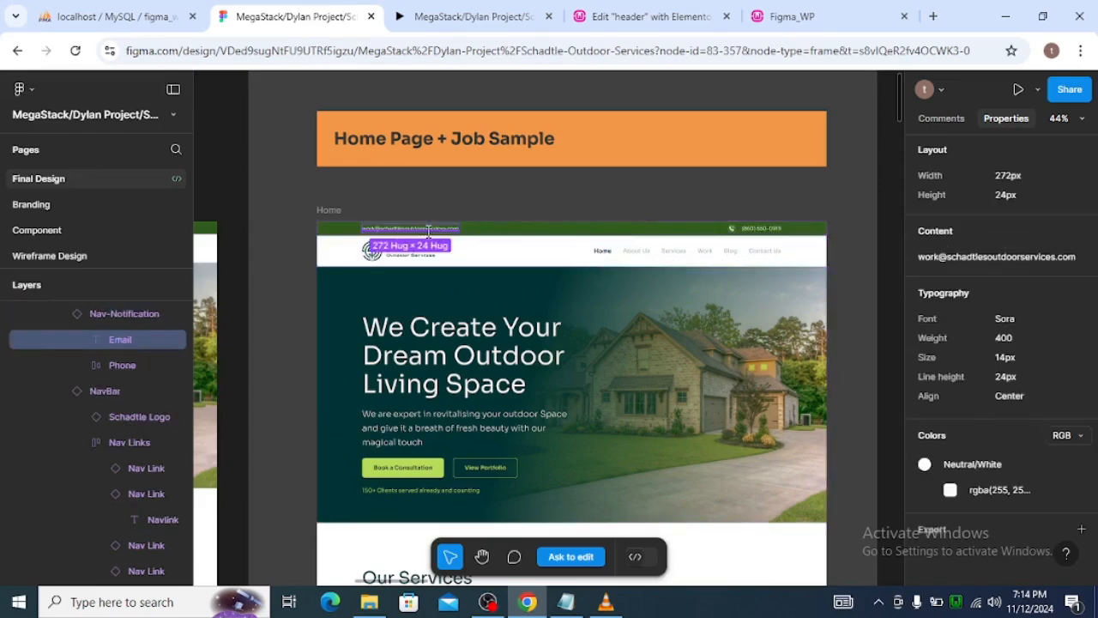
click(1002, 491)
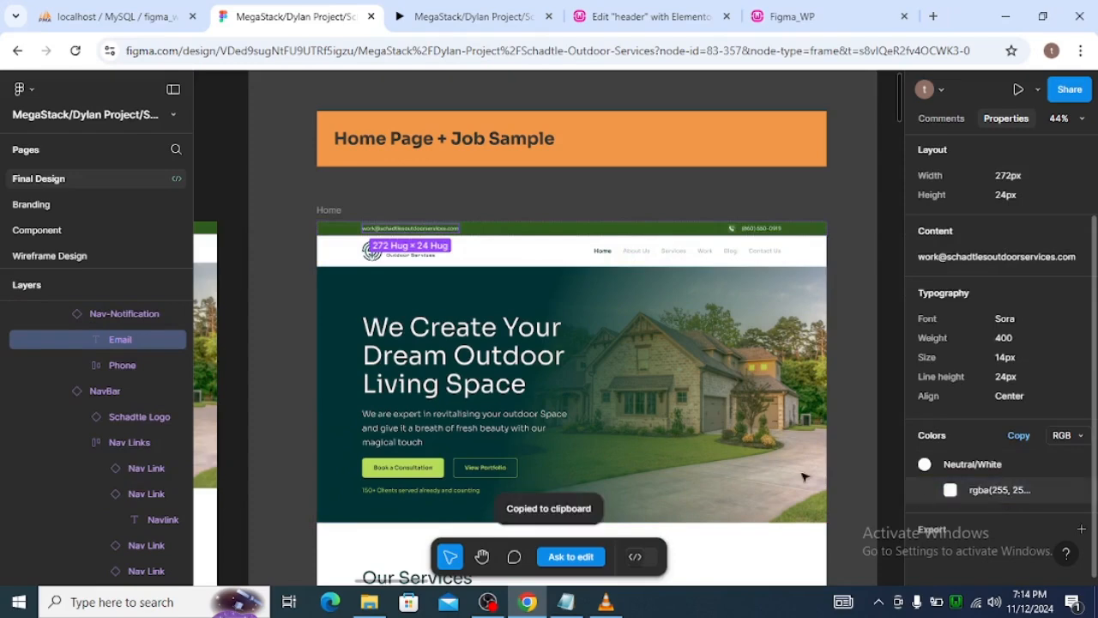
Add a third custom global color in Elementor, set it to rgba(255, 255, 255, 1) and name it global_white.
click(580, 24)
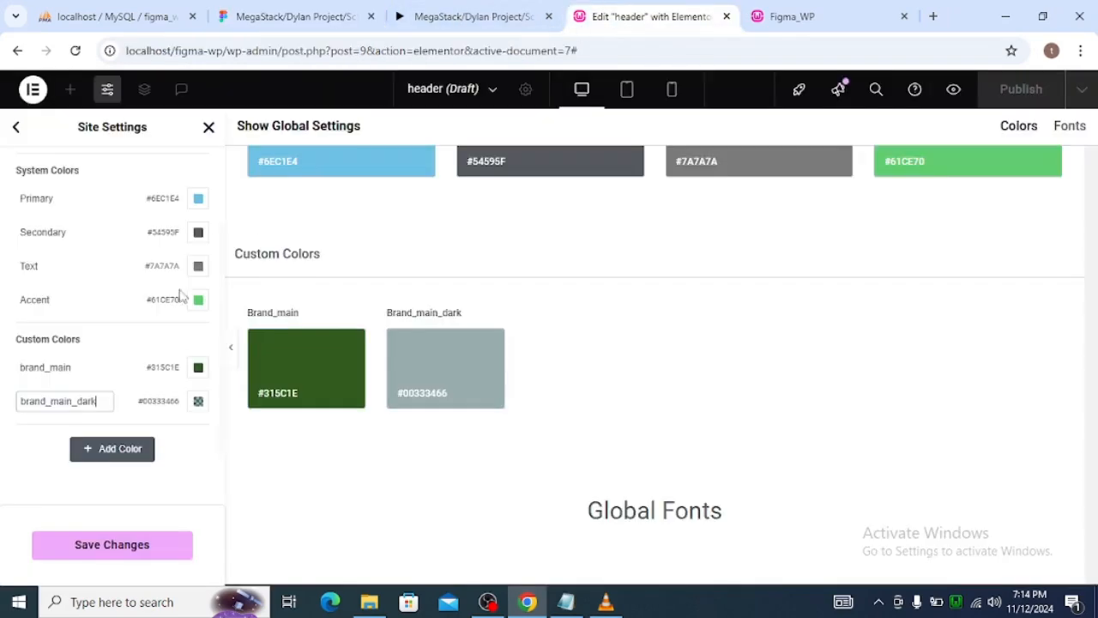
click(150, 448)
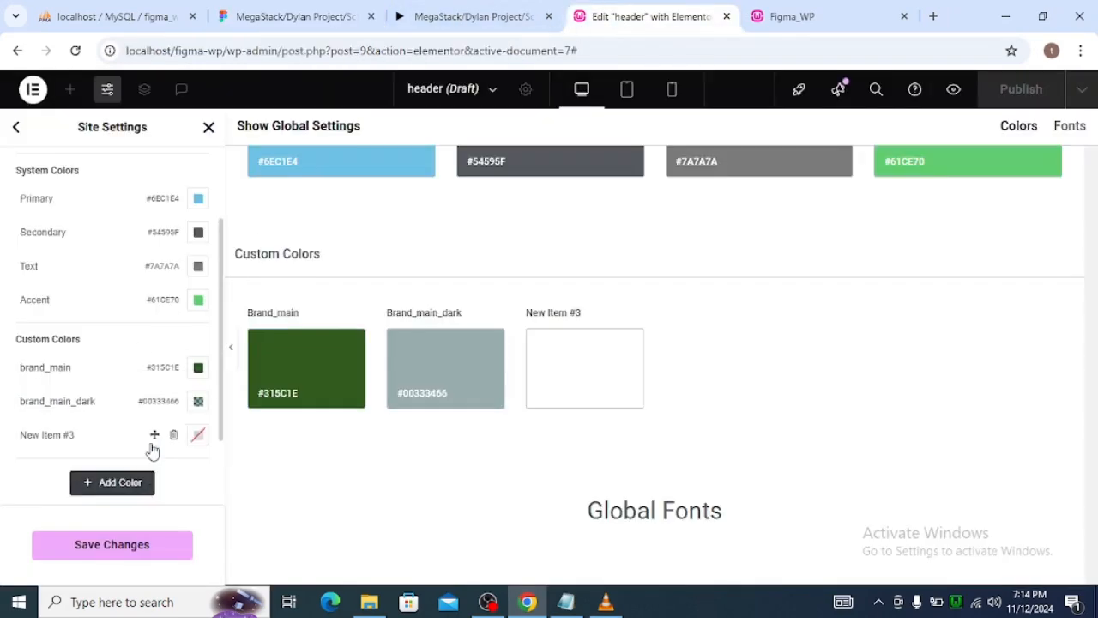
click(196, 435)
click(226, 397)
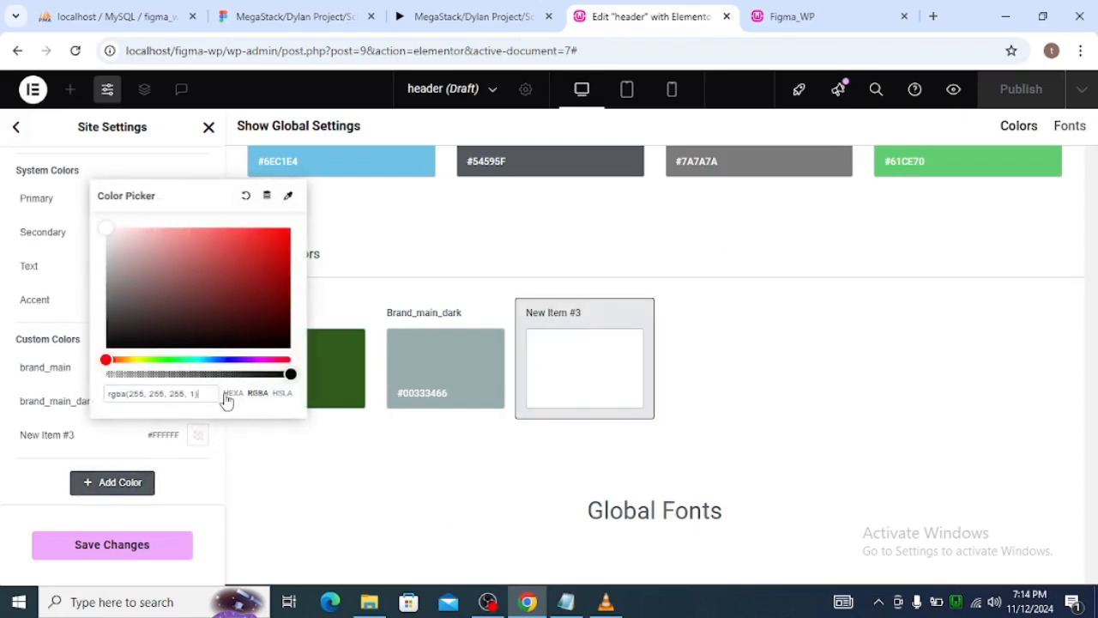
click(74, 435)
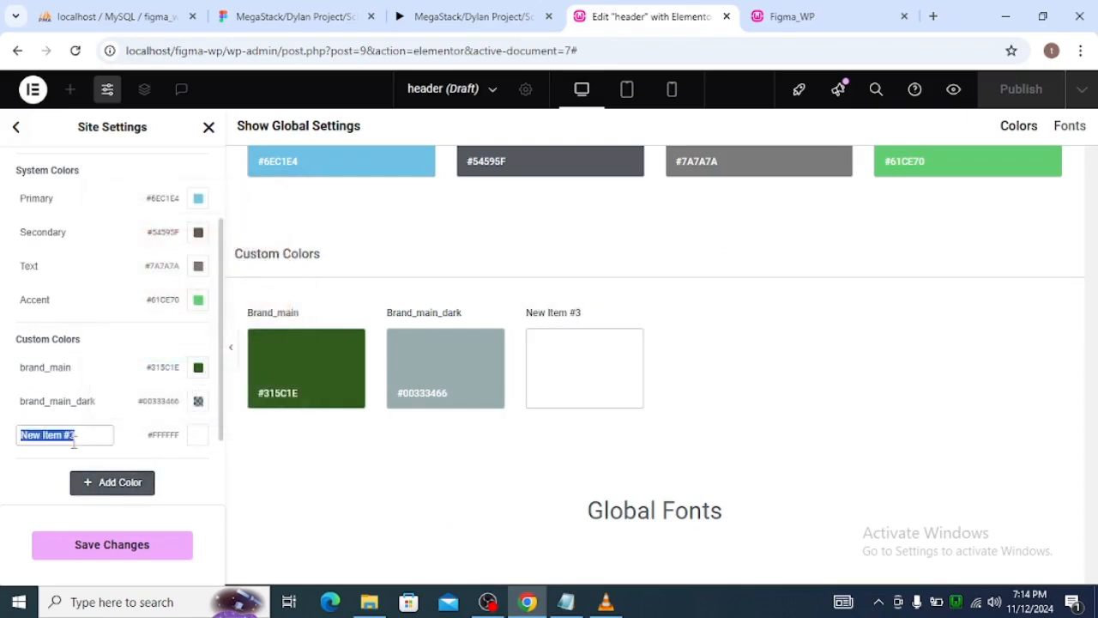
text(global_white)
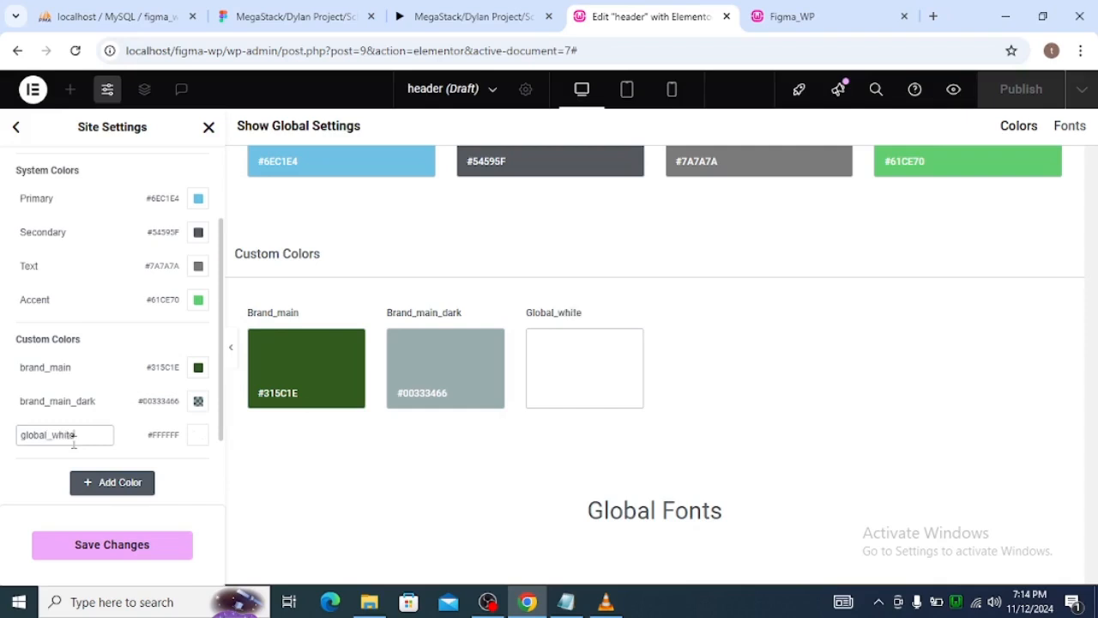
Select the Book a Consultation button in the hero section of the Figma design, including its background rather than only its label.
click(455, 16)
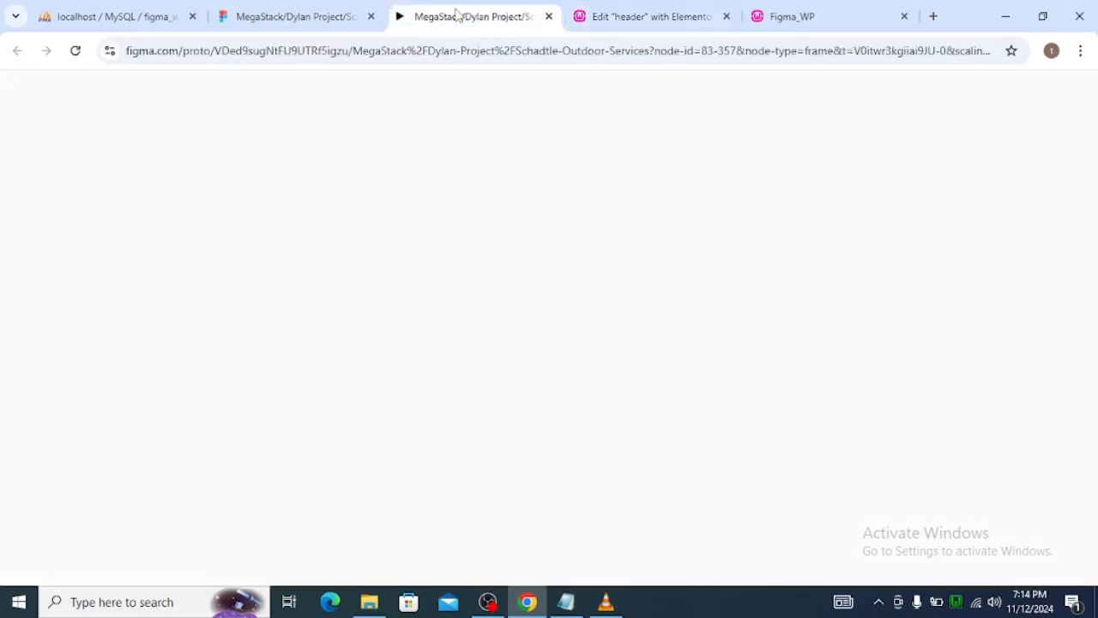
click(325, 8)
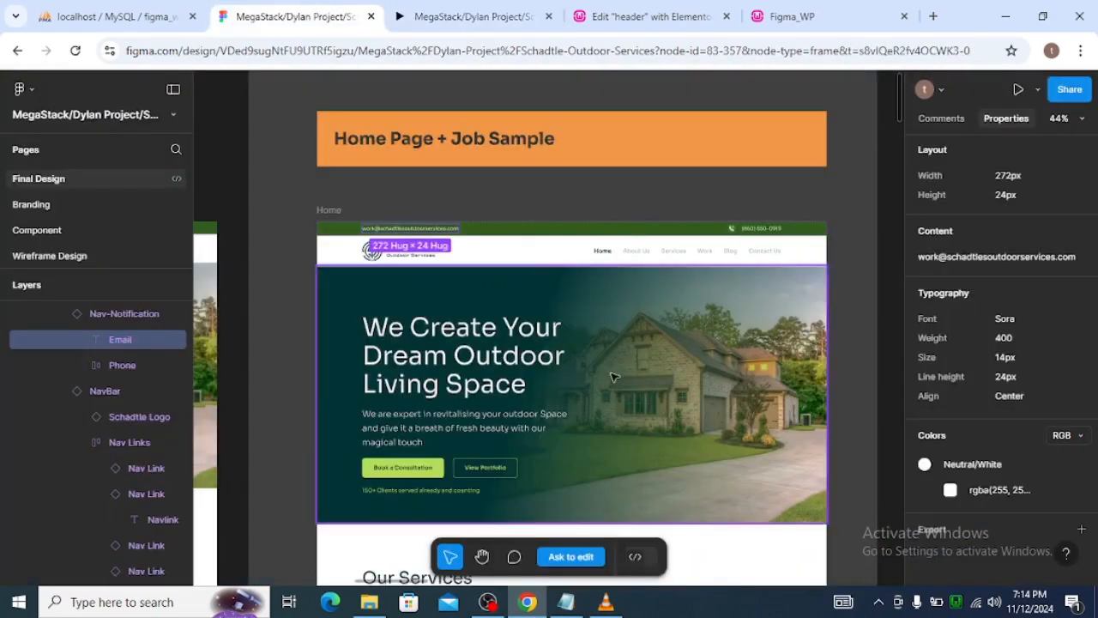
scroll(600, 403, down, 1)
scroll(590, 455, down, 1)
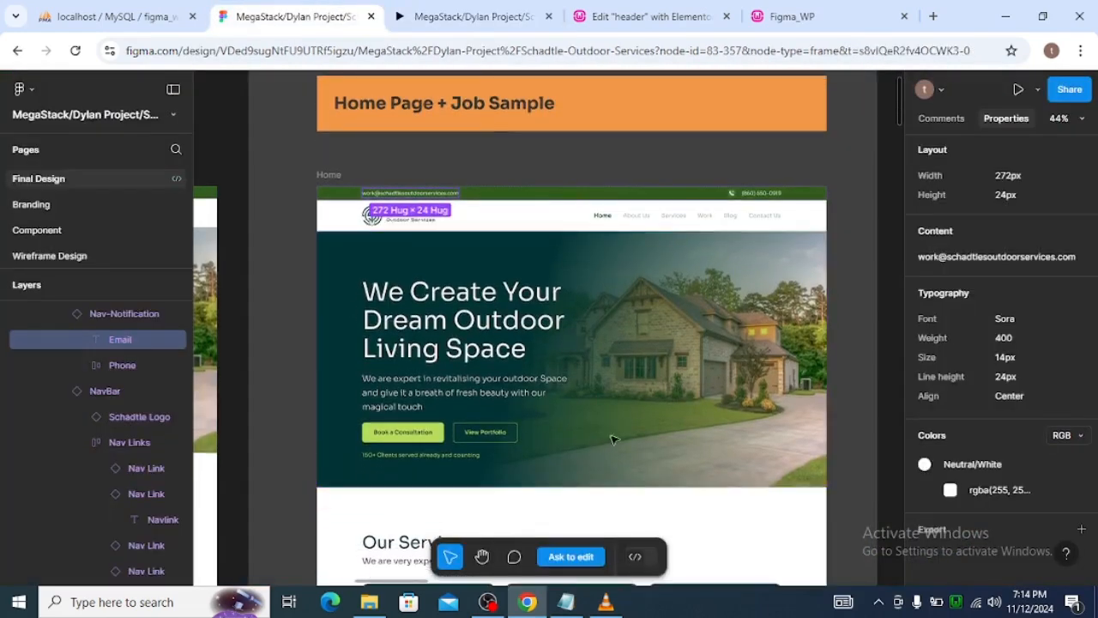
double_click(420, 421)
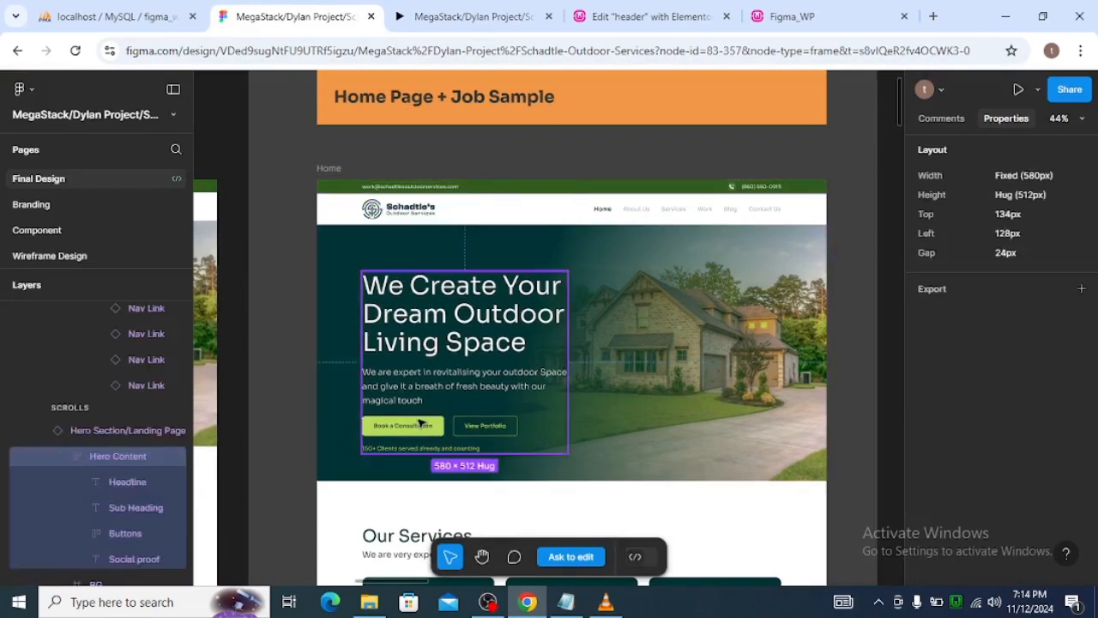
double_click(419, 421)
double_click(420, 421)
double_click(419, 421)
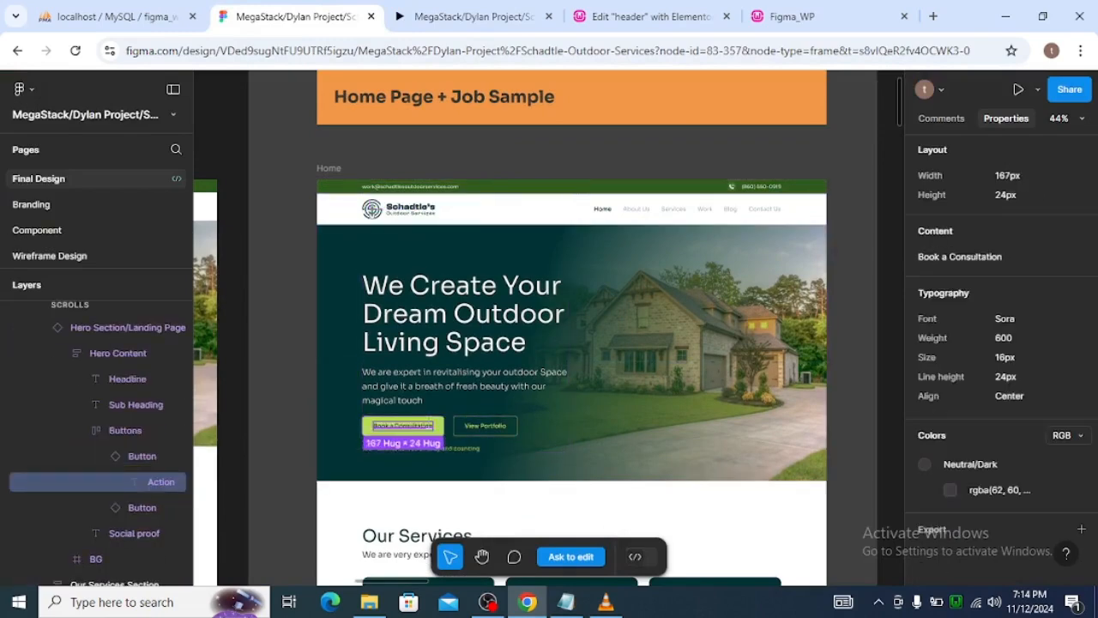
click(443, 424)
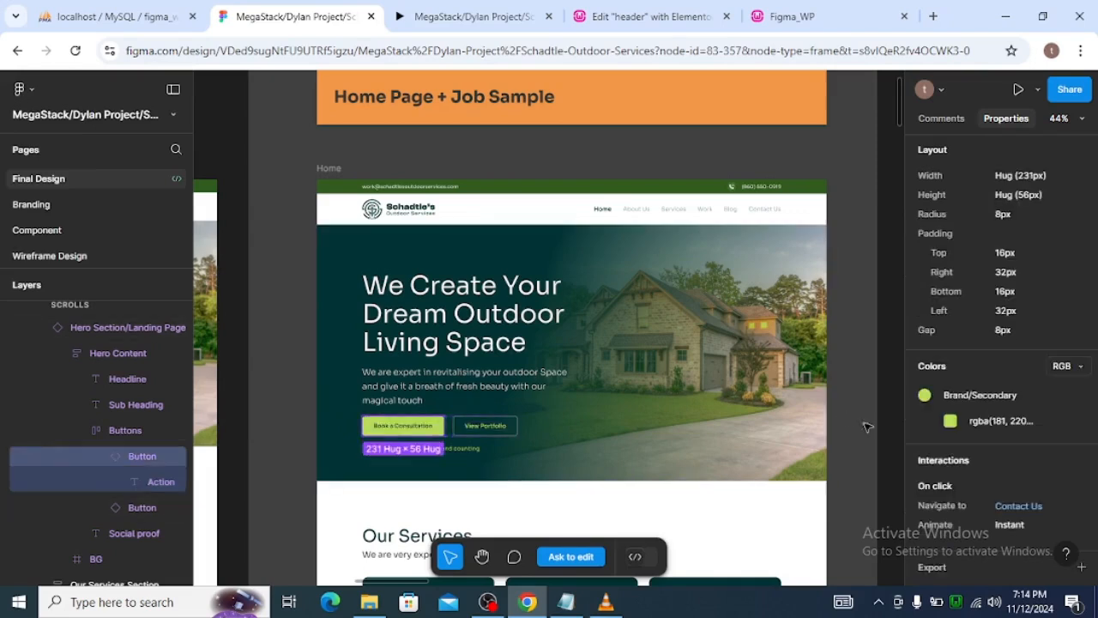
Switch the button's color format to Hex and copy its Brand/Secondary value #B5DC58.
click(1060, 366)
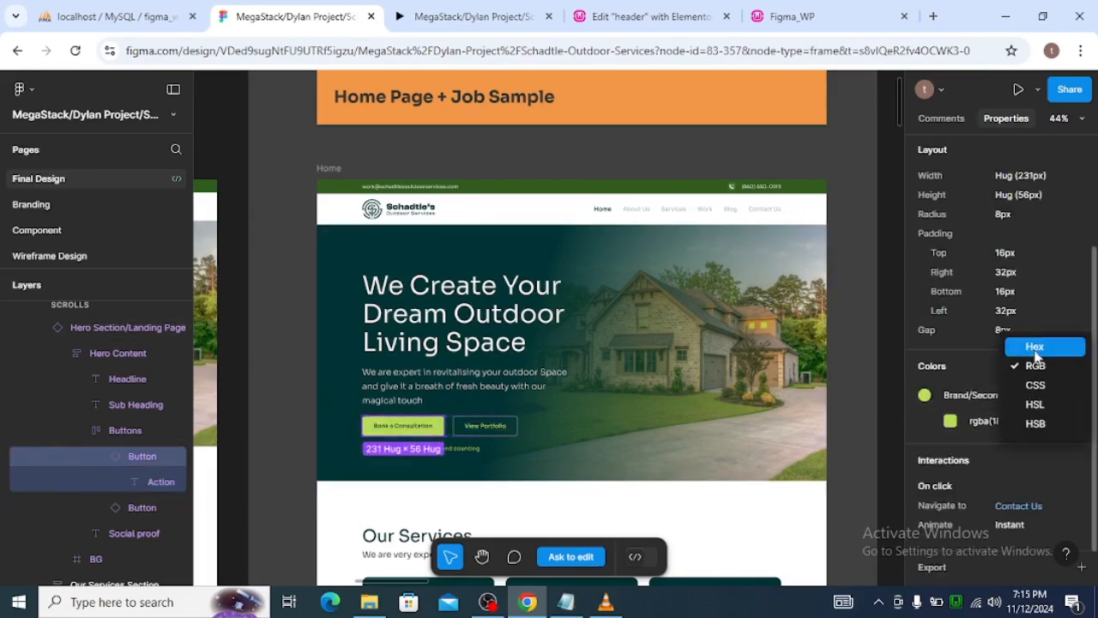
click(1034, 346)
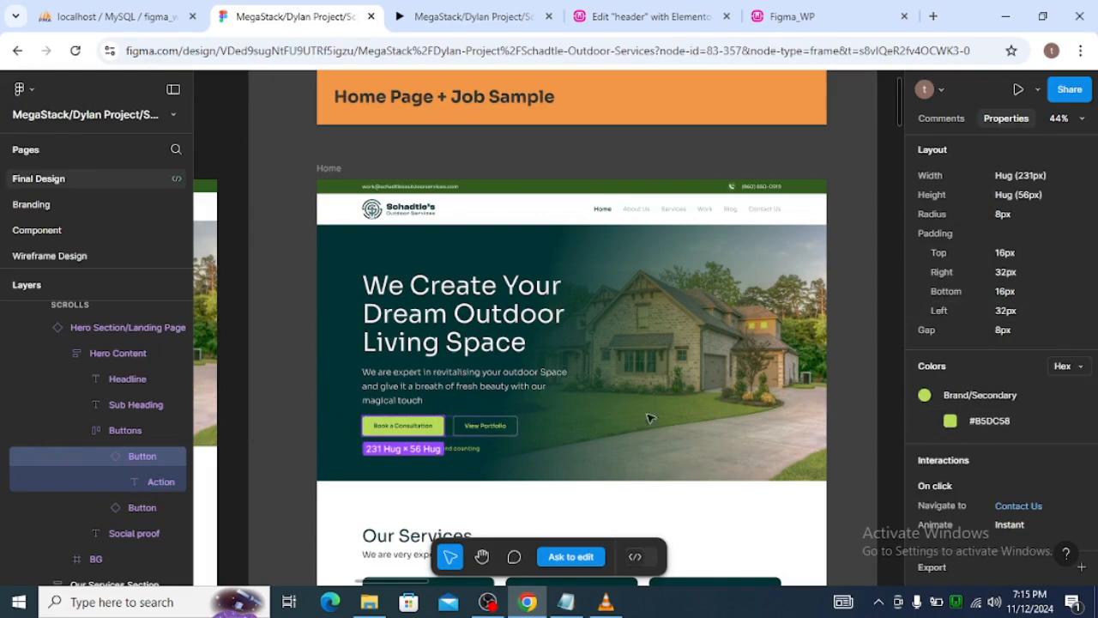
click(991, 421)
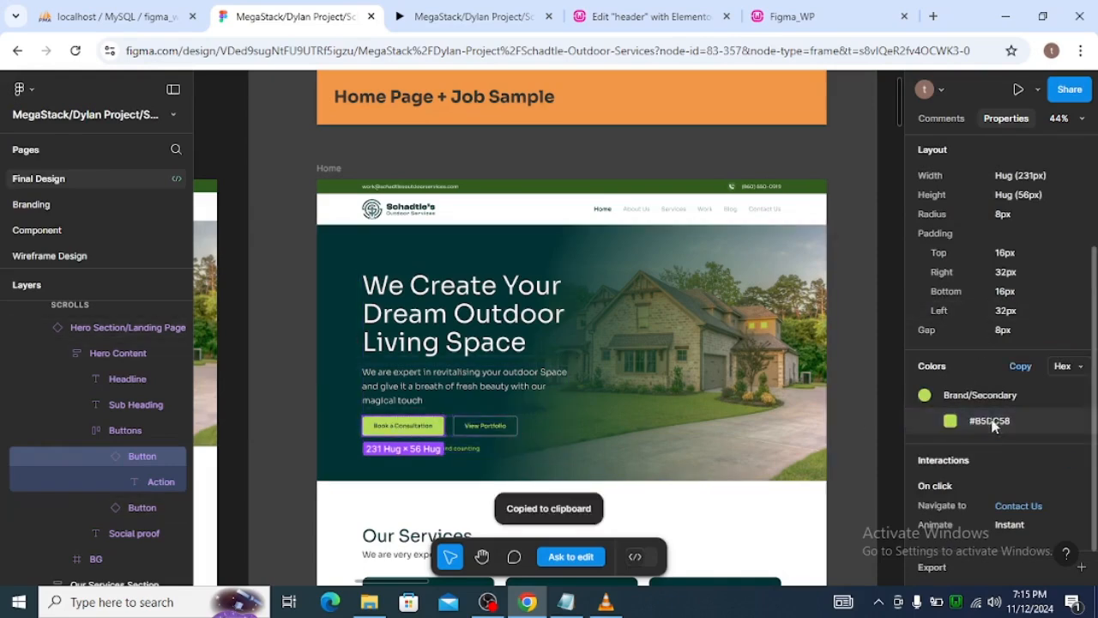
Add a fourth custom global color in Elementor, set it to #B5DC58 and name it brand_sec.
click(629, 16)
click(124, 495)
click(122, 484)
click(198, 470)
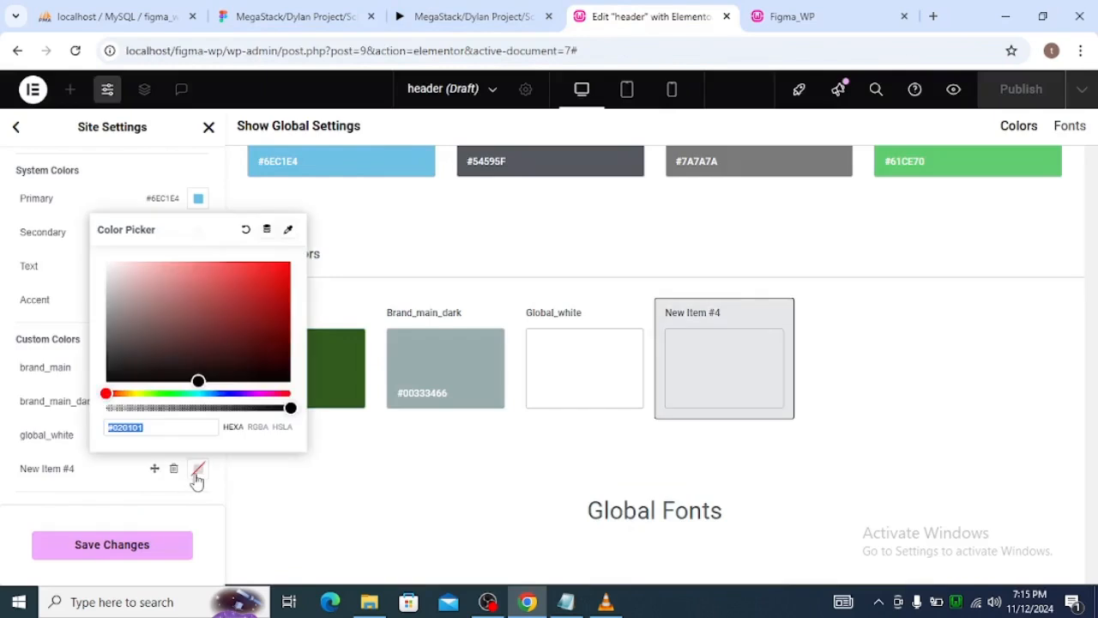
key(ctrl+v)
click(110, 468)
key(ctrl+a)
text(bra)
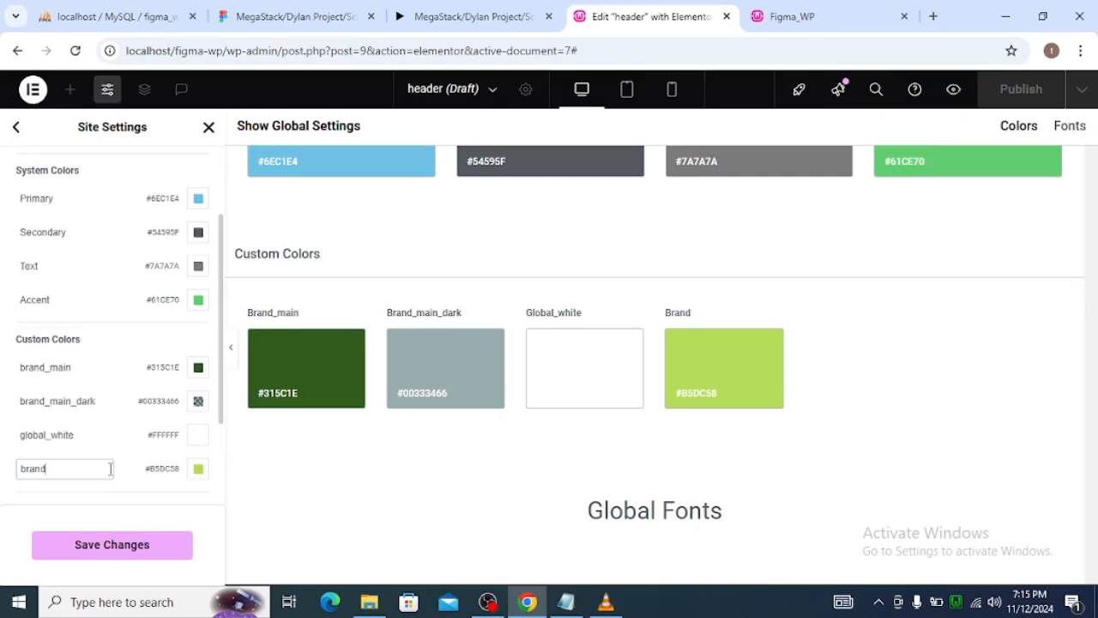
text(nd_sec)
Select the Book a Consultation button's label text in Figma and copy its Neutral/Dark color value #3E3C40.
click(300, 17)
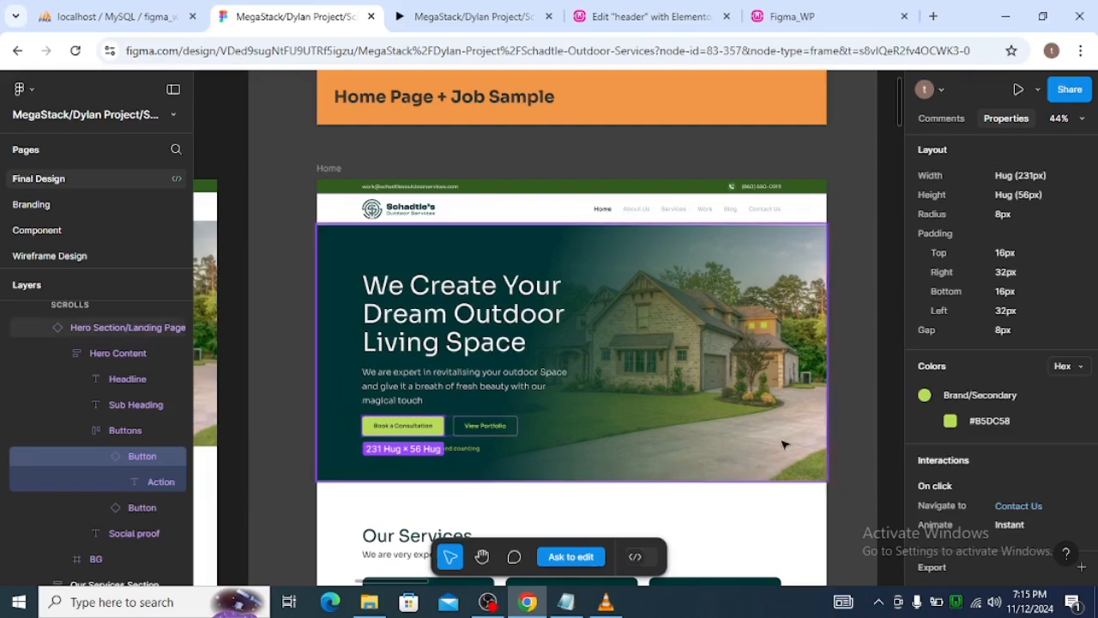
double_click(398, 431)
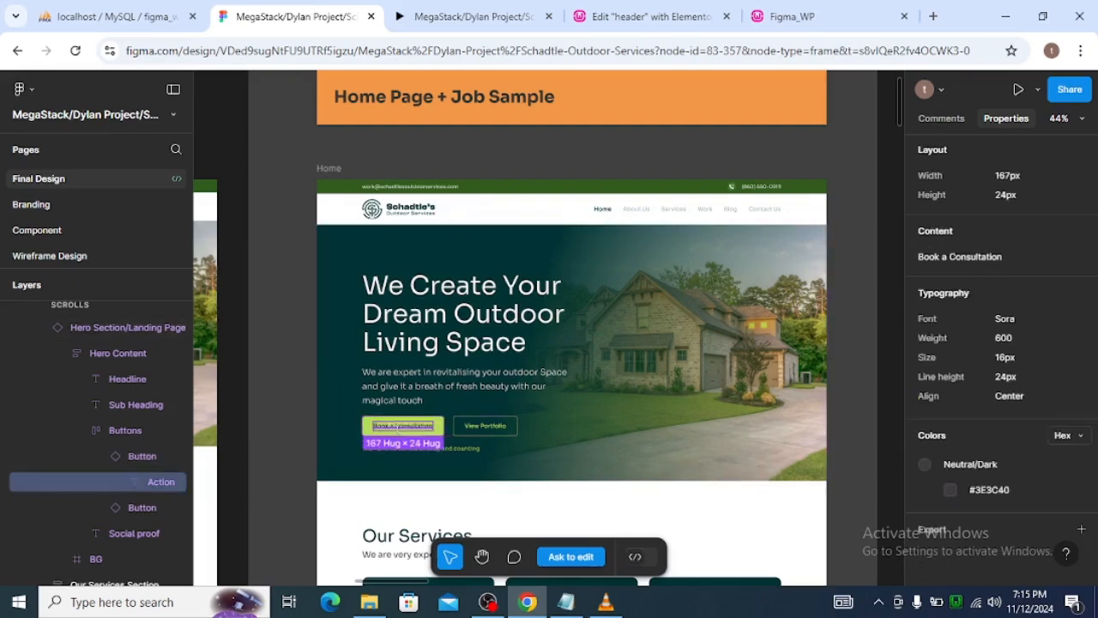
click(987, 489)
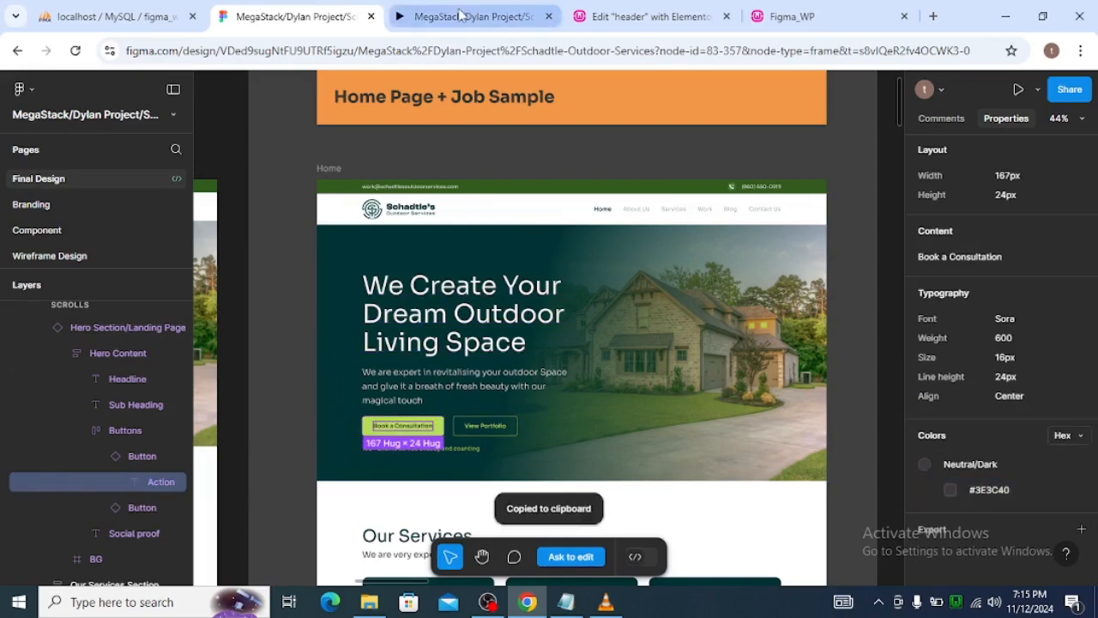
Add a fifth custom global color in Elementor, set it to #3E3C40 and name it neutral_dark.
click(652, 16)
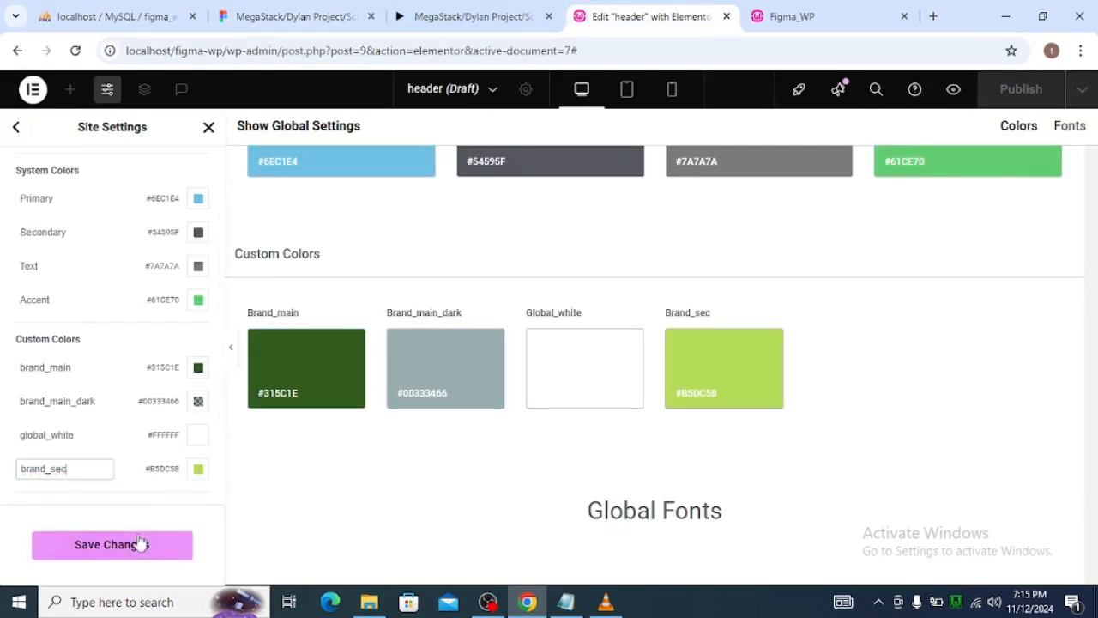
scroll(149, 461, down, 2)
click(121, 401)
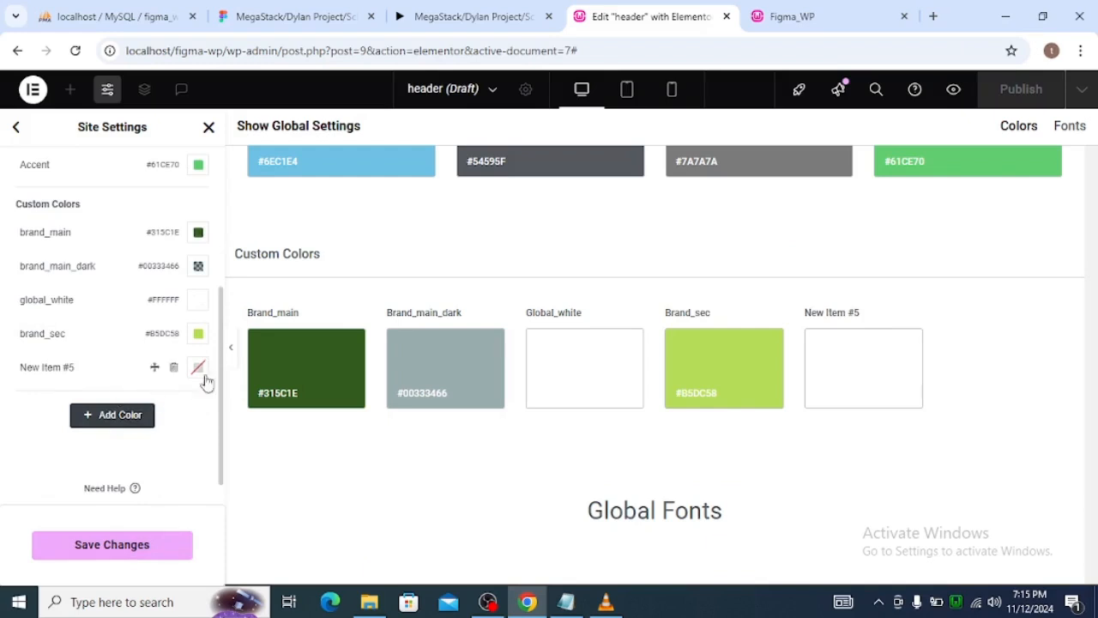
click(199, 368)
key(ctrl+v)
triple_click(61, 366)
text(new)
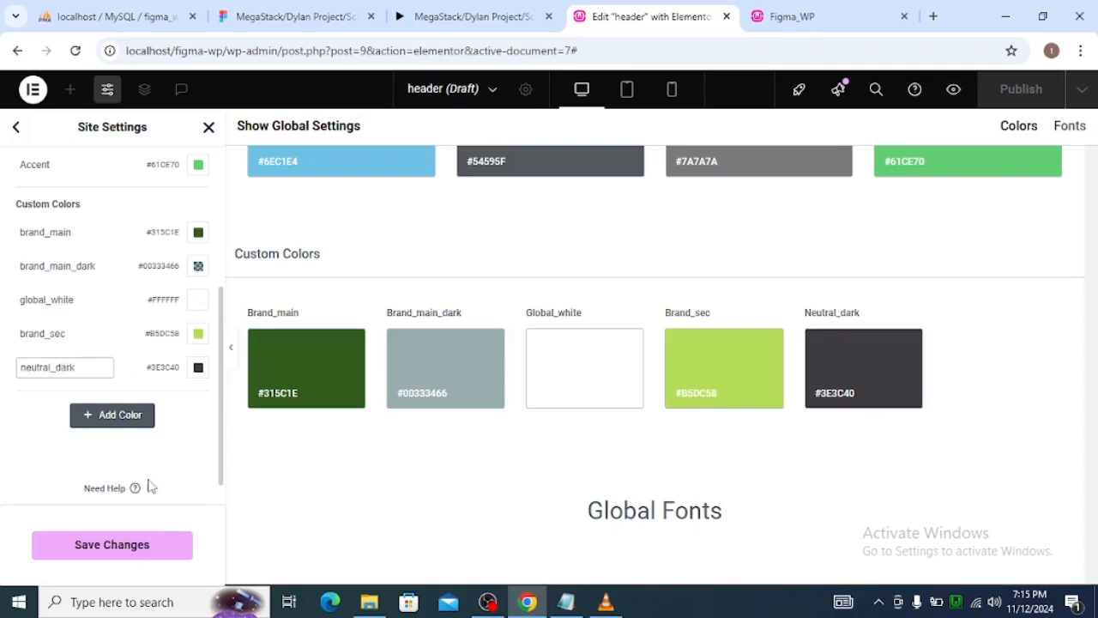
Select the Our Services heading in the Figma design and examine its typography and color properties.
click(319, 9)
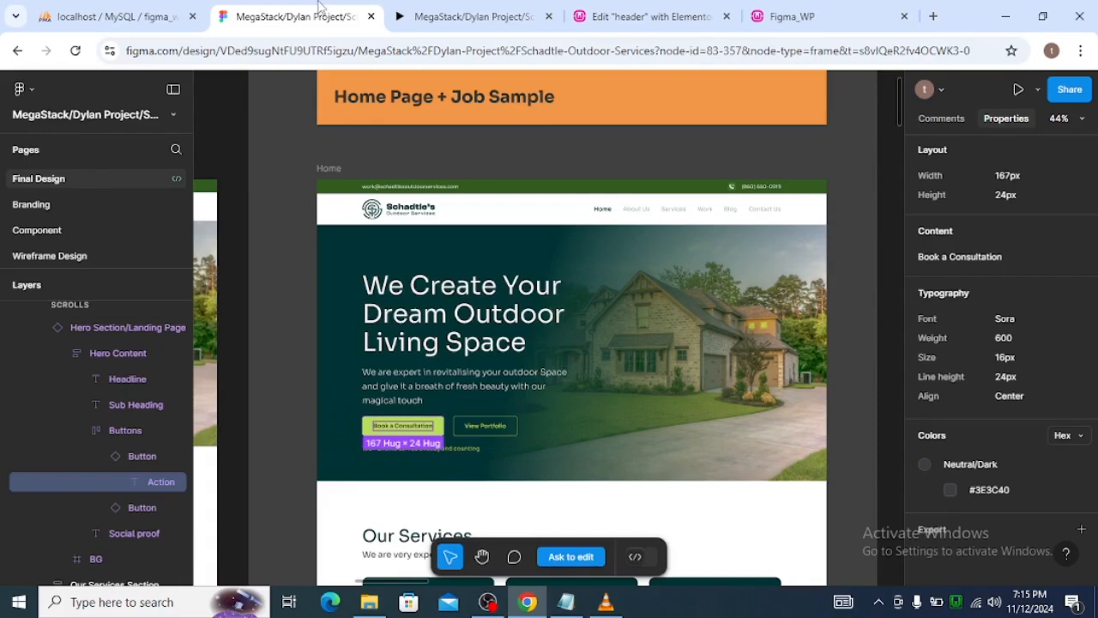
scroll(583, 387, down, 2)
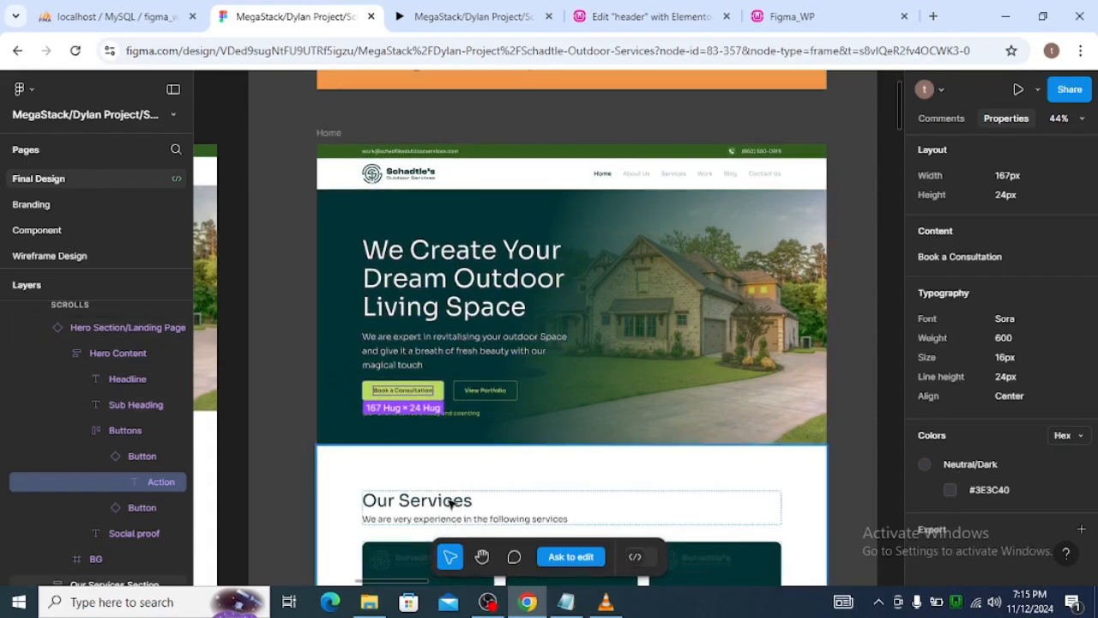
click(455, 506)
click(454, 506)
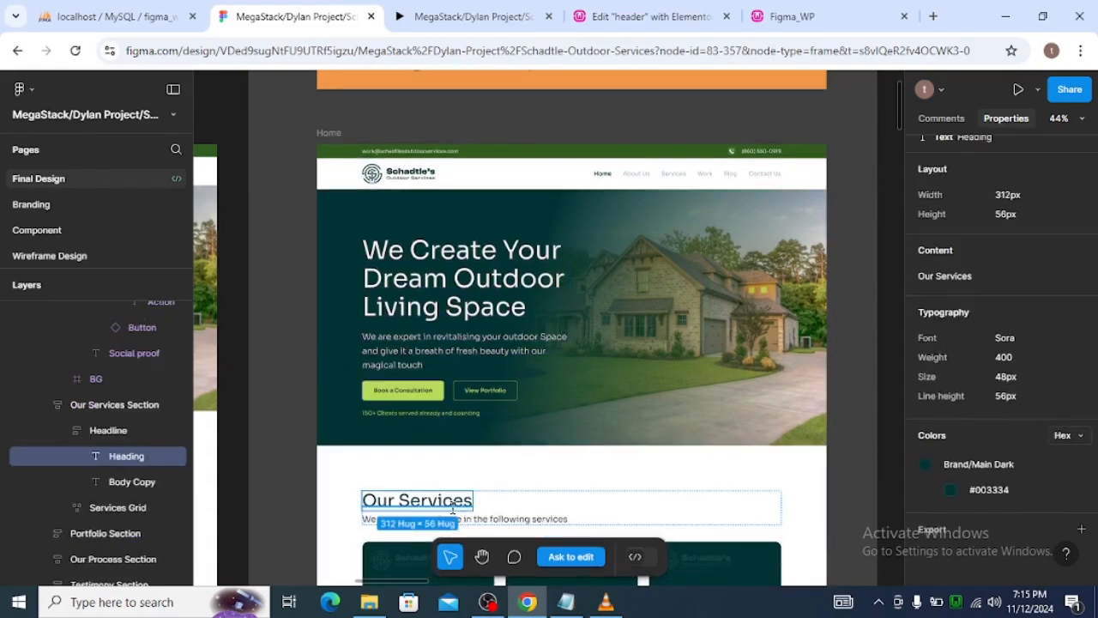
Select the Our Services subtitle and the Walkway Design card title in the Figma design and examine their typography and colors.
scroll(519, 475, down, 1)
click(538, 511)
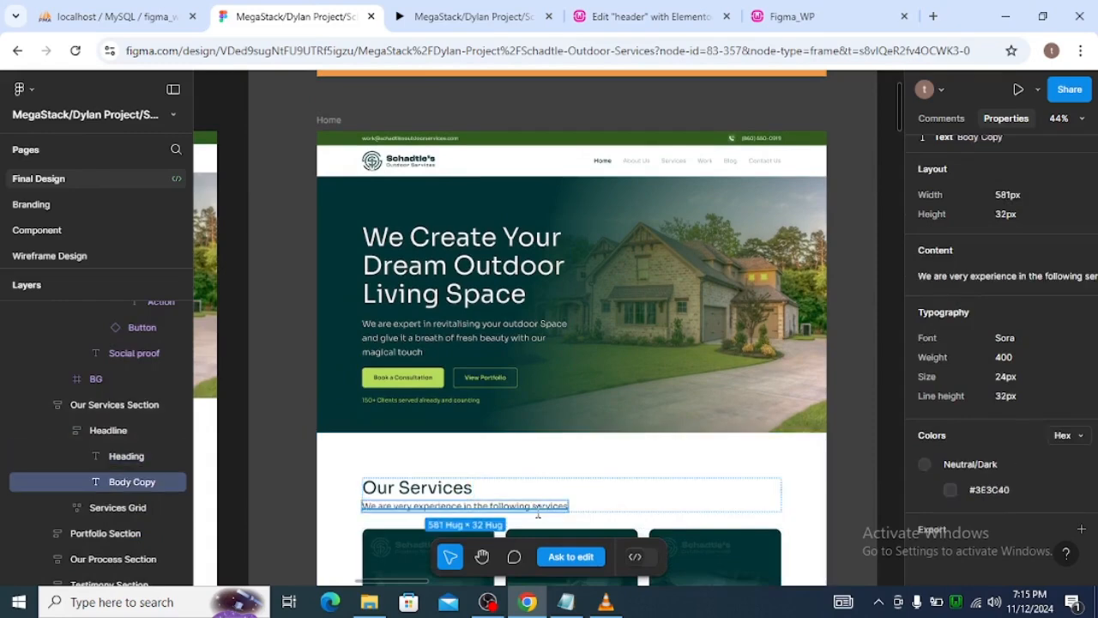
scroll(661, 397, down, 5)
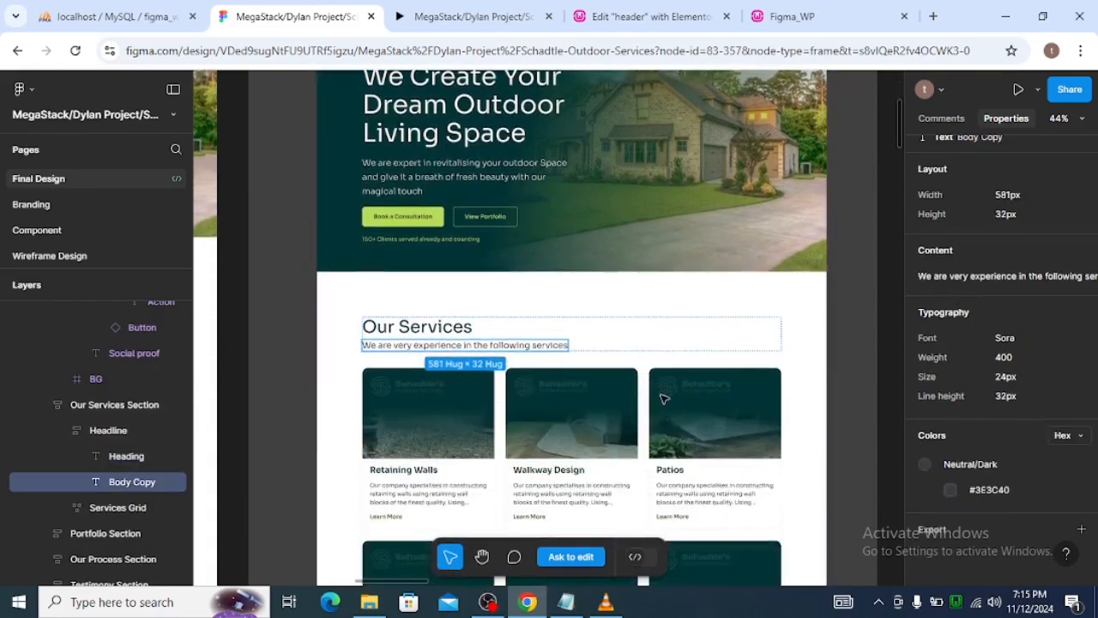
scroll(623, 461, down, 1)
click(560, 470)
double_click(560, 470)
double_click(561, 470)
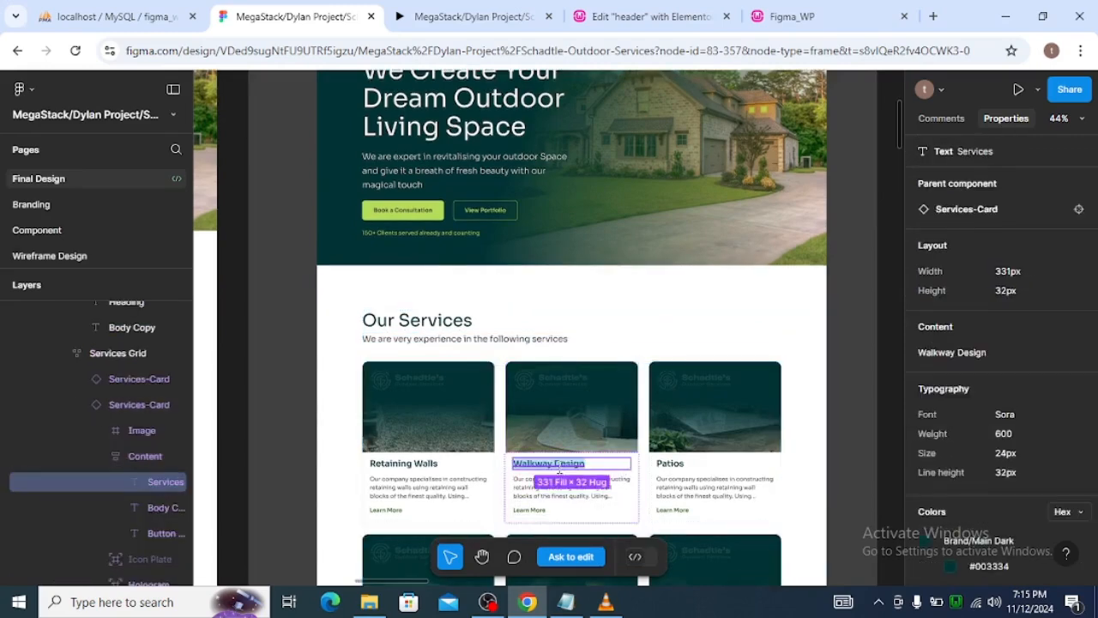
Select the Walkway Design card's description text and copy its Neutral/Dark color value #222222.
click(562, 485)
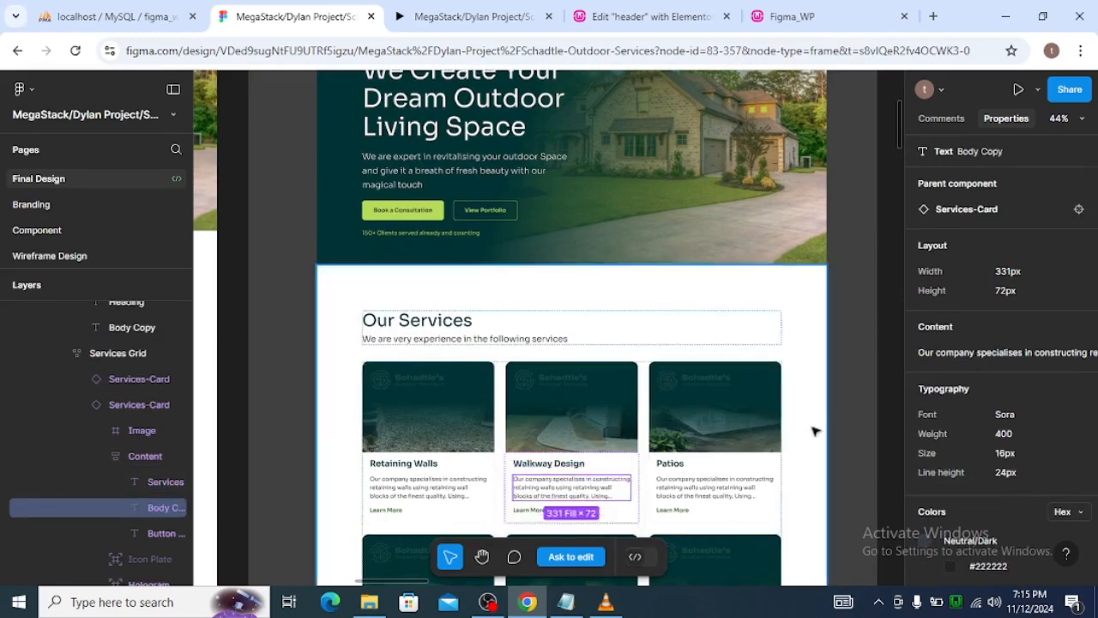
scroll(814, 432, down, 1)
scroll(977, 485, down, 1)
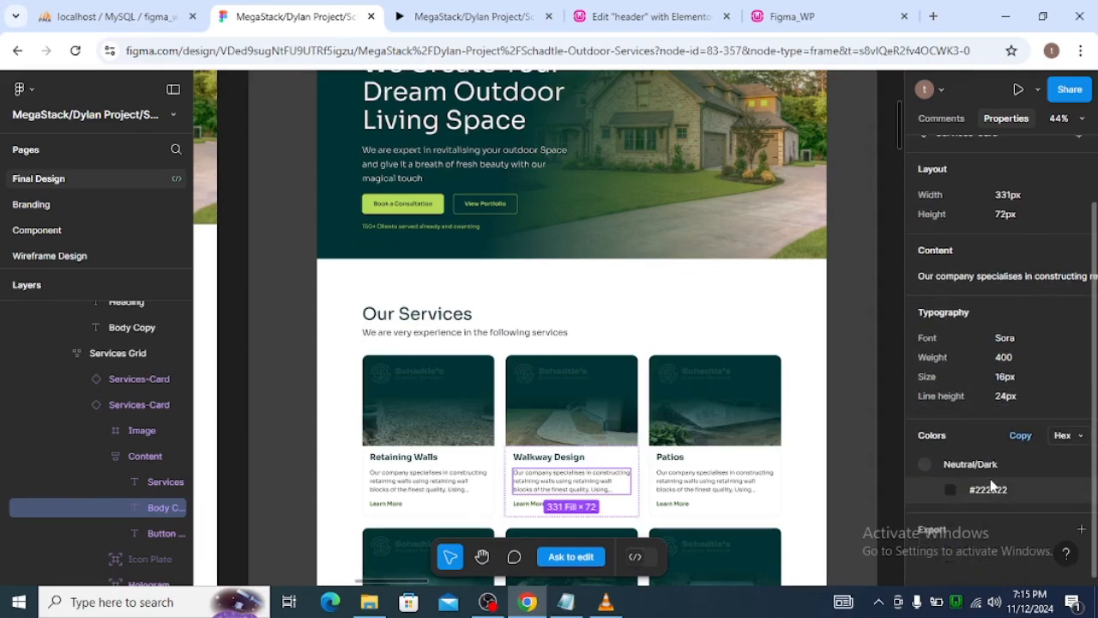
click(995, 492)
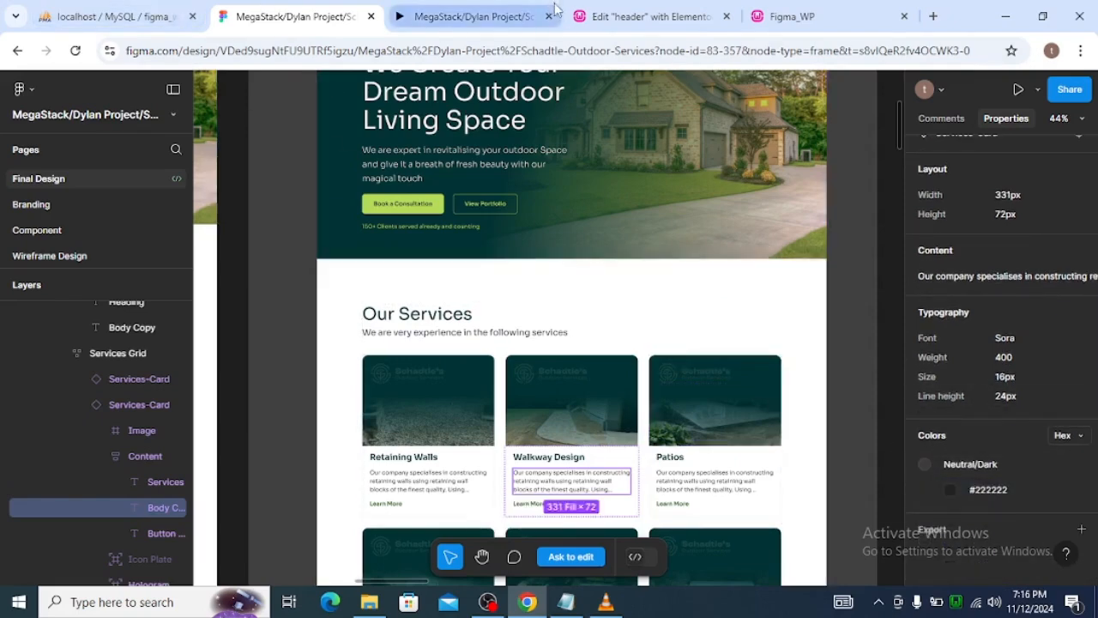
Add a sixth custom global color in Elementor, set it to #222222 and name it body_text.
click(643, 16)
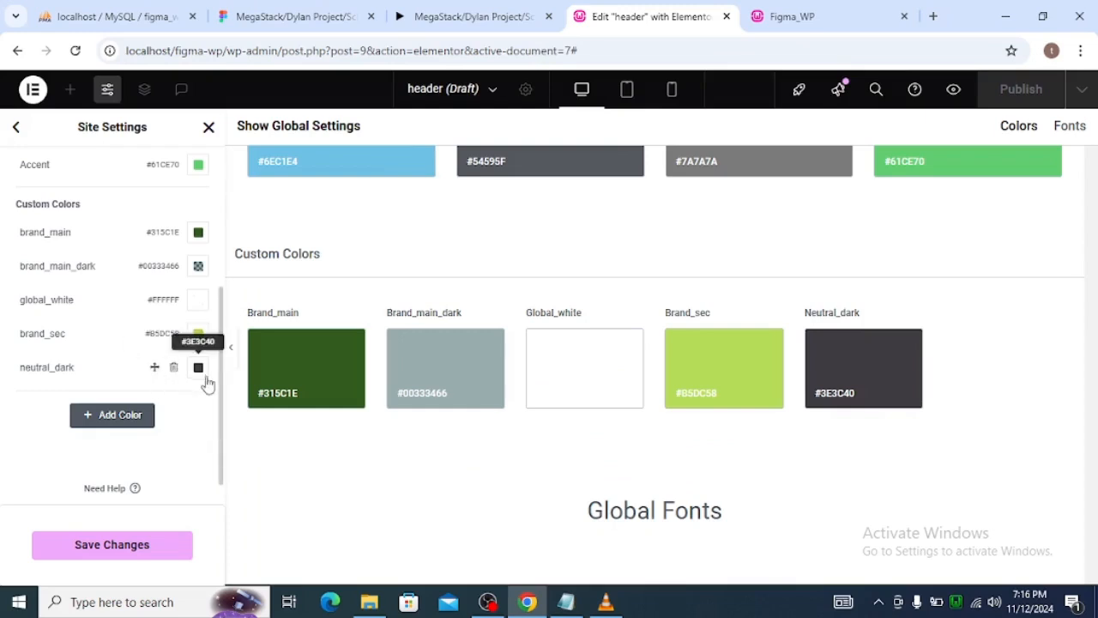
click(135, 423)
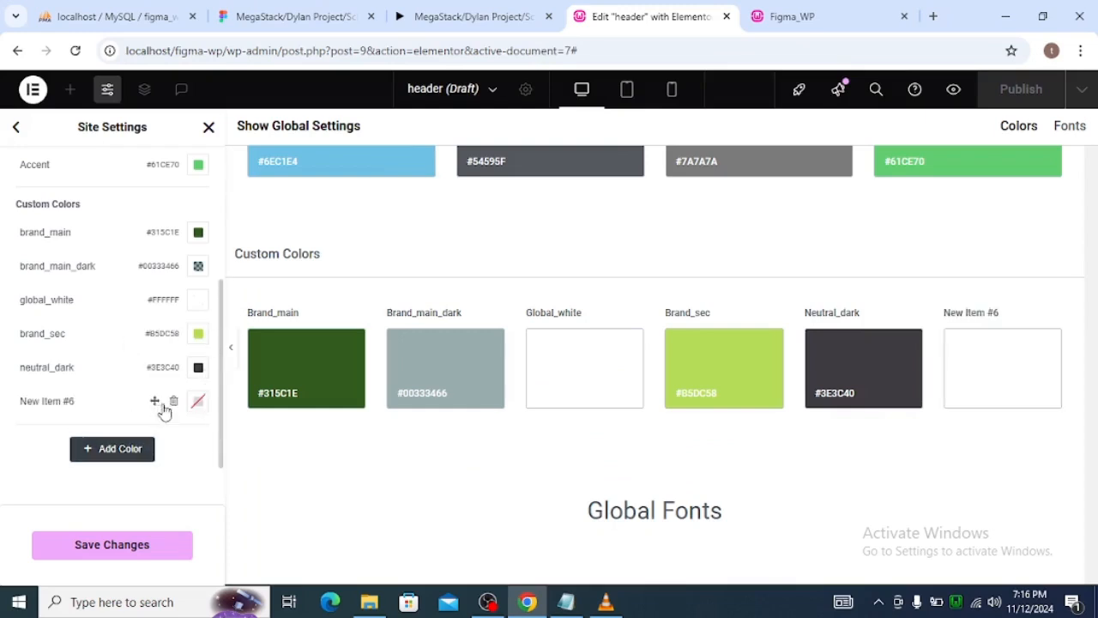
click(196, 402)
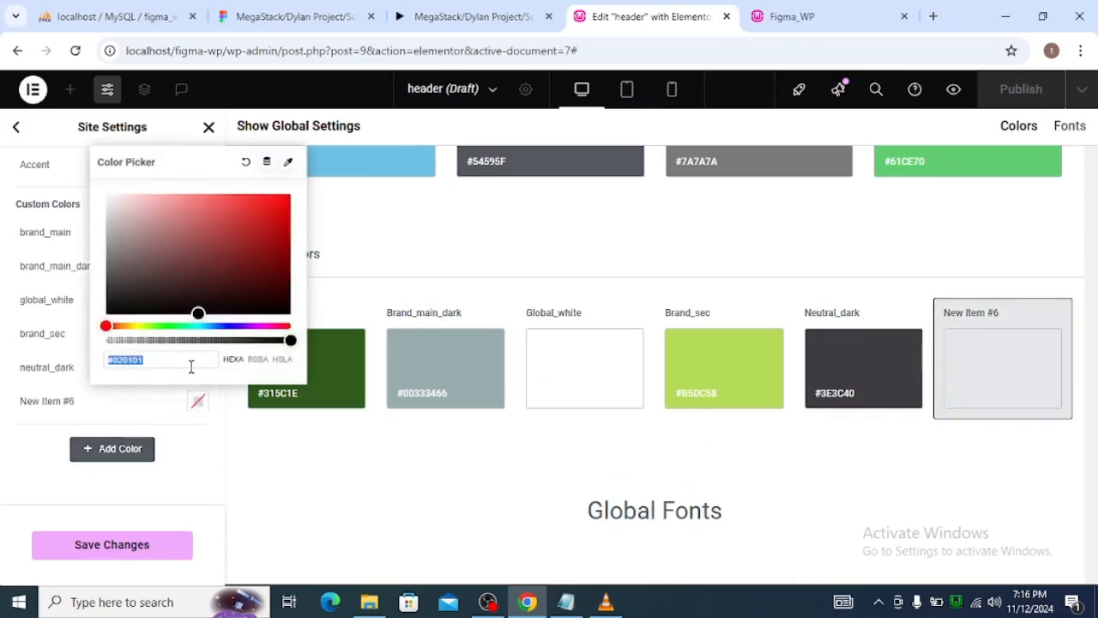
key(ctrl+v)
triple_click(82, 401)
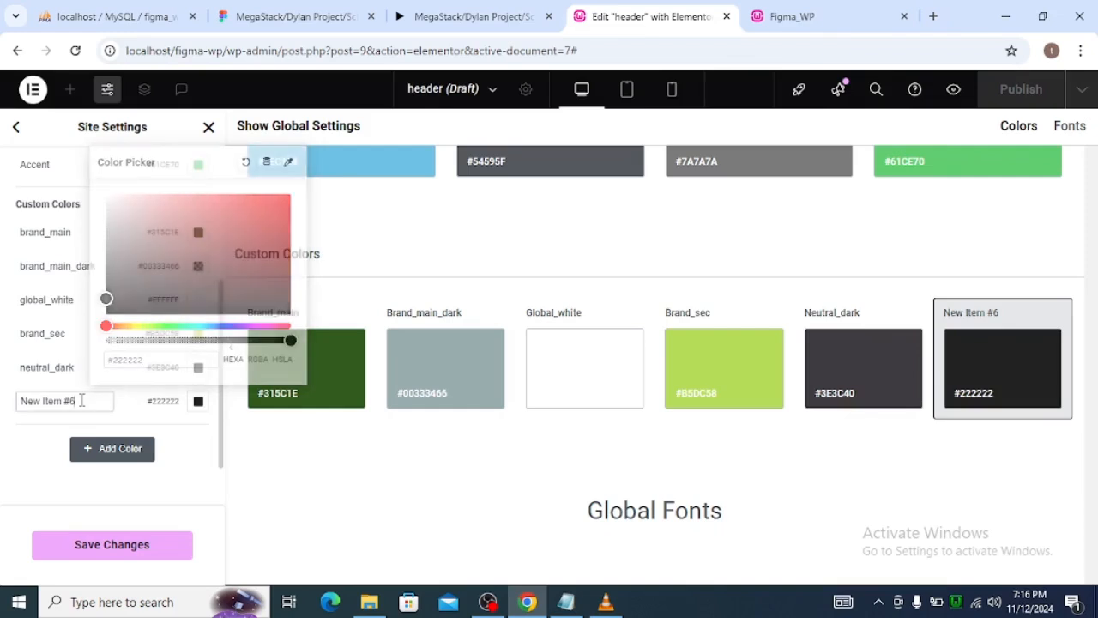
text(body_text)
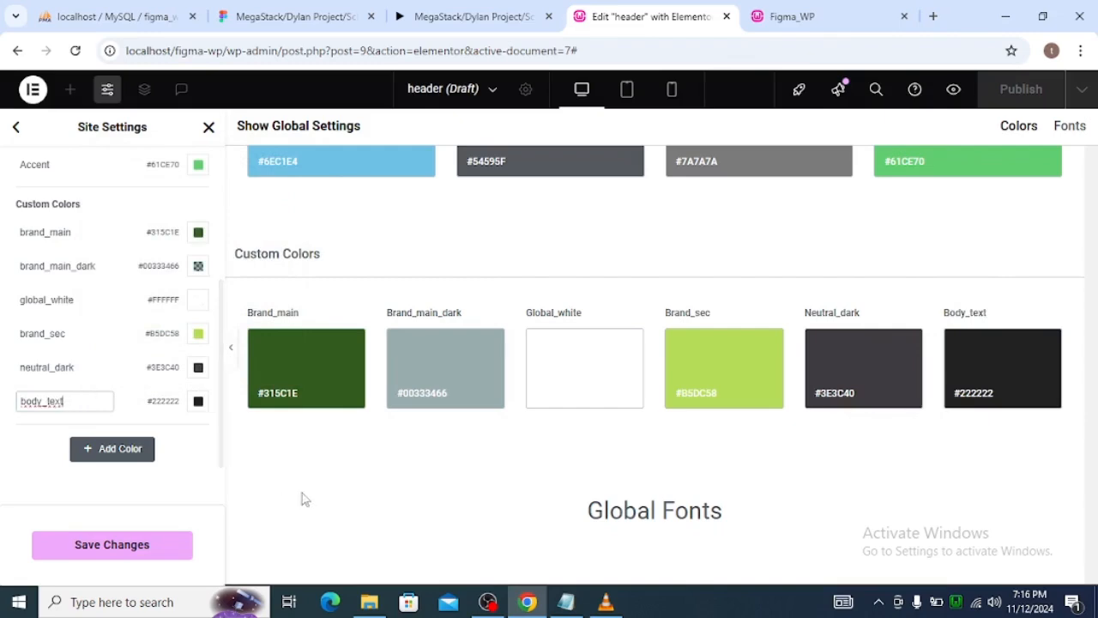
click(188, 475)
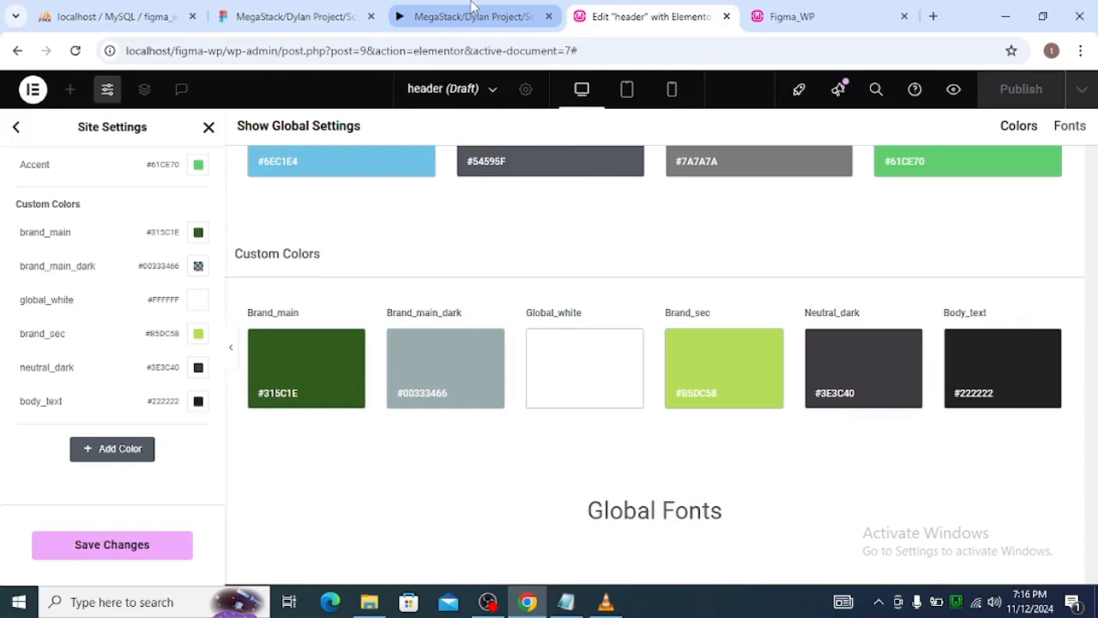
Check the remaining Figma home page sections for further colors, examining the Get a Quote process card and its heading.
mouse_move(472, 7)
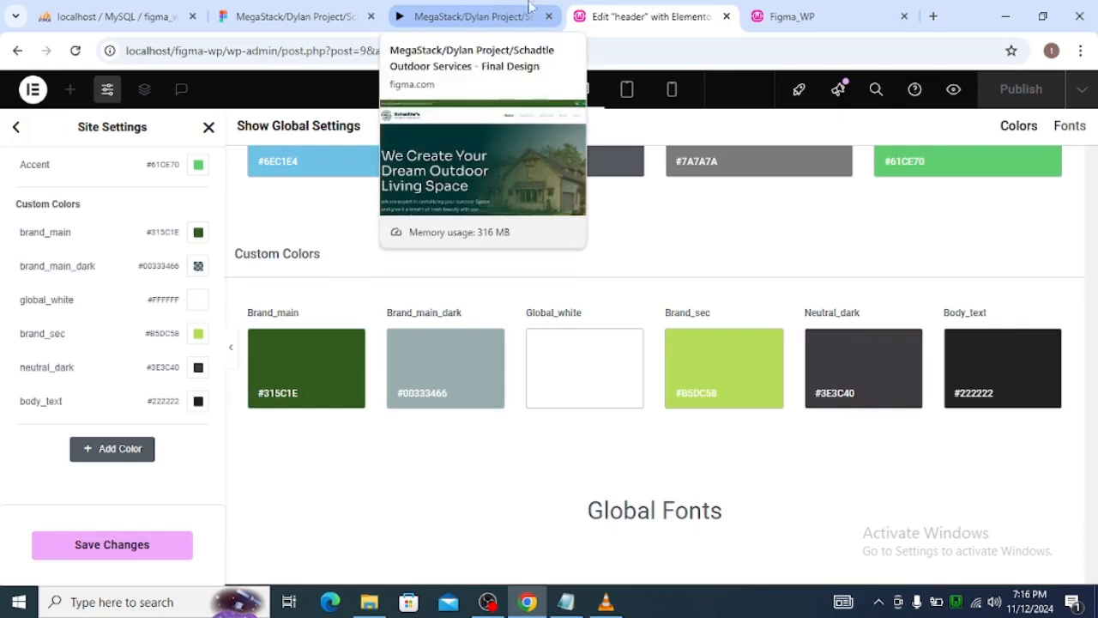
click(291, 17)
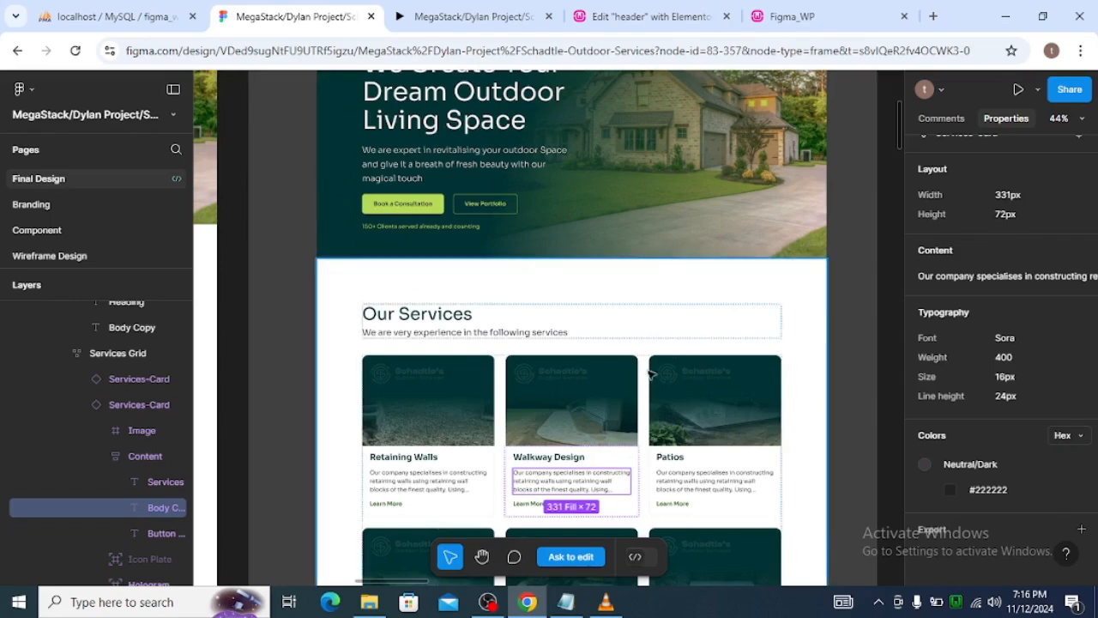
scroll(661, 382, down, 4)
scroll(677, 384, down, 5)
scroll(678, 384, down, 2)
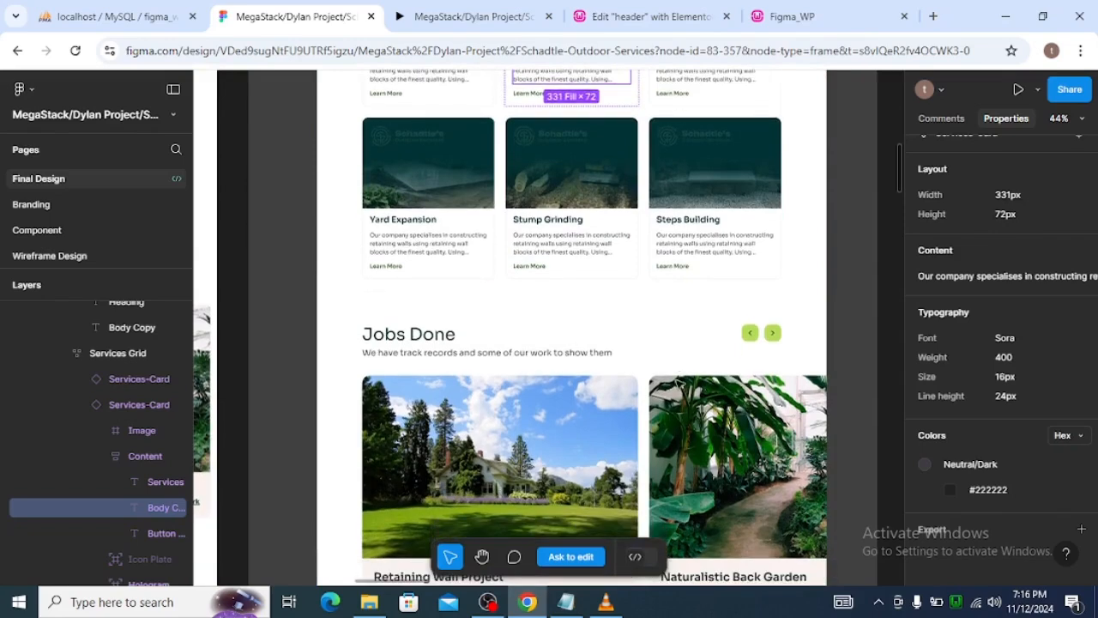
scroll(678, 384, down, 8)
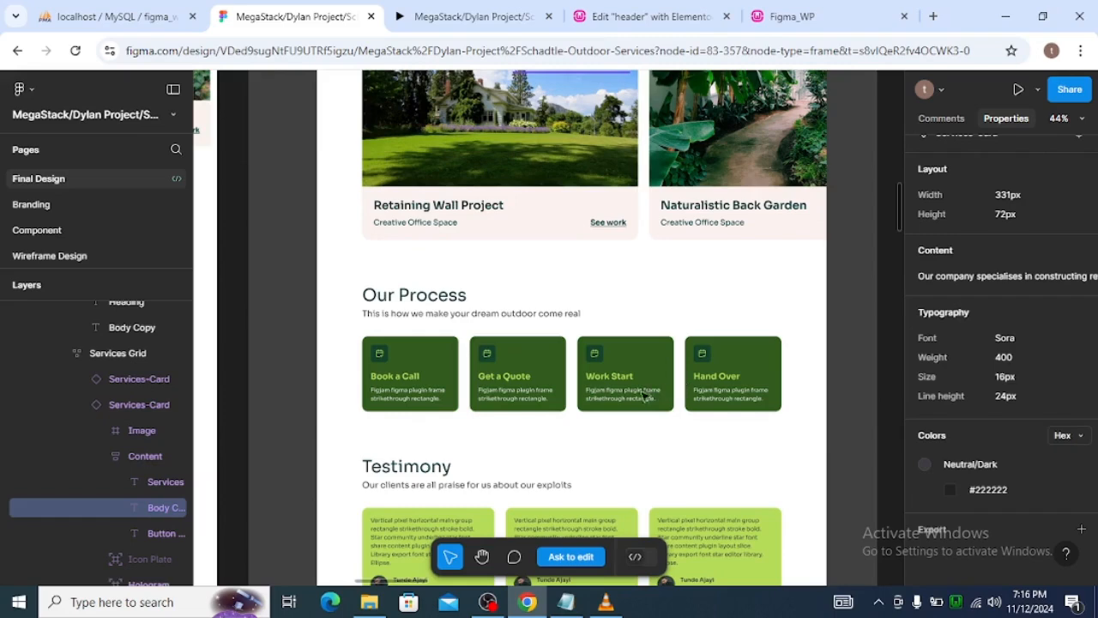
click(517, 380)
double_click(517, 380)
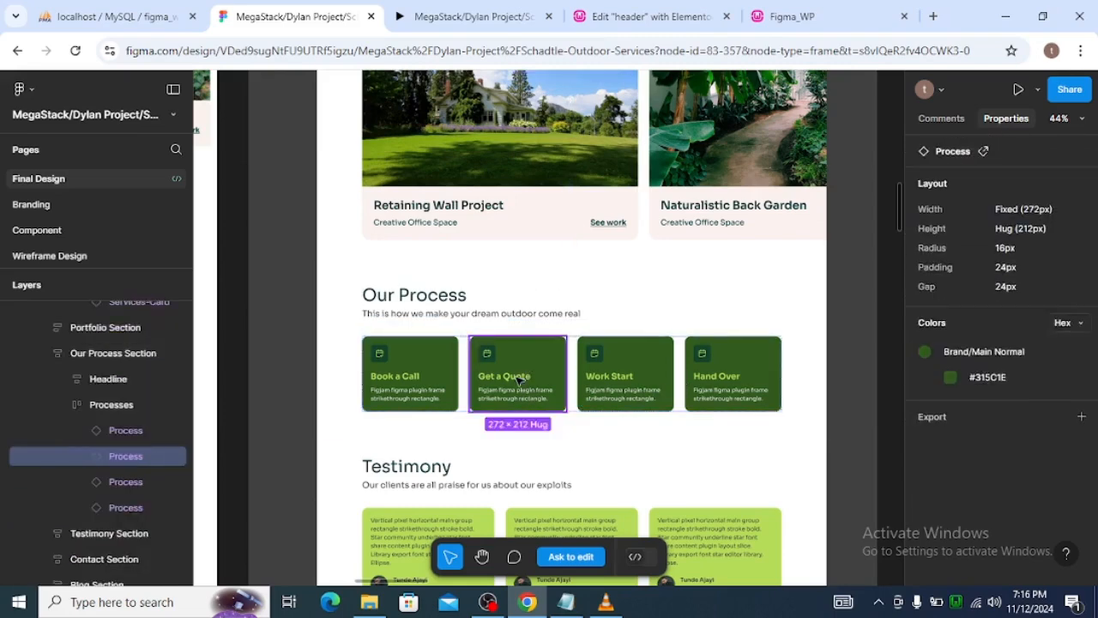
double_click(517, 379)
double_click(518, 378)
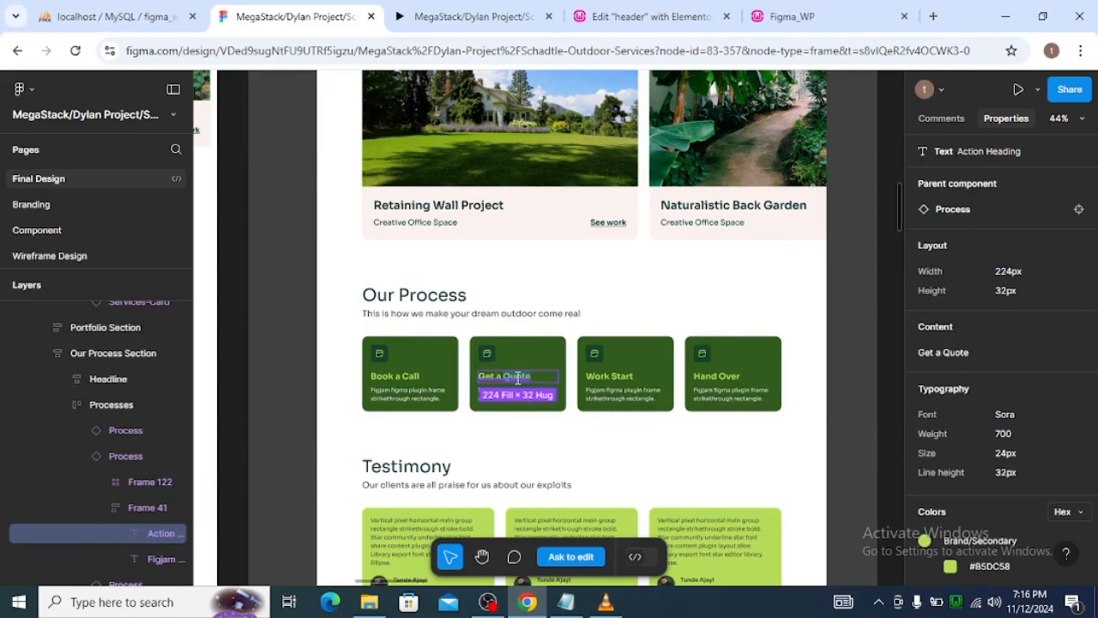
Copy the brand_main color value in Elementor's global colors and set the Primary system color to #315C1E.
click(648, 16)
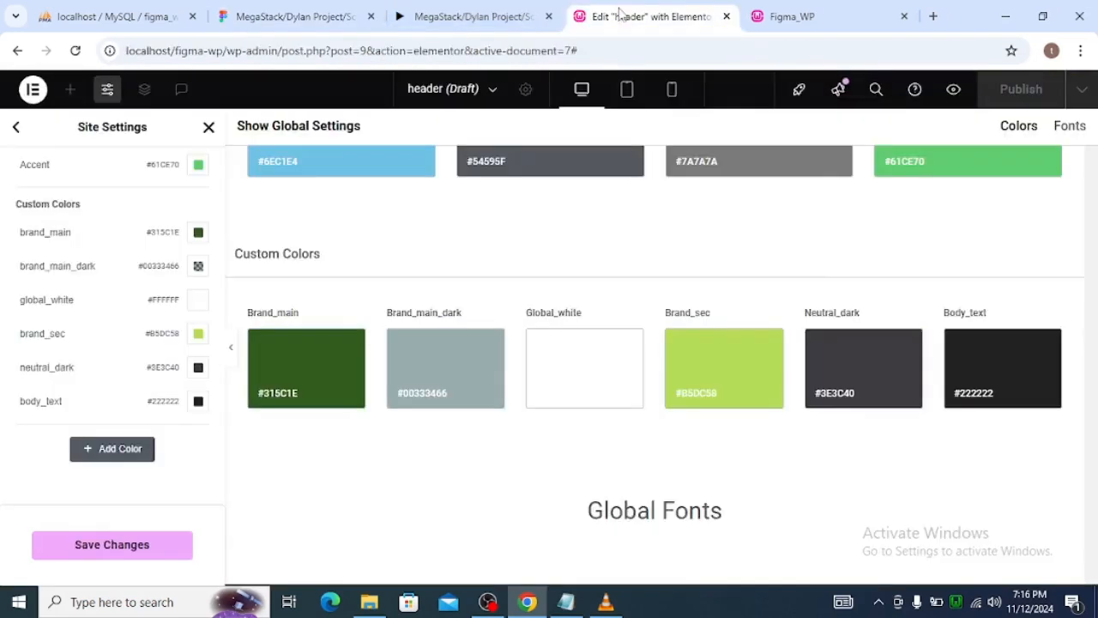
scroll(140, 273, up, 1)
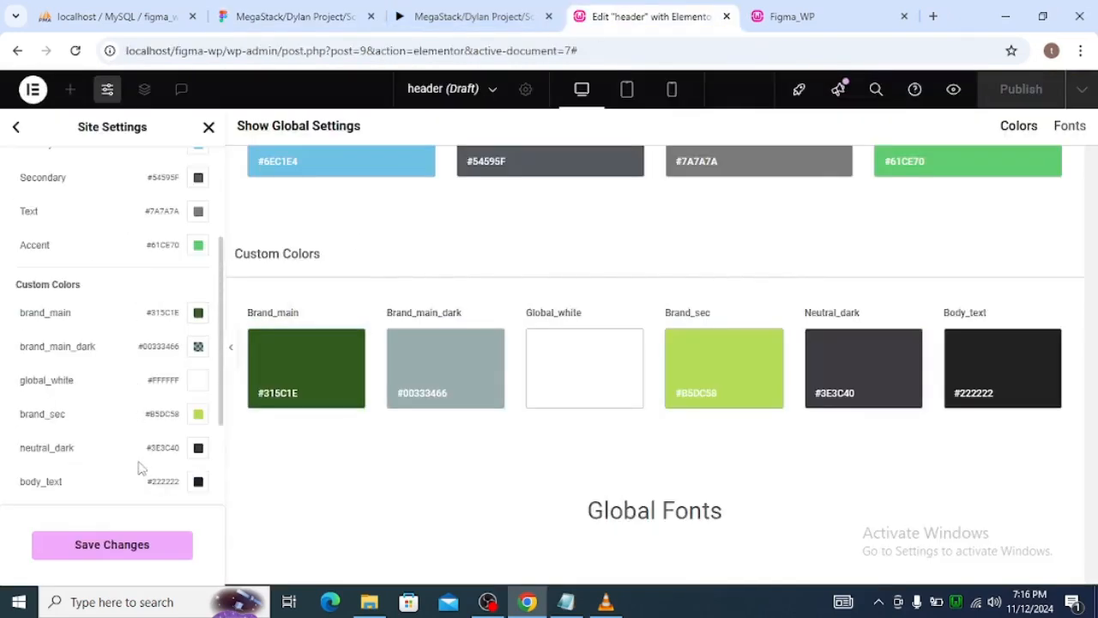
scroll(131, 412, down, 1)
scroll(130, 412, up, 3)
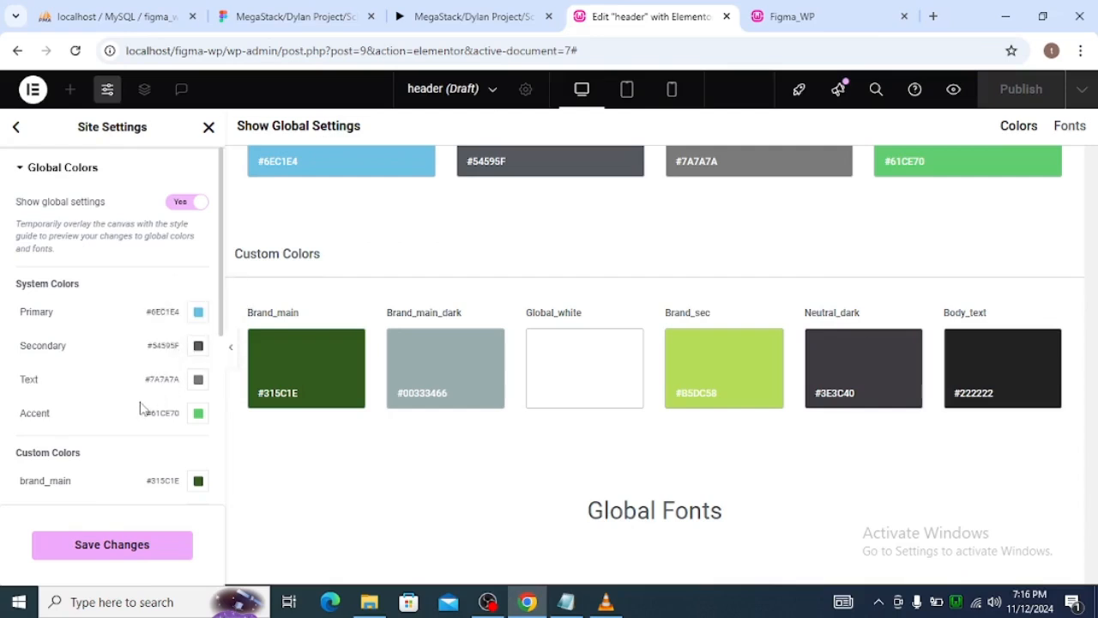
scroll(140, 409, down, 1)
click(197, 396)
key(ctrl+c)
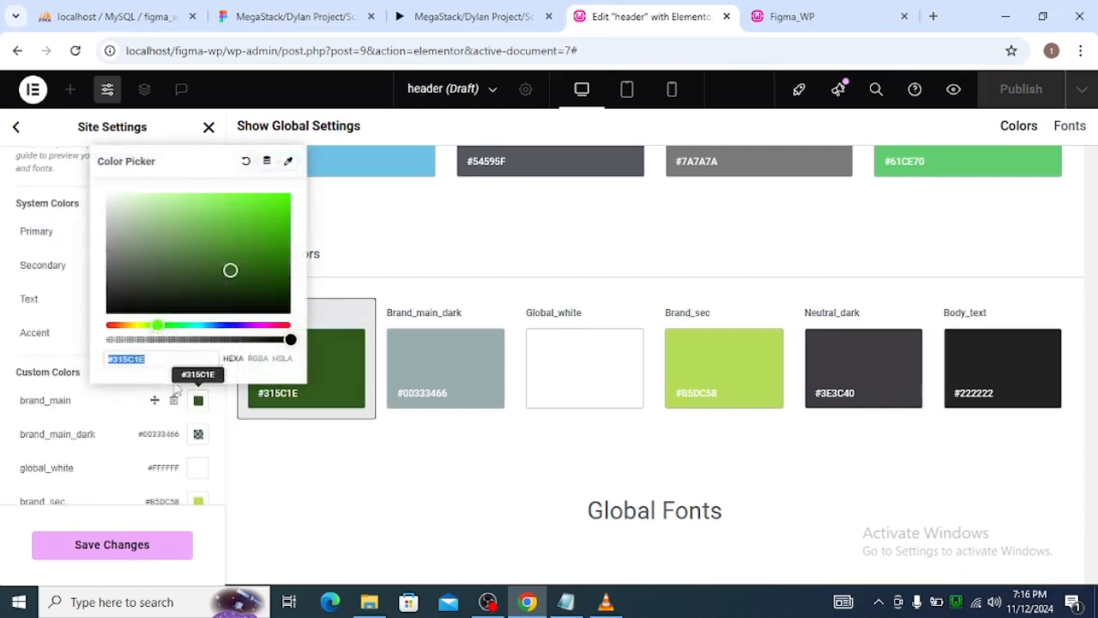
click(107, 400)
click(198, 231)
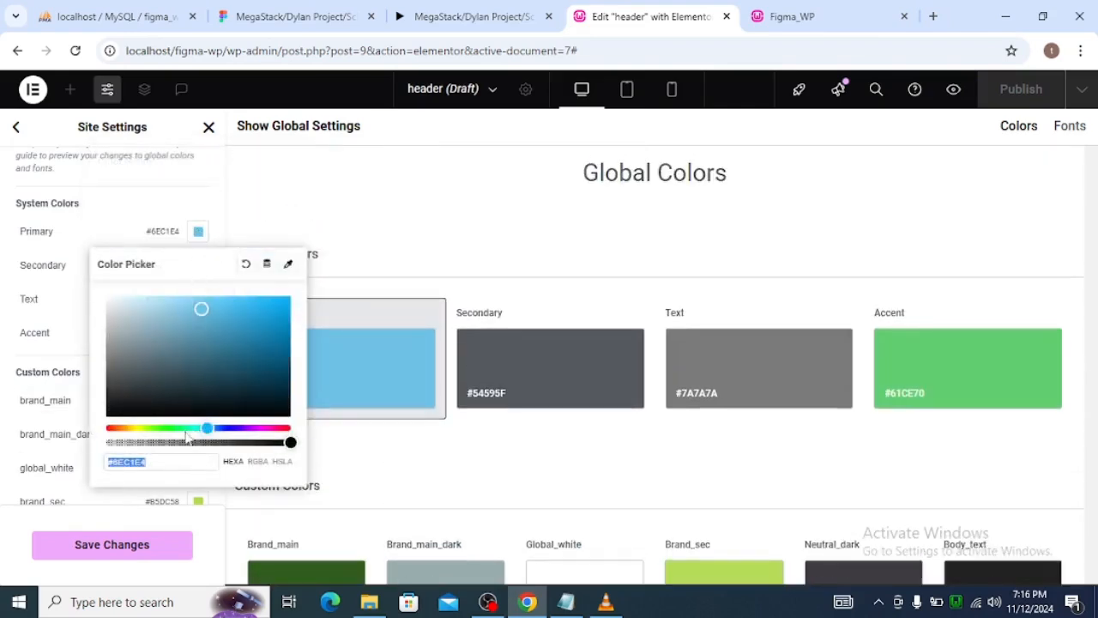
key(ctrl+v)
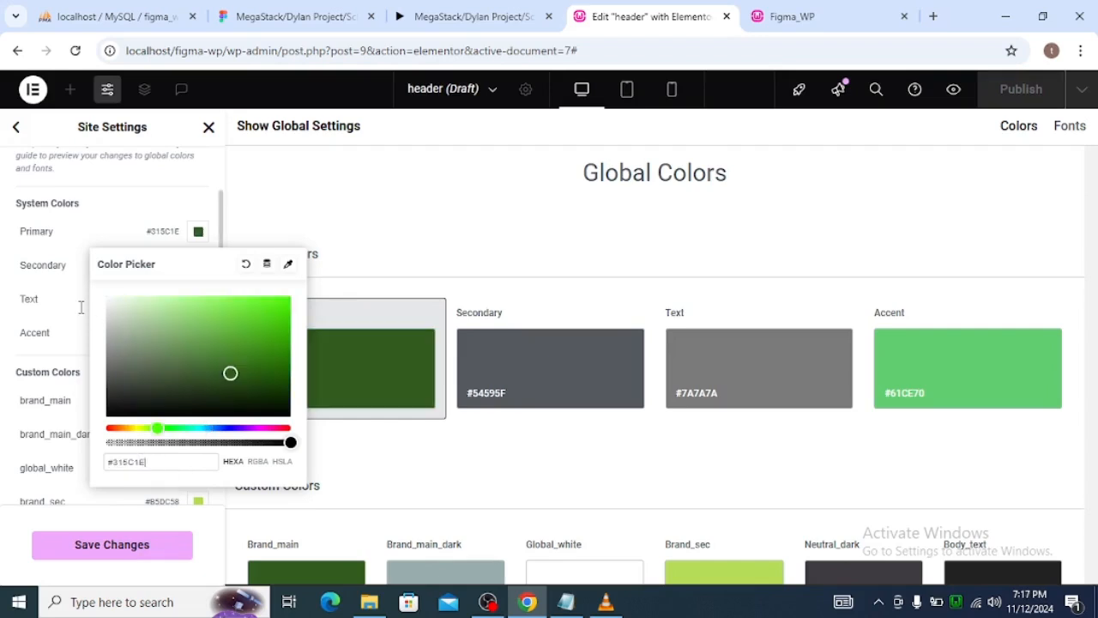
click(80, 307)
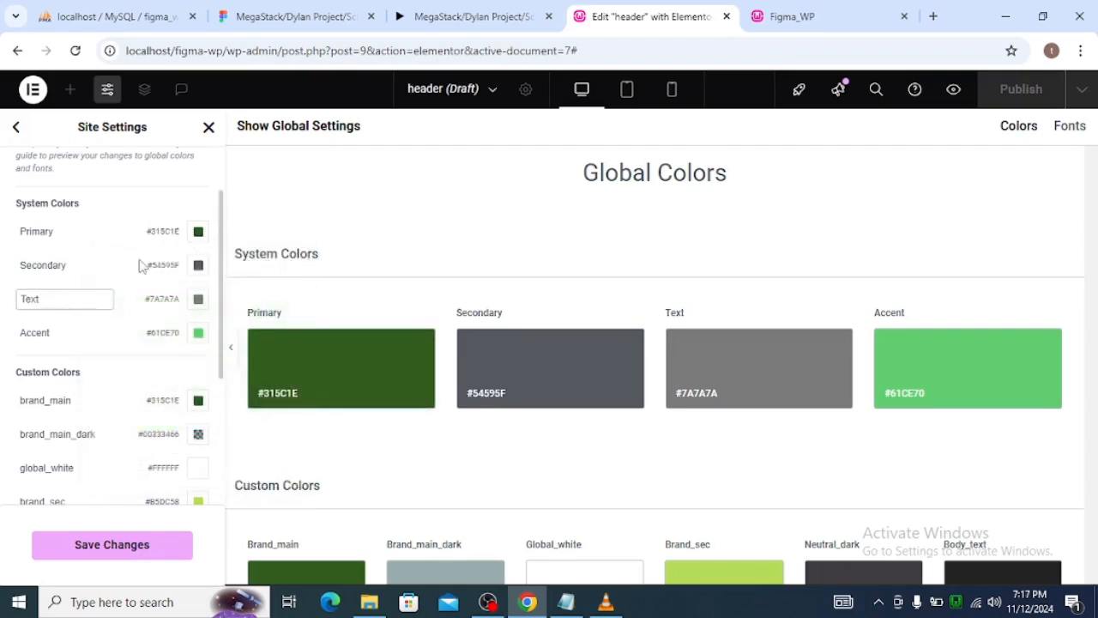
Copy the body_text value into the Text system color, setting it to #222222, and save the site settings.
scroll(170, 343, down, 2)
scroll(170, 356, down, 1)
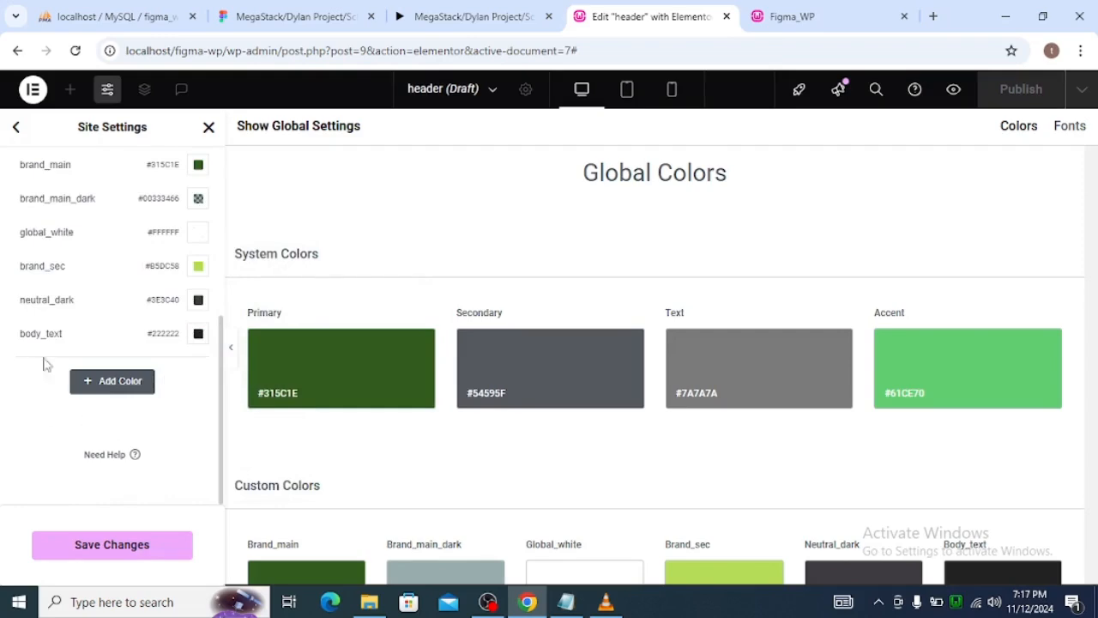
click(198, 333)
key(ctrl+c)
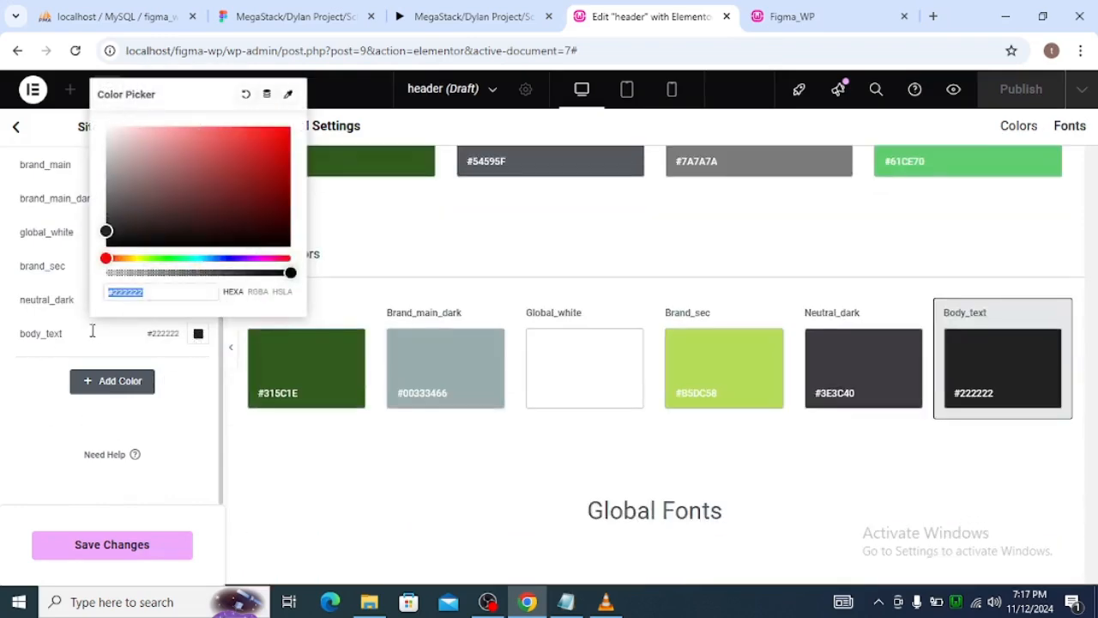
scroll(86, 352, up, 3)
click(198, 305)
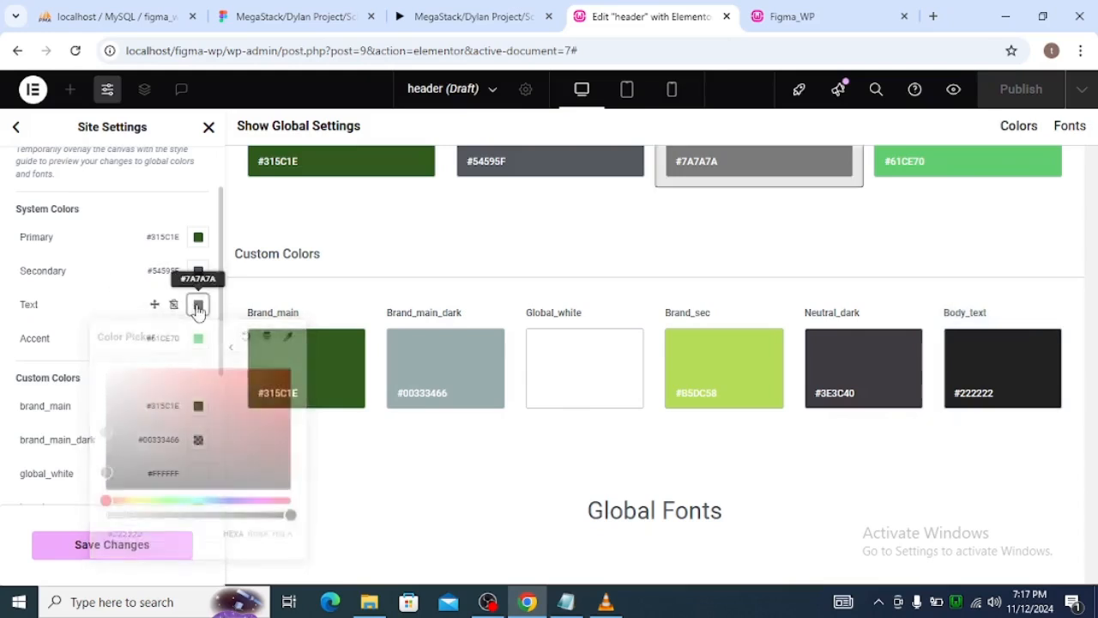
key(ctrl+v)
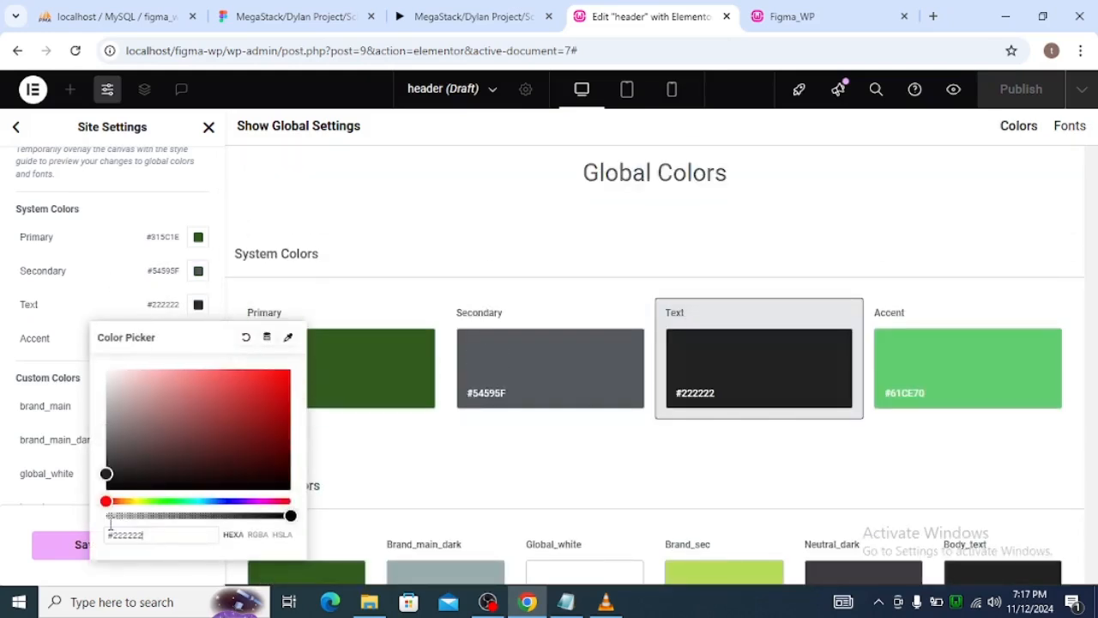
click(90, 254)
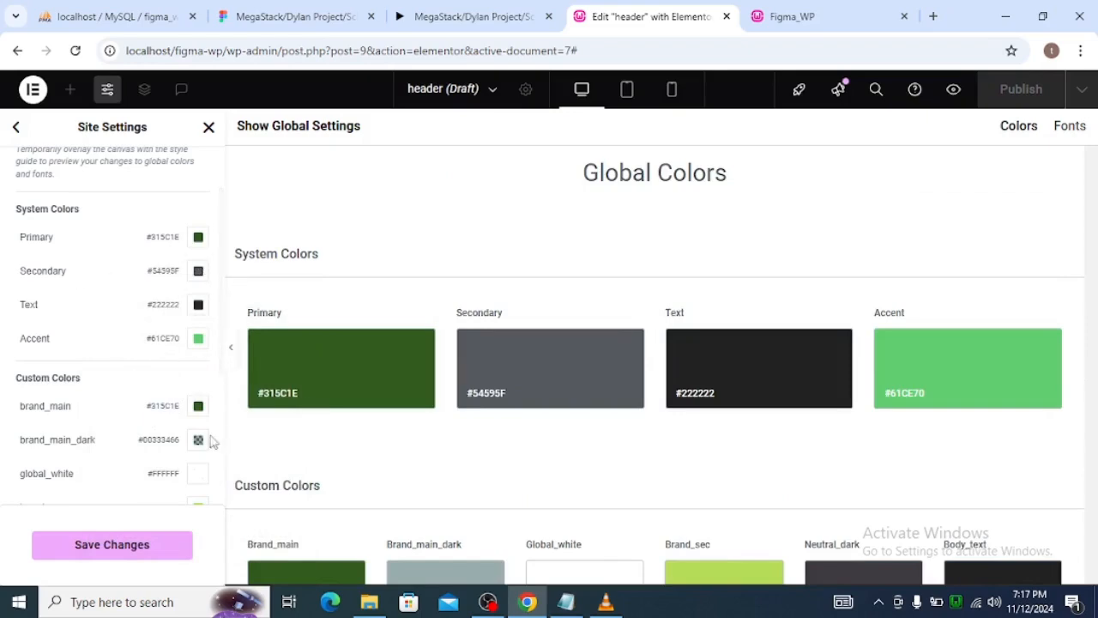
click(113, 553)
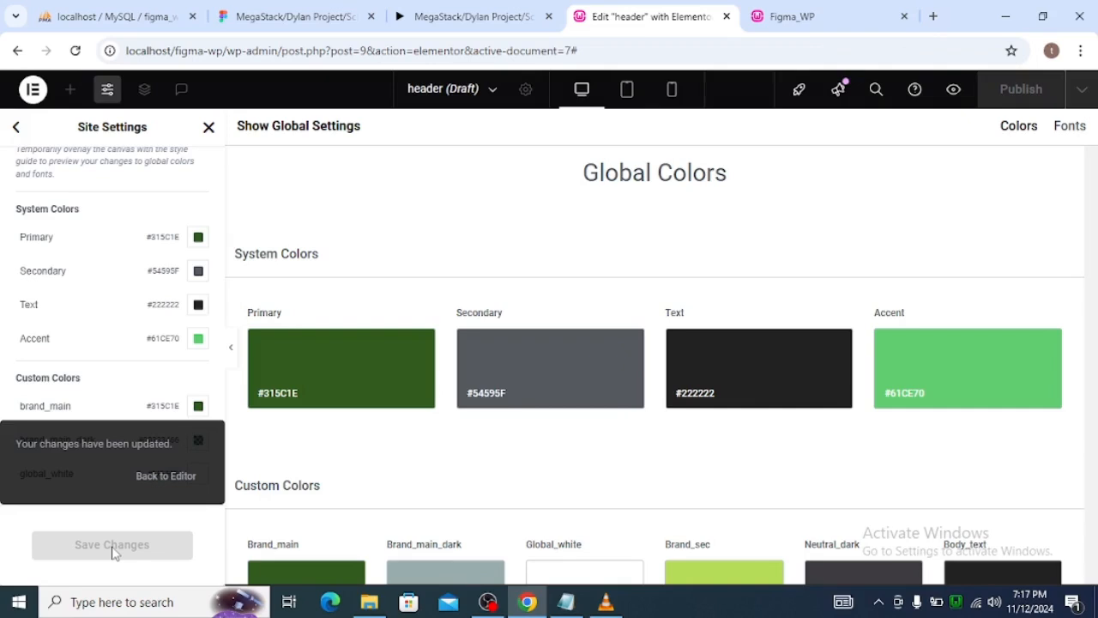
Close the site settings and switch the Elementor editor's display mode to dark in the user preferences.
click(207, 129)
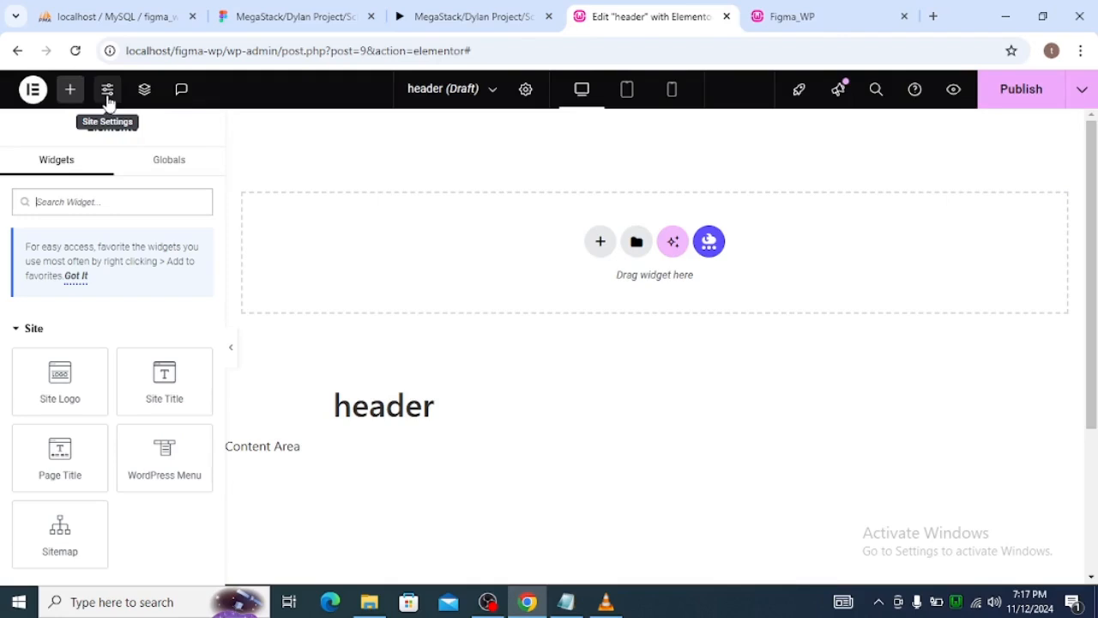
click(32, 90)
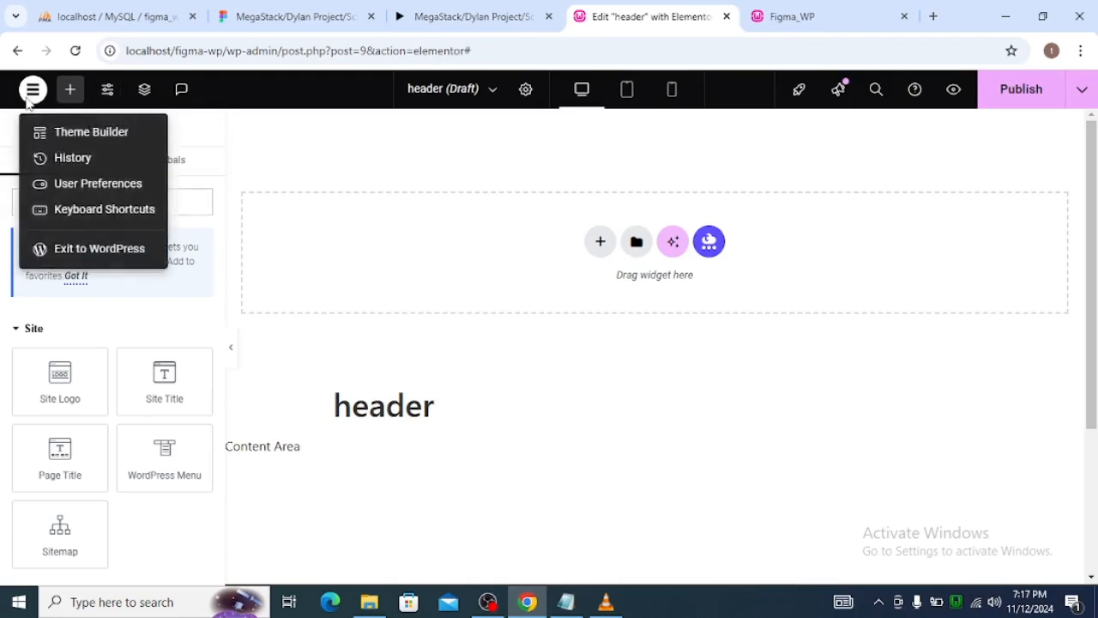
click(53, 185)
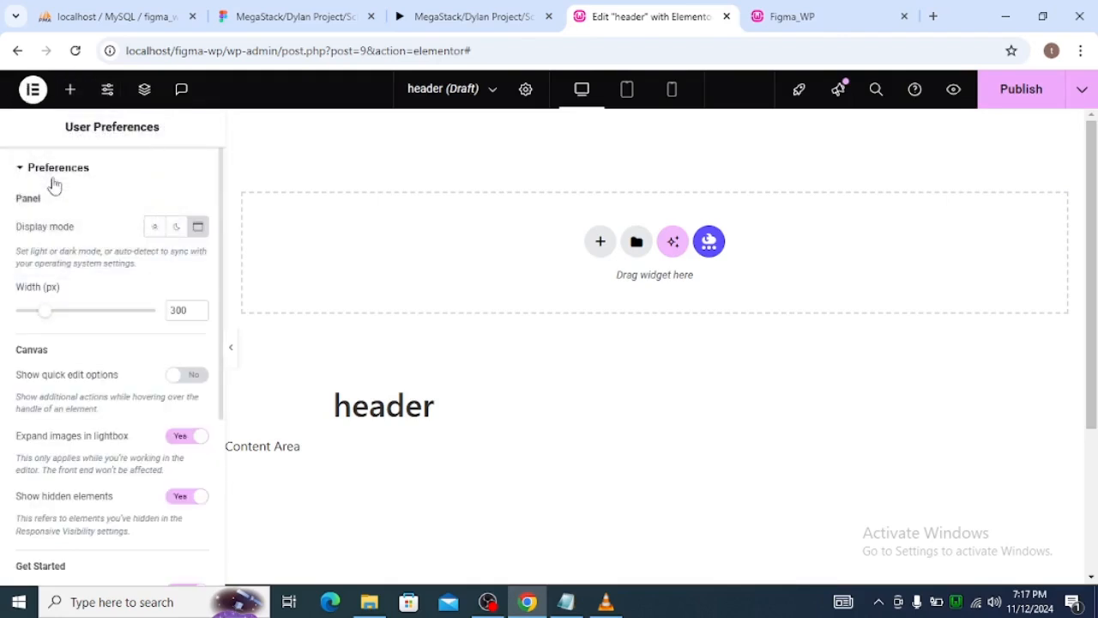
click(175, 228)
scroll(360, 375, down, 1)
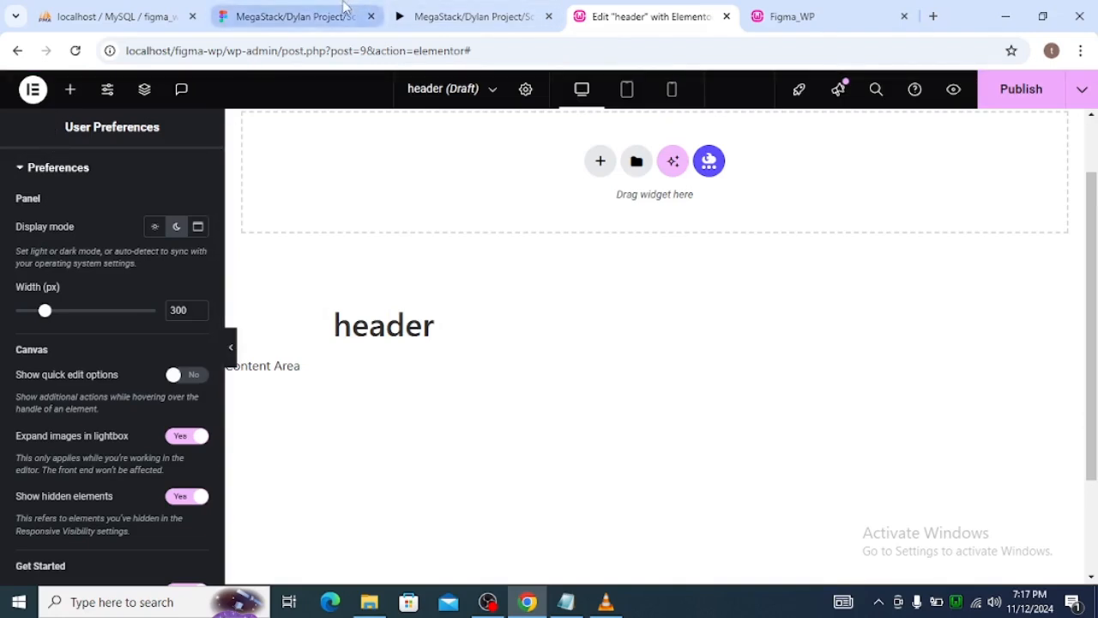
Return to the Figma home page and examine the header's email text typography and the NavBar's size, padding and colors.
click(287, 17)
scroll(614, 222, up, 3)
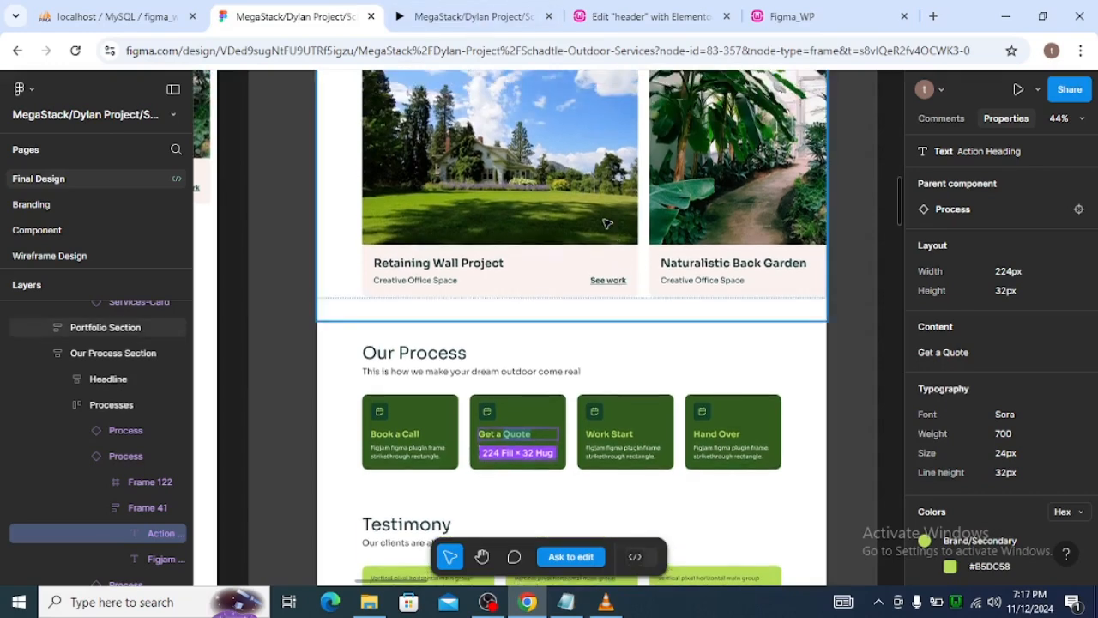
scroll(600, 223, up, 10)
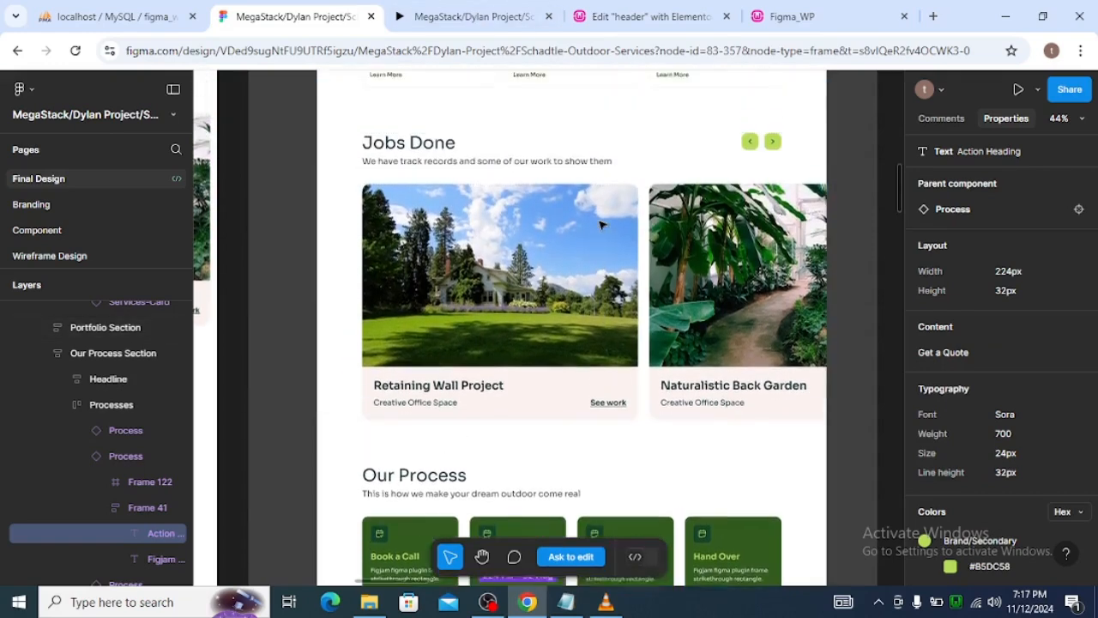
scroll(600, 224, up, 9)
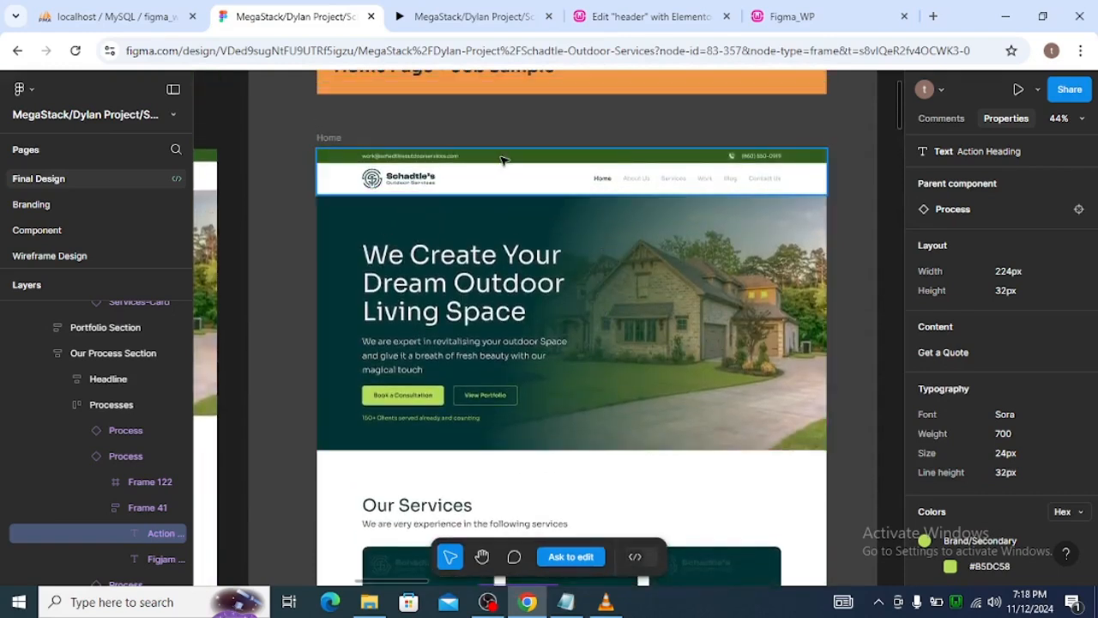
click(505, 160)
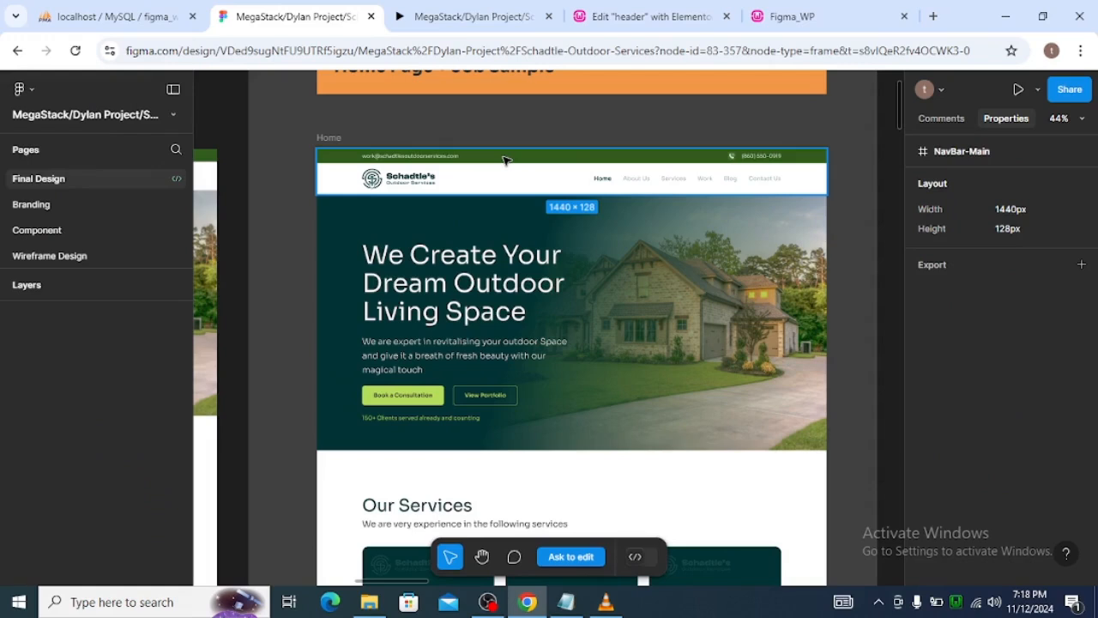
double_click(413, 157)
double_click(415, 156)
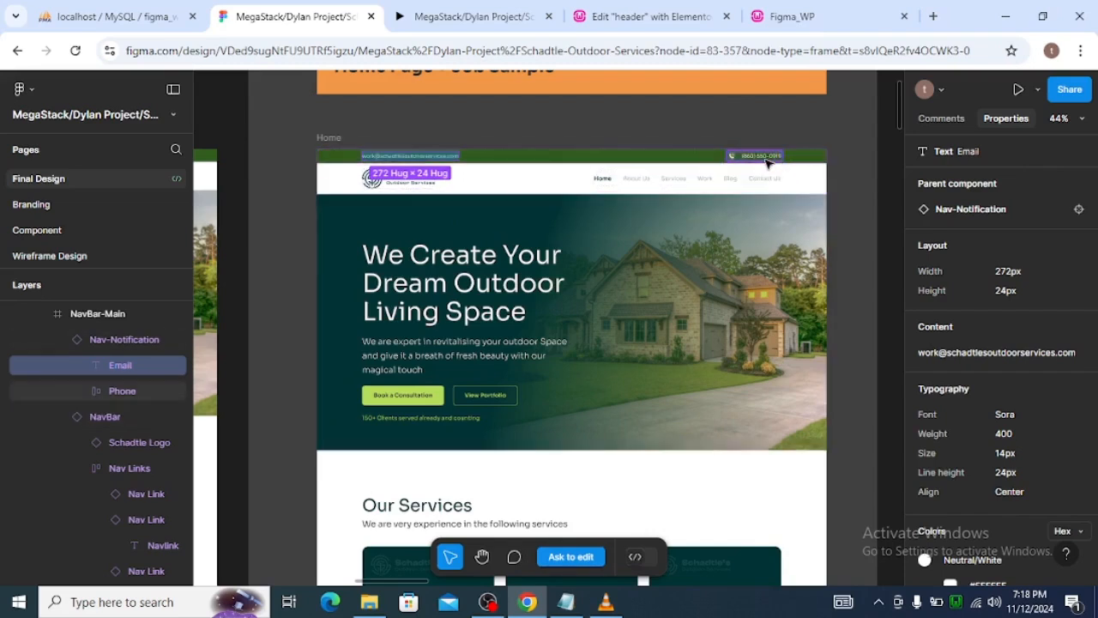
click(408, 189)
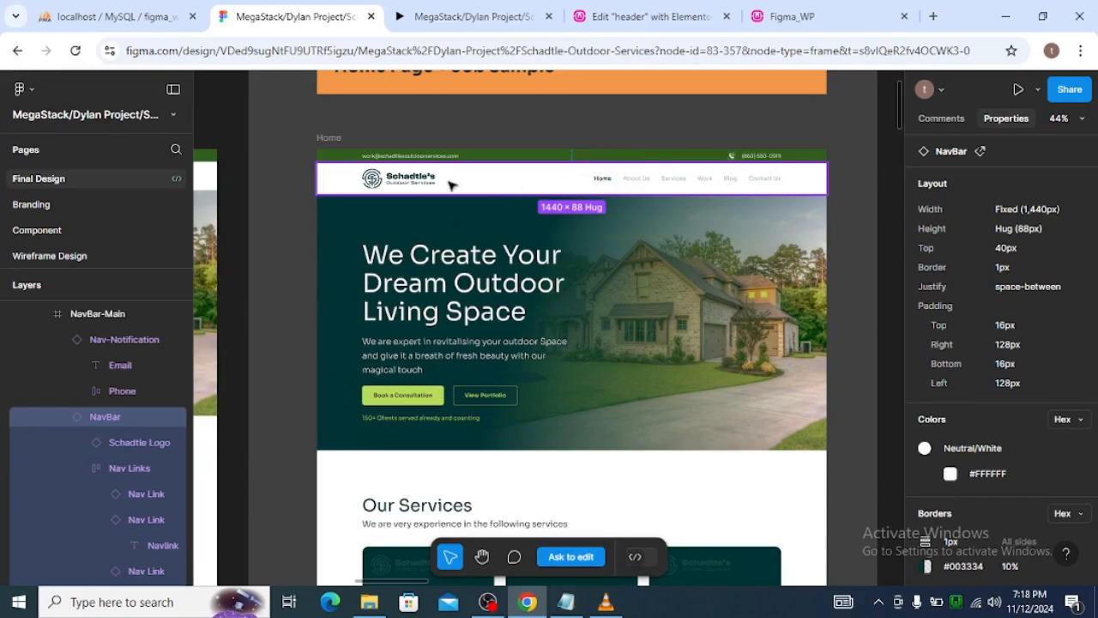
Open the WordPress menu management page from the Figma_WP site and check the navigation bar in the Figma design.
click(624, 17)
click(798, 19)
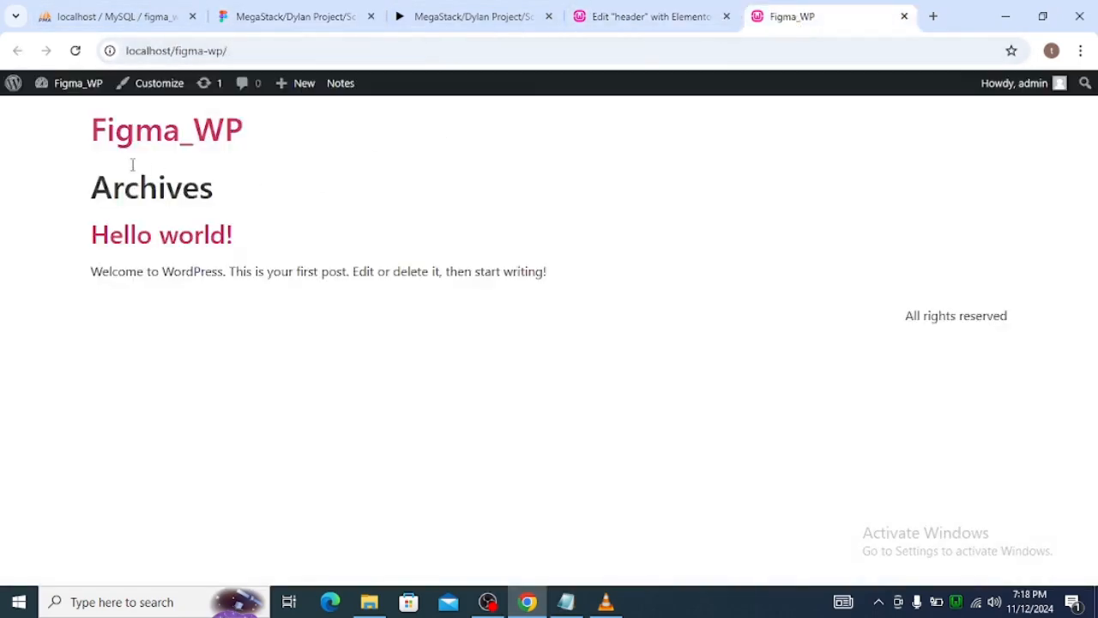
mouse_move(85, 92)
click(52, 175)
click(333, 15)
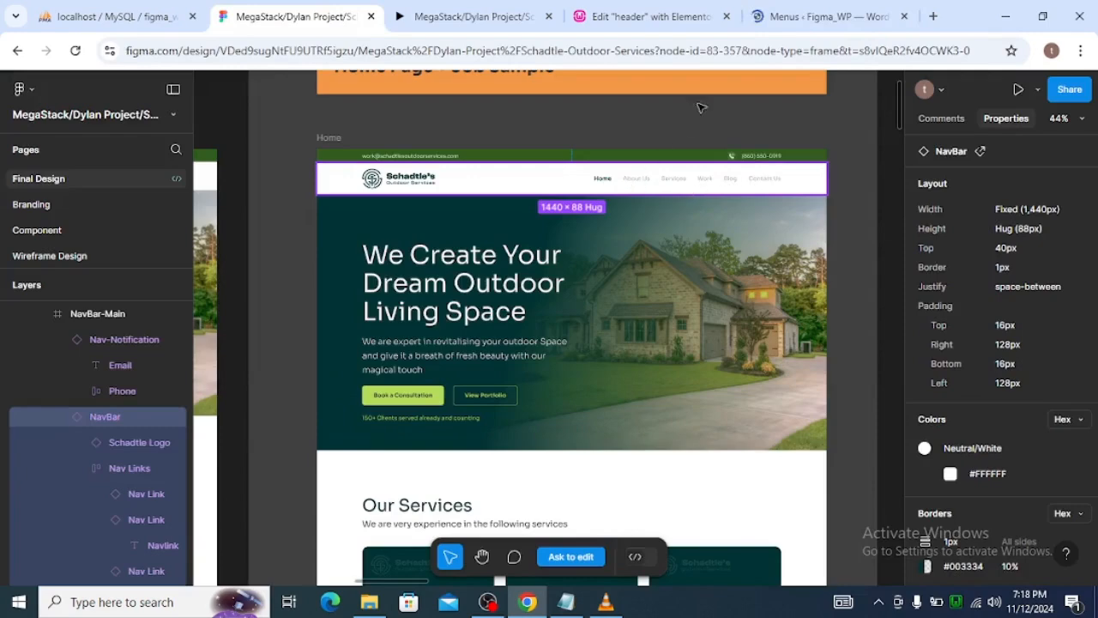
click(784, 20)
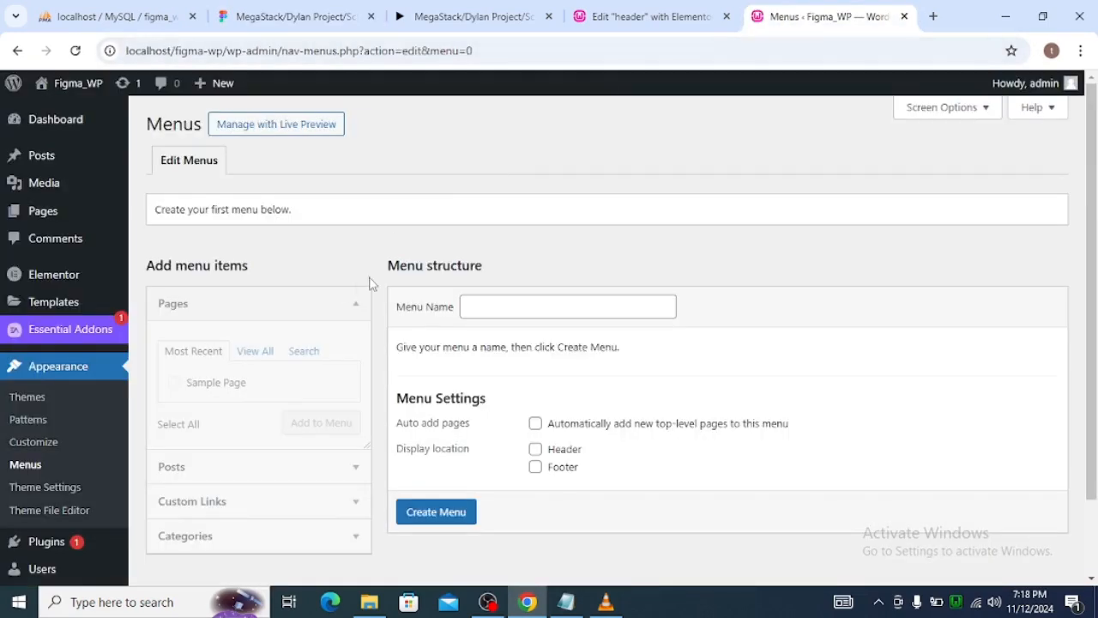
Create a WordPress menu named primay_menu.
scroll(369, 283, down, 1)
scroll(195, 400, up, 1)
scroll(169, 430, down, 1)
scroll(328, 423, up, 1)
click(531, 309)
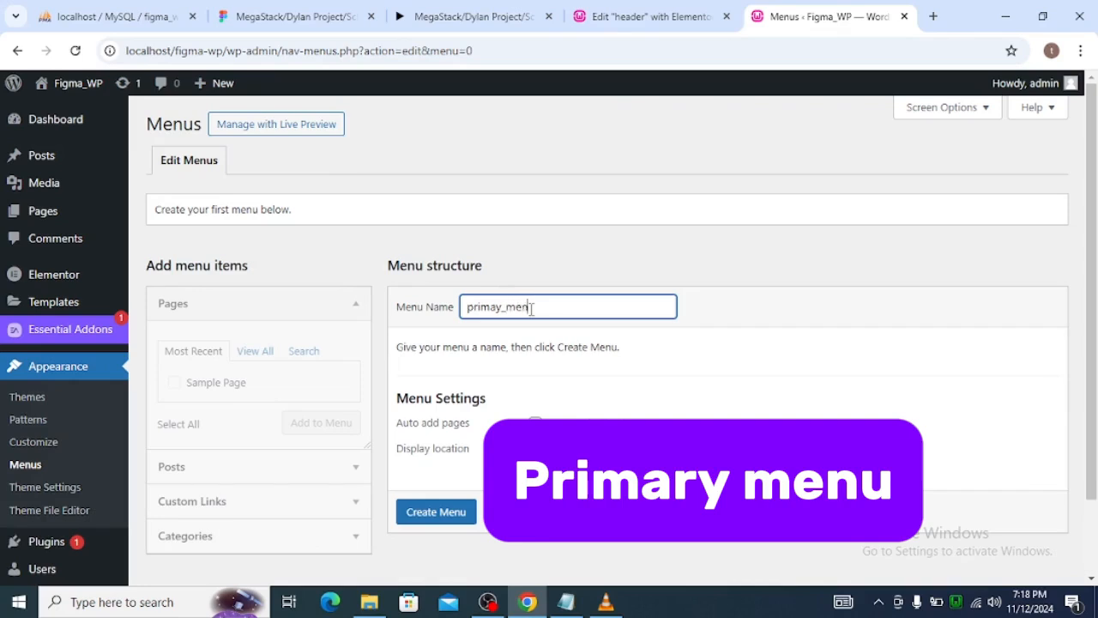
click(433, 511)
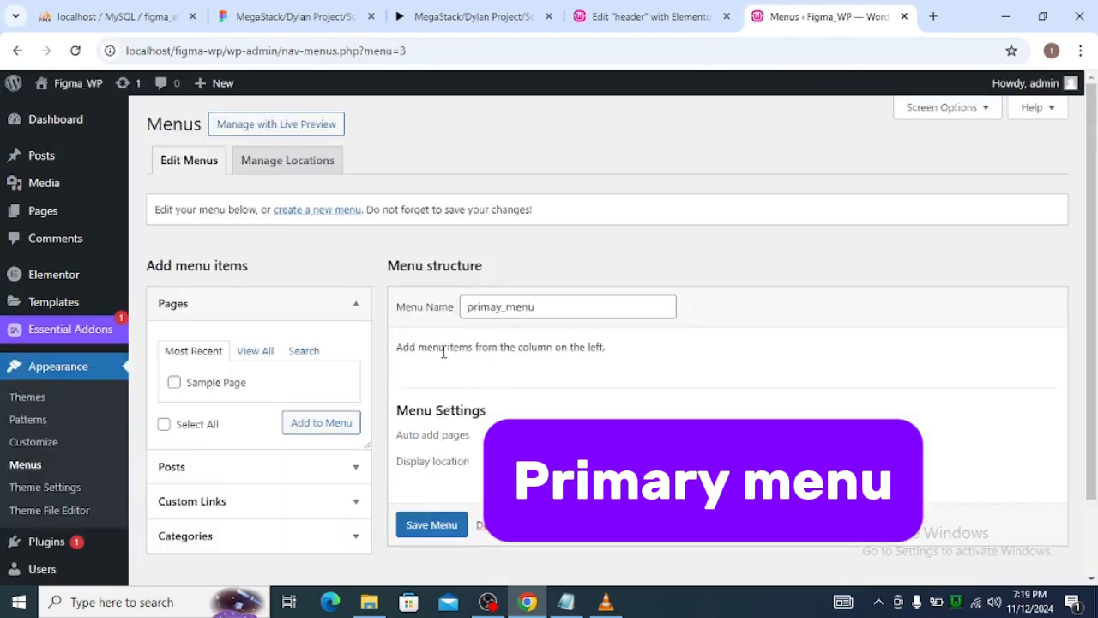
Check the navigation items in Figma and add a custom link About Us with the URL /about-us to the menu.
scroll(433, 347, down, 1)
scroll(433, 347, down, 1)
click(260, 273)
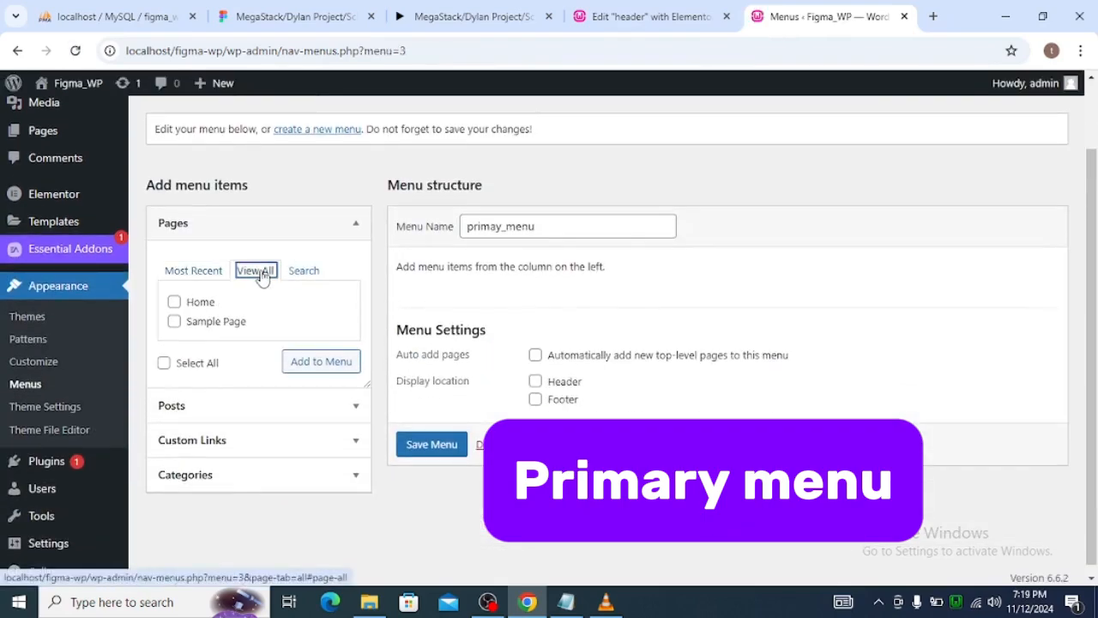
click(348, 441)
click(275, 352)
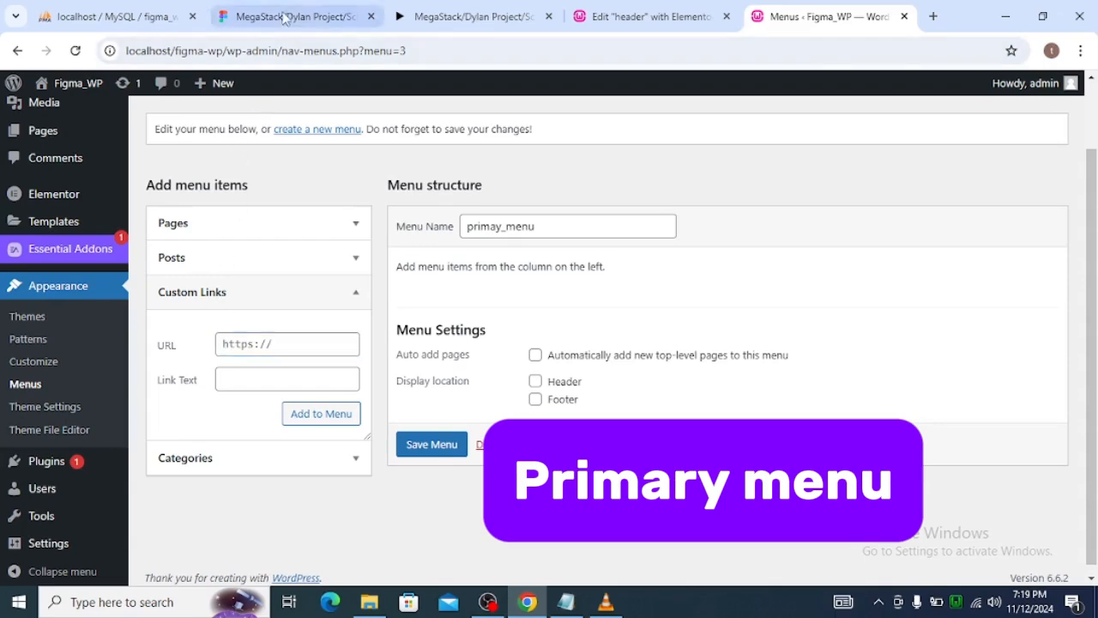
click(283, 16)
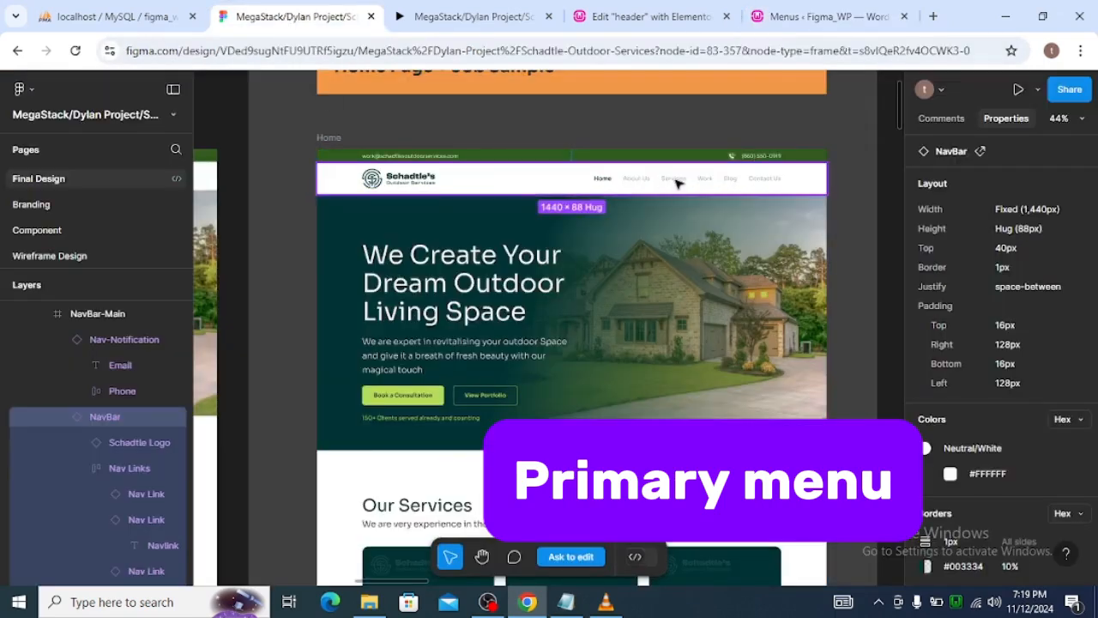
click(472, 16)
click(819, 16)
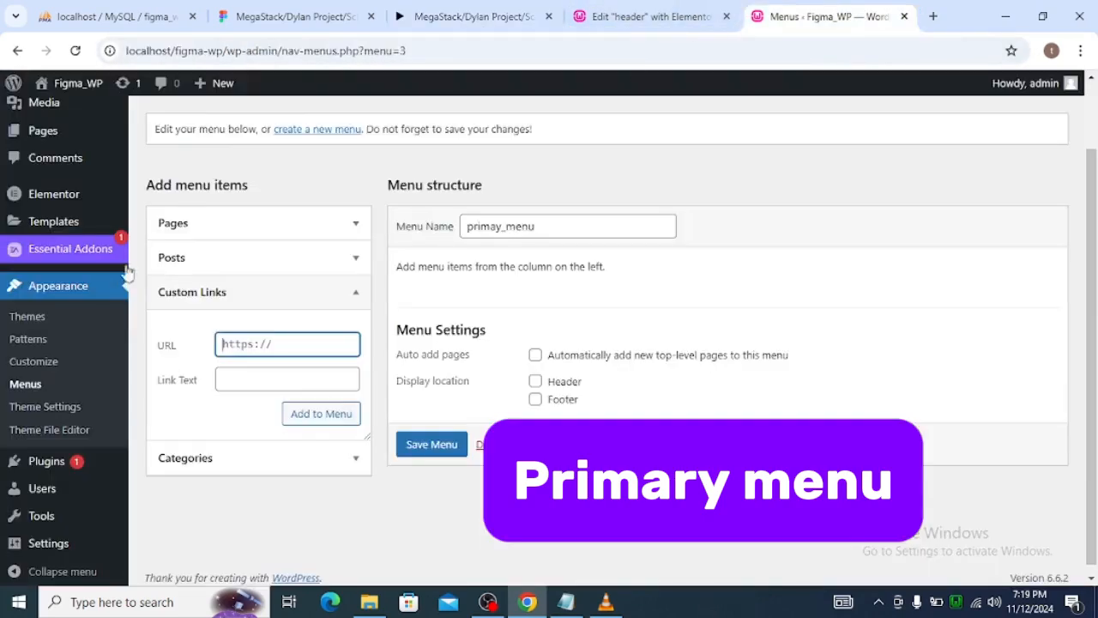
text(/about-us)
key(Tab)
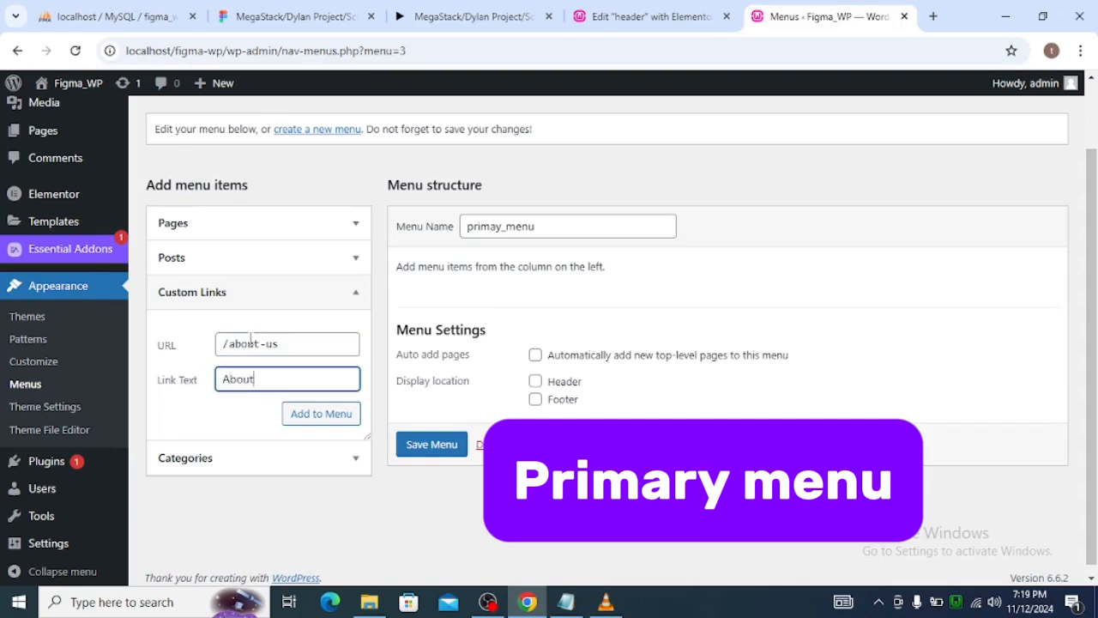
click(320, 412)
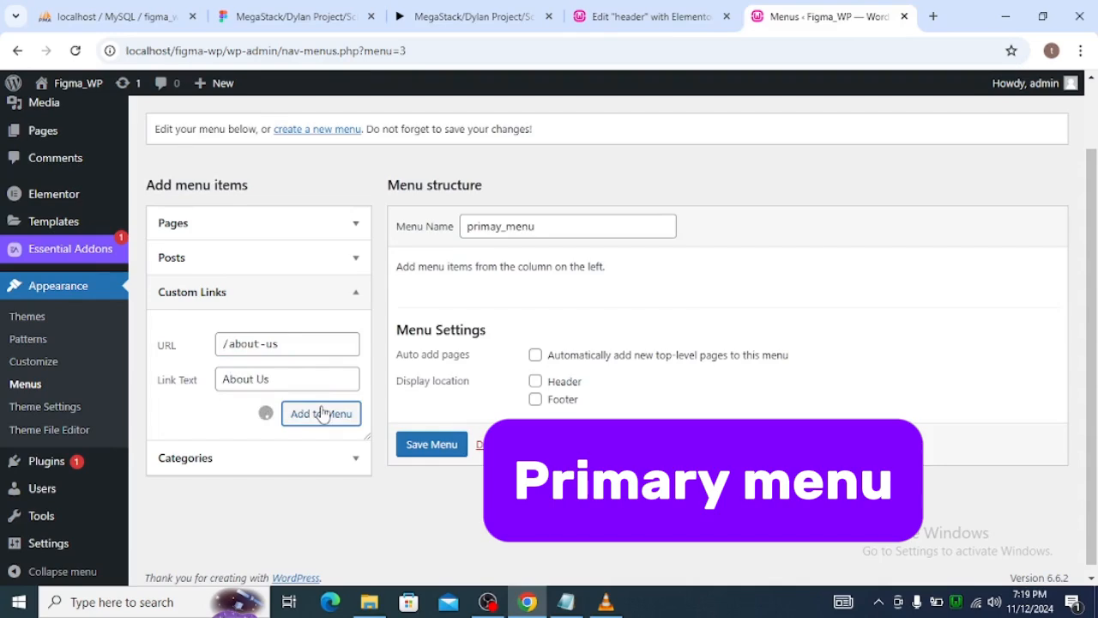
Add a custom link with the text Work and the URL /work to the menu.
click(268, 343)
text(/work)
key(Tab)
text(W)
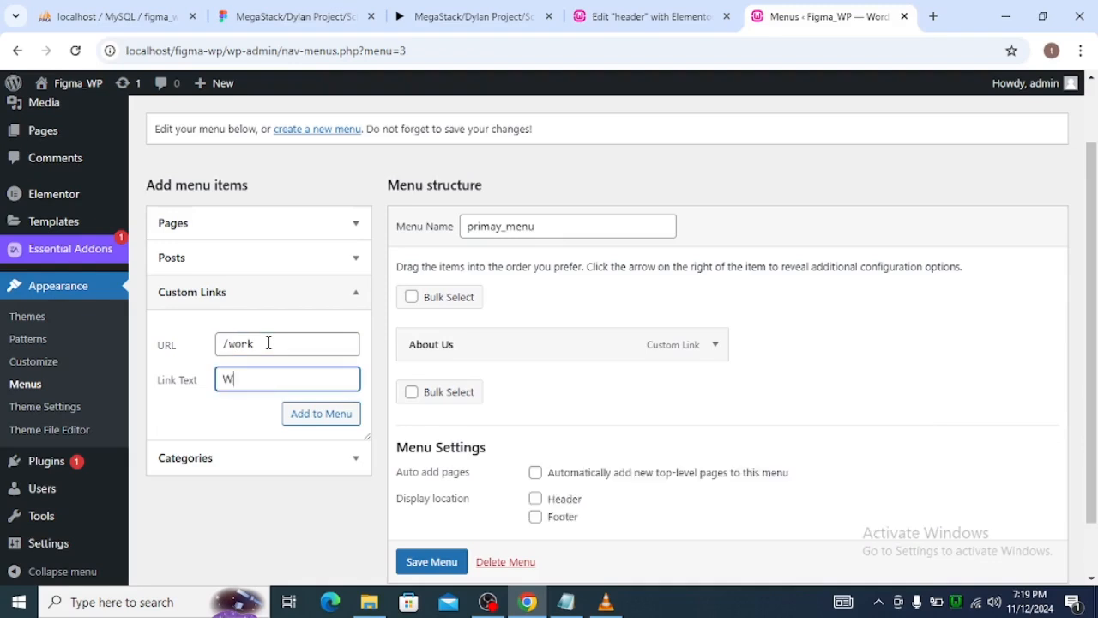
key(Return)
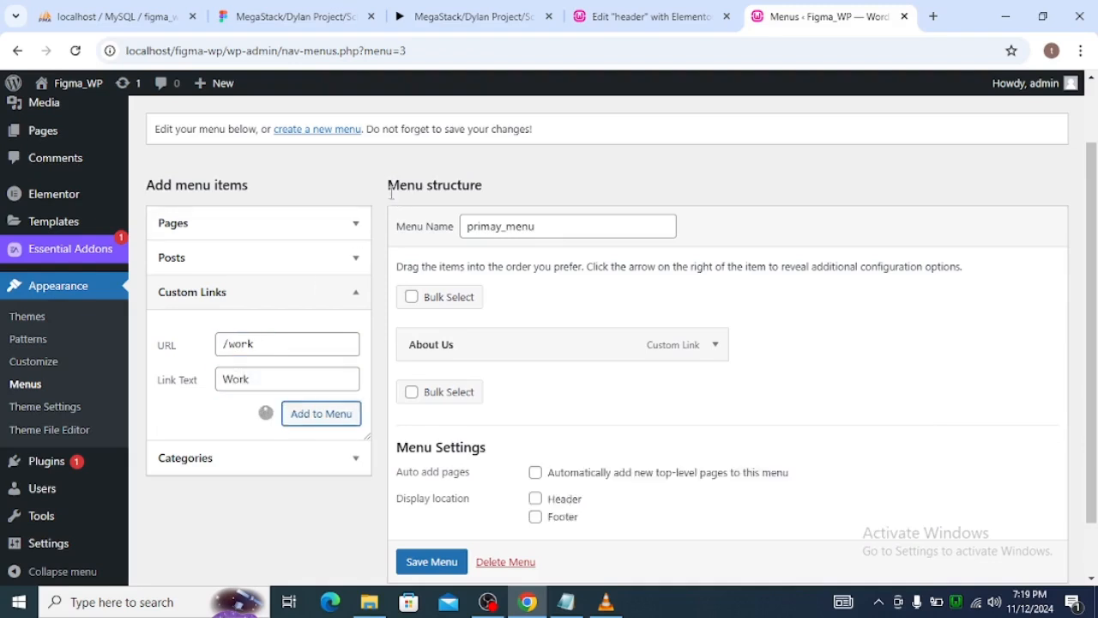
Add a custom link with the text Services and the URL /services to the menu.
click(303, 346)
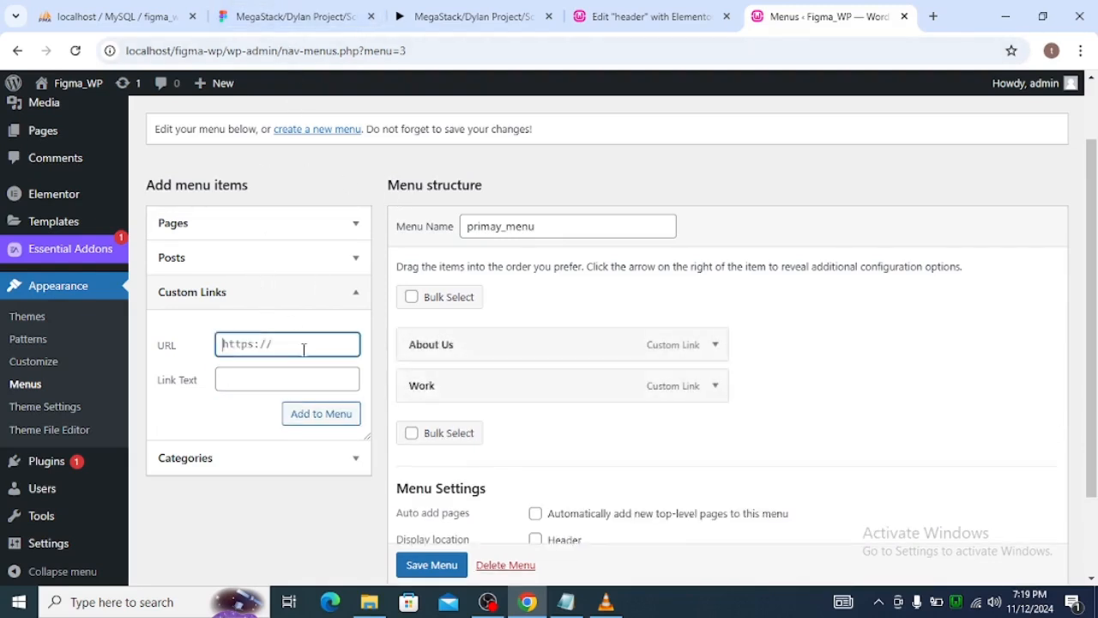
text(/services)
key(Tab)
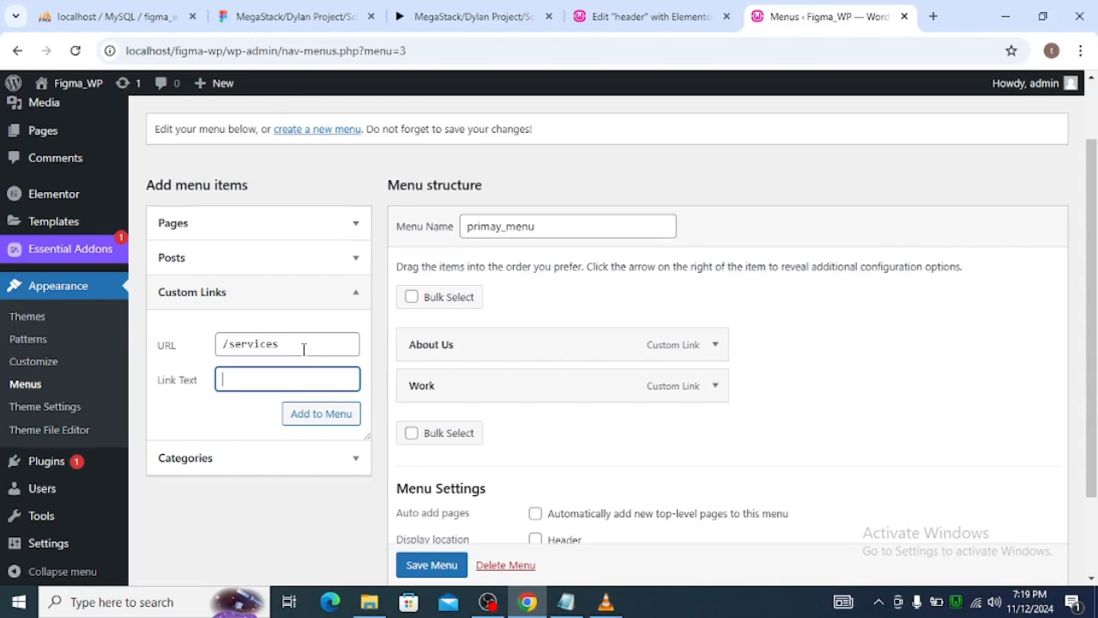
text(Services)
key(Tab)
key(Return)
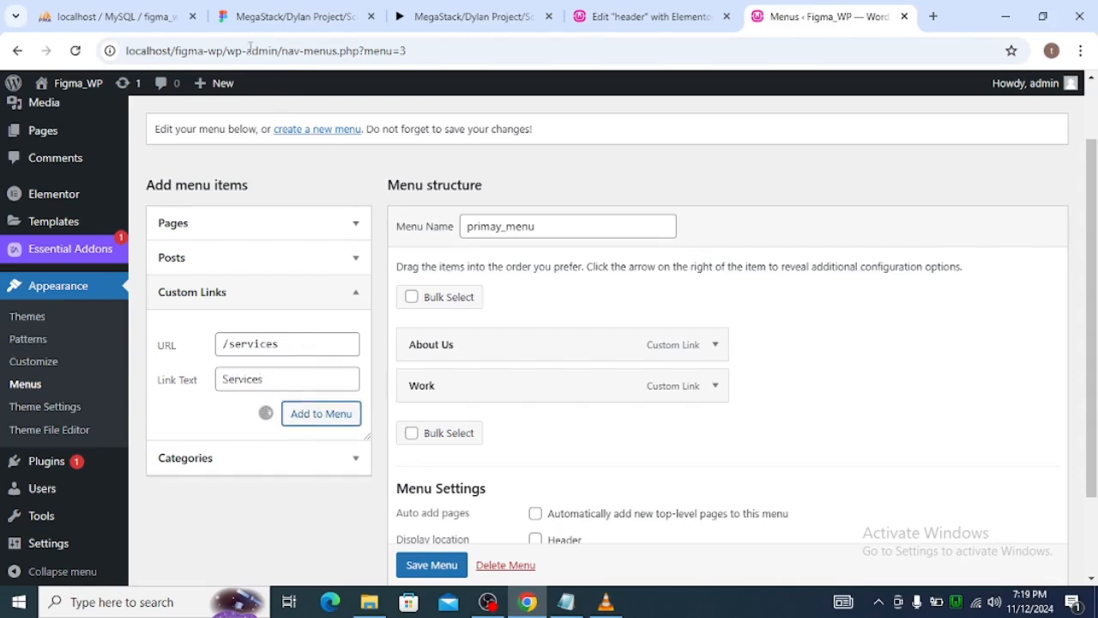
Check the Figma navigation bar for the next item and add a custom link Blog with the URL /blog.
click(293, 18)
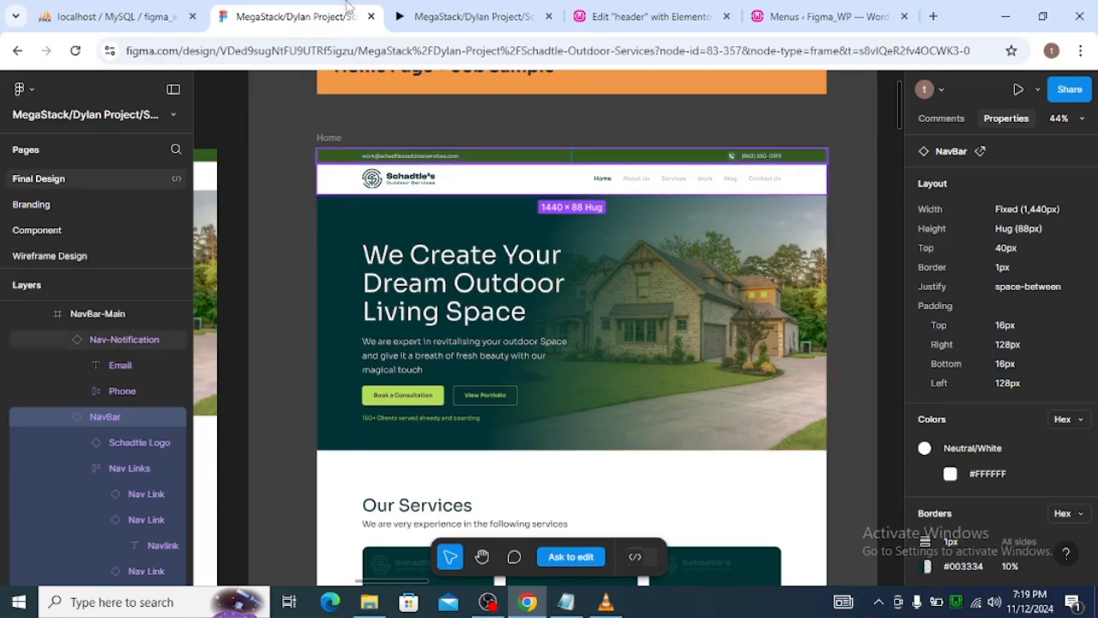
click(761, 18)
click(263, 344)
key(ctrl+a)
text(/blog)
key(Tab)
text(Blog)
key(Return)
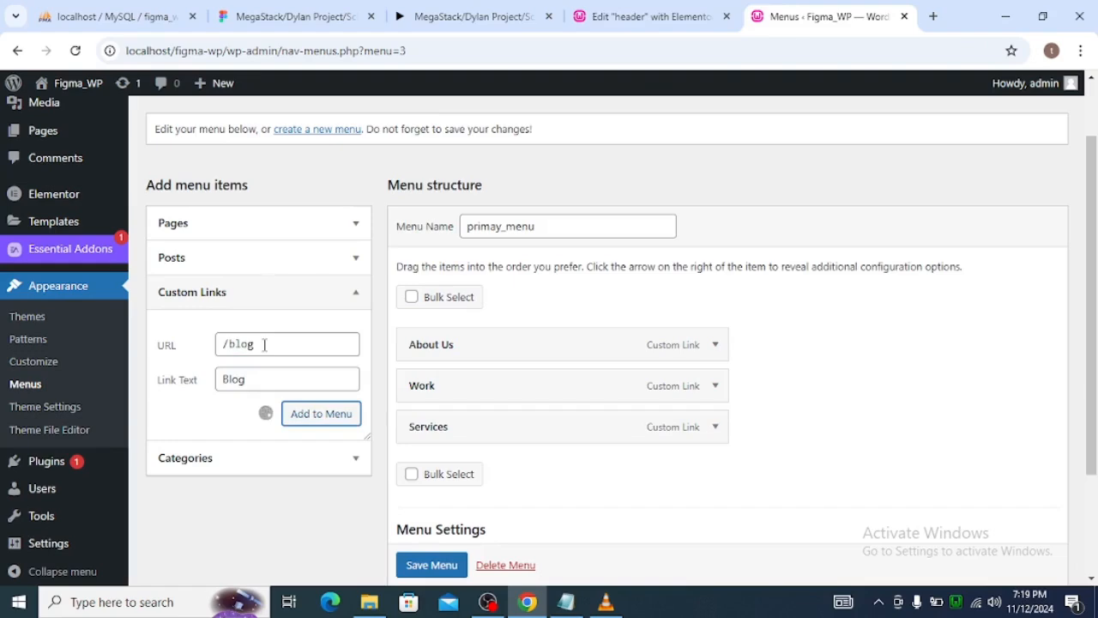
Add a custom link with the text Contact Us and the URL /contact-us to the menu.
click(264, 343)
key(ctrl+a)
text(/c)
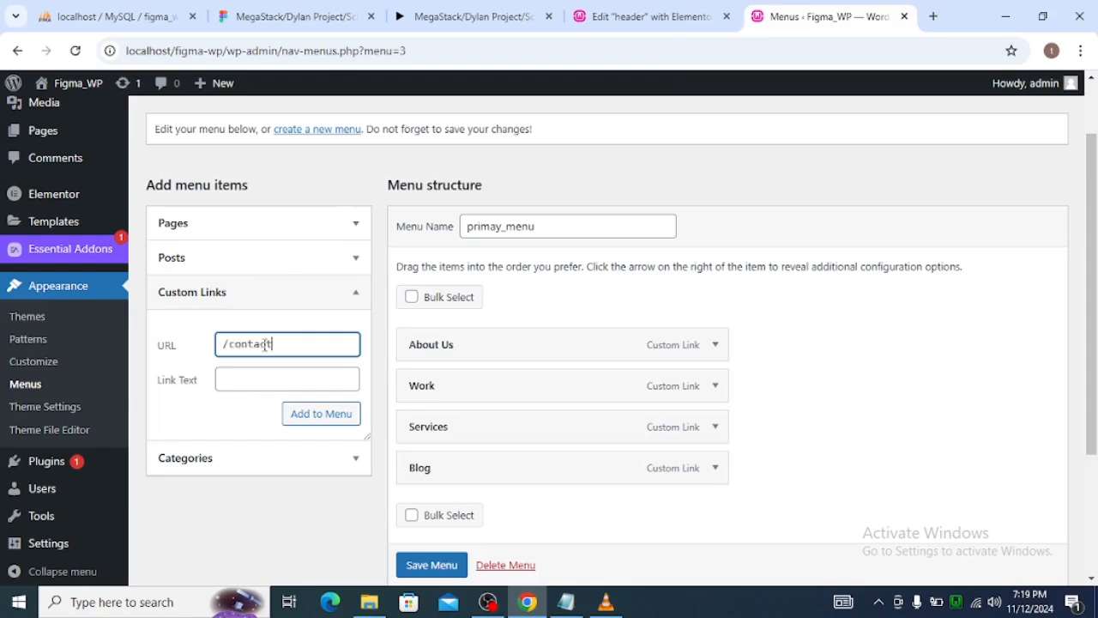
text(ontact-us)
key(Tab)
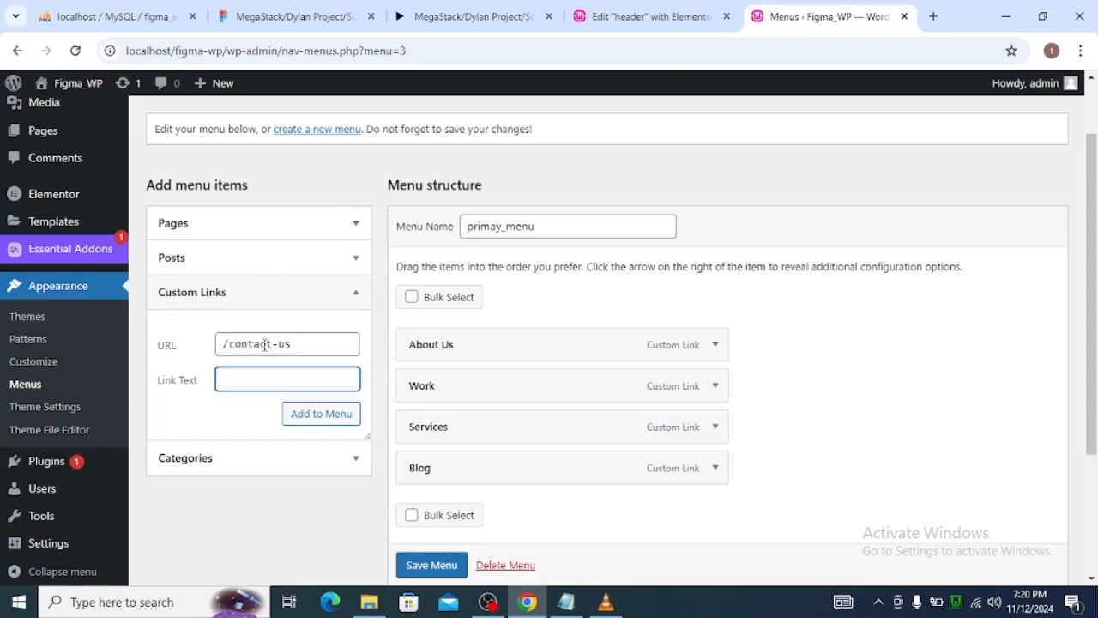
text(Contact Us)
key(Tab)
key(Return)
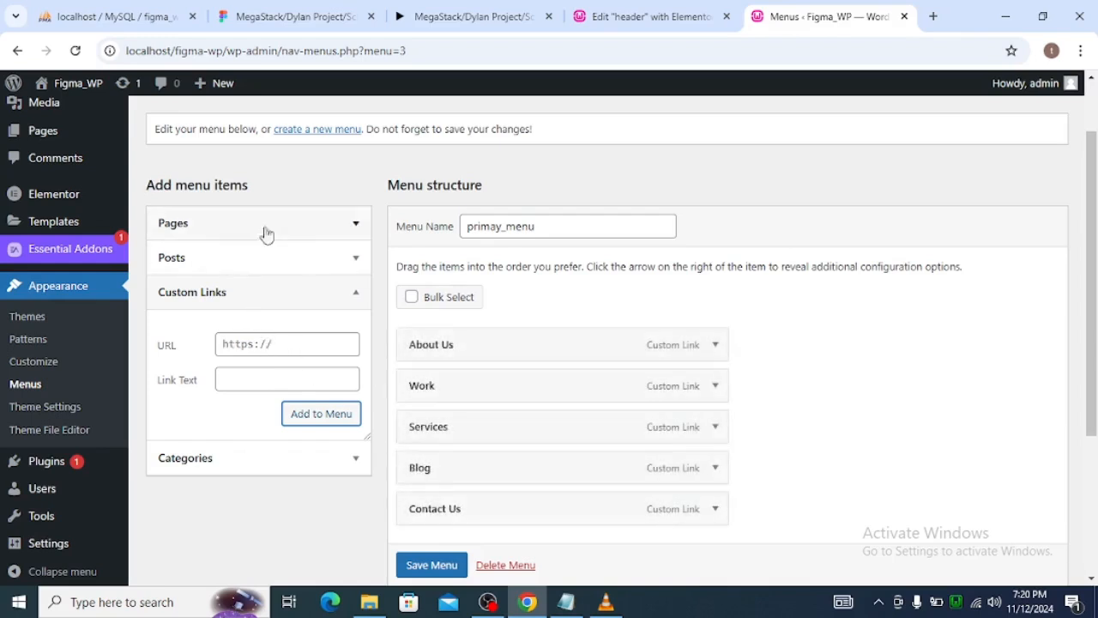
Add the Home page to primay_menu and review the order of the menu items.
click(326, 223)
click(173, 301)
click(311, 369)
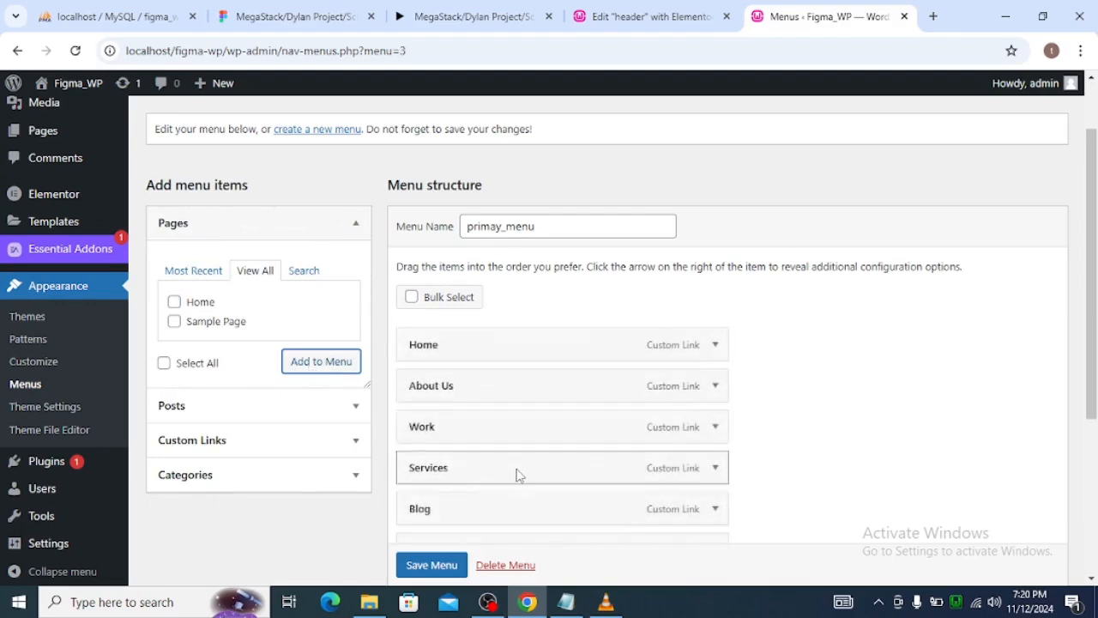
scroll(500, 475, down, 2)
scroll(534, 470, down, 2)
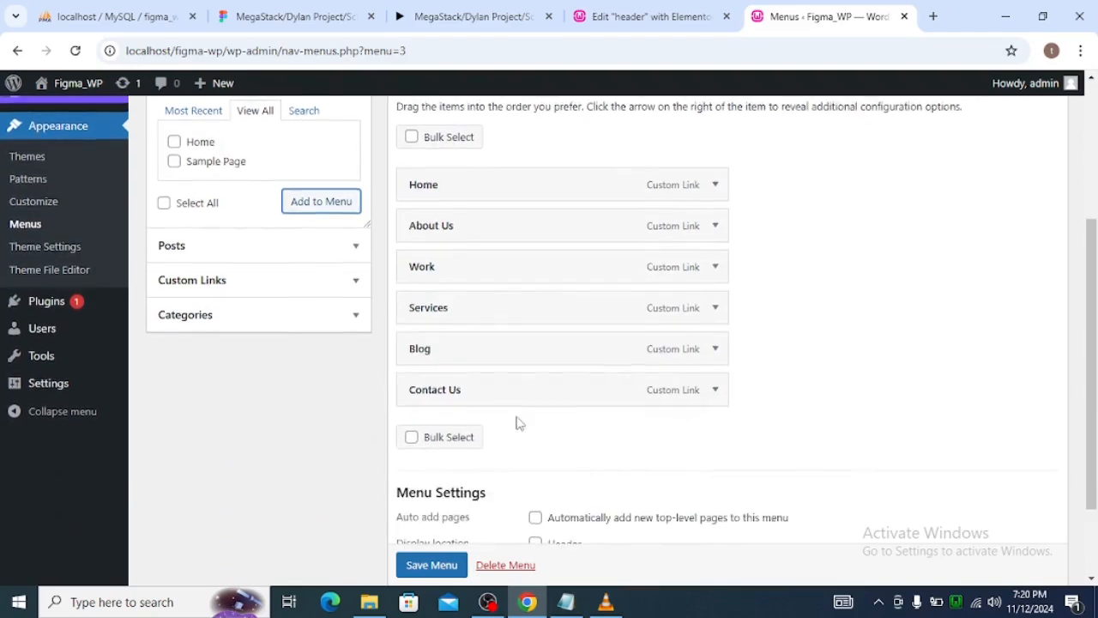
scroll(518, 421, up, 2)
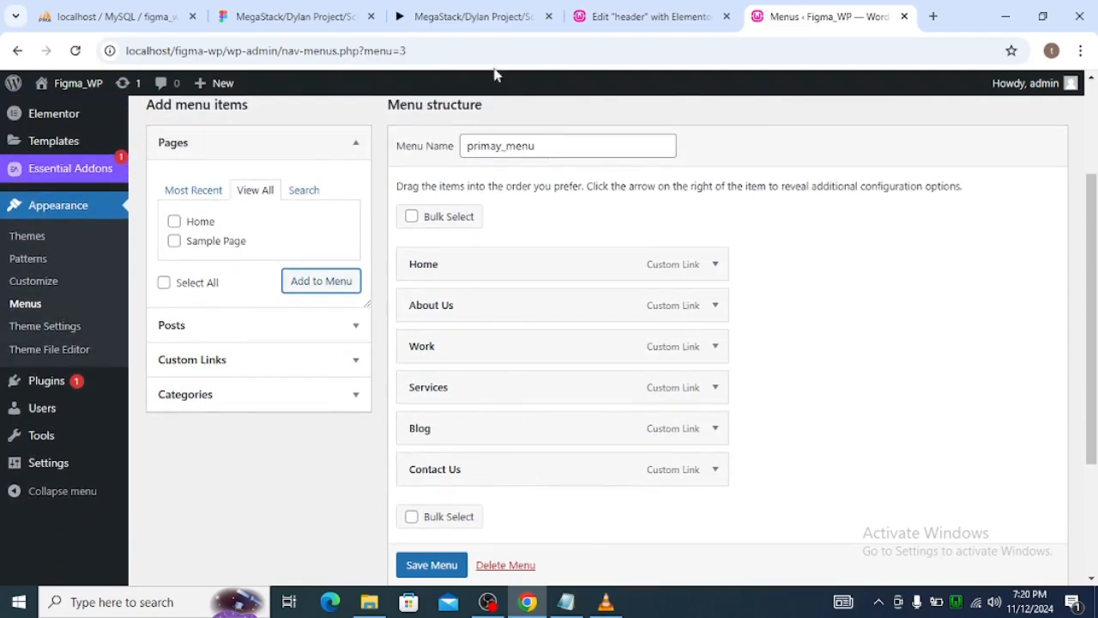
Move the Figma design into its own browser window and switch between it and the WordPress menu page to compare the navigation.
click(324, 24)
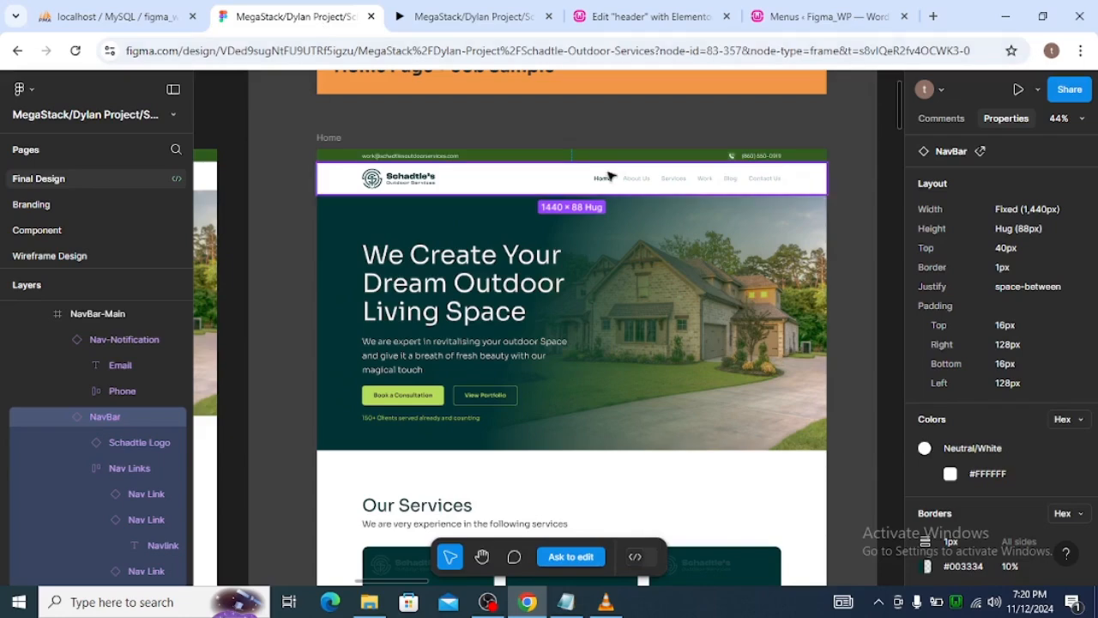
right_click(314, 16)
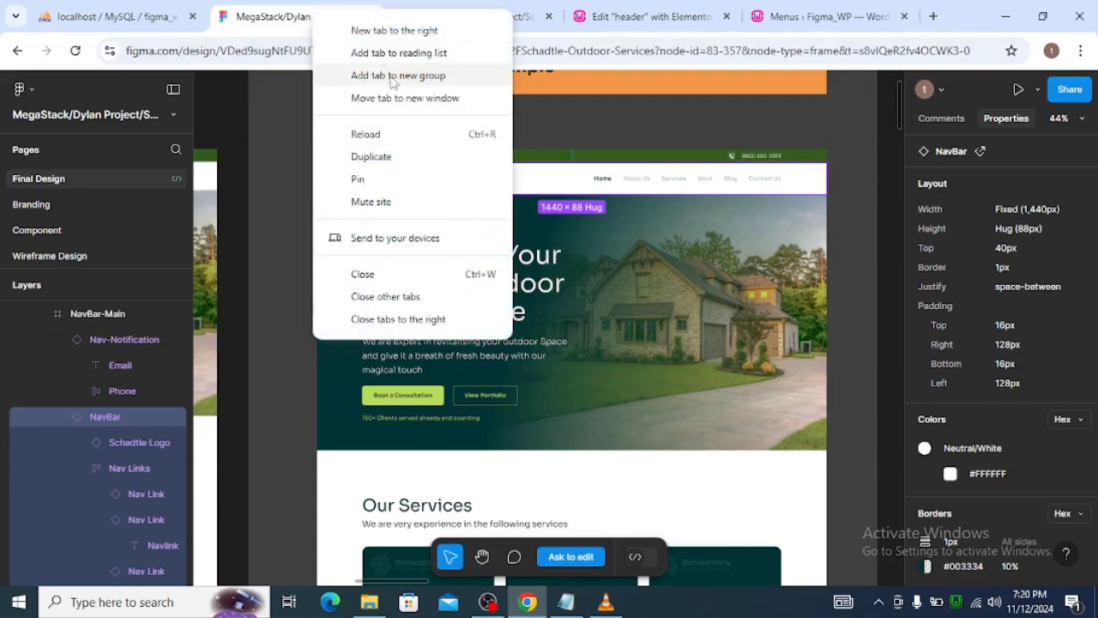
click(410, 100)
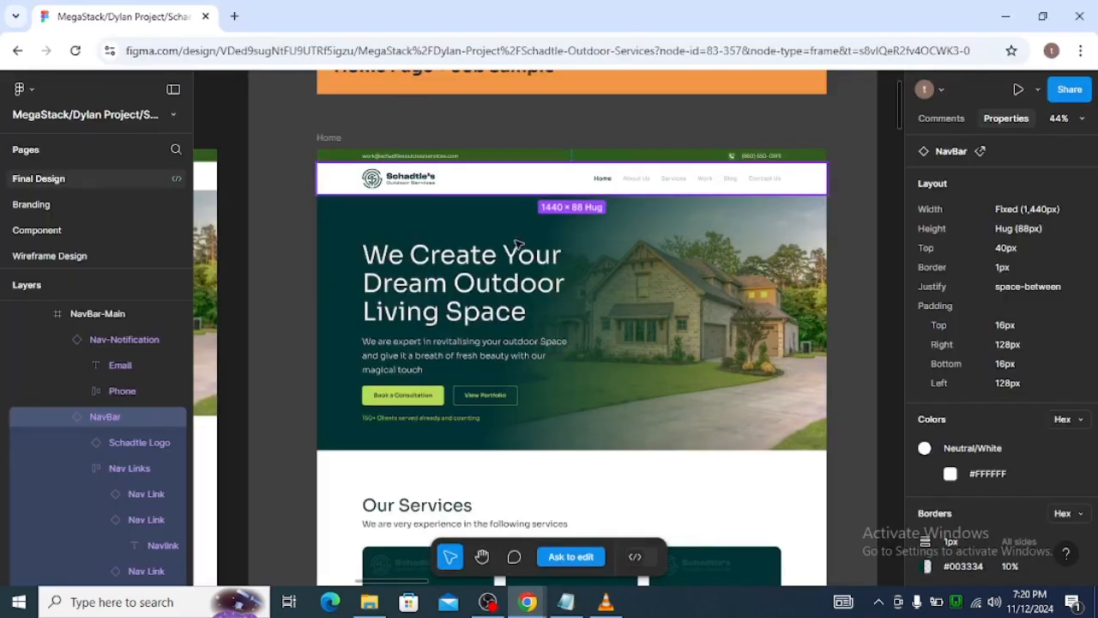
key(alt+Tab)
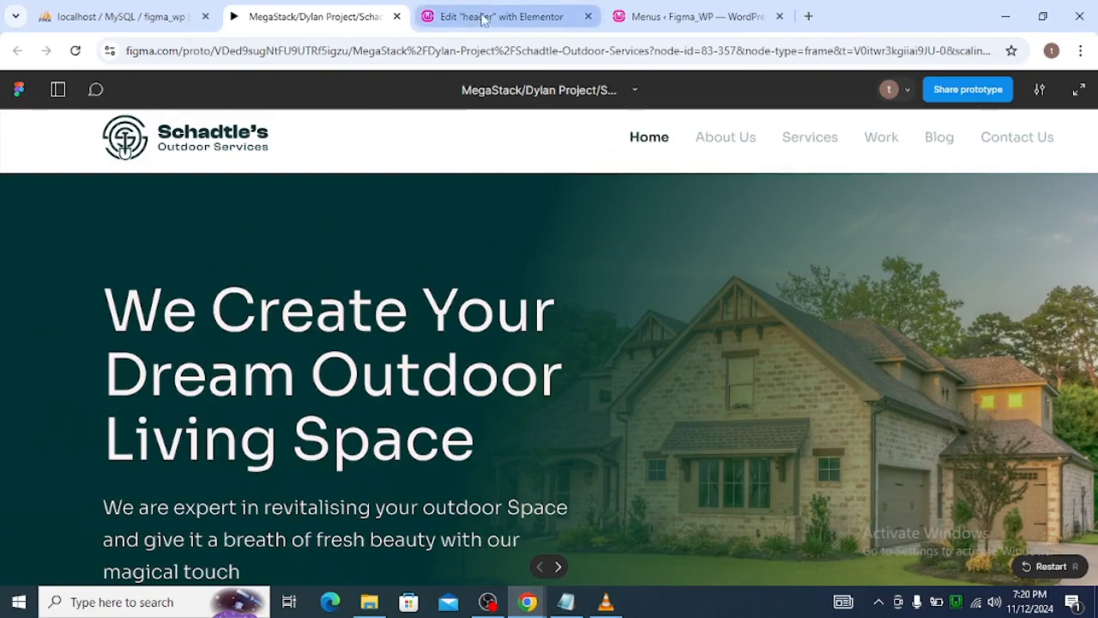
click(652, 15)
key(alt+Tab)
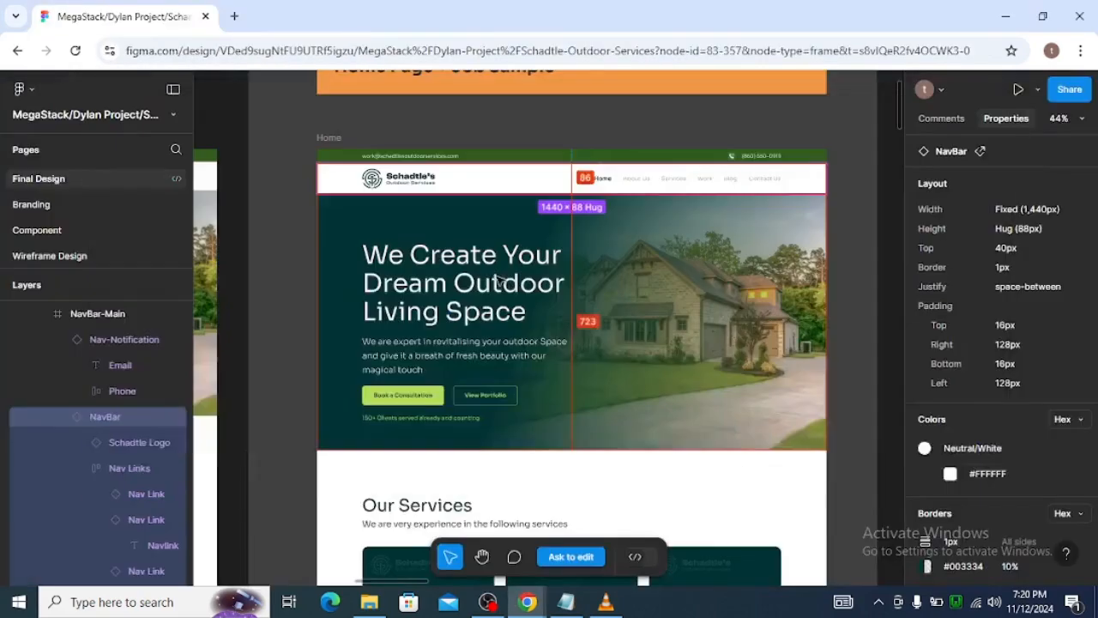
Move the Services item above Work in primay_menu and compare the item order with the Figma navigation bar.
key(alt+Tab)
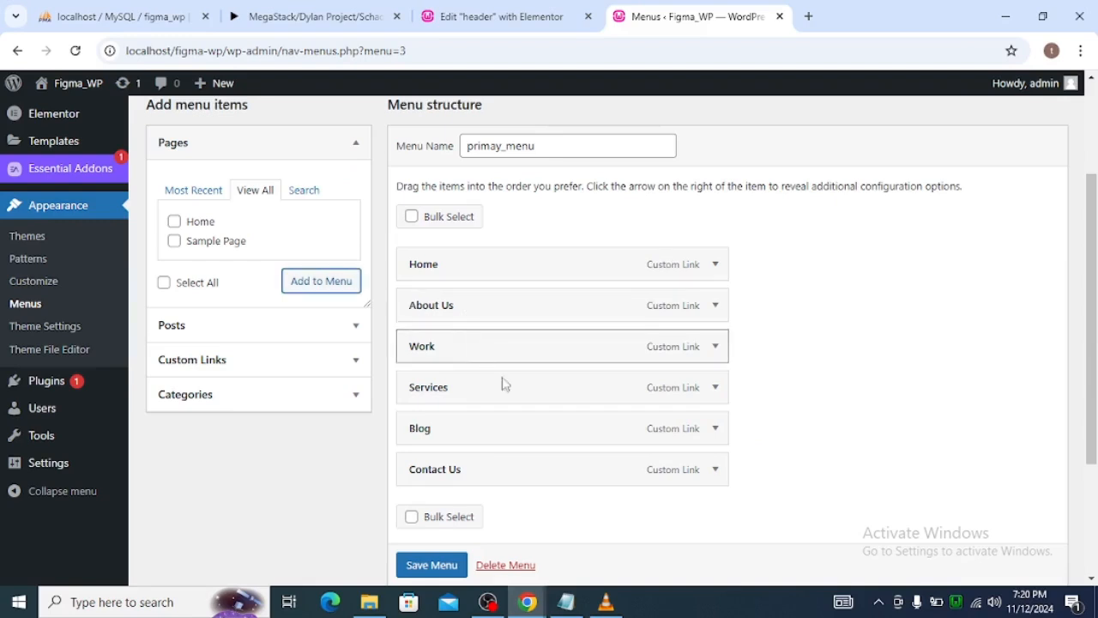
drag(510, 397, 485, 335)
key(alt+Tab)
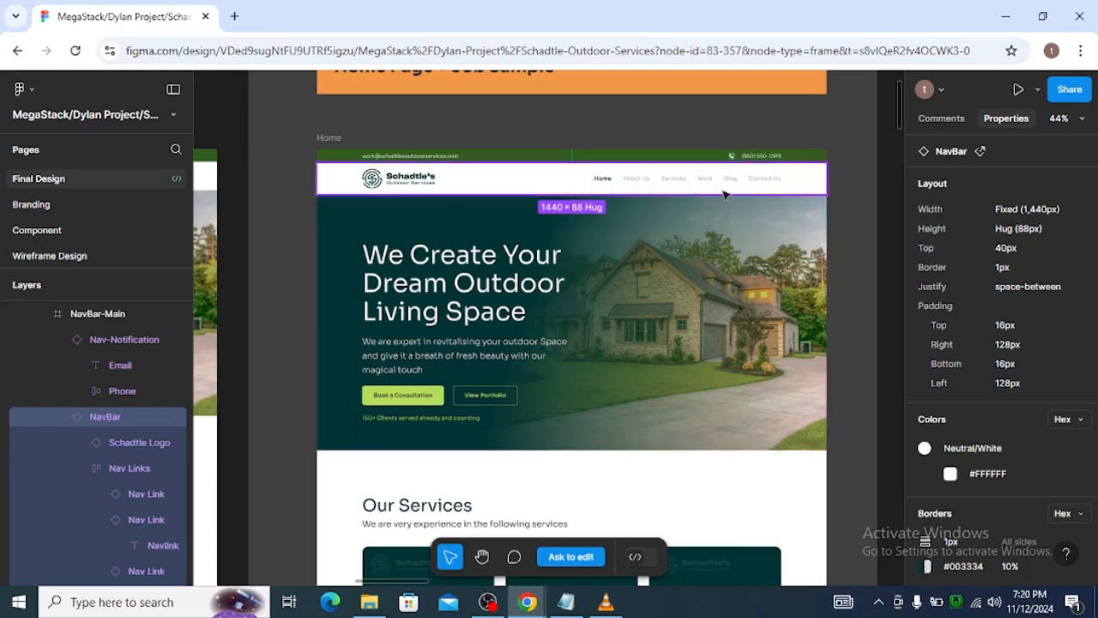
key(alt+Tab)
key(alt+Tab)
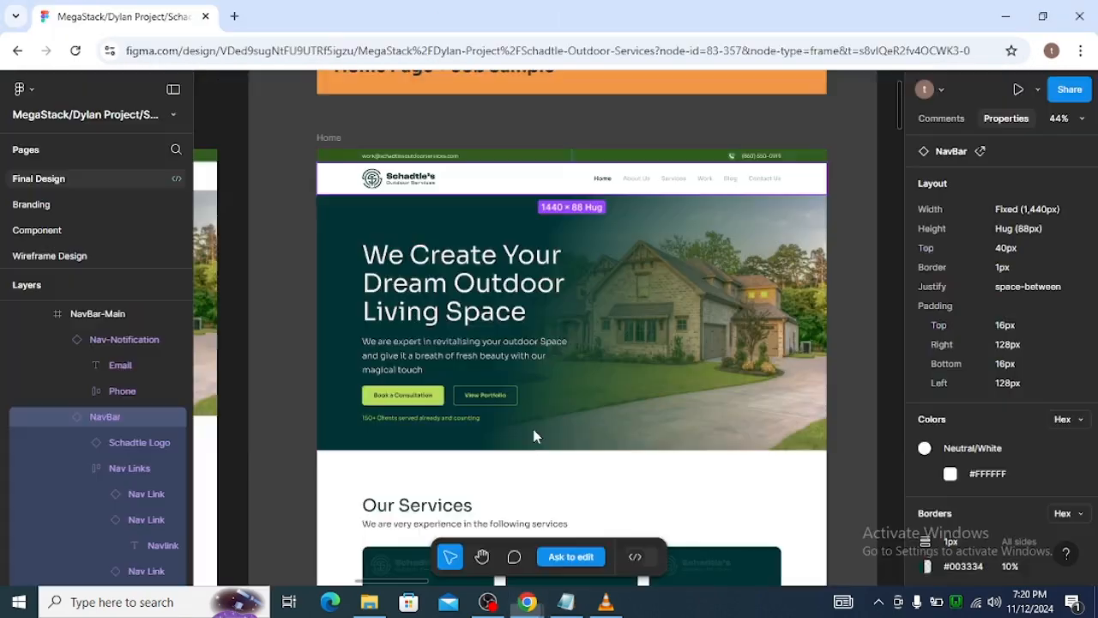
key(alt+Tab)
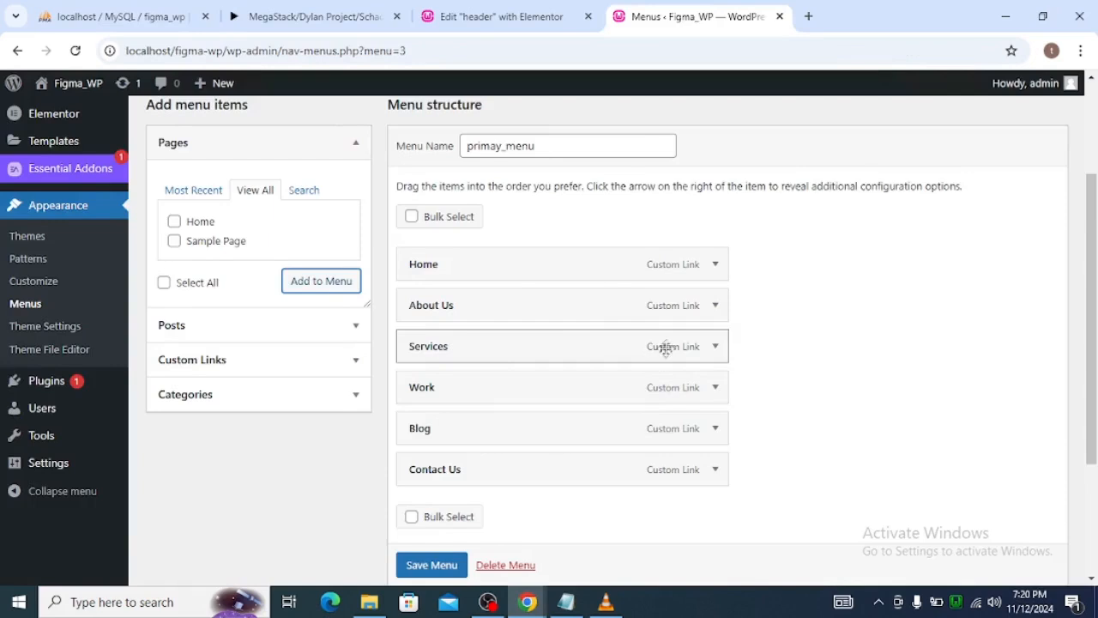
Save primay_menu and review its items and settings.
scroll(554, 453, down, 1)
scroll(460, 525, down, 2)
click(441, 499)
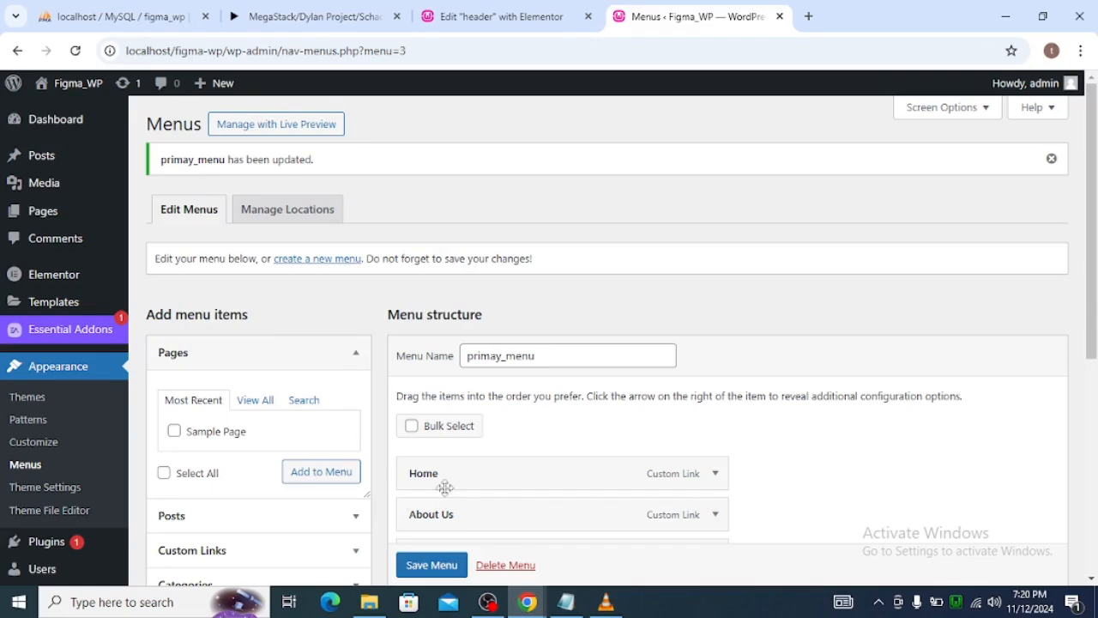
scroll(840, 292, down, 3)
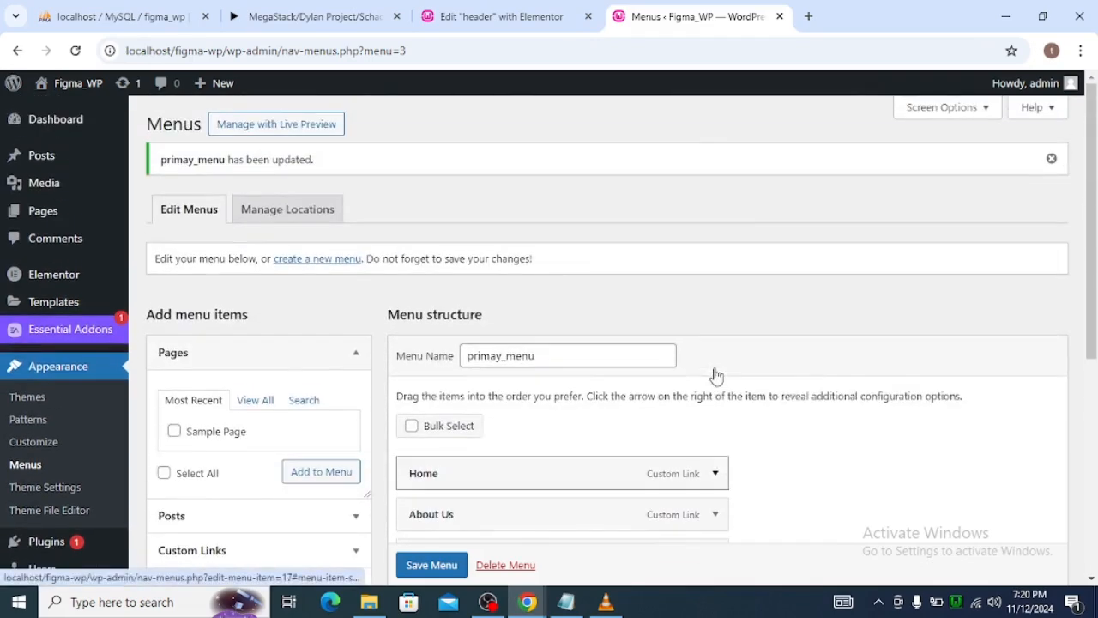
scroll(566, 243, down, 4)
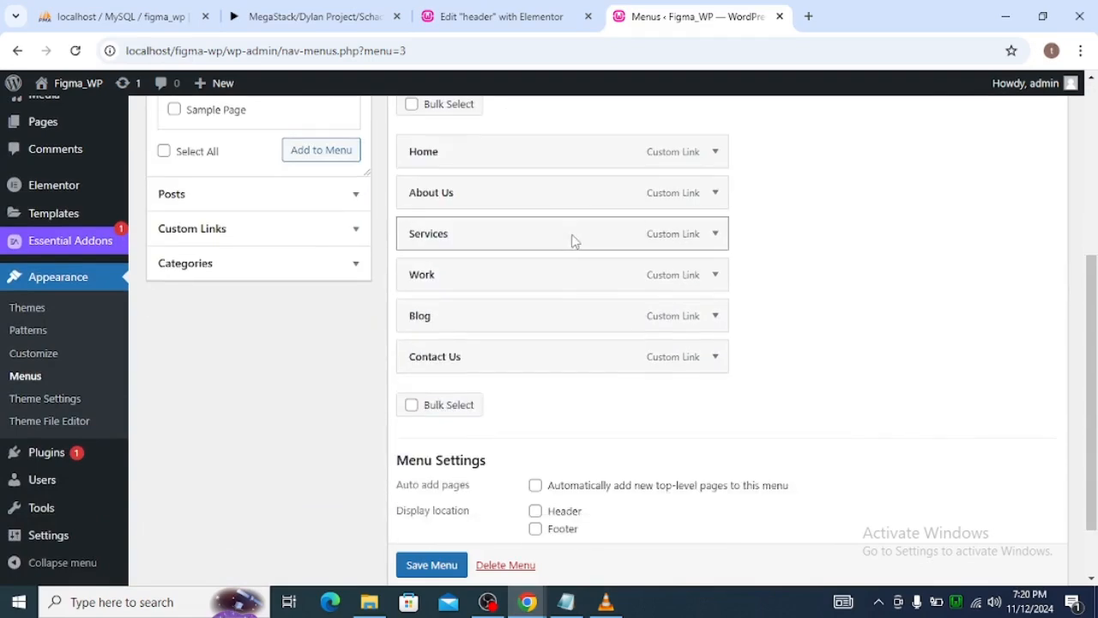
scroll(589, 240, up, 4)
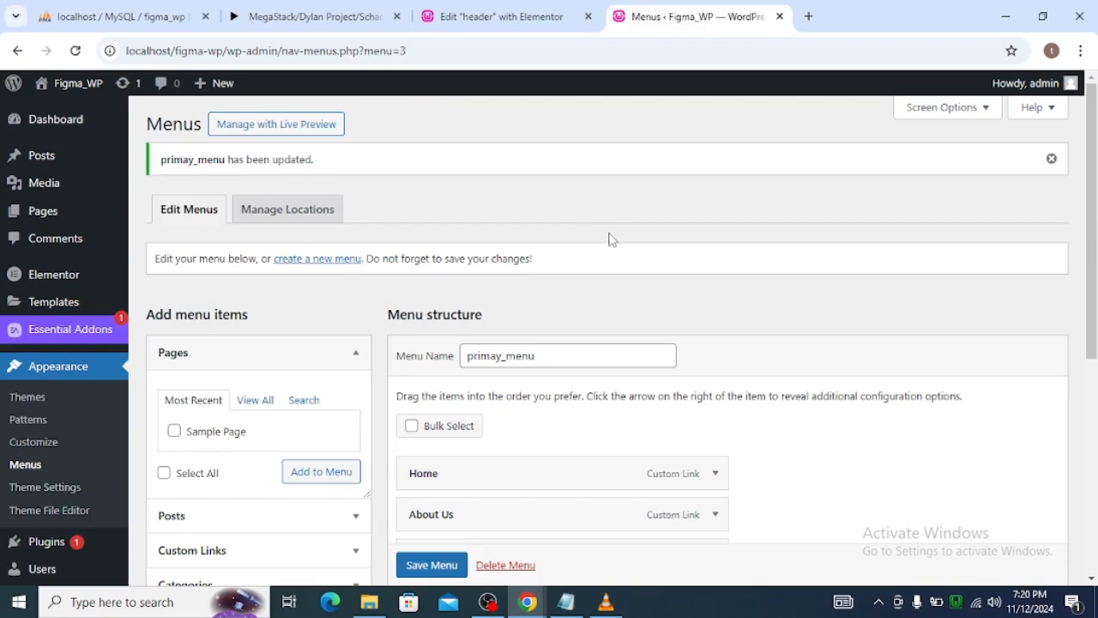
Return to the Elementor header template and publish it with the display condition Include Entire Site.
click(507, 17)
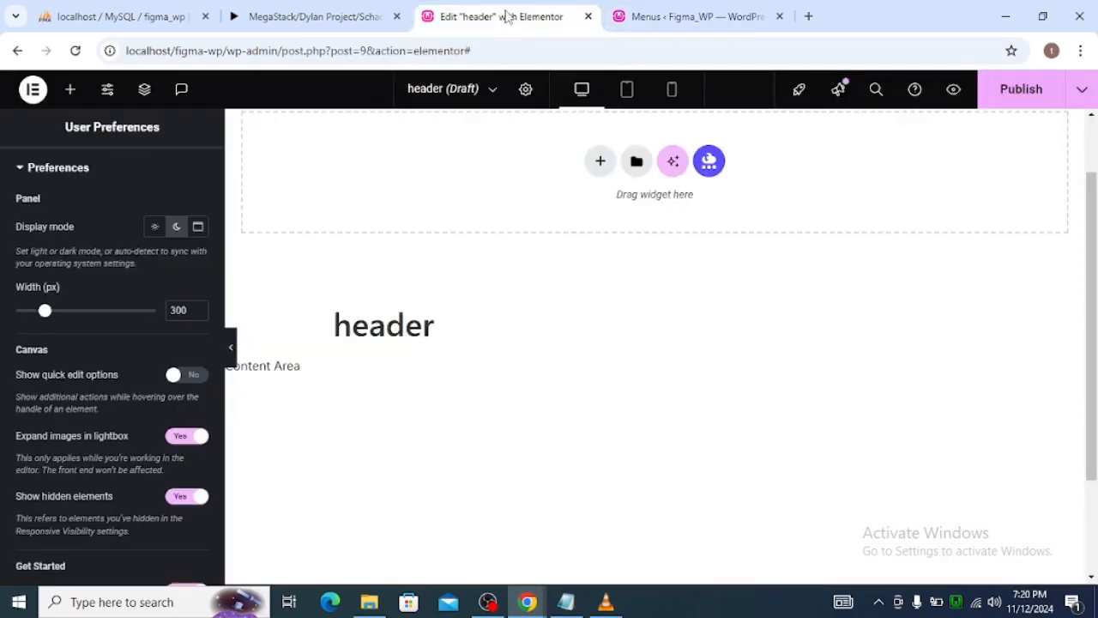
click(75, 51)
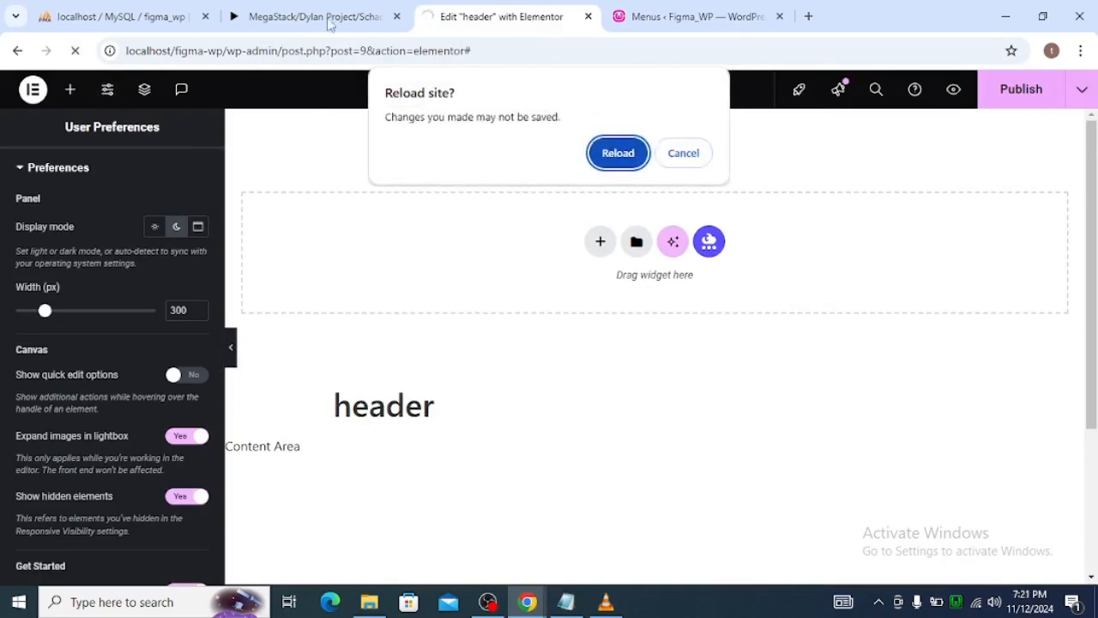
click(683, 160)
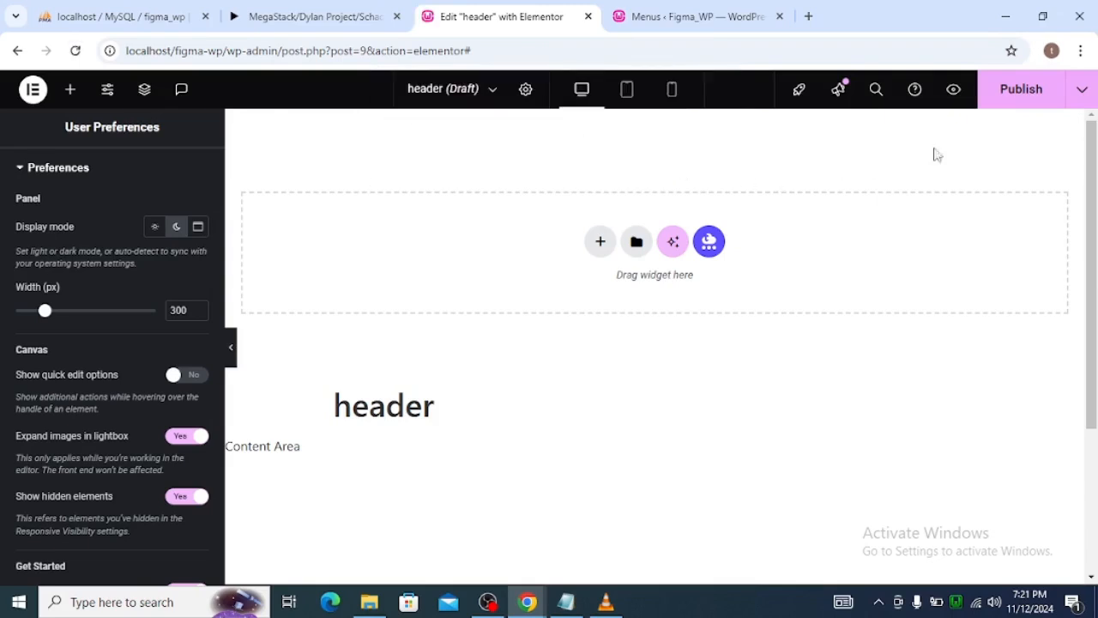
click(1005, 108)
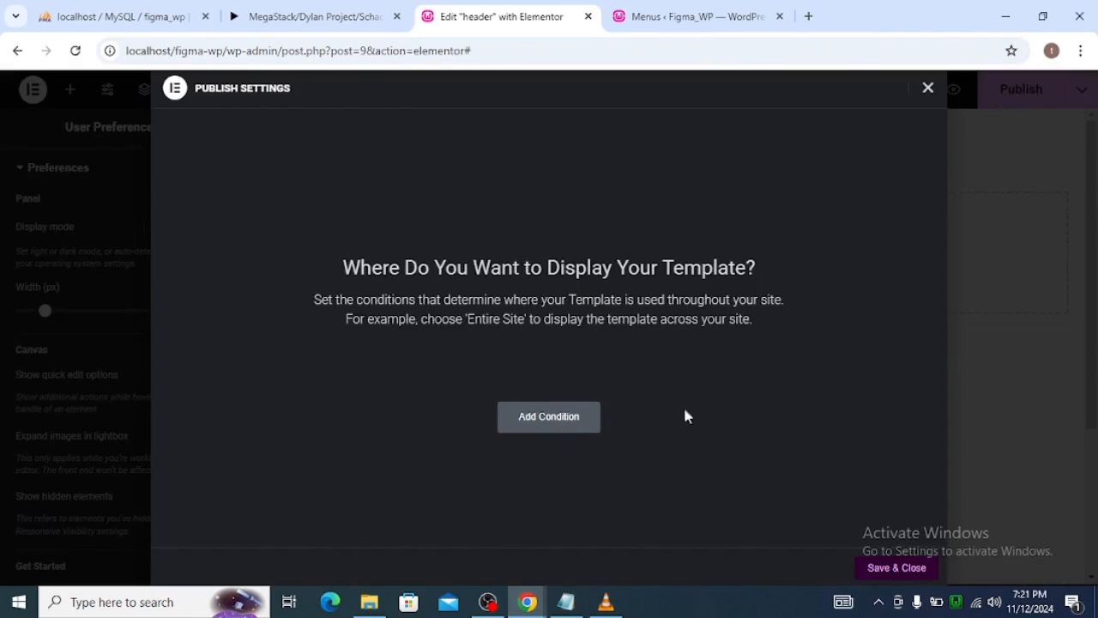
click(584, 426)
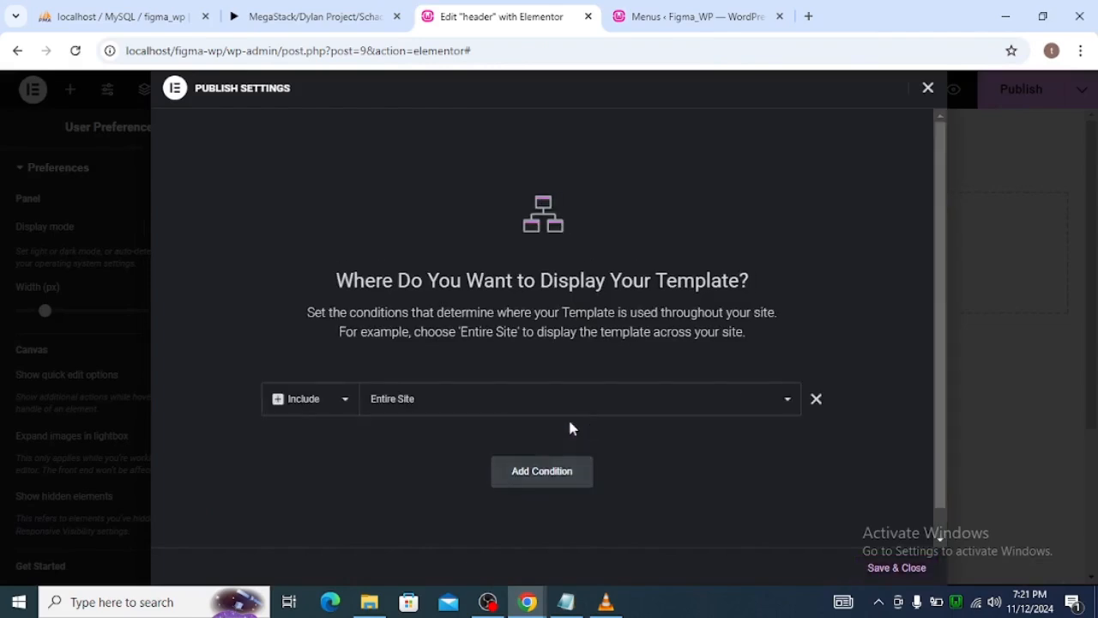
click(888, 568)
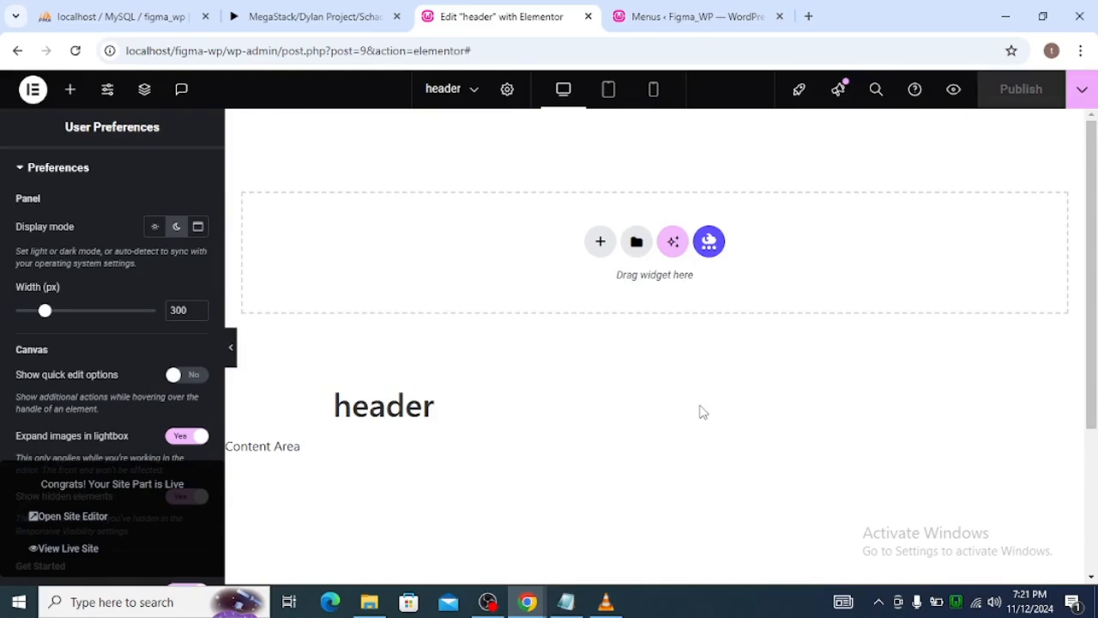
Reload the header template editor and dismiss the productivity checklist and its launchpad hint.
click(79, 53)
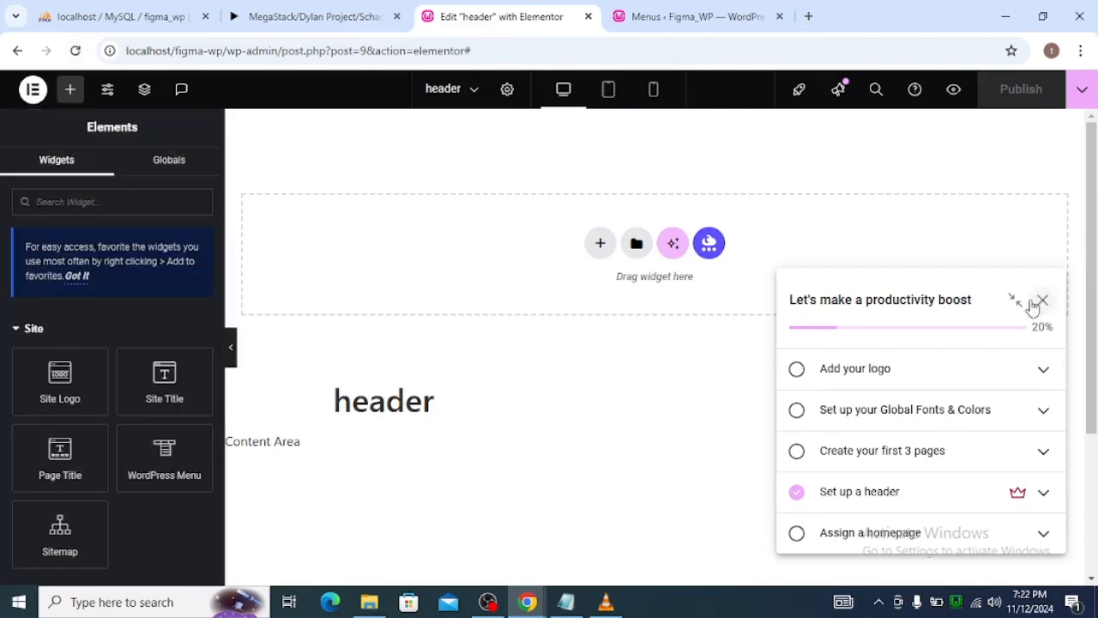
click(1034, 305)
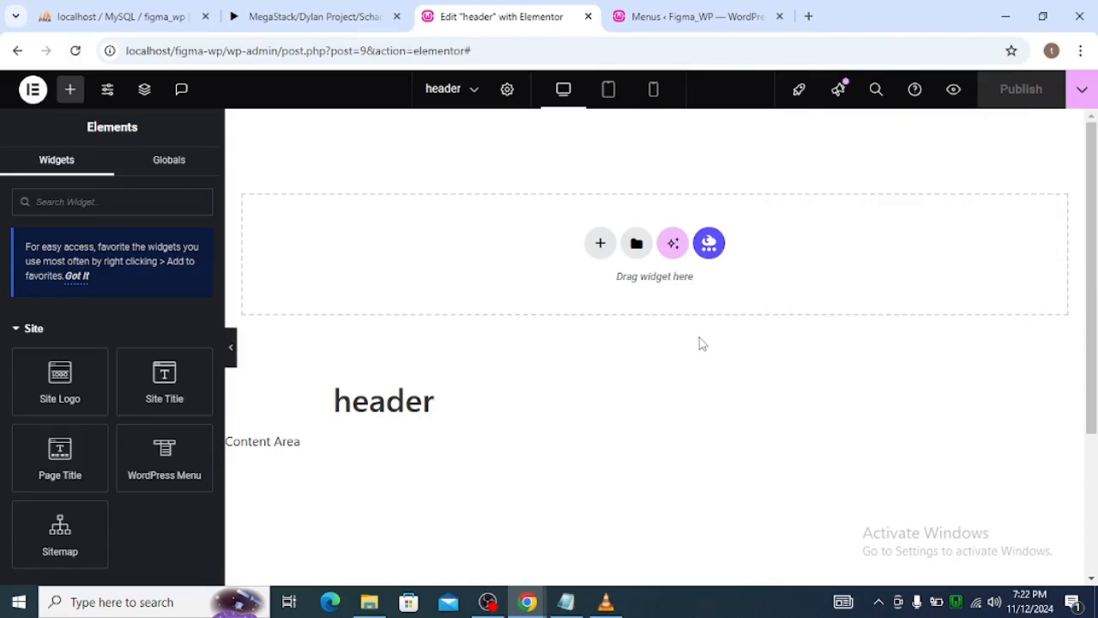
key(alt+Tab)
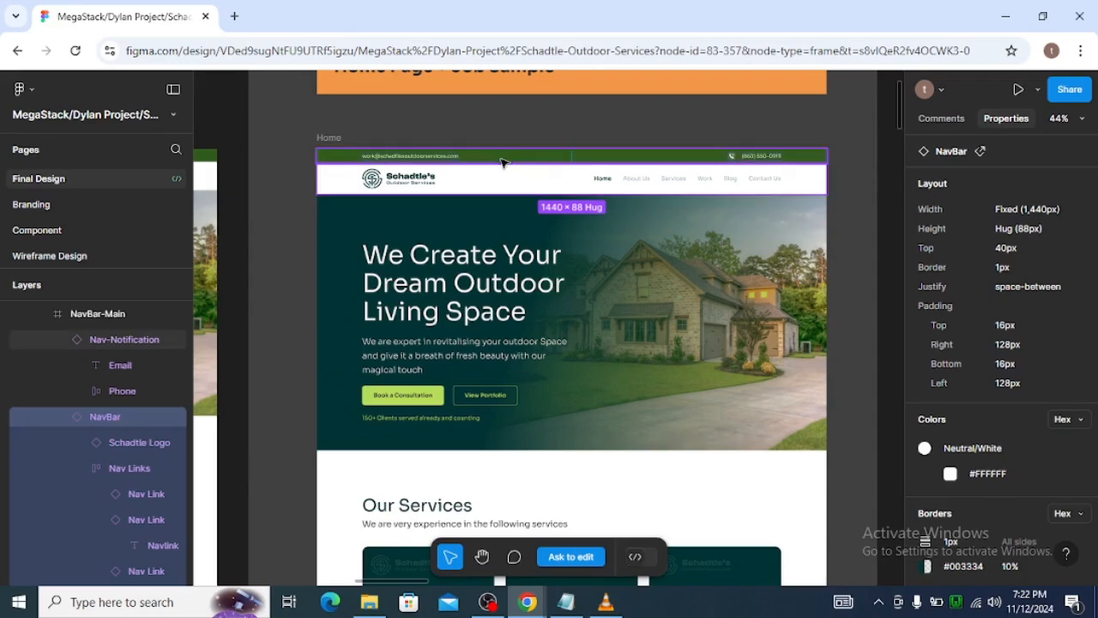
key(alt+Tab)
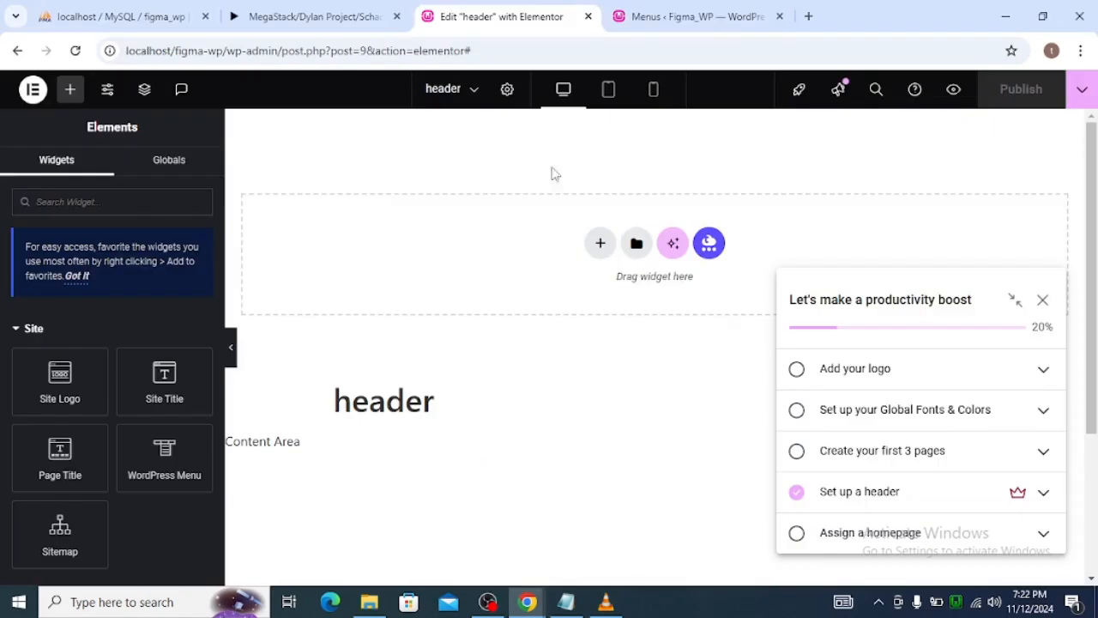
click(1048, 302)
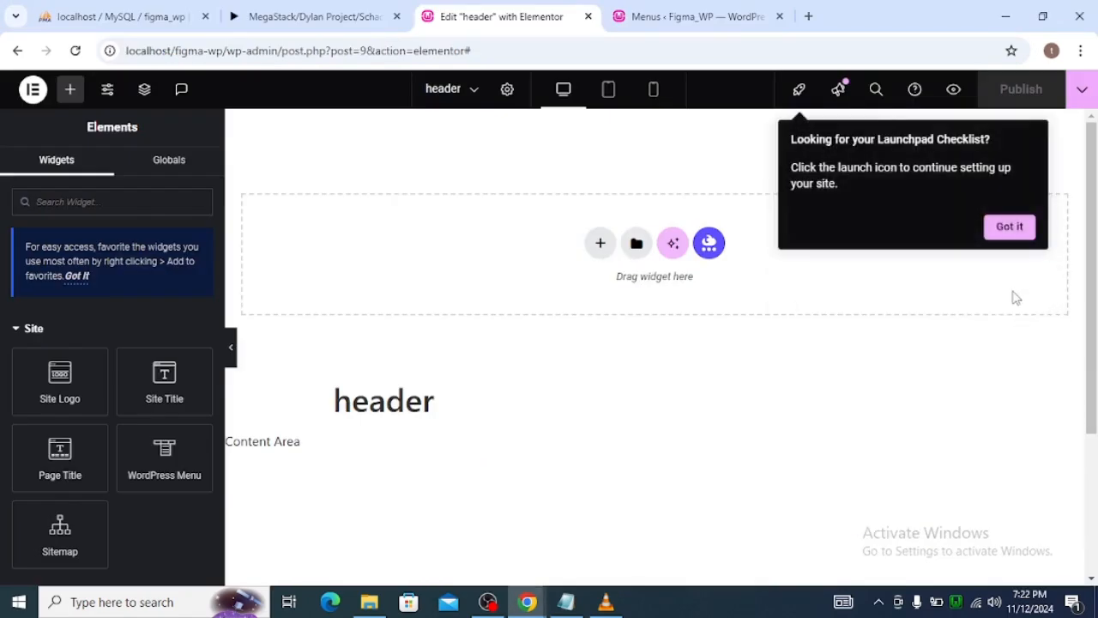
click(1011, 228)
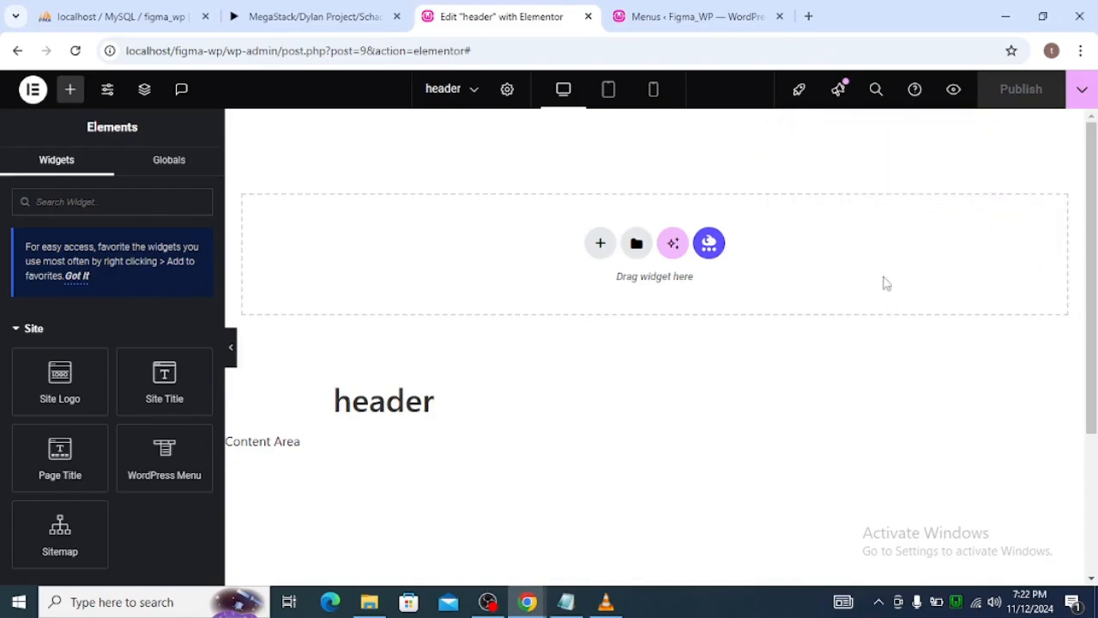
Add a container to the header template and set all its margins and paddings to 0.
key(alt+Tab)
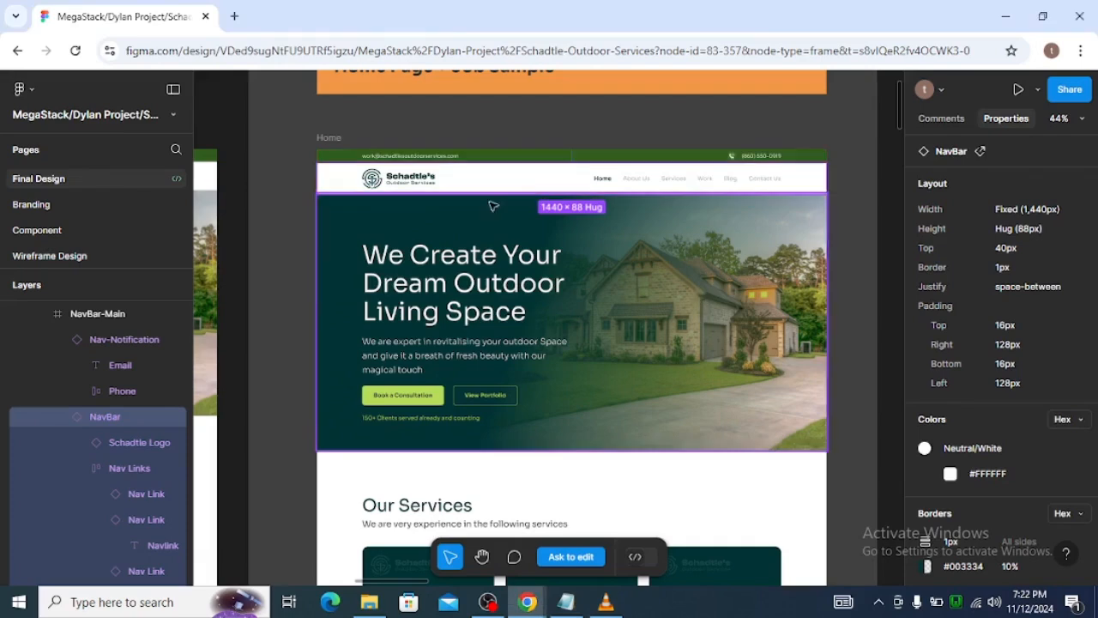
key(alt+Tab)
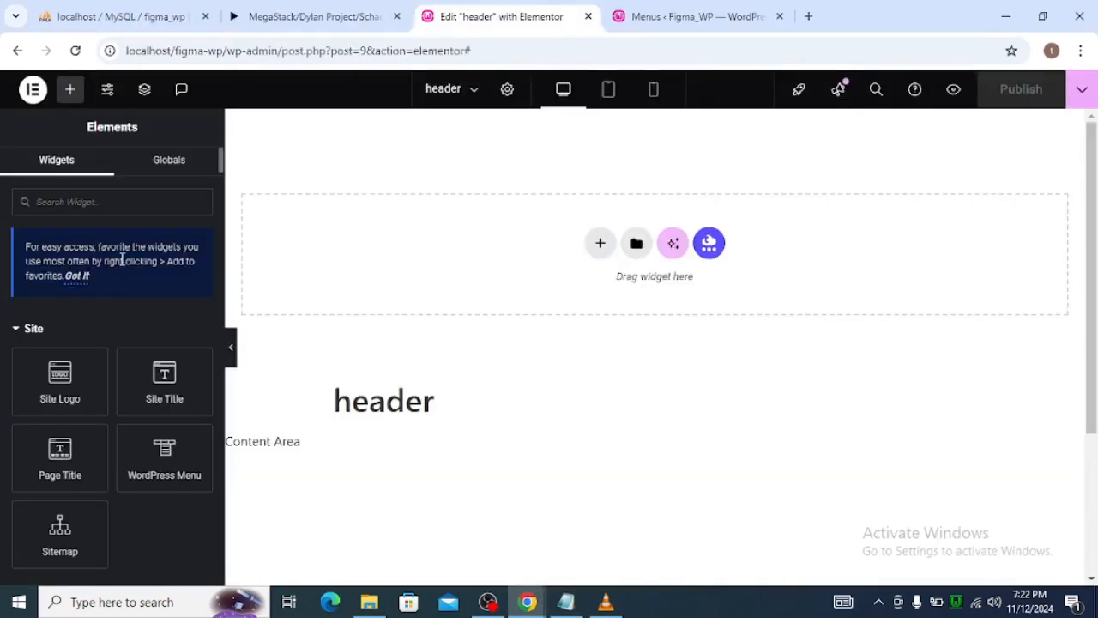
scroll(134, 301, down, 2)
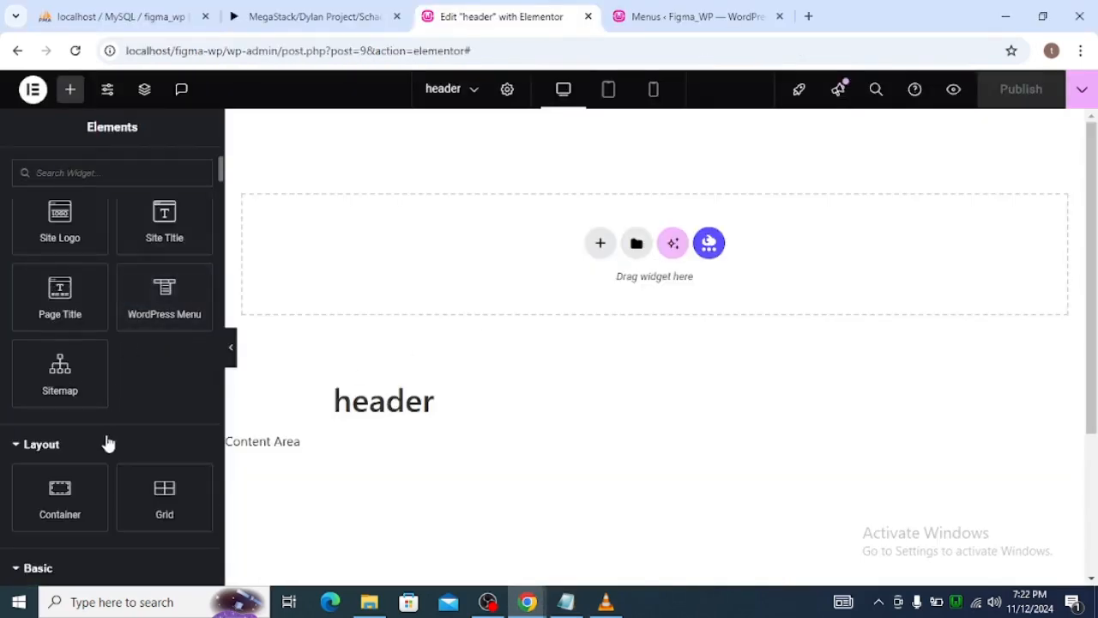
drag(60, 493, 676, 243)
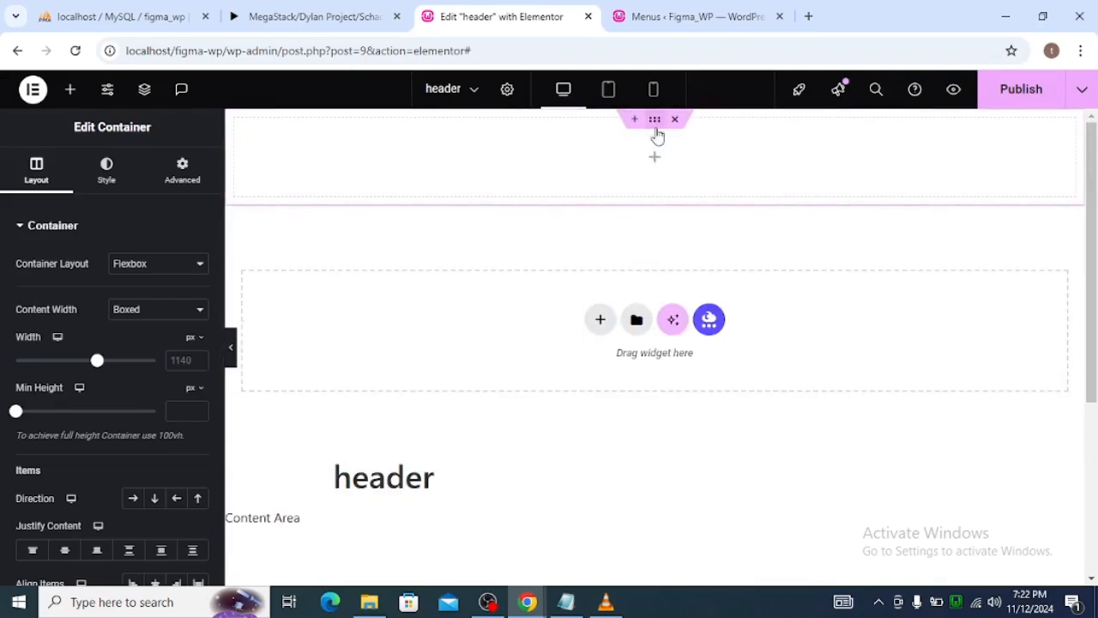
click(198, 182)
click(198, 286)
click(196, 343)
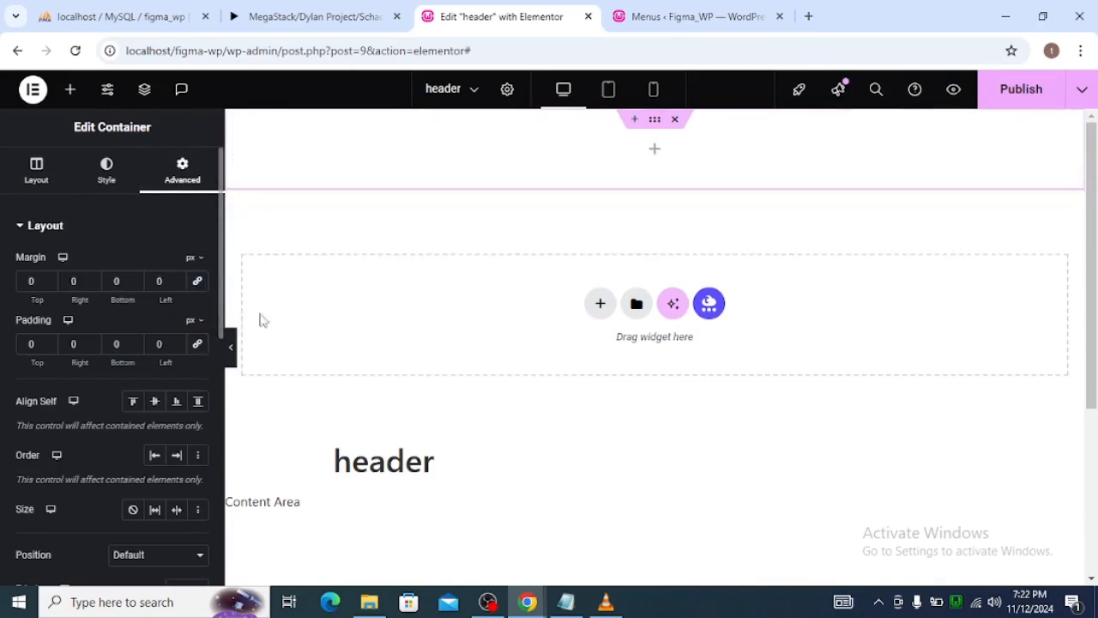
Check the header bars in Figma, nest a container inside the header container and duplicate it.
key(alt+Tab)
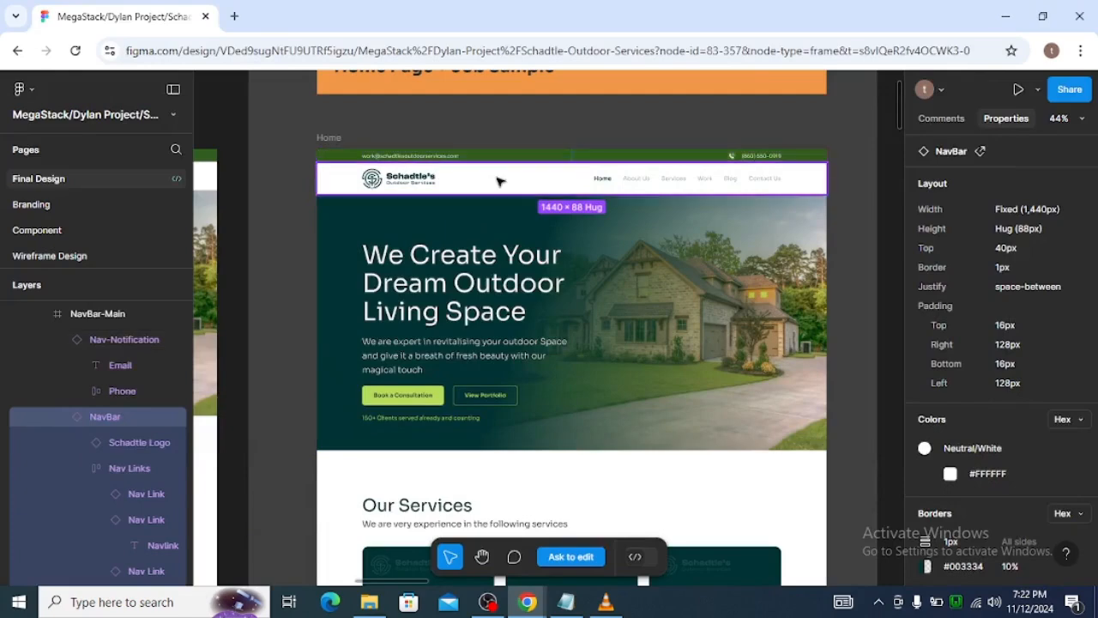
key(alt+Tab)
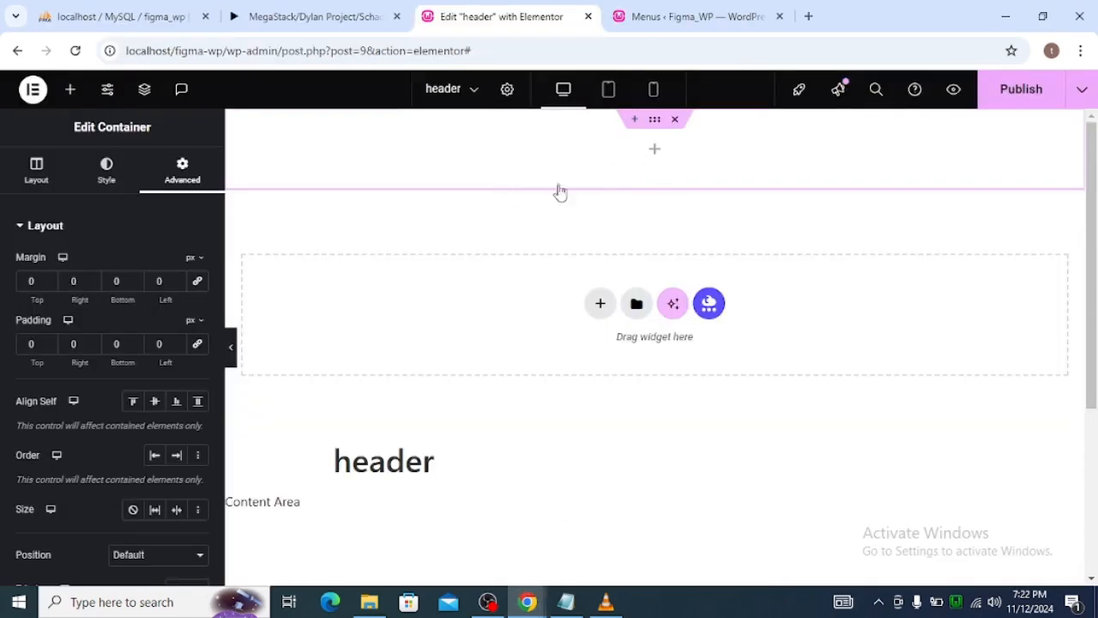
click(71, 89)
scroll(111, 489, down, 1)
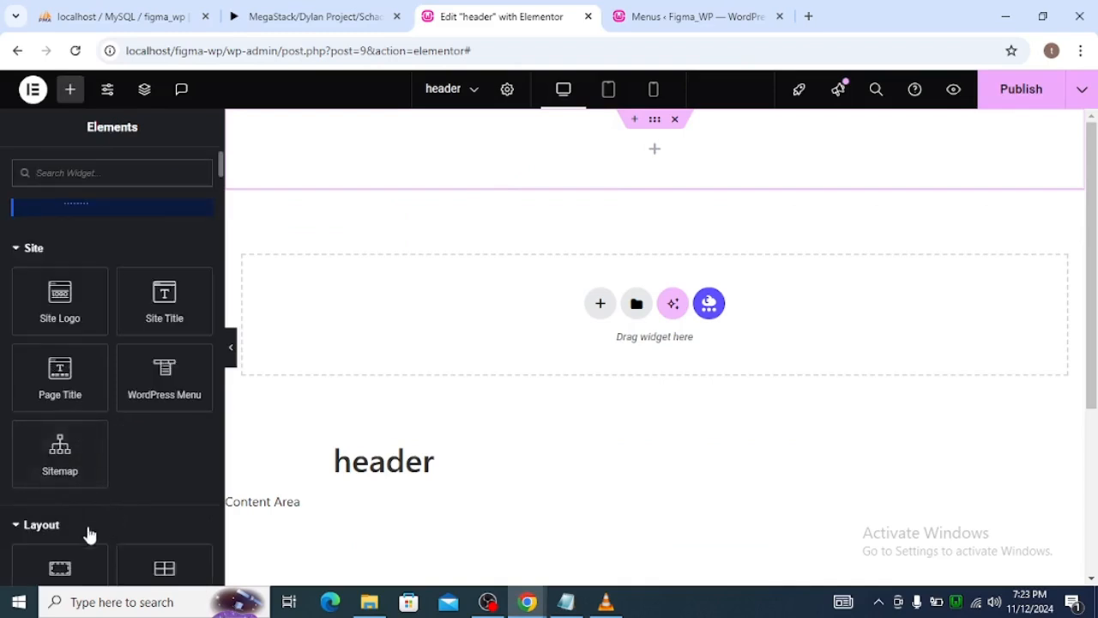
scroll(89, 533, down, 1)
drag(68, 497, 733, 127)
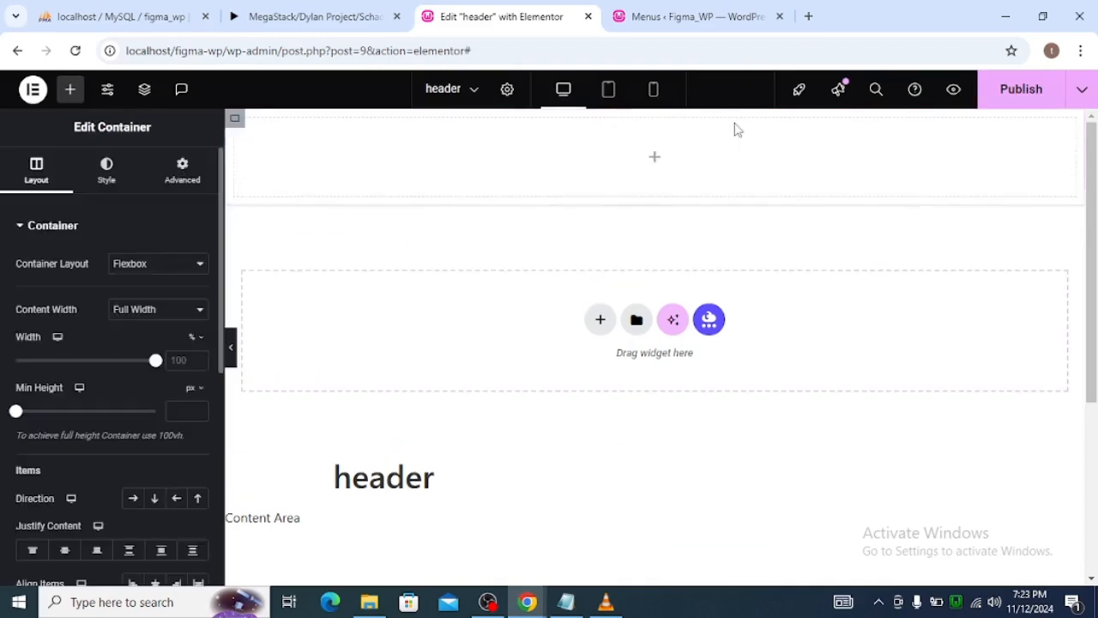
right_click(235, 128)
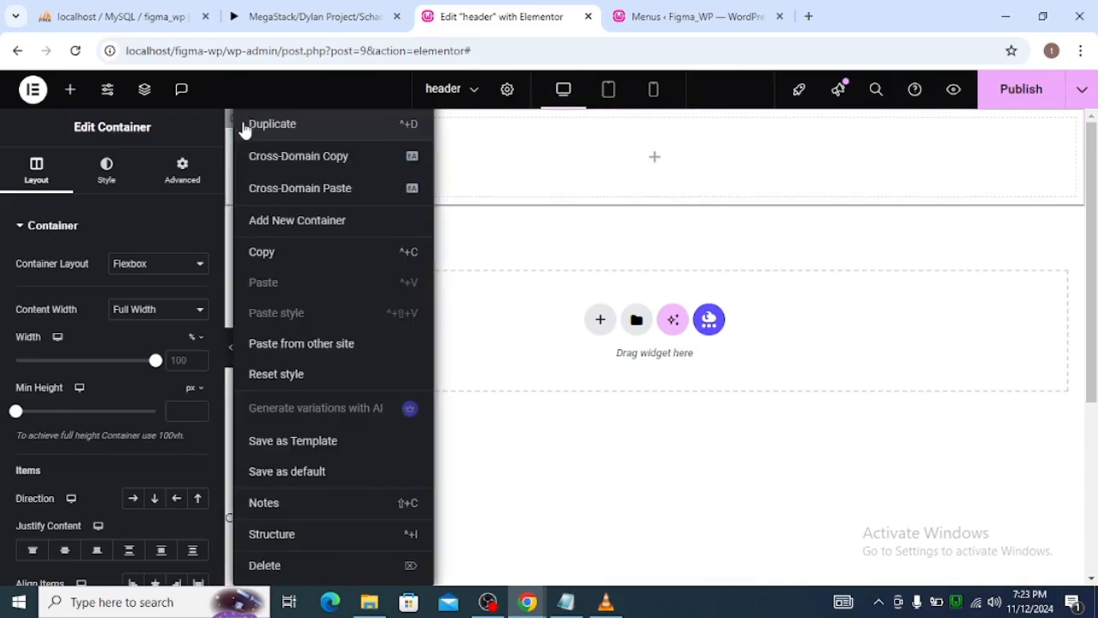
click(246, 126)
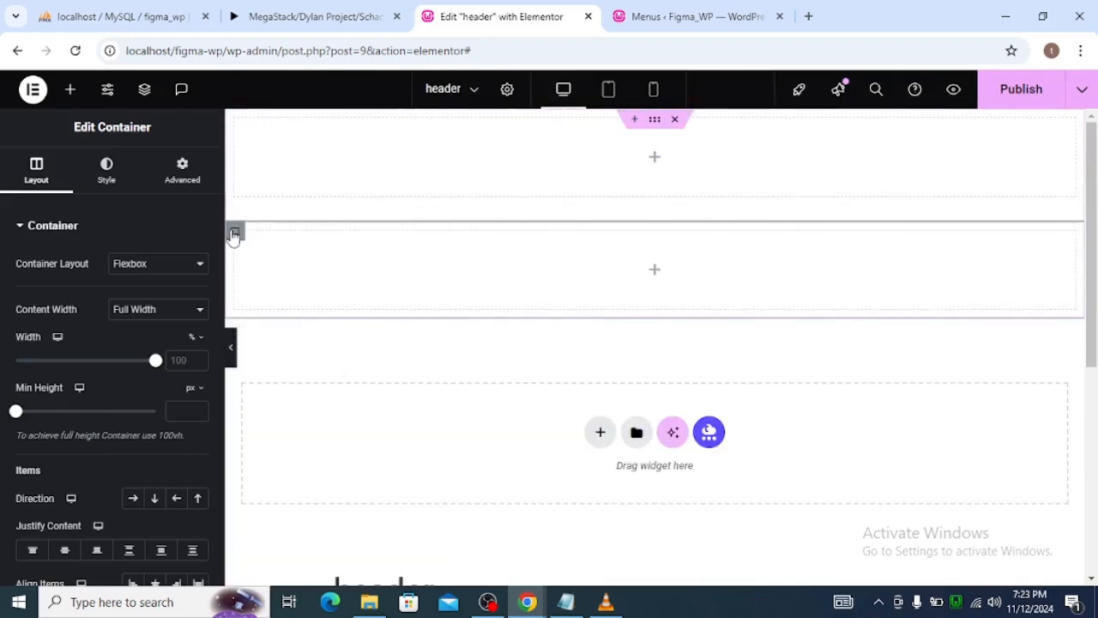
Set all margins and paddings of both nested header containers to 0.
click(186, 179)
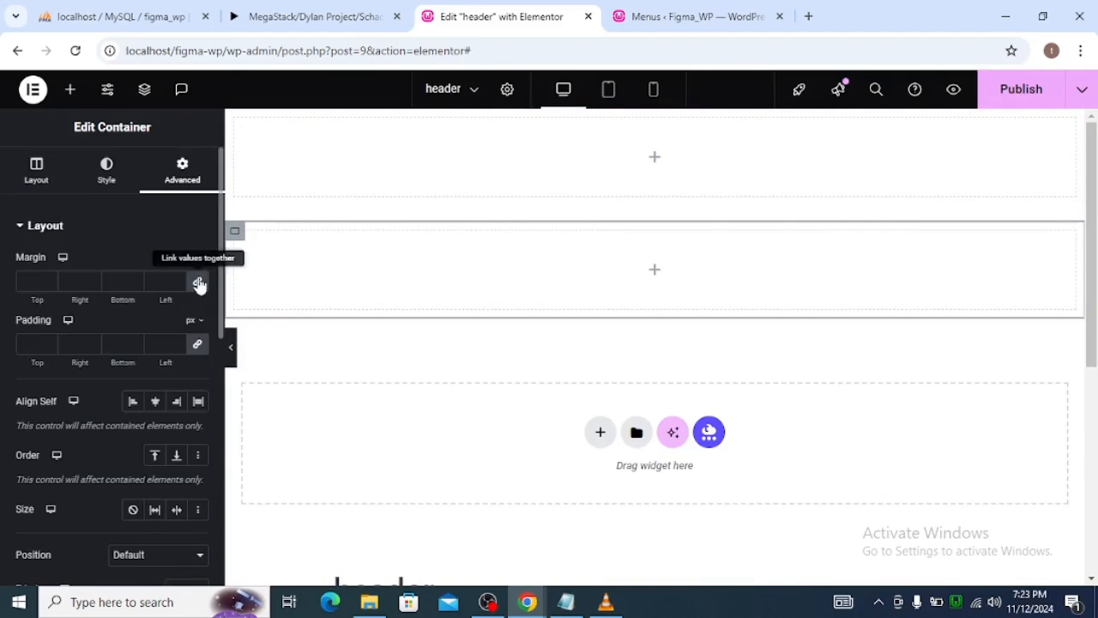
click(235, 120)
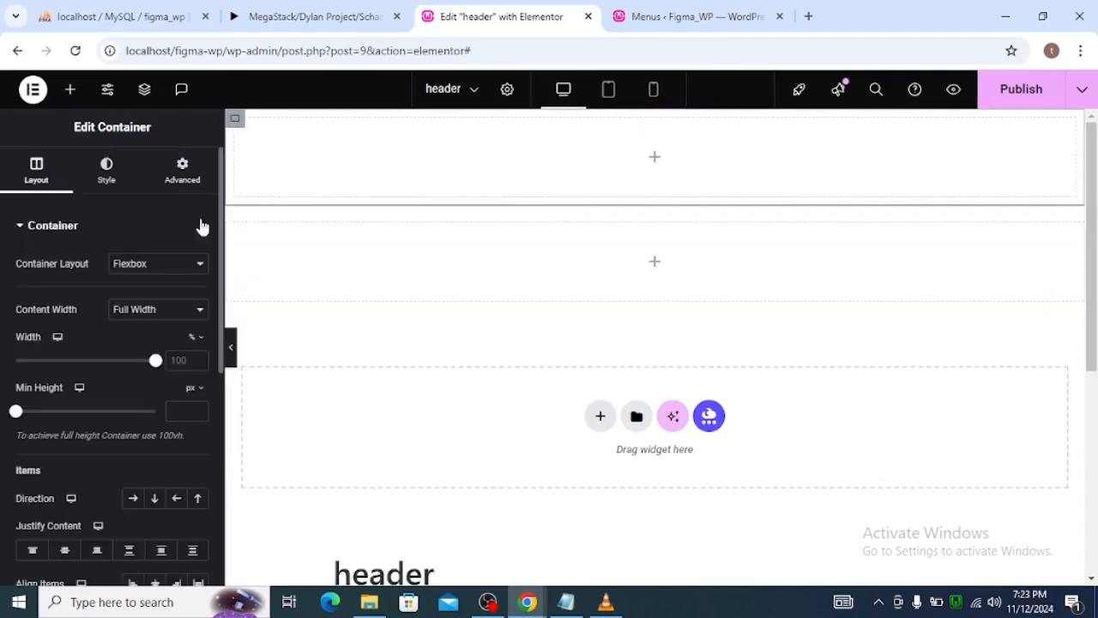
click(183, 185)
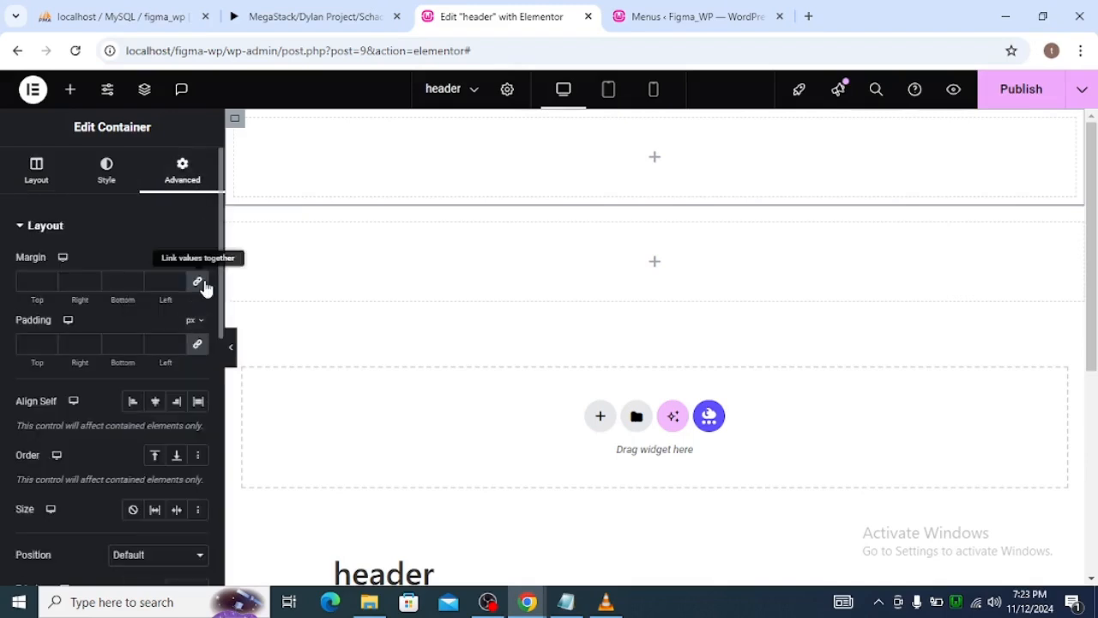
click(203, 283)
click(197, 345)
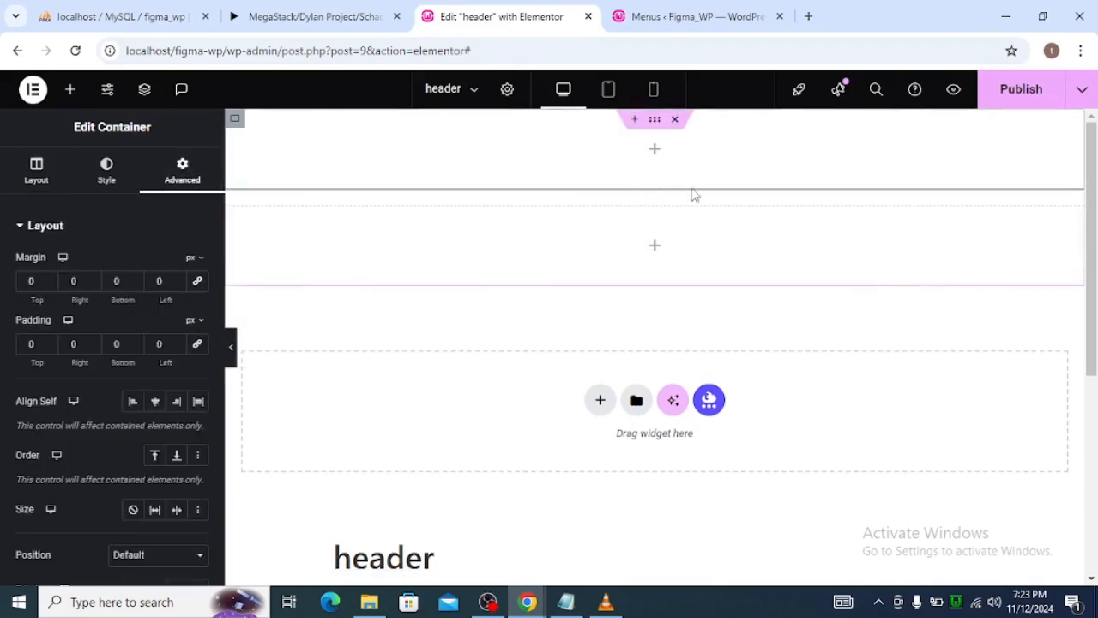
Rename the outer header container to parent and its two nested containers to first and second in the structure tree.
click(144, 90)
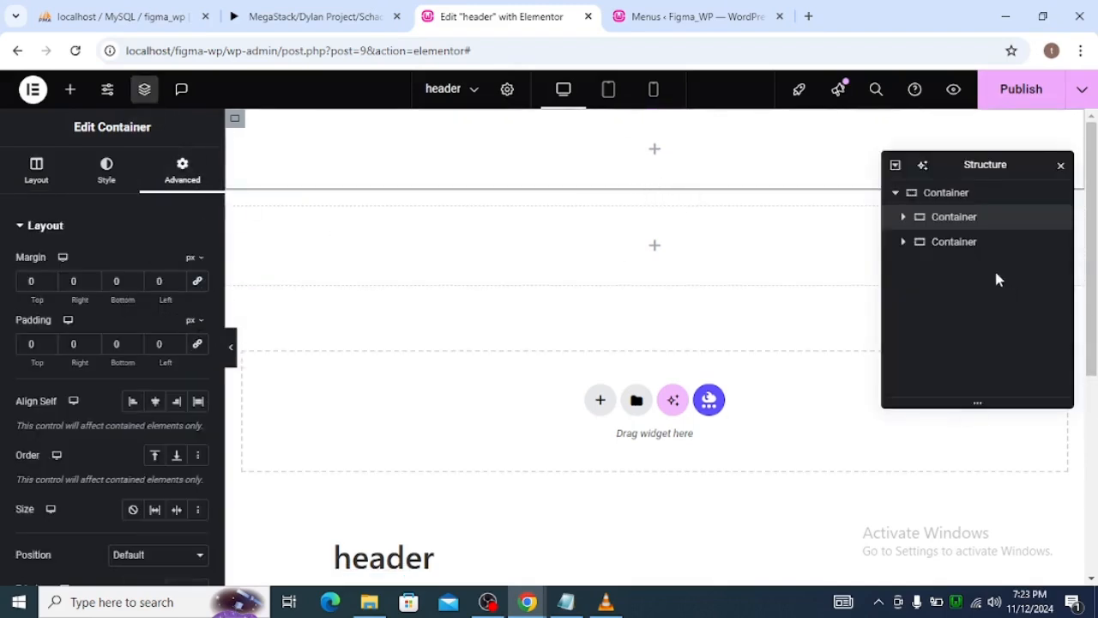
click(948, 195)
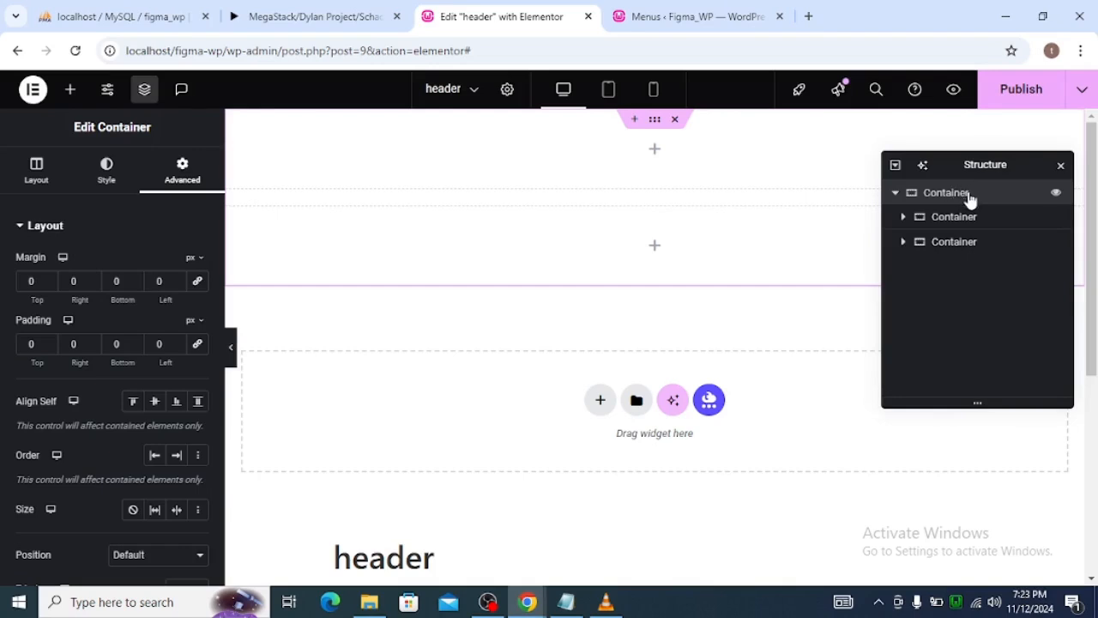
double_click(947, 195)
text(parent)
double_click(953, 225)
text(first)
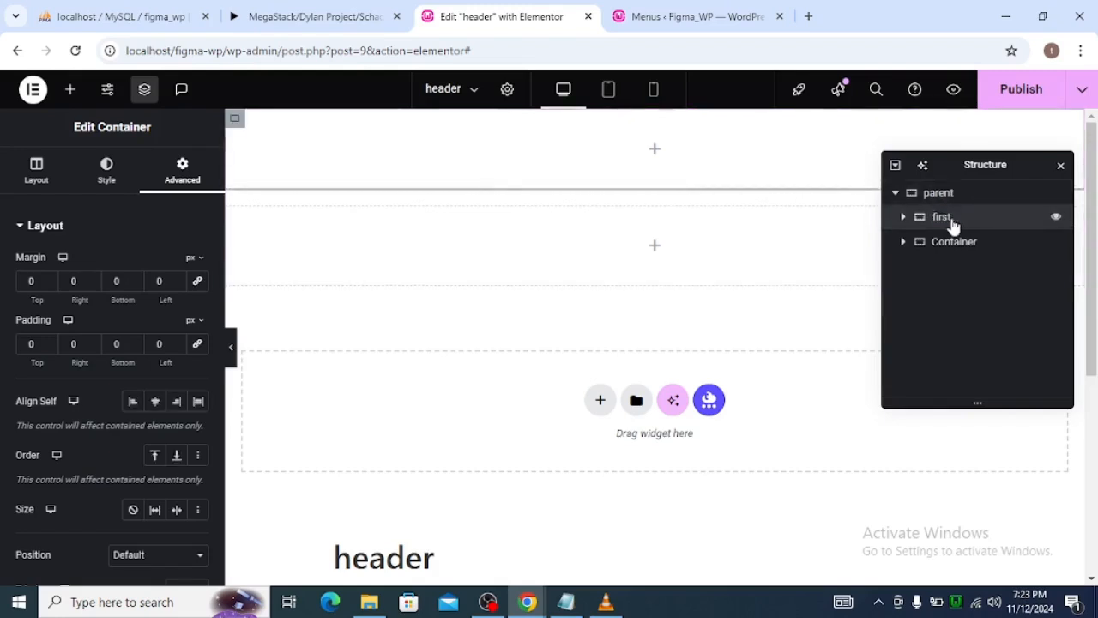
double_click(954, 243)
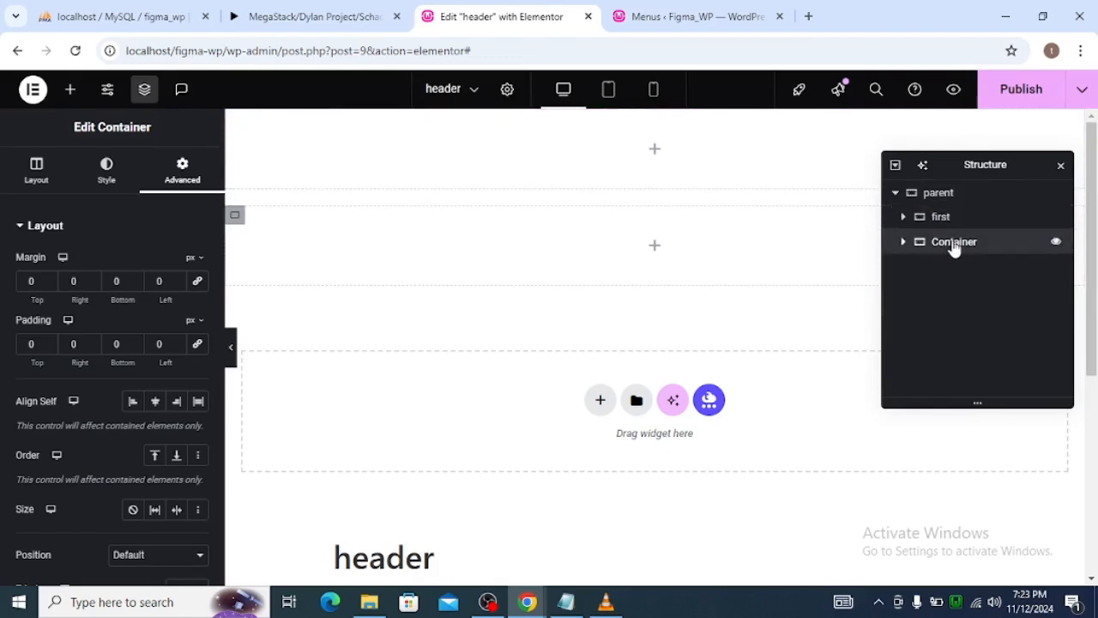
text(second)
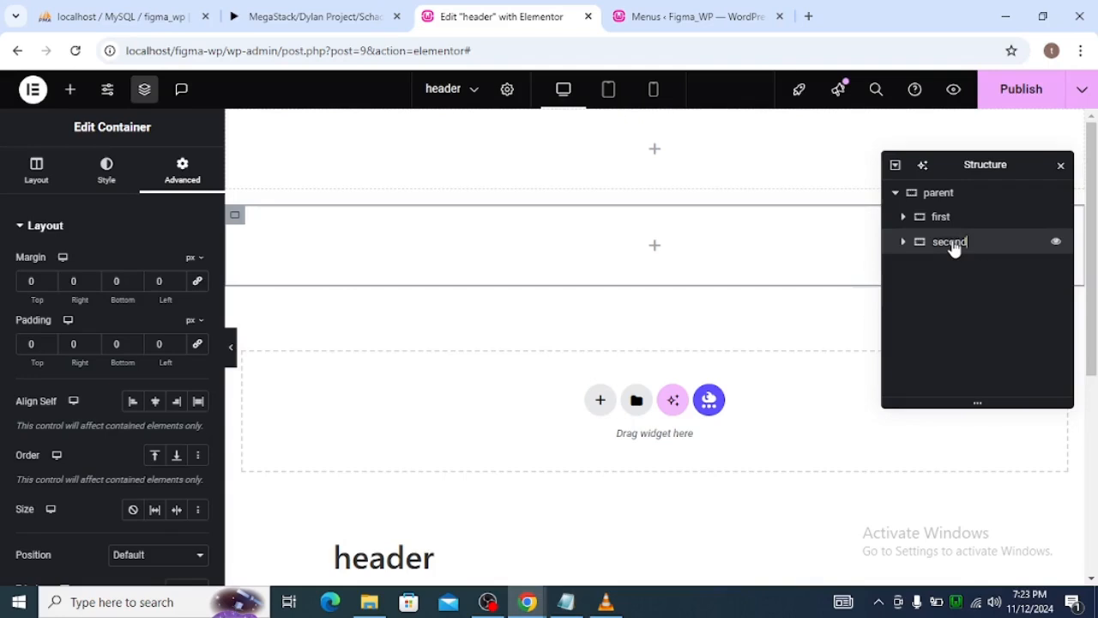
click(794, 303)
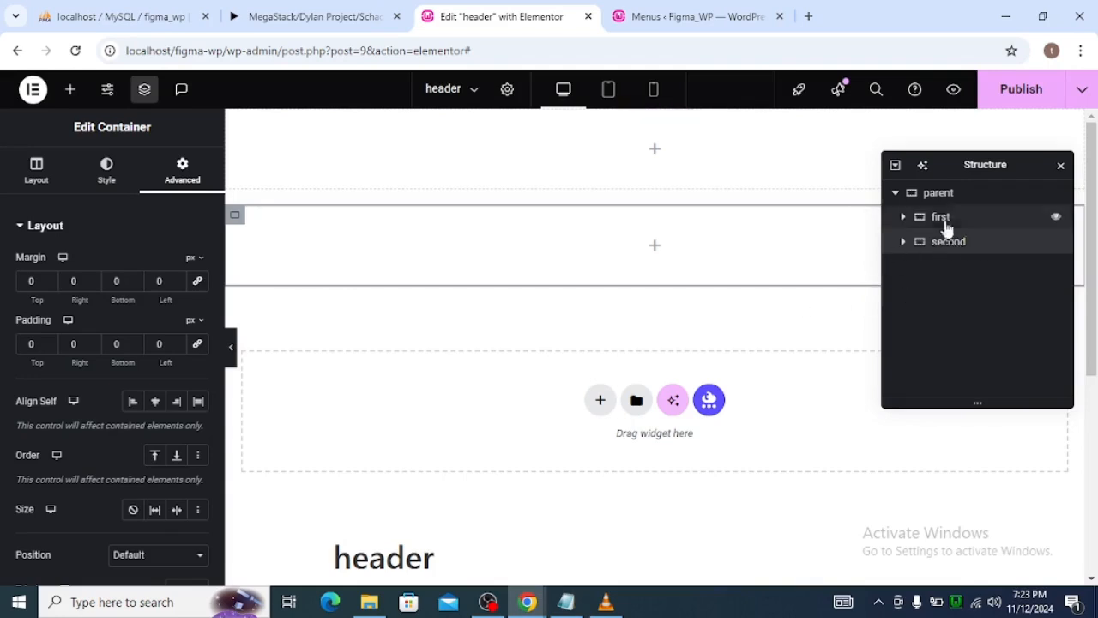
Copy the contact e-mail text from the green notification bar in Figma and return to the header editor.
key(alt+Tab)
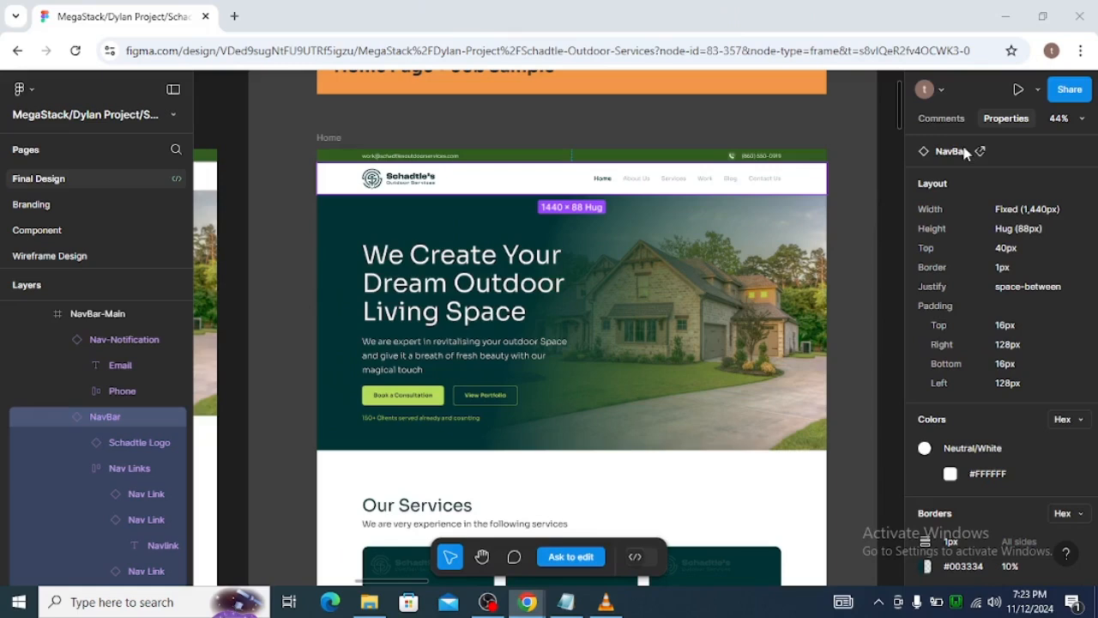
click(408, 159)
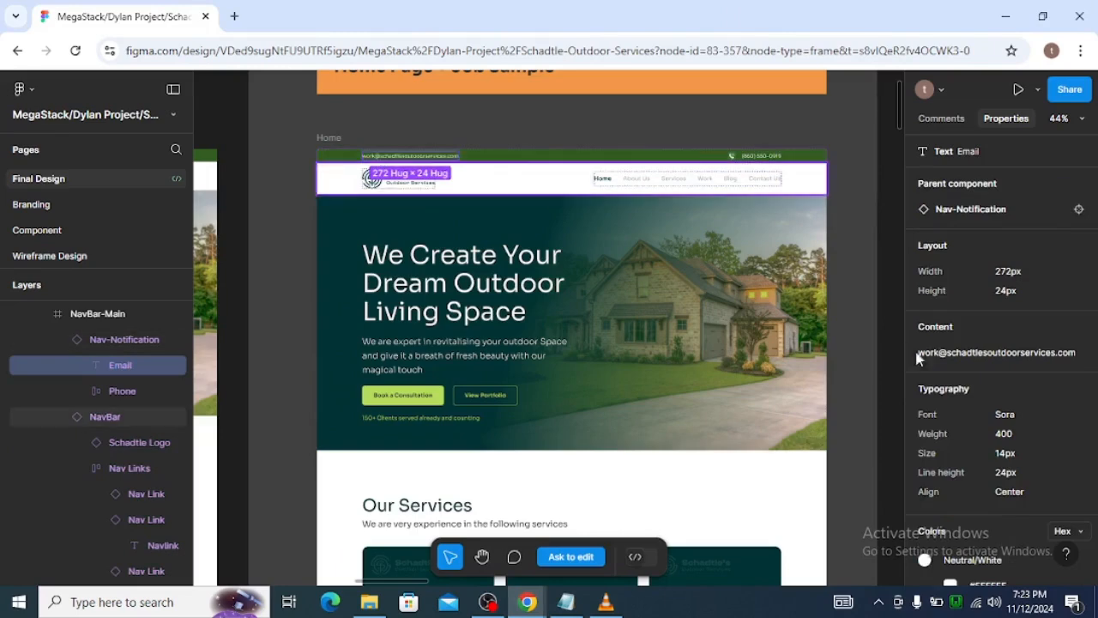
click(973, 353)
key(alt+Tab)
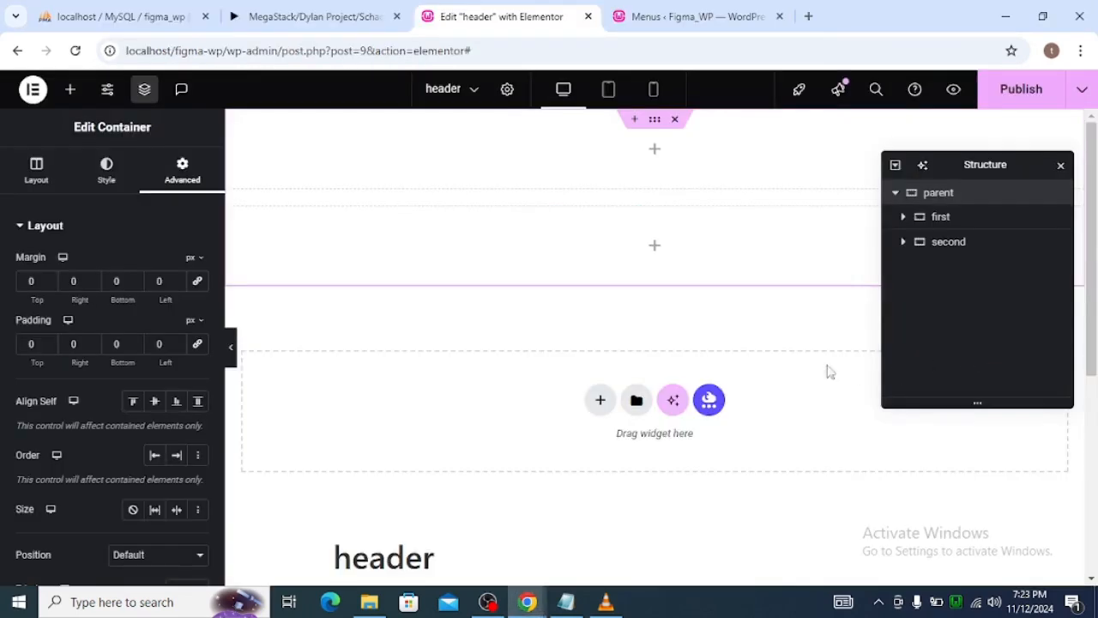
Add a Text Editor widget to the first container and replace its placeholder text with the copied contact e-mail.
click(71, 91)
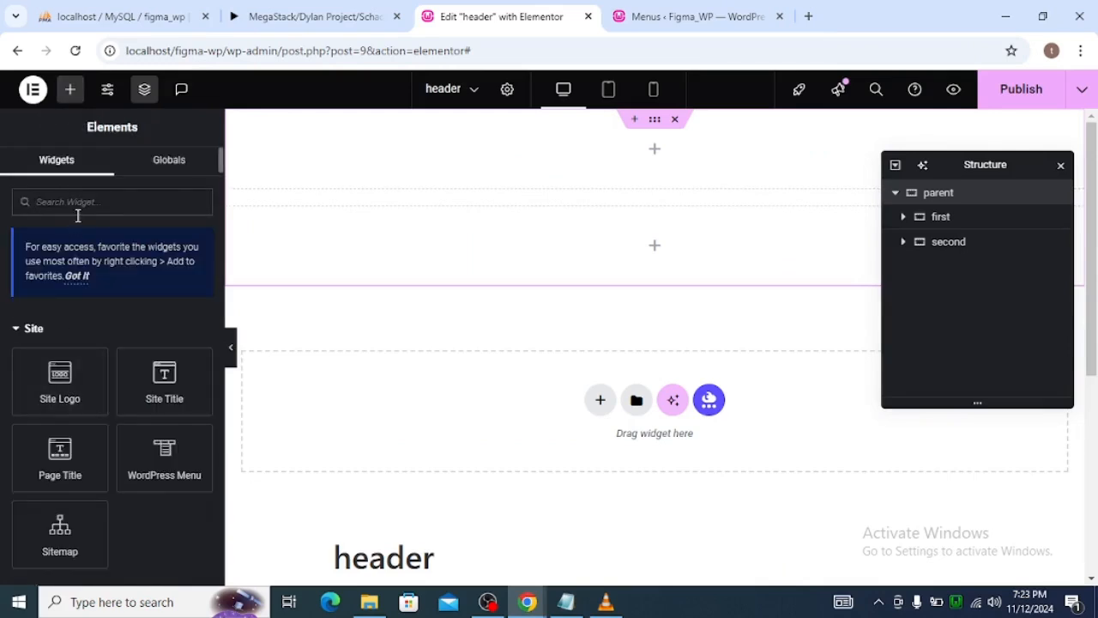
text(tex)
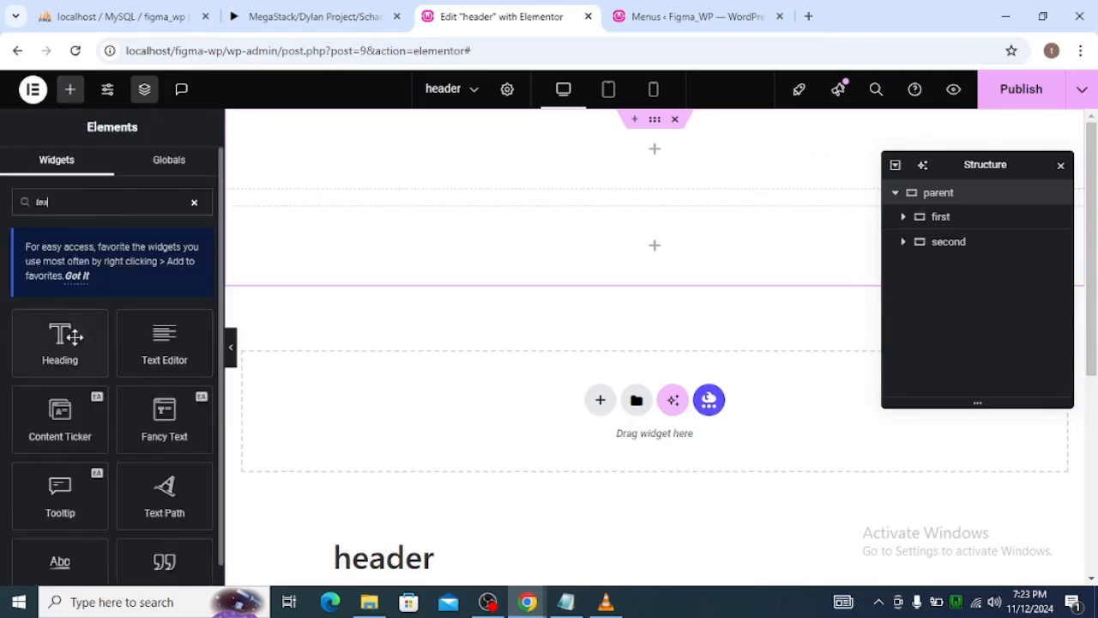
drag(154, 350, 583, 164)
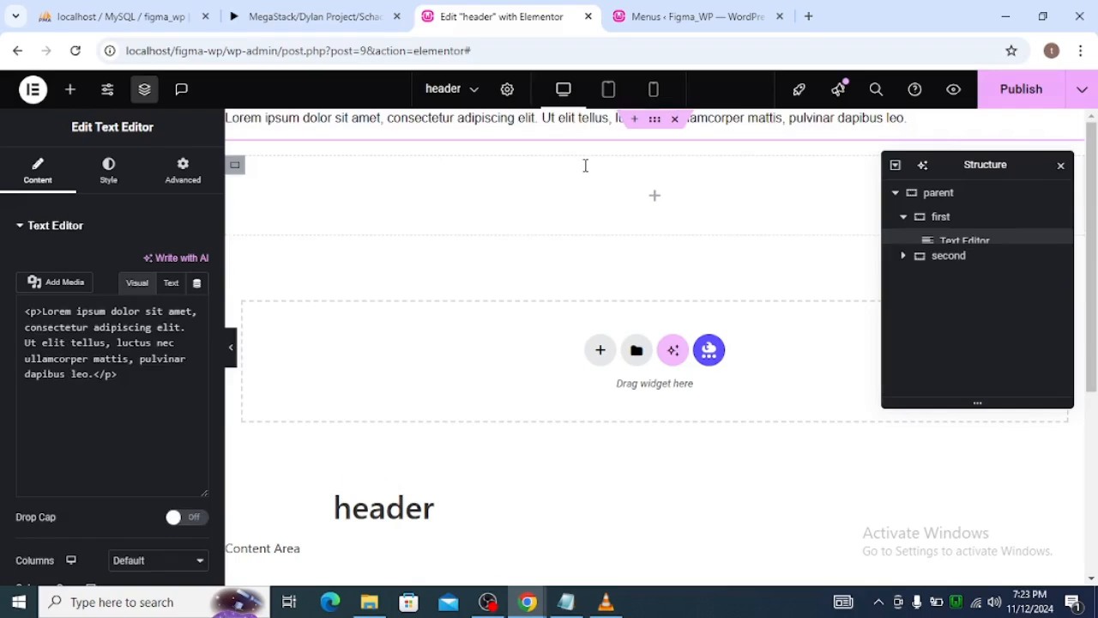
click(171, 283)
click(146, 370)
key(ctrl+a)
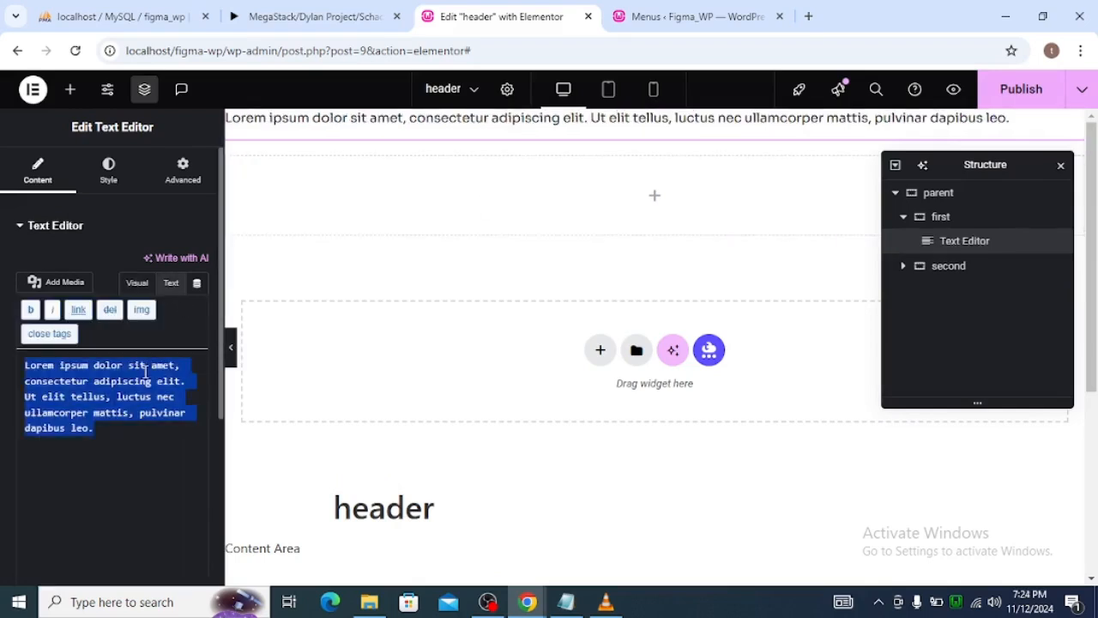
key(ctrl+v)
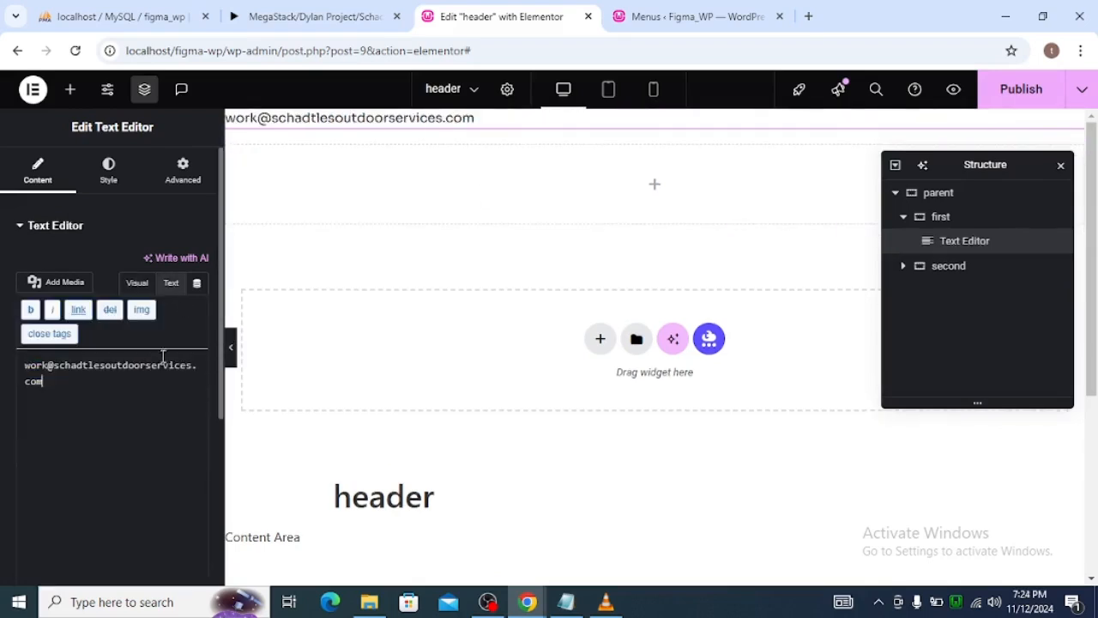
Examine how the phone icon and phone number are grouped in Figma's notification bar and compare with the header structure.
key(alt+Tab)
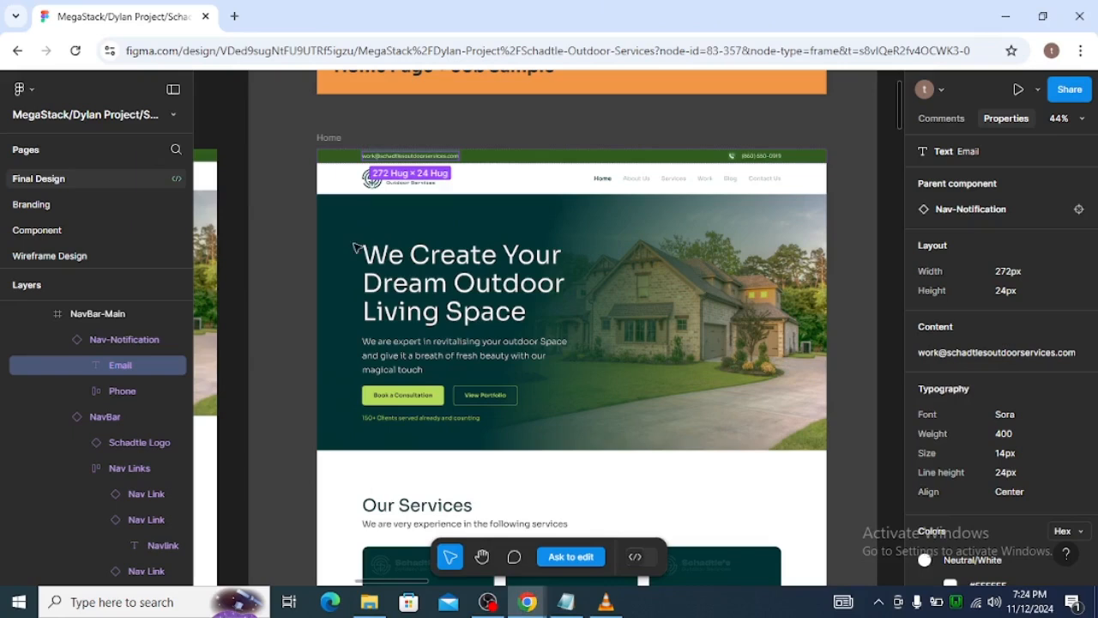
click(754, 162)
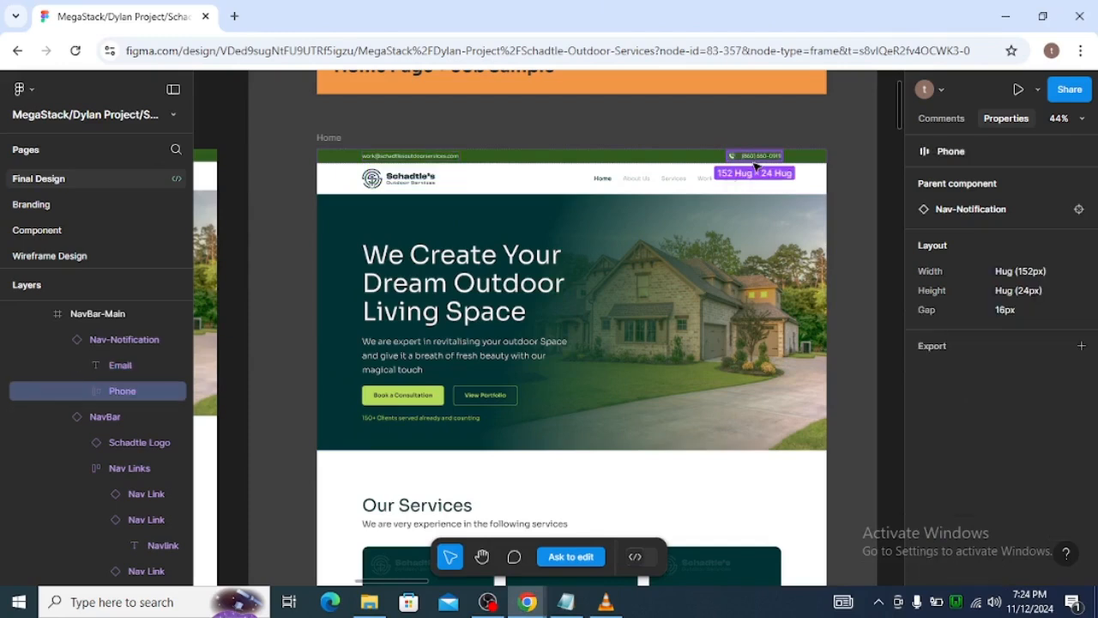
double_click(761, 156)
click(730, 156)
double_click(730, 156)
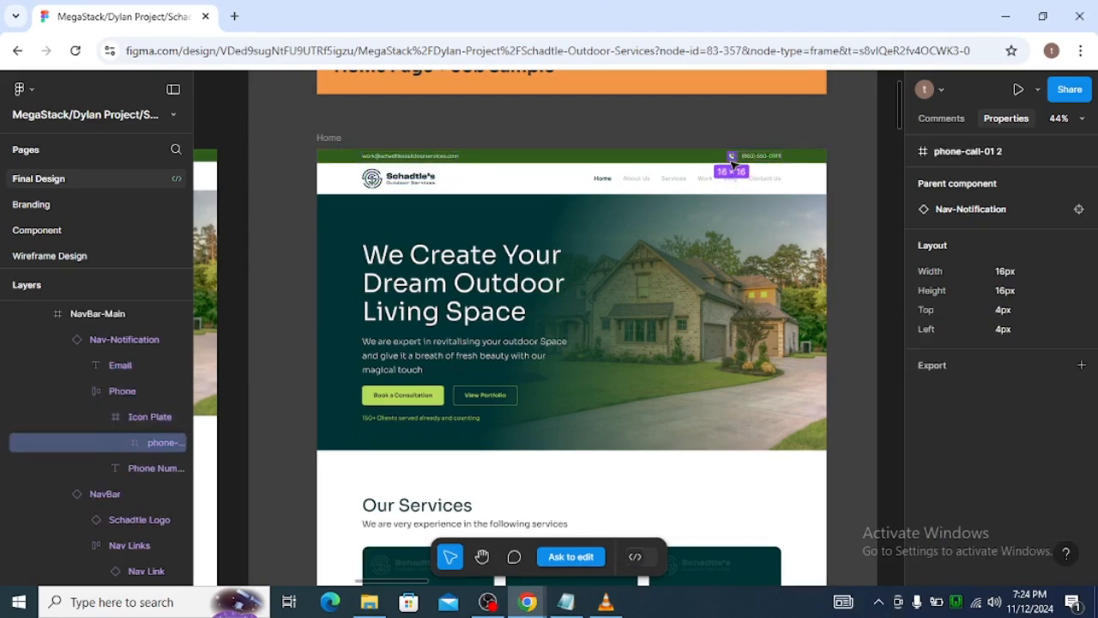
click(770, 160)
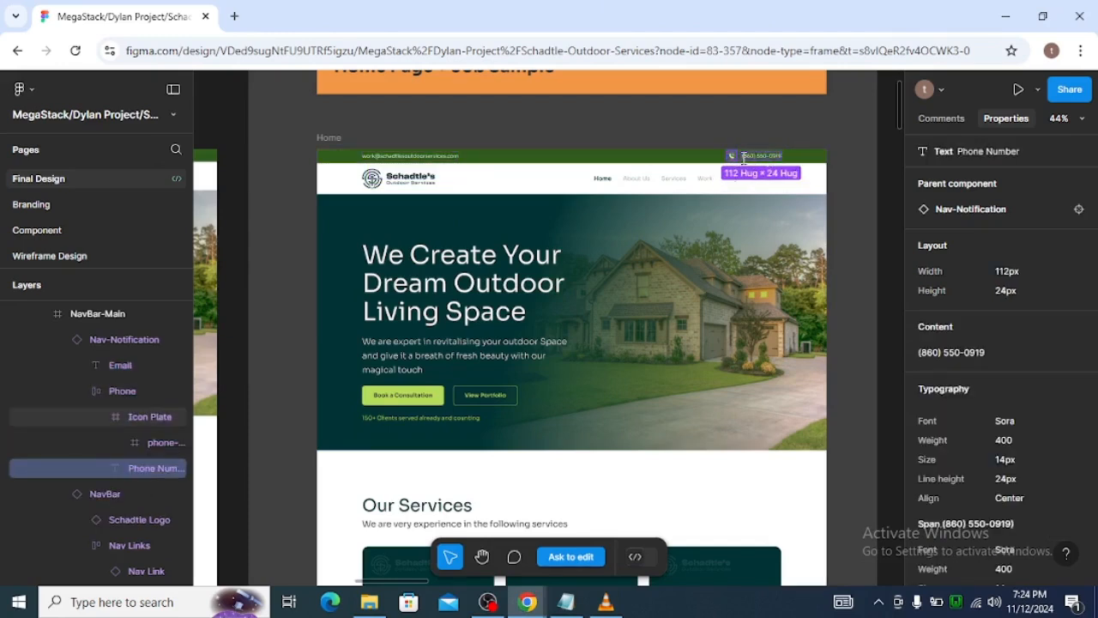
key(alt+Tab)
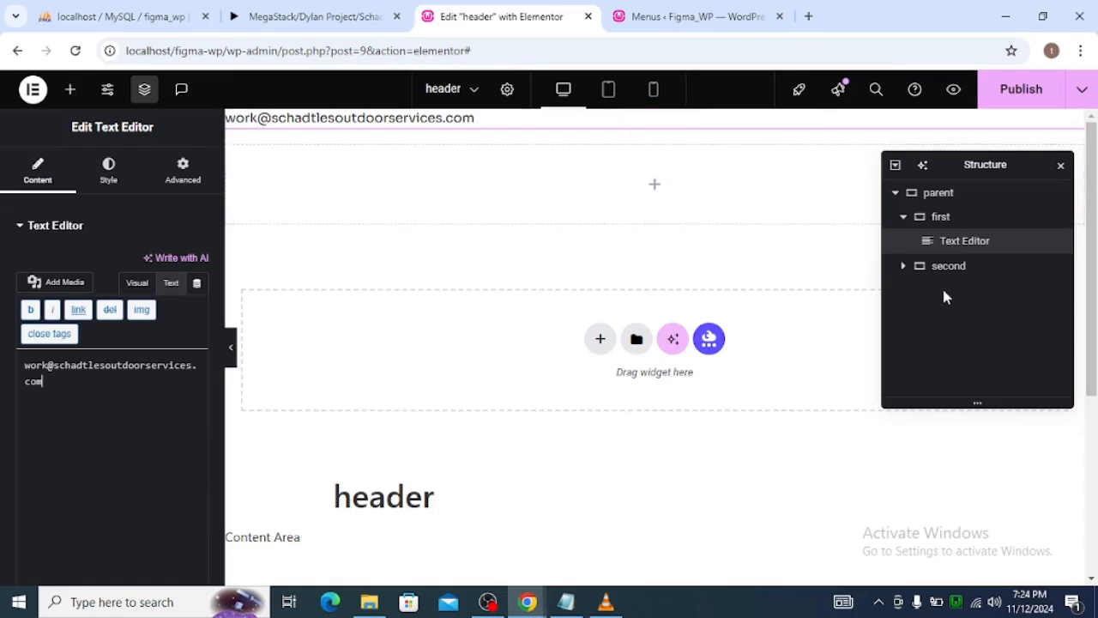
click(904, 218)
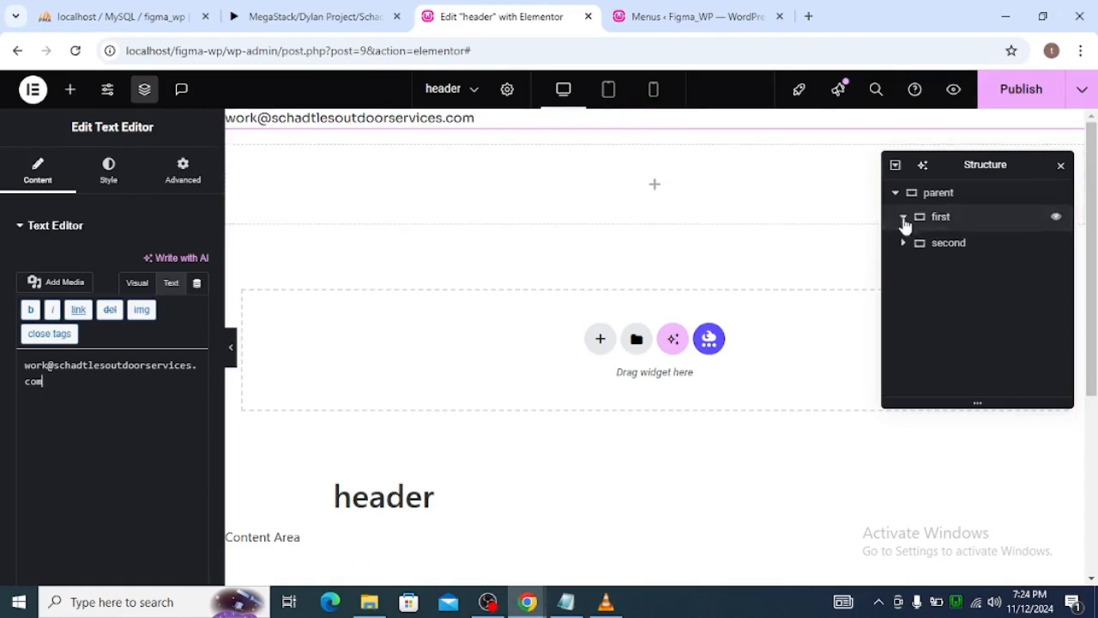
key(alt+Tab)
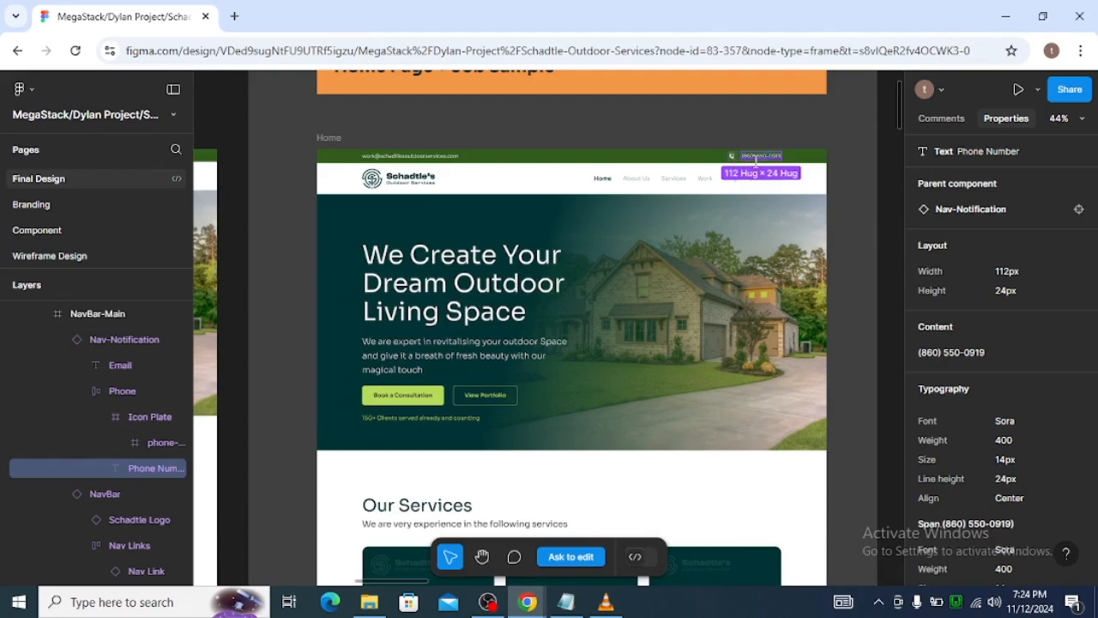
key(alt+Tab)
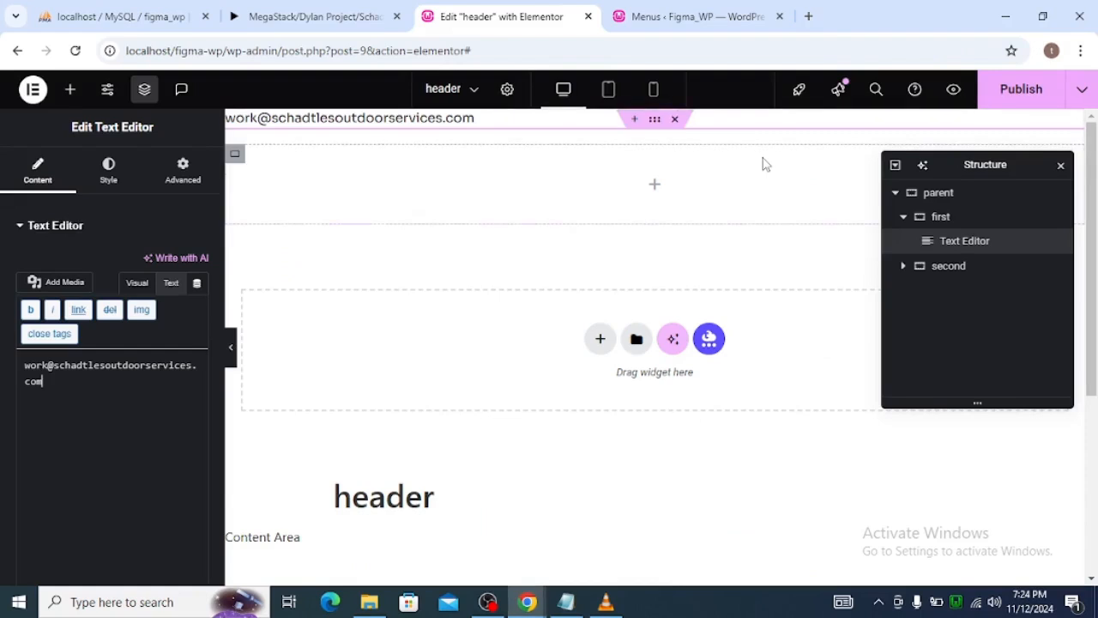
Nest a new container inside the first container alongside the Text Editor widget.
click(71, 91)
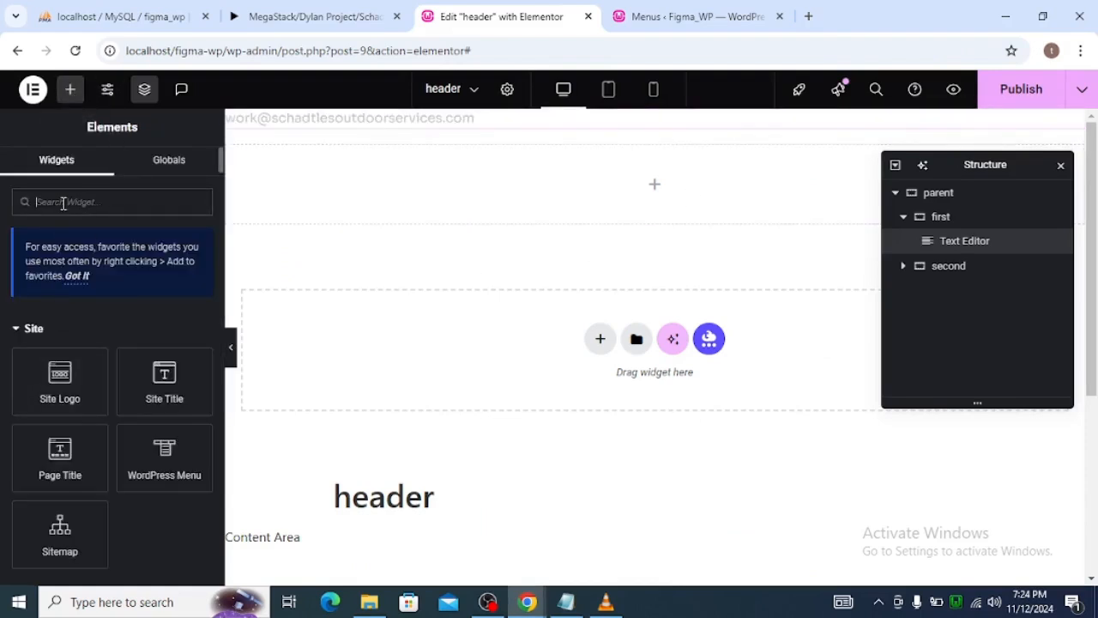
text(c)
drag(60, 335, 736, 135)
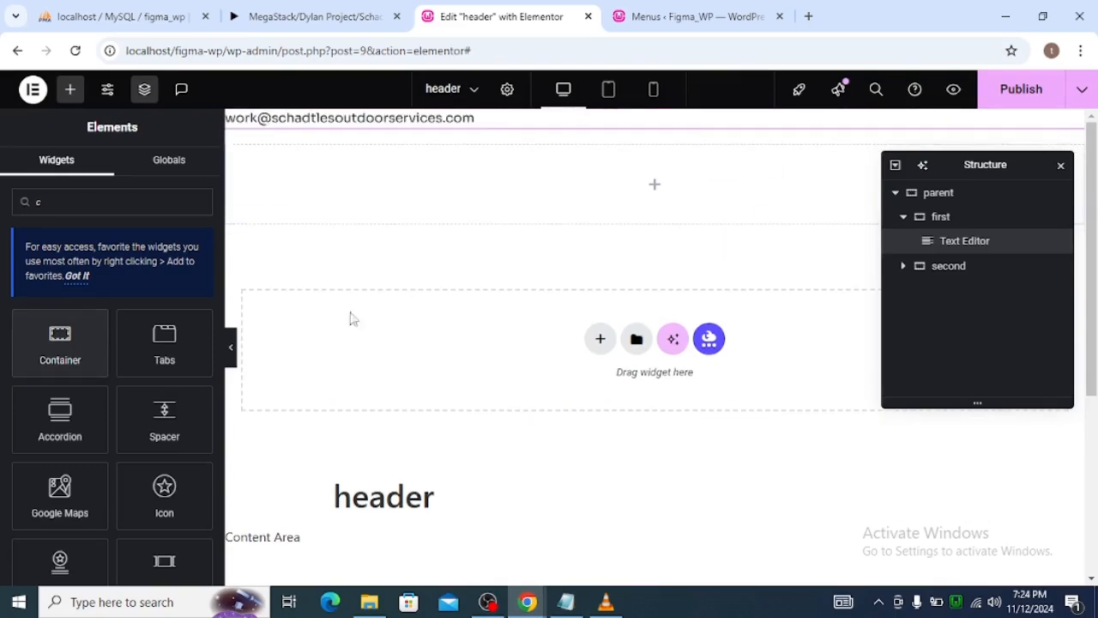
drag(66, 333, 478, 113)
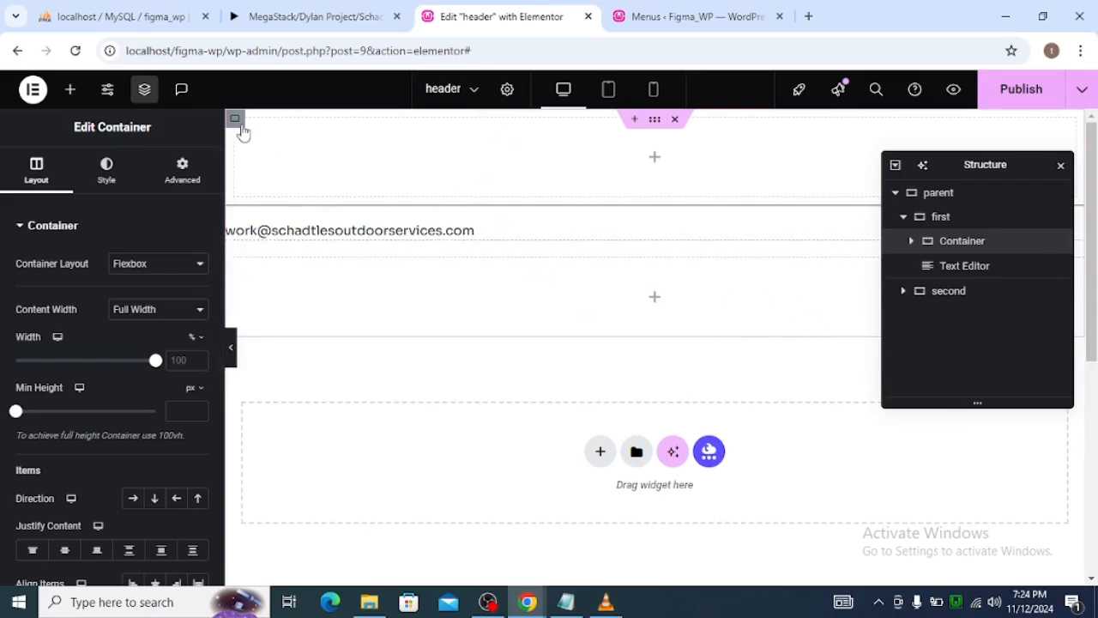
Set all margins and paddings of the new nested container to 0 and place the Text Editor above it.
click(177, 187)
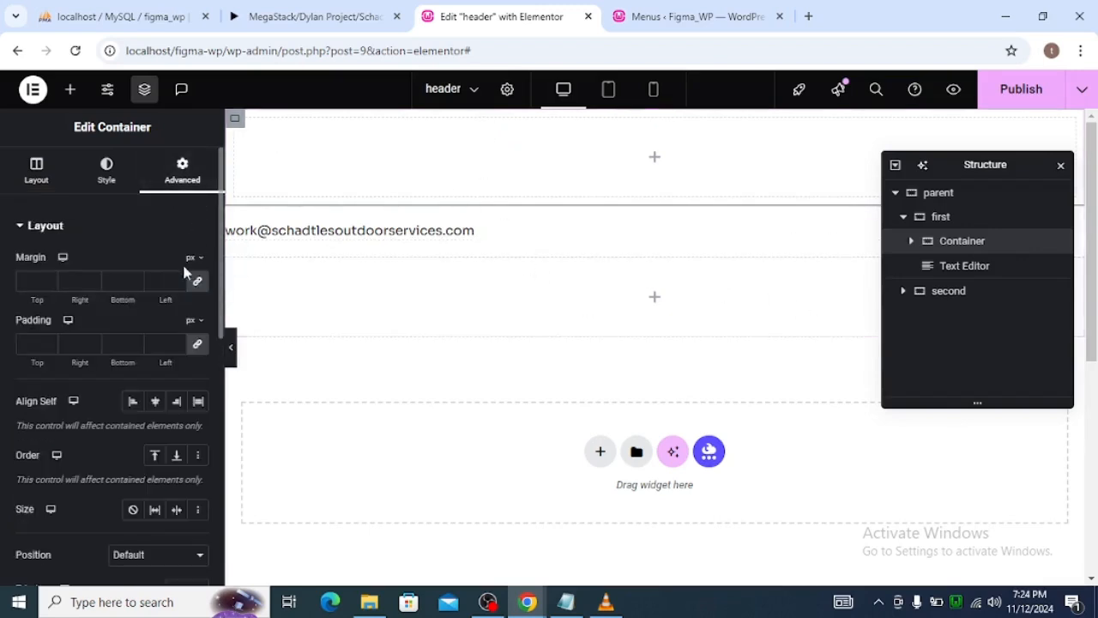
click(197, 281)
click(199, 346)
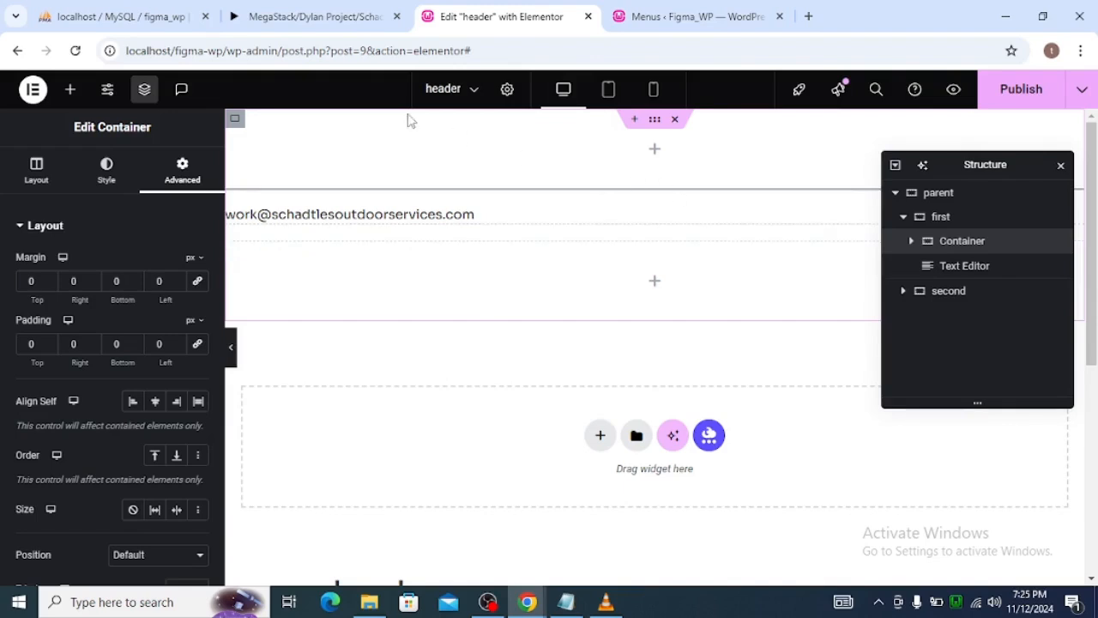
drag(967, 268, 967, 240)
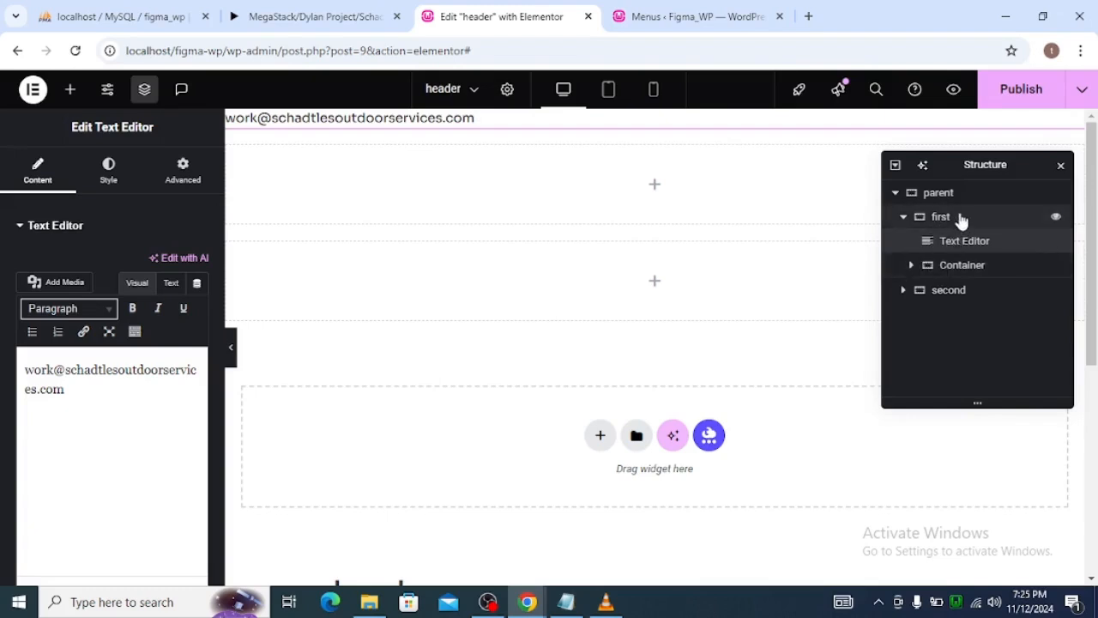
Set the first container's direction to a horizontal row and its width to 1100%.
click(959, 218)
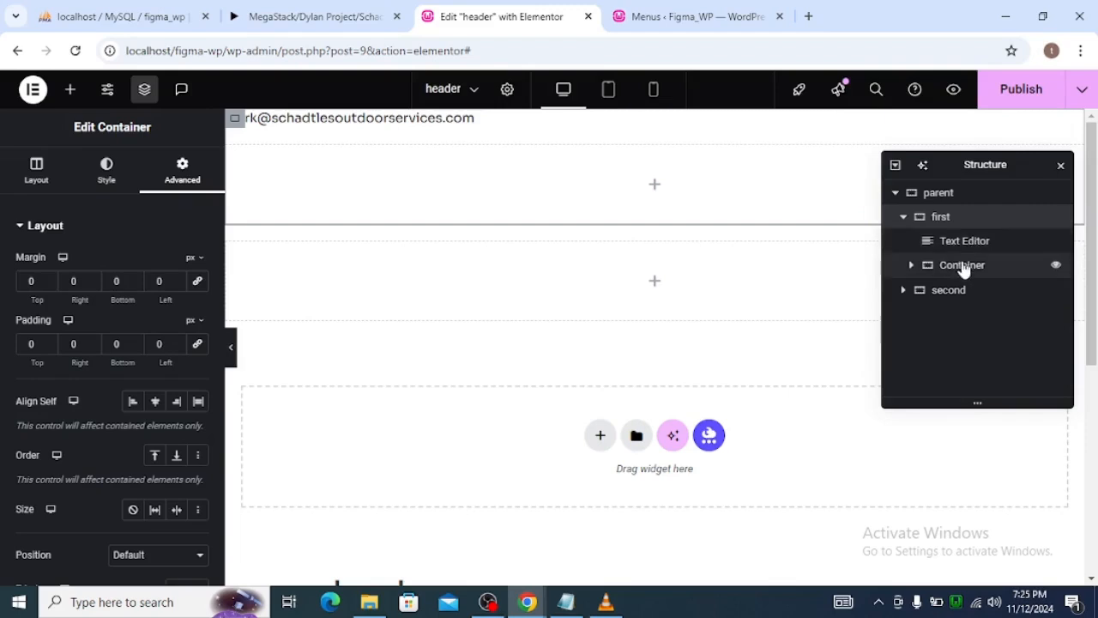
click(943, 217)
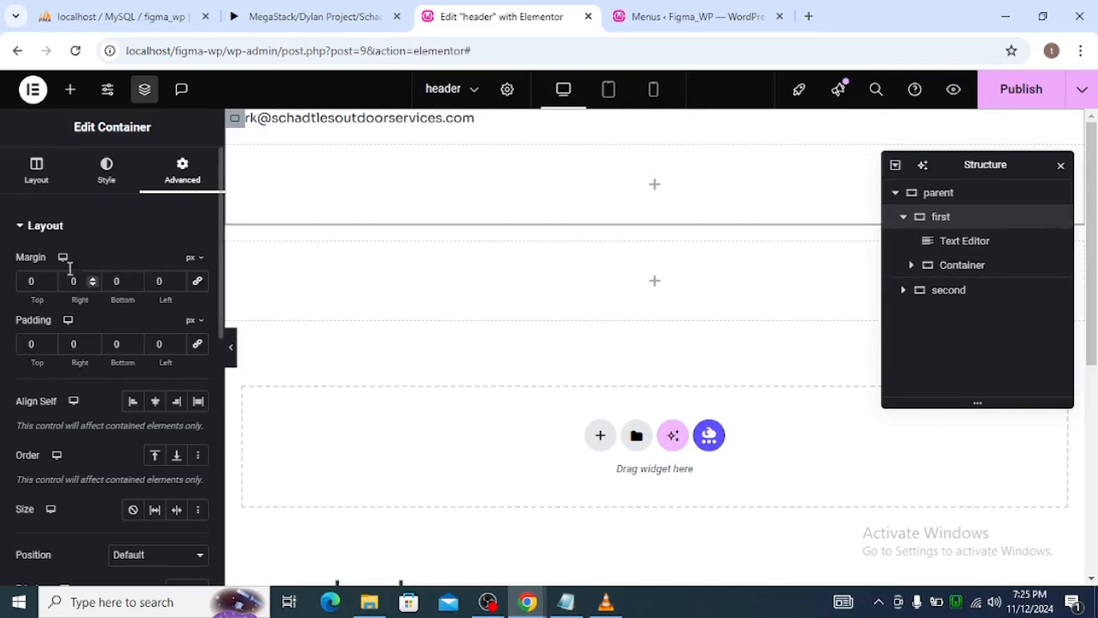
click(39, 171)
scroll(52, 446, down, 1)
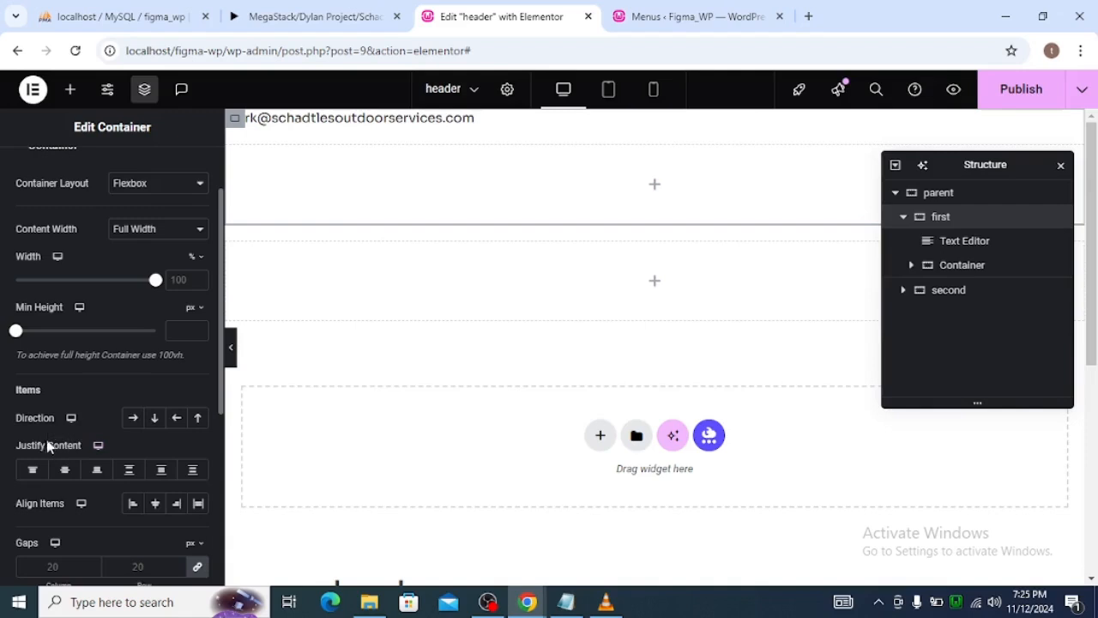
click(133, 419)
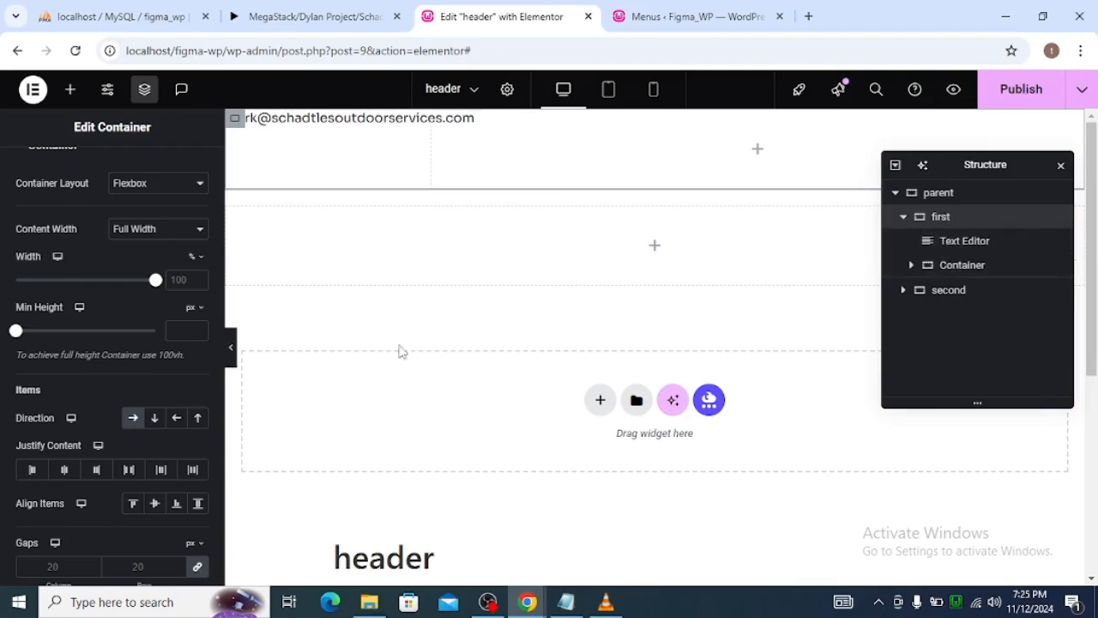
double_click(181, 279)
text(1100)
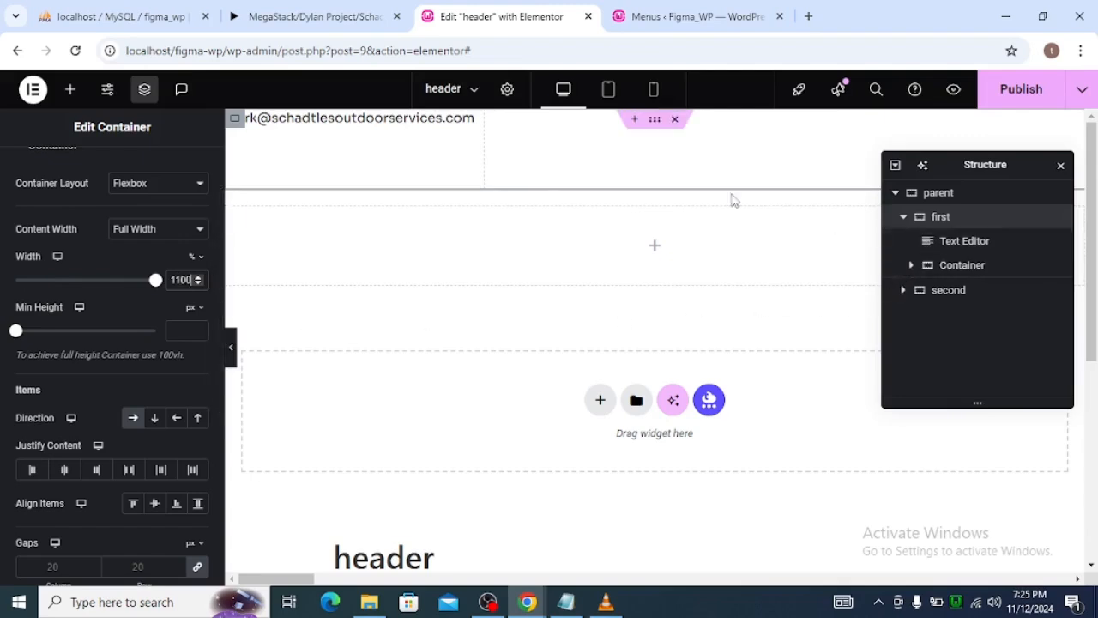
Add an Icon widget inside the empty container nested in the first container.
click(976, 244)
click(912, 265)
click(942, 273)
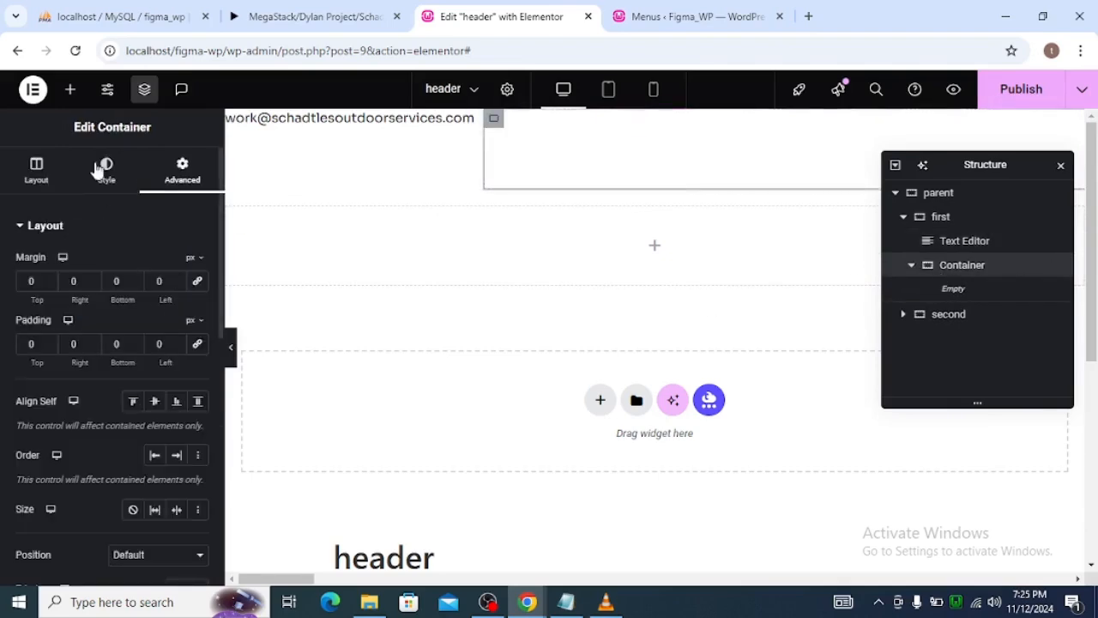
click(70, 89)
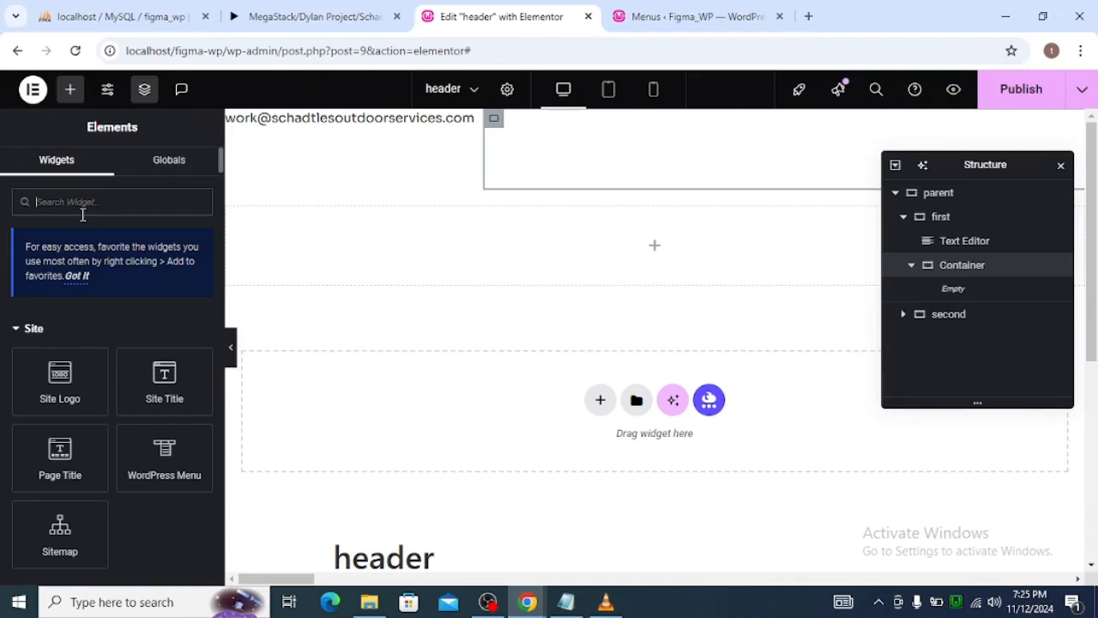
text(d)
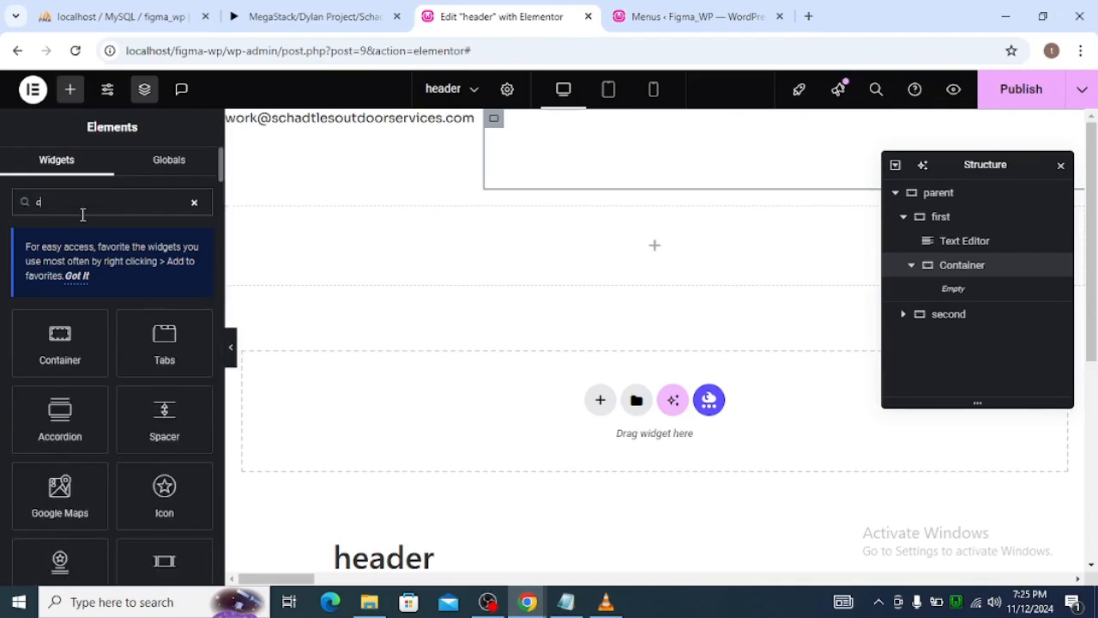
key(BackSpace)
text(icon)
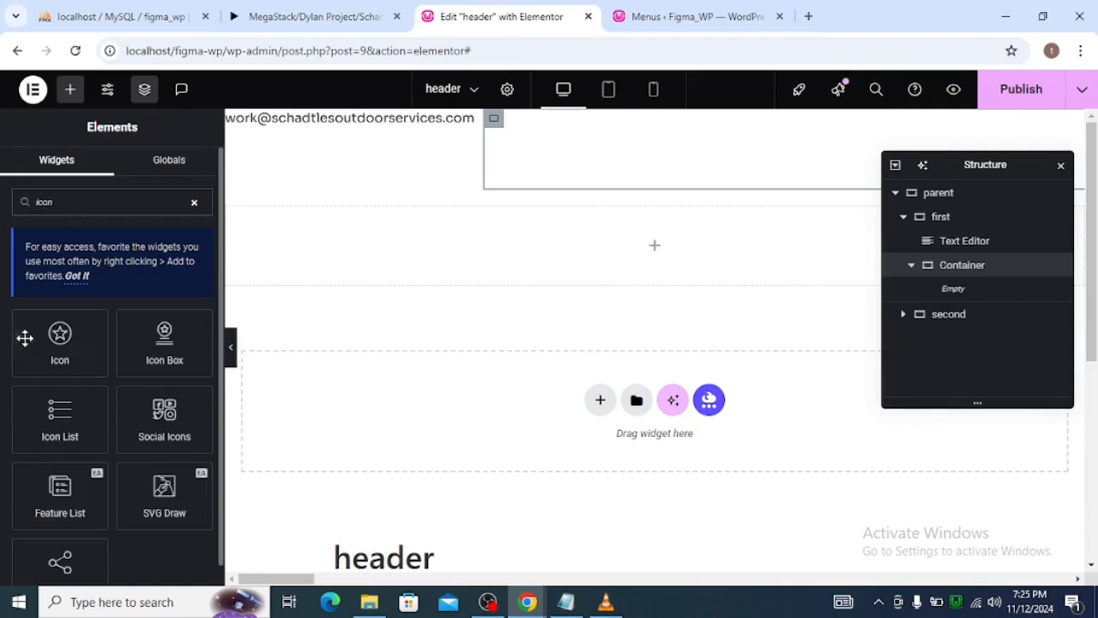
drag(57, 332, 833, 140)
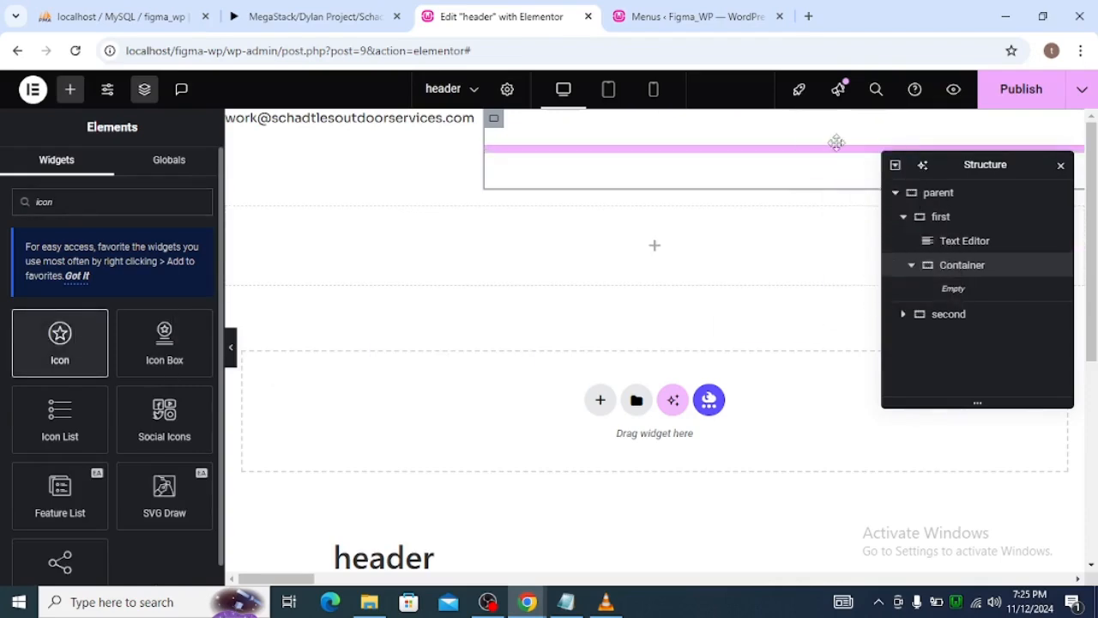
Enable unfiltered file uploads and upload Icon Plate.svg from the Desktop's figma_schadtle folder as the Icon widget's graphic.
click(159, 341)
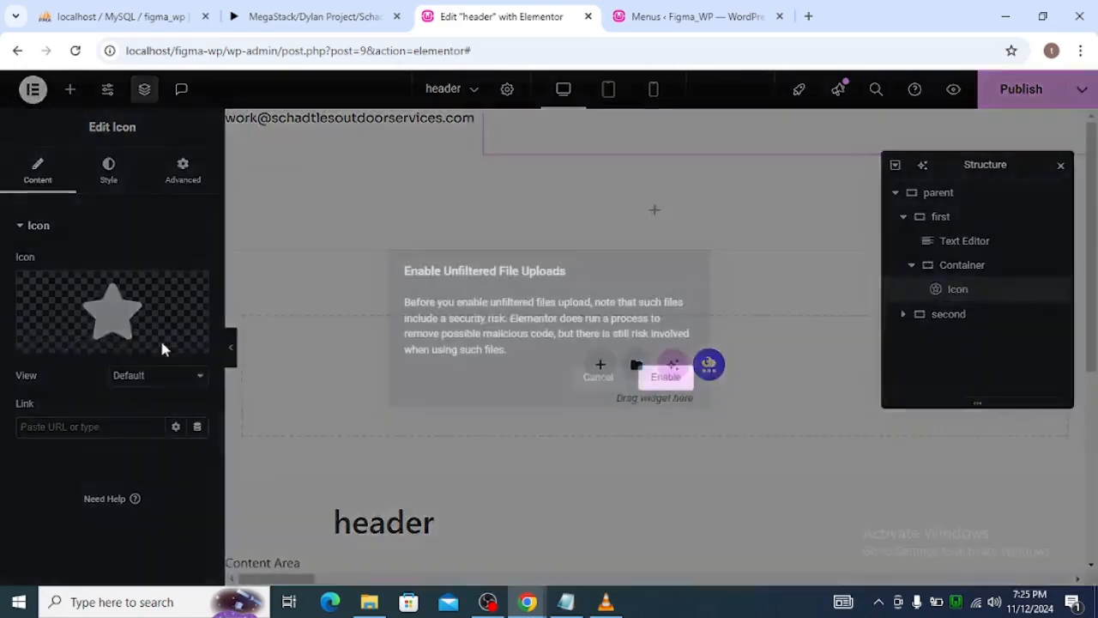
click(657, 377)
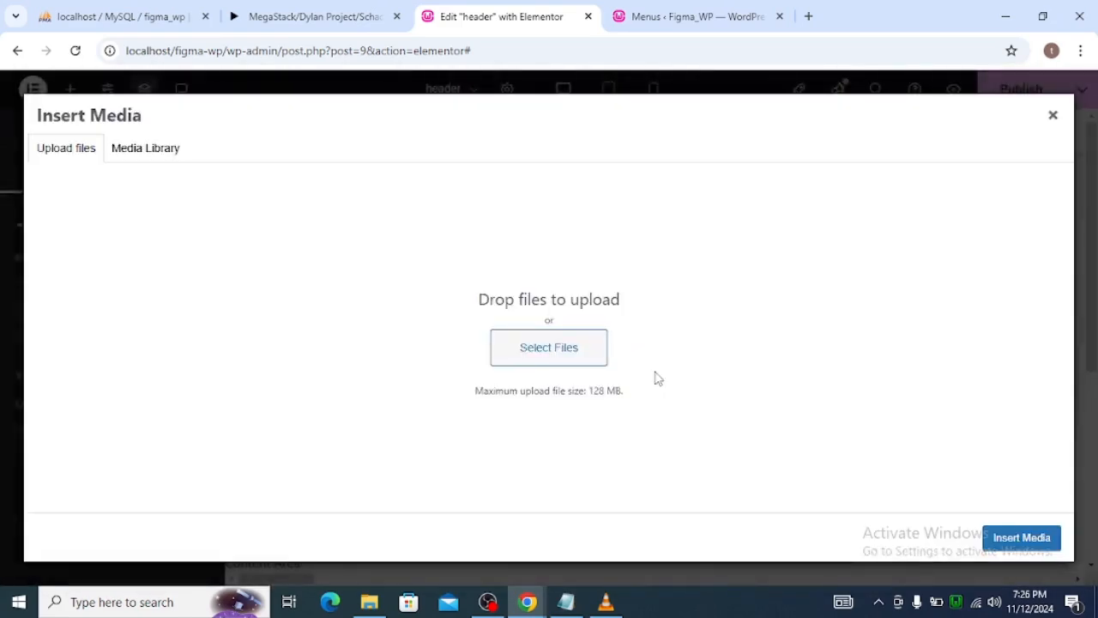
click(542, 347)
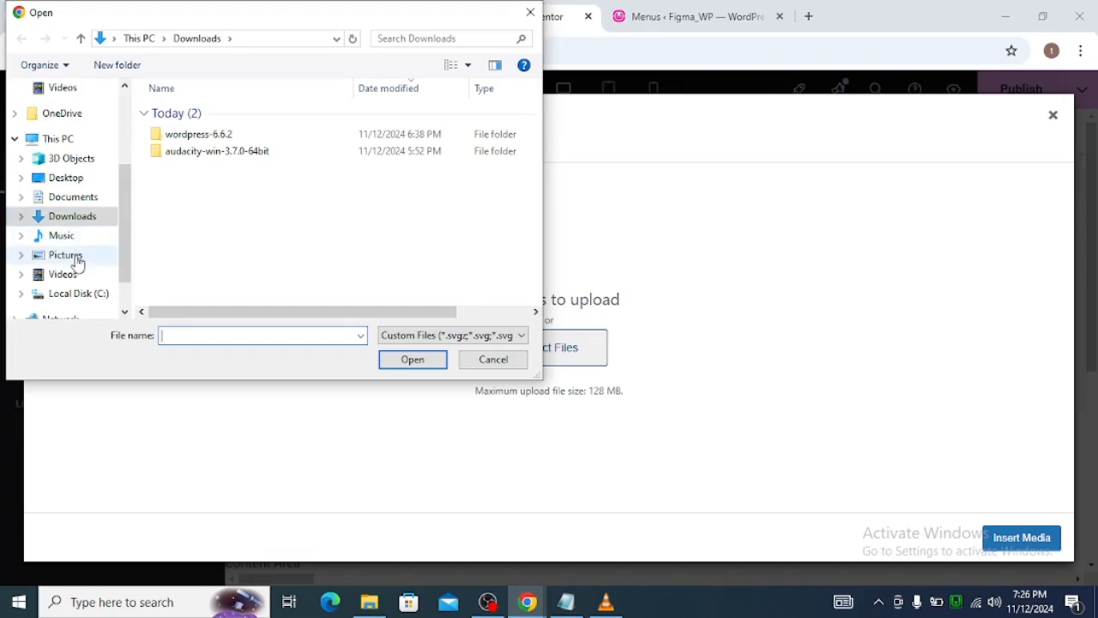
scroll(65, 236, up, 3)
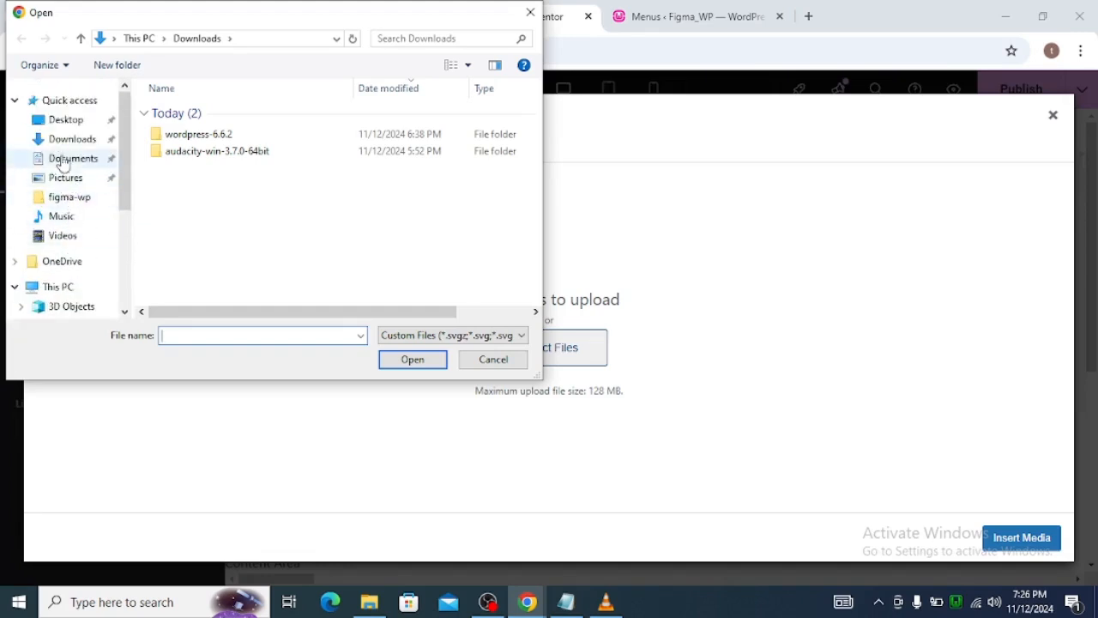
click(63, 119)
double_click(291, 112)
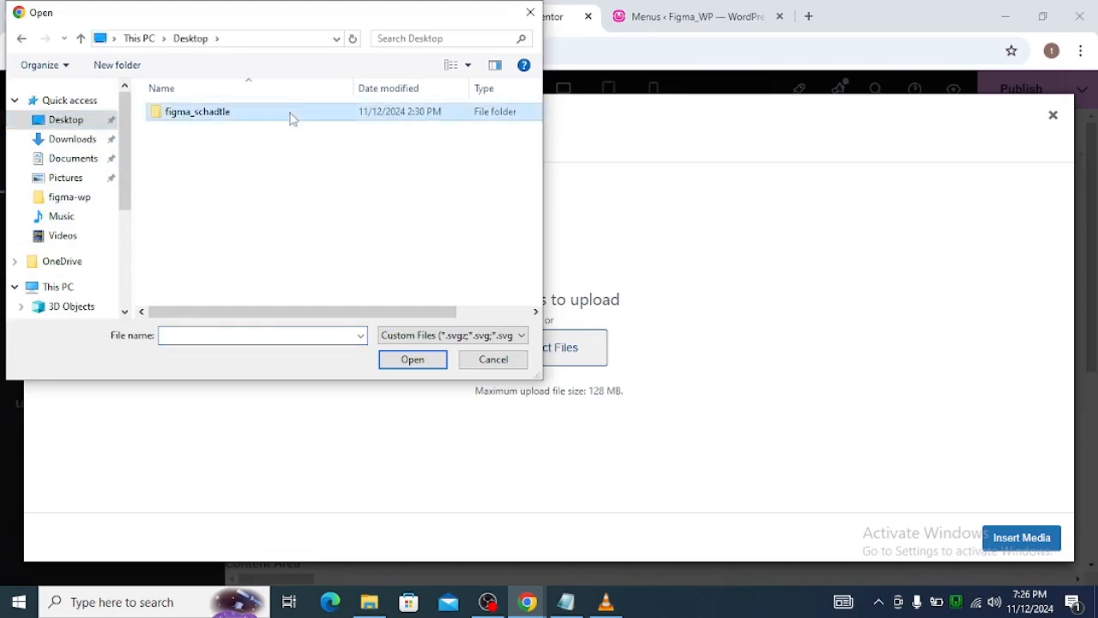
click(194, 182)
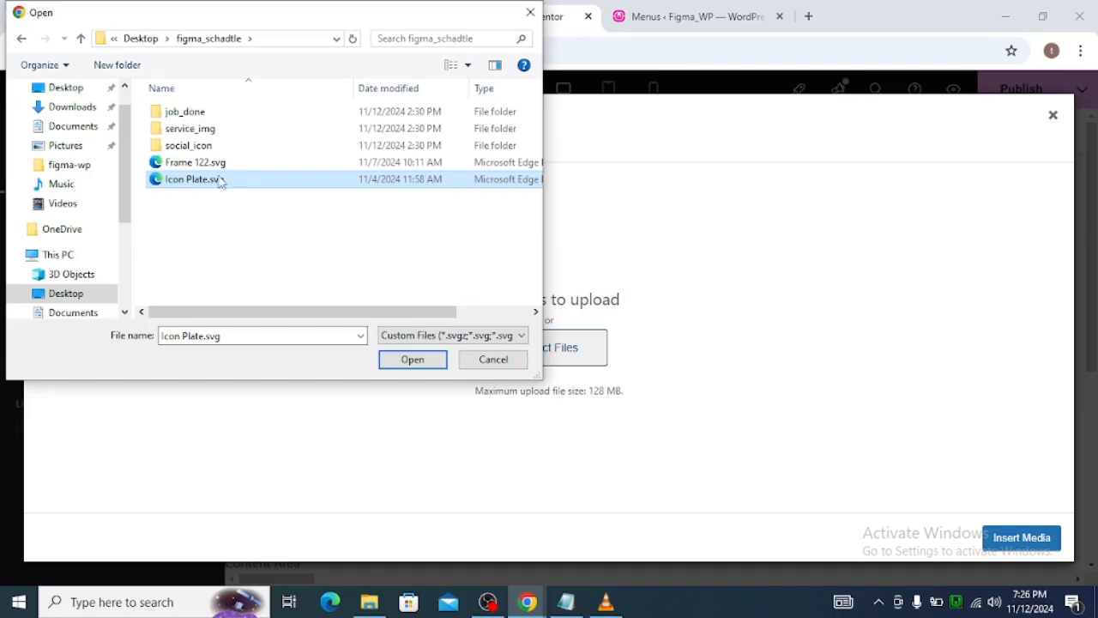
click(410, 358)
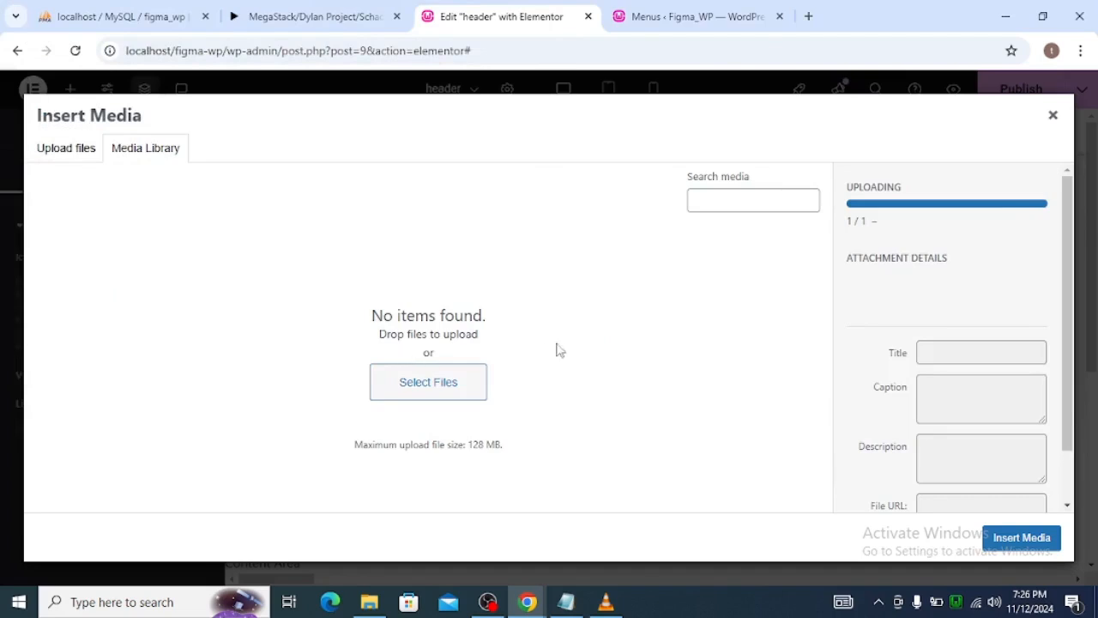
click(1037, 540)
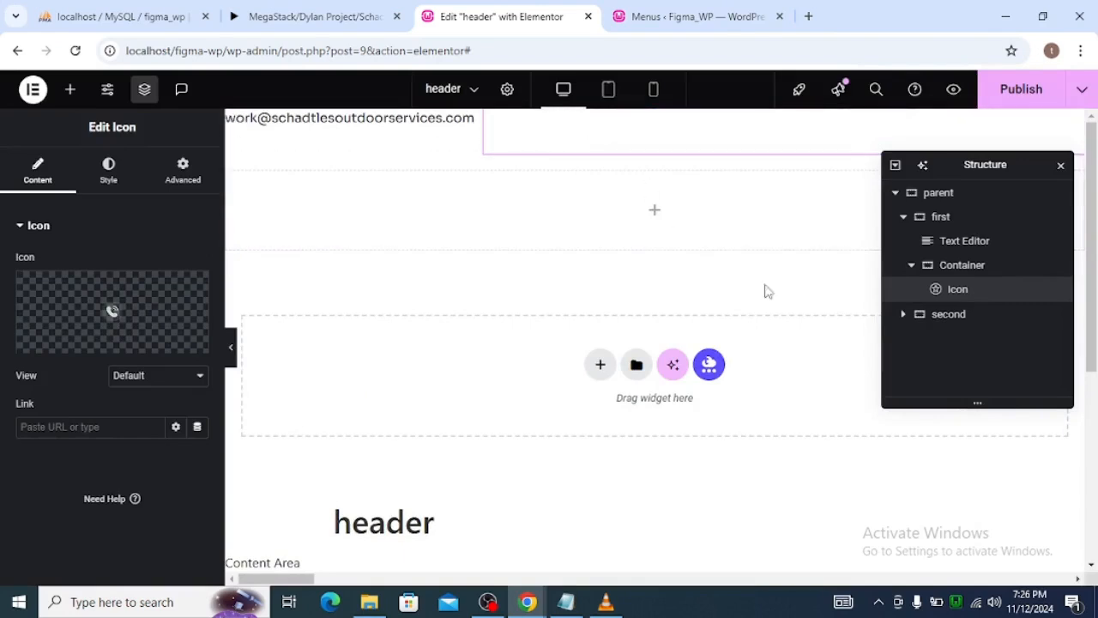
Check the Nav-Notification bar's colour in Figma and set the first container's background to the global colour brand_main.
click(926, 219)
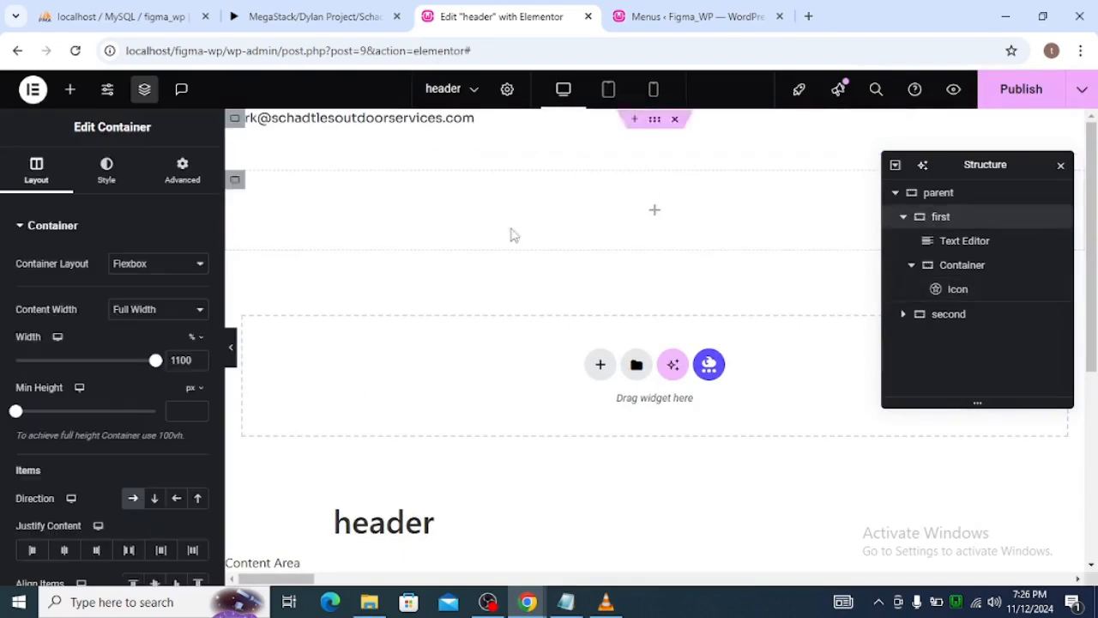
click(94, 176)
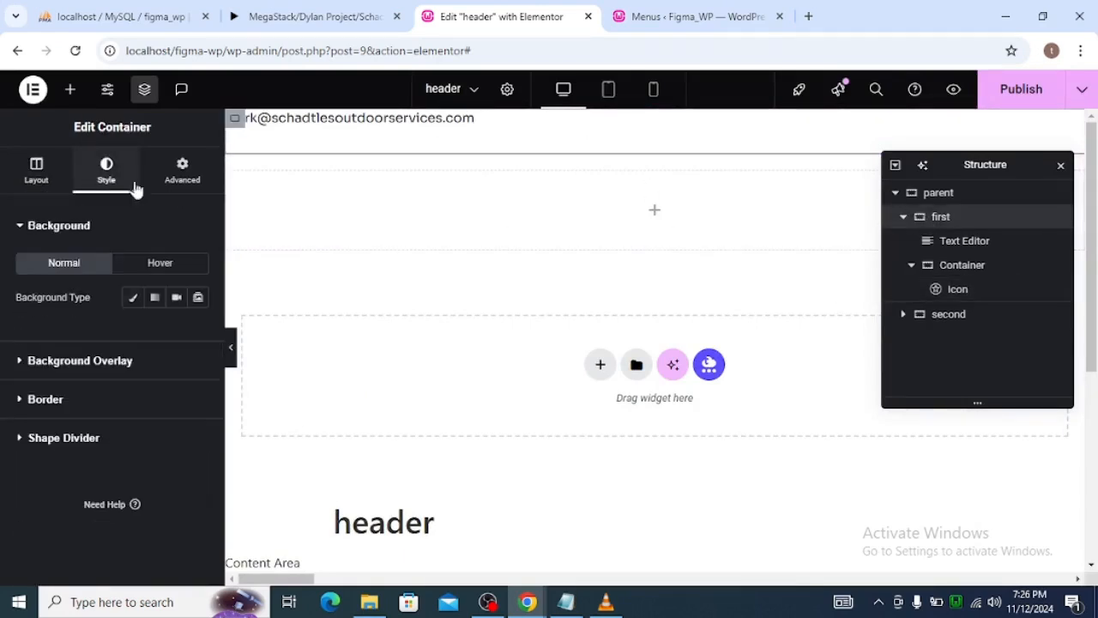
click(132, 297)
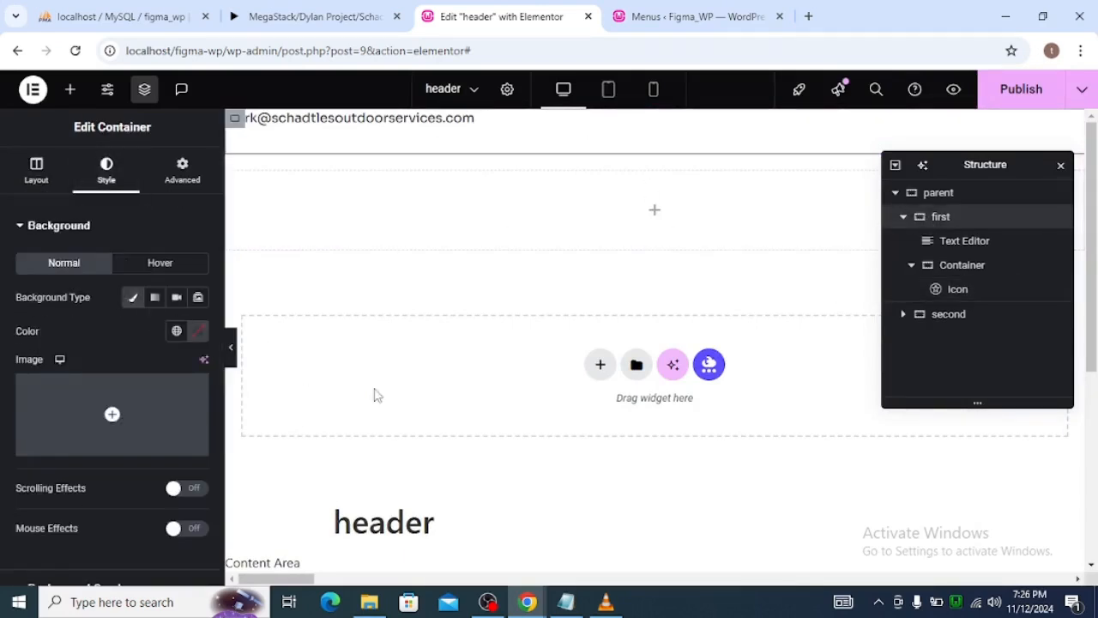
key(alt+Tab)
click(585, 158)
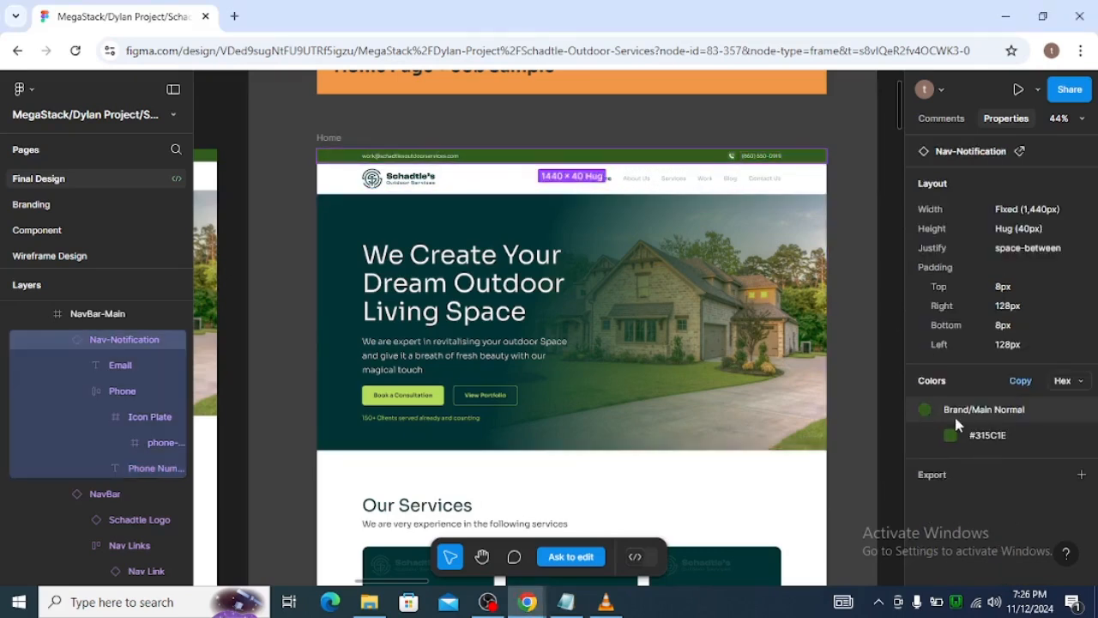
key(alt+Tab)
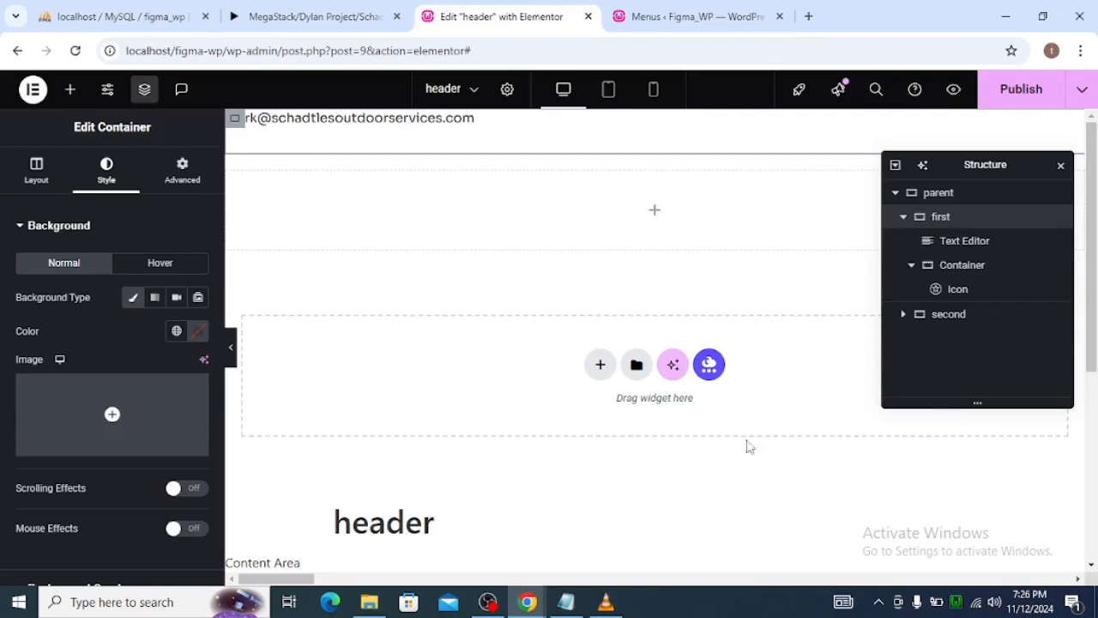
click(175, 330)
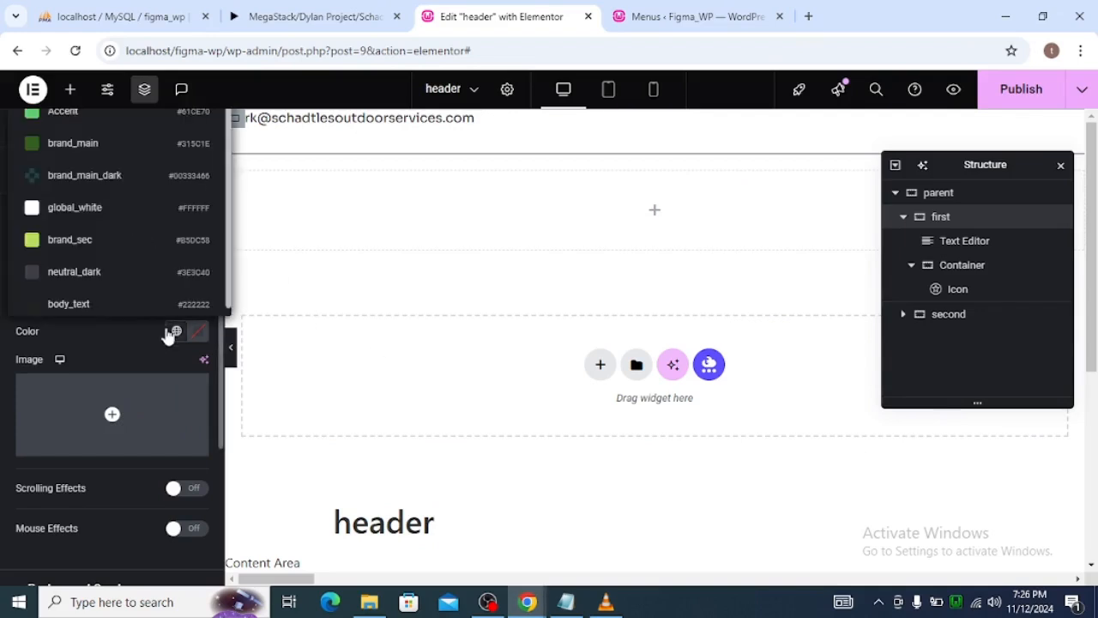
click(125, 147)
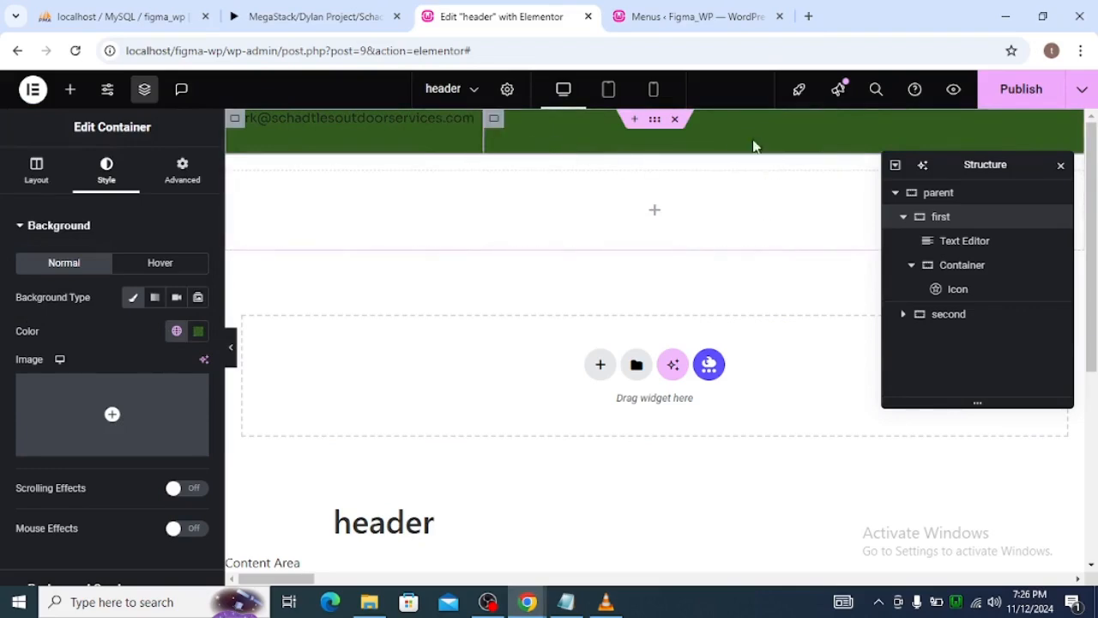
Set the phone icon's primary colour to the global colour global_white and preview the header without the editing panels.
click(936, 292)
drag(947, 165, 818, 313)
mouse_move(189, 311)
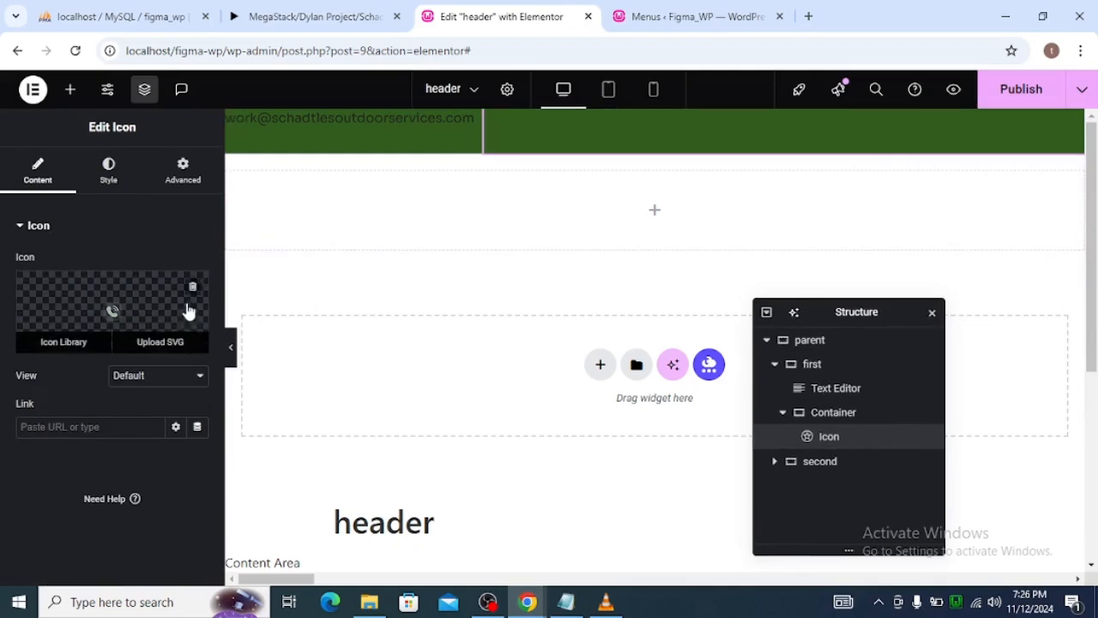
click(106, 190)
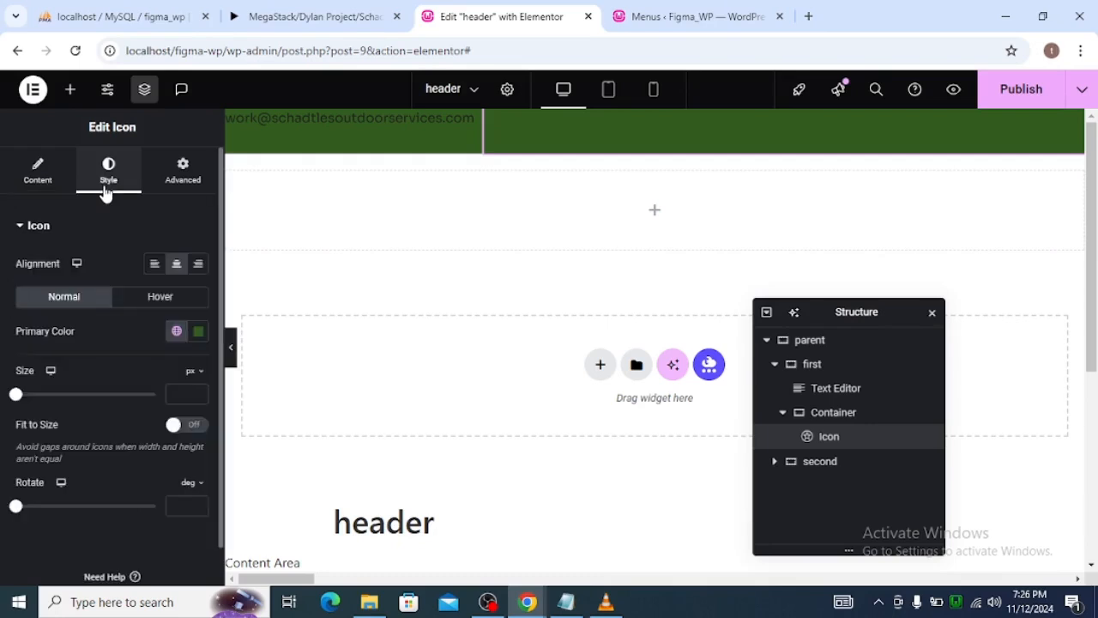
click(177, 332)
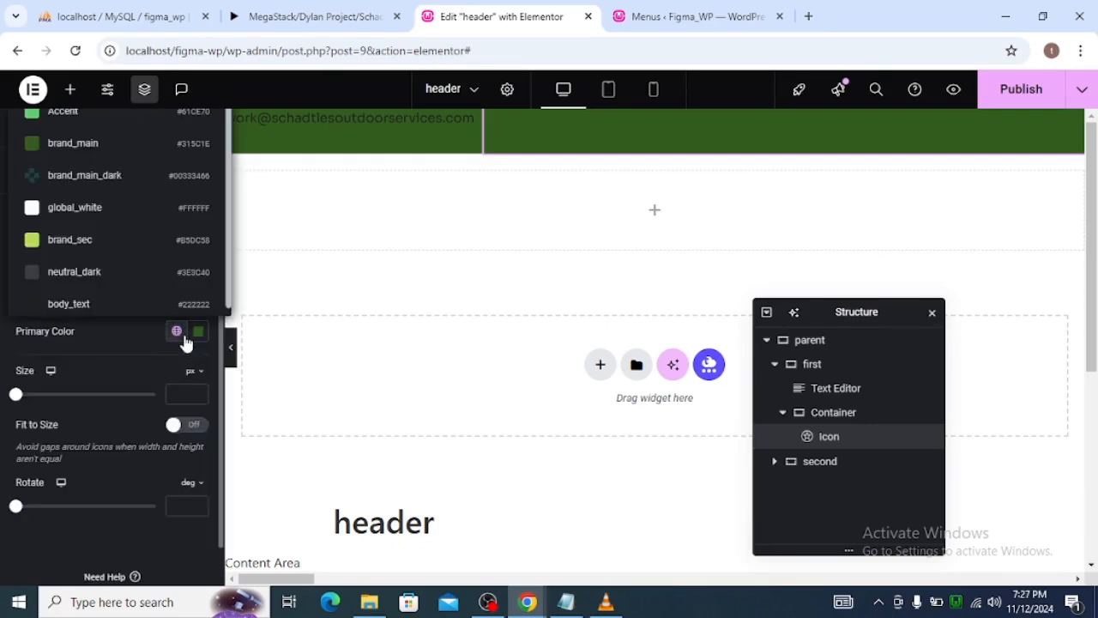
click(108, 197)
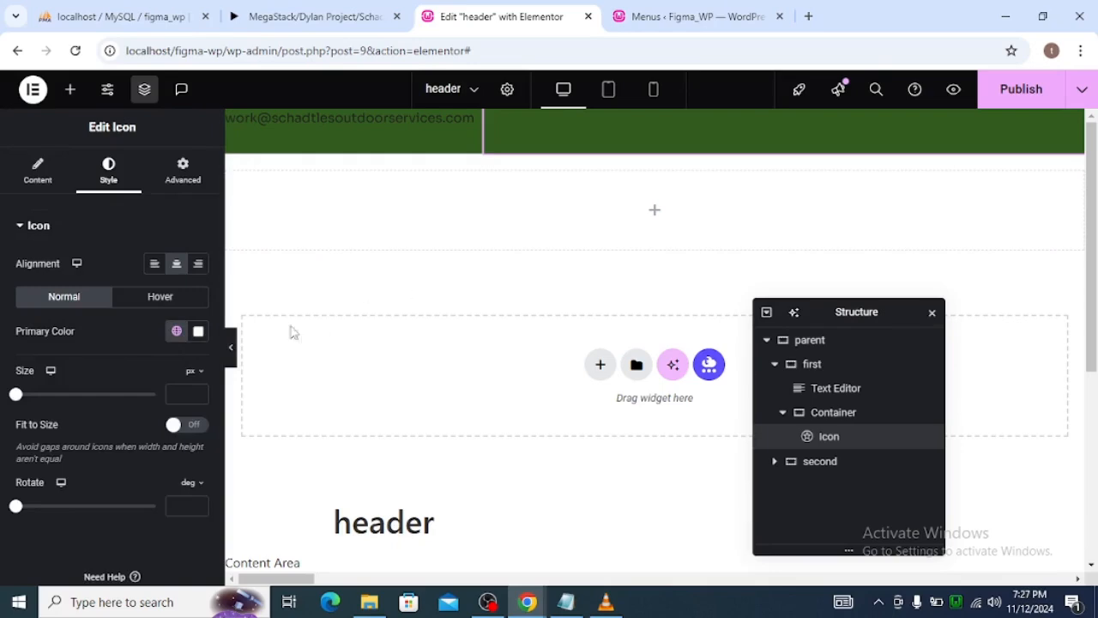
click(232, 351)
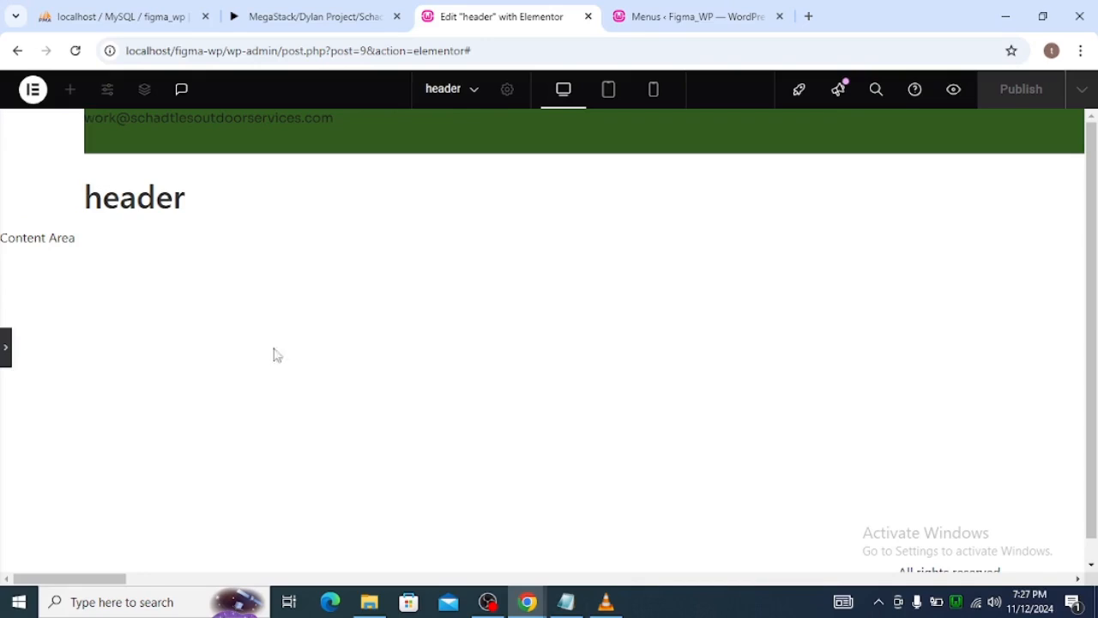
click(5, 343)
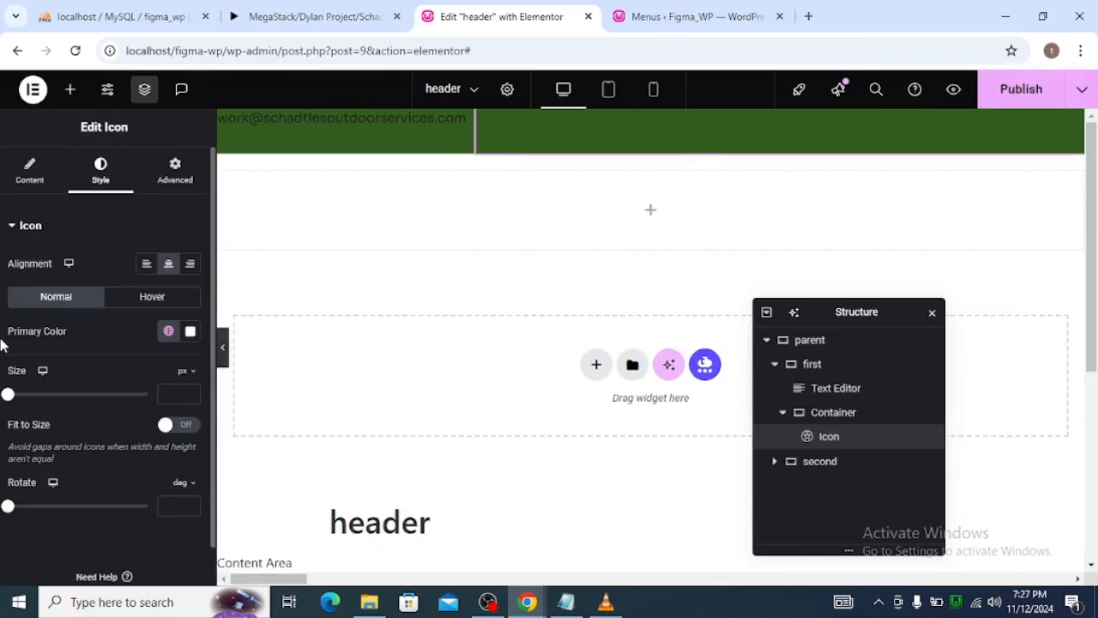
click(231, 358)
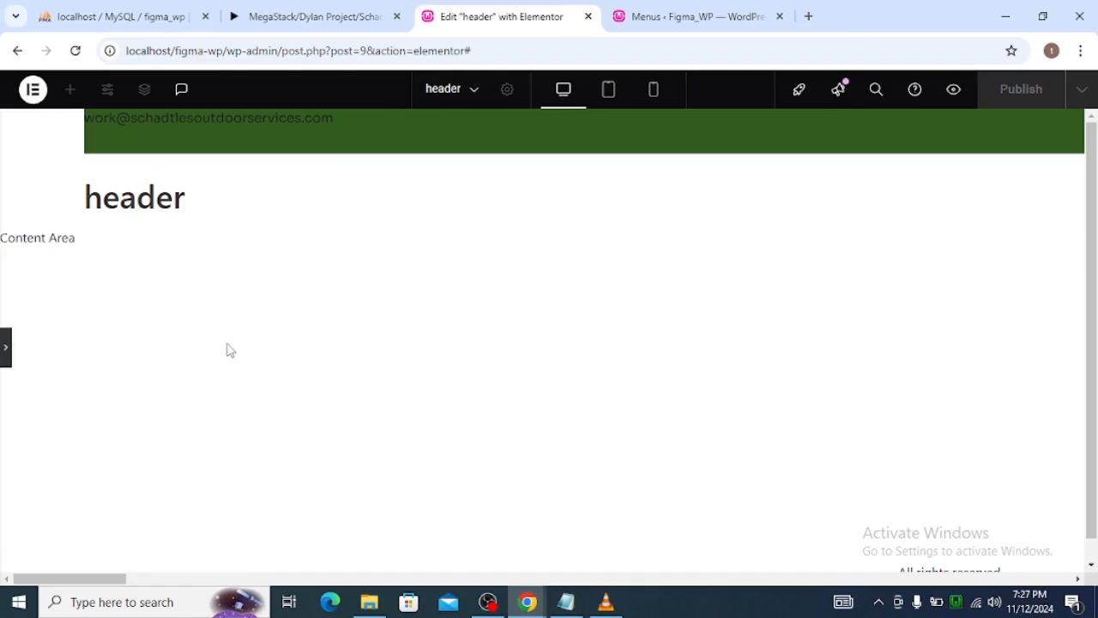
click(4, 357)
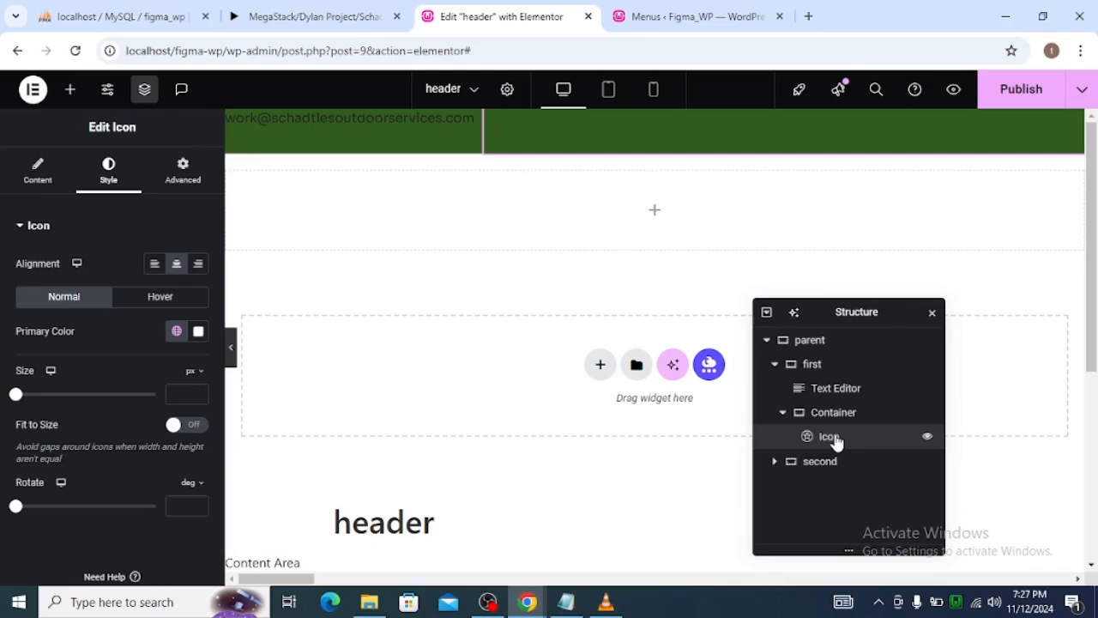
Set the phone icon's size to 24 px and preview the header at full width.
drag(60, 401, 17, 403)
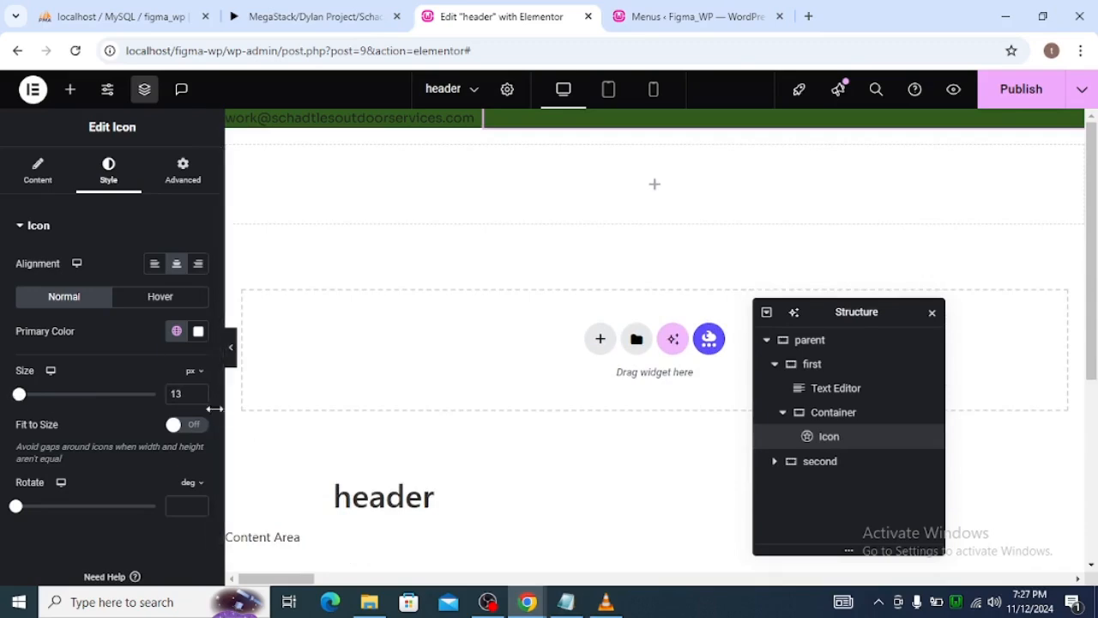
double_click(172, 394)
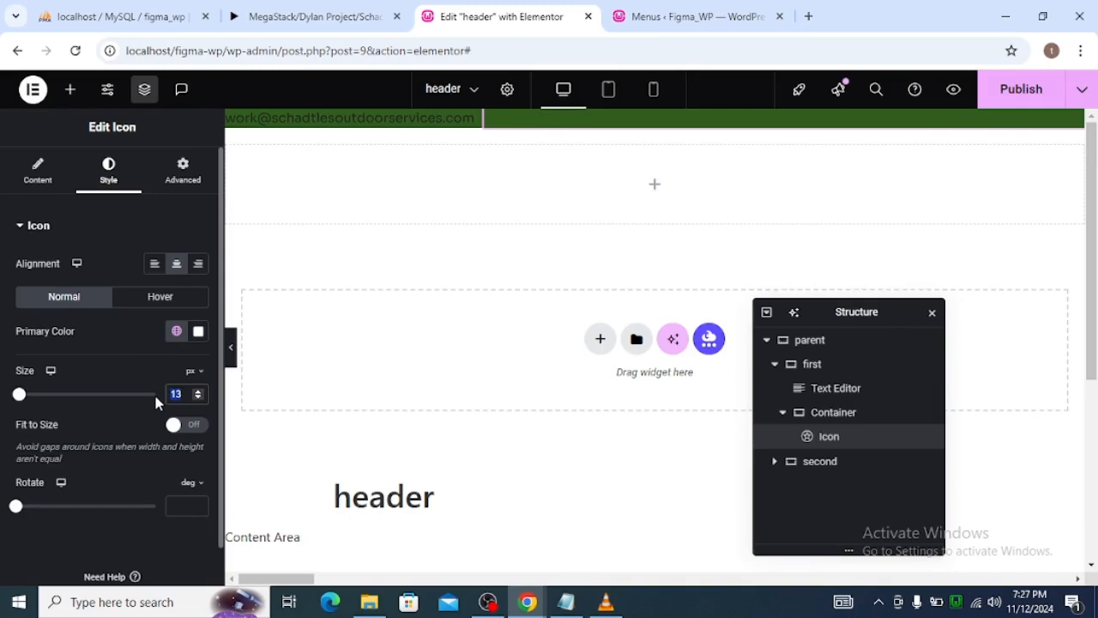
text(24)
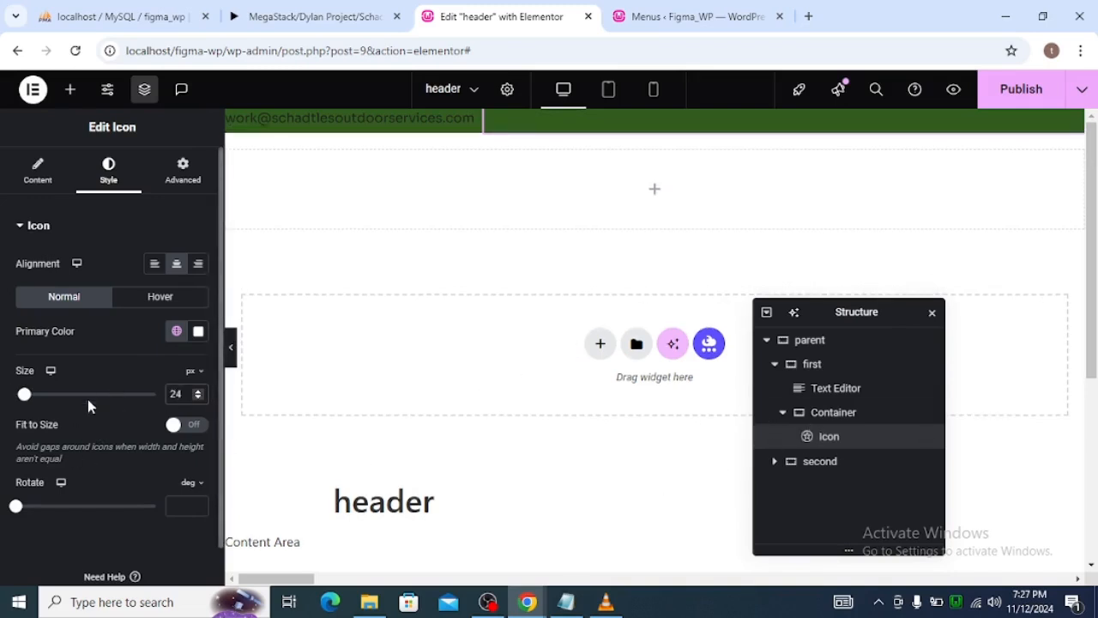
click(46, 197)
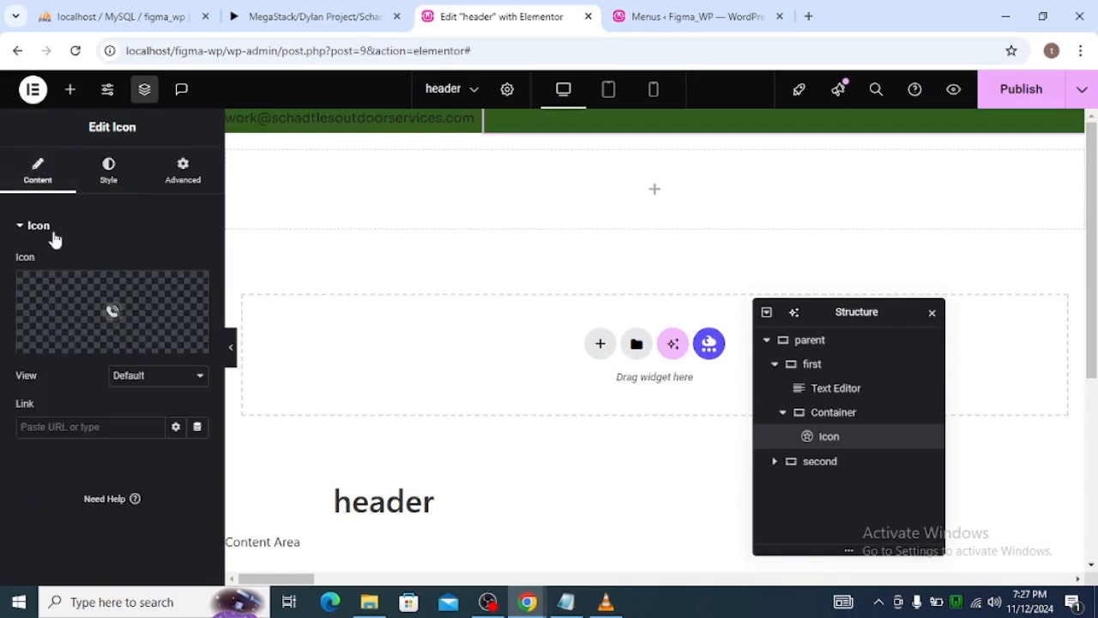
mouse_move(129, 306)
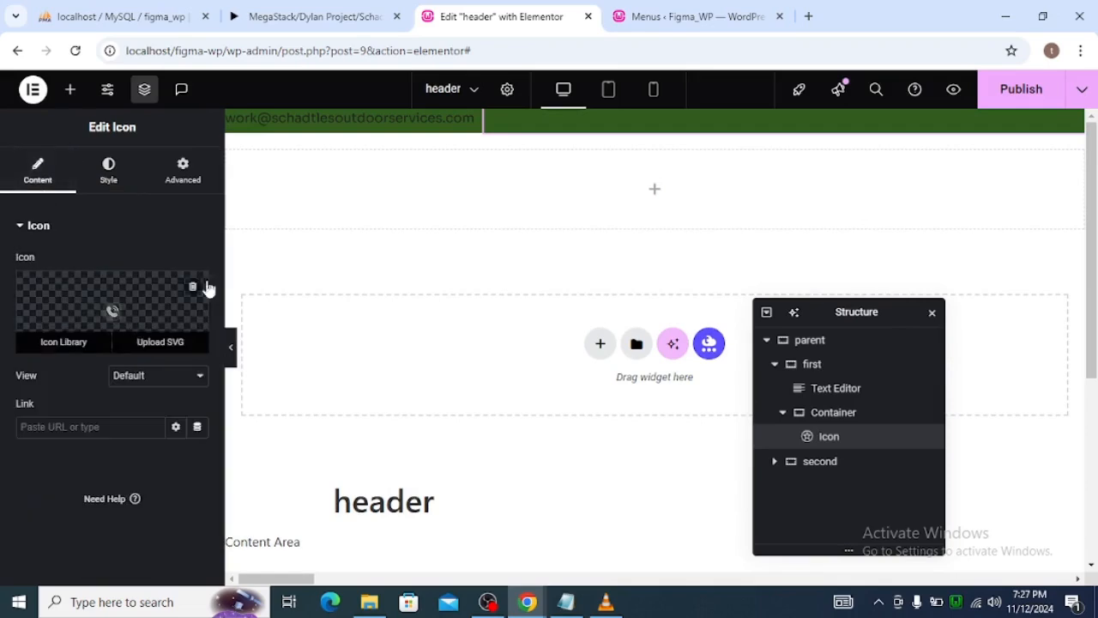
click(232, 340)
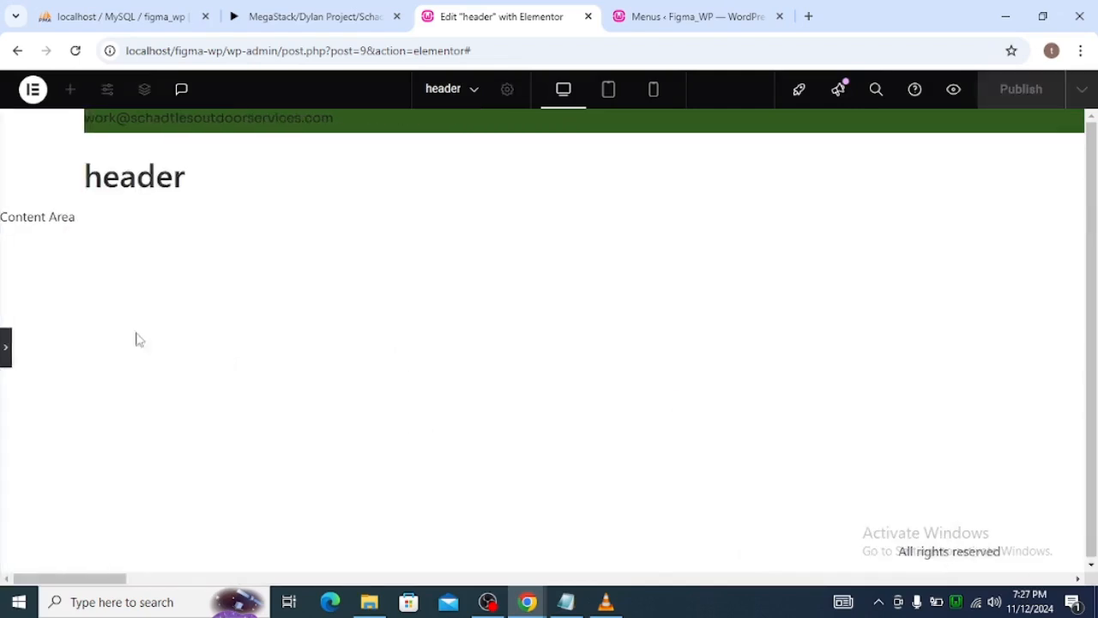
click(4, 356)
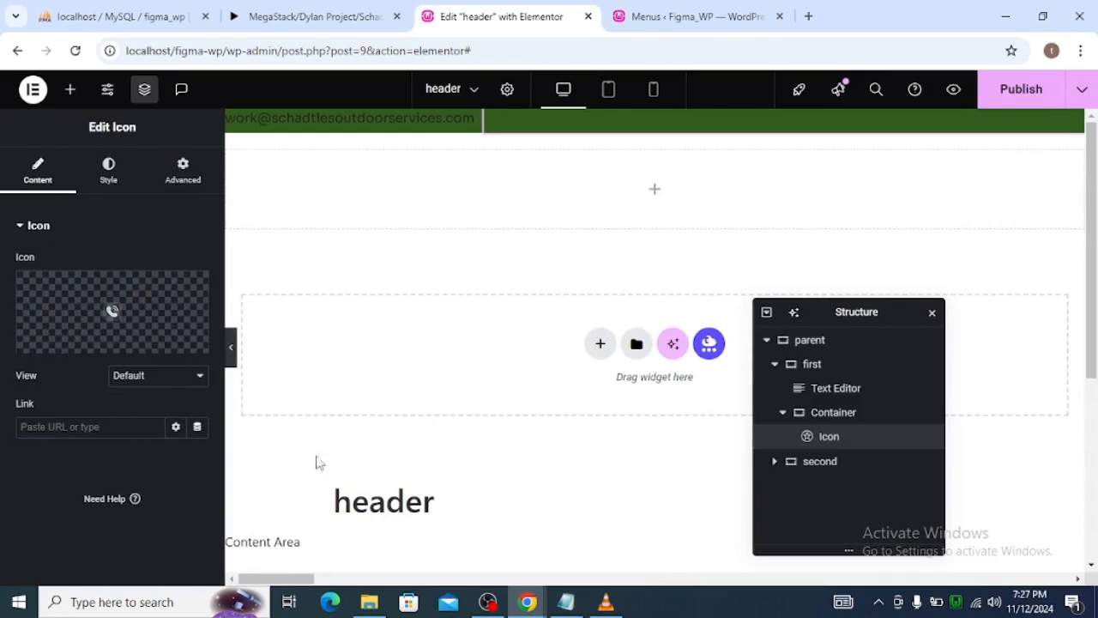
Collapse the first container in the structure tree and select the parent container to view its layout settings.
click(773, 363)
click(763, 346)
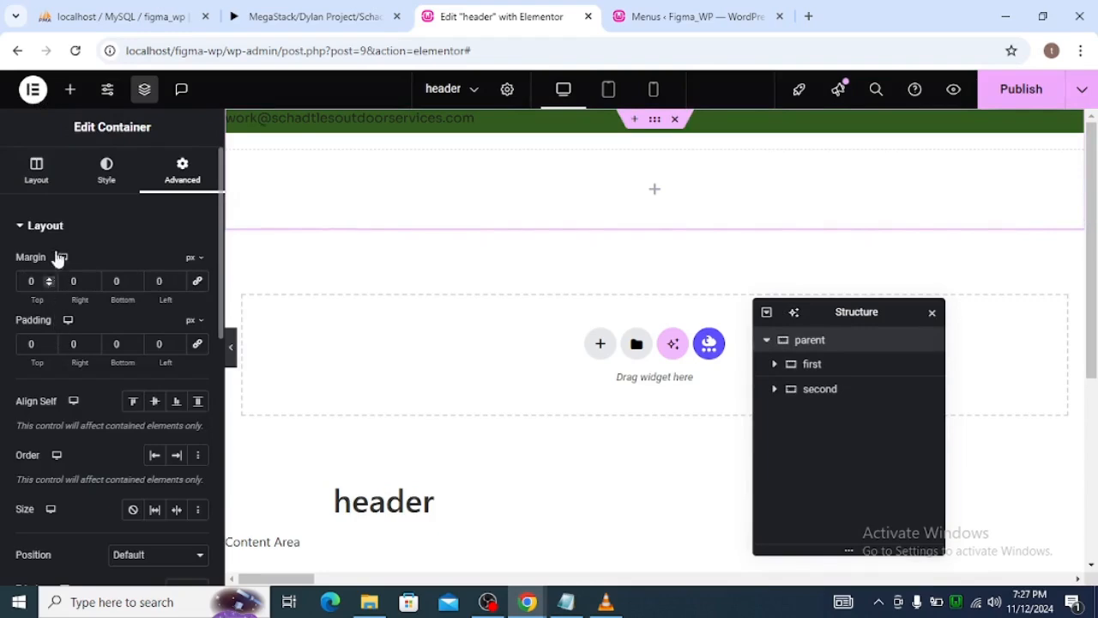
click(26, 102)
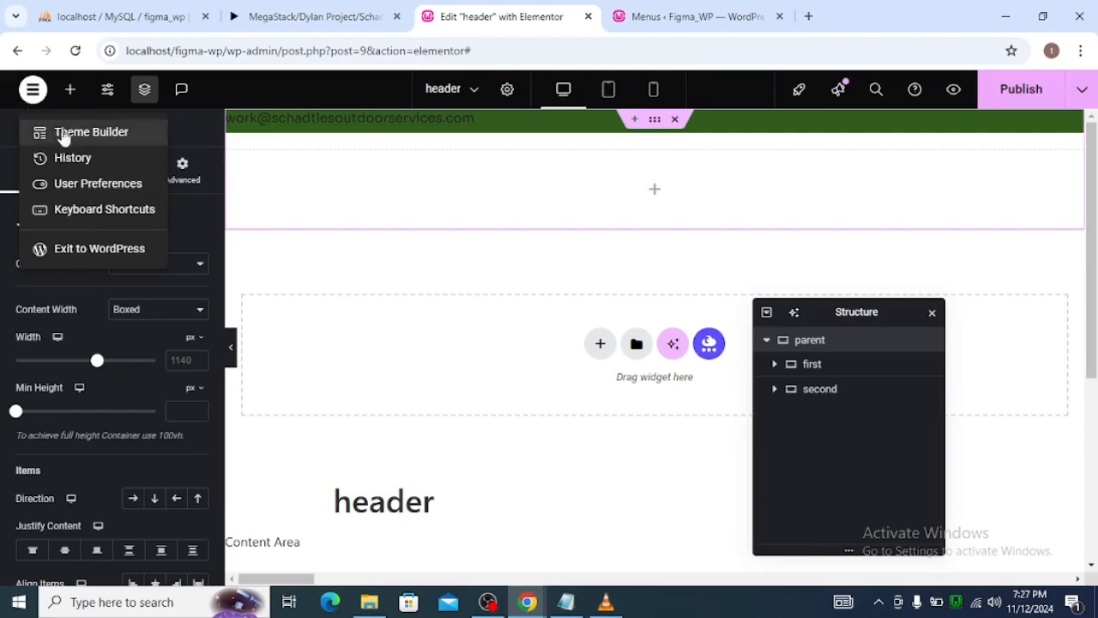
click(98, 103)
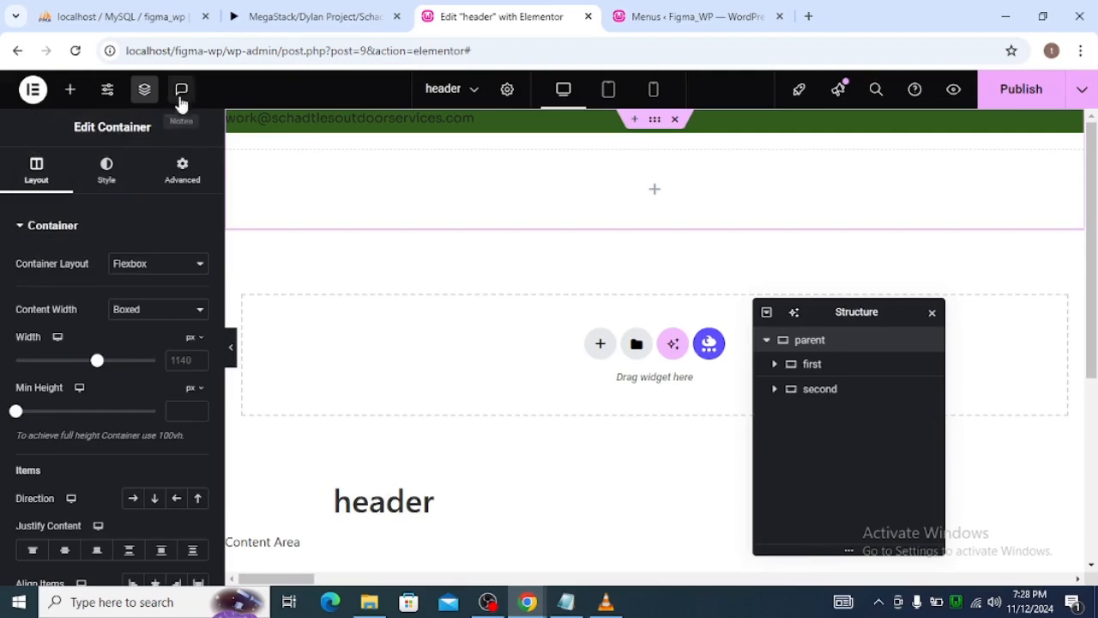
Look over the design system and theme style categories in Site Settings, and try to return to editing the header.
click(110, 100)
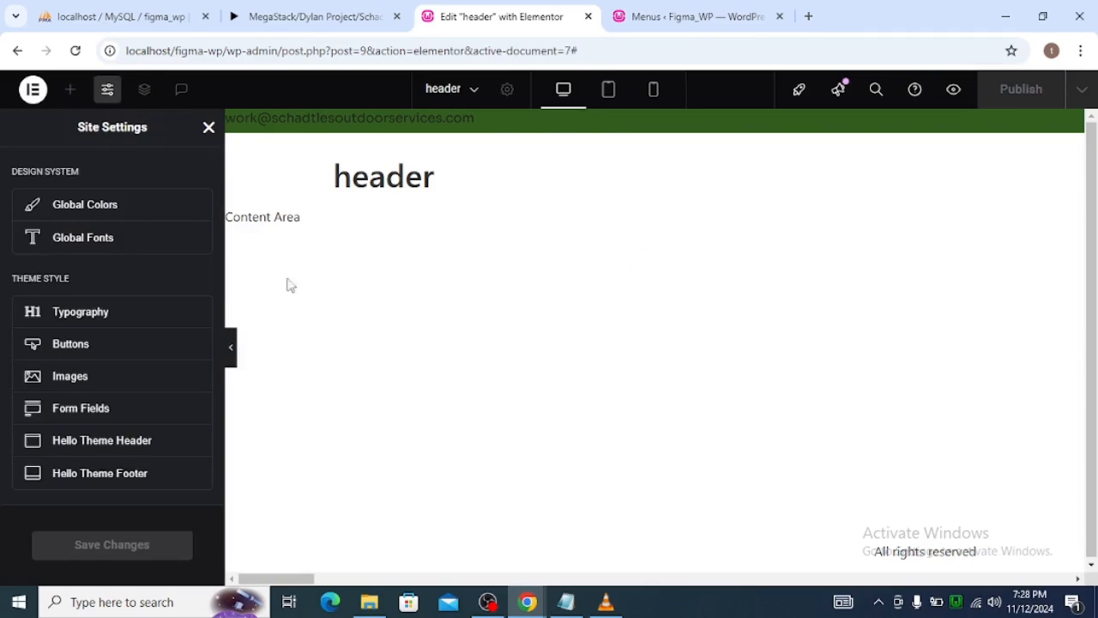
click(208, 128)
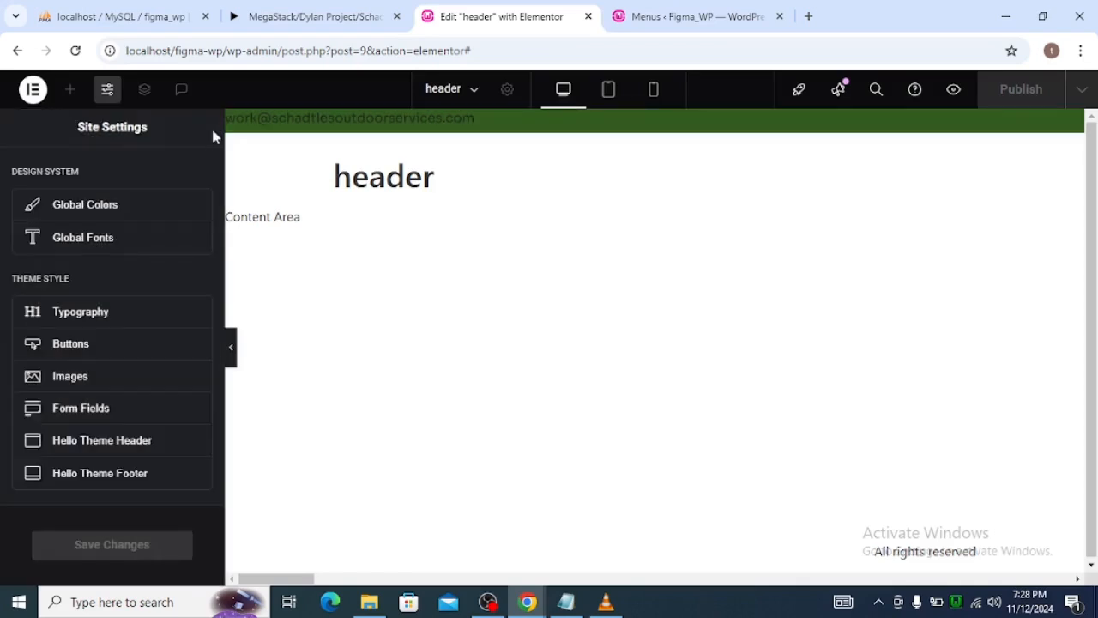
click(33, 90)
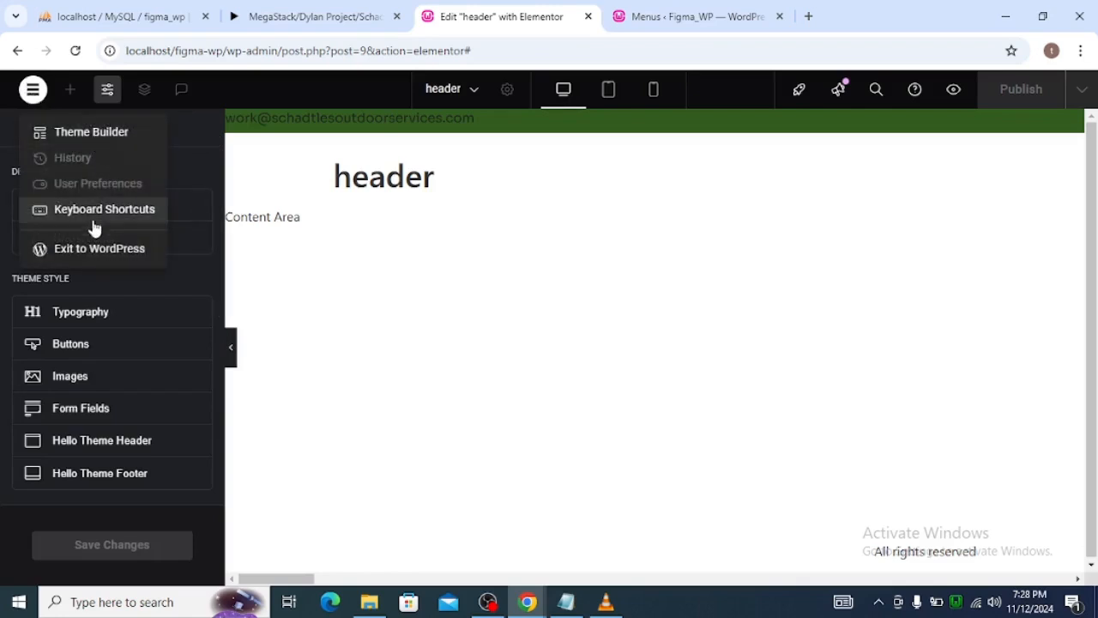
click(188, 162)
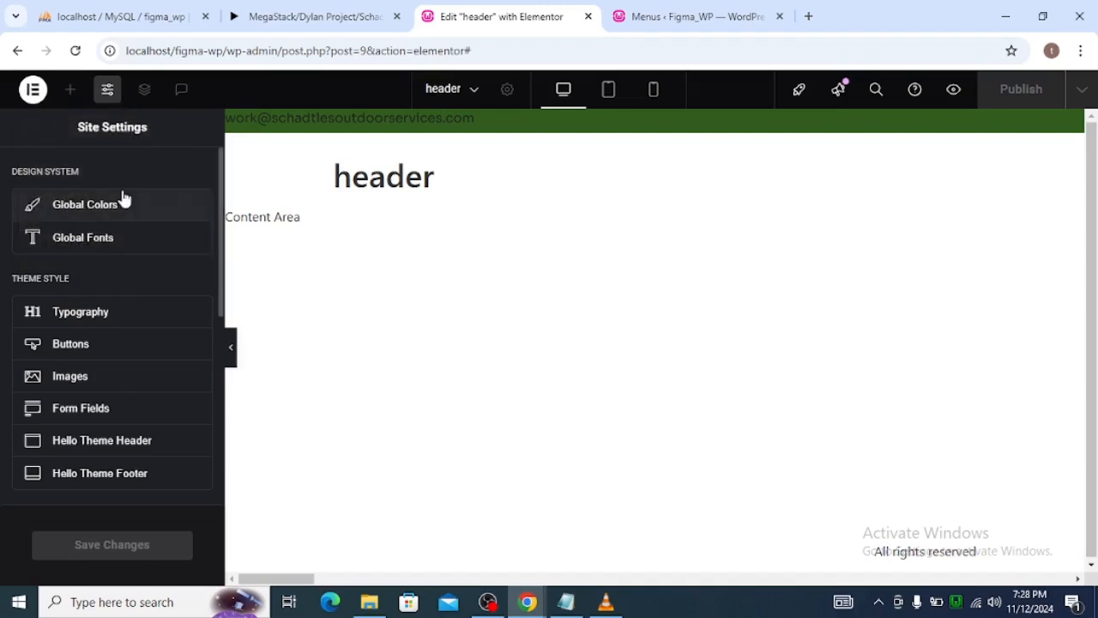
scroll(122, 192, down, 5)
scroll(123, 199, up, 5)
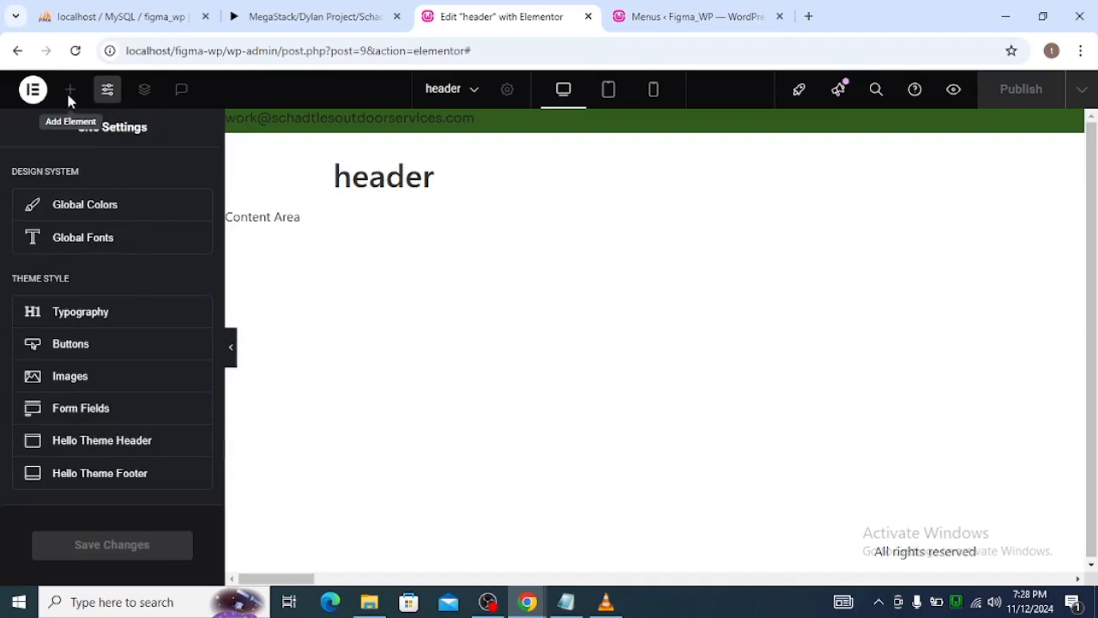
click(45, 91)
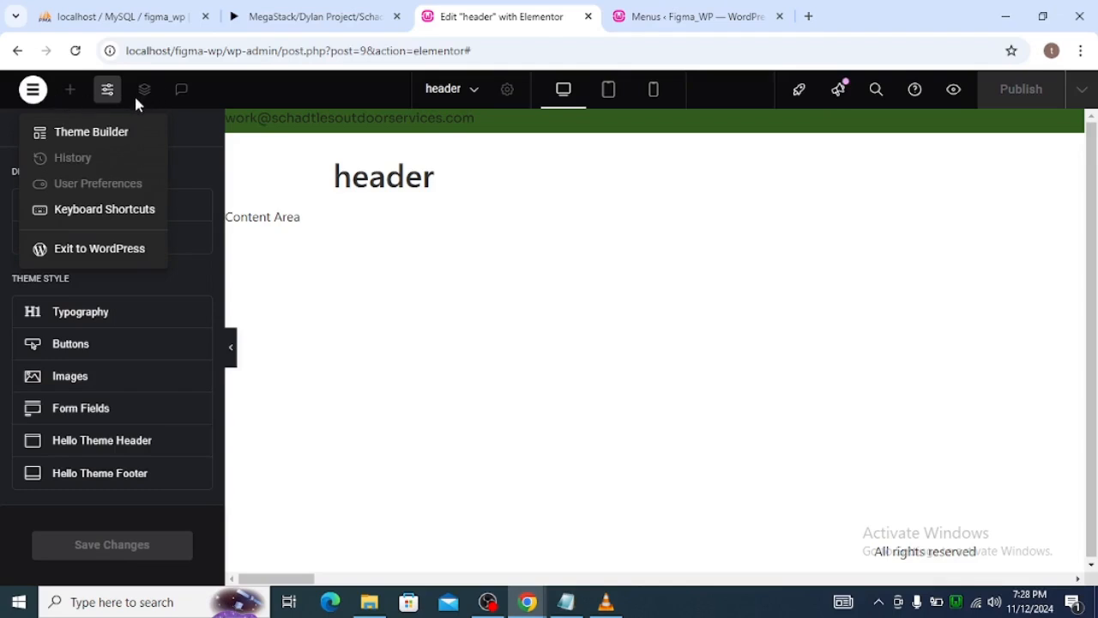
click(178, 90)
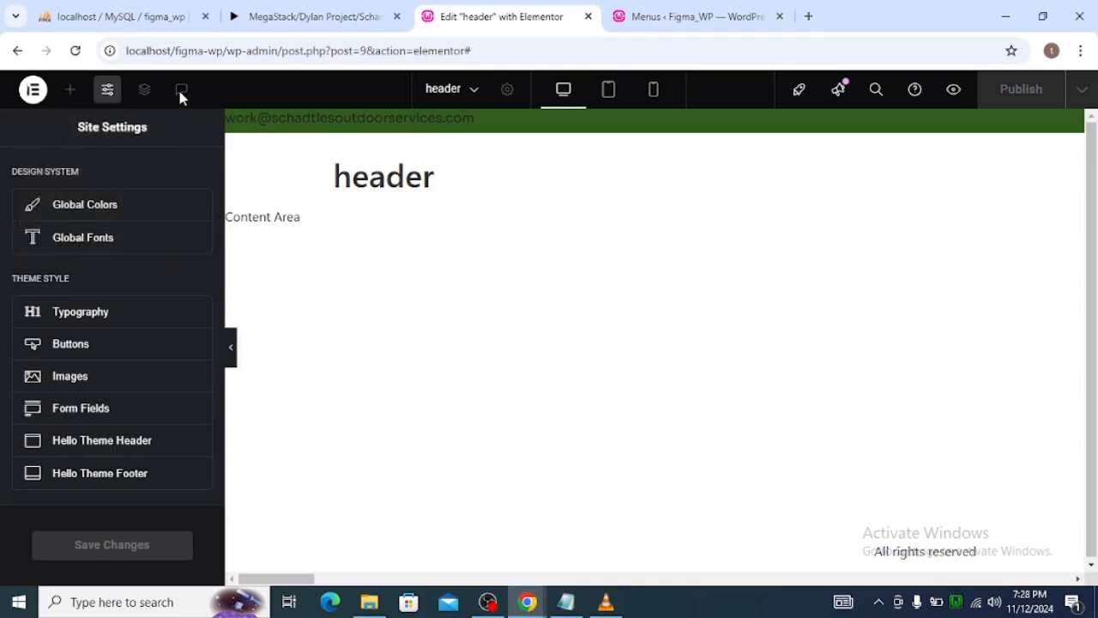
click(110, 92)
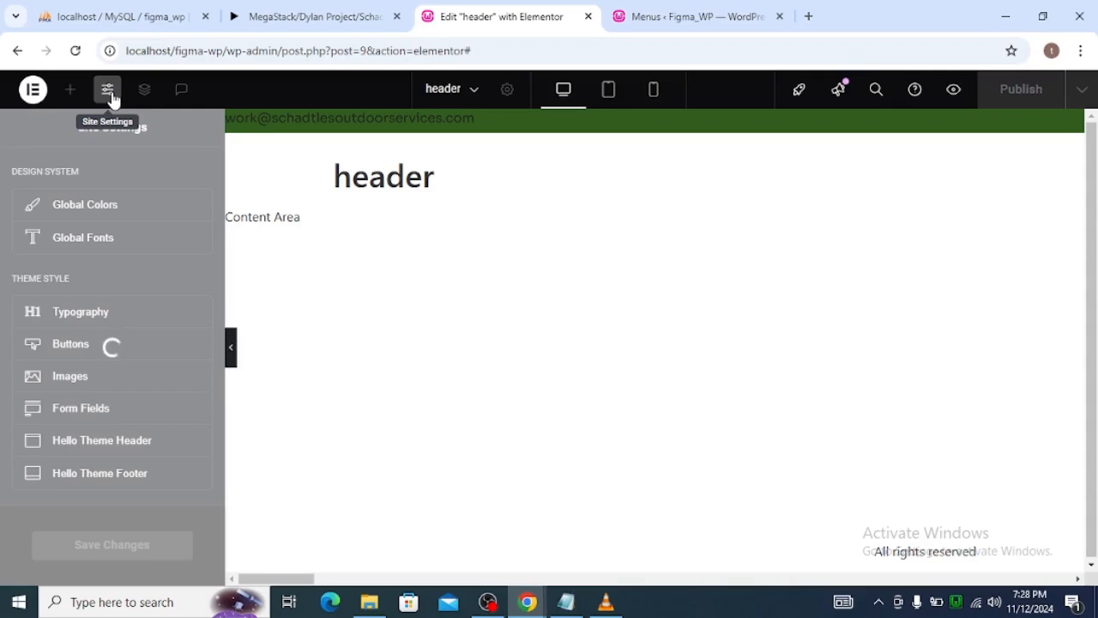
click(232, 354)
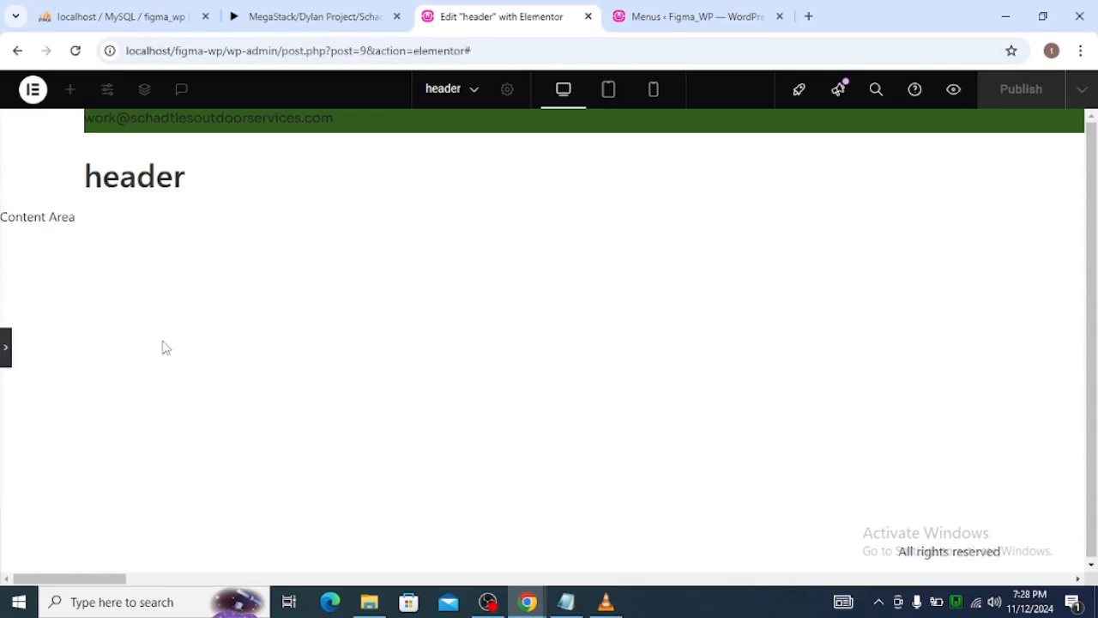
click(5, 347)
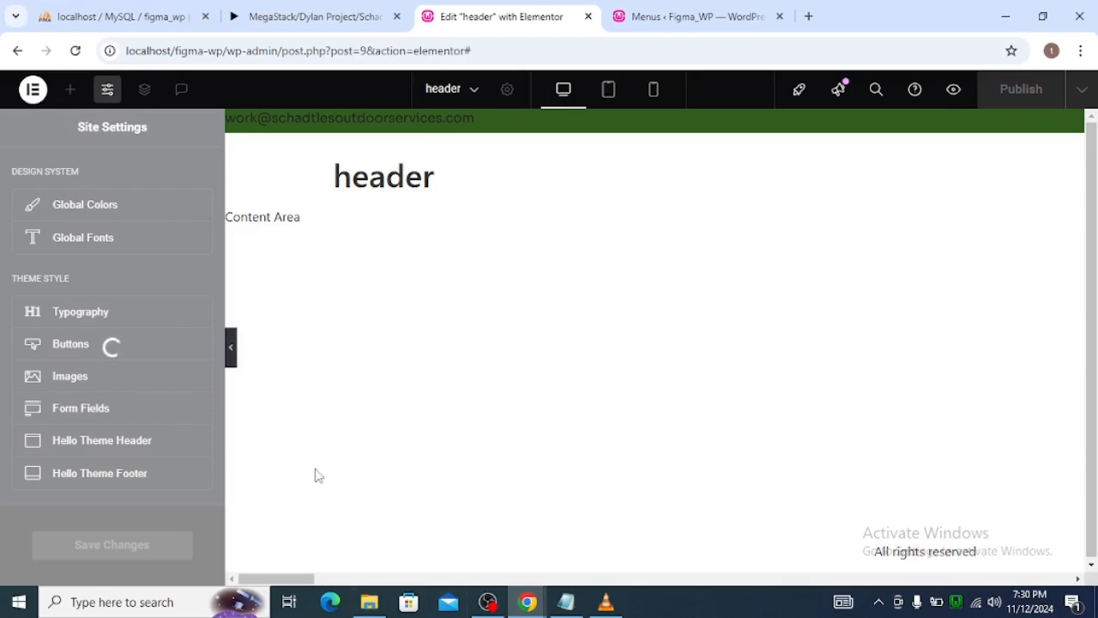
Collapse and restore the Site Settings panel, and try to exit the header editor to WordPress.
click(232, 357)
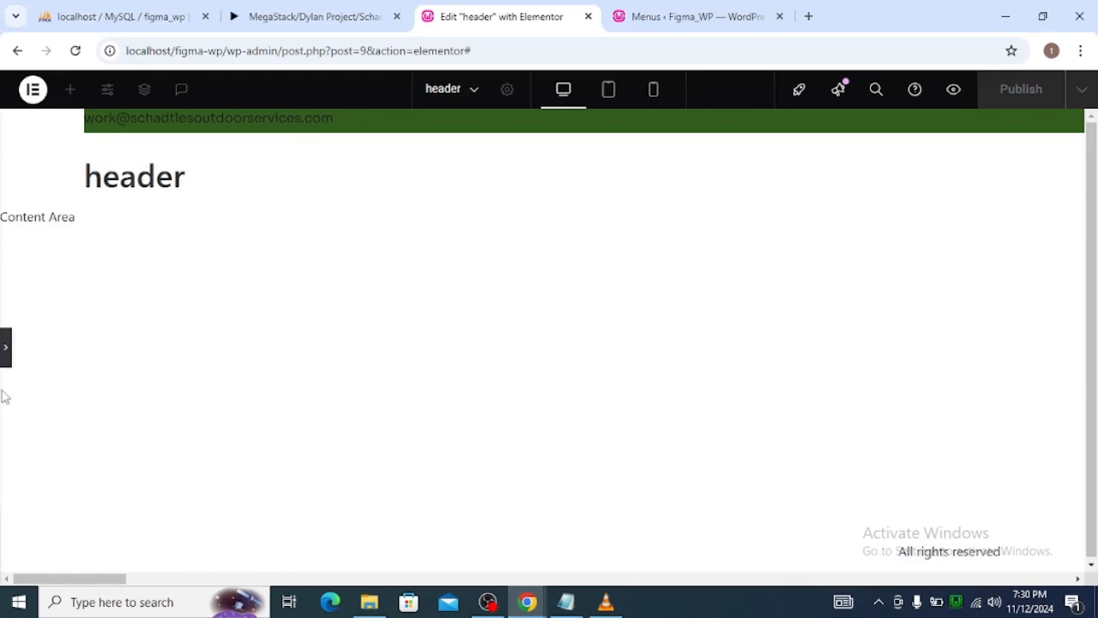
click(4, 362)
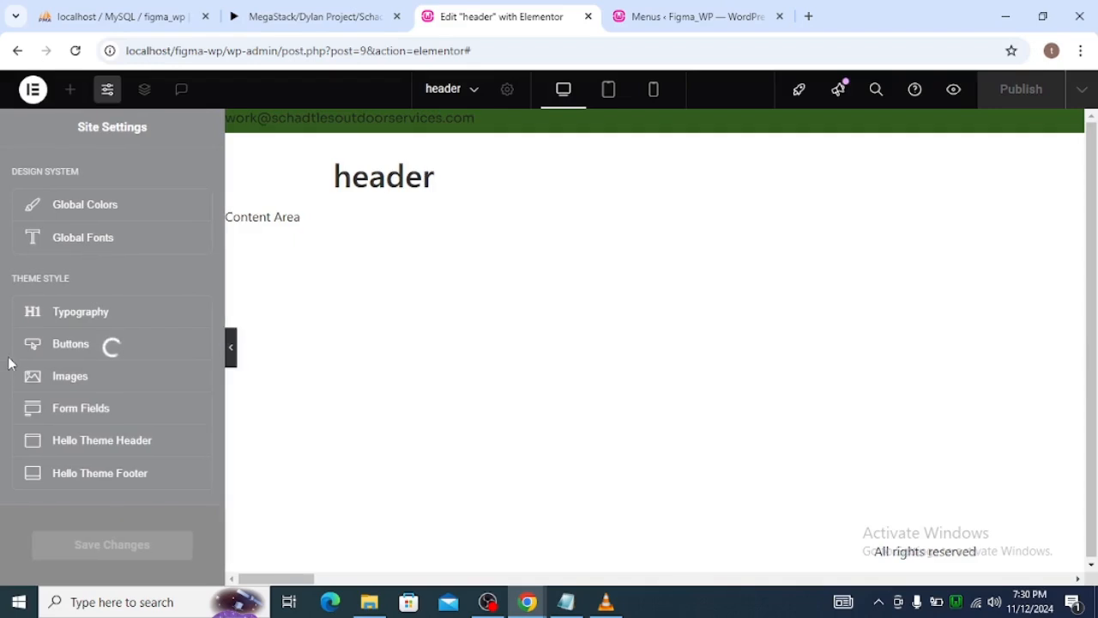
click(38, 99)
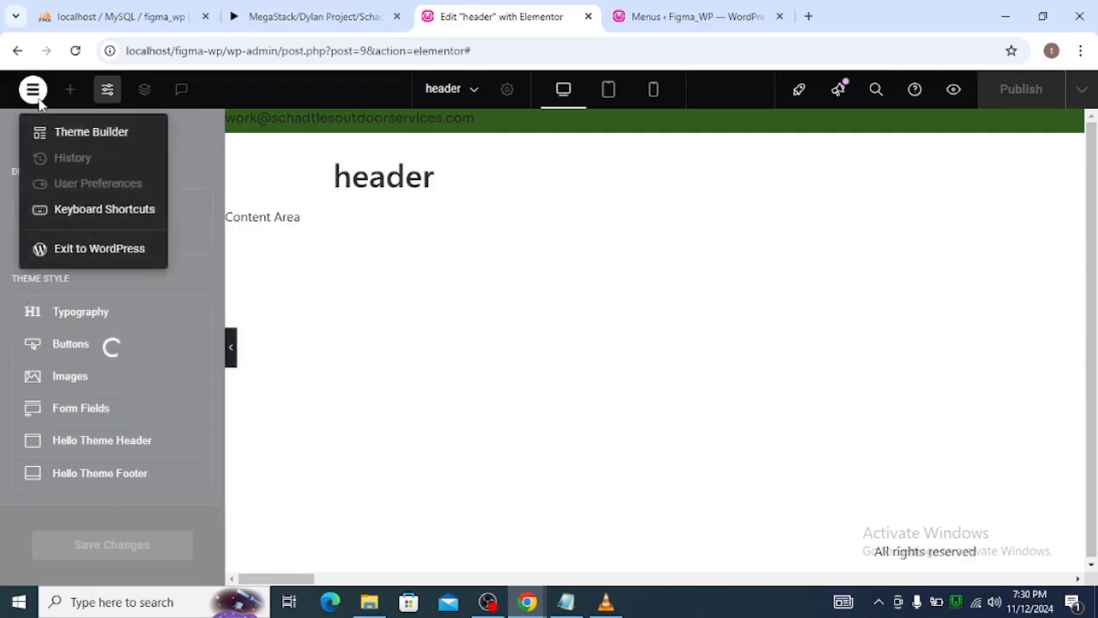
click(97, 253)
click(684, 154)
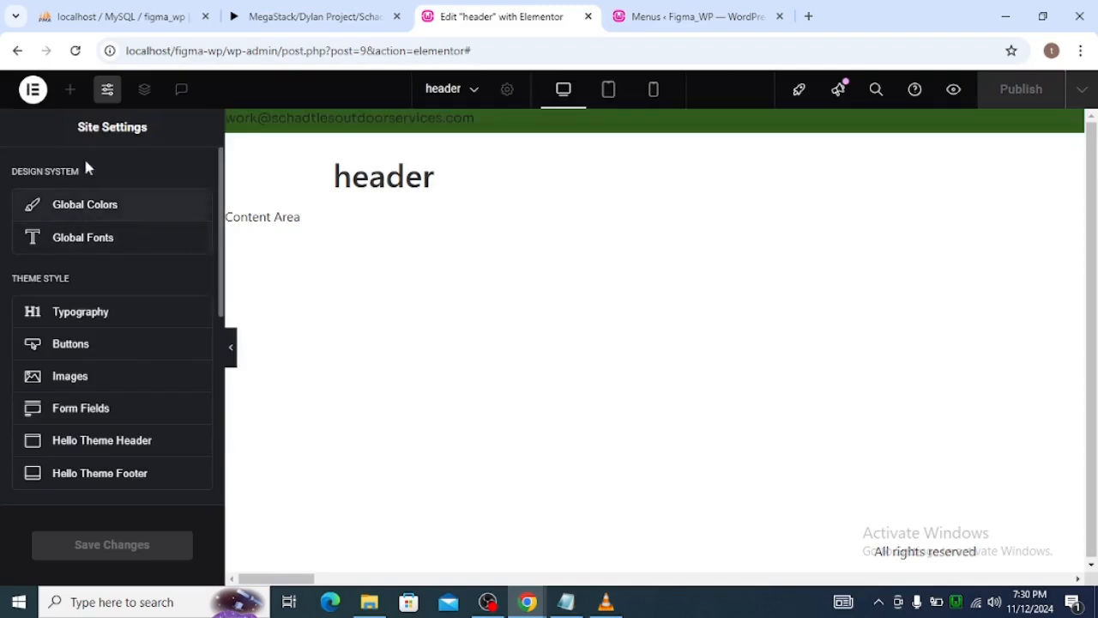
Try to return to header editing through the Theme Builder and the header's edit handle on the canvas.
click(109, 90)
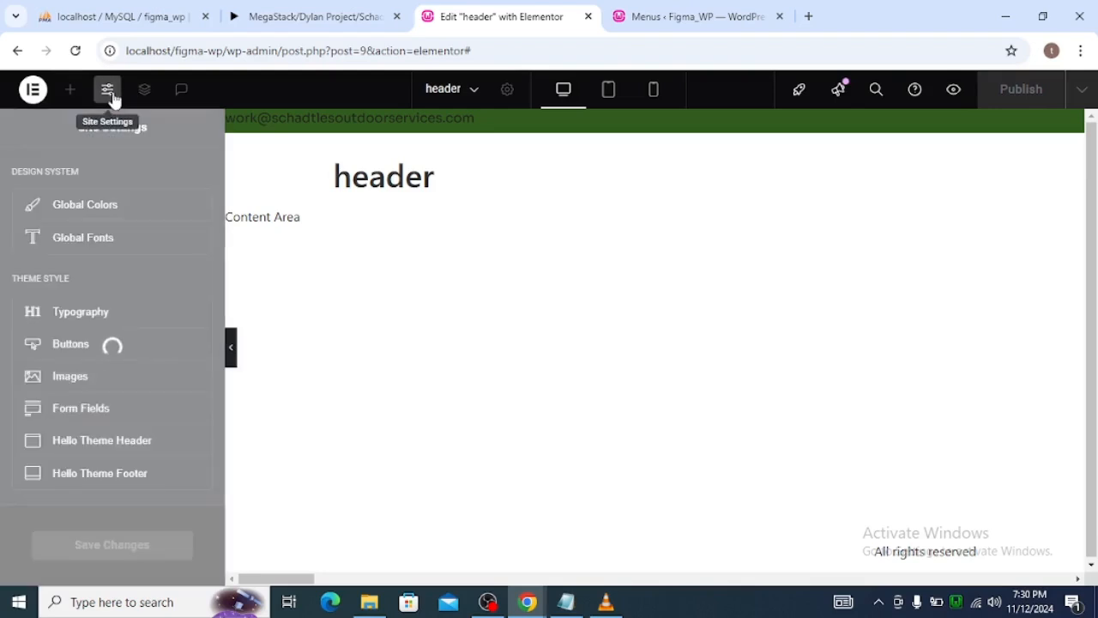
click(33, 89)
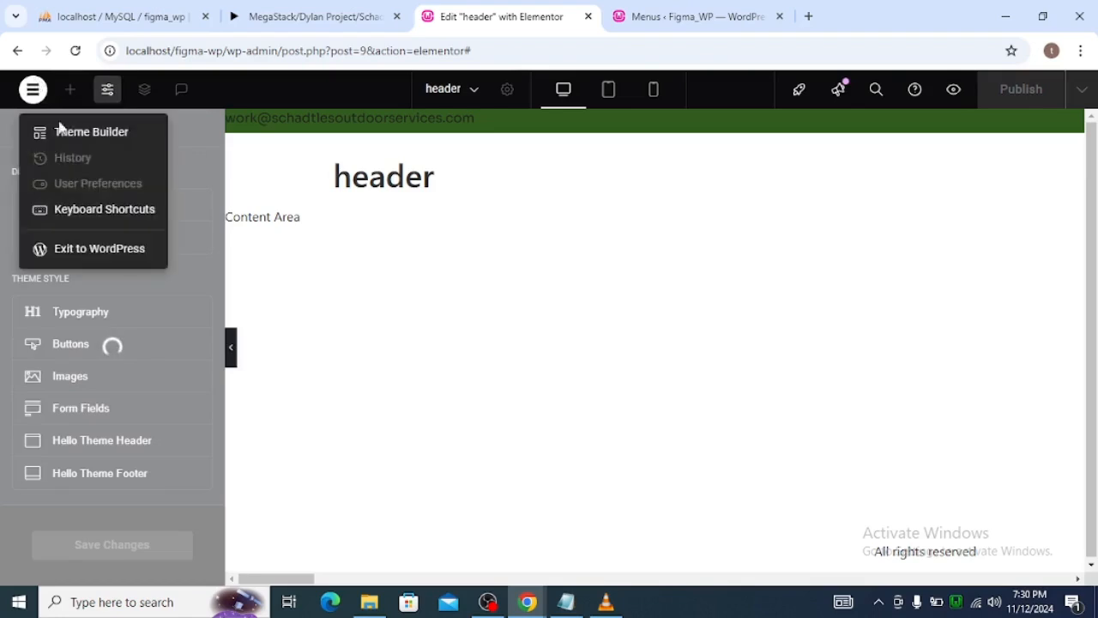
click(82, 142)
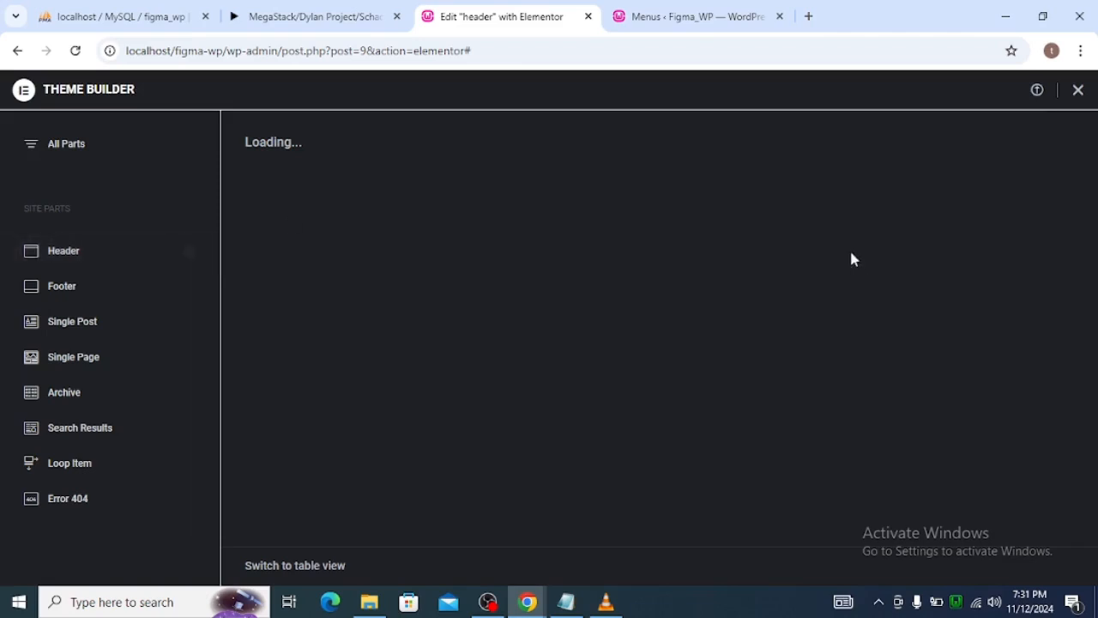
click(1076, 90)
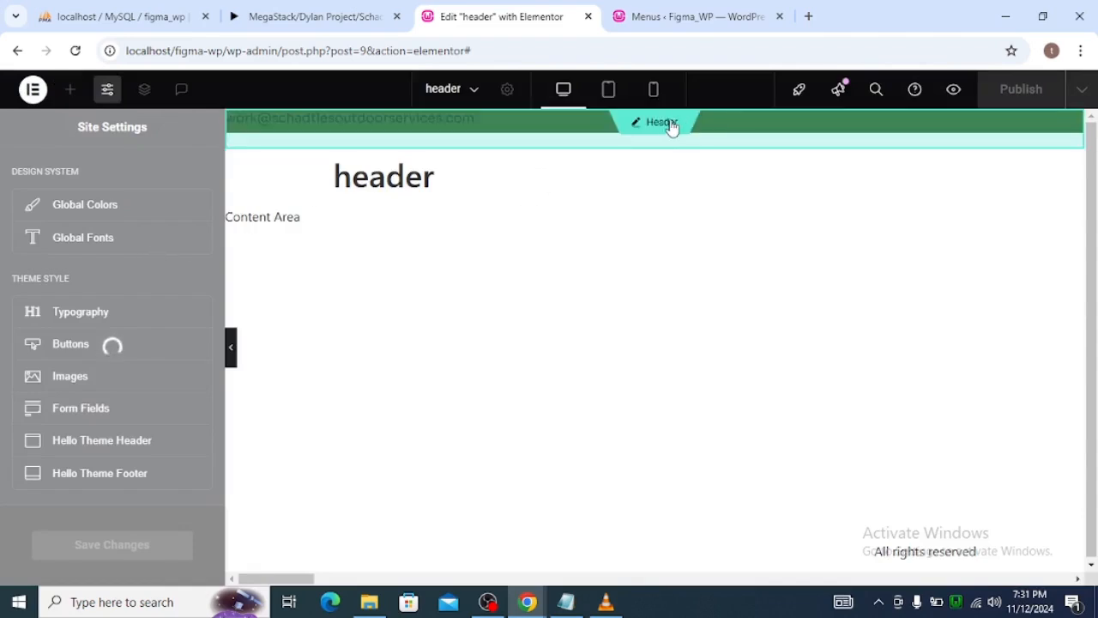
double_click(667, 124)
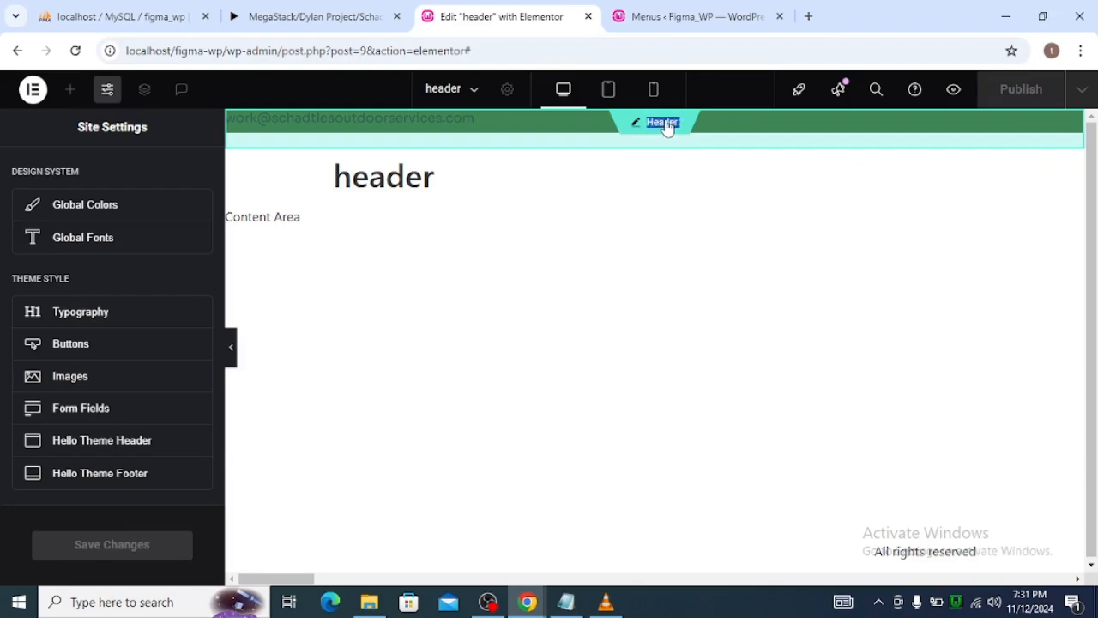
click(639, 126)
click(119, 103)
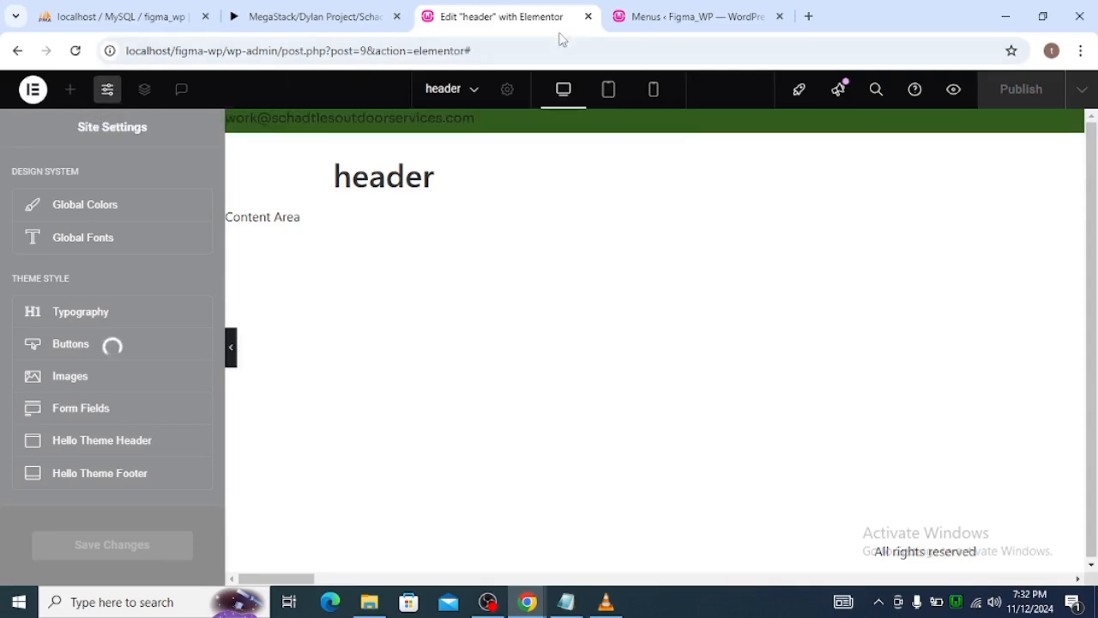
Close the browser tab with the header editor and leave the site without saving.
click(587, 16)
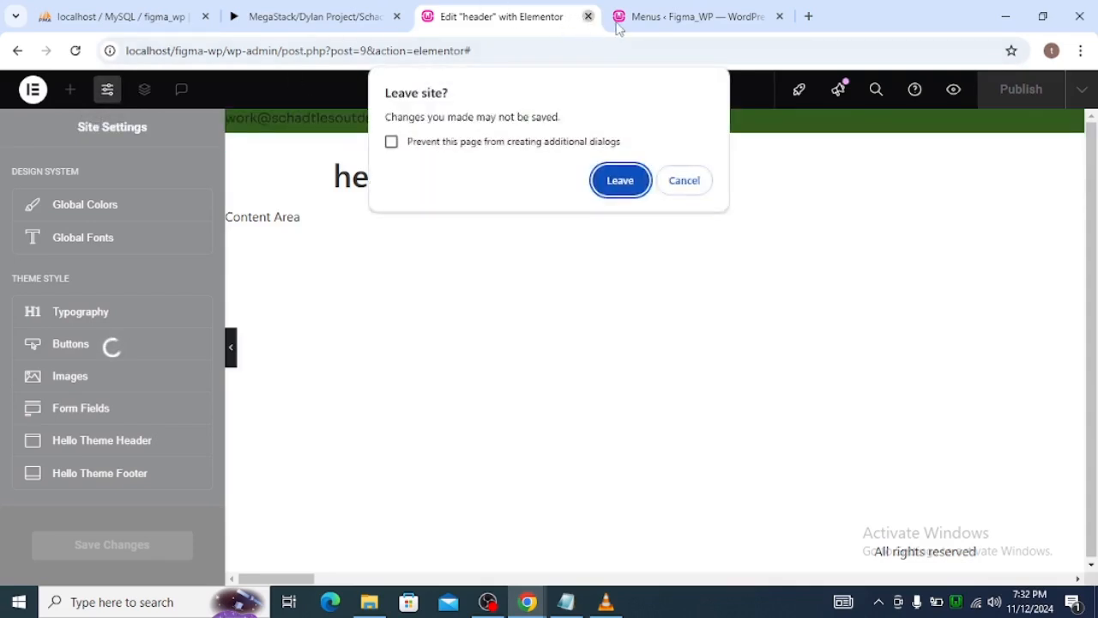
click(617, 180)
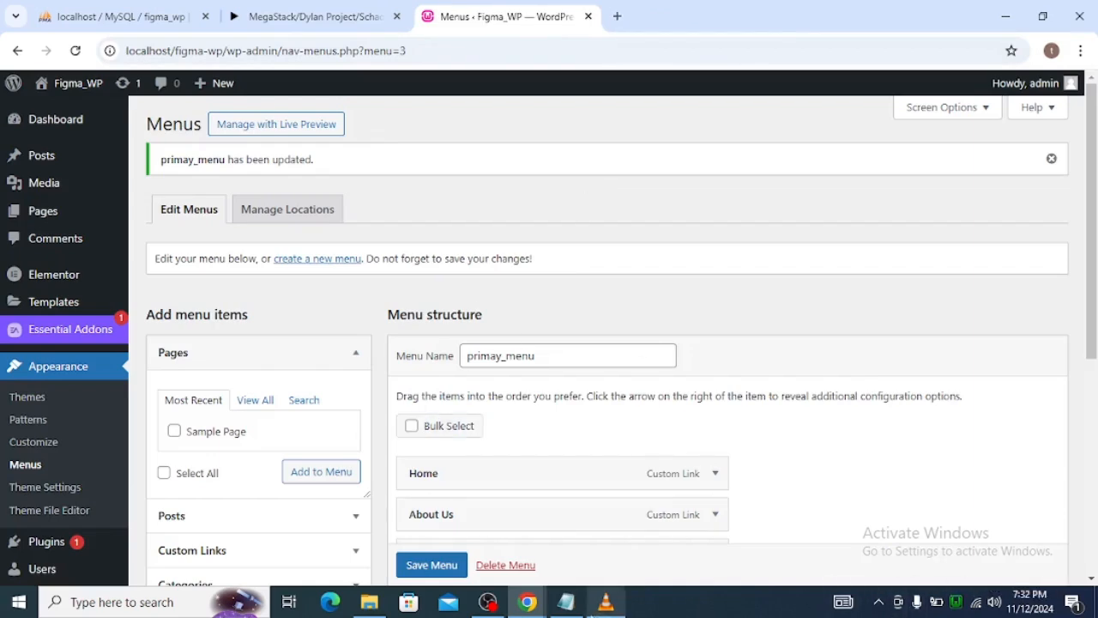
Examine the header in the Figma Home design and switch back to the Elementor header editor.
click(487, 601)
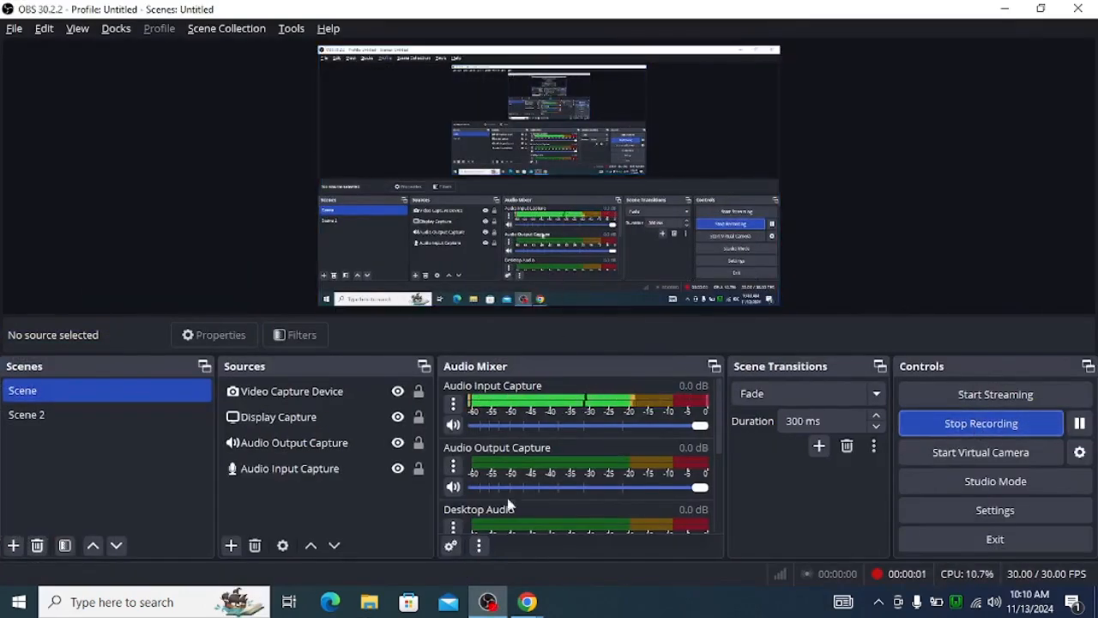
mouse_move(527, 600)
click(494, 561)
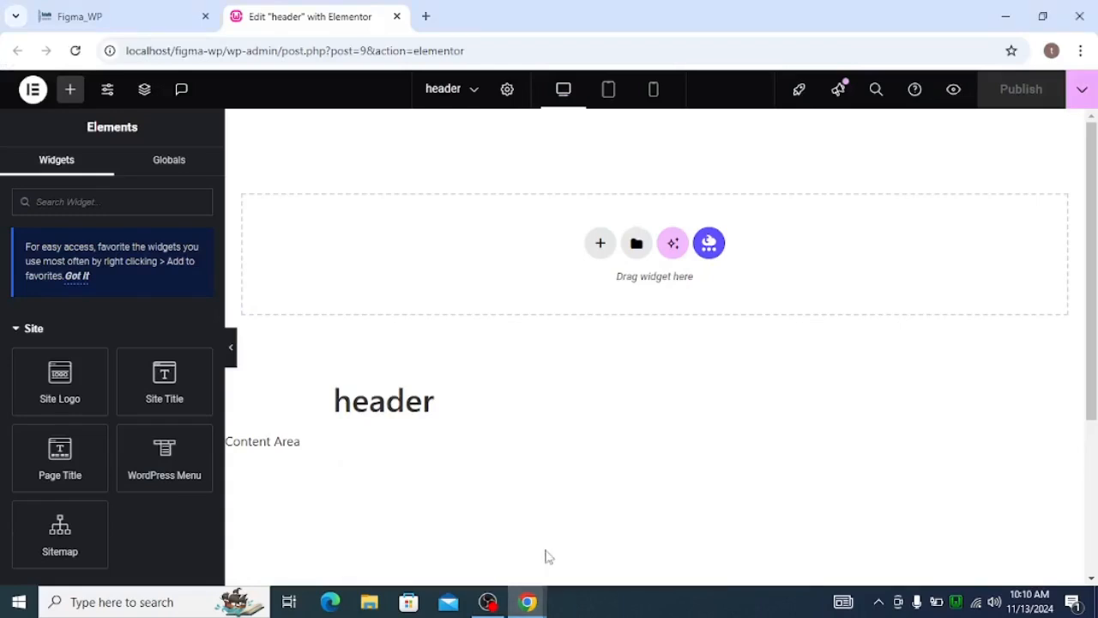
key(alt+Tab)
key(alt+Tab)
key(alt+Tab)
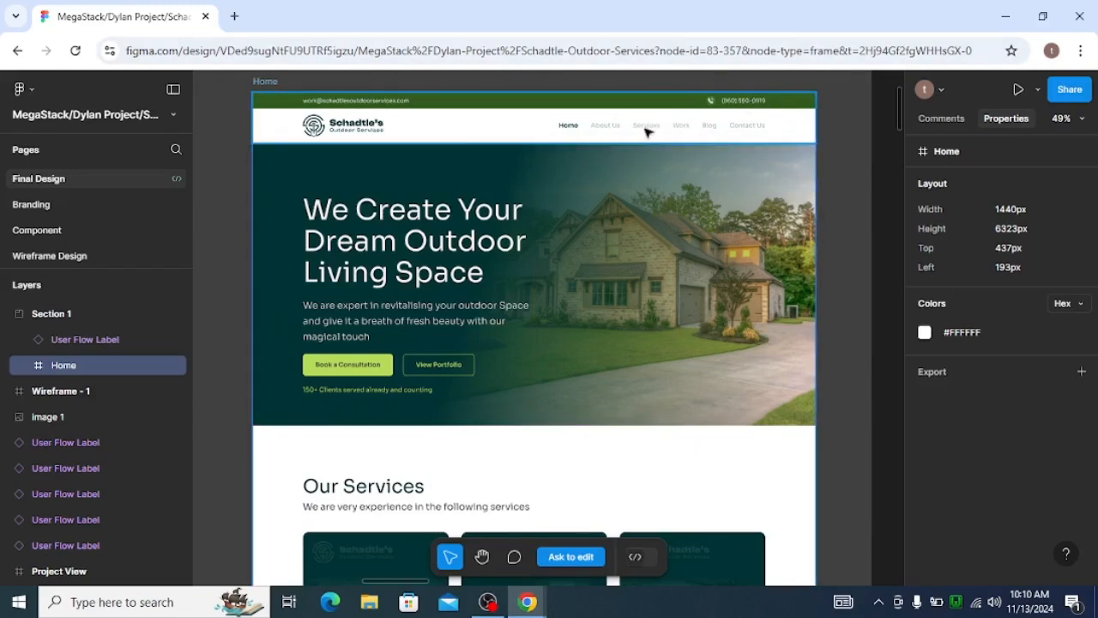
key(alt+Tab)
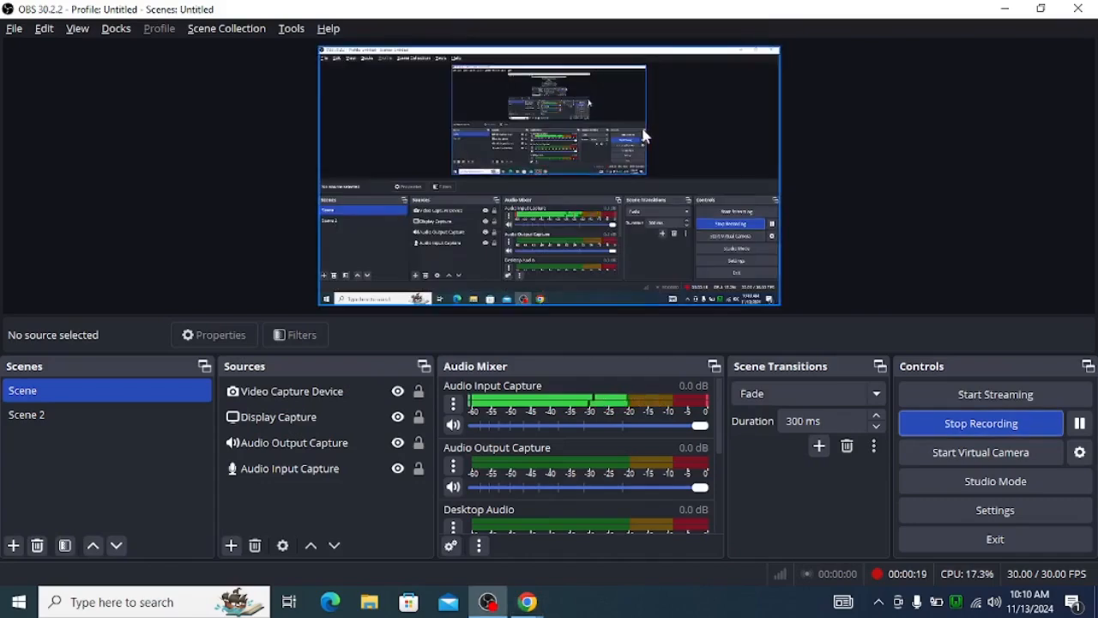
key(alt+Tab)
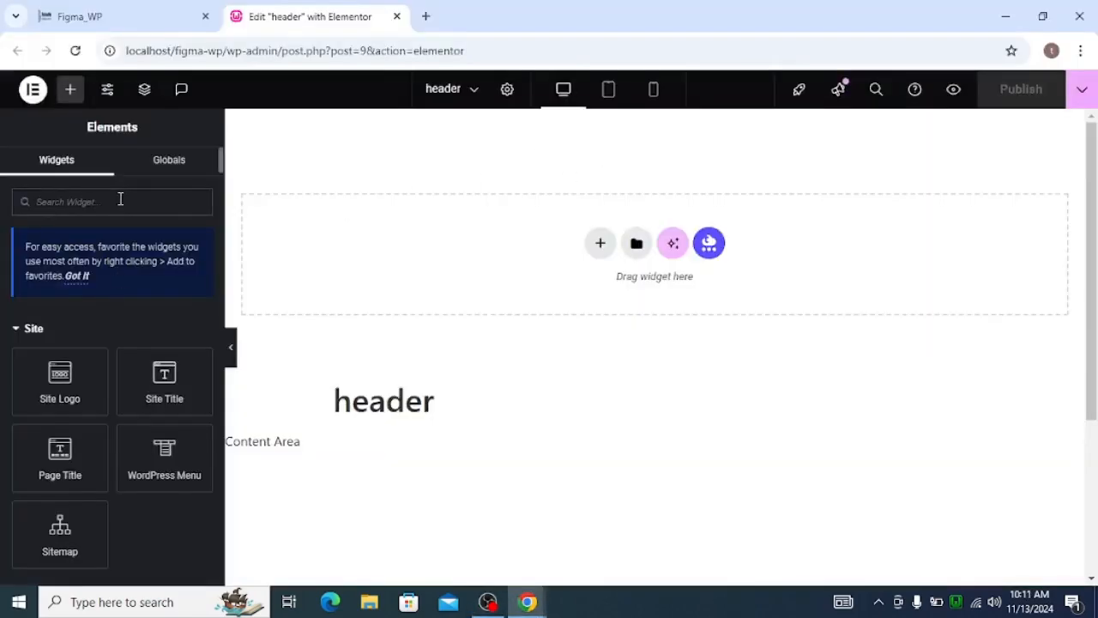
Add a container to the header template and set its margin and padding to 0 px on all sides.
click(120, 199)
text(co)
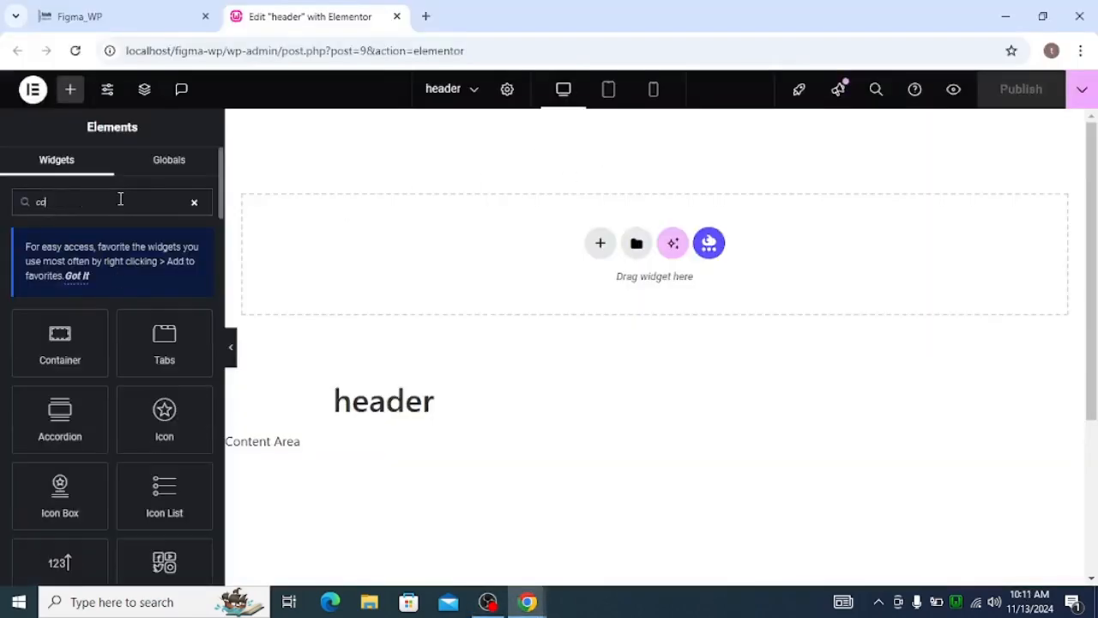
click(87, 333)
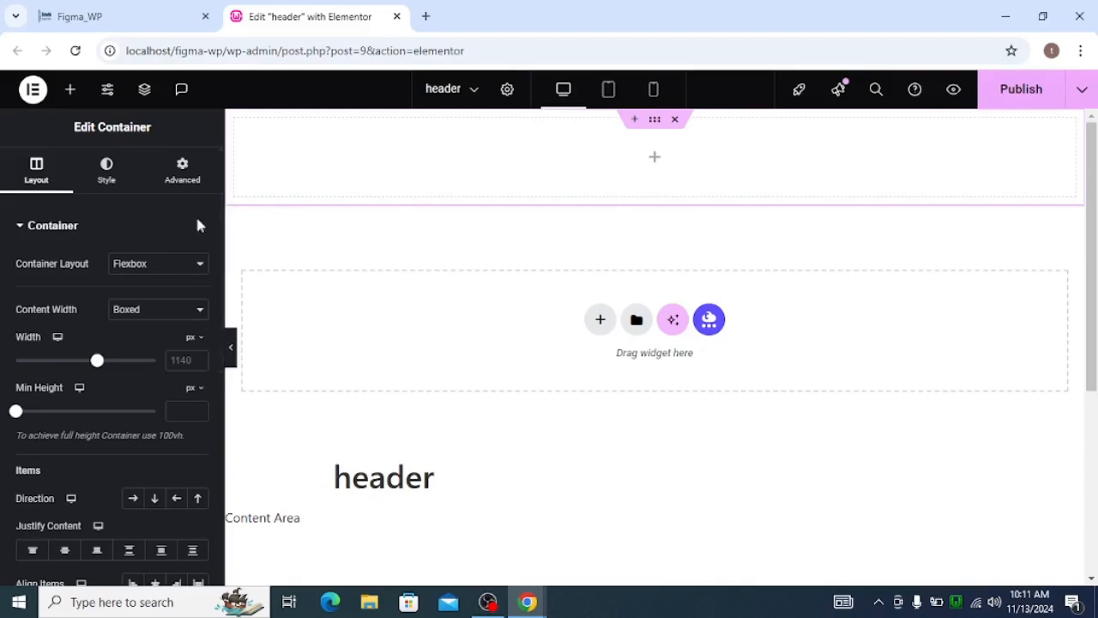
click(182, 172)
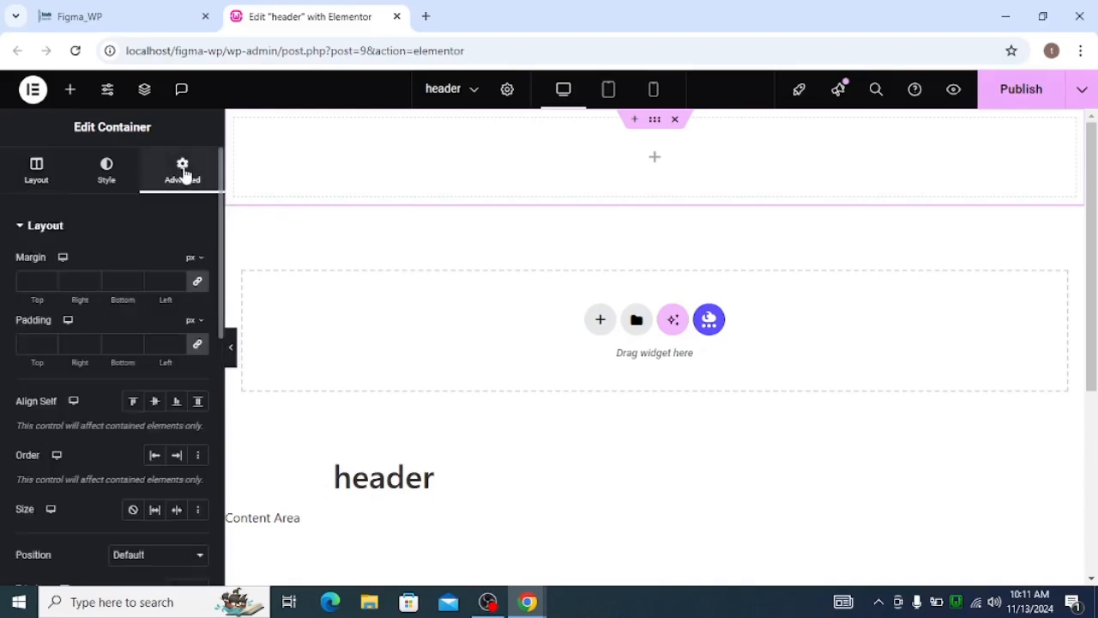
click(198, 289)
click(198, 347)
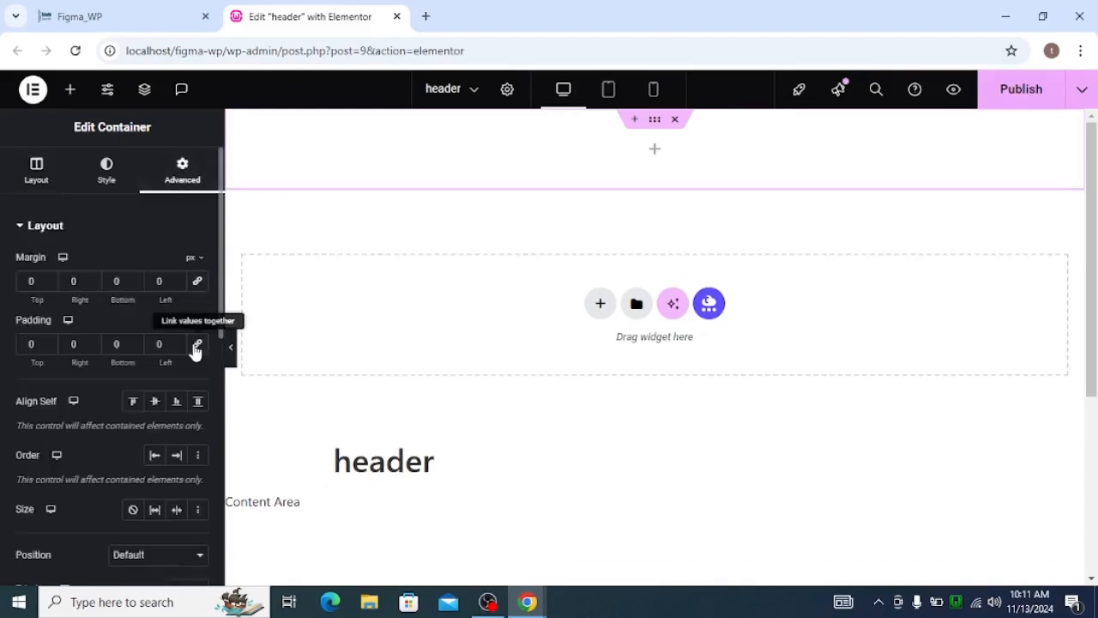
Set the new container's content width to Full Width.
key(alt+Tab)
key(alt+Tab)
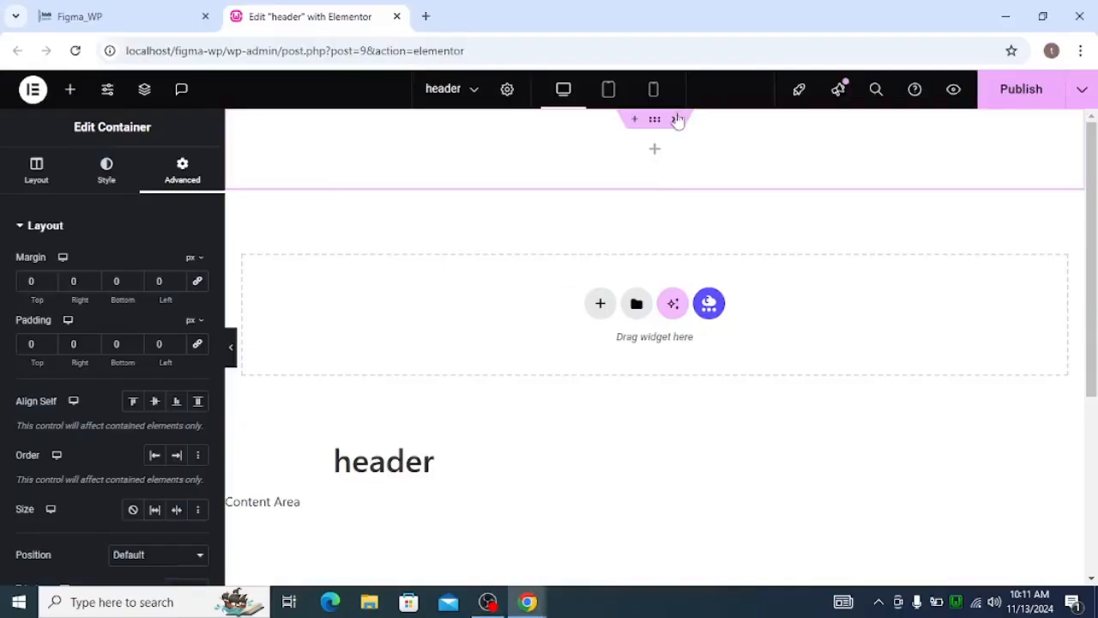
click(13, 184)
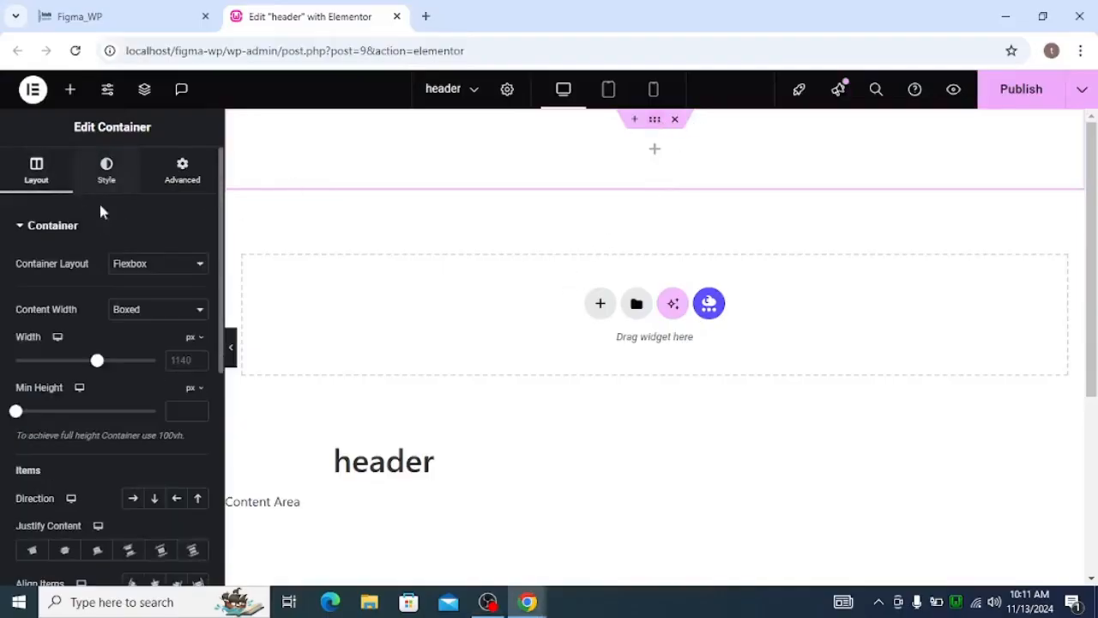
click(144, 310)
click(133, 349)
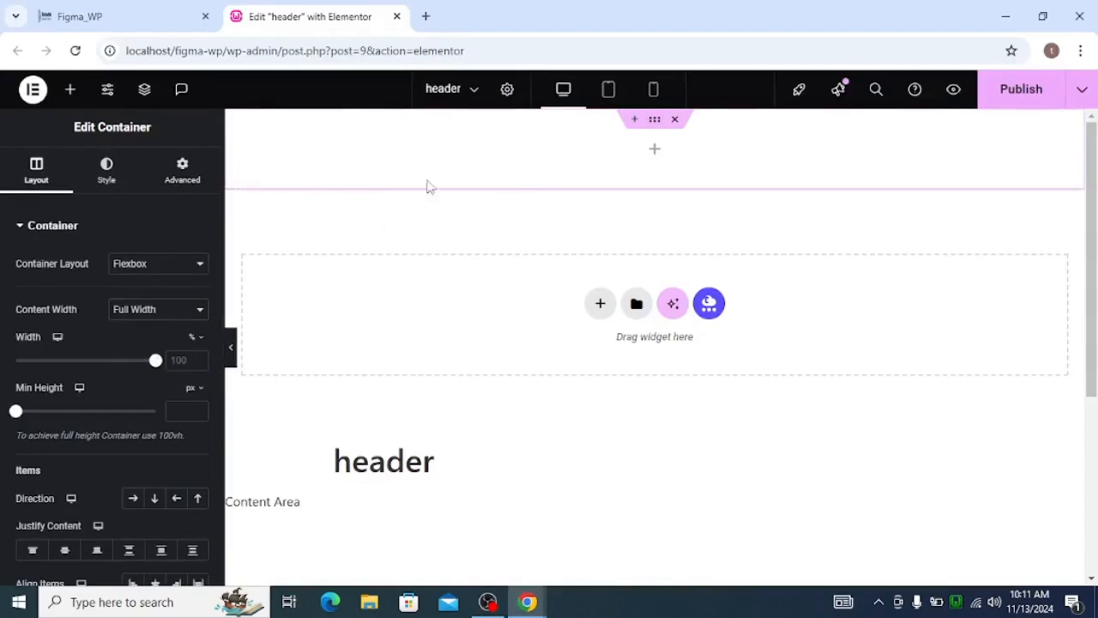
Show the structure tree, expand the outer container and nest a new container inside it.
click(145, 91)
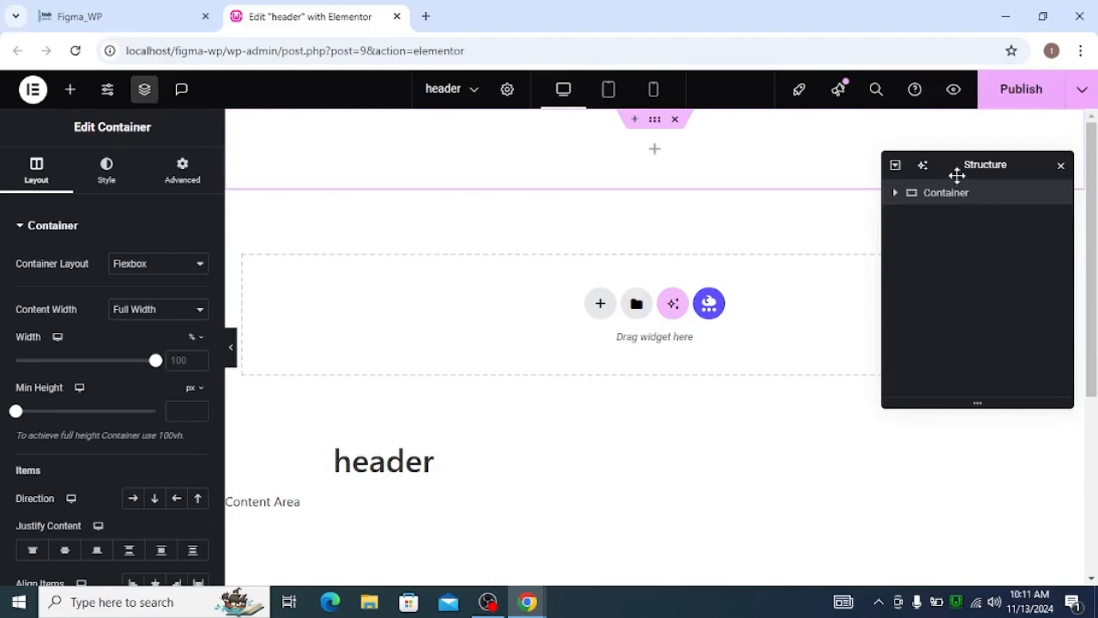
drag(957, 176, 973, 224)
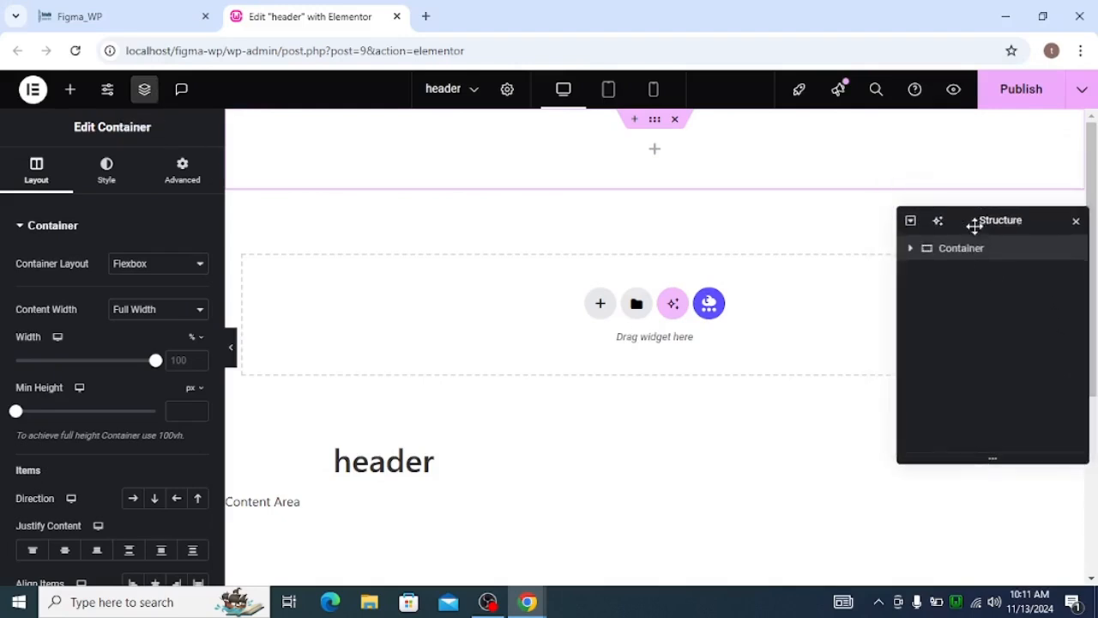
click(910, 249)
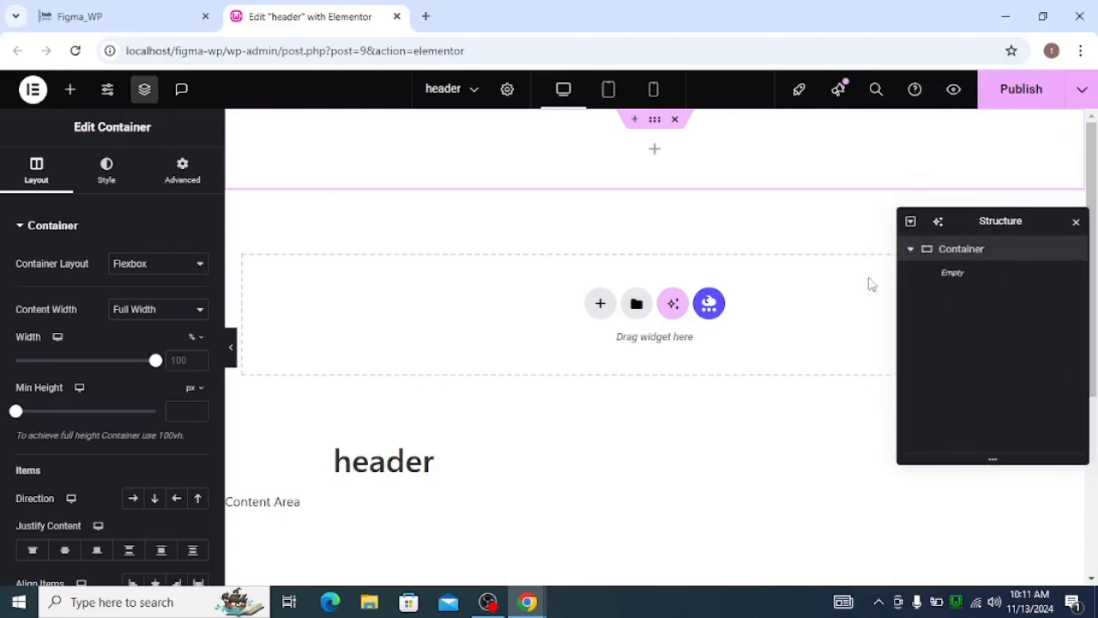
click(66, 90)
text(c)
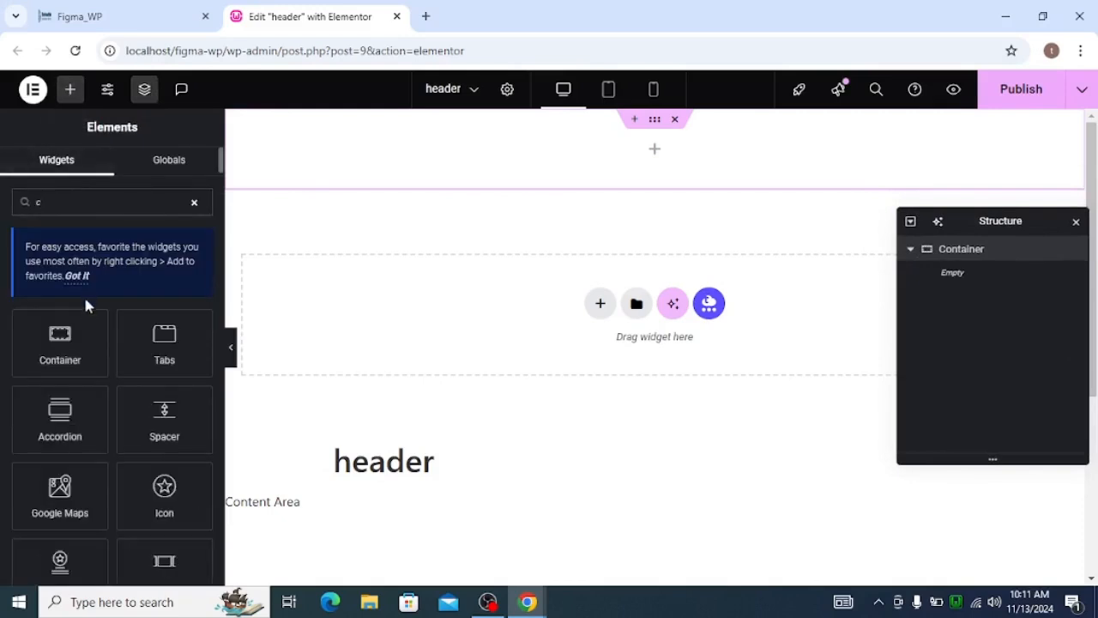
click(83, 318)
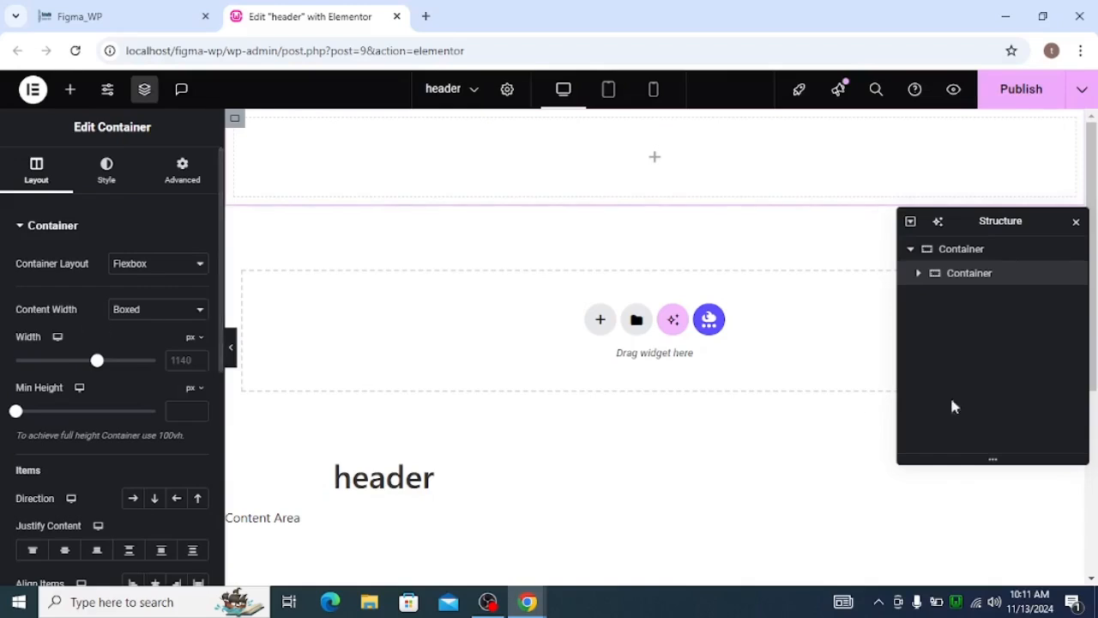
Set the nested container's margin and padding to 0 px on all sides, and duplicate that container.
click(206, 187)
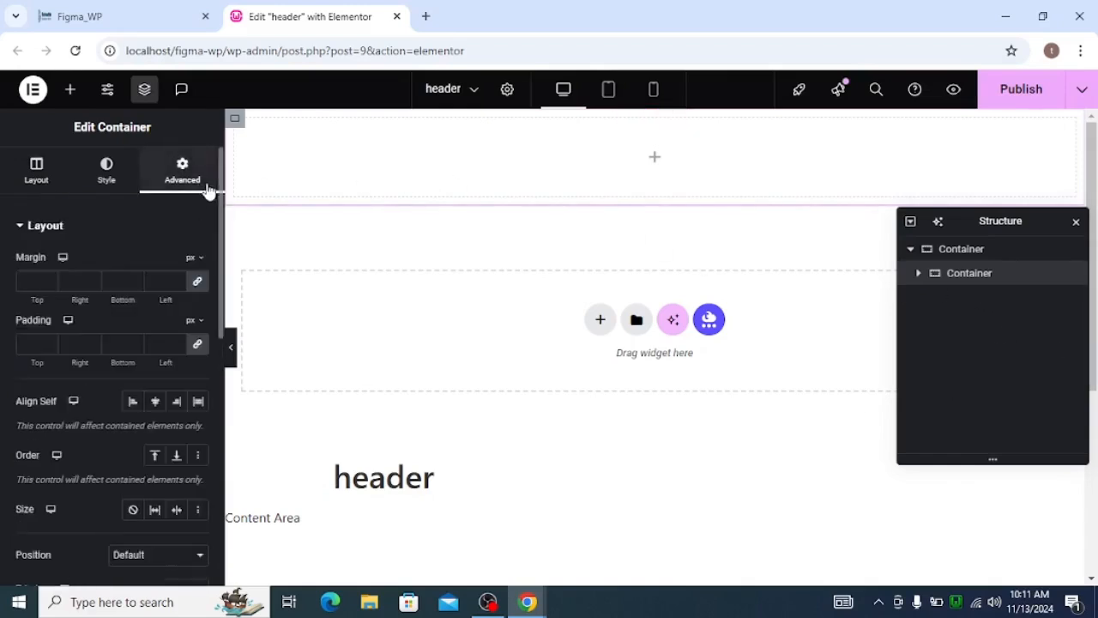
click(202, 282)
click(197, 346)
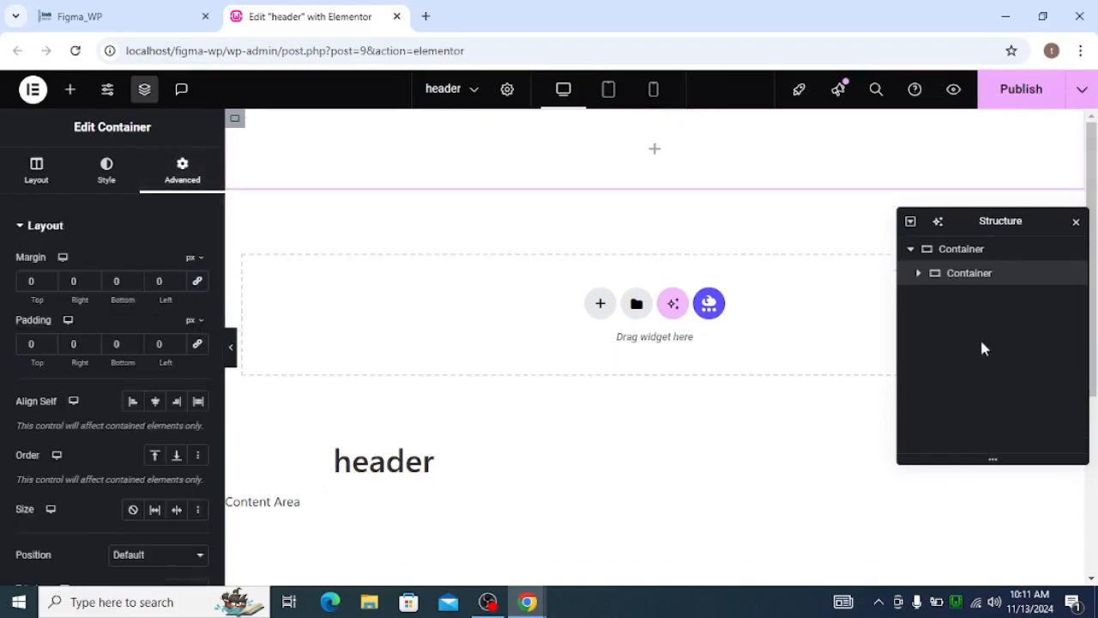
right_click(944, 276)
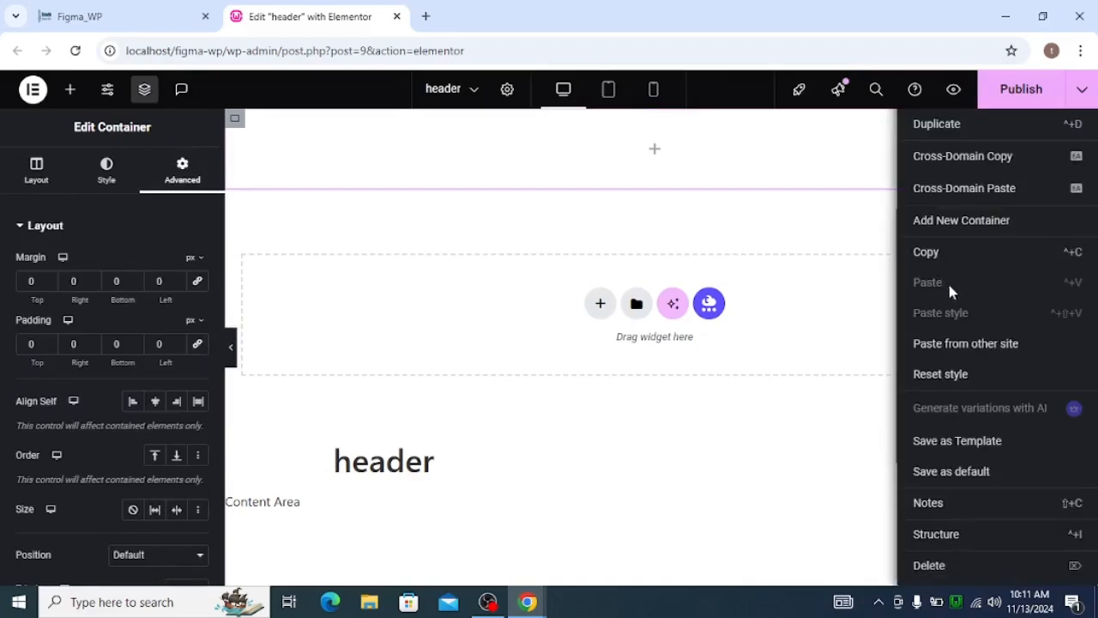
click(915, 139)
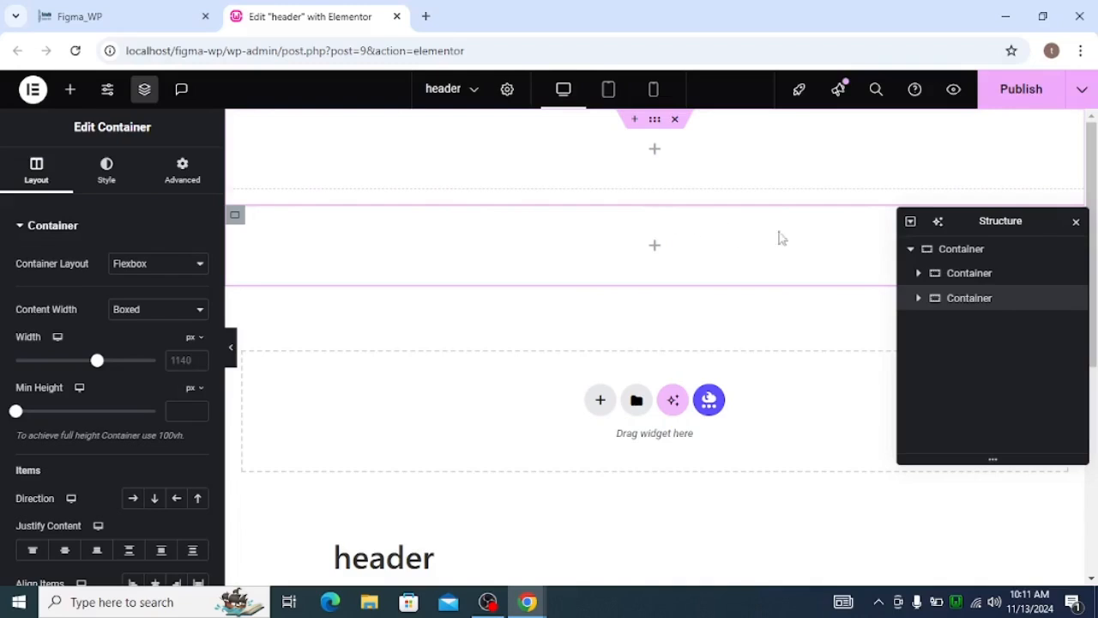
Select the parent container, and examine the contact bar and navigation row in the Figma Home design.
click(953, 250)
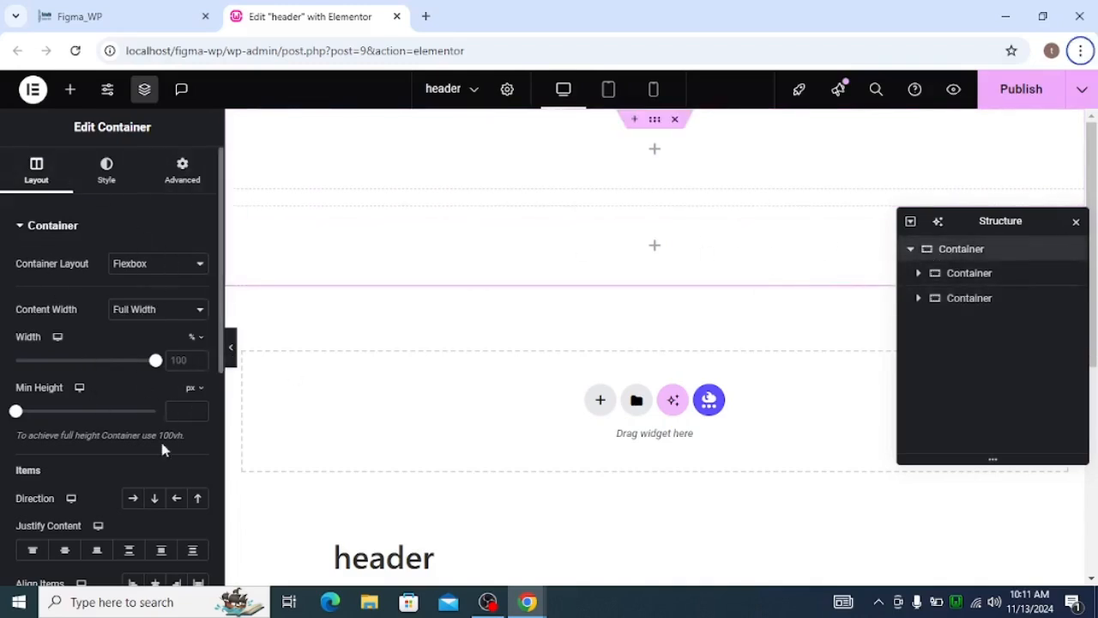
key(alt+Tab)
key(alt+Tab)
key(alt+Tab)
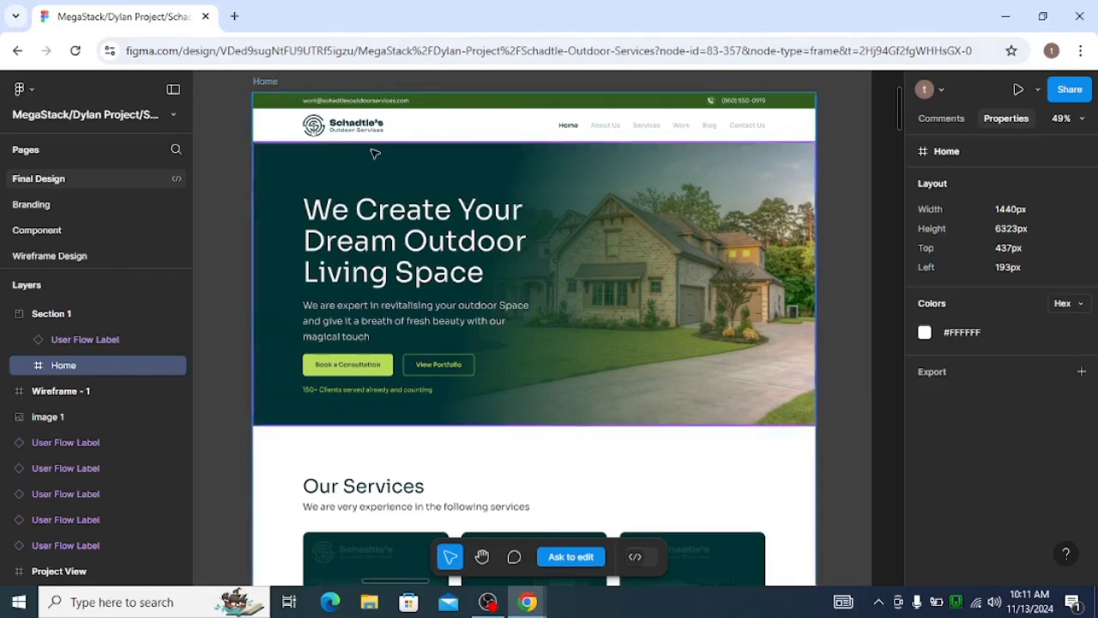
scroll(374, 152, up, 2)
scroll(327, 111, up, 1)
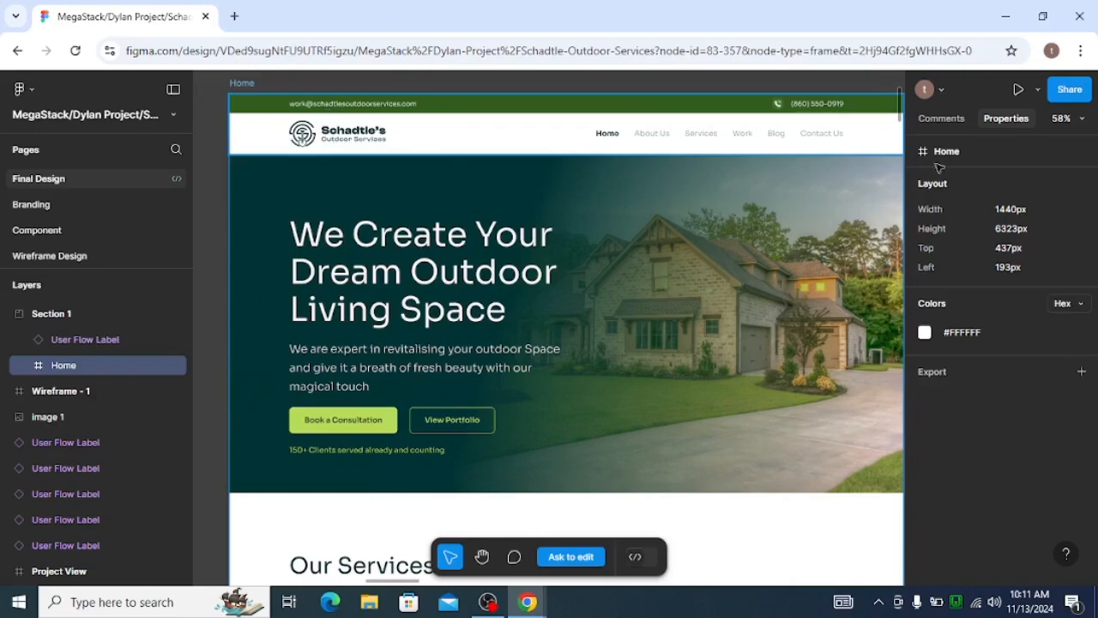
Return to the Elementor header editor and add a new container inside the first nested container.
key(alt+Tab)
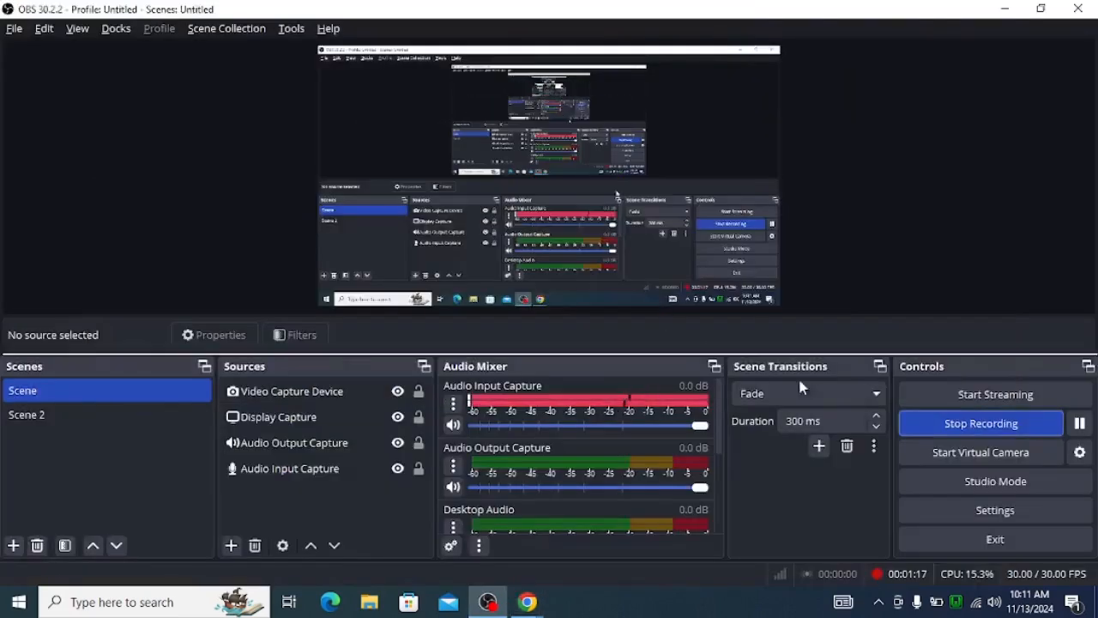
key(alt+Tab)
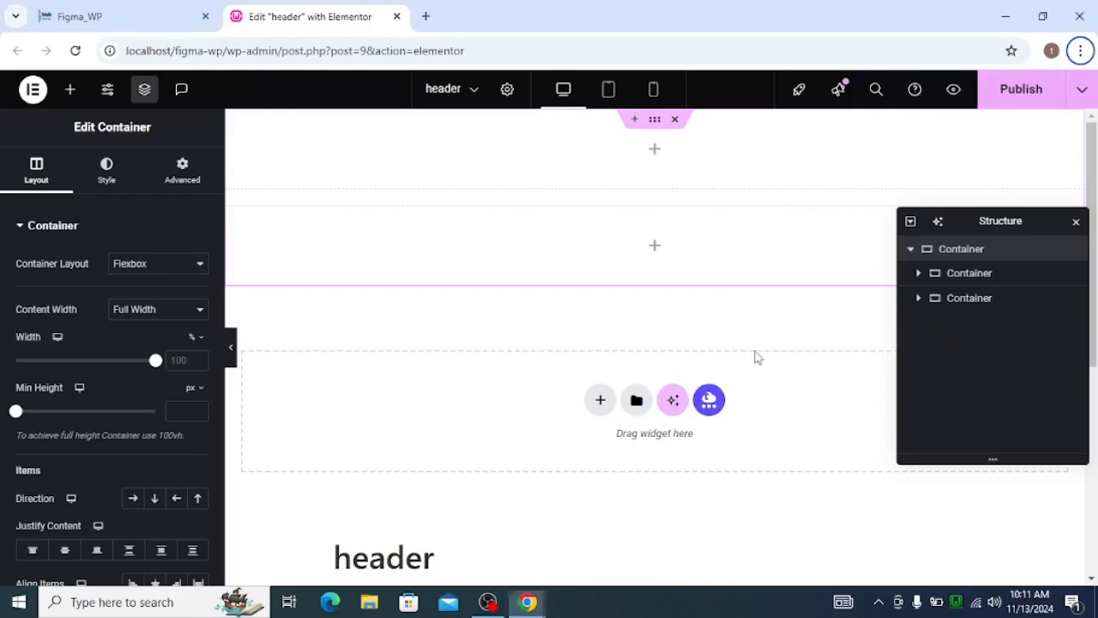
click(917, 274)
click(942, 283)
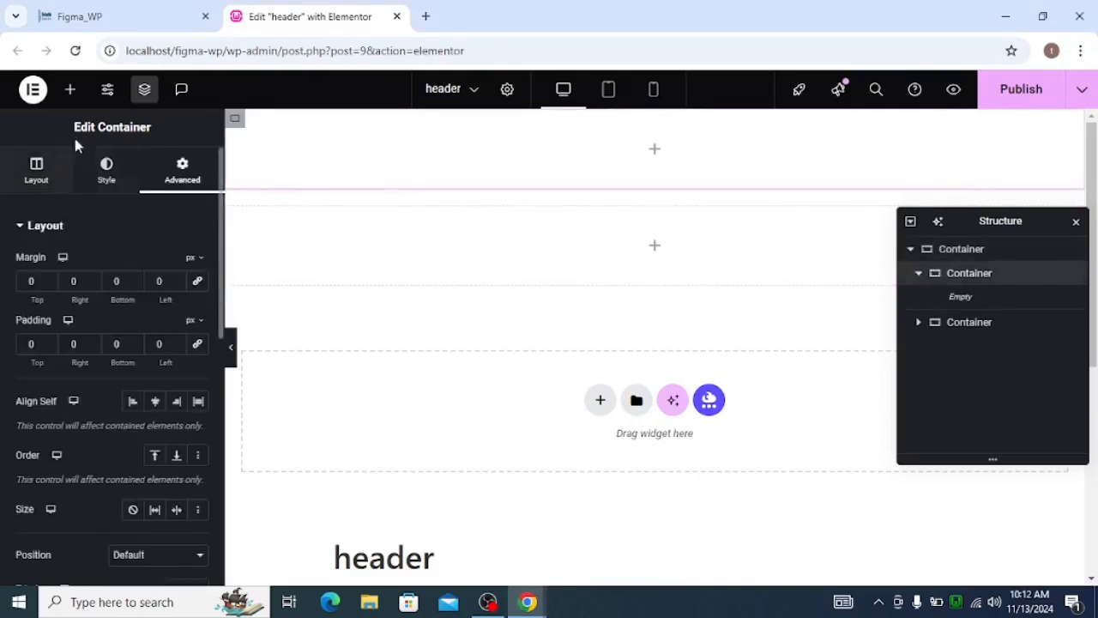
click(70, 90)
click(69, 202)
text(c)
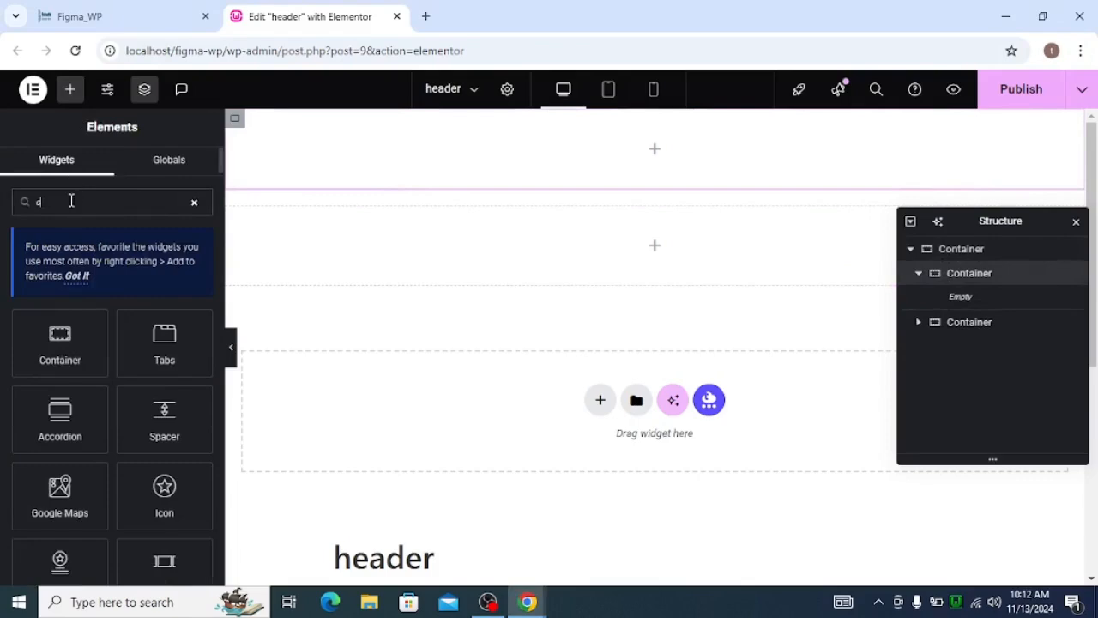
click(52, 356)
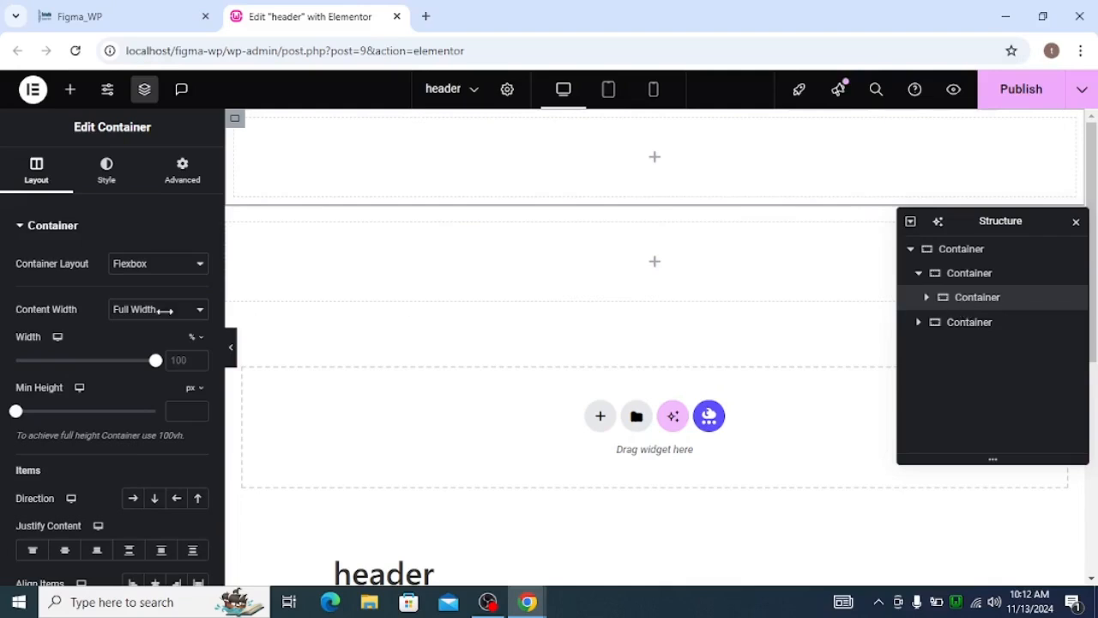
Set the new inner container's margin and padding to 0 px on all sides, and duplicate that container.
click(182, 169)
click(196, 283)
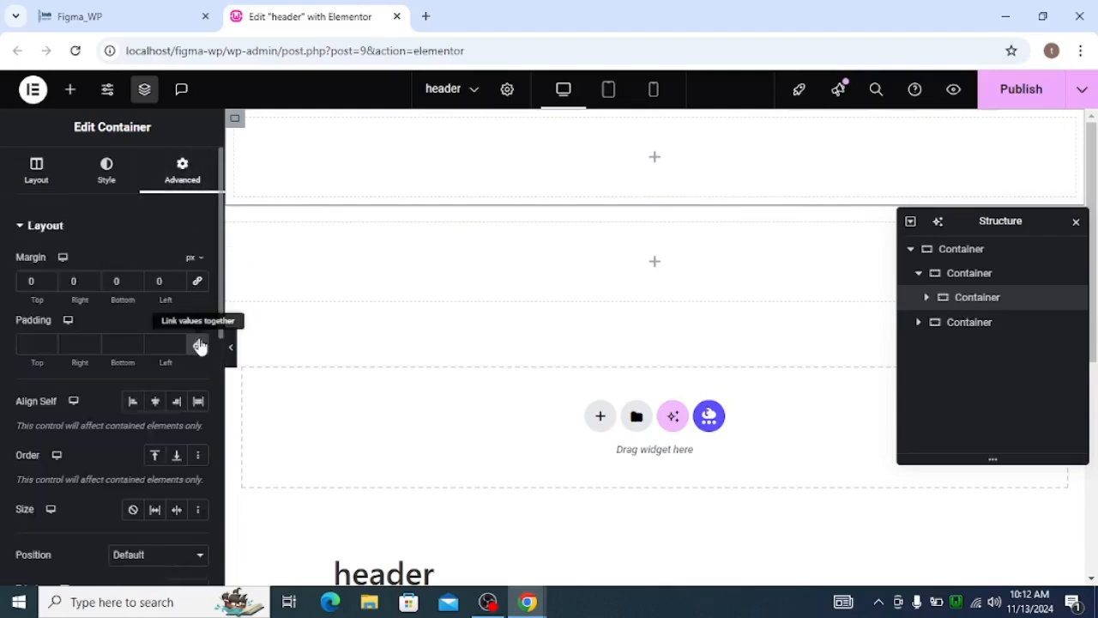
click(197, 344)
right_click(956, 315)
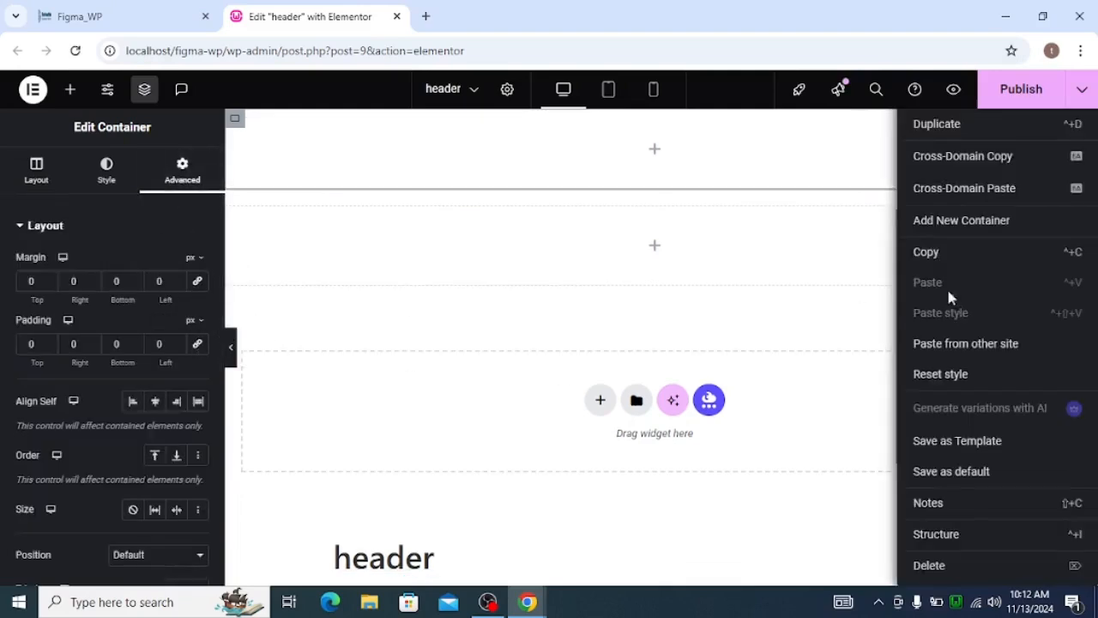
click(926, 138)
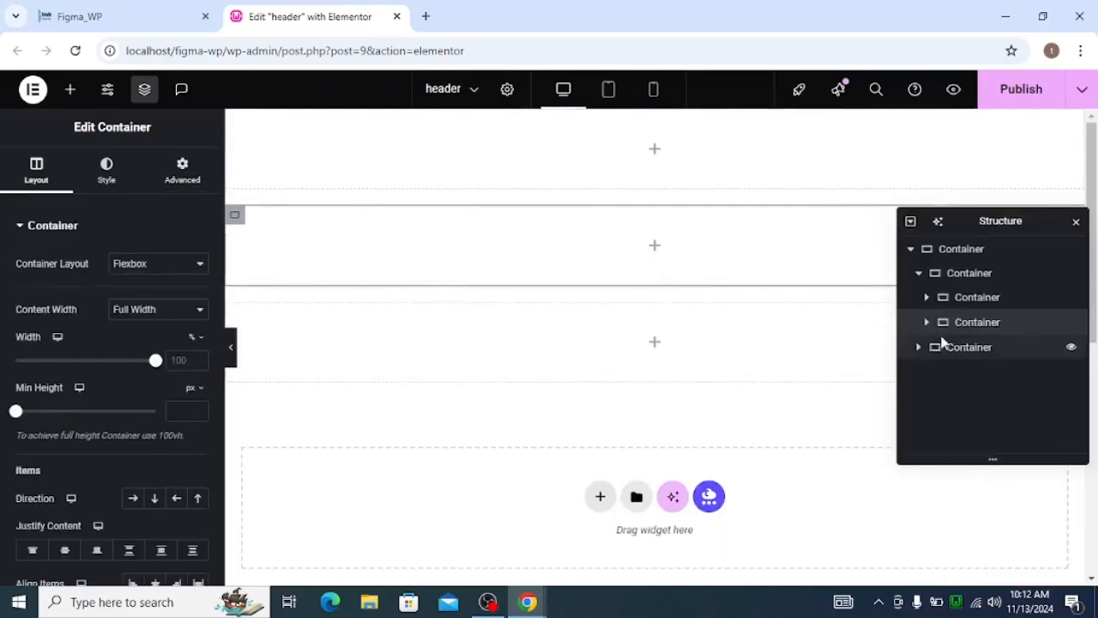
Lay out the first nested container's children in a horizontal row with column and row gaps of 0 px.
click(944, 273)
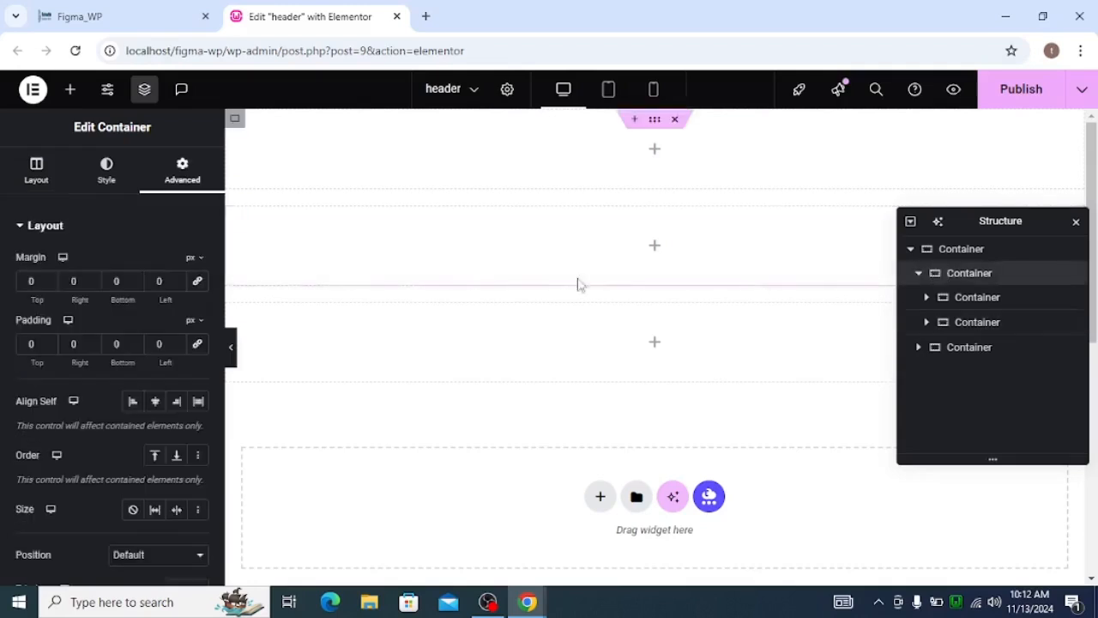
click(44, 182)
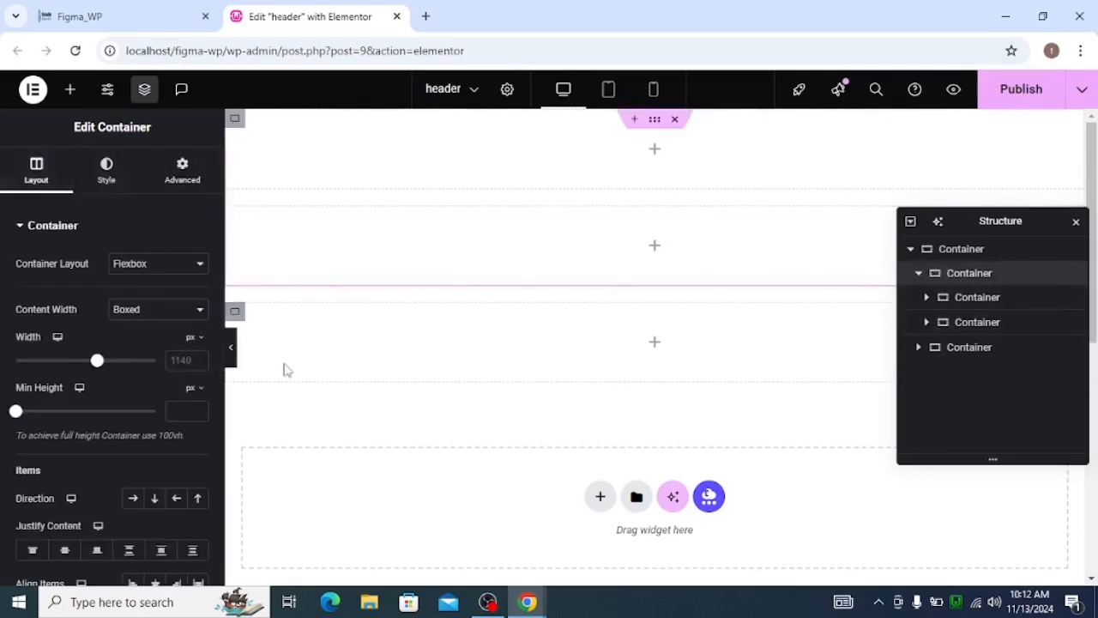
click(140, 501)
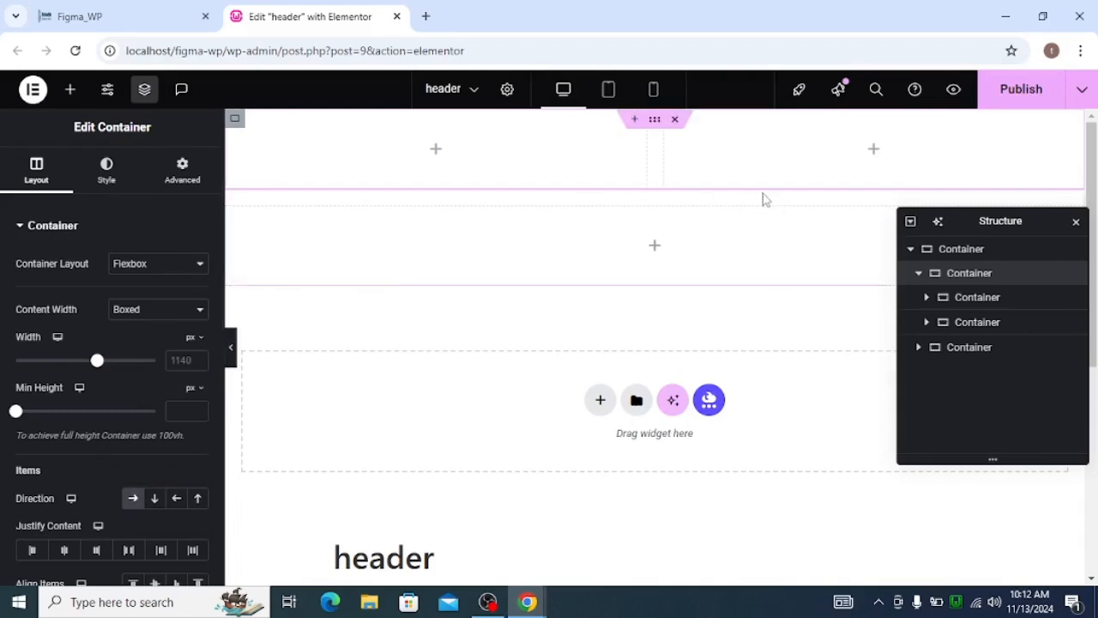
scroll(52, 434, down, 2)
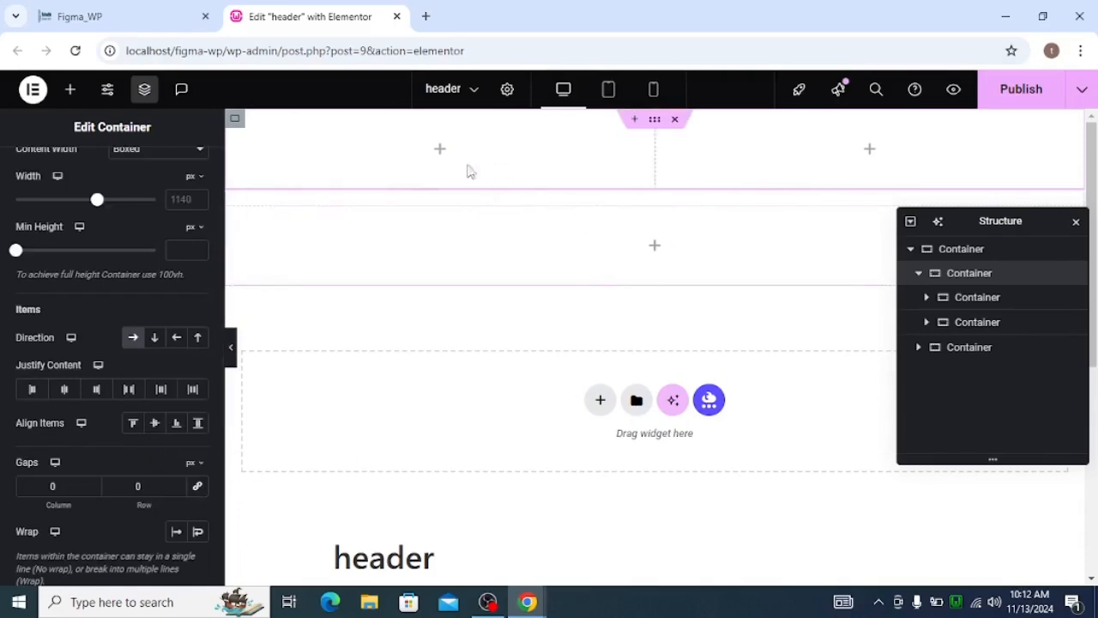
Switch to the Figma Home design and copy the contact e-mail text from the Nav-Notification bar.
click(440, 152)
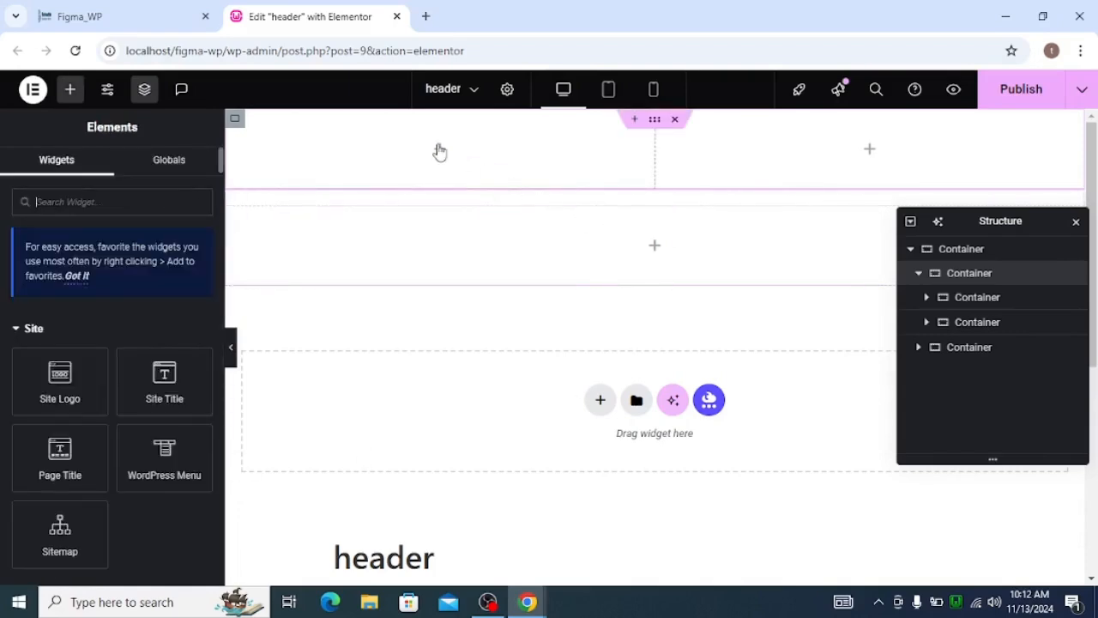
key(alt+Tab)
key(alt+Tab)
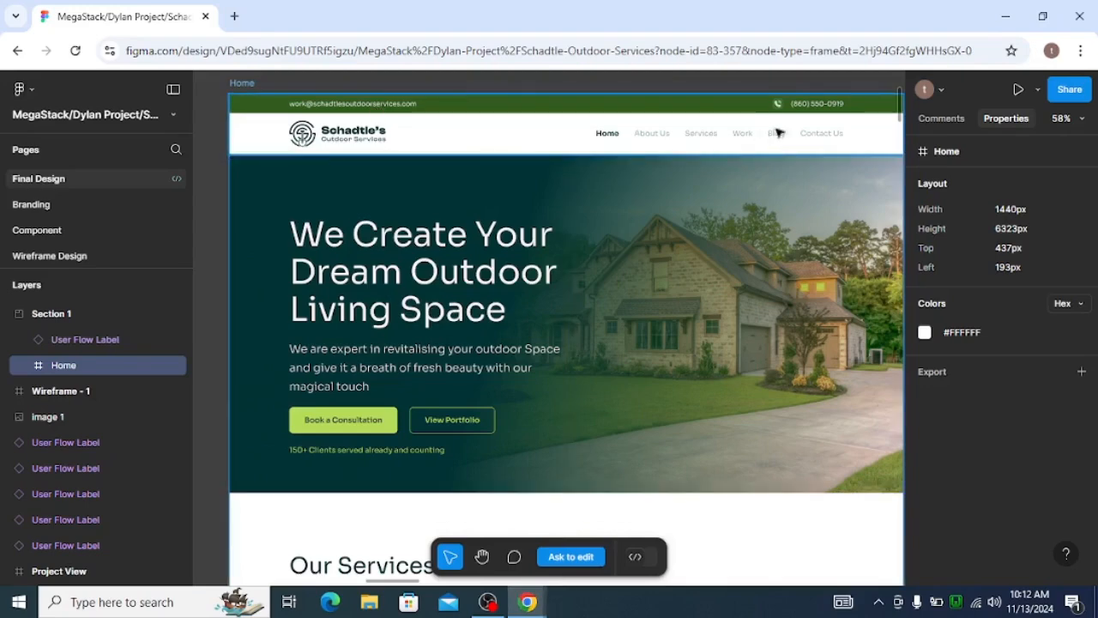
key(alt+Tab)
key(alt+Tab)
click(324, 310)
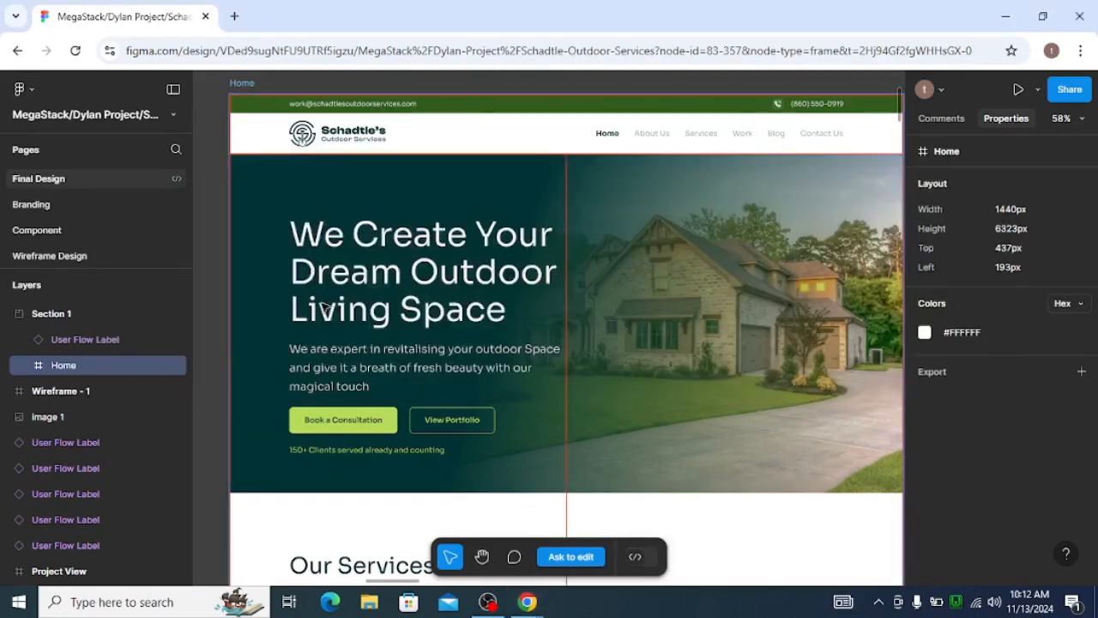
click(372, 109)
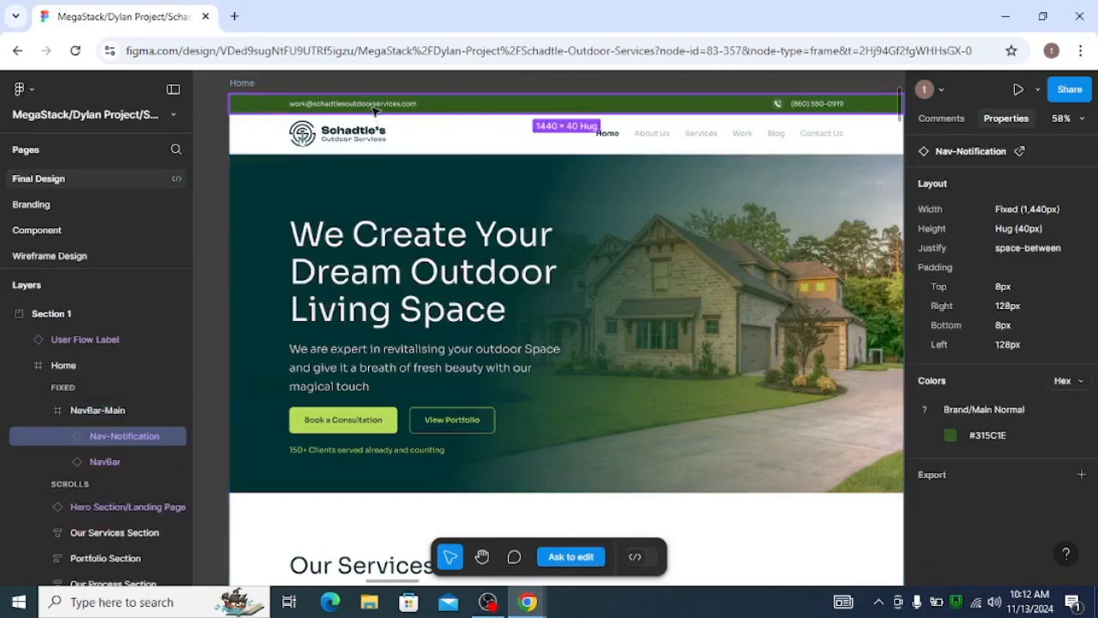
double_click(372, 105)
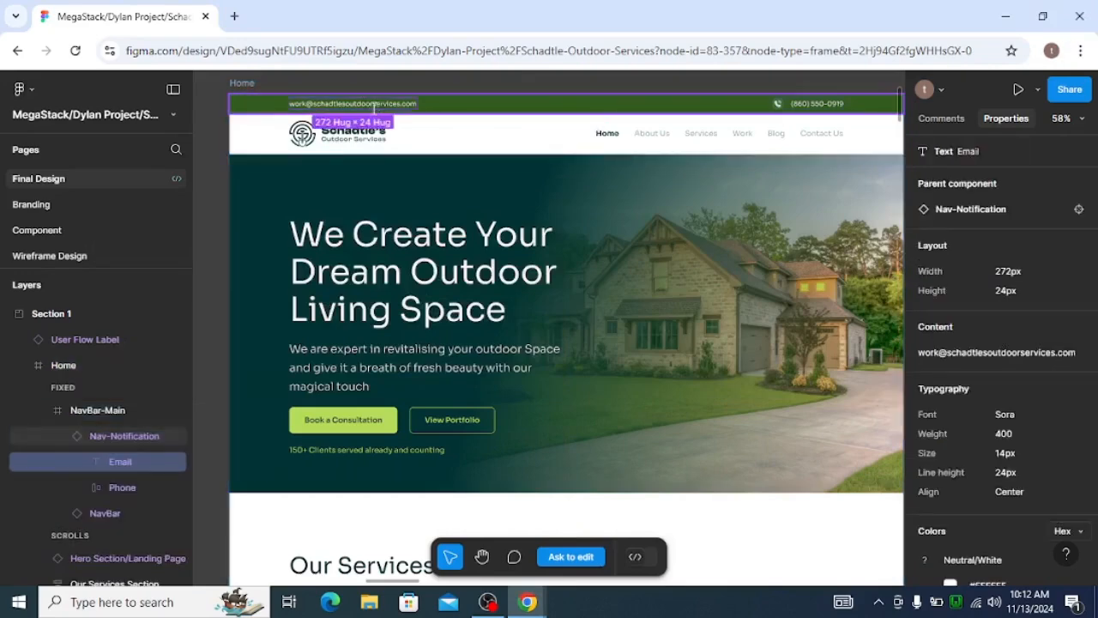
click(997, 361)
Switch back to the Elementor header and add a Text Editor widget to the first inner container of the upper row.
key(alt+Tab)
key(alt+Tab)
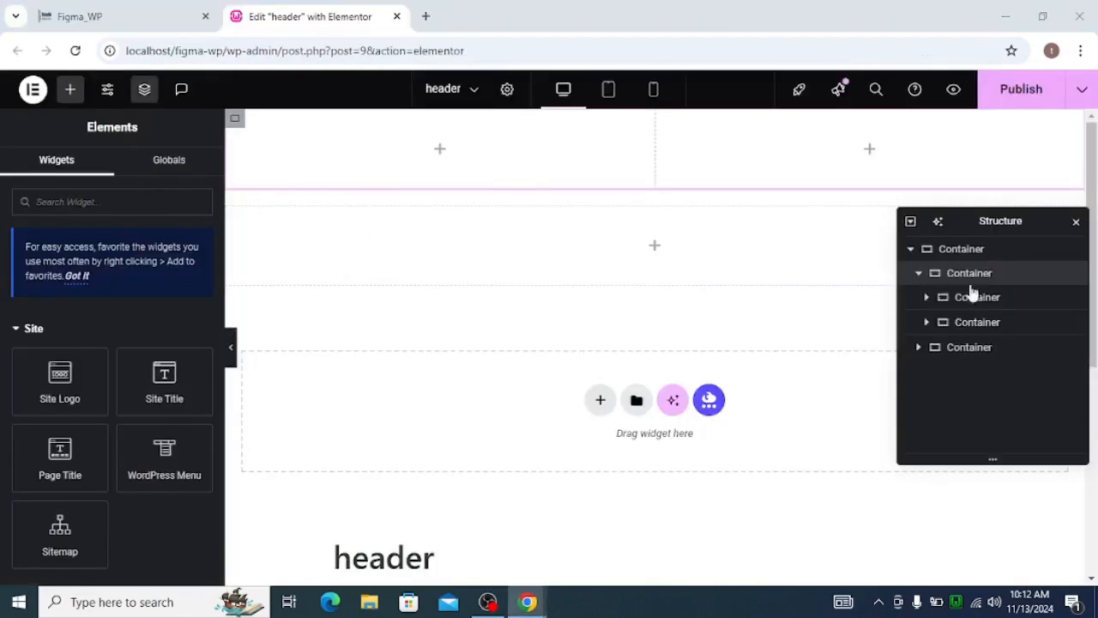
click(927, 298)
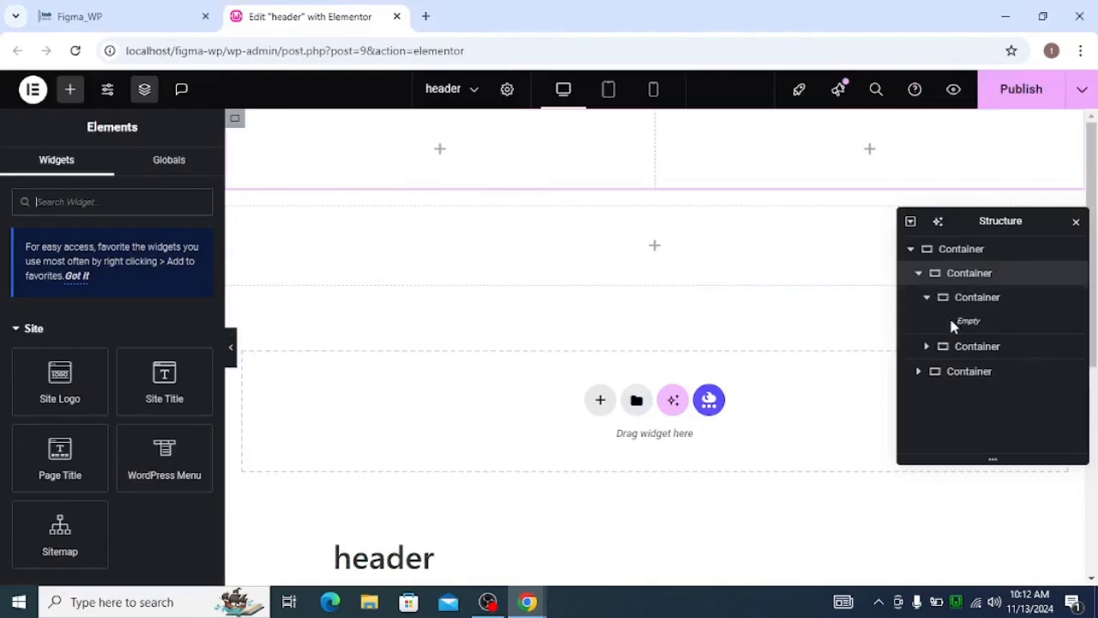
click(953, 302)
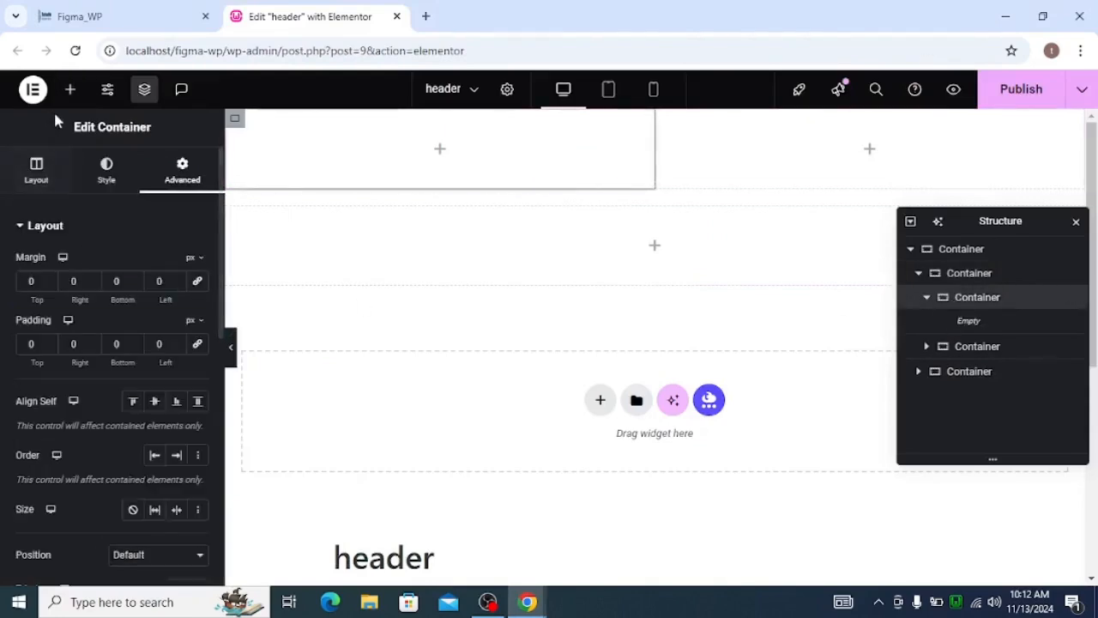
click(69, 91)
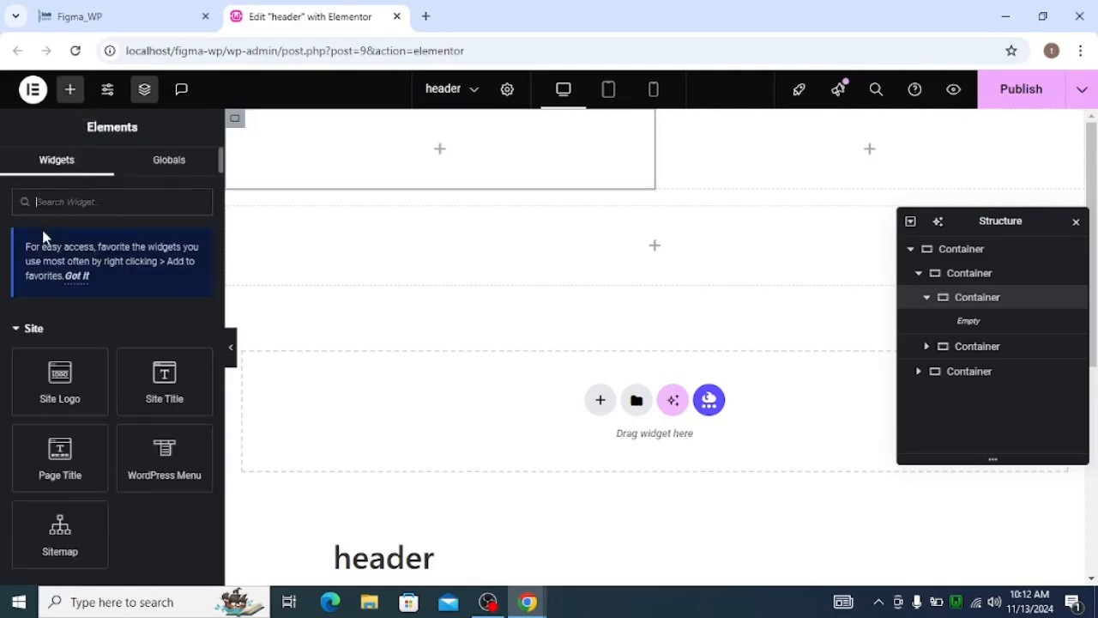
text(tex)
click(163, 338)
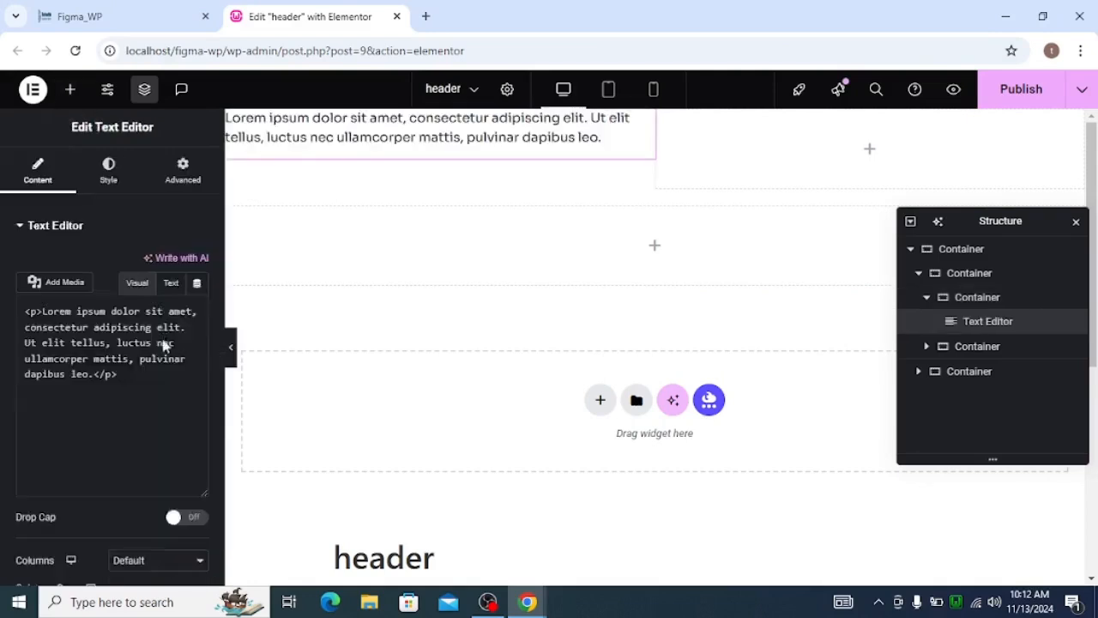
Replace the Text Editor's placeholder content with the copied contact e-mail.
click(167, 283)
key(ctrl+a)
key(ctrl+v)
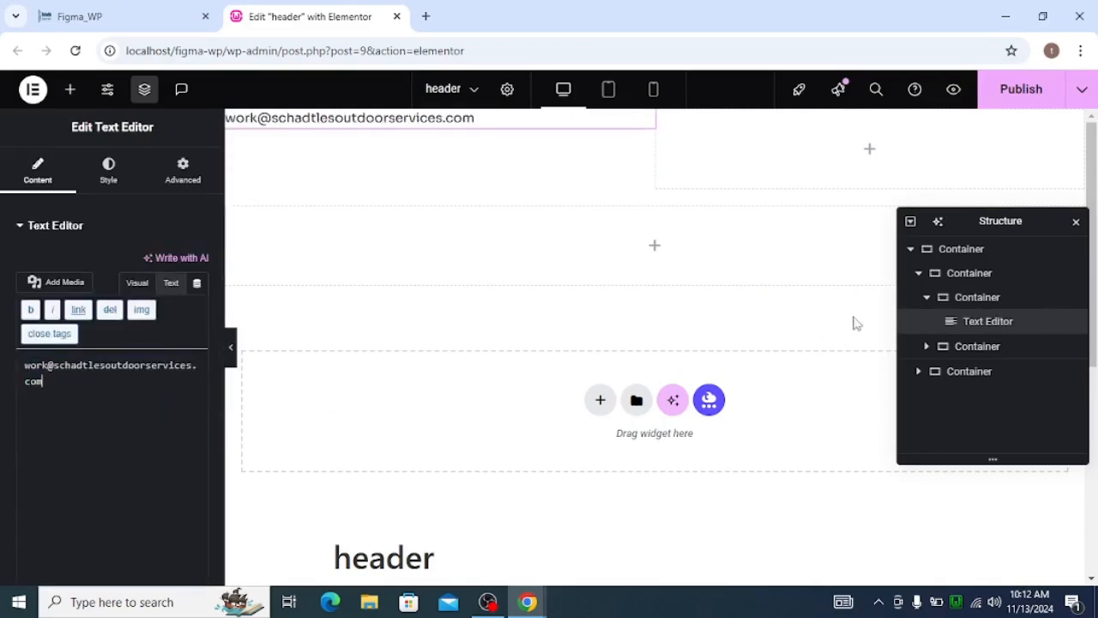
Add an Icon widget to the second inner container of the upper row.
click(926, 297)
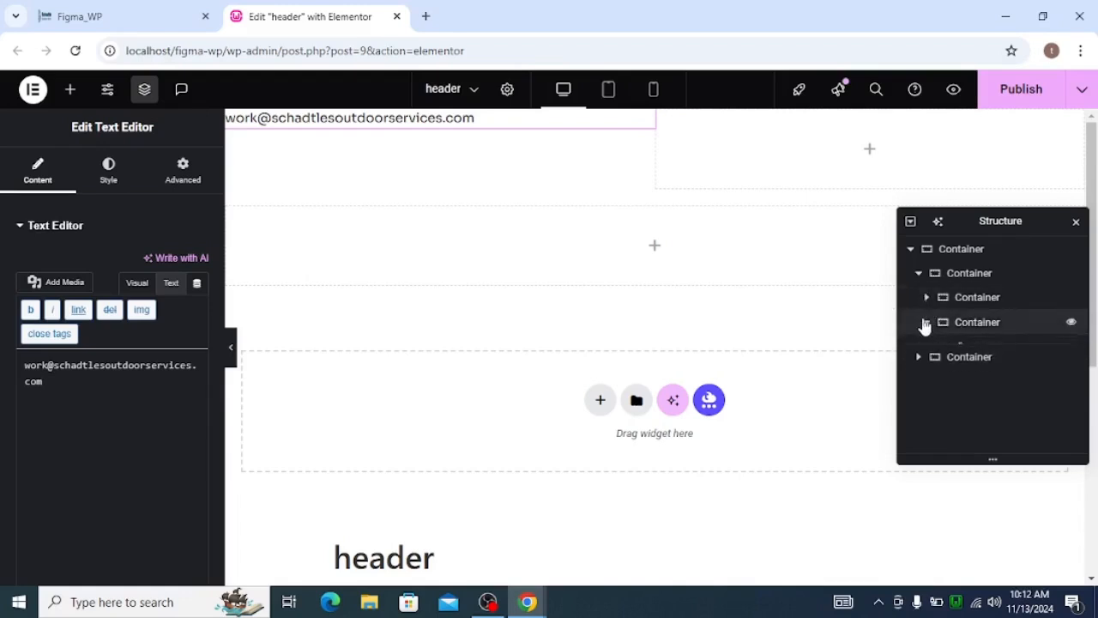
click(925, 322)
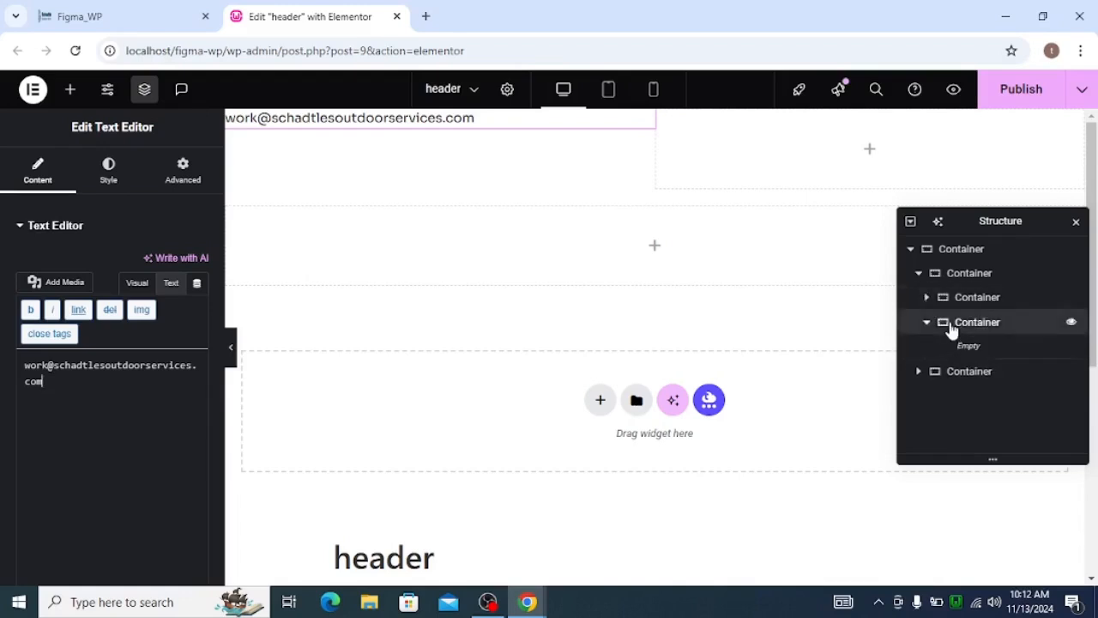
click(951, 330)
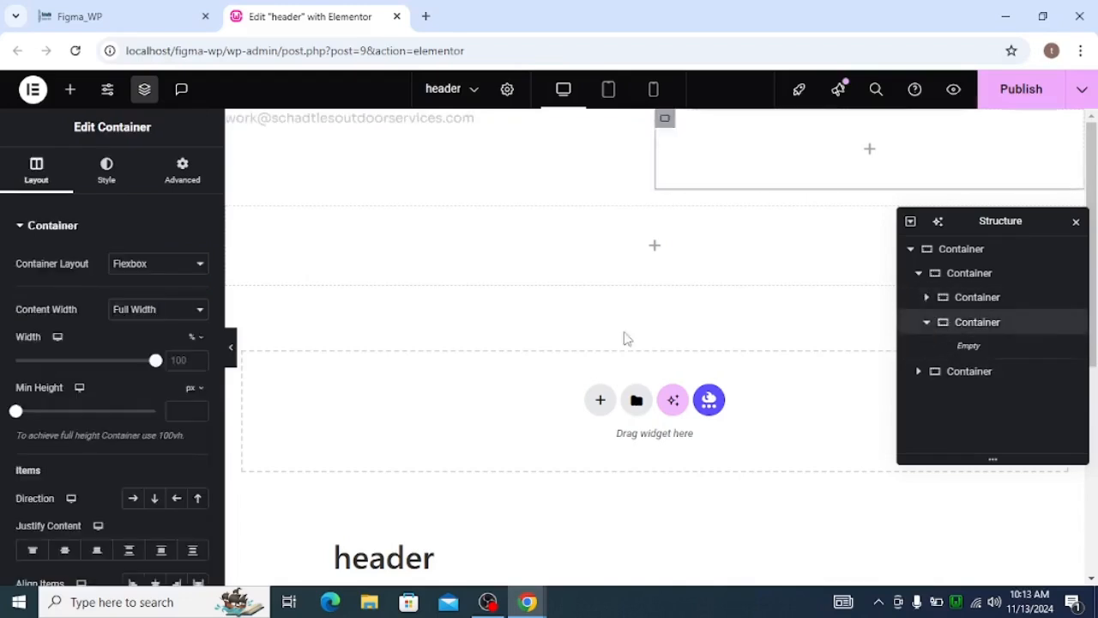
click(72, 90)
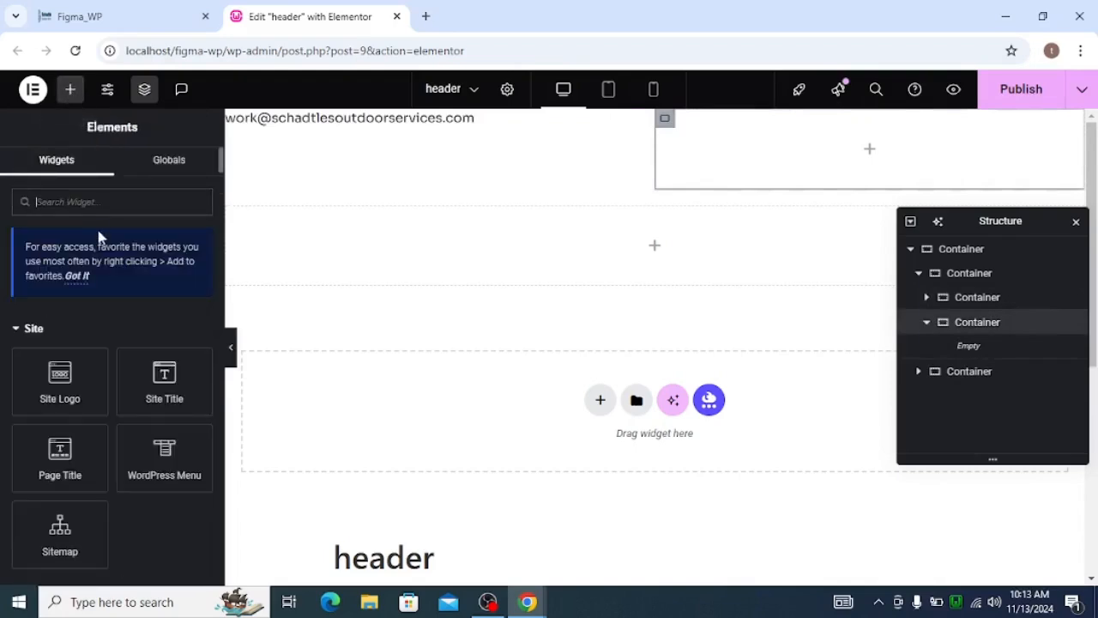
text(icon)
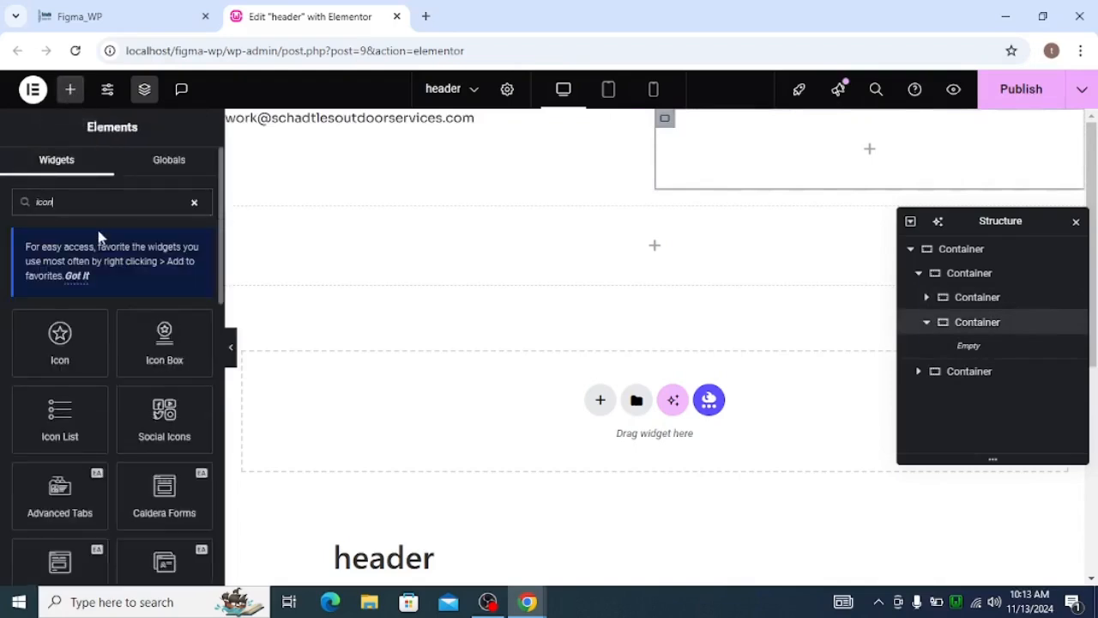
click(60, 334)
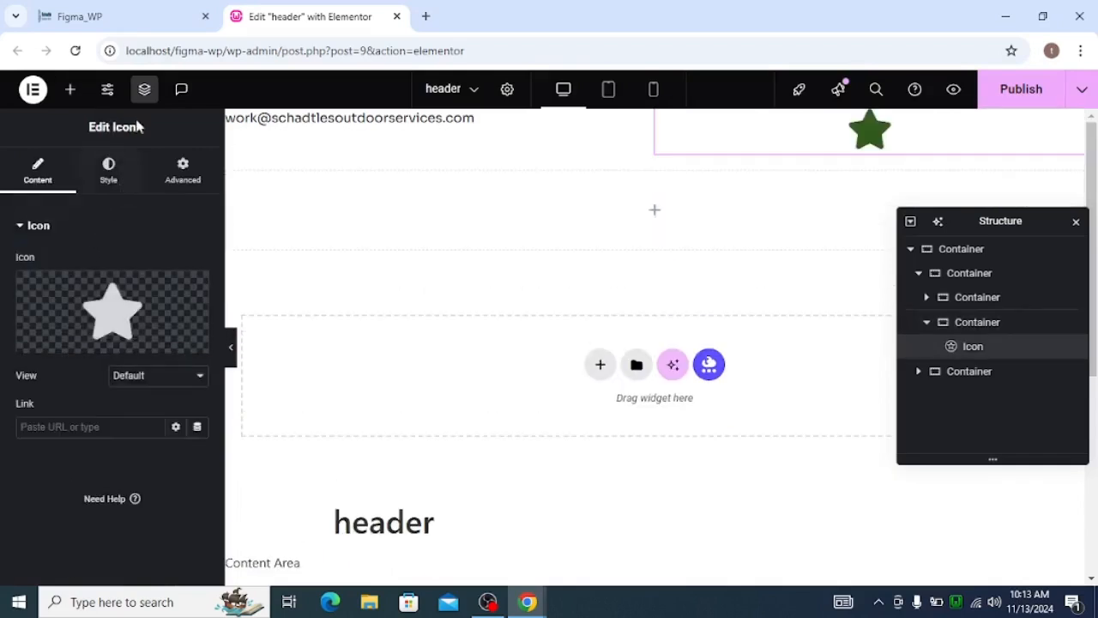
Add a Text Editor widget after the icon in the second inner container.
click(71, 93)
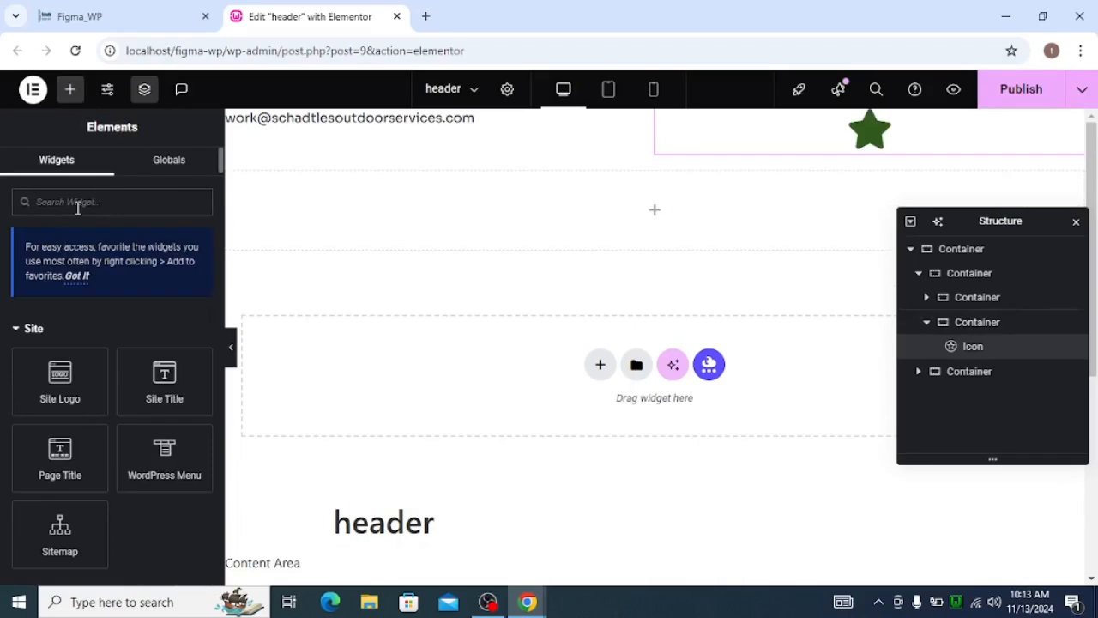
text(text)
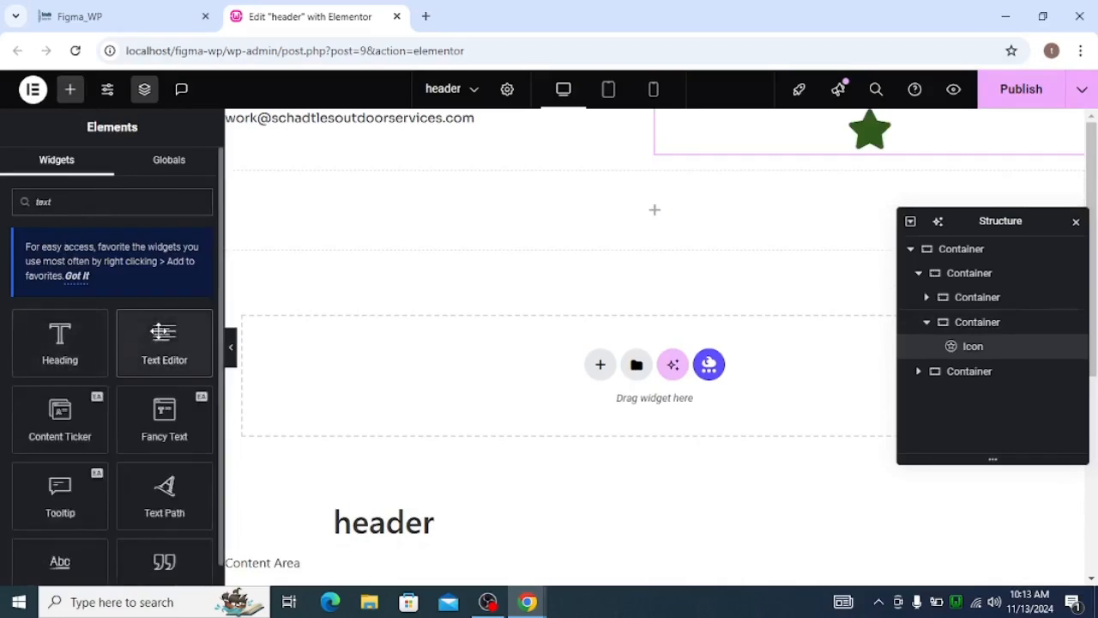
click(160, 335)
Copy the phone number from the Figma contact bar and replace the new Text Editor's placeholder content with it.
key(alt+Tab)
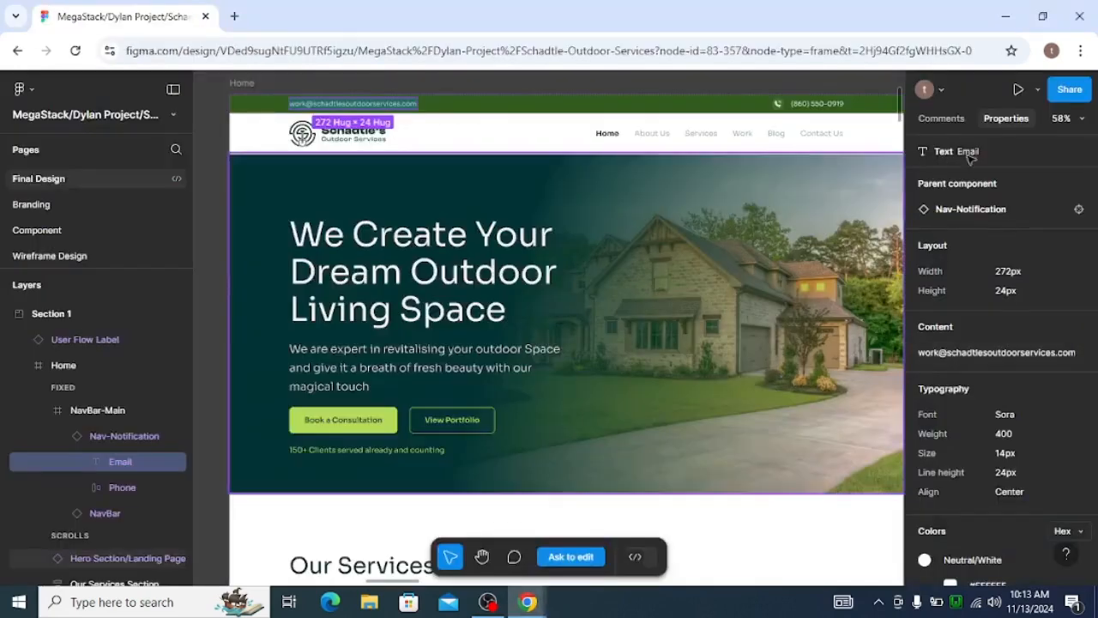
double_click(826, 106)
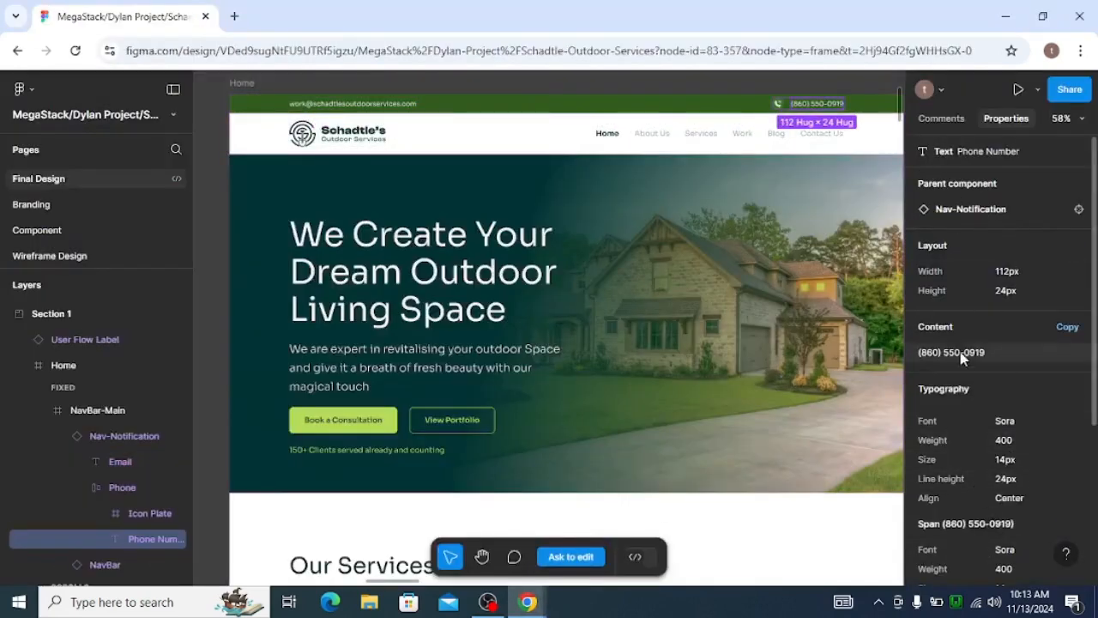
key(alt+Tab)
click(167, 286)
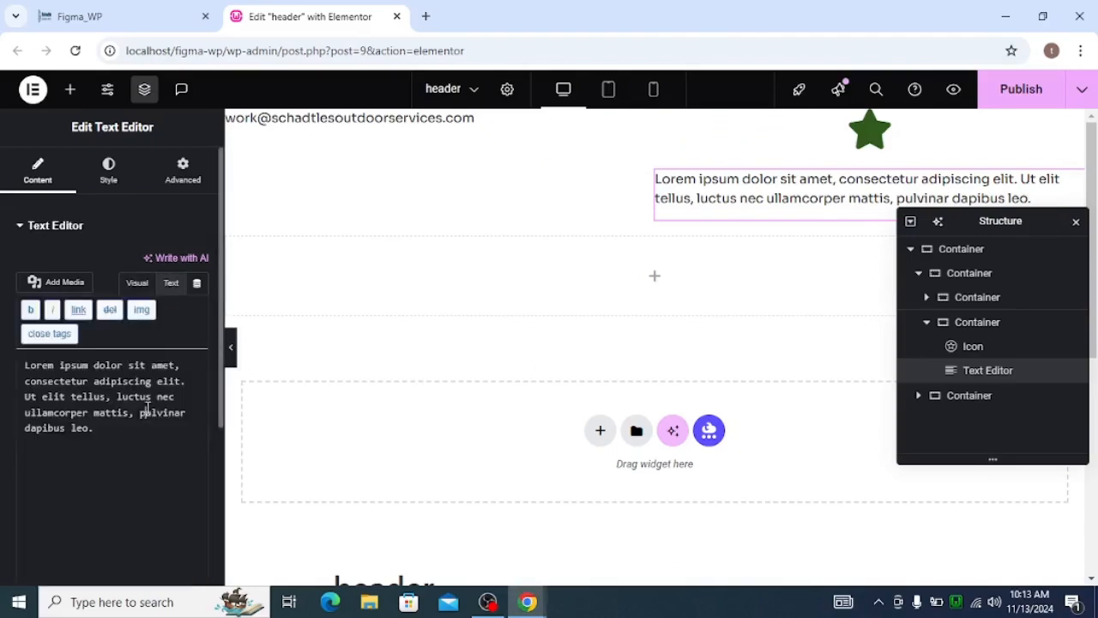
click(147, 409)
key(ctrl+a)
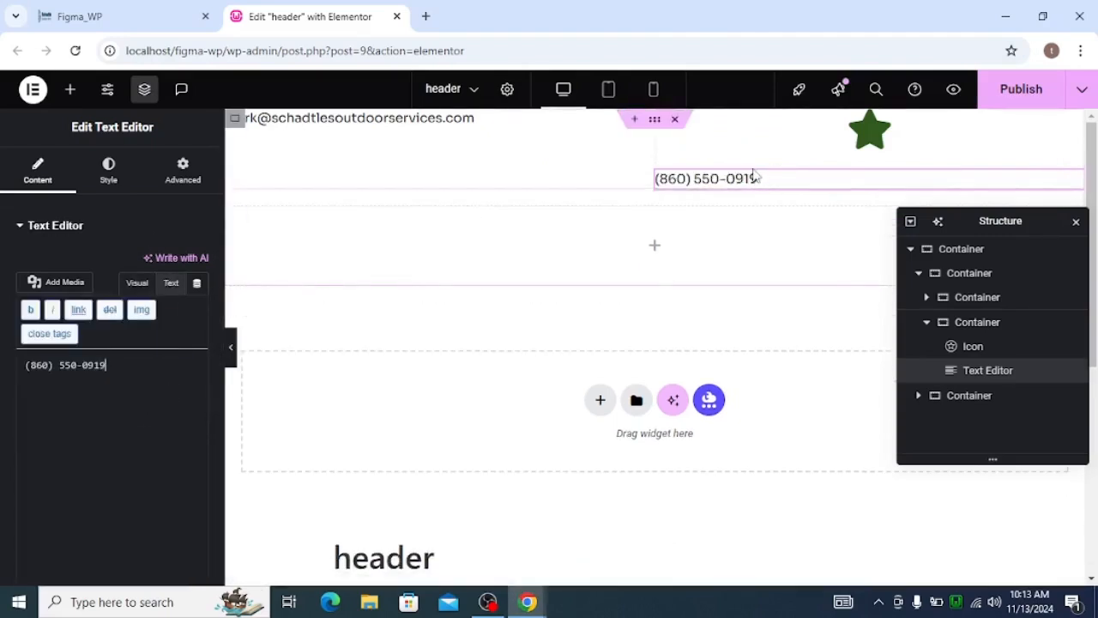
Lay out the upper row's second inner container as a horizontal row with its items aligned to the center.
click(926, 322)
click(926, 297)
click(927, 298)
click(937, 324)
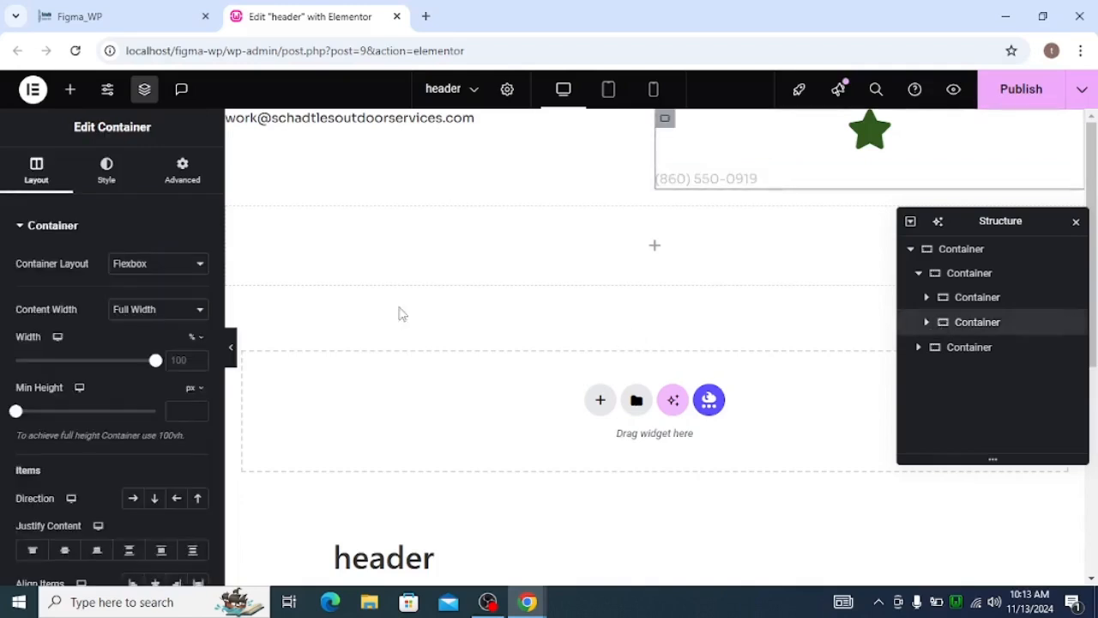
click(131, 499)
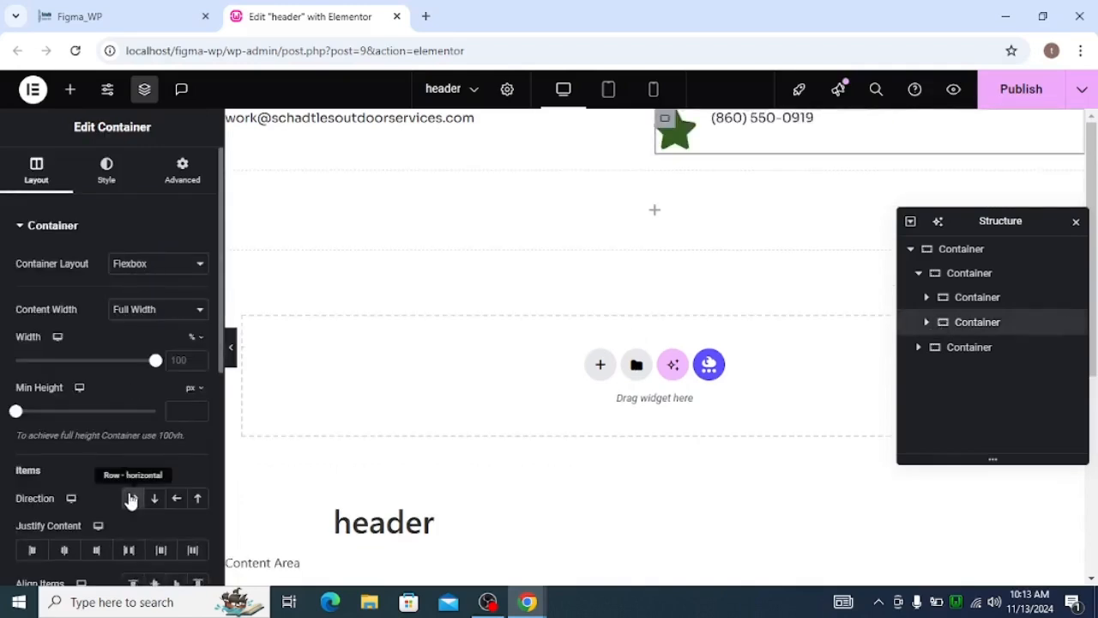
scroll(141, 467, down, 1)
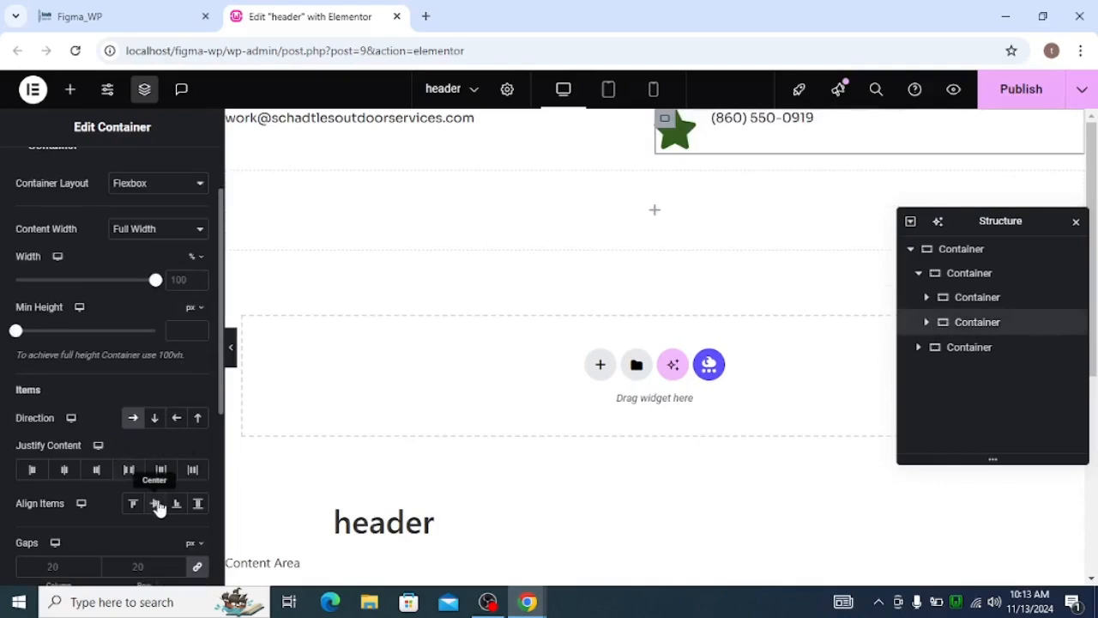
click(156, 504)
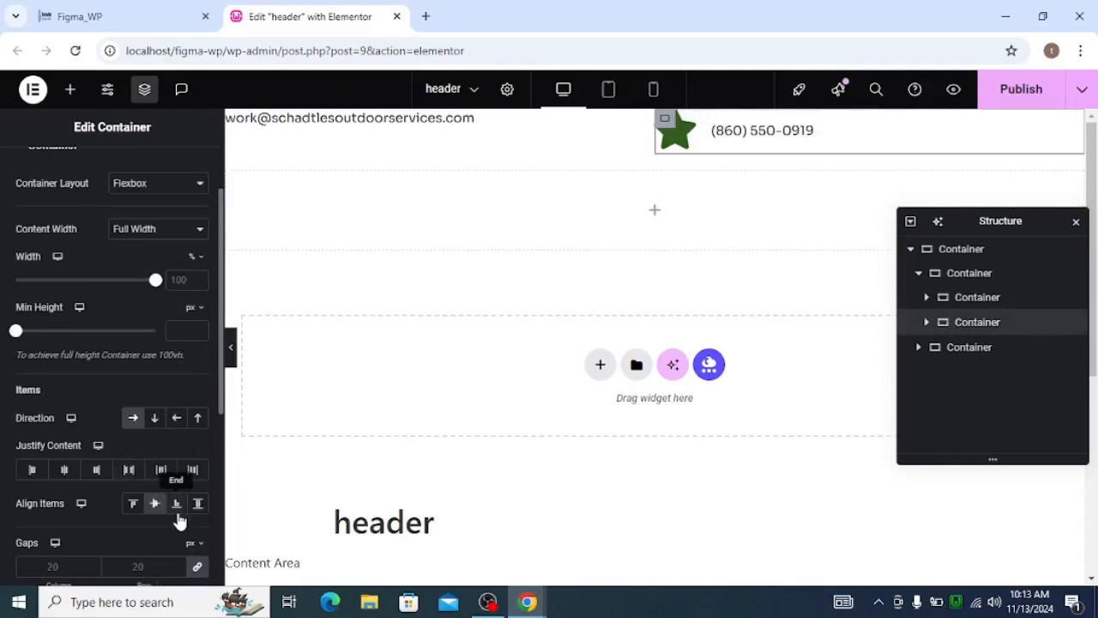
Unlink the gaps of the second inner container and set both the column and row gap to 16 px.
click(198, 567)
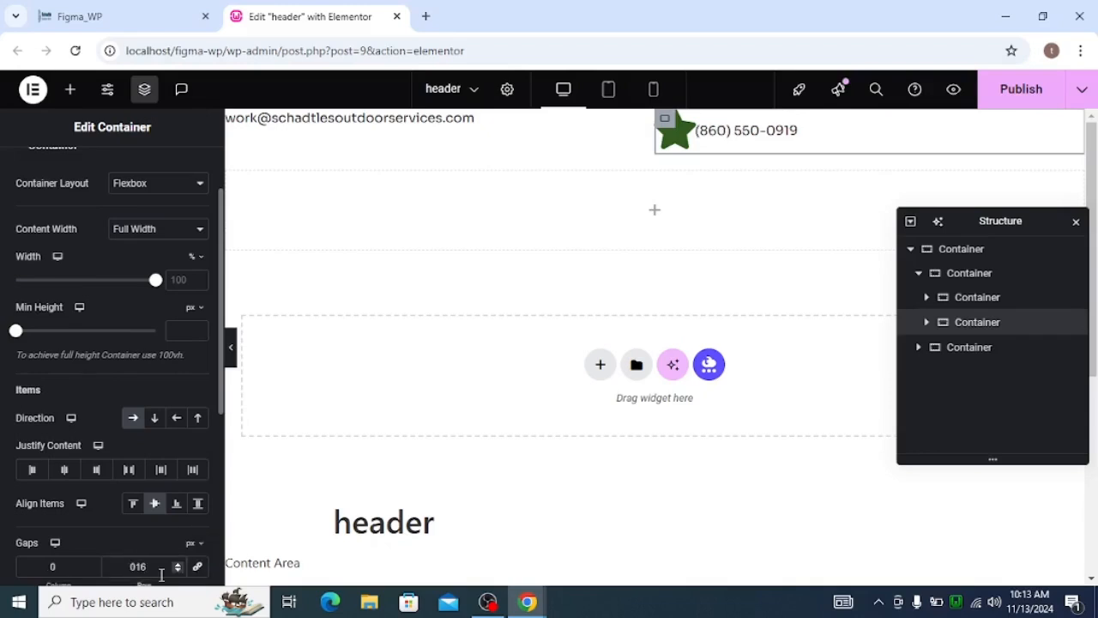
scroll(162, 575, up, 2)
scroll(159, 457, down, 1)
scroll(116, 538, down, 1)
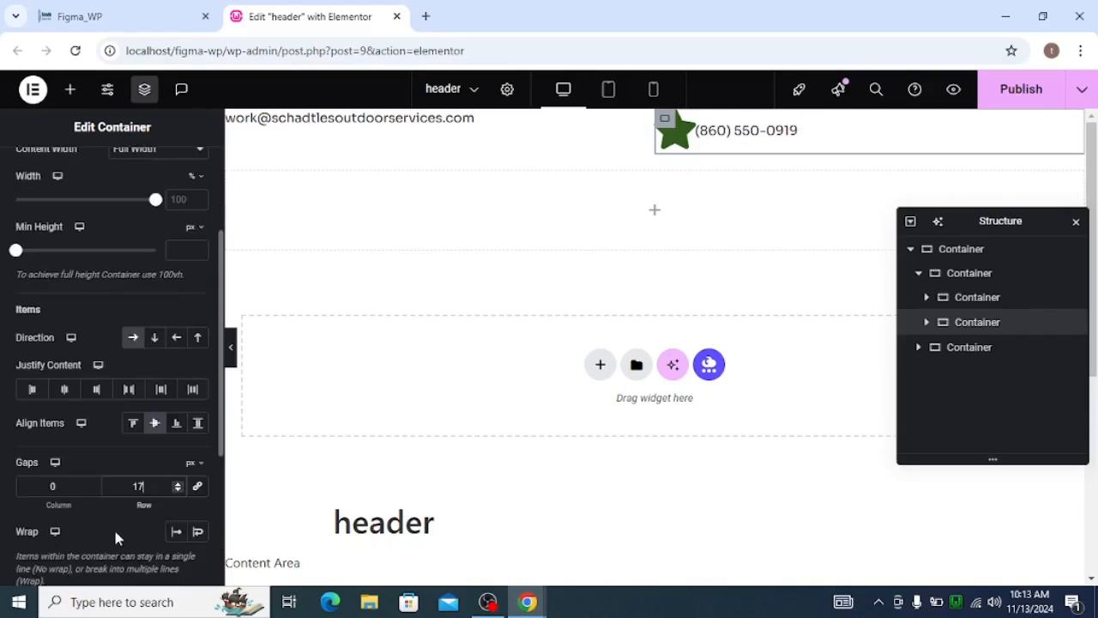
click(78, 493)
text(16)
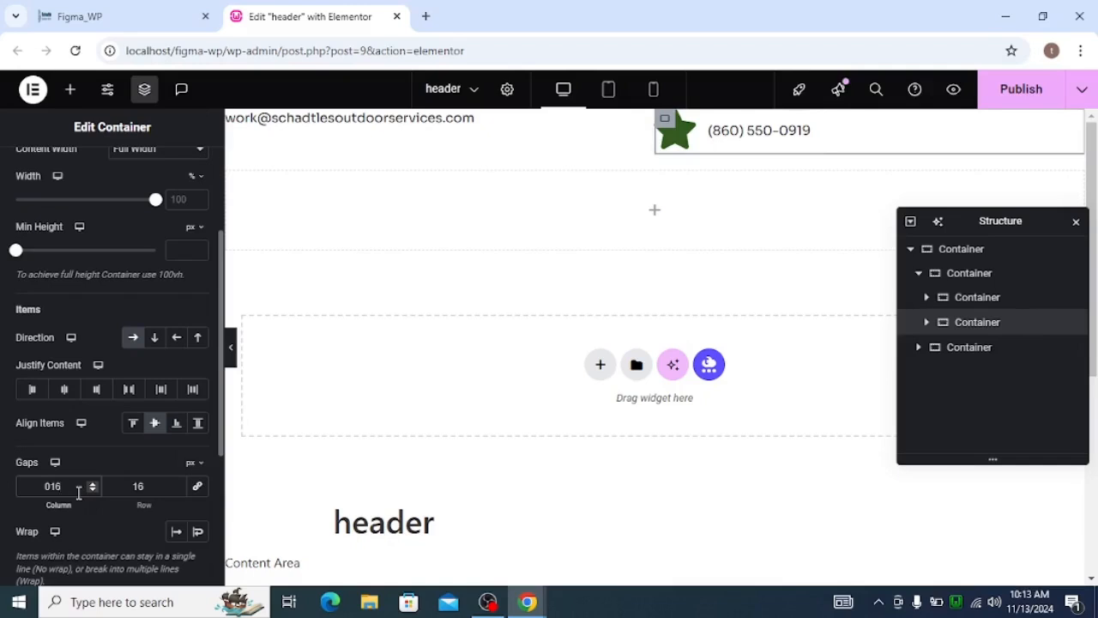
Replace the star in the Icon widget with Icon-Plate.svg from the media library.
click(689, 134)
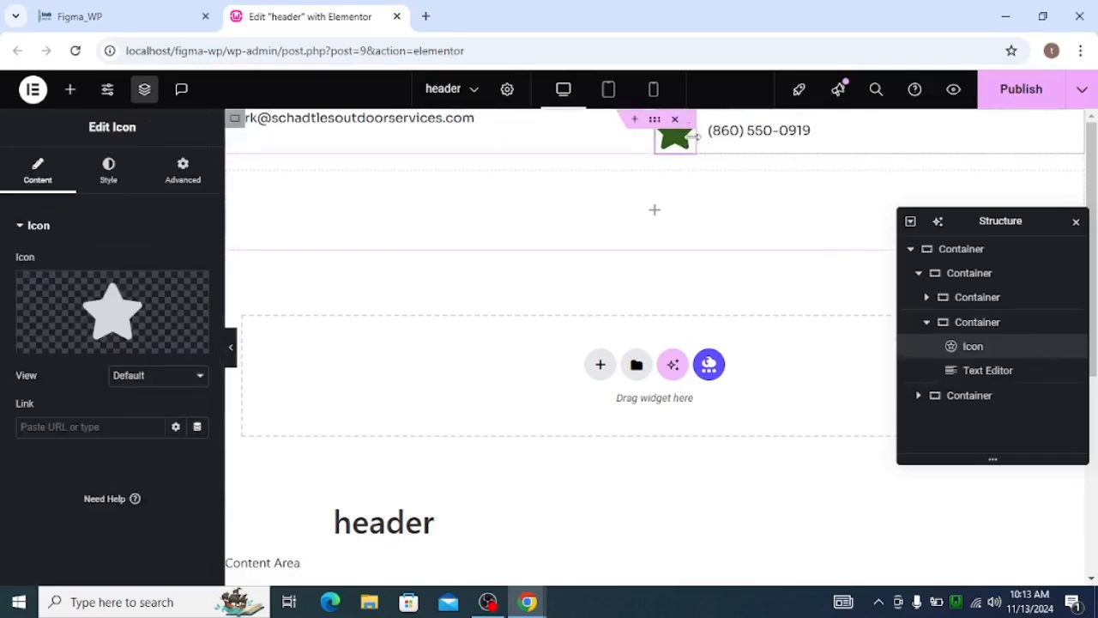
click(124, 331)
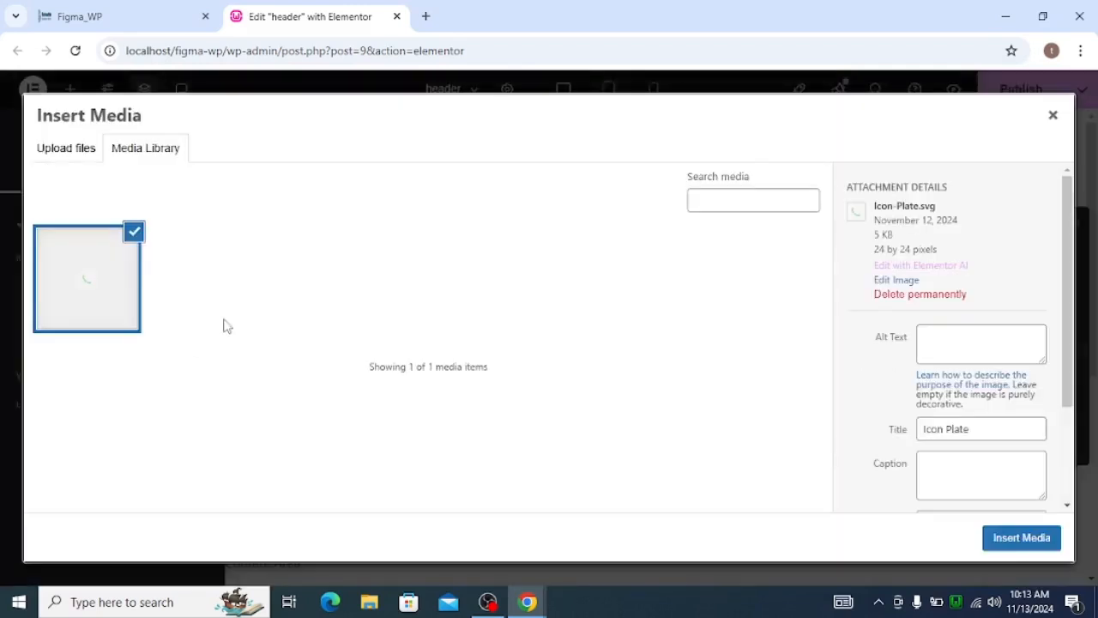
click(1029, 542)
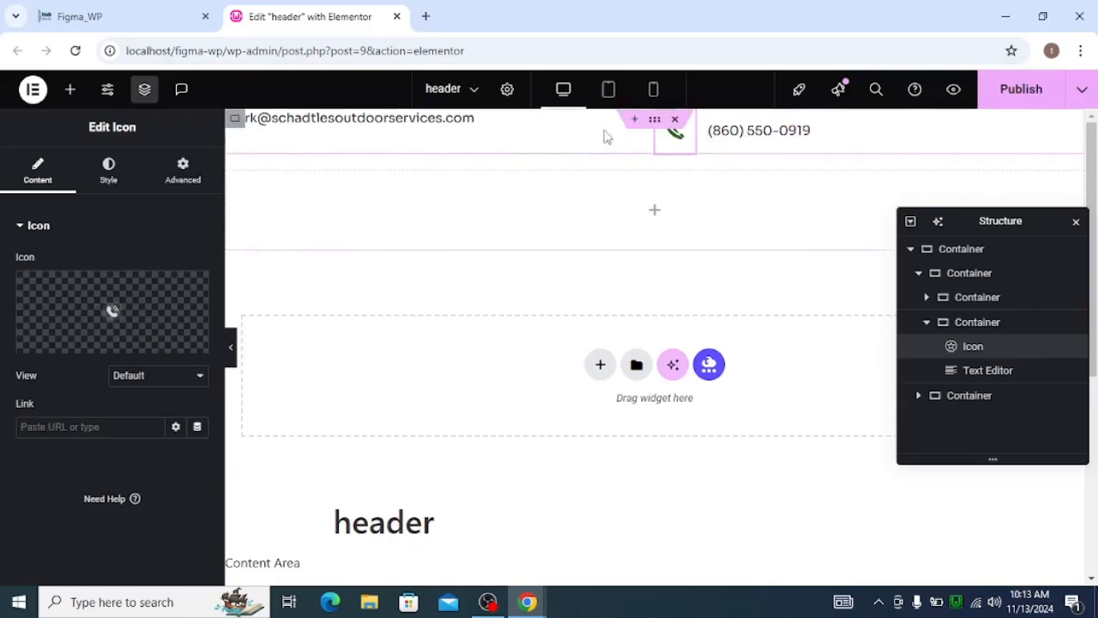
Set Align Items to Center on the upper row container that holds the e-mail and phone containers.
click(928, 323)
click(927, 322)
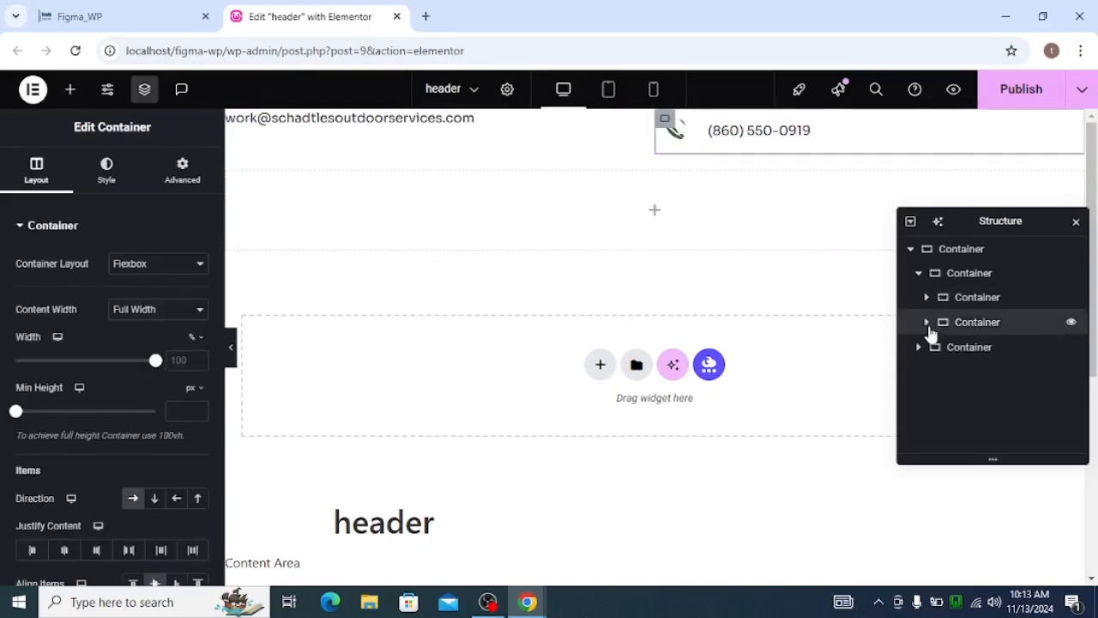
click(951, 282)
scroll(102, 354, down, 1)
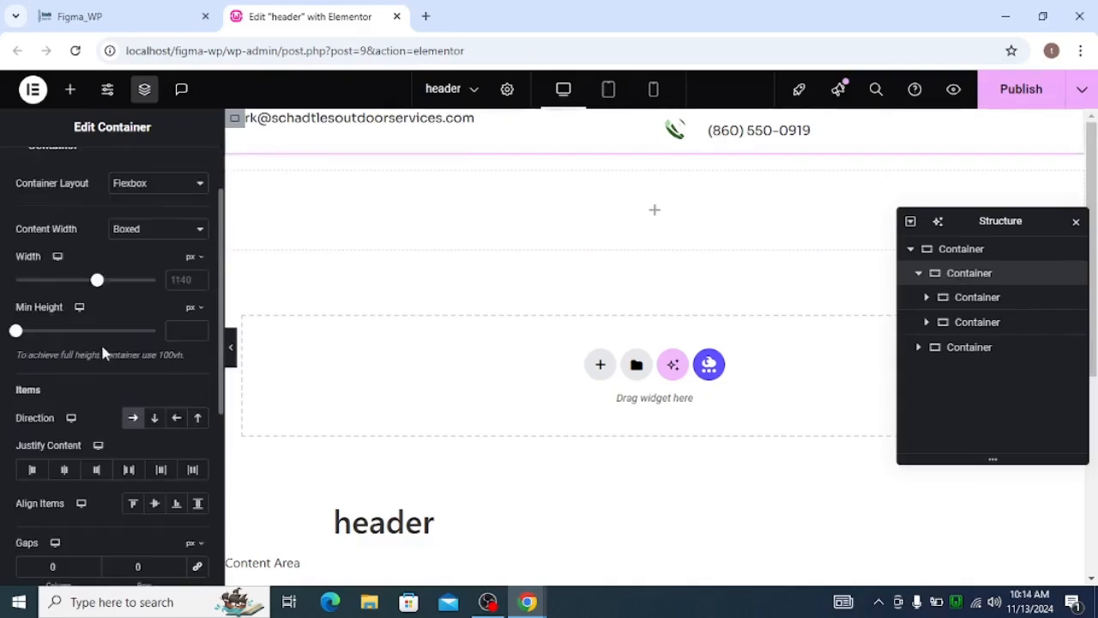
click(164, 507)
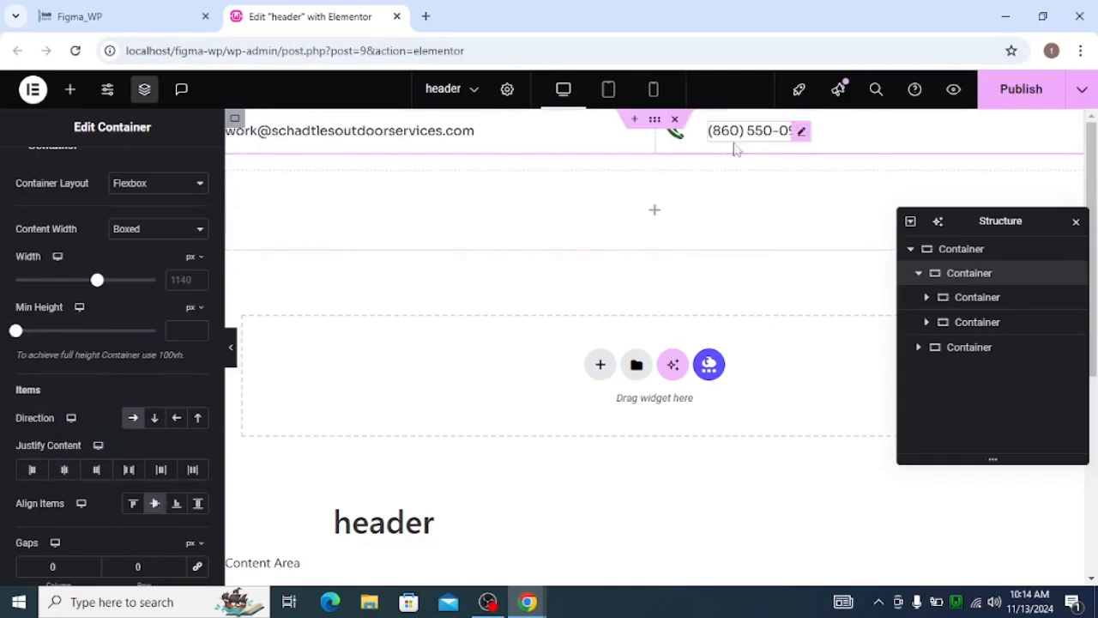
Justify the content of the second inner container, holding the phone icon and number, to the end.
click(925, 322)
click(925, 322)
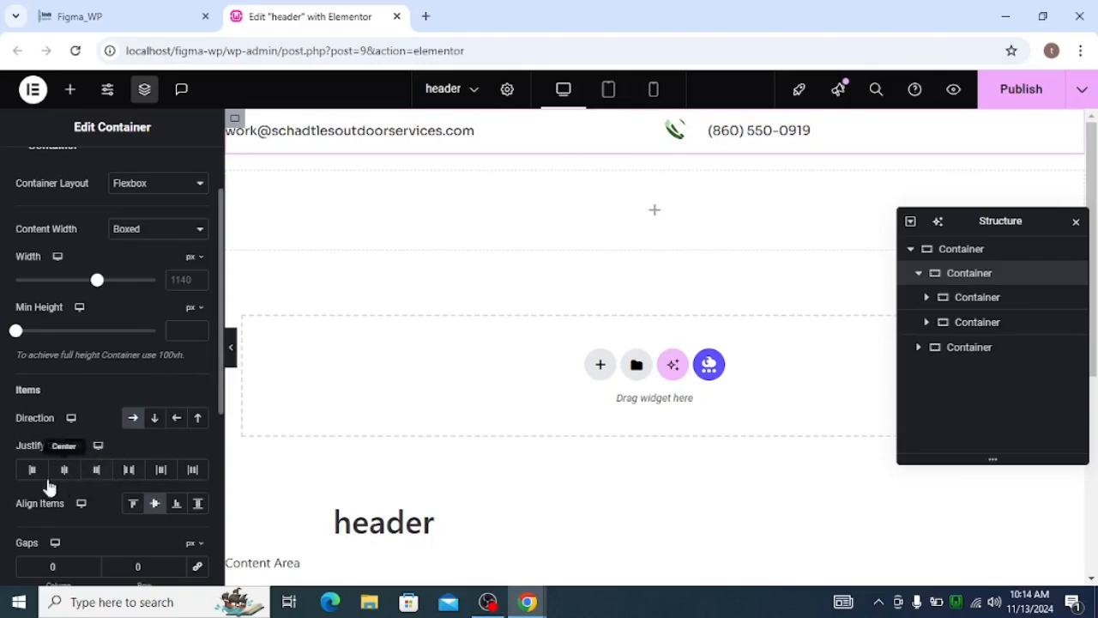
click(972, 323)
scroll(134, 492, down, 1)
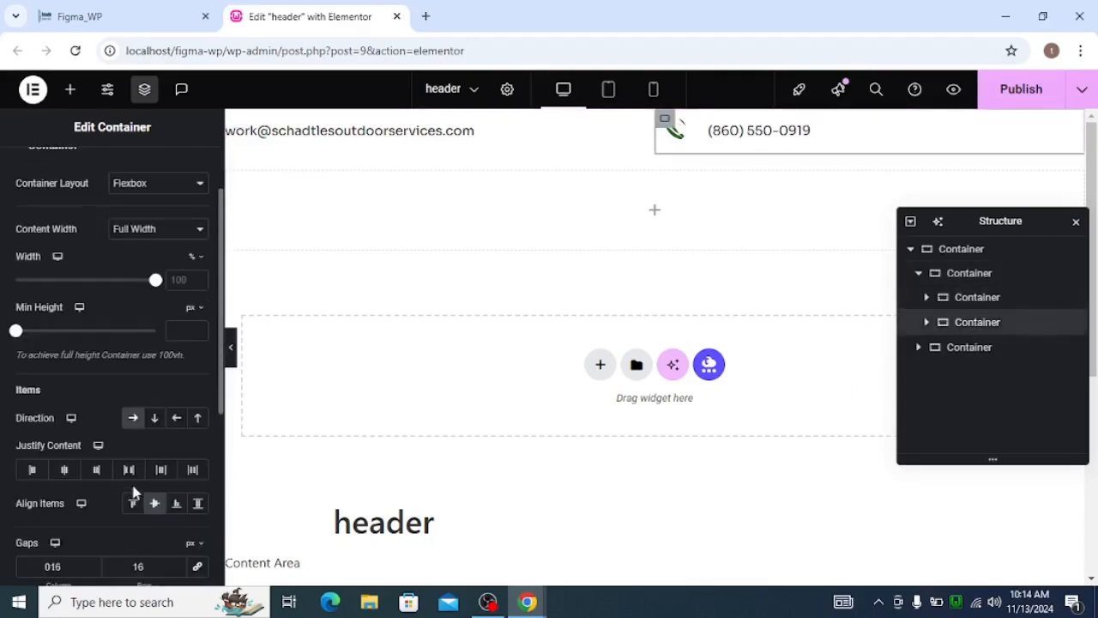
click(96, 470)
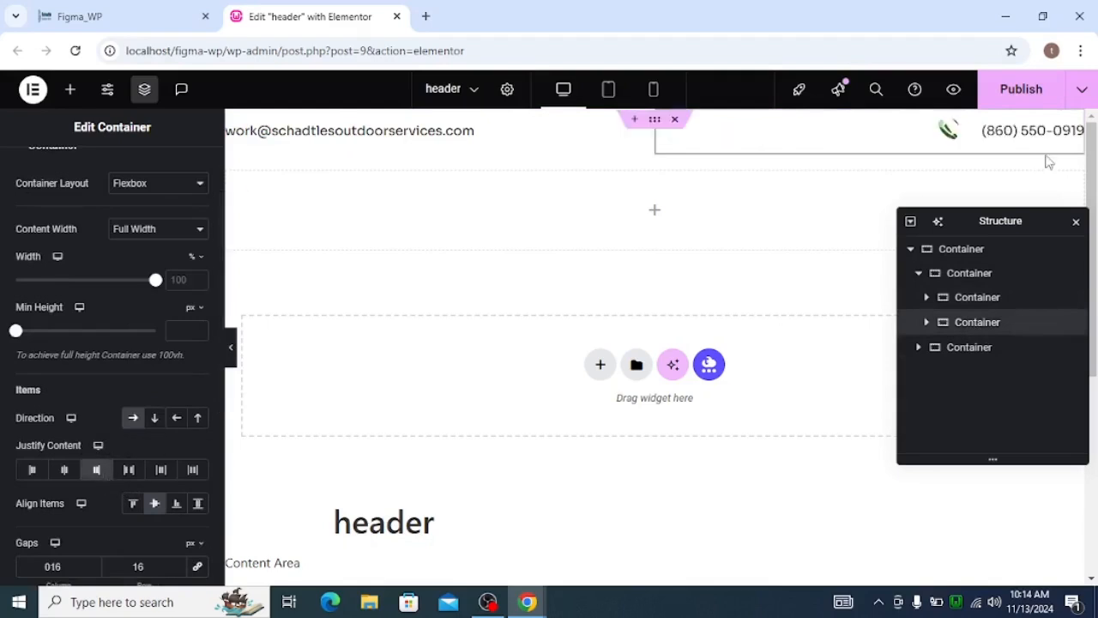
Select the upper row container, then switch to the Figma design and inspect the placement of the contact bar's e-mail and phone number.
click(954, 275)
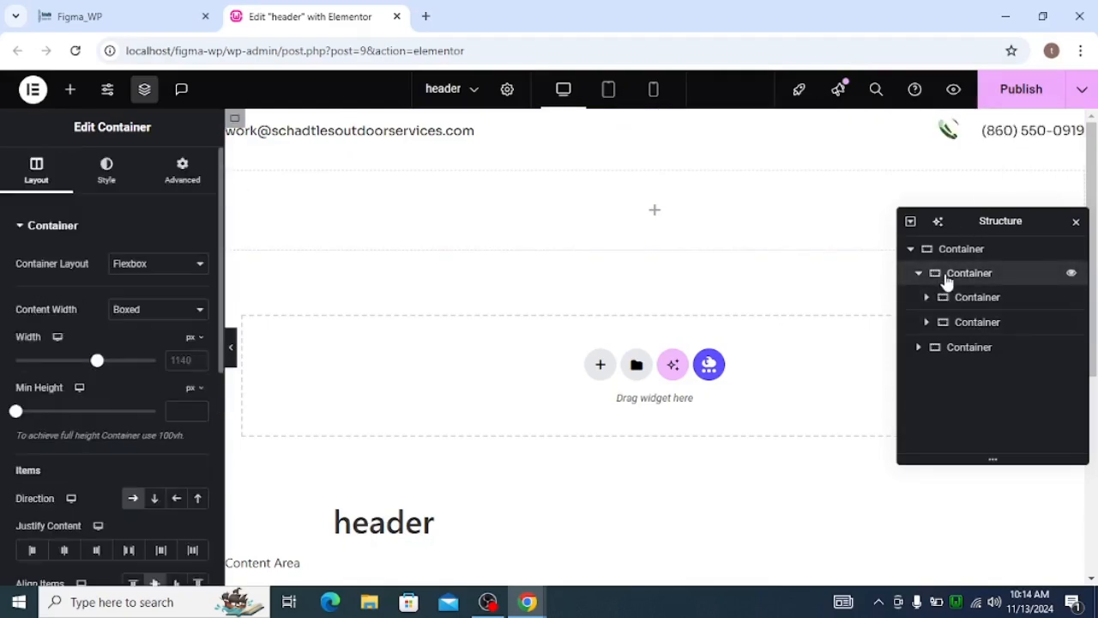
key(alt+Tab)
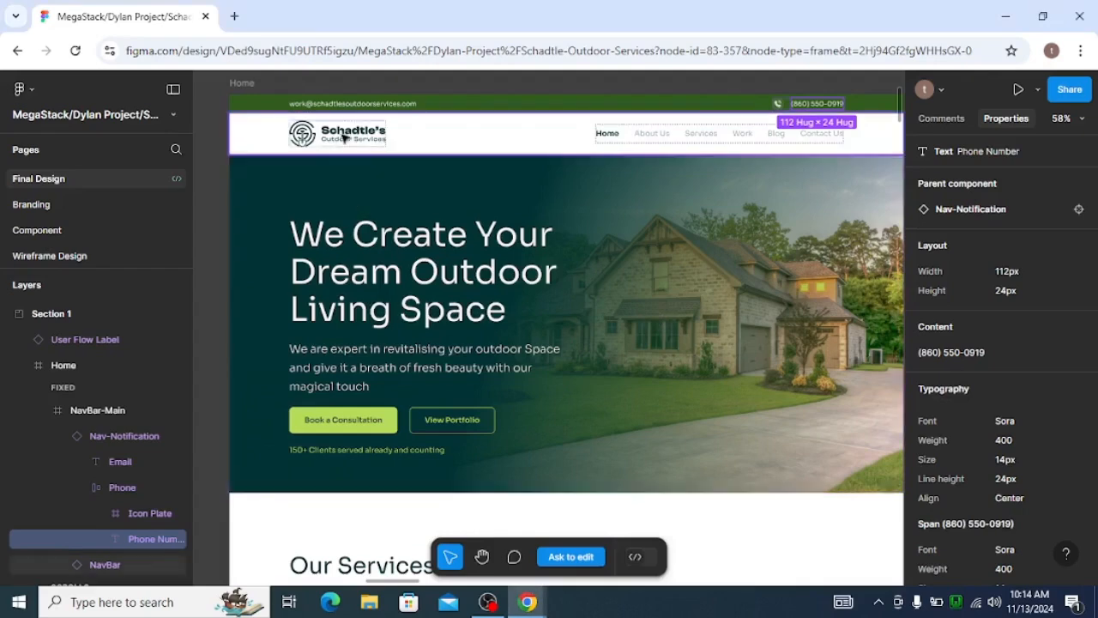
click(343, 137)
click(343, 137)
click(302, 105)
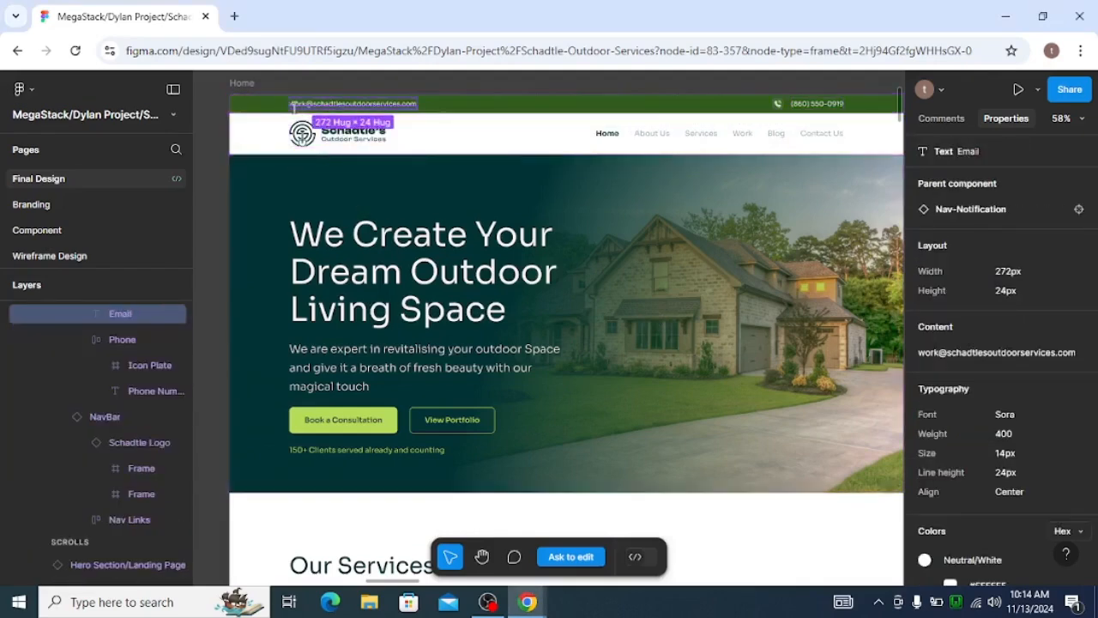
key(alt+Tab)
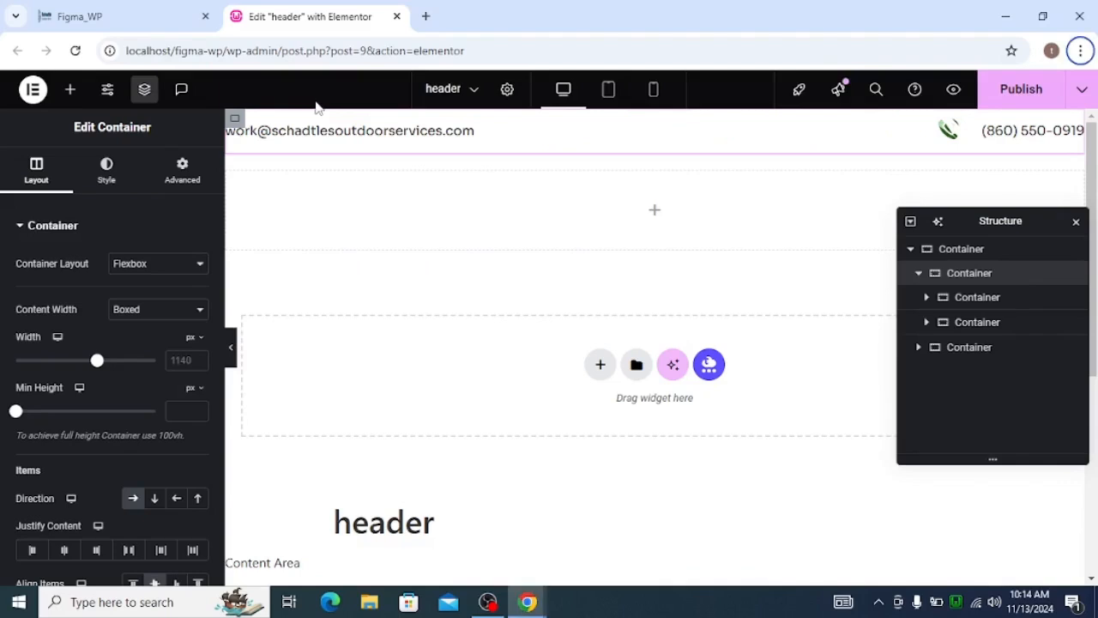
key(alt+Tab)
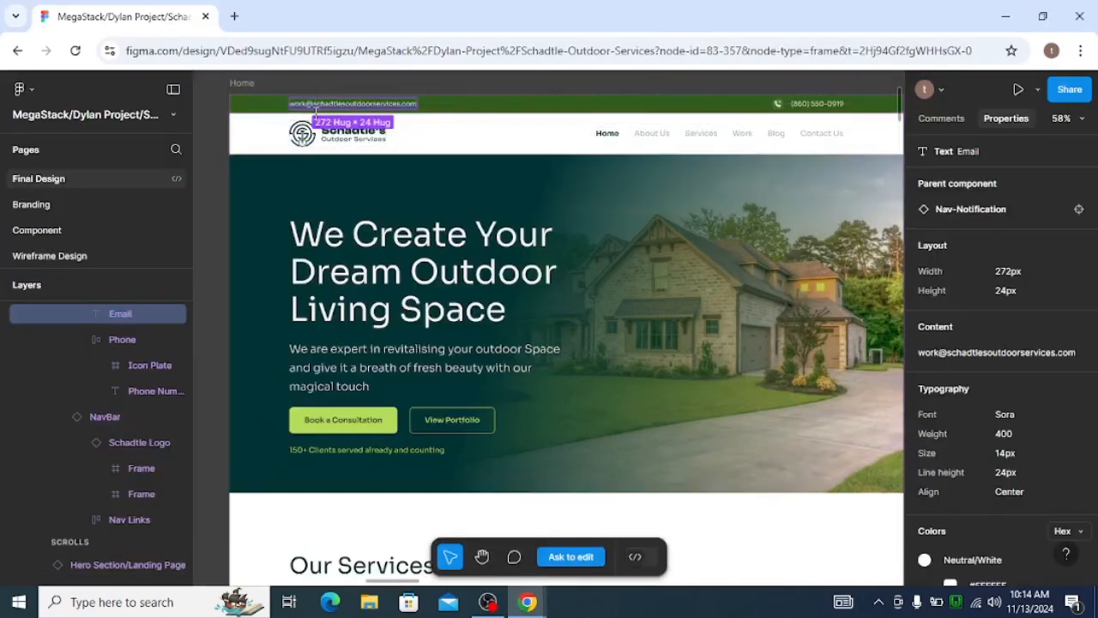
key(alt)
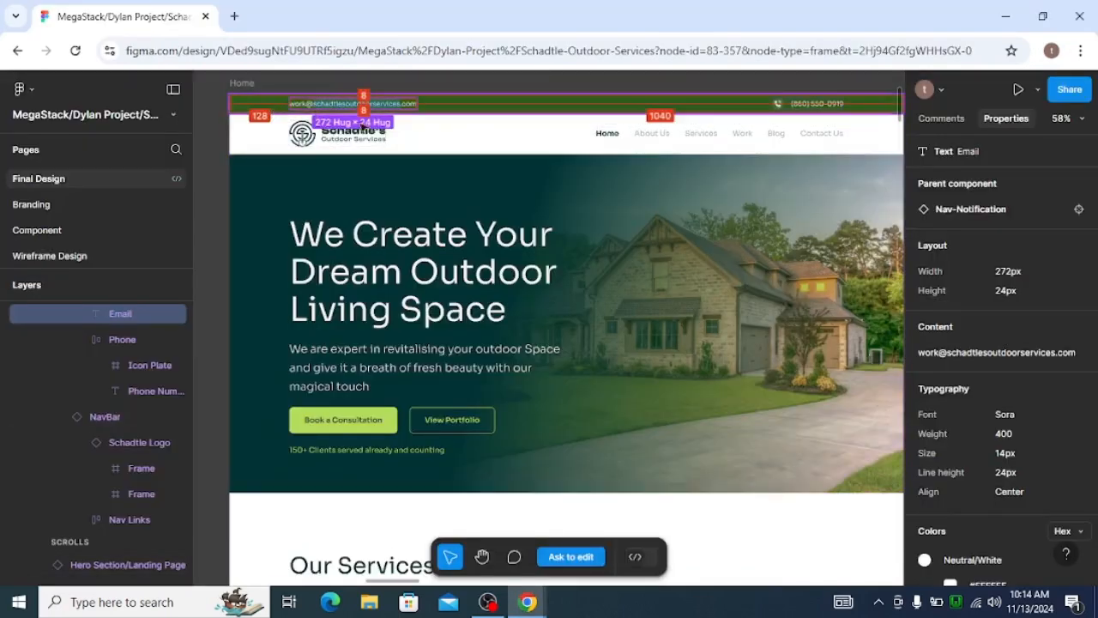
click(806, 104)
key(alt+Tab)
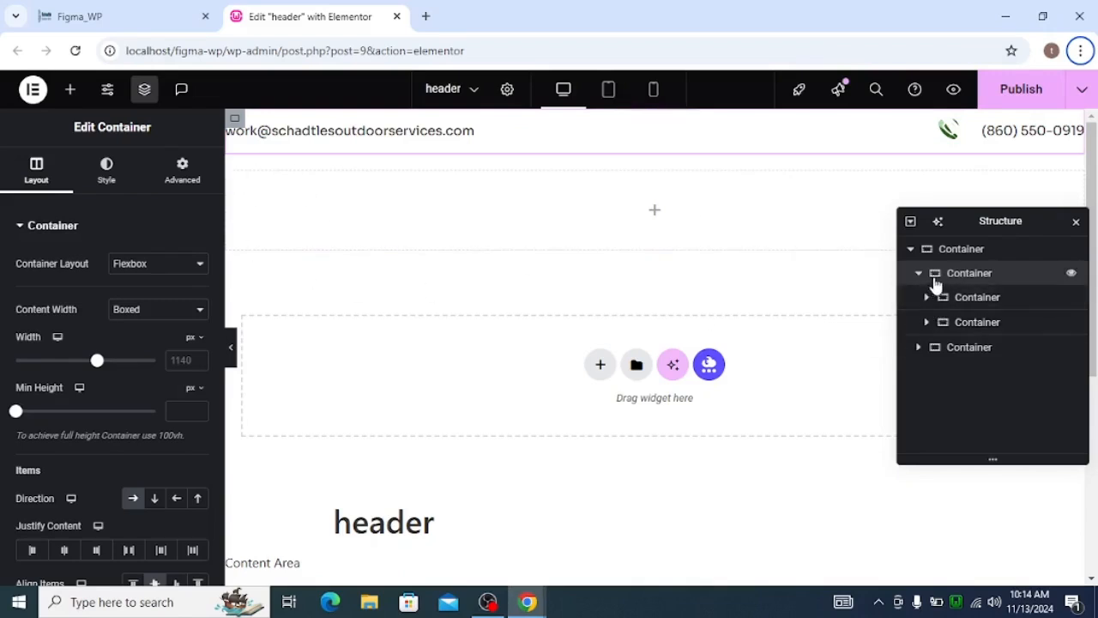
Set the upper row container's right and left padding to 128 px each.
click(174, 171)
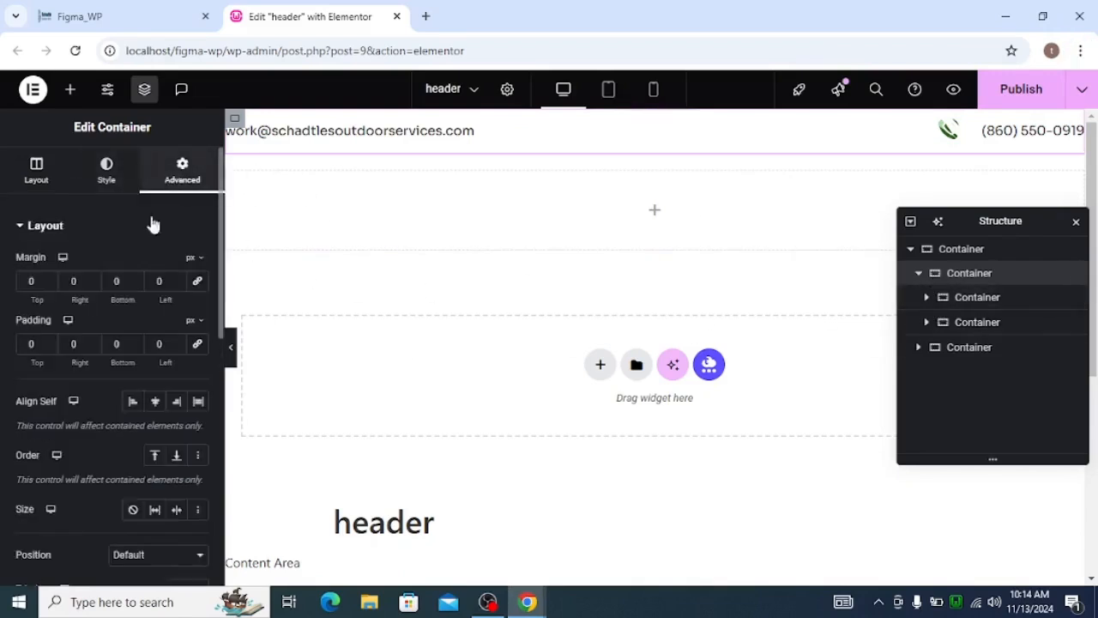
click(89, 341)
text(12)
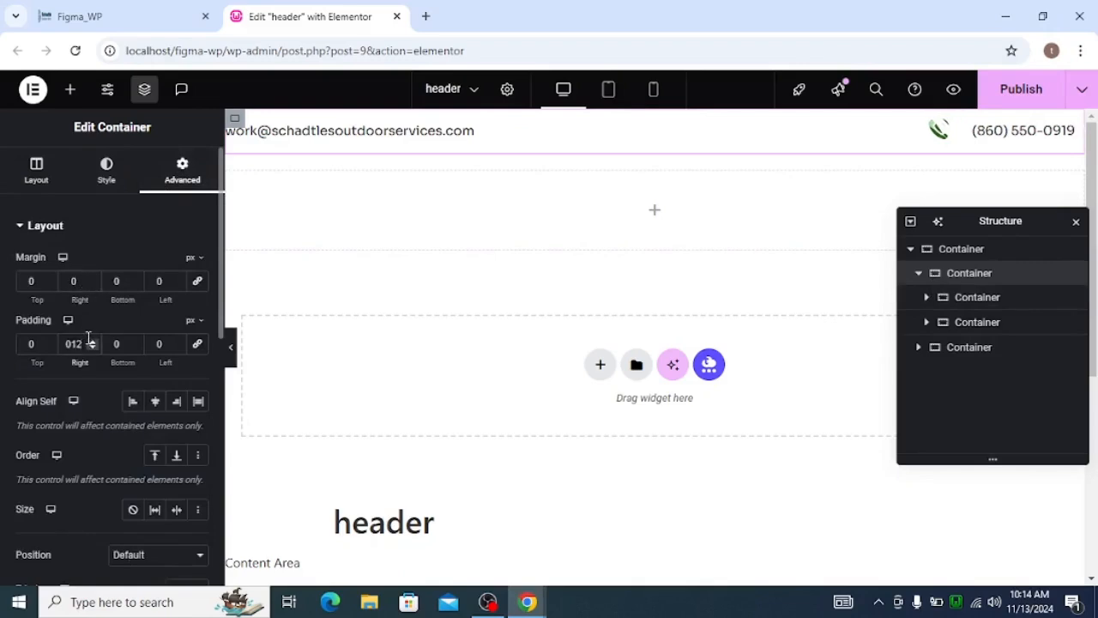
text(8)
click(163, 344)
text(128)
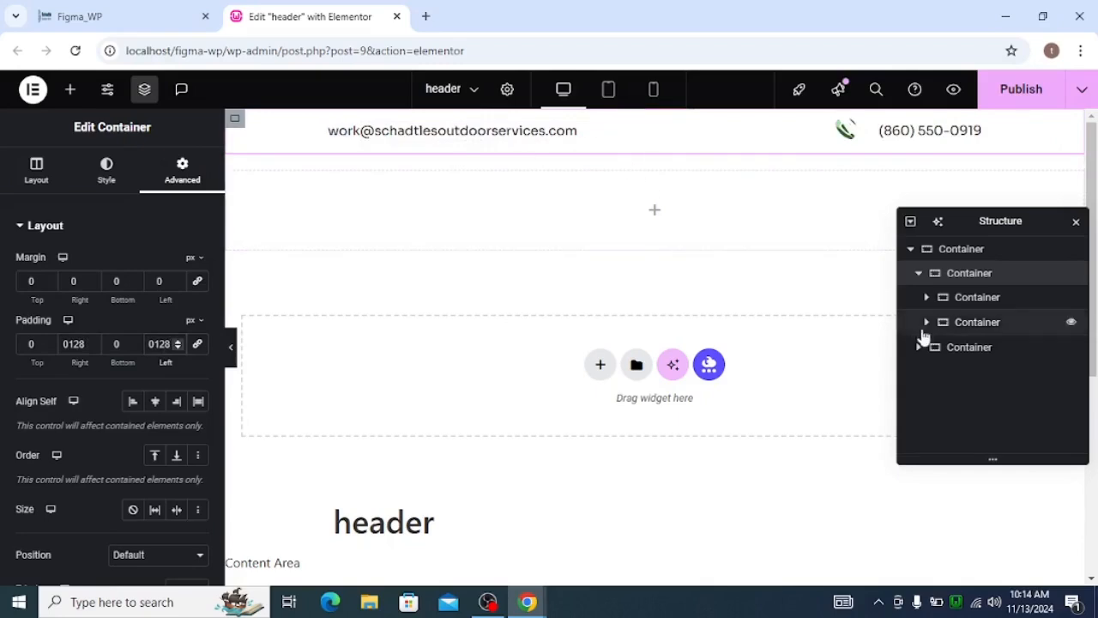
Give the upper row container a classic background in the global color brand_main.
click(108, 172)
click(134, 299)
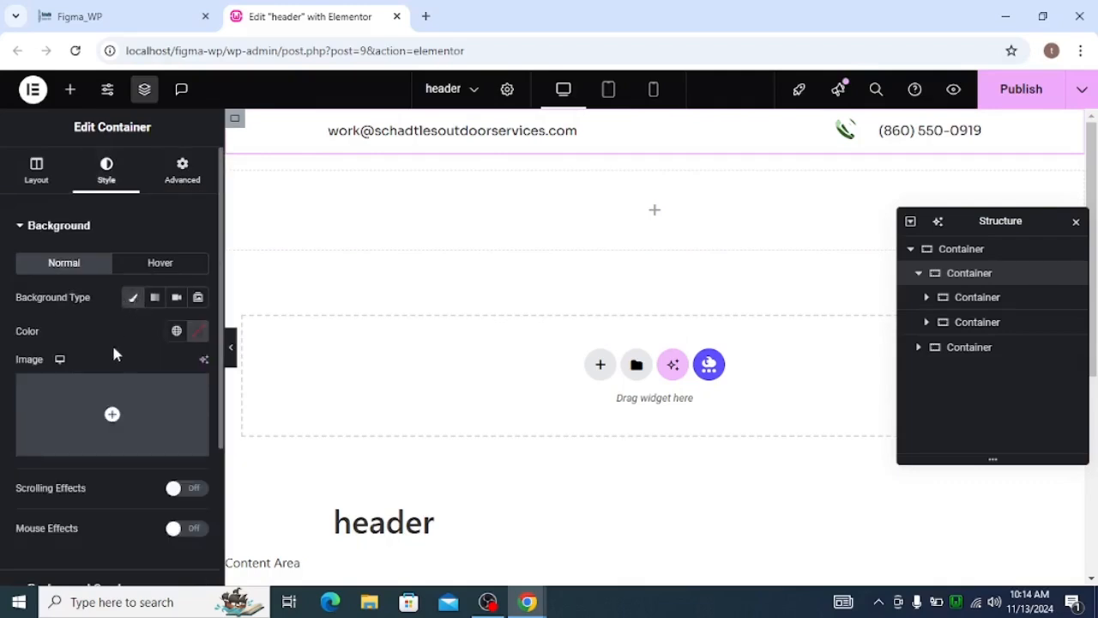
click(175, 334)
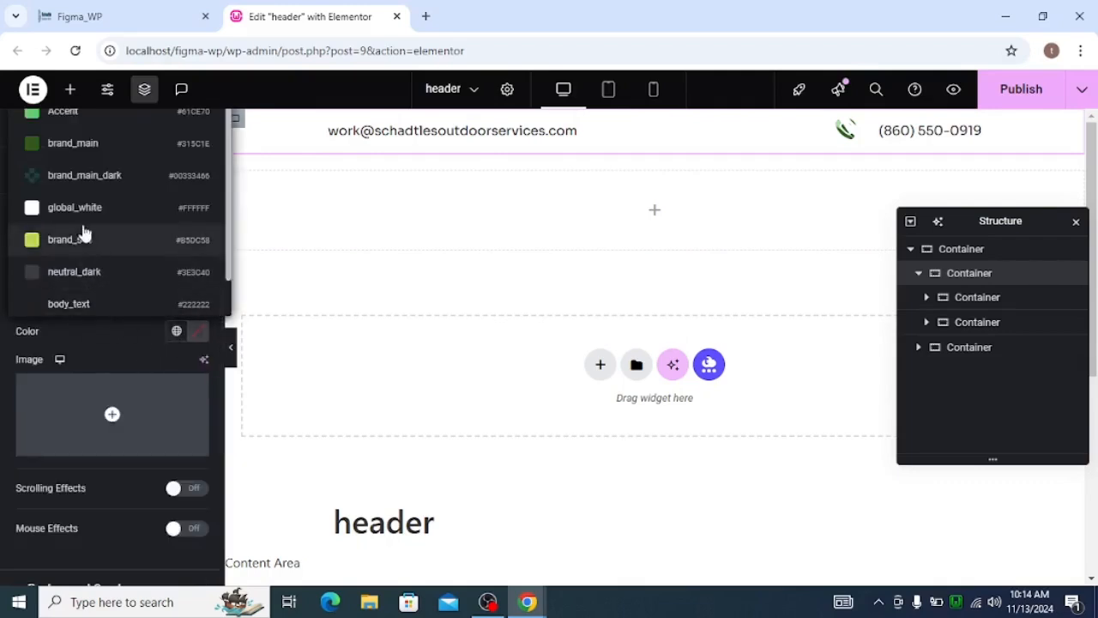
click(120, 151)
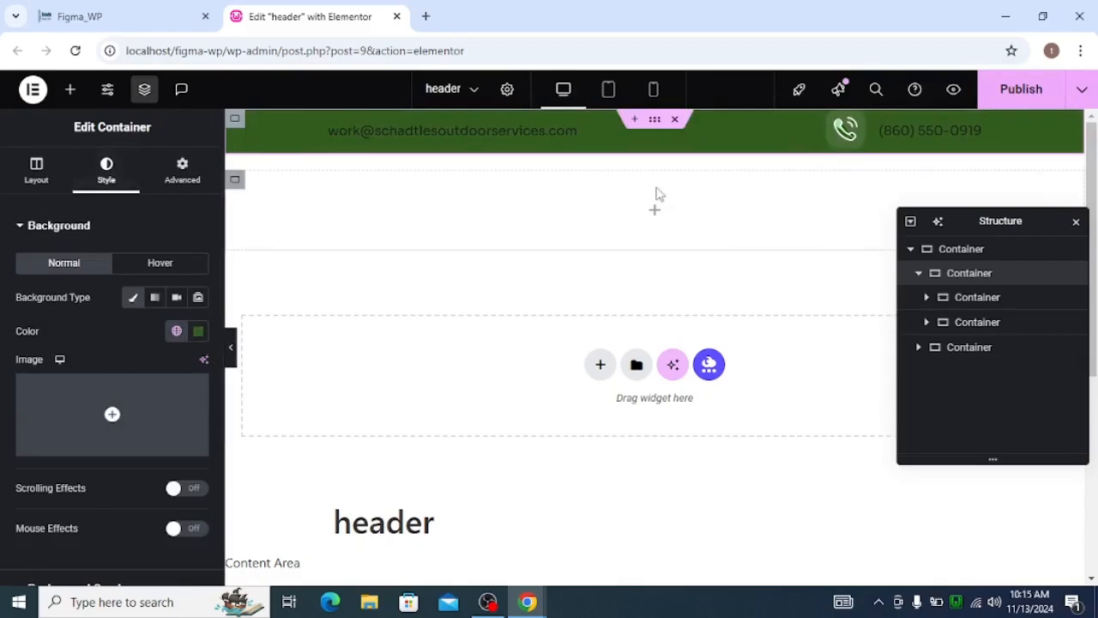
Set the text color of the contact e-mail's Text Editor to the global color global_white.
click(549, 133)
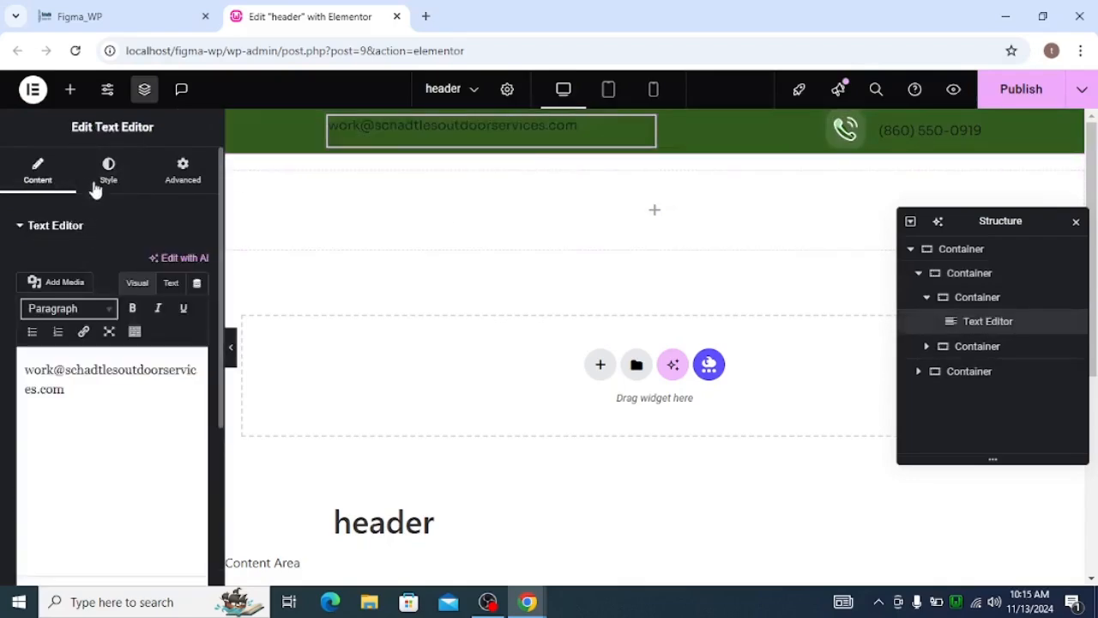
click(110, 176)
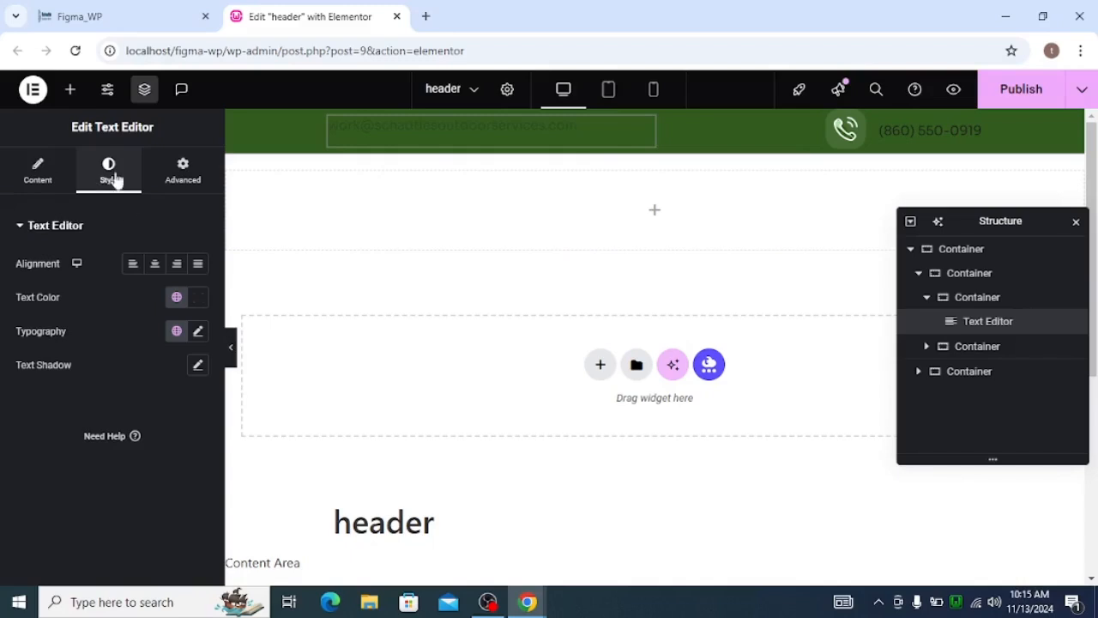
click(178, 300)
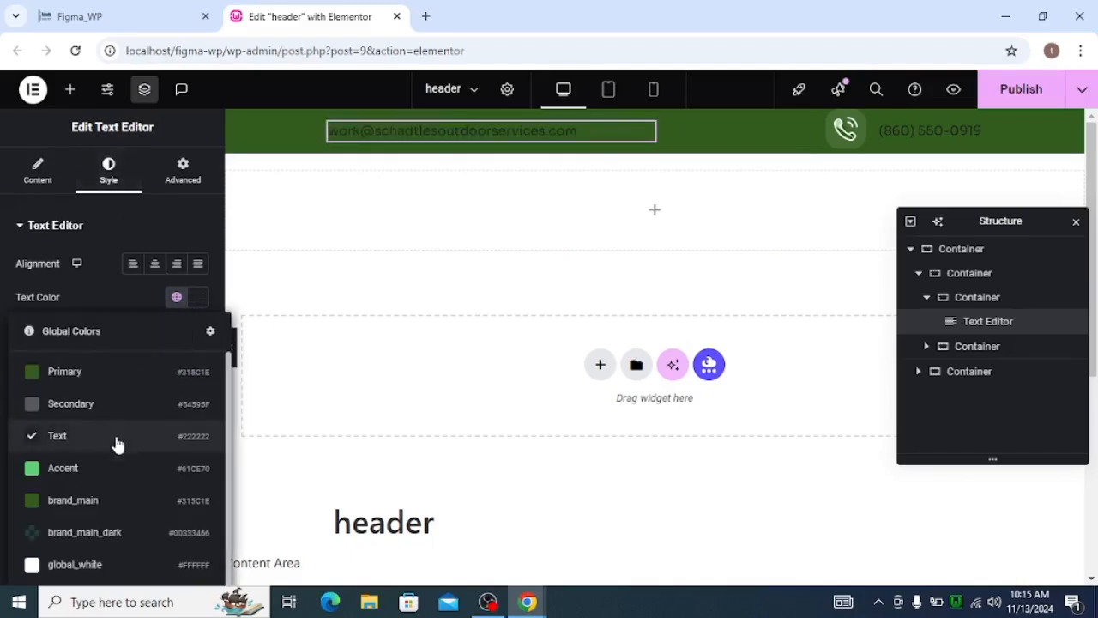
scroll(114, 463, down, 1)
click(102, 522)
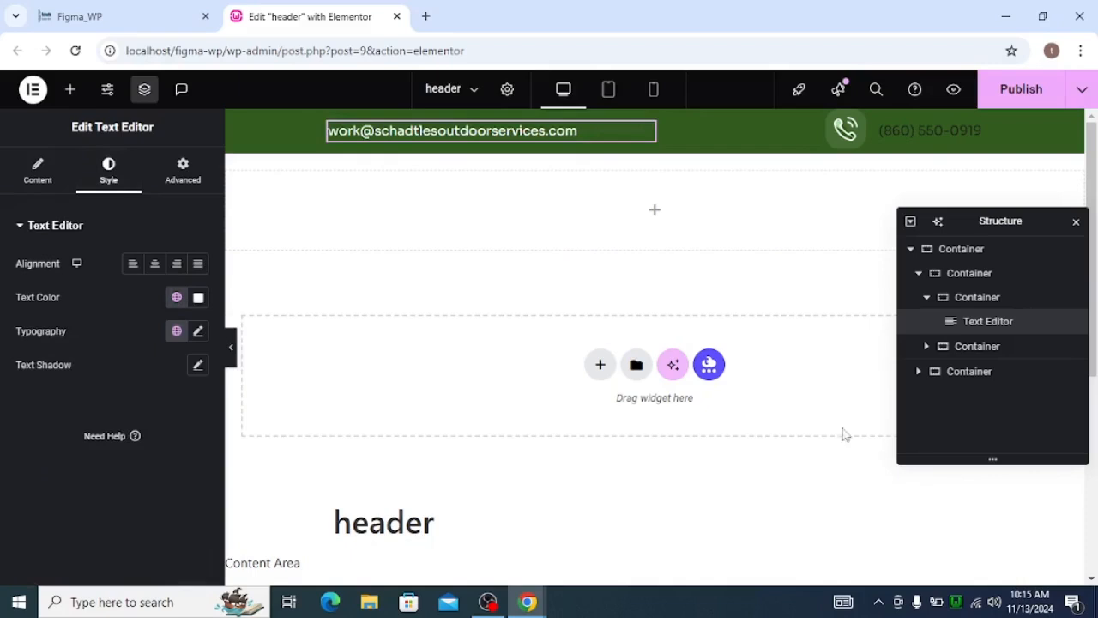
Set the text color of the phone number's Text Editor to the global color global_white.
click(930, 129)
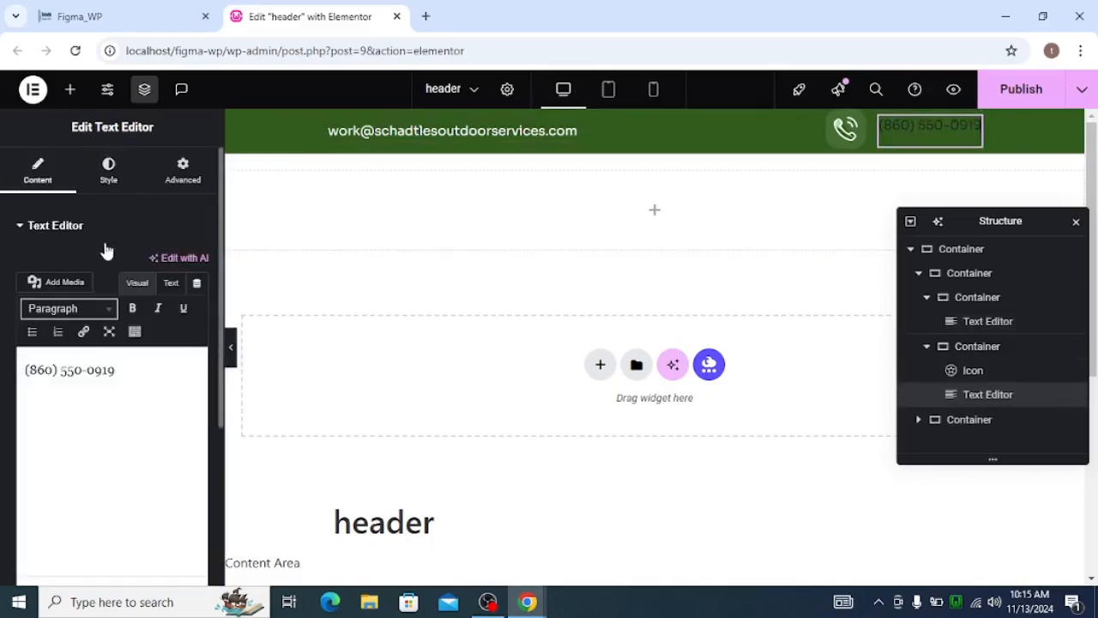
click(111, 187)
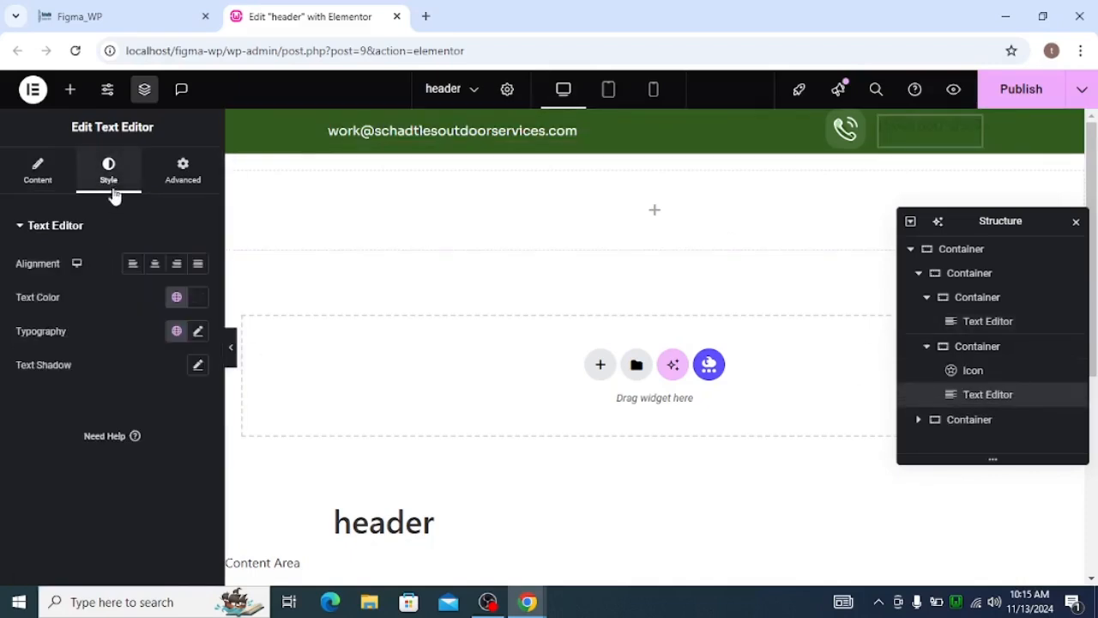
click(177, 297)
scroll(103, 519, down, 1)
click(101, 523)
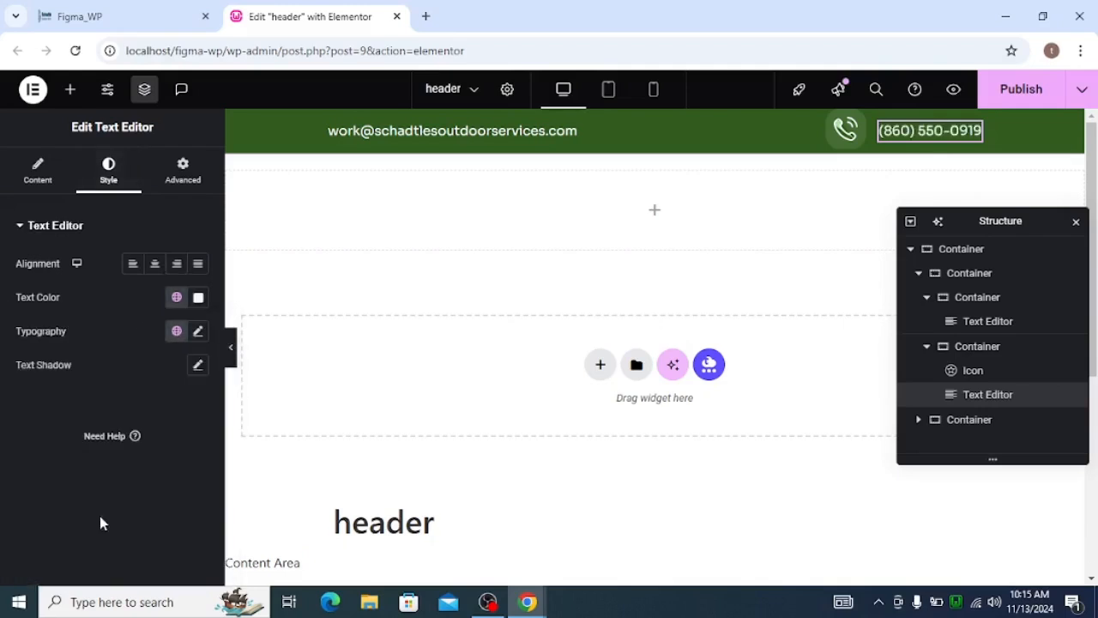
Set the phone icon's size to 24 px, publish the header and preview it without the editing panel.
click(845, 128)
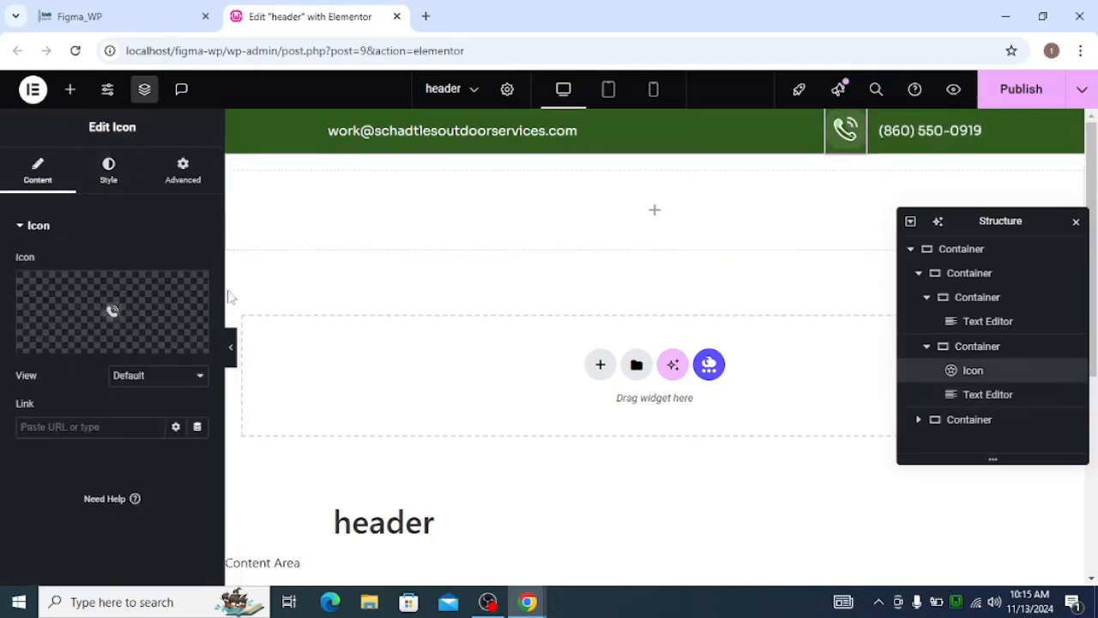
click(108, 174)
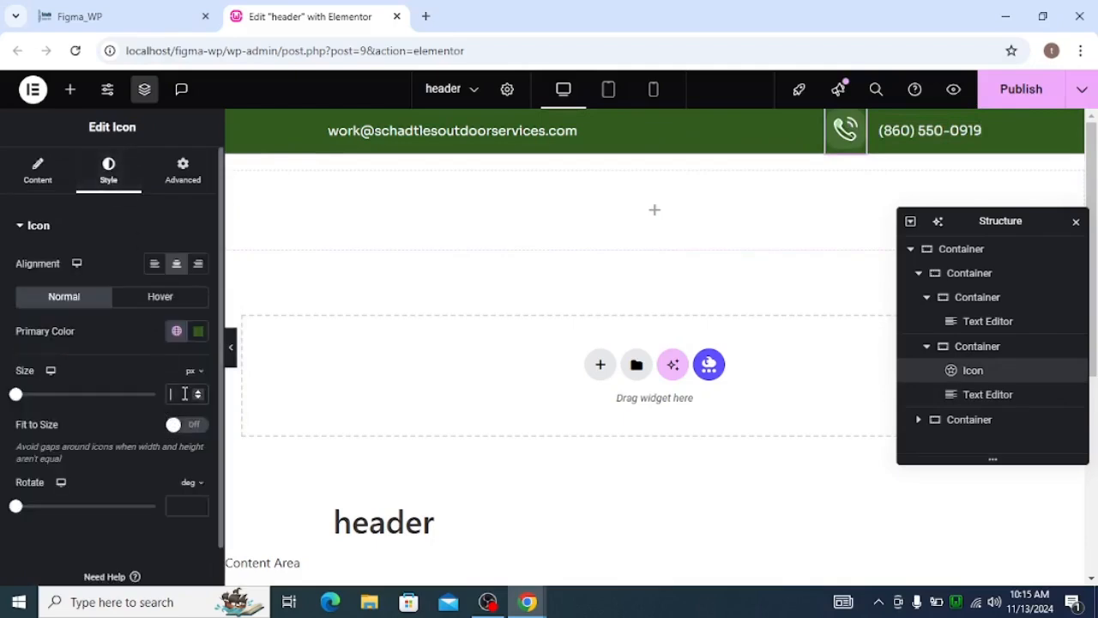
text(24)
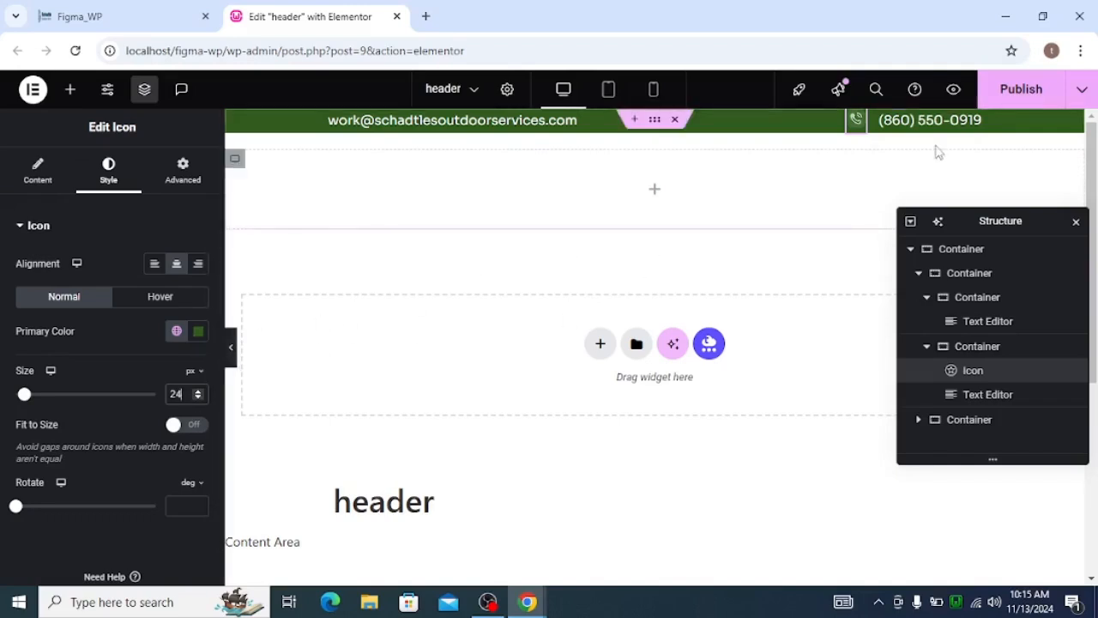
click(1021, 88)
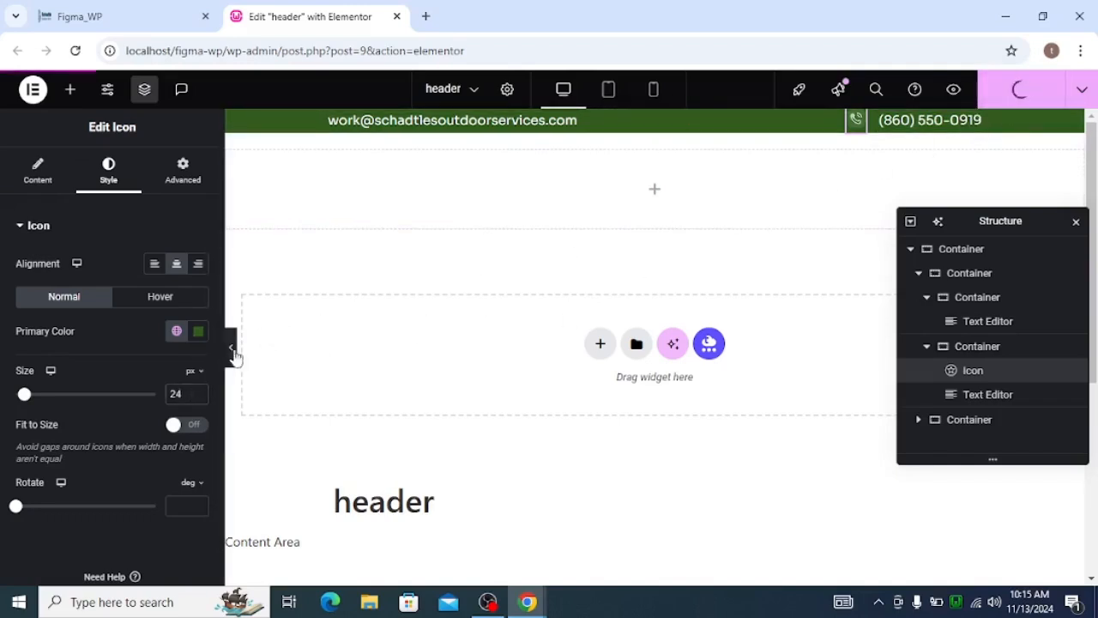
click(233, 353)
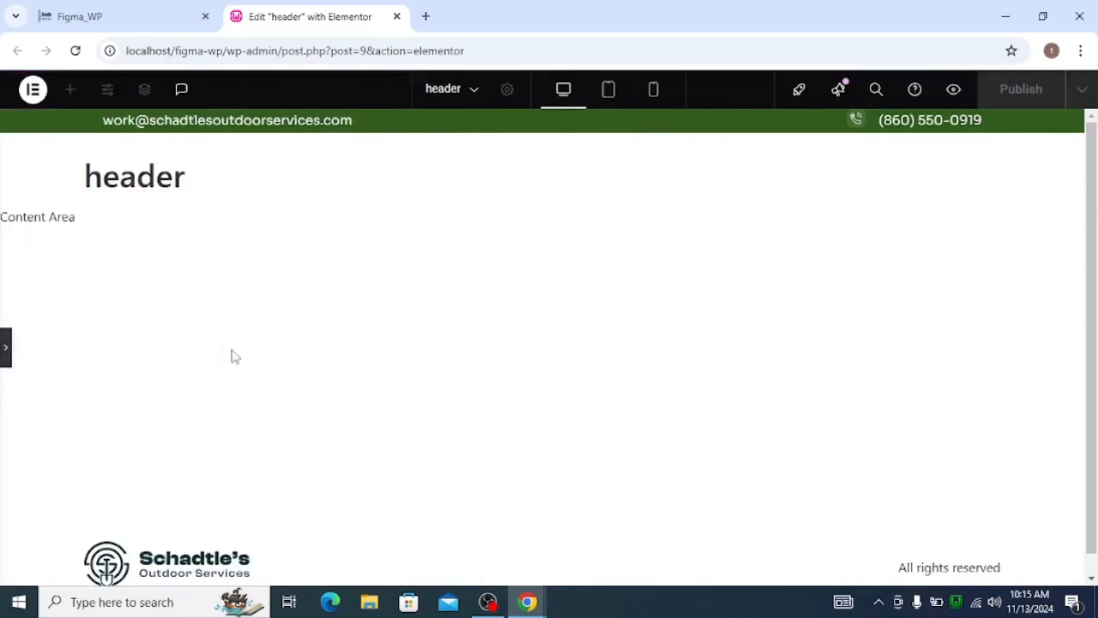
click(6, 347)
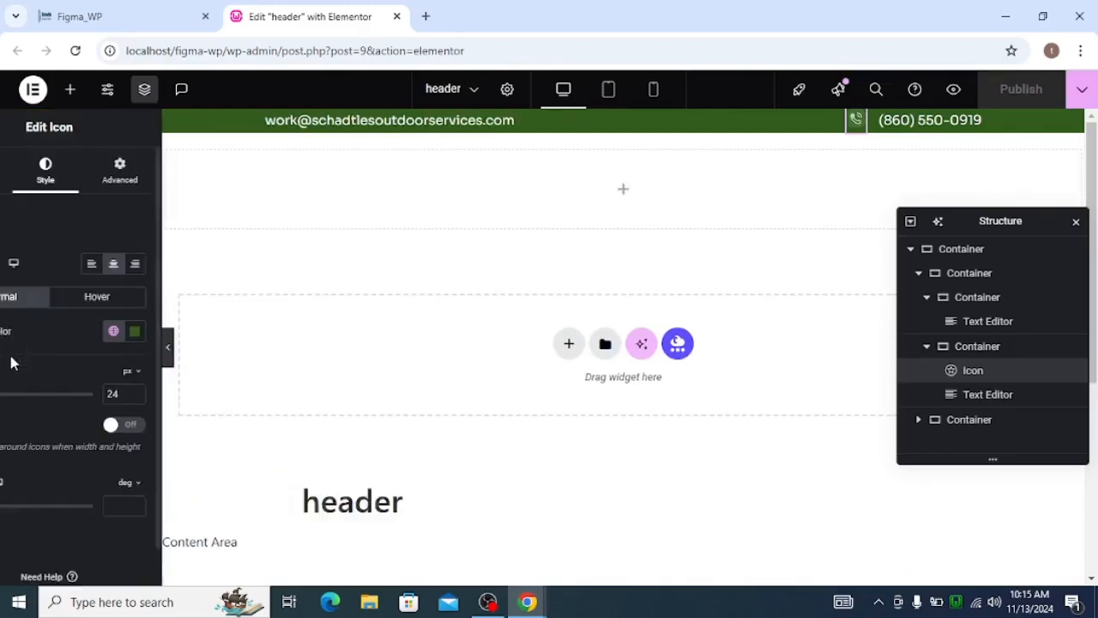
Set the upper row container's minimum height to 40 px, publish the header and preview it without the editing panel.
click(917, 275)
click(952, 275)
click(26, 167)
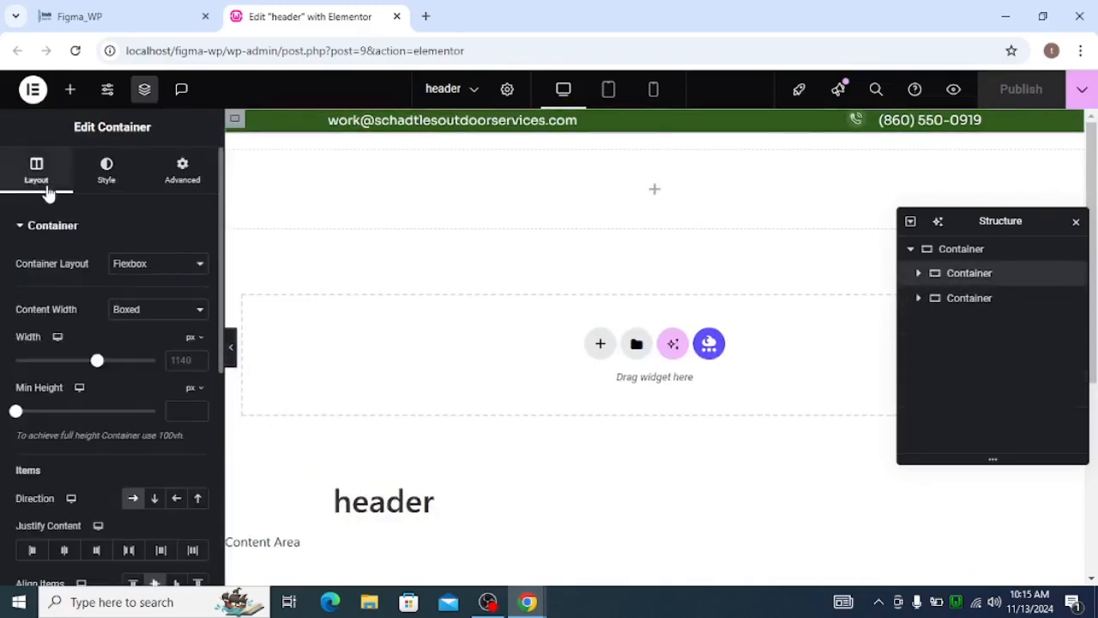
click(174, 403)
text(40)
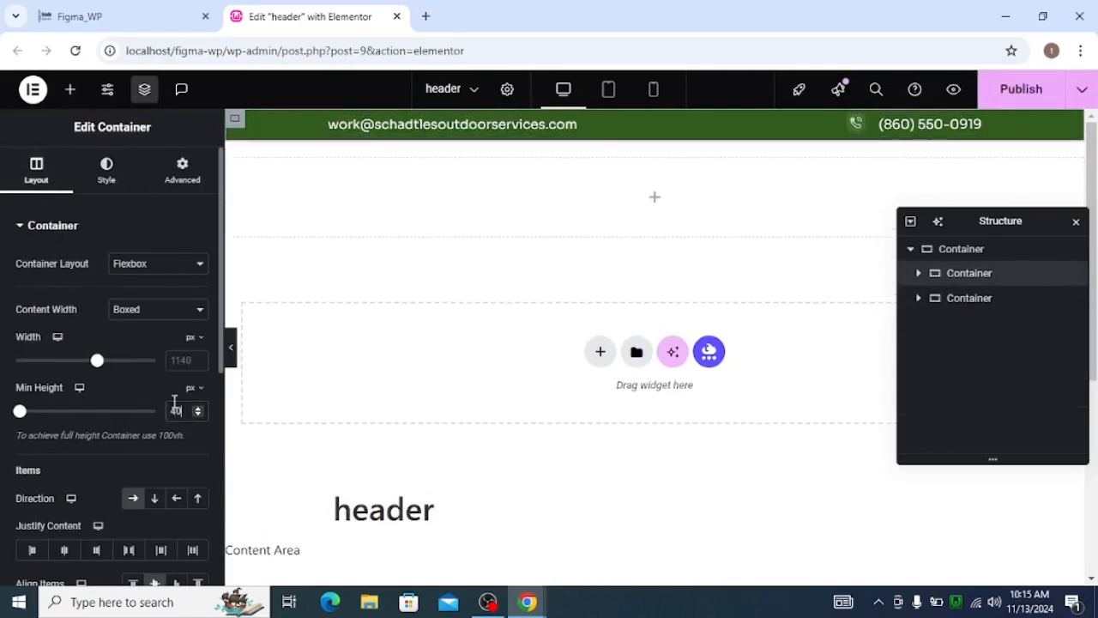
click(1046, 96)
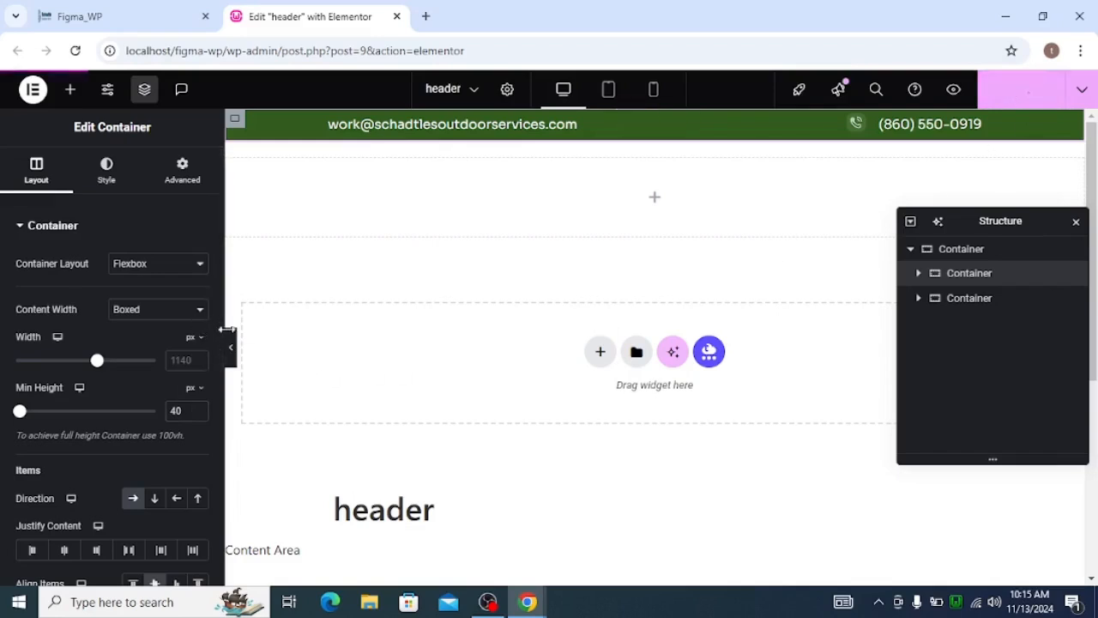
click(232, 342)
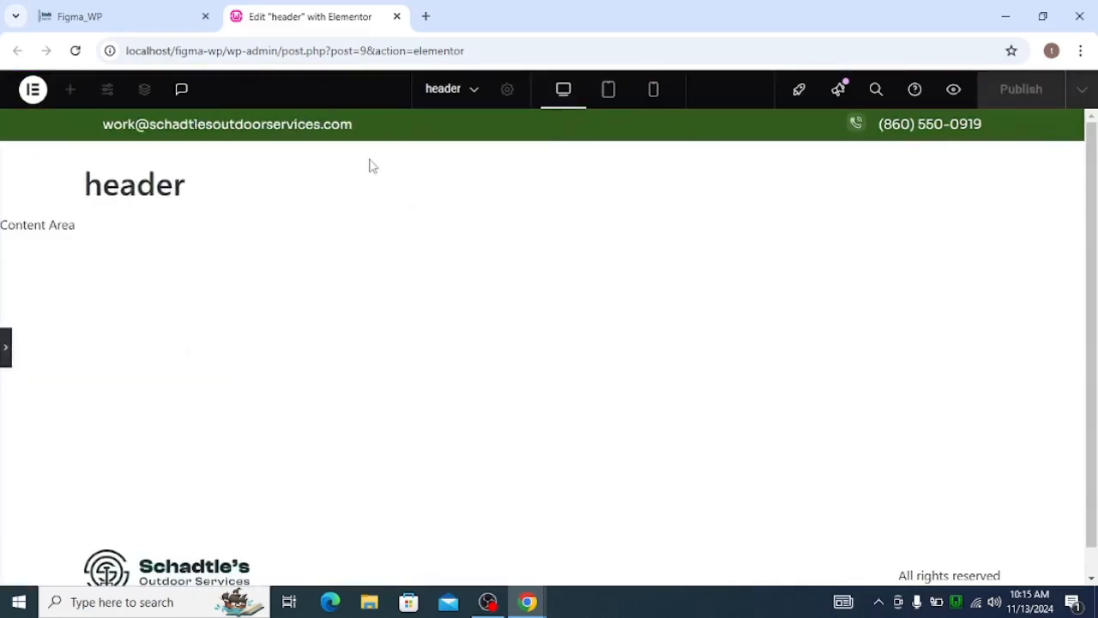
click(6, 344)
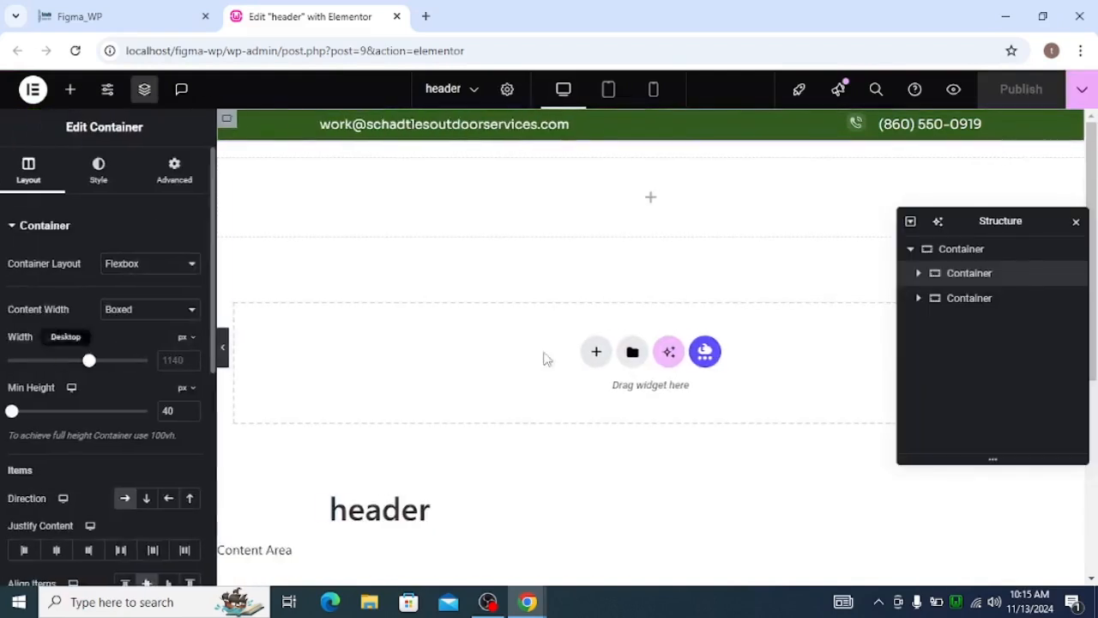
In the tablet view, unlink the upper row container's padding and set its right and left values to 40 px each.
click(608, 90)
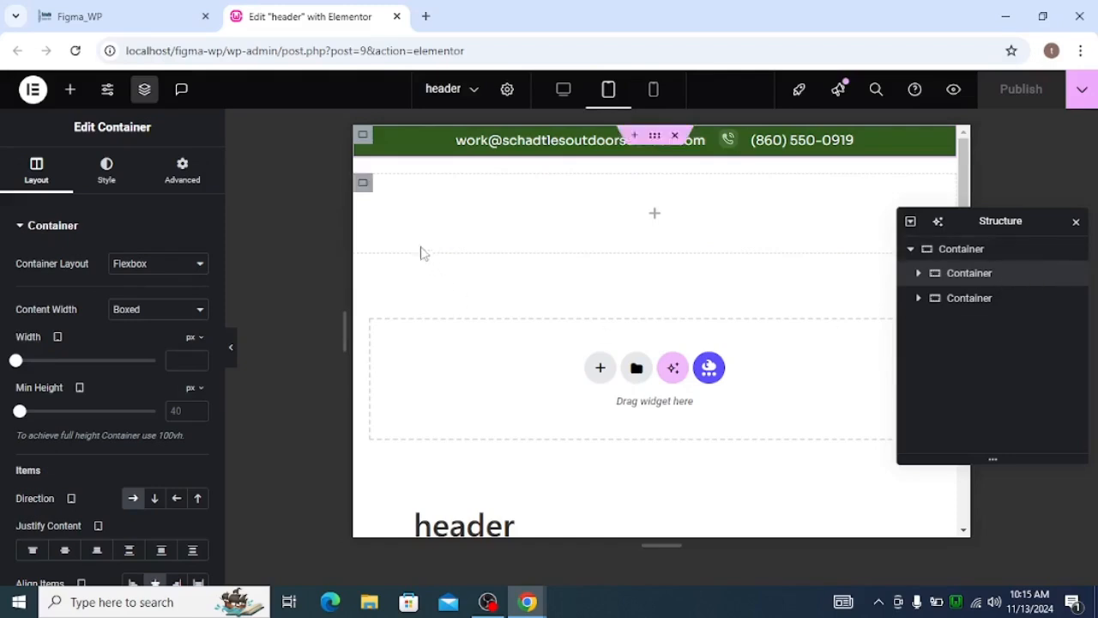
click(175, 189)
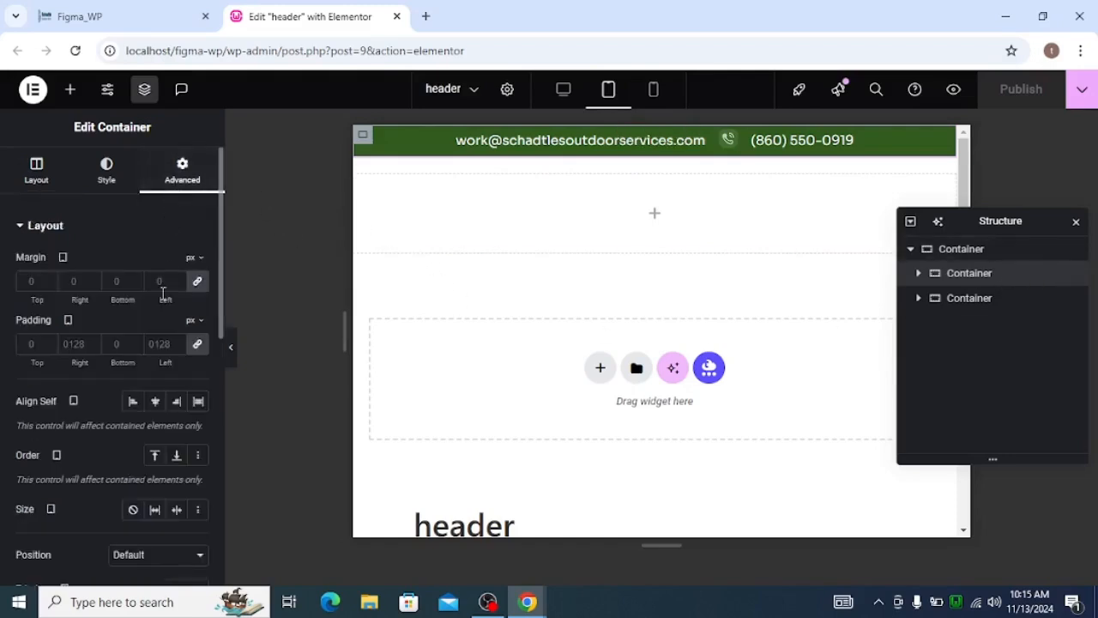
click(197, 343)
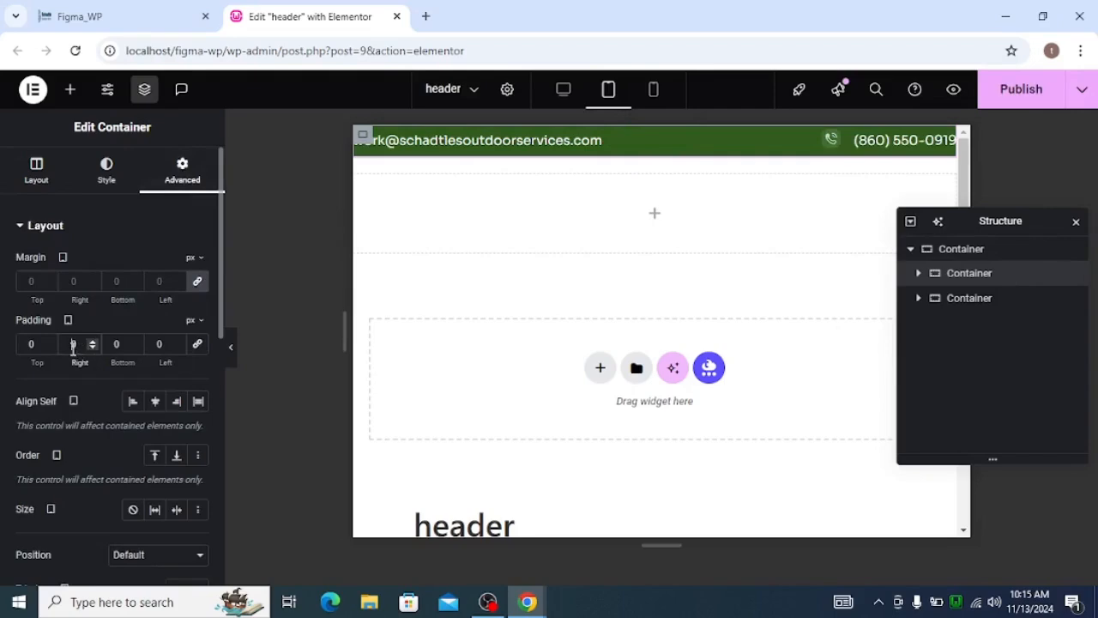
text(4)
text(40)
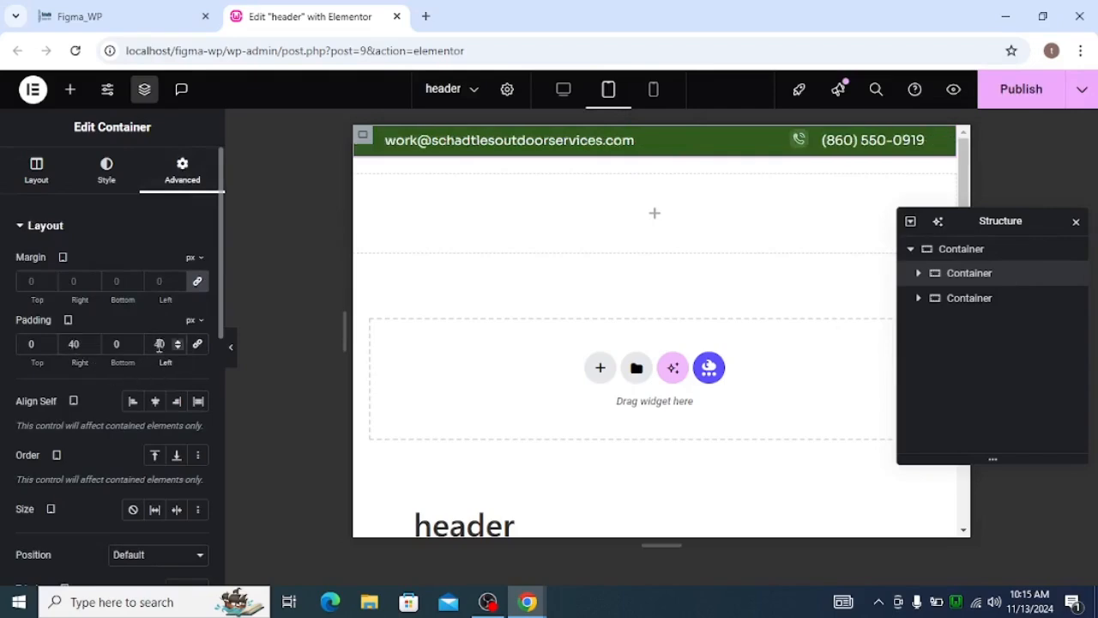
In the mobile view, justify the content of the phone icon and number container to the start.
click(652, 94)
click(652, 93)
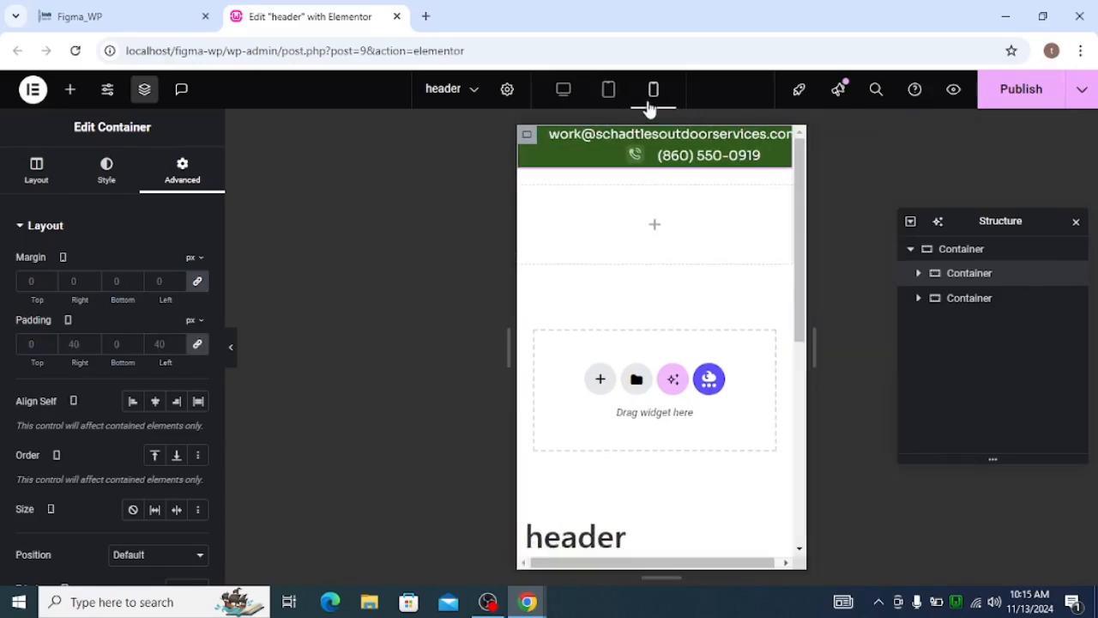
click(566, 166)
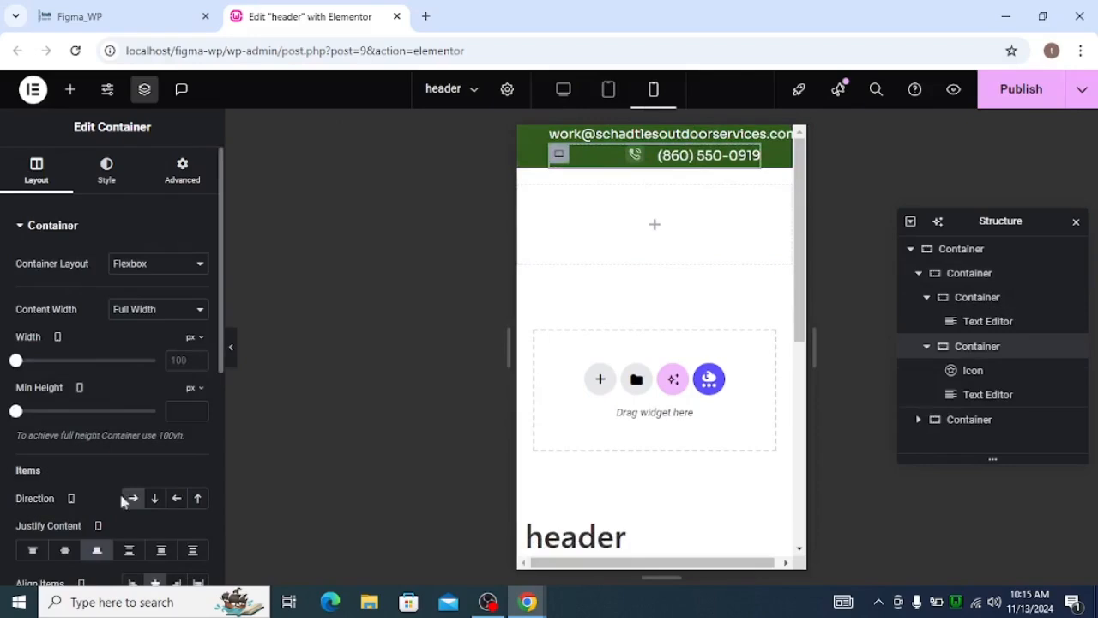
scroll(129, 489, down, 1)
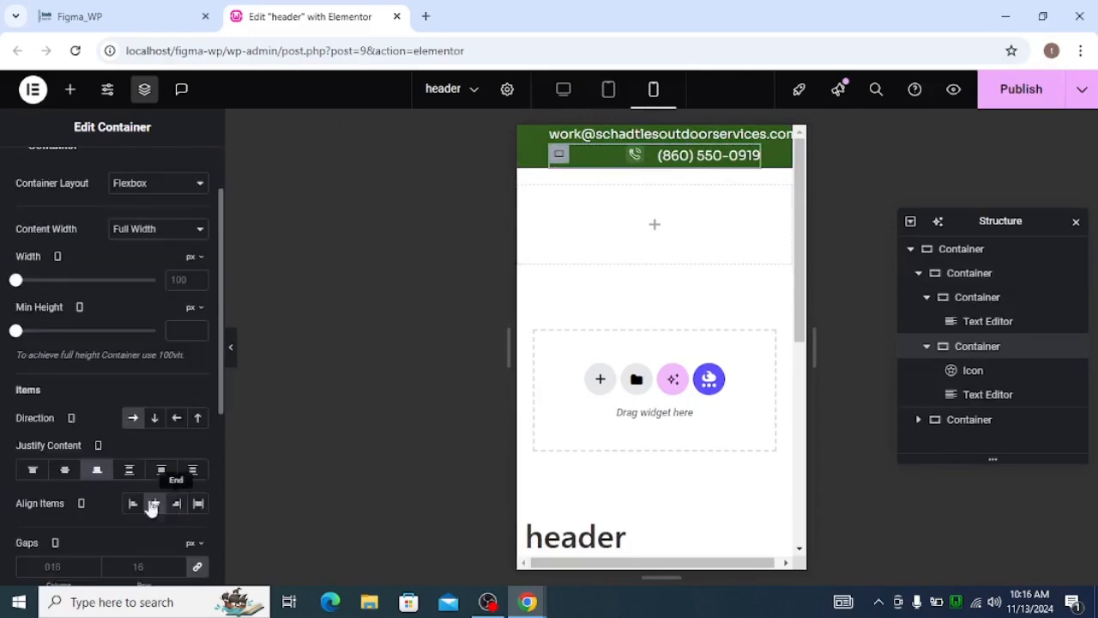
click(31, 472)
Set the phone container's mobile column and row gaps to 10 px.
scroll(53, 507, down, 1)
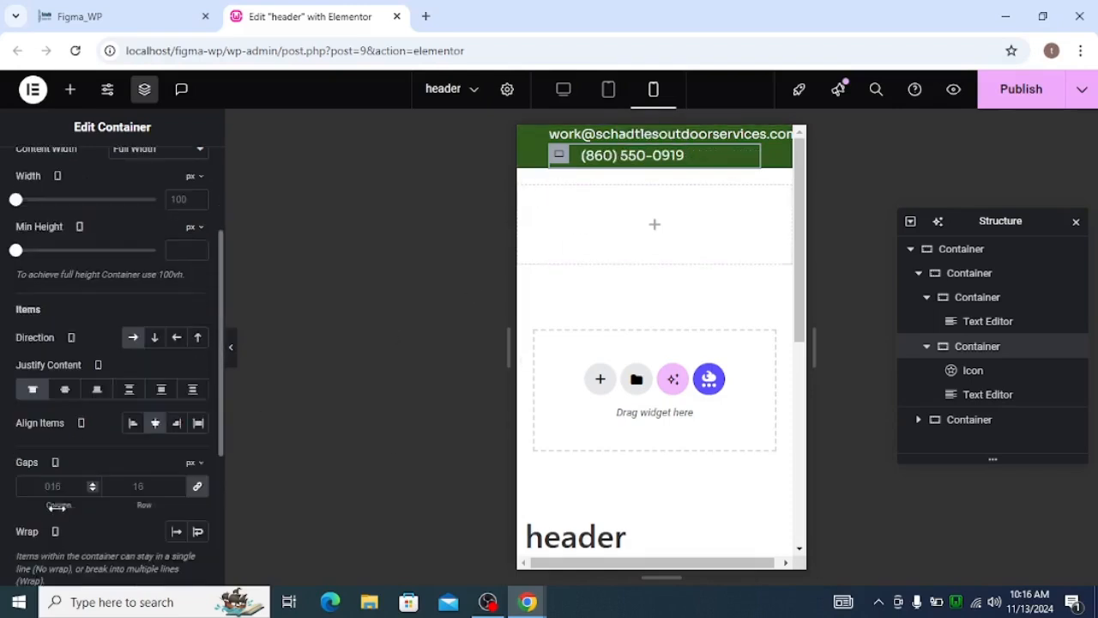
click(142, 486)
text(0)
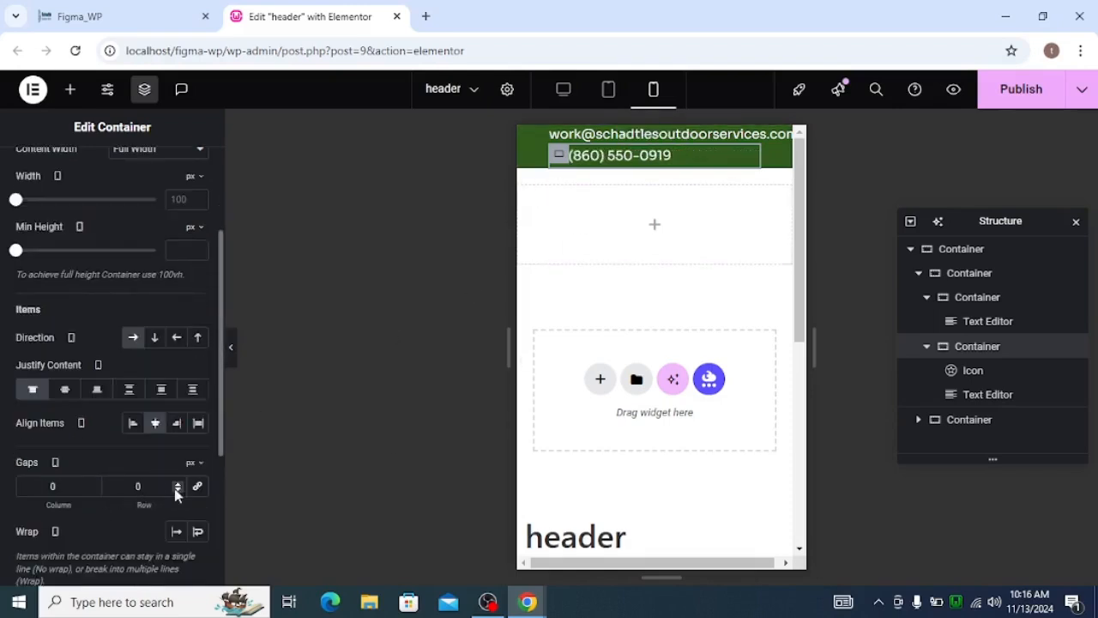
key(BackSpace)
text(10)
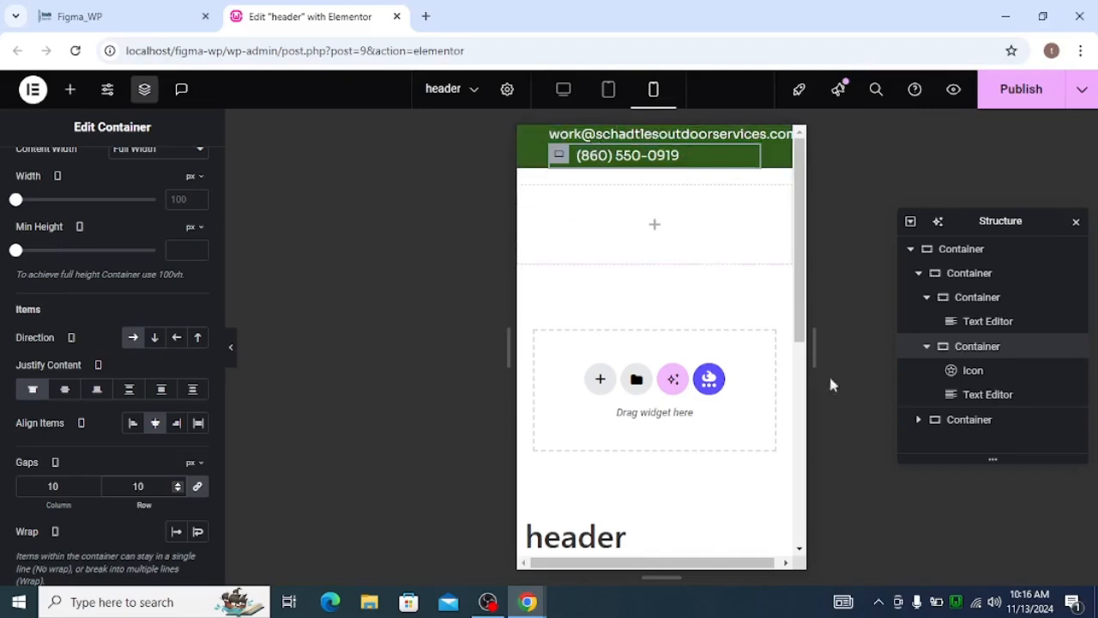
Collapse the nested containers in the structure and set the upper row container's mobile direction to column.
click(926, 298)
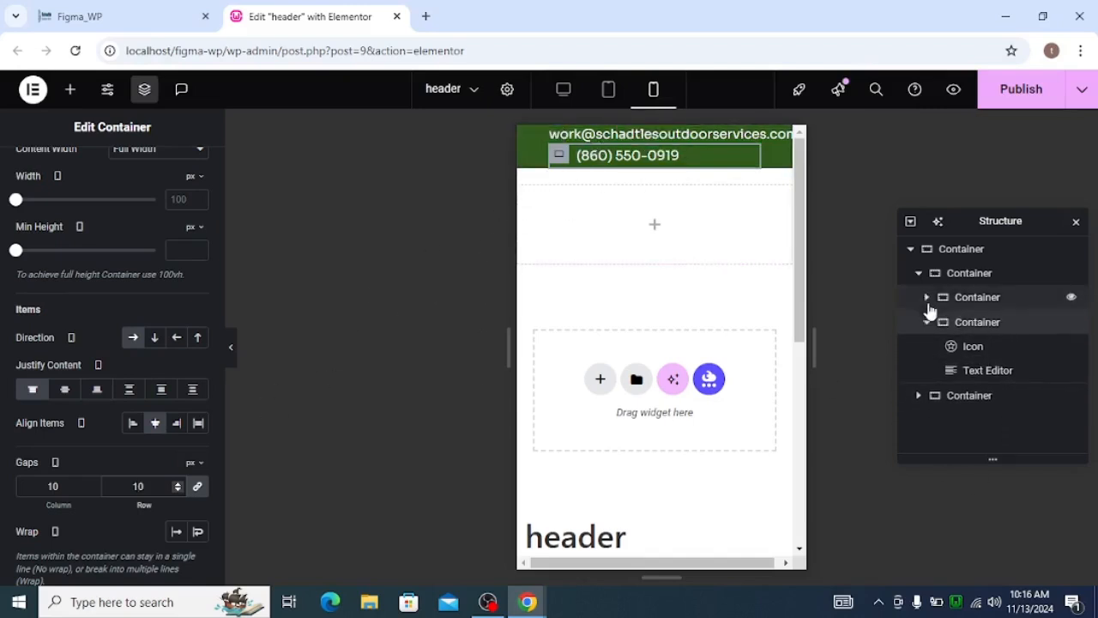
click(927, 323)
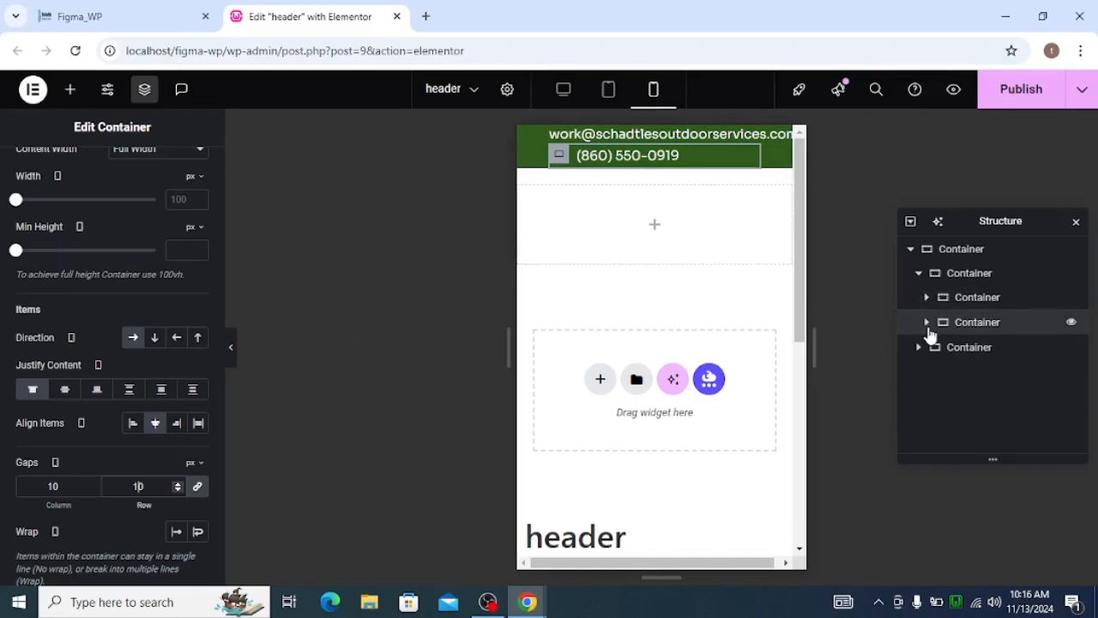
click(954, 273)
click(37, 171)
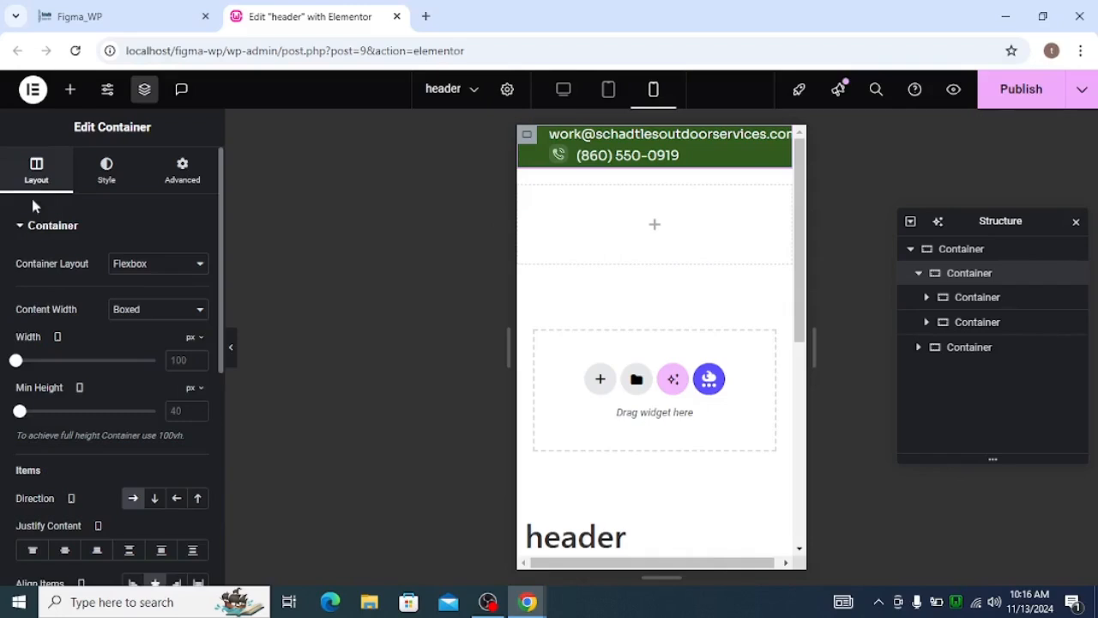
scroll(57, 364, down, 3)
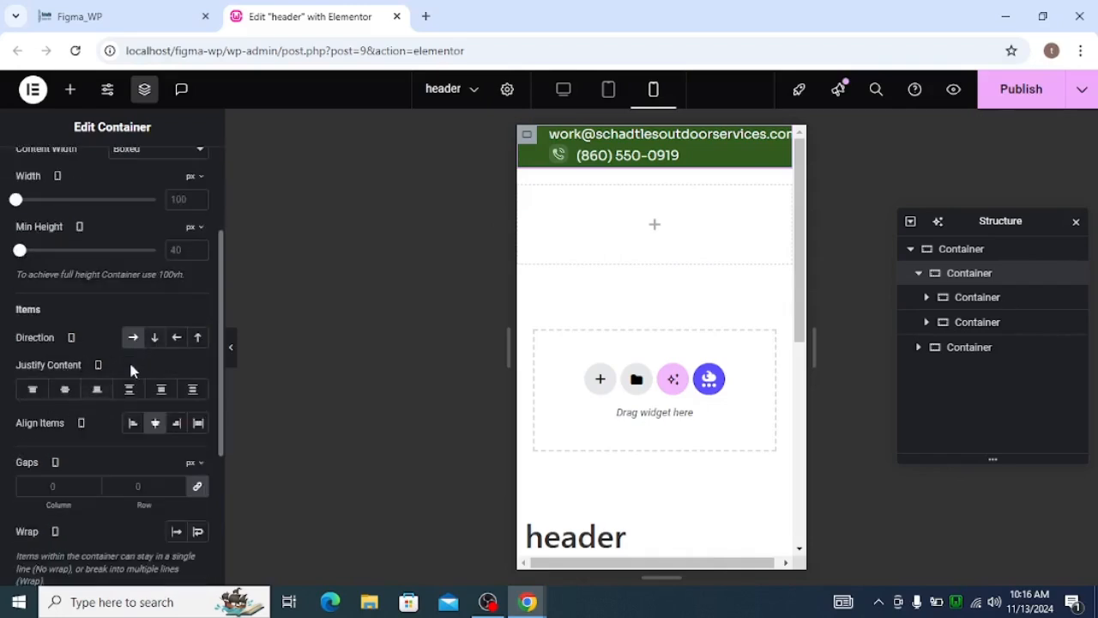
click(154, 340)
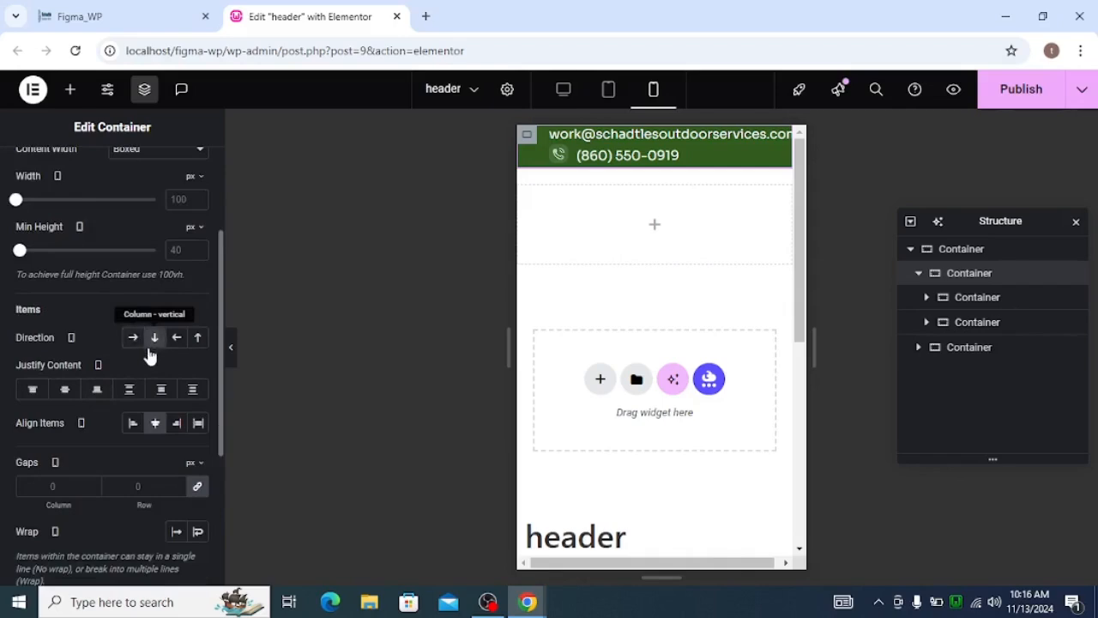
Set the upper row container's mobile column and row gaps to 10 px.
click(152, 493)
text(15)
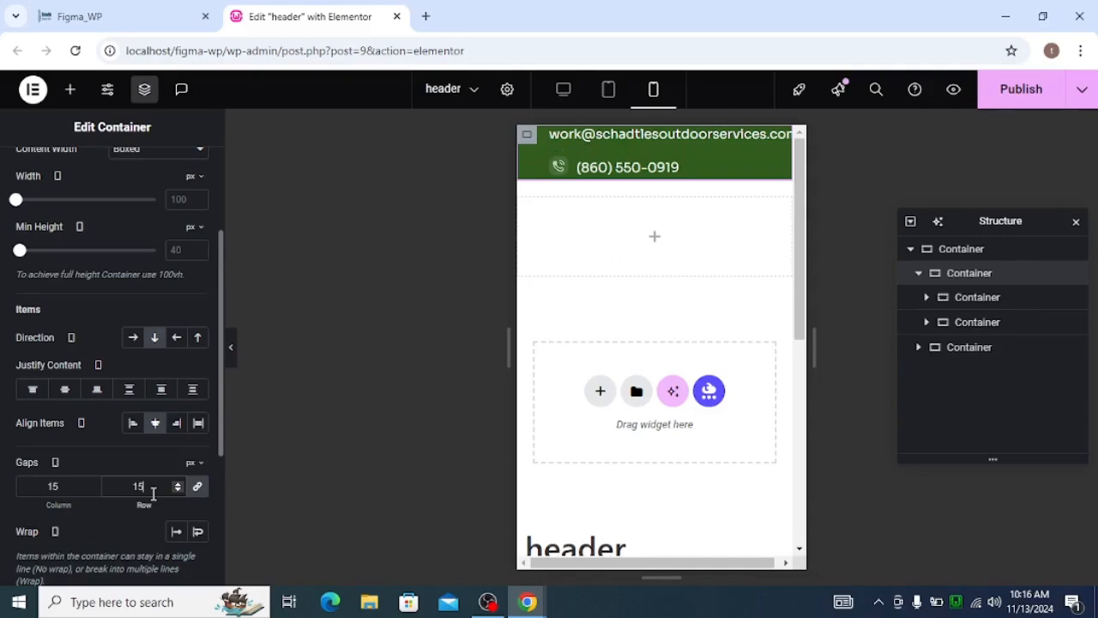
key(BackSpace)
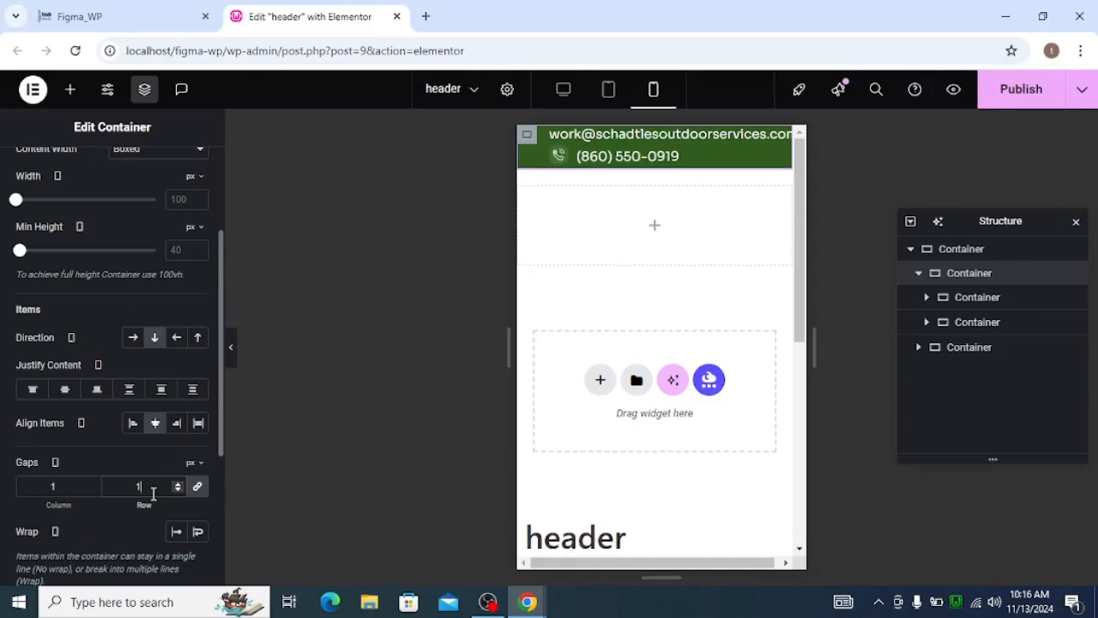
text(10)
key(BackSpace)
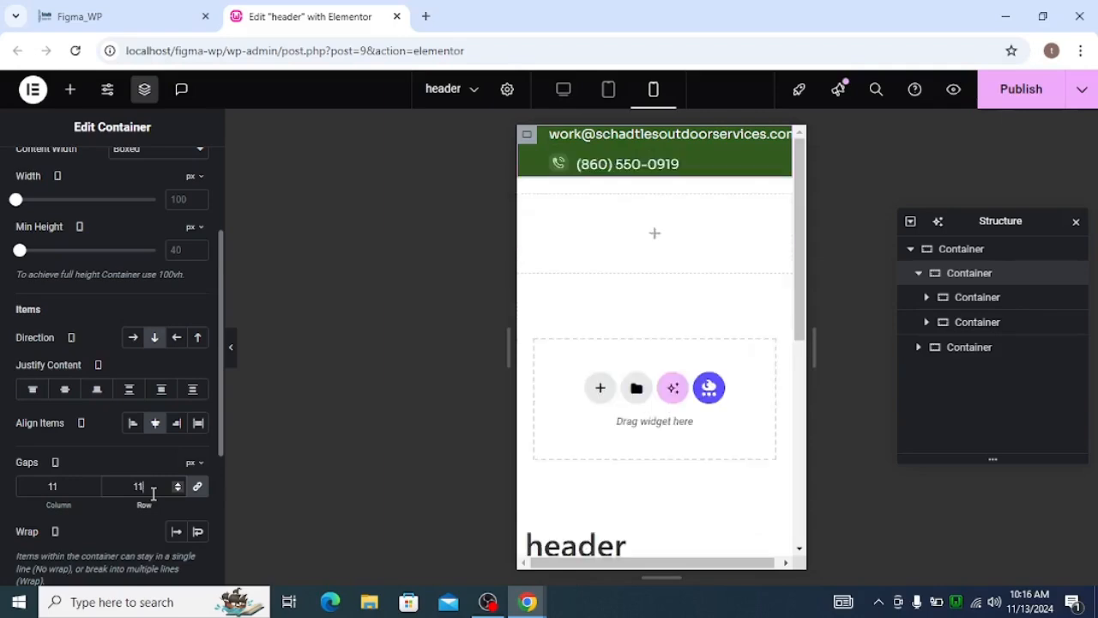
key(BackSpace)
text(0)
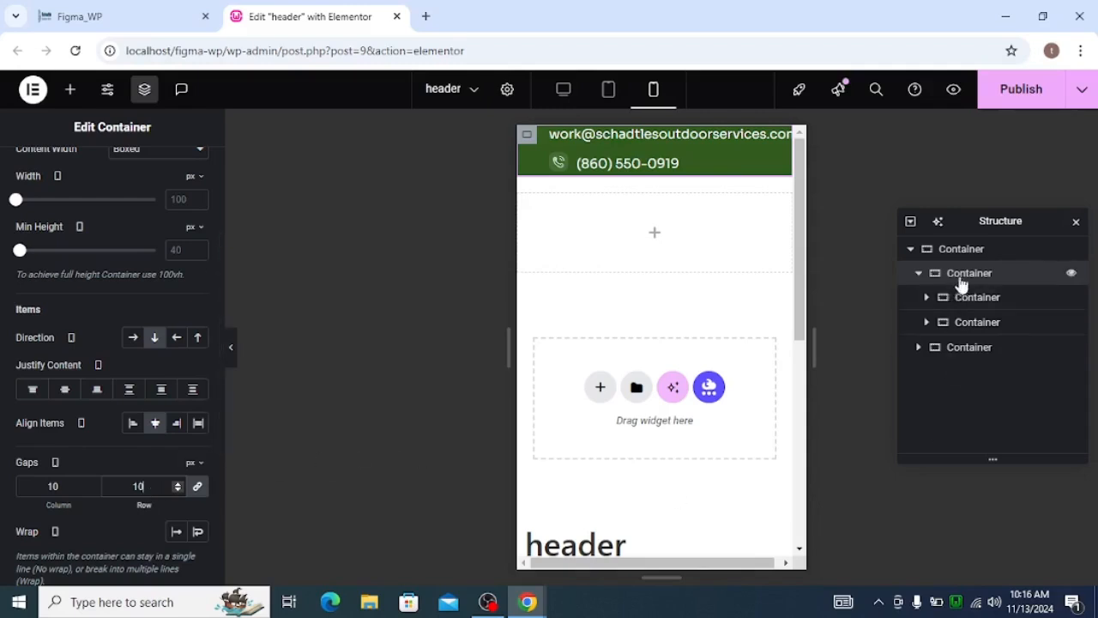
Set the upper row container's mobile padding to 10 px on all sides and publish the header.
scroll(103, 214, up, 3)
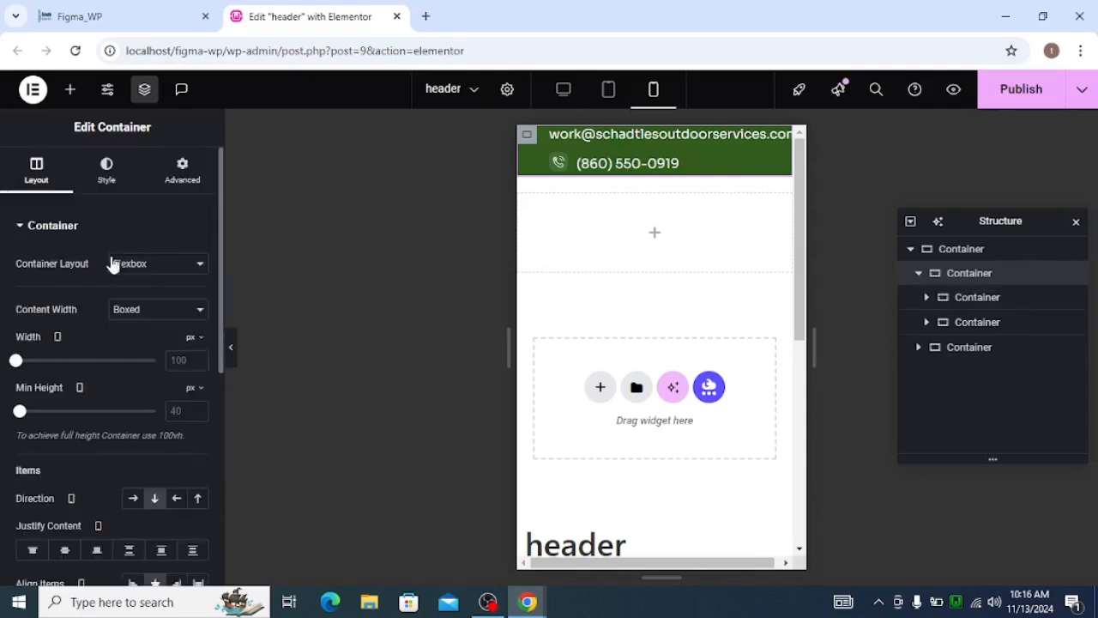
click(164, 181)
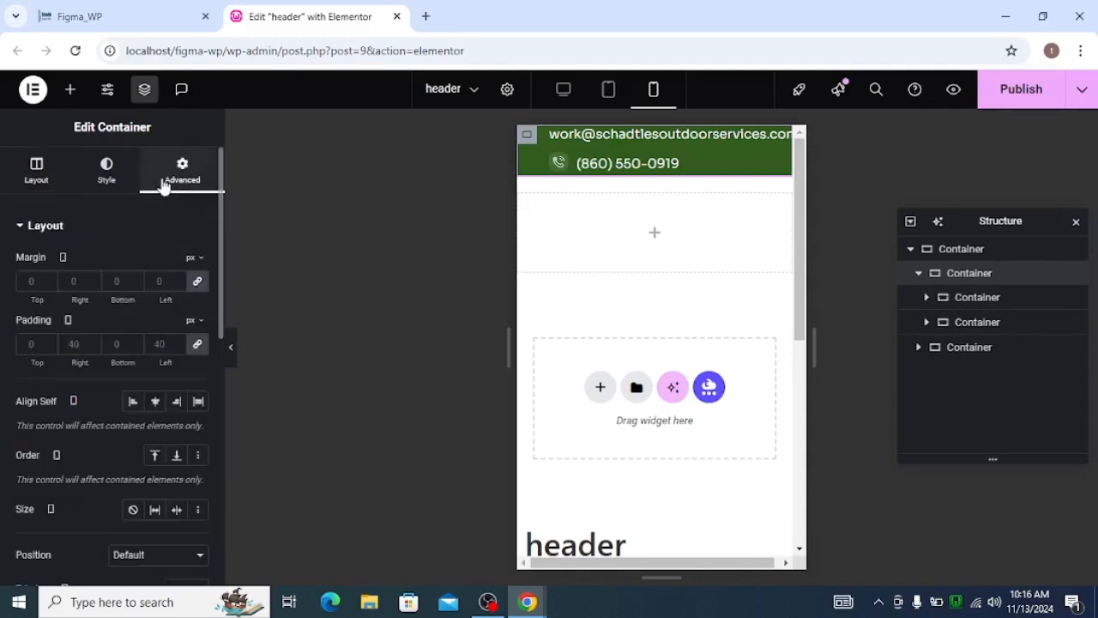
click(197, 344)
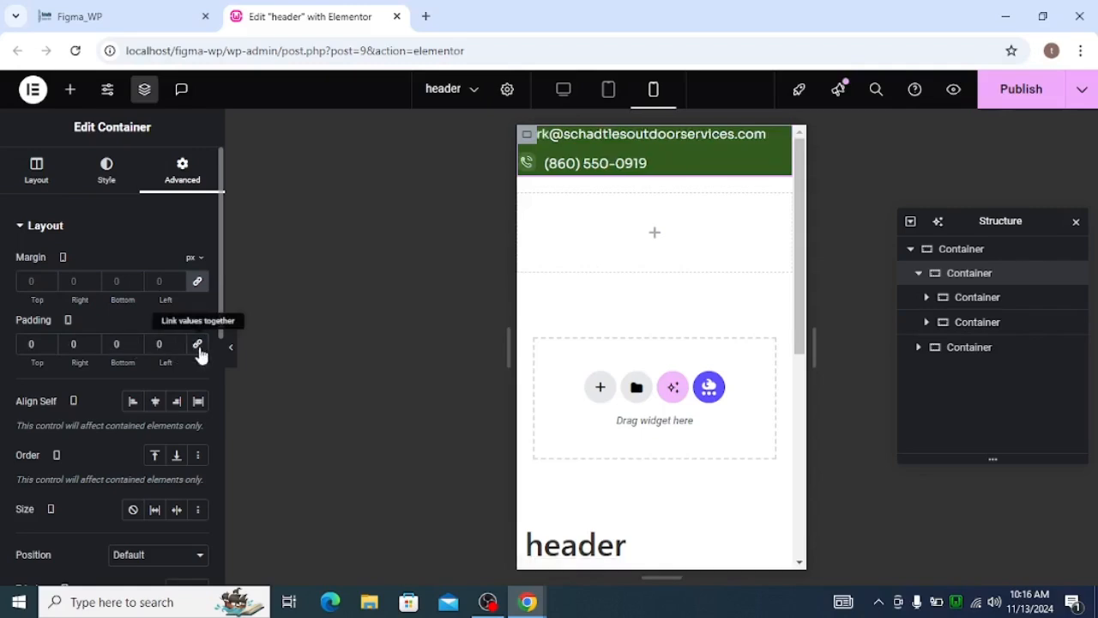
text(2)
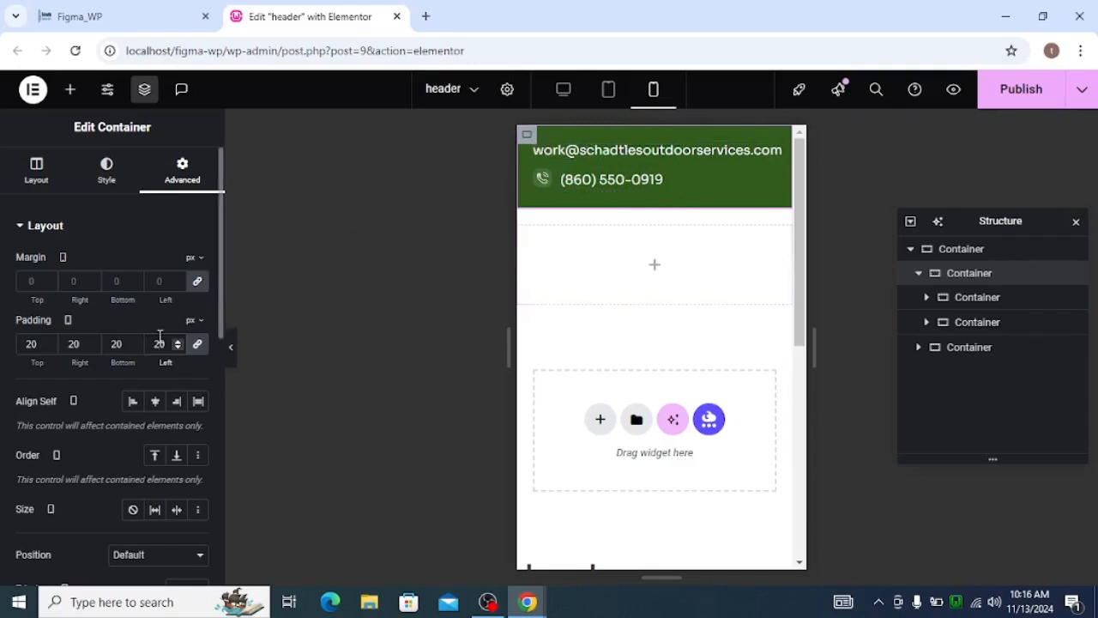
scroll(160, 336, down, 10)
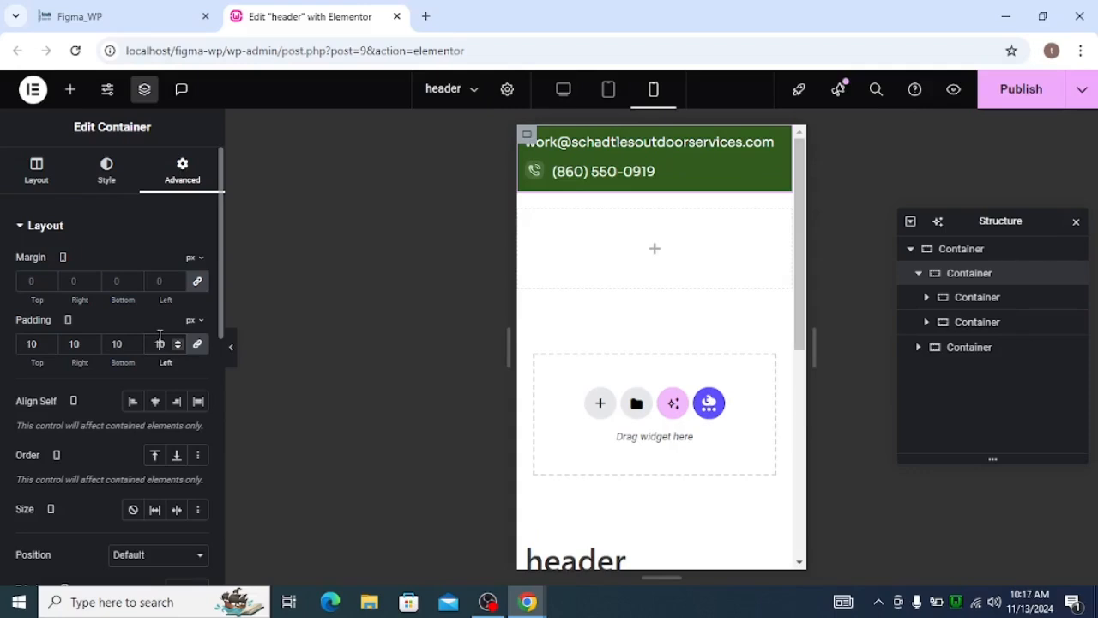
click(1008, 101)
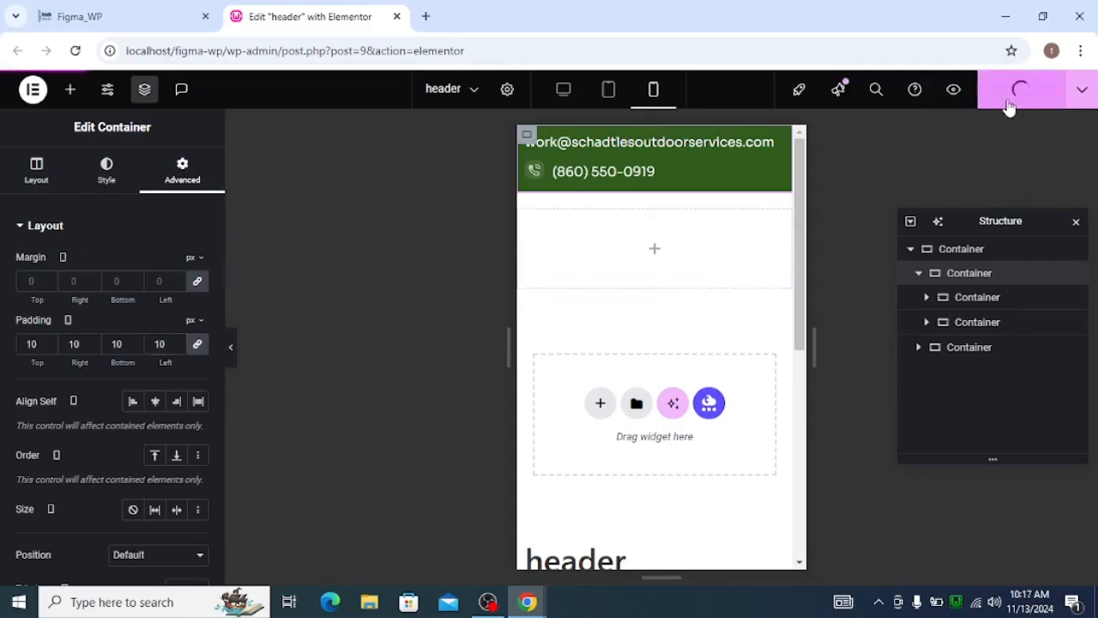
Examine the contact bar in the desktop, tablet and mobile previews without the editing controls.
click(572, 100)
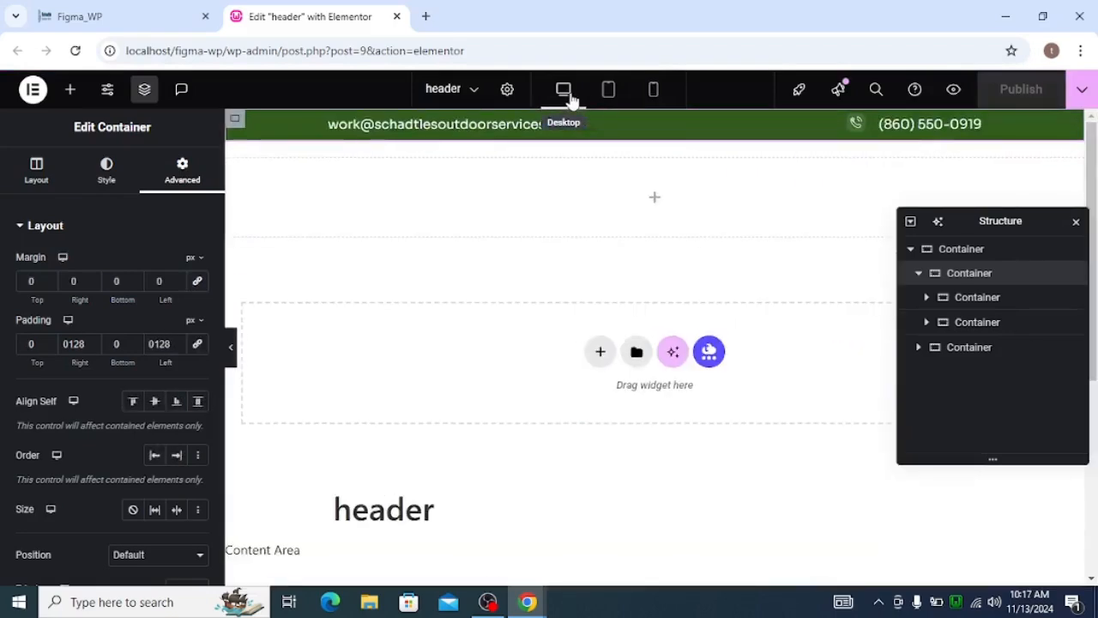
click(230, 352)
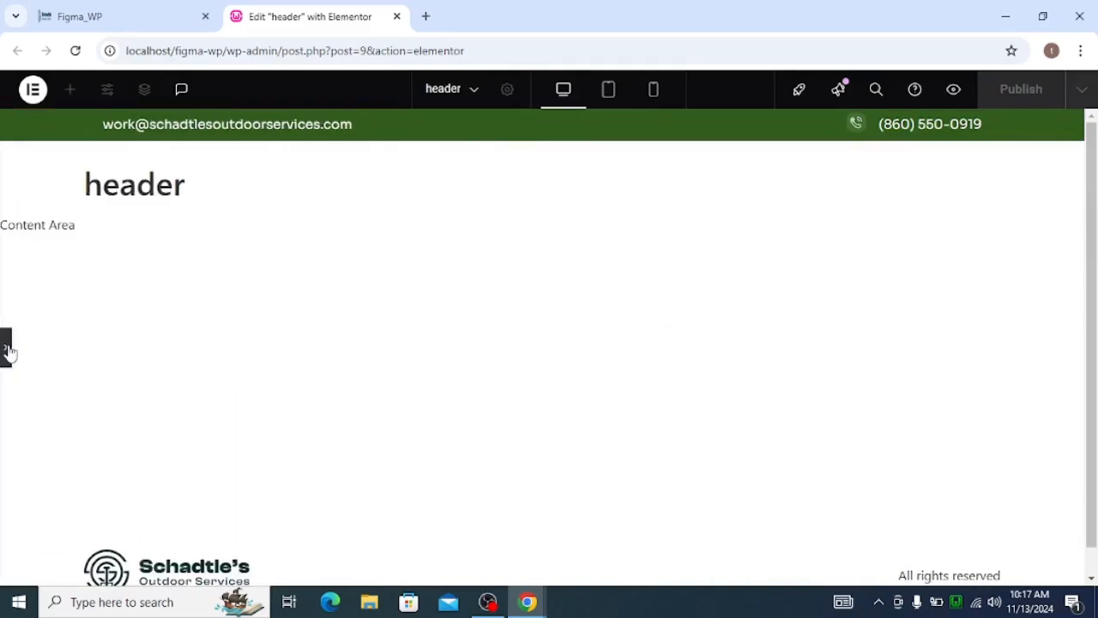
click(626, 104)
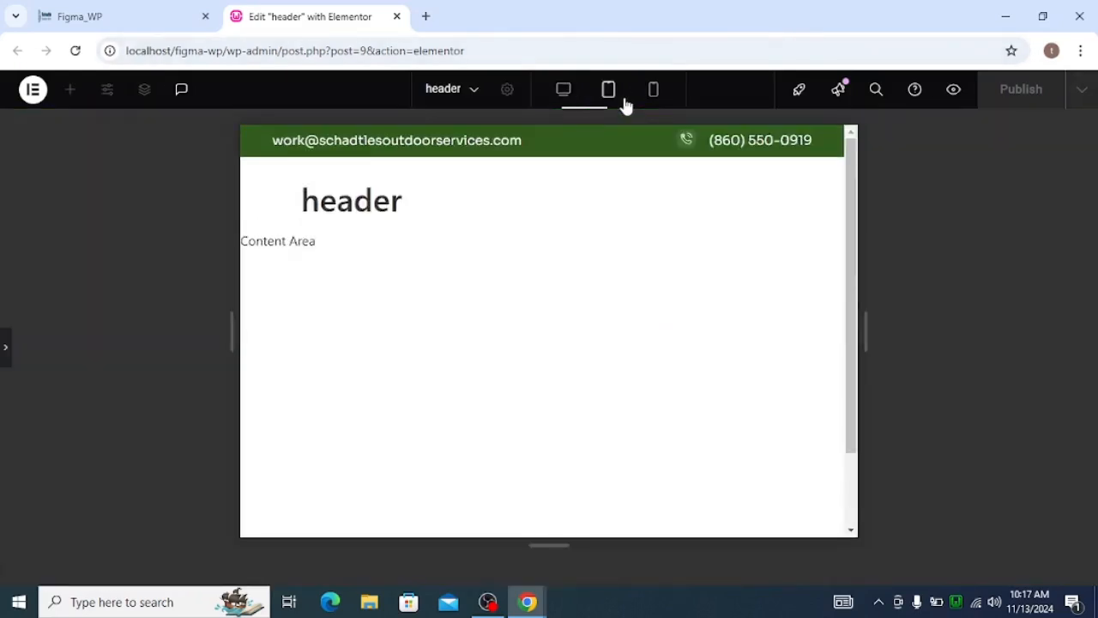
click(653, 99)
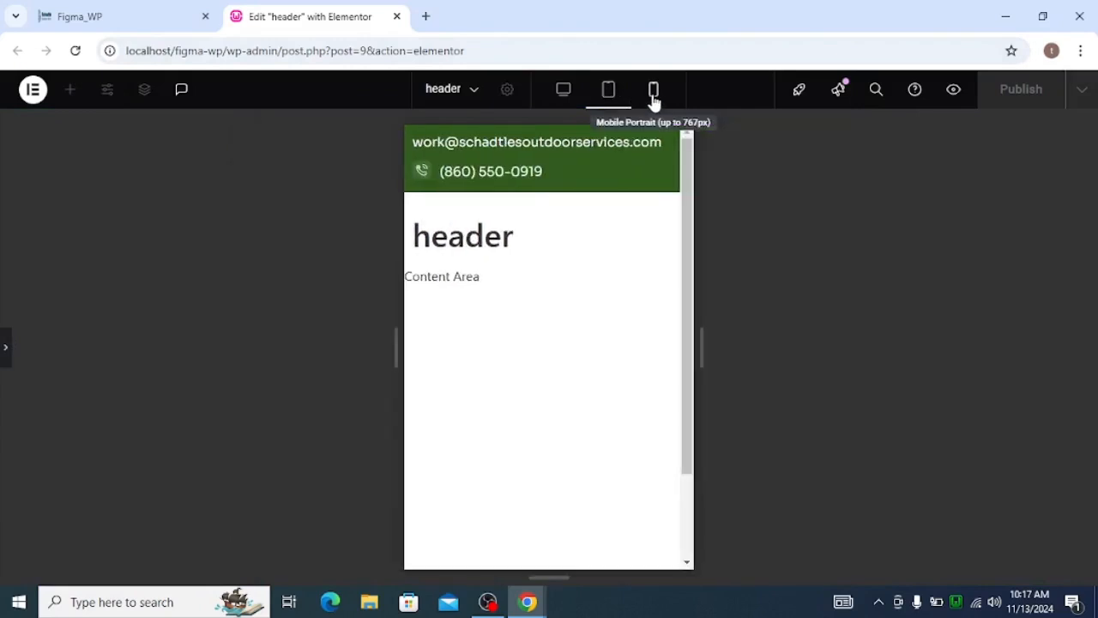
click(562, 89)
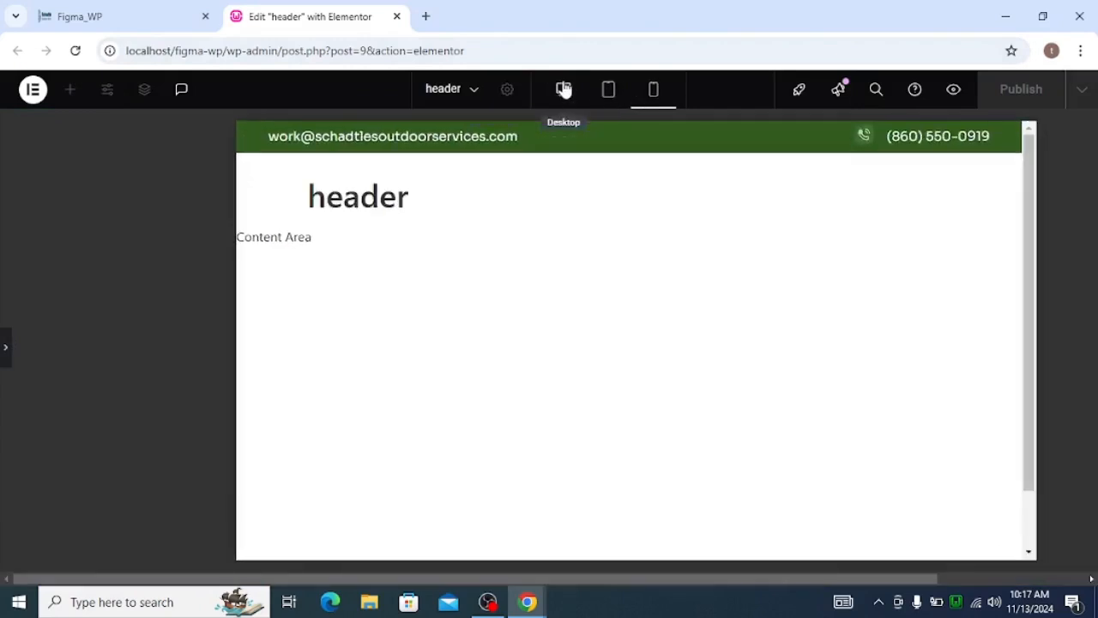
click(5, 351)
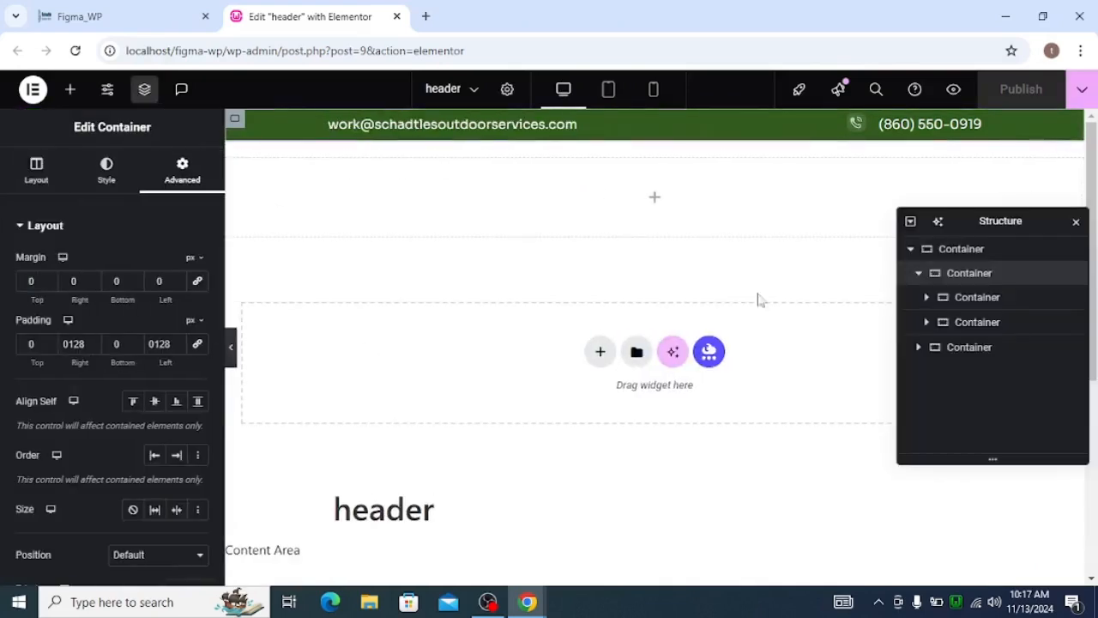
Select the empty lower row container and examine the navigation bar in the Figma design for reference.
click(918, 275)
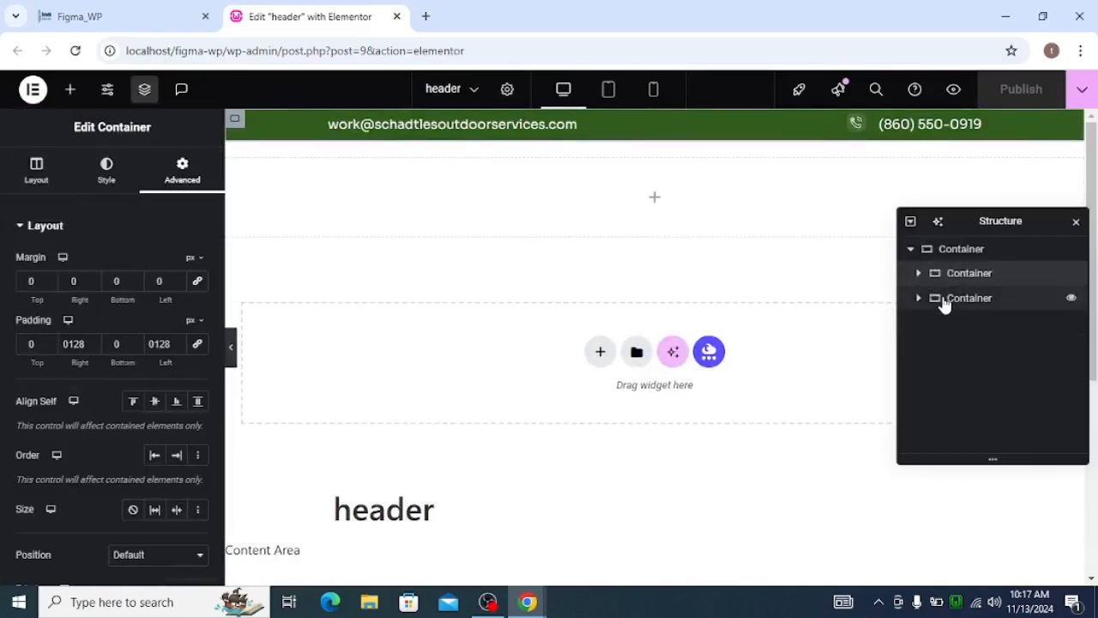
click(947, 300)
click(919, 299)
key(alt+Tab)
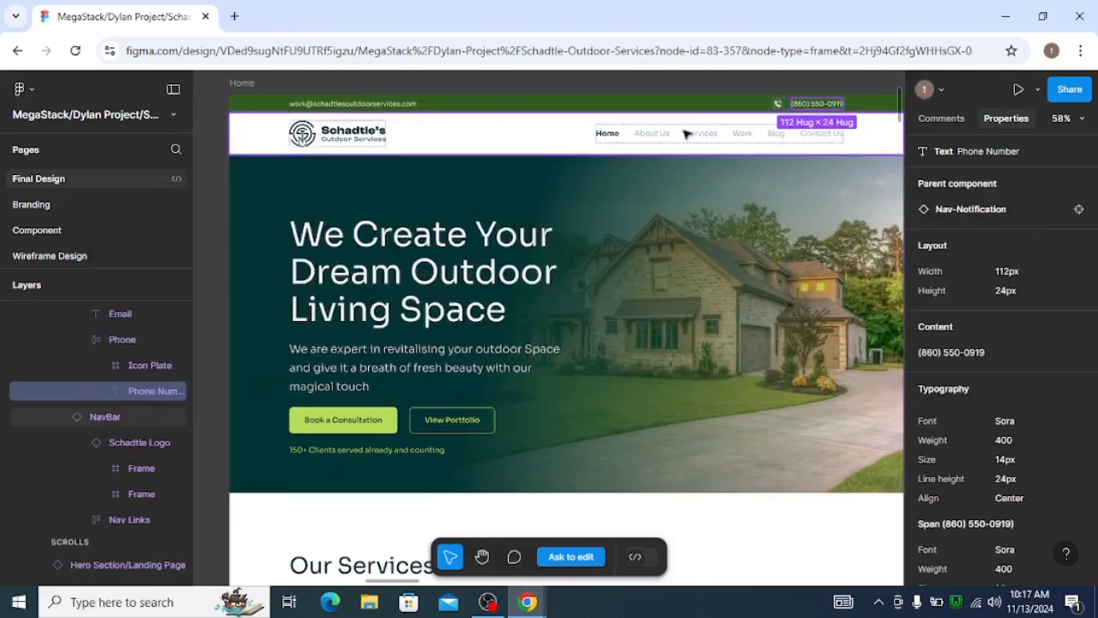
key(alt+Tab)
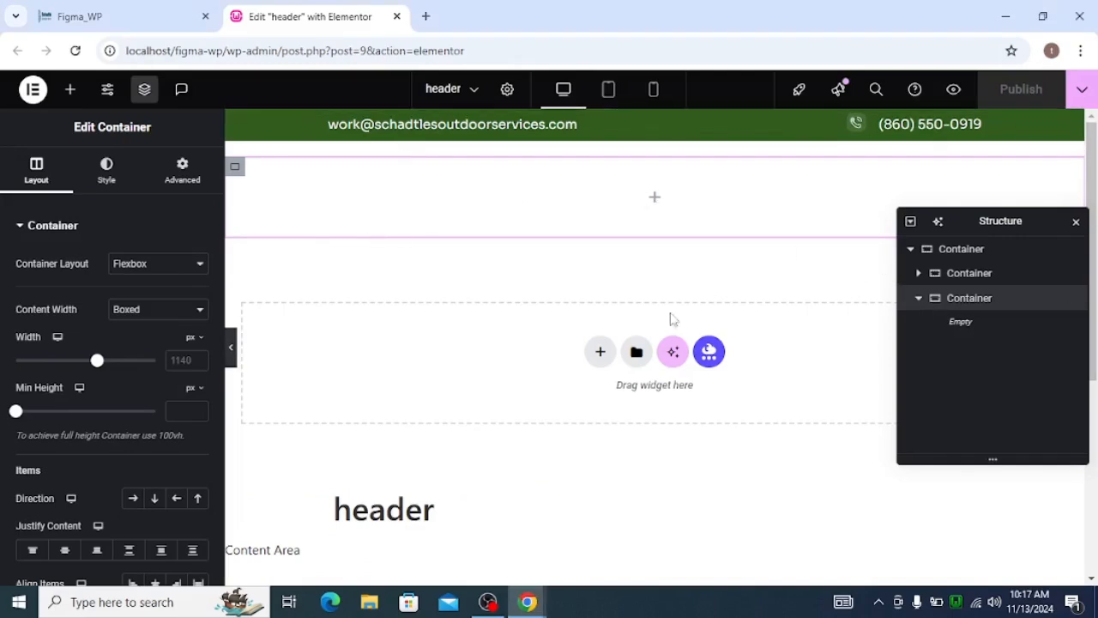
Add a nested container with margin and padding of 0 inside the lower row container and duplicate it.
click(70, 89)
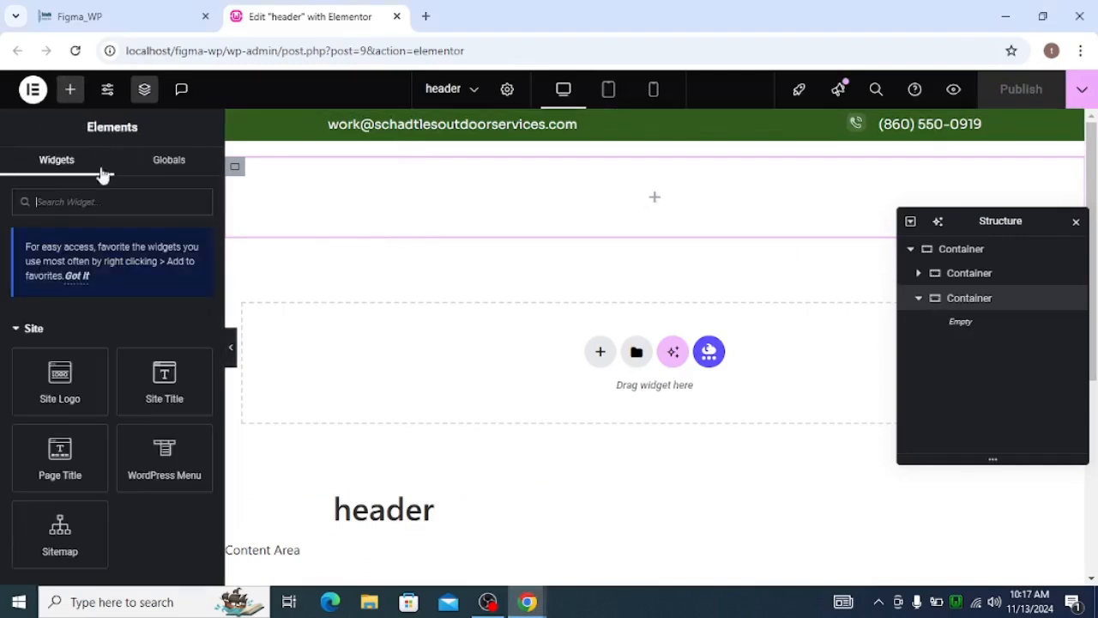
text(c)
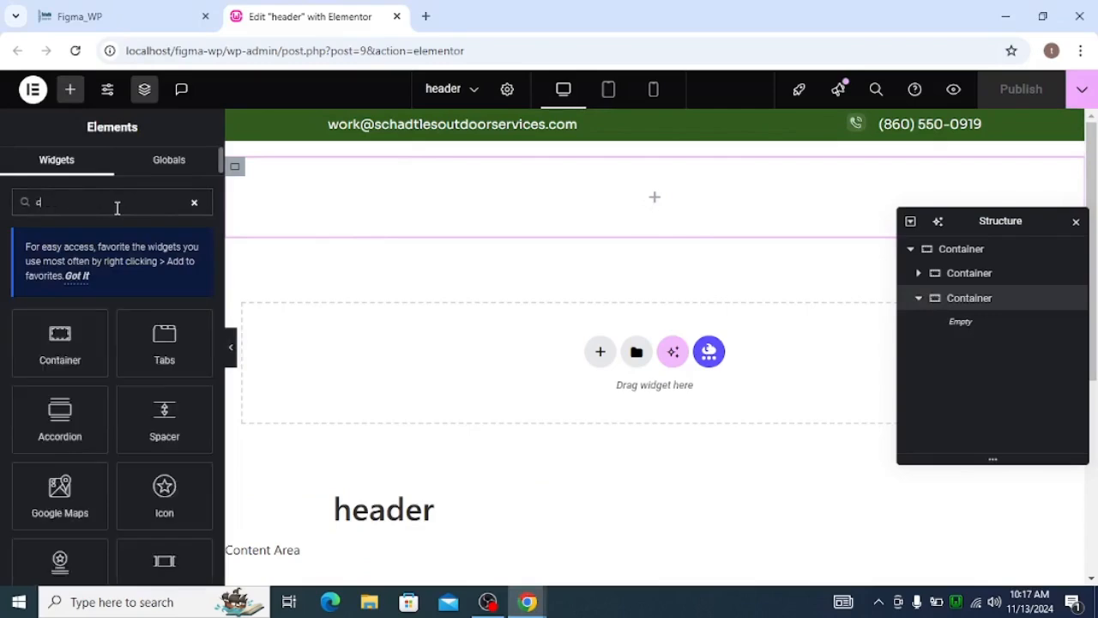
click(54, 356)
click(178, 178)
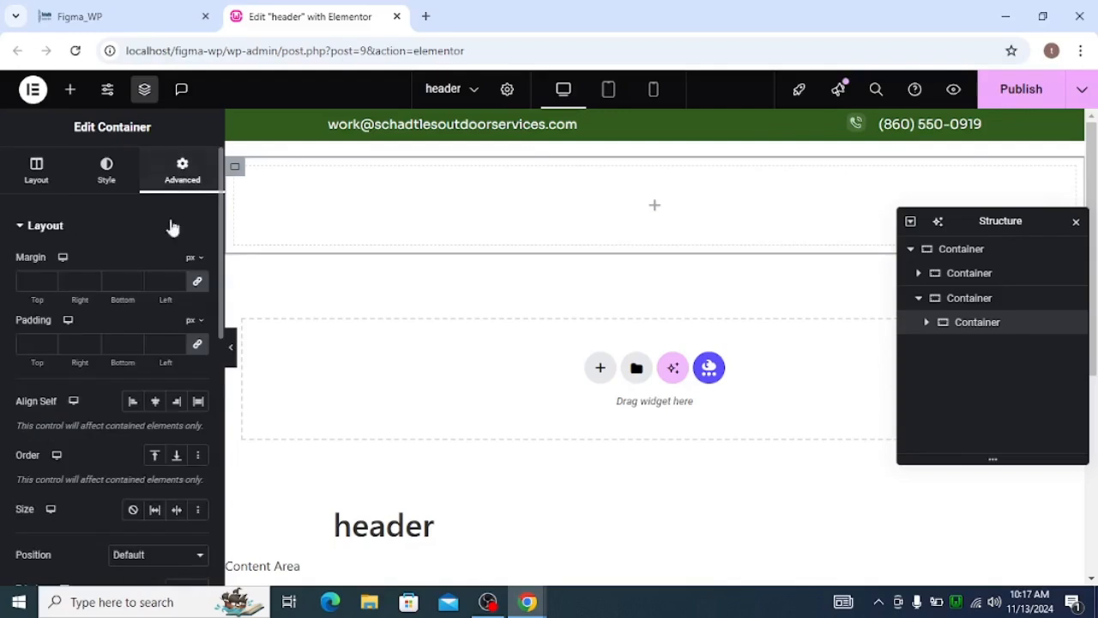
click(196, 283)
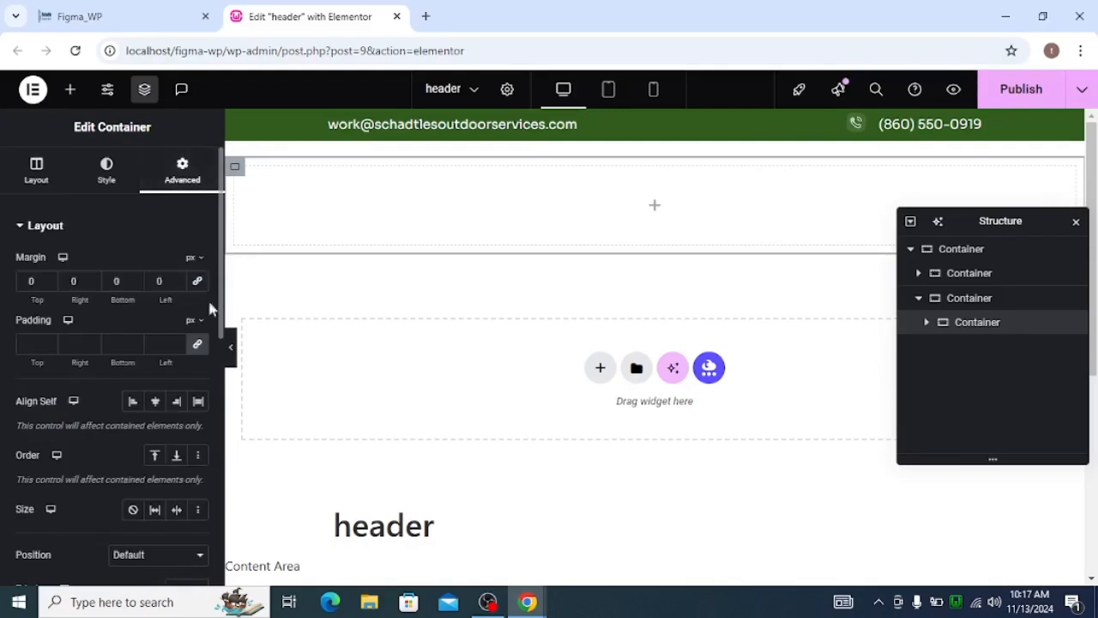
click(199, 346)
right_click(982, 326)
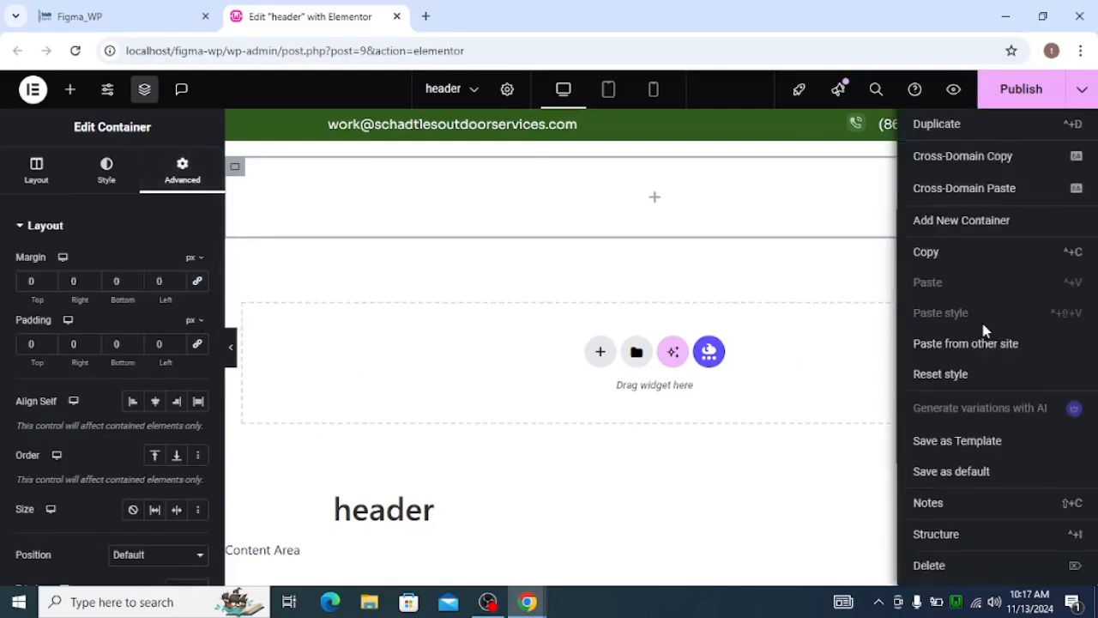
click(937, 129)
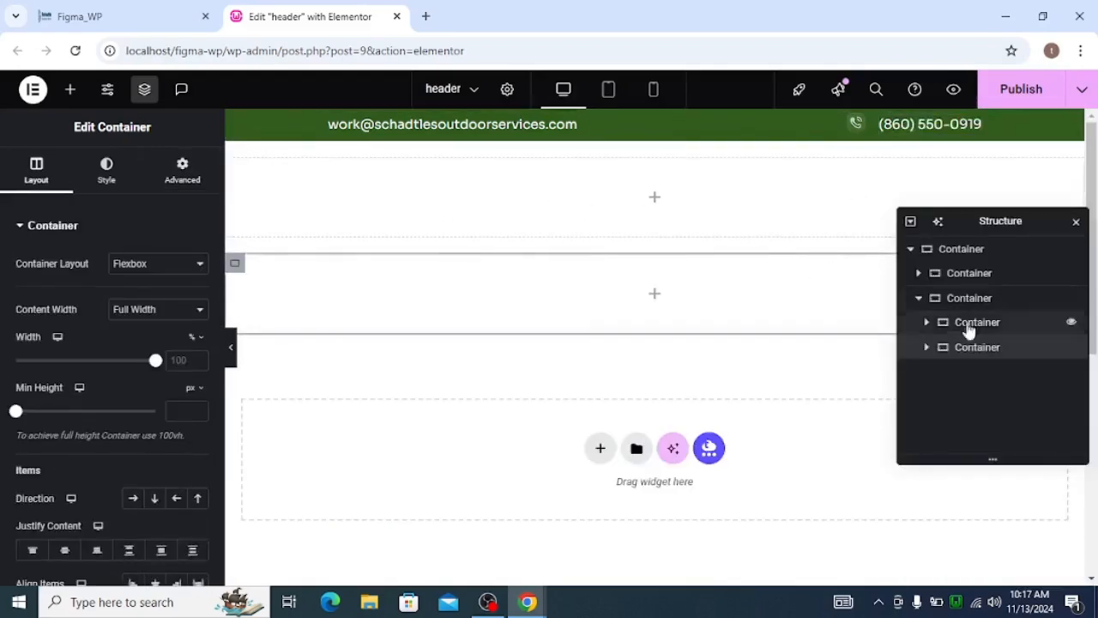
Set the lower row container's direction to horizontal row and its column and row gaps to 0.
click(969, 298)
scroll(112, 257, down, 3)
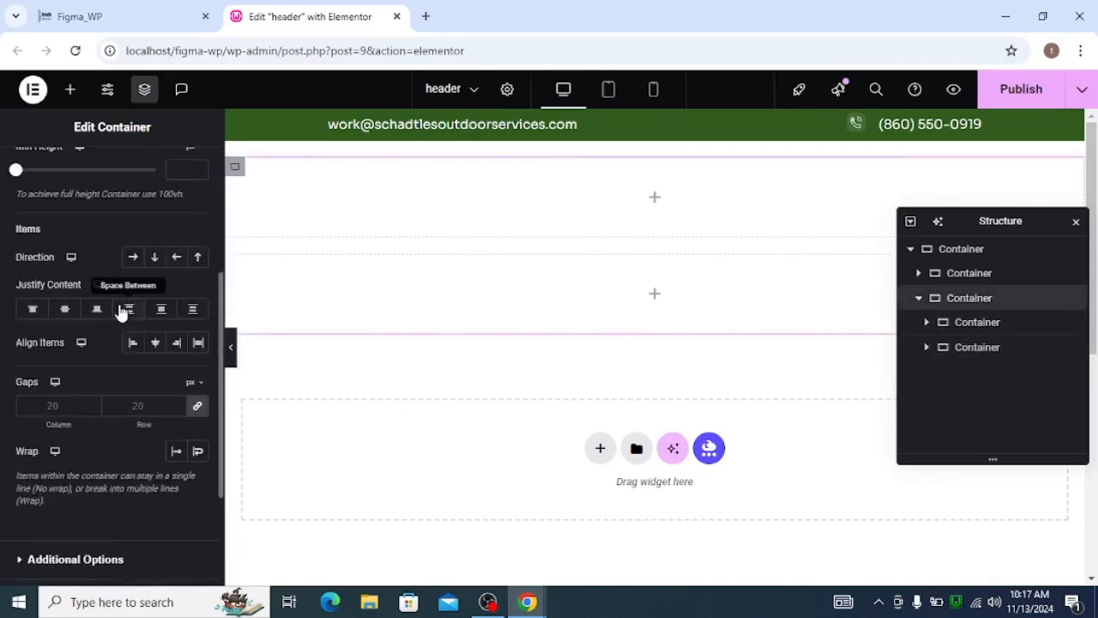
scroll(128, 360, up, 1)
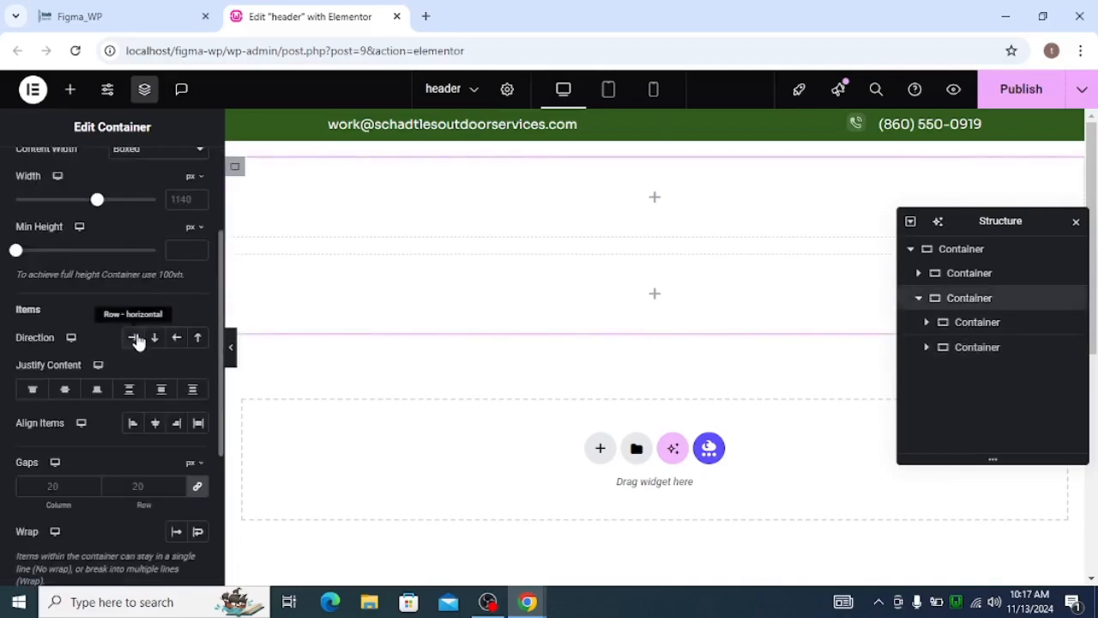
click(134, 338)
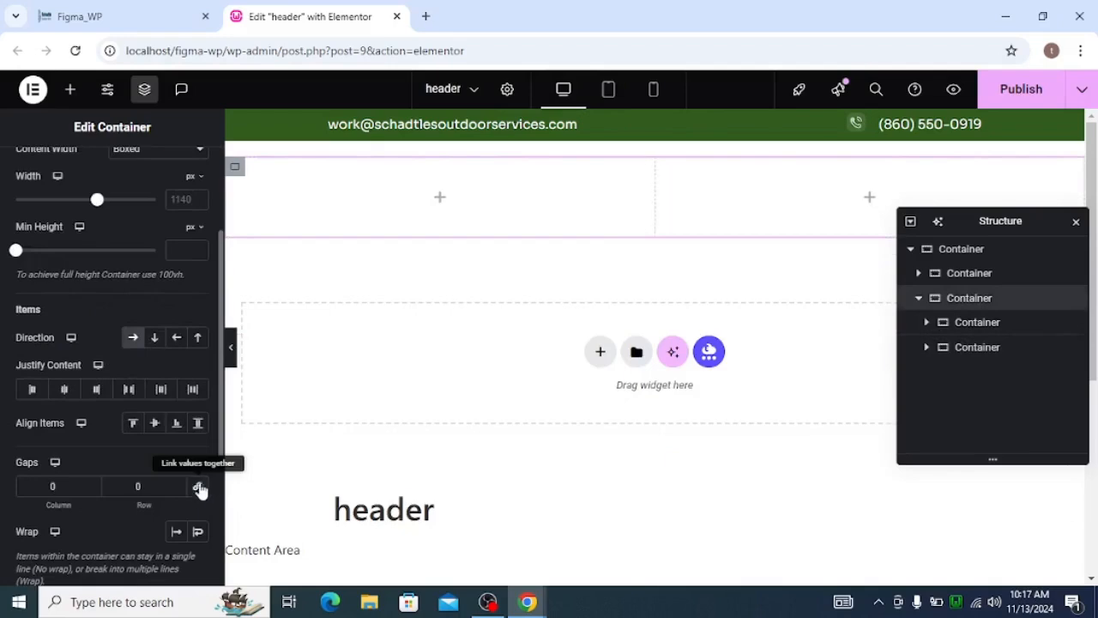
Add the Site Logo widget to the lower row's first nested container and align the logo left.
click(440, 199)
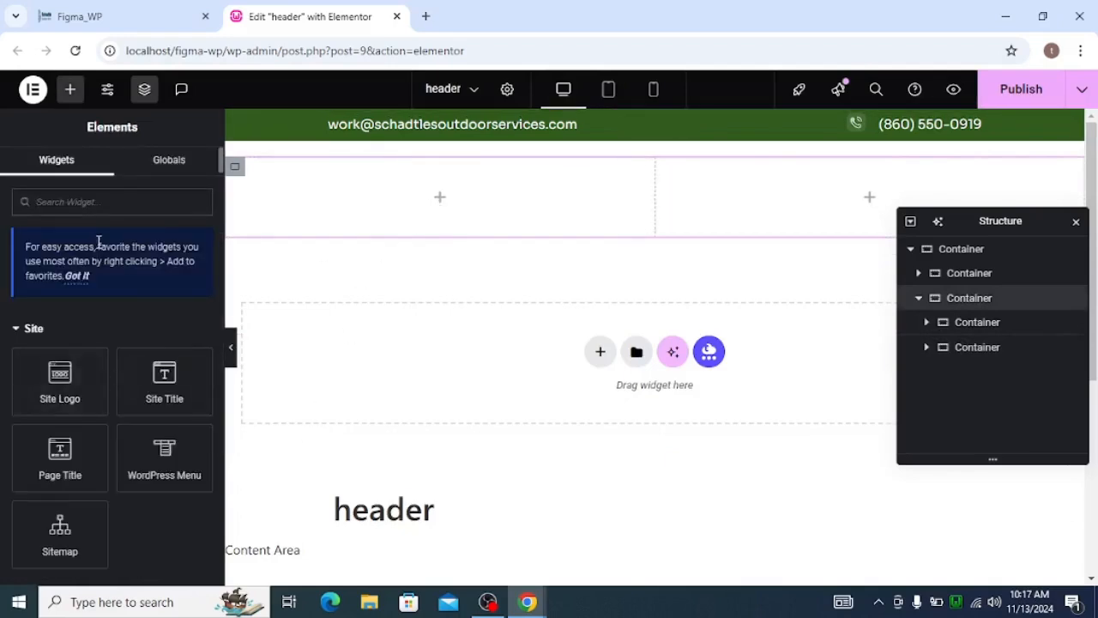
drag(59, 377, 389, 221)
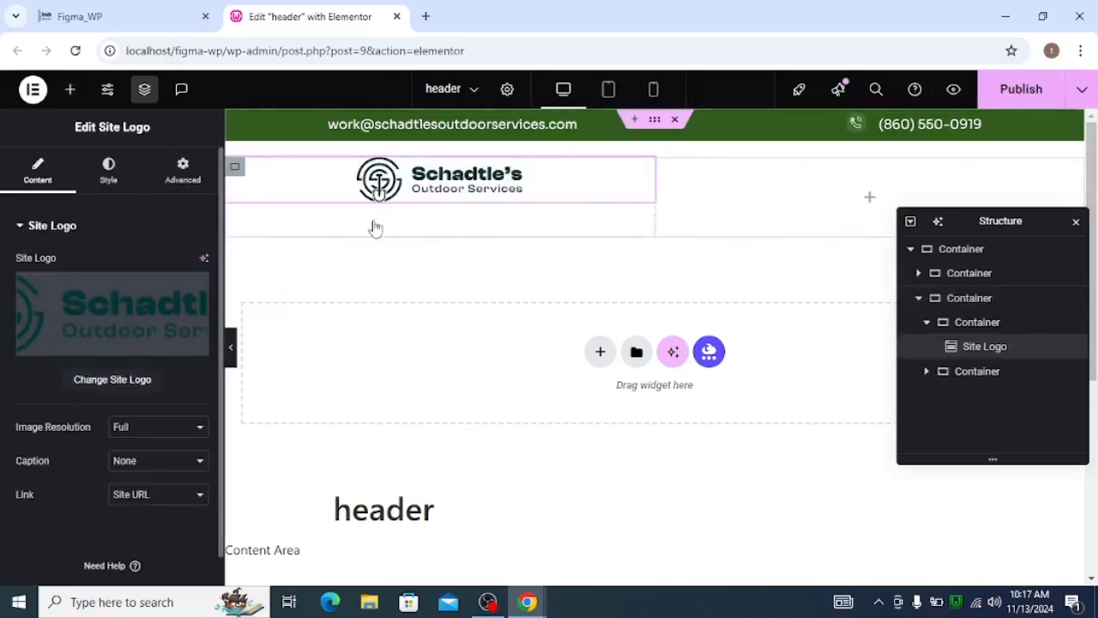
click(95, 182)
click(155, 265)
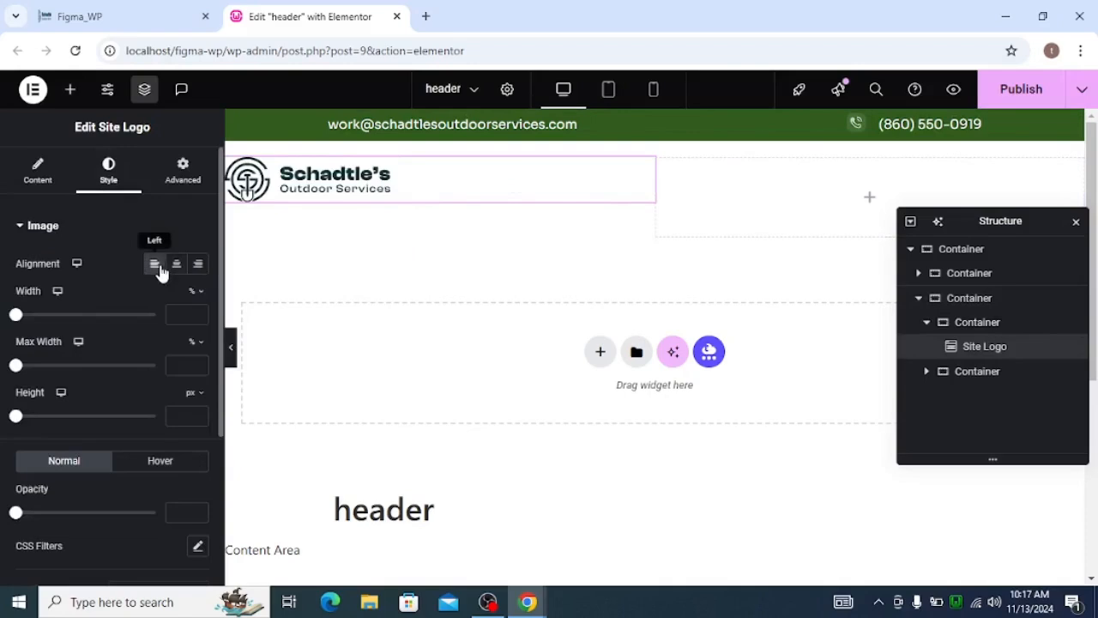
Search the widgets for "menu" and add a Simple Menu to the lower row after its second nested container.
click(868, 200)
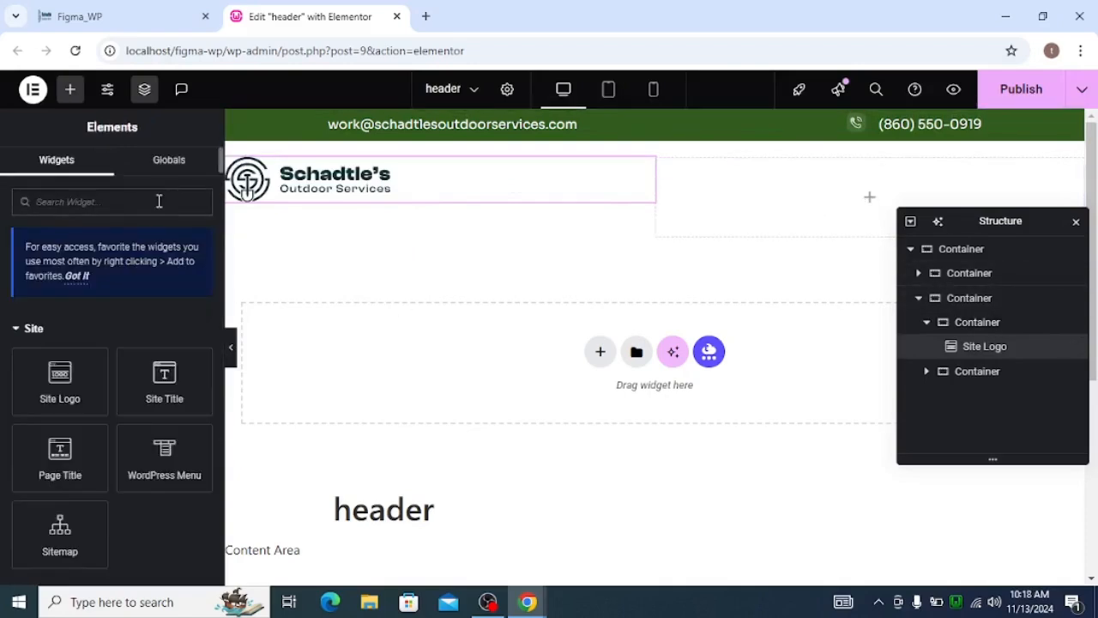
click(180, 209)
text(menu)
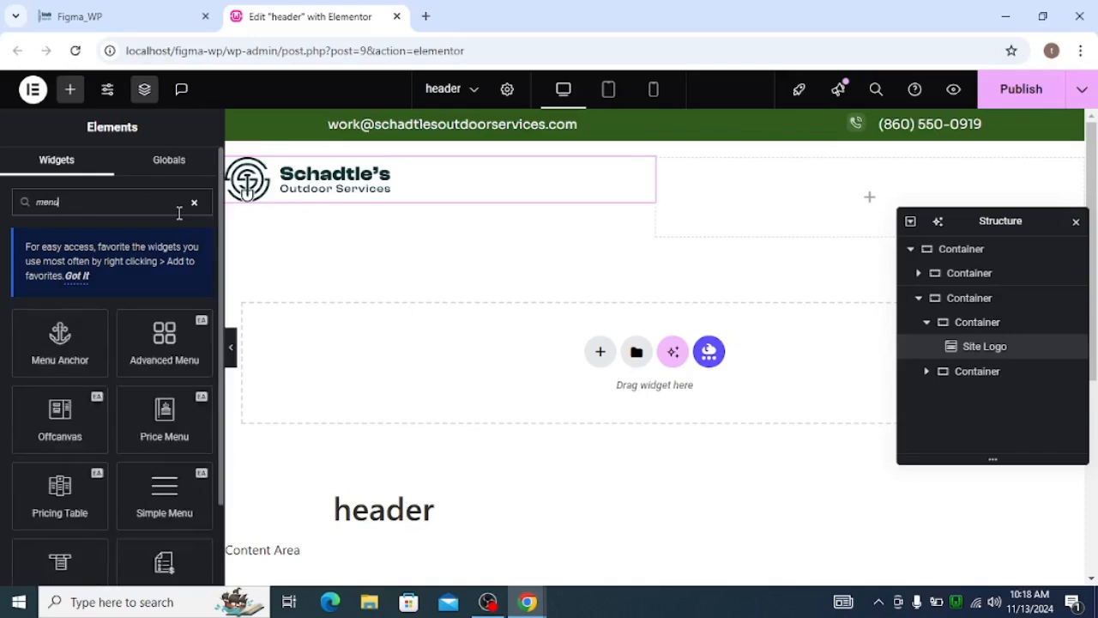
click(164, 510)
drag(975, 370, 938, 378)
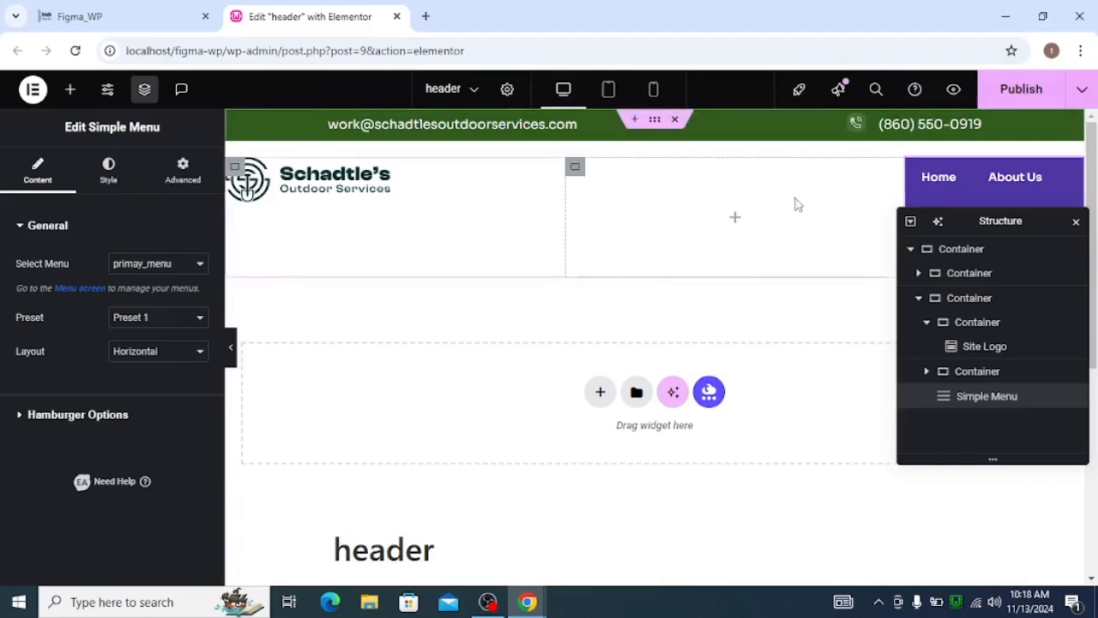
Move the Simple Menu into the lower row's empty second nested container.
click(578, 173)
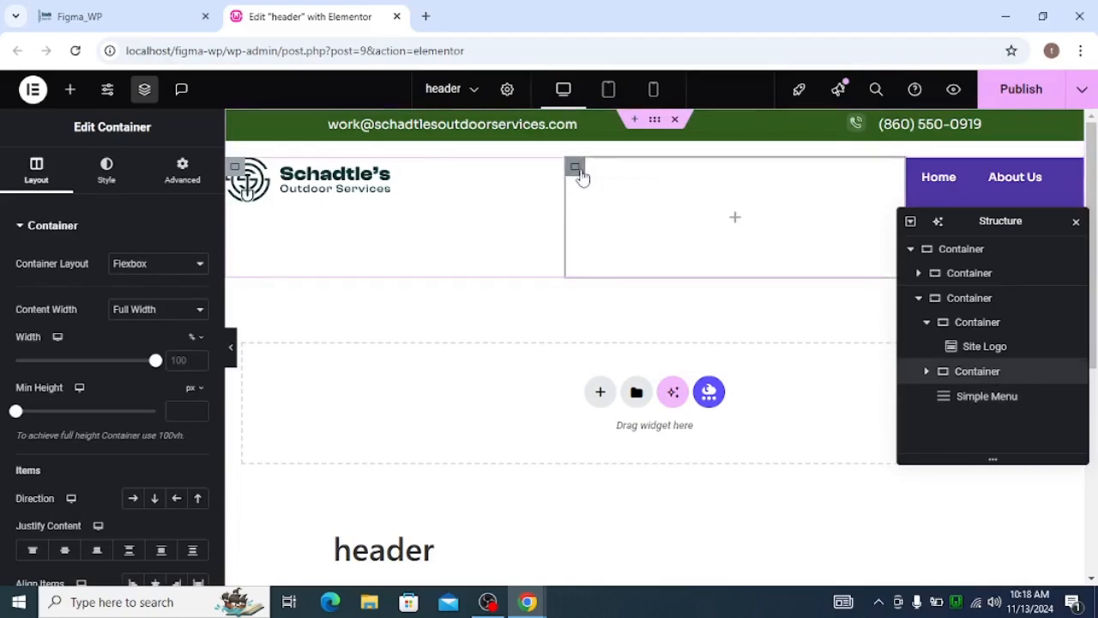
click(927, 371)
drag(977, 431, 990, 400)
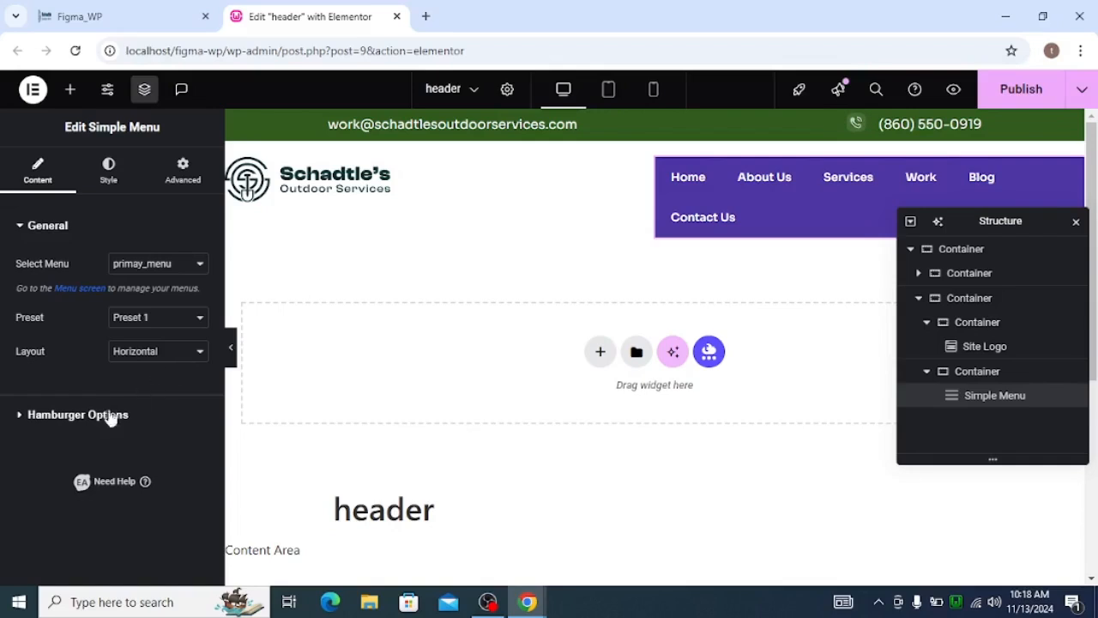
Enable full width for the Simple Menu's hamburger dropdown and open the menu's style settings.
click(76, 414)
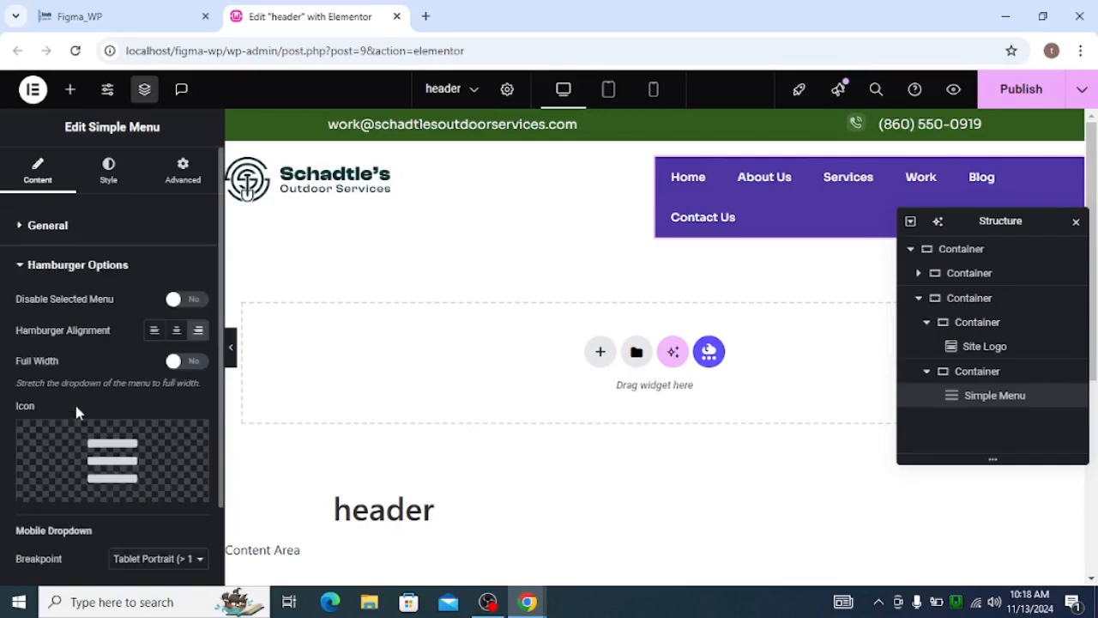
click(187, 361)
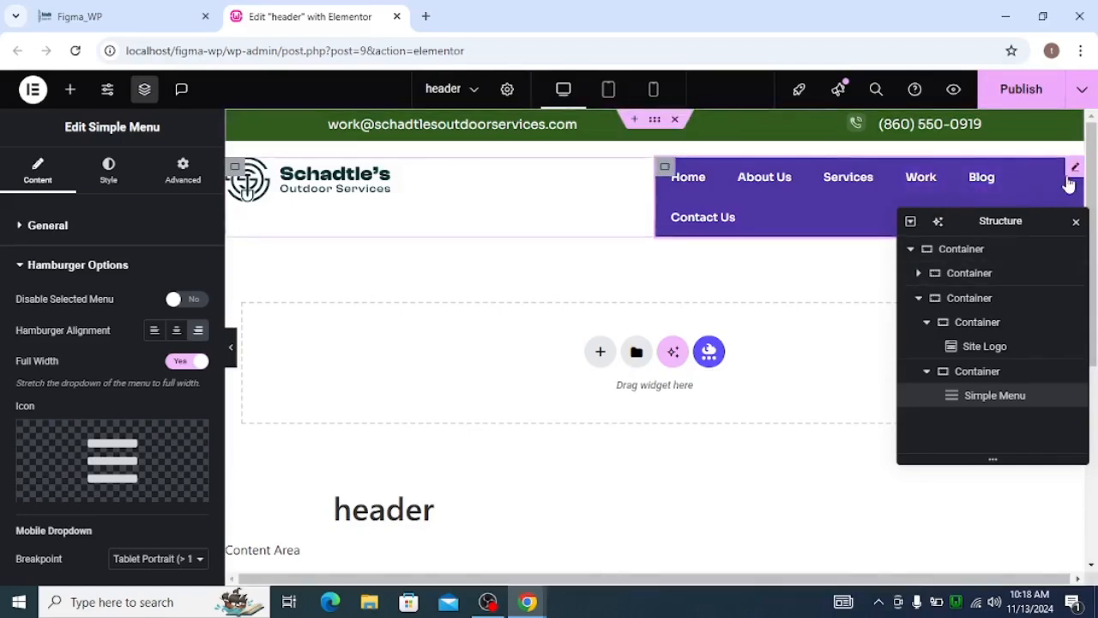
click(97, 169)
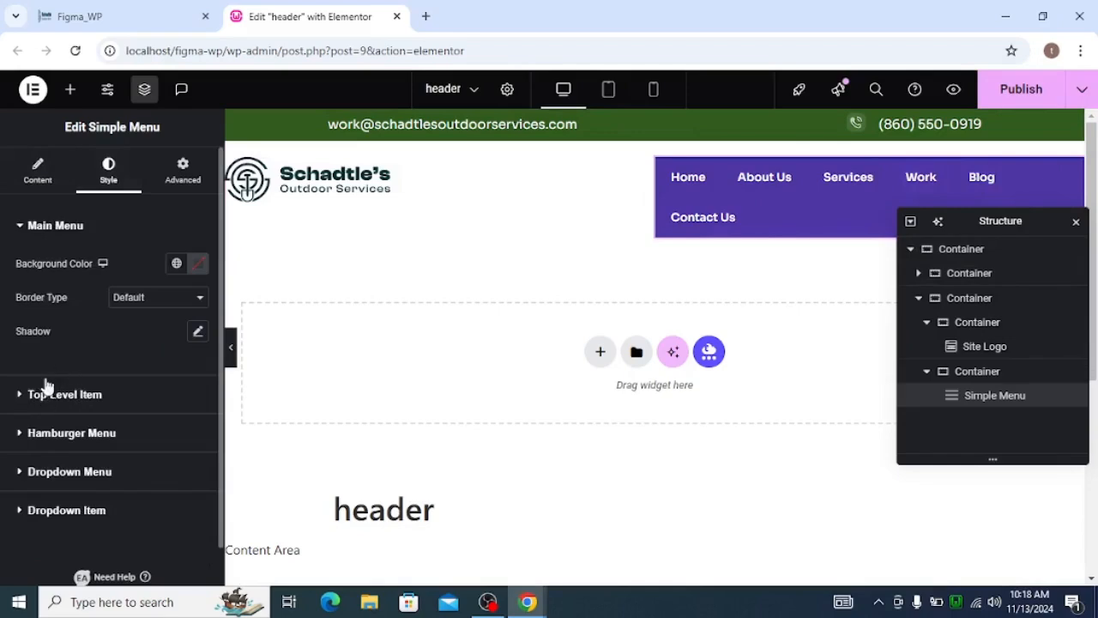
Set the Simple Menu's main background to the global_white color and unlink the top-level item padding values.
click(175, 264)
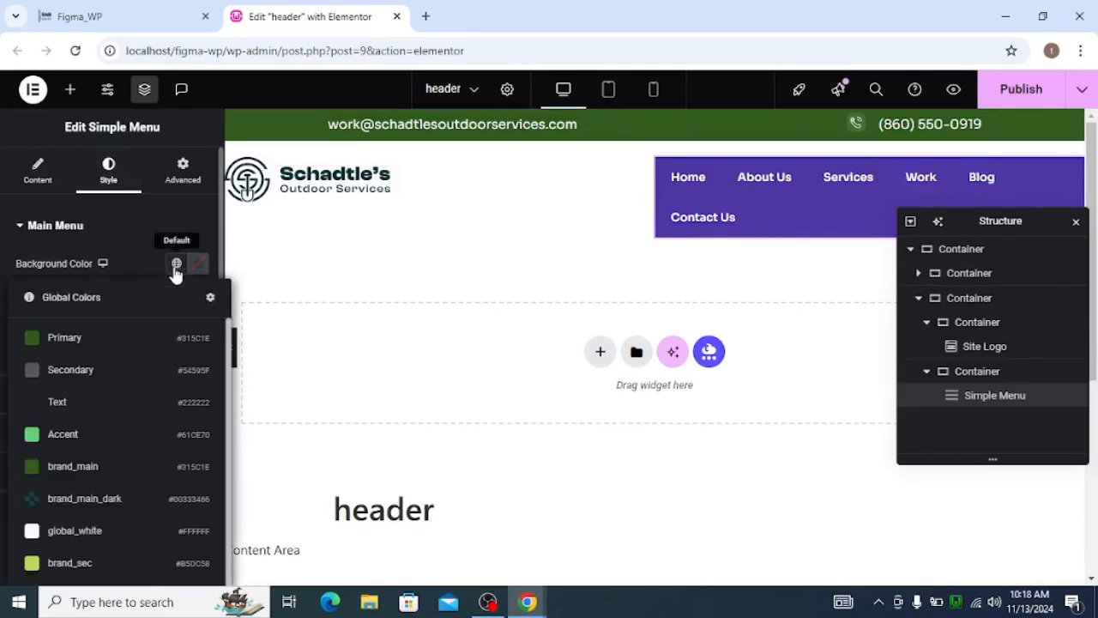
click(74, 534)
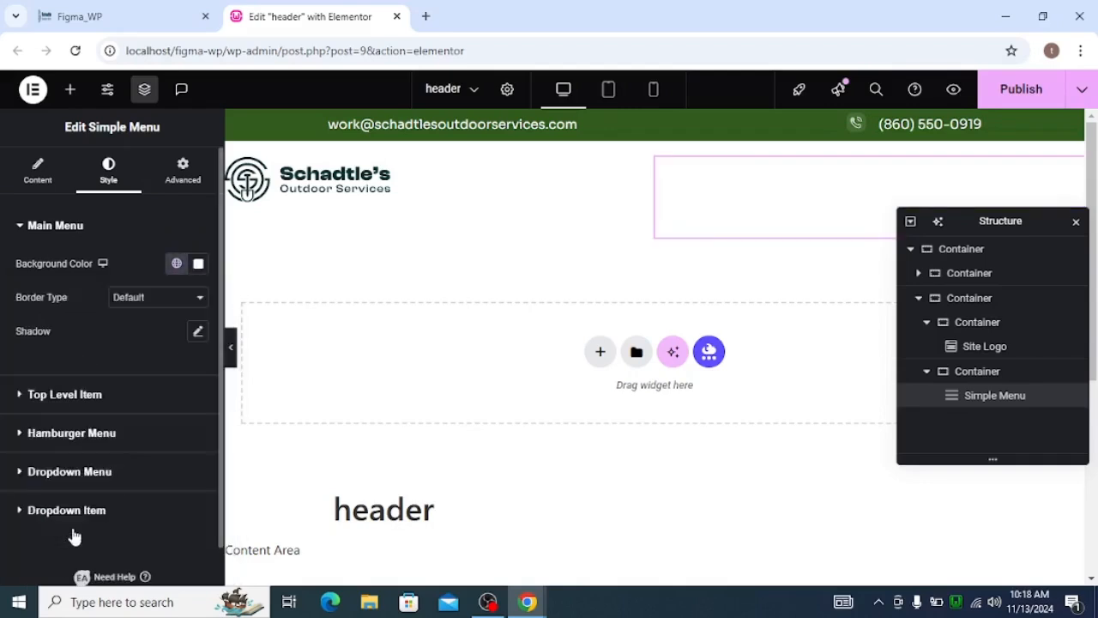
click(42, 400)
click(197, 319)
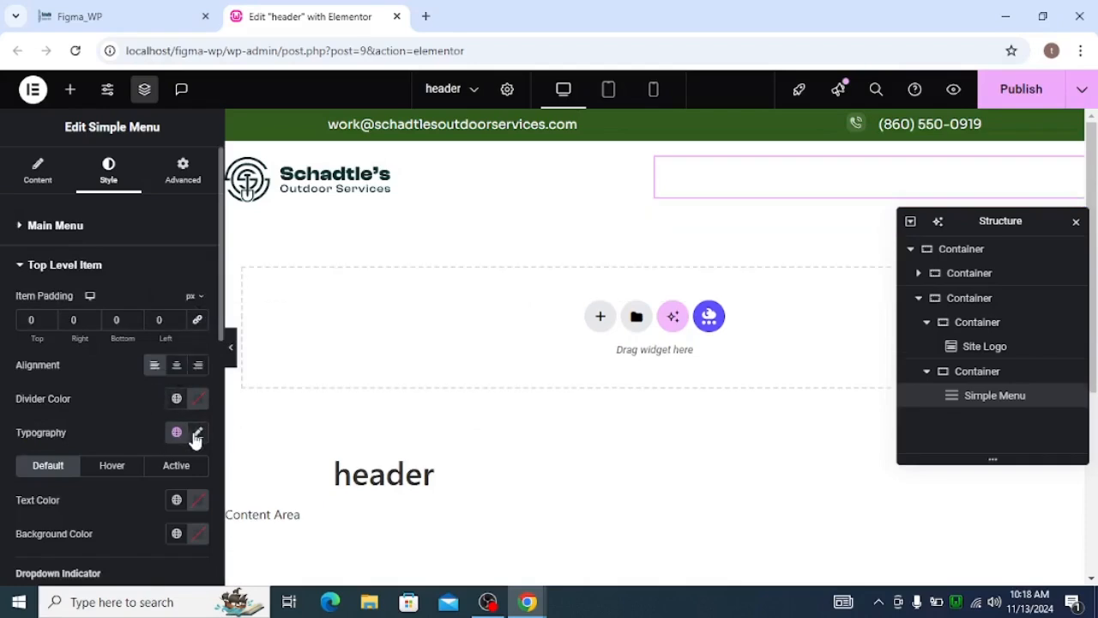
Apply the brand_main_dark global color to the default text of the menu's top-level items.
scroll(144, 387, down, 1)
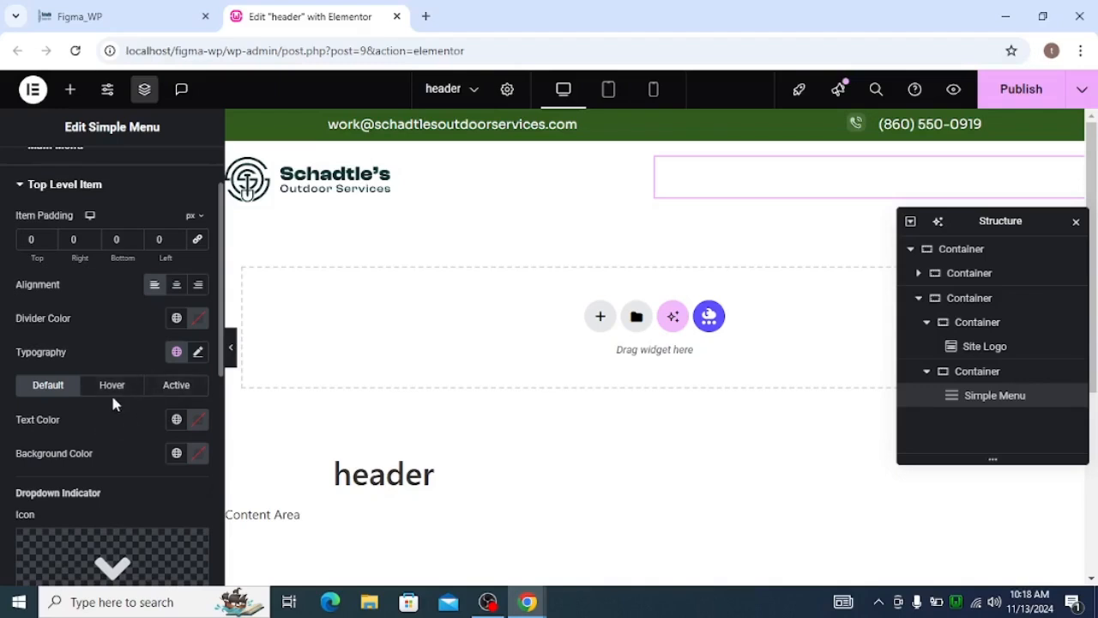
click(175, 419)
scroll(120, 326, down, 1)
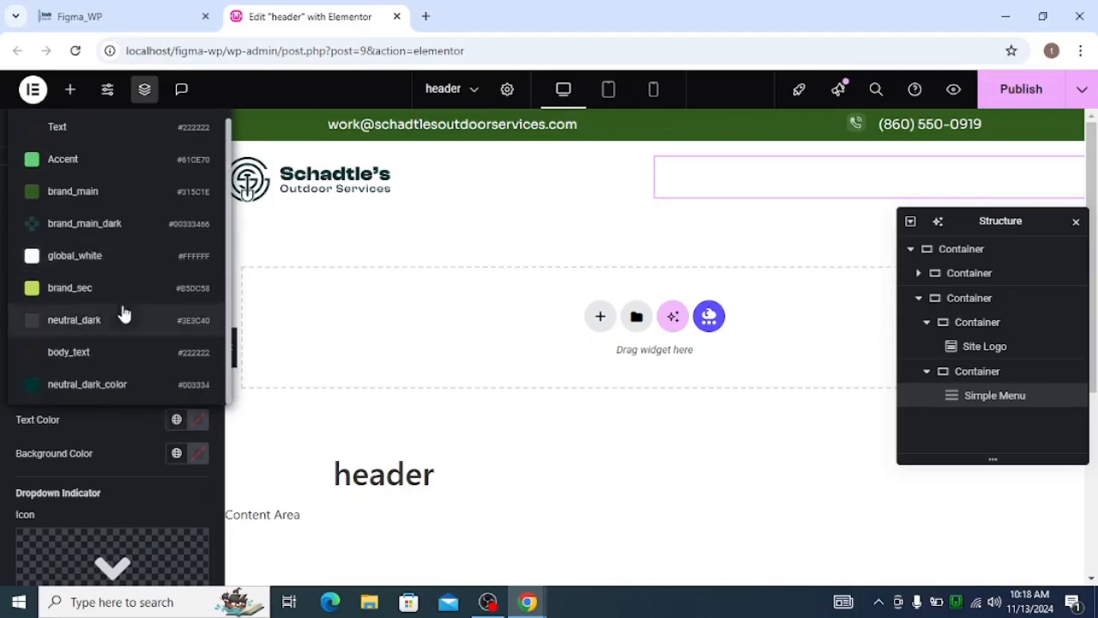
scroll(132, 318, up, 1)
click(159, 271)
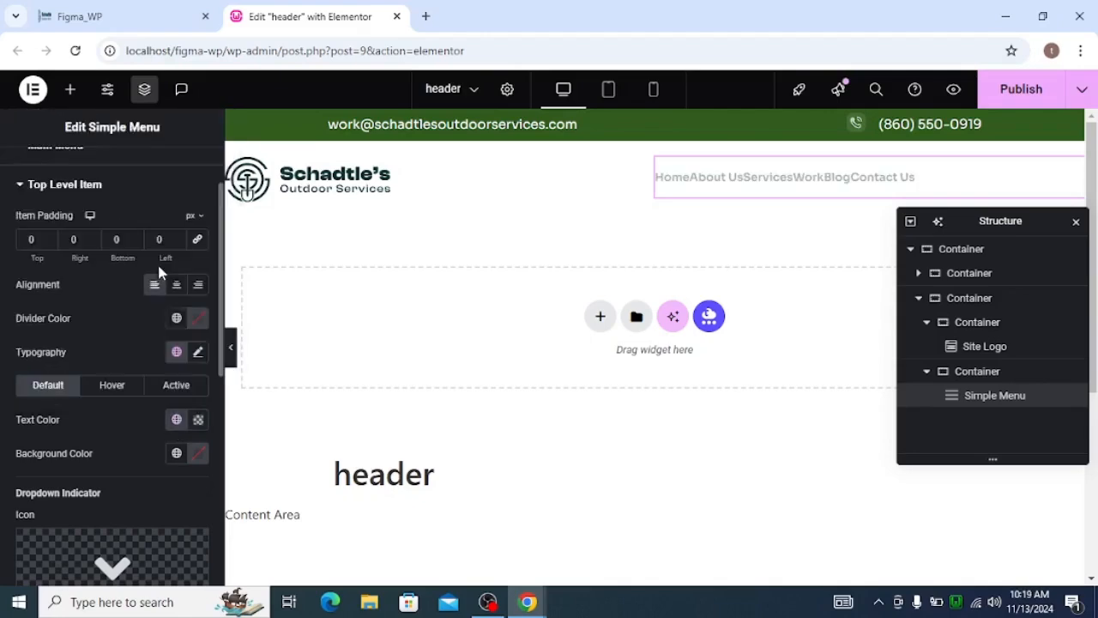
Set the left padding of the menu's top-level items to 32 px.
scroll(159, 276, up, 1)
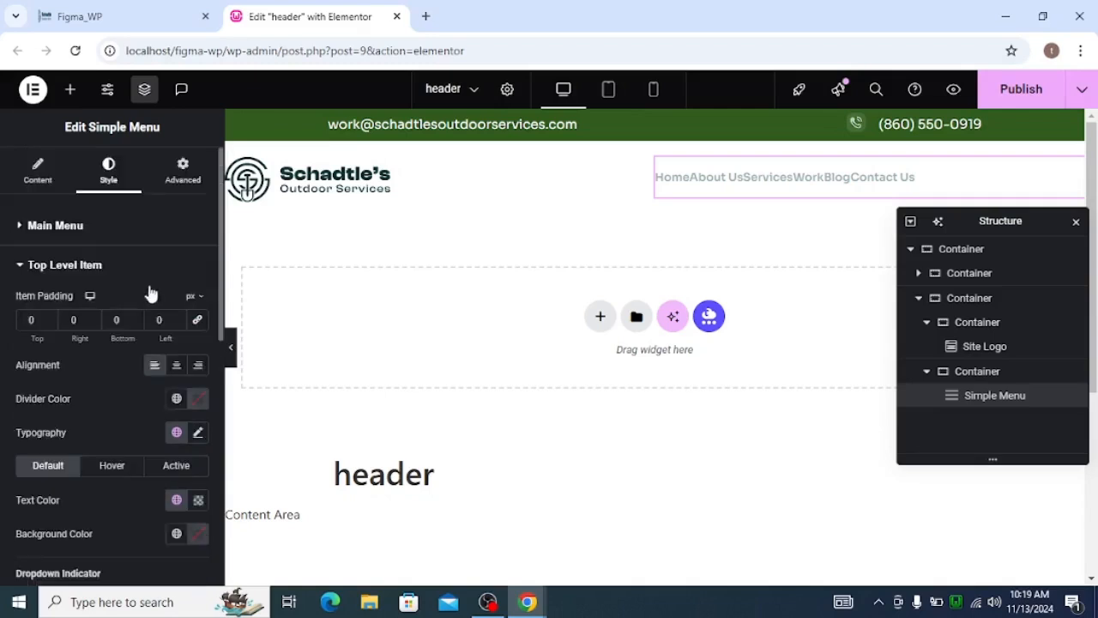
click(163, 319)
text(30)
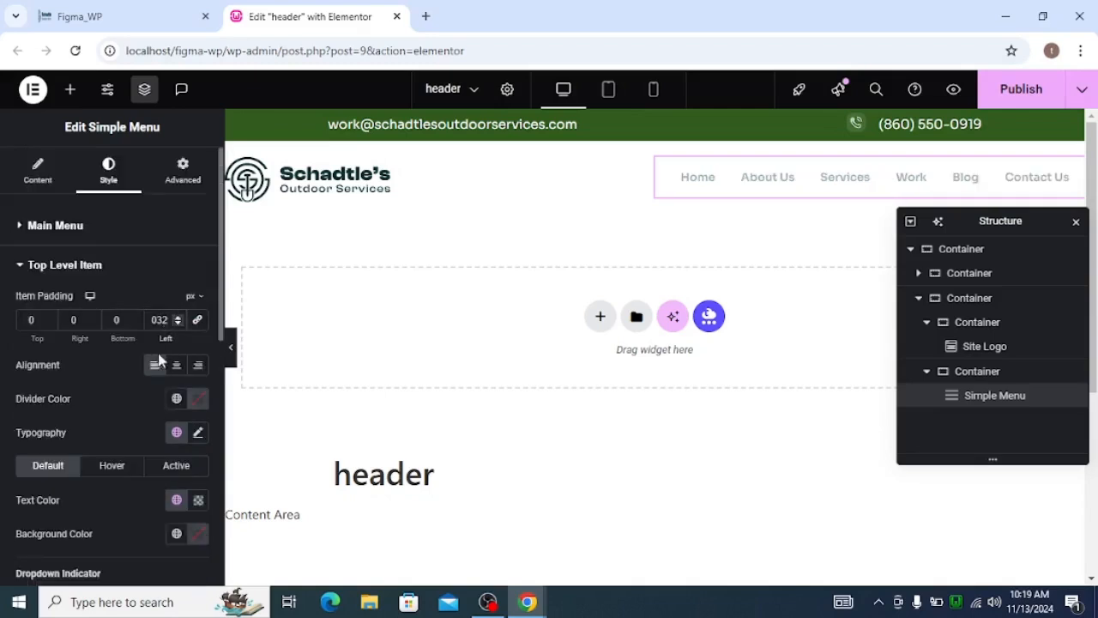
Apply the neutral_dark_color global color to the active-state text of the menu's top-level items.
scroll(159, 359, down, 1)
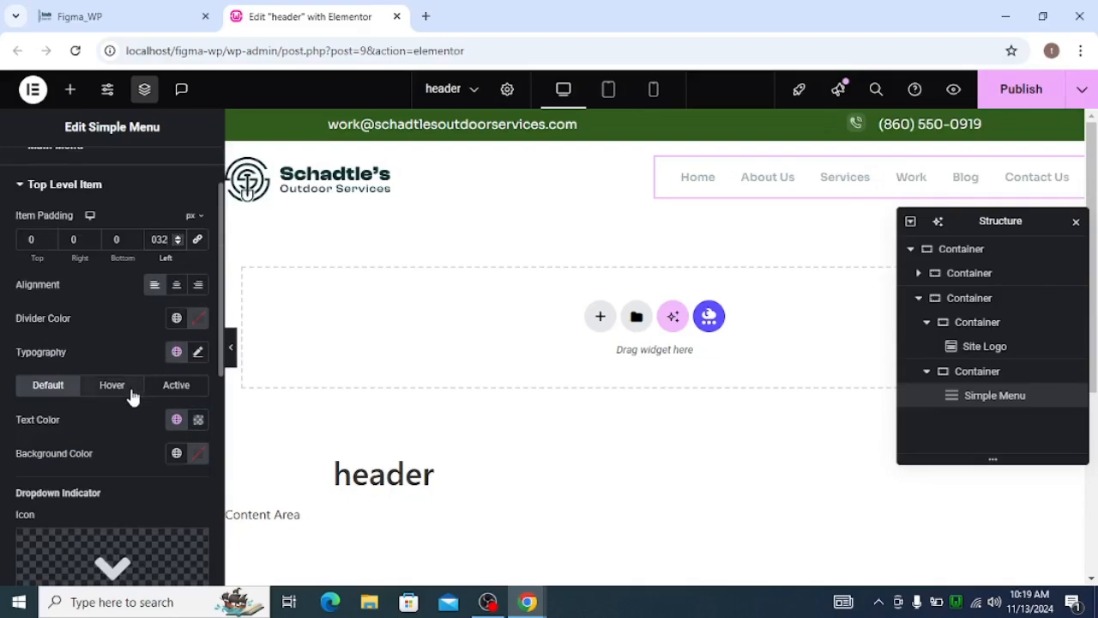
click(172, 387)
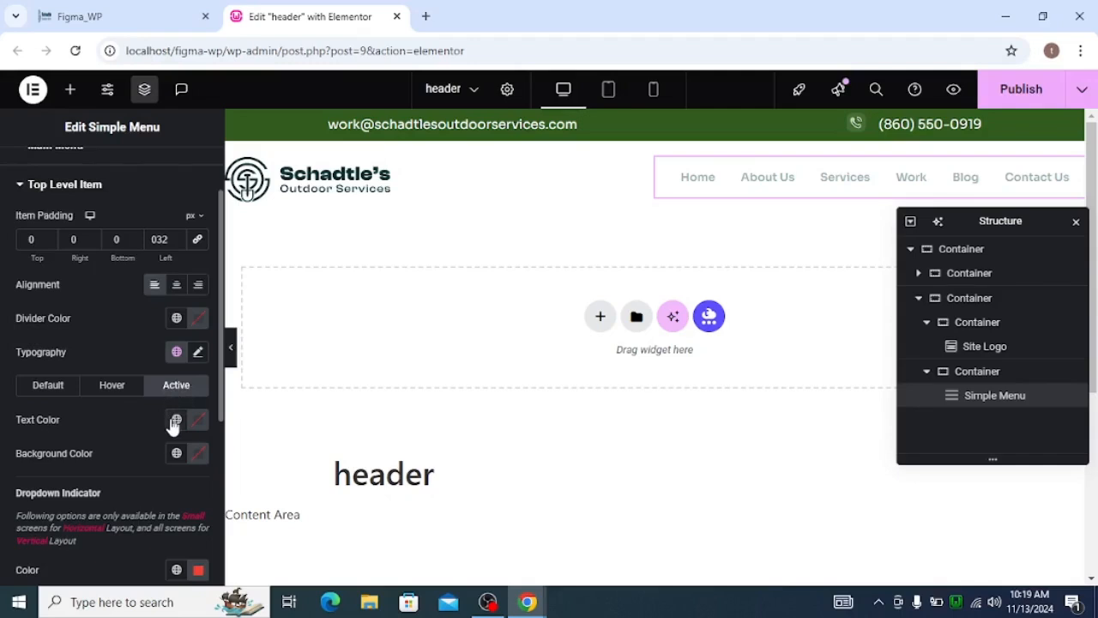
click(175, 420)
scroll(94, 257, down, 1)
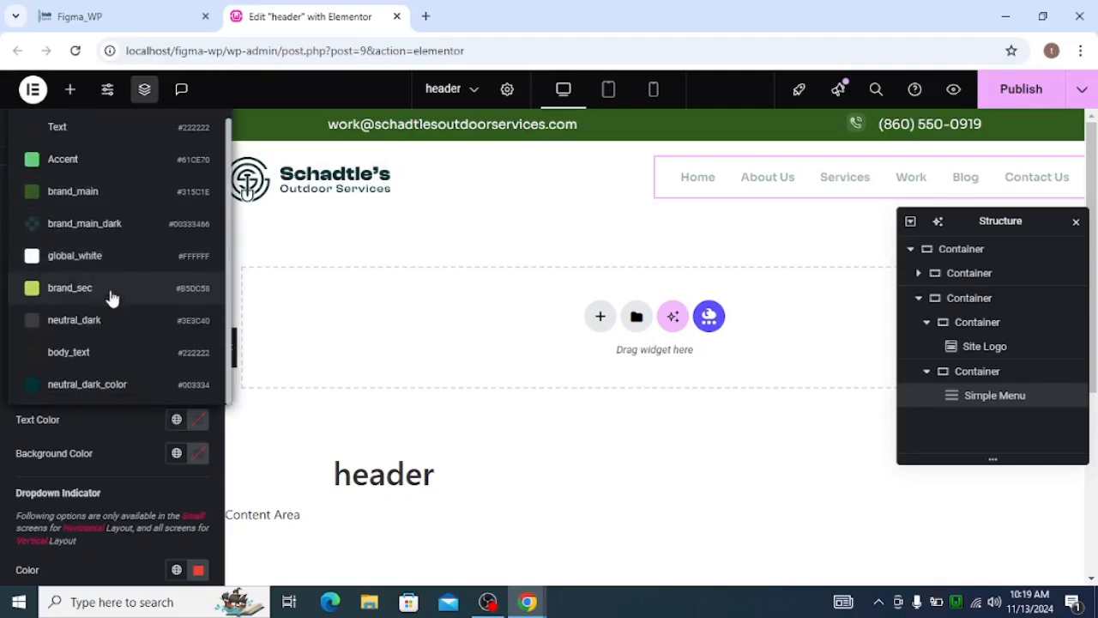
click(112, 385)
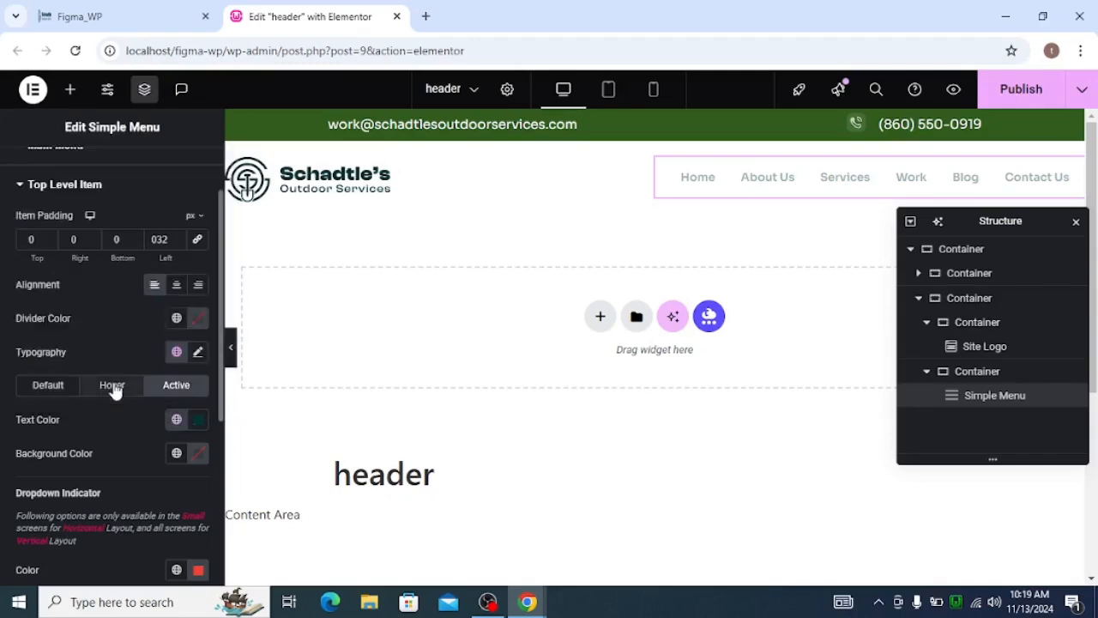
scroll(146, 425, down, 2)
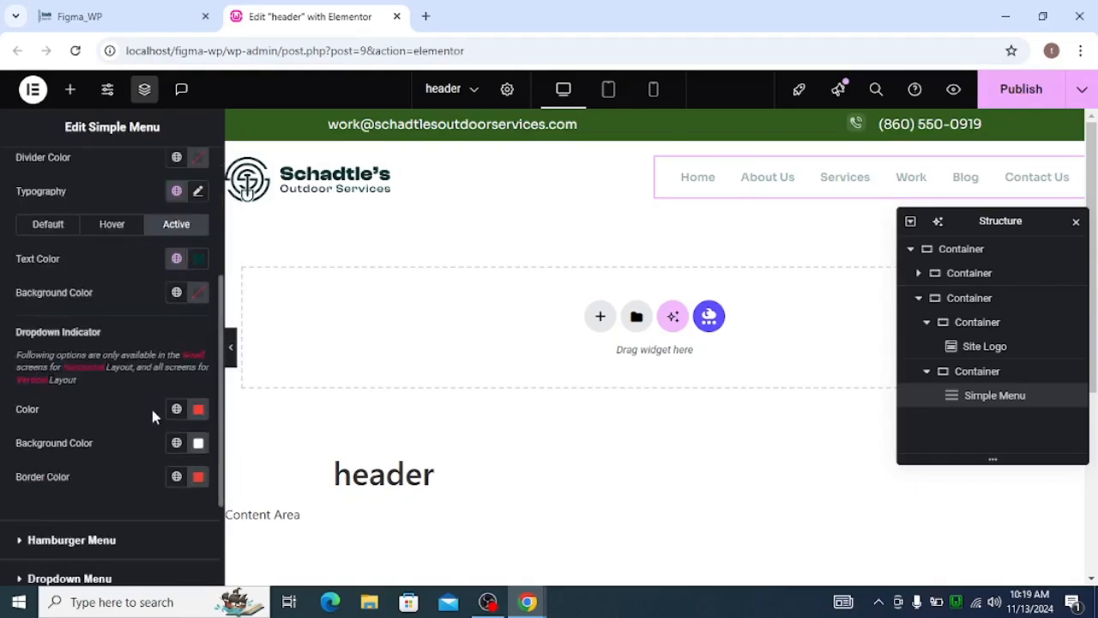
scroll(106, 333, up, 2)
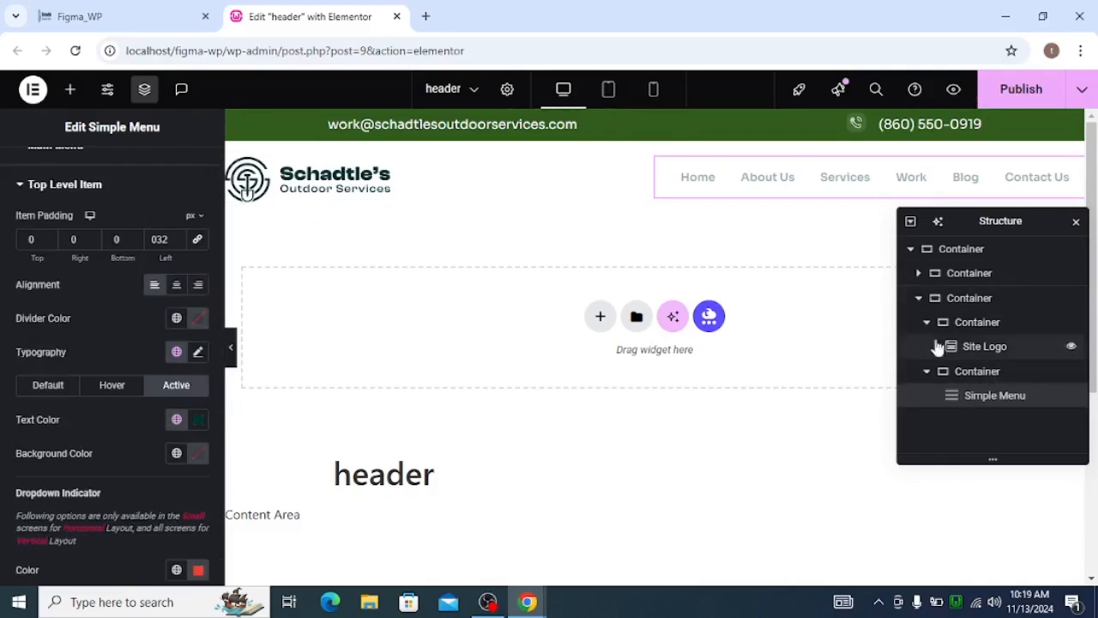
Set the lower row container's right and left padding to 128 px and preview the header at full width.
click(919, 299)
click(953, 300)
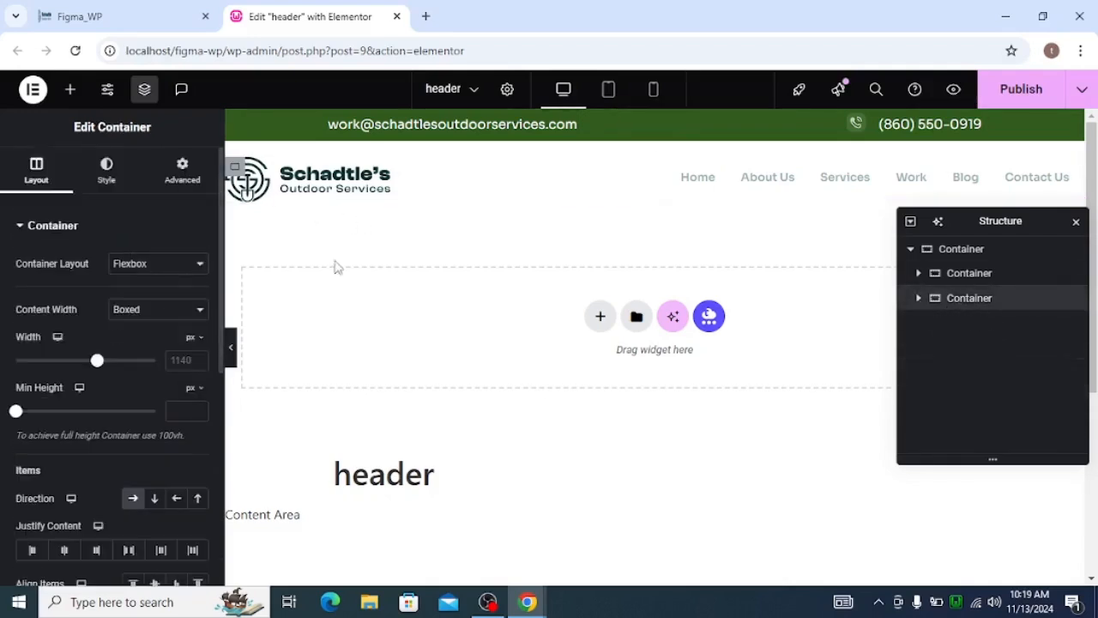
click(183, 169)
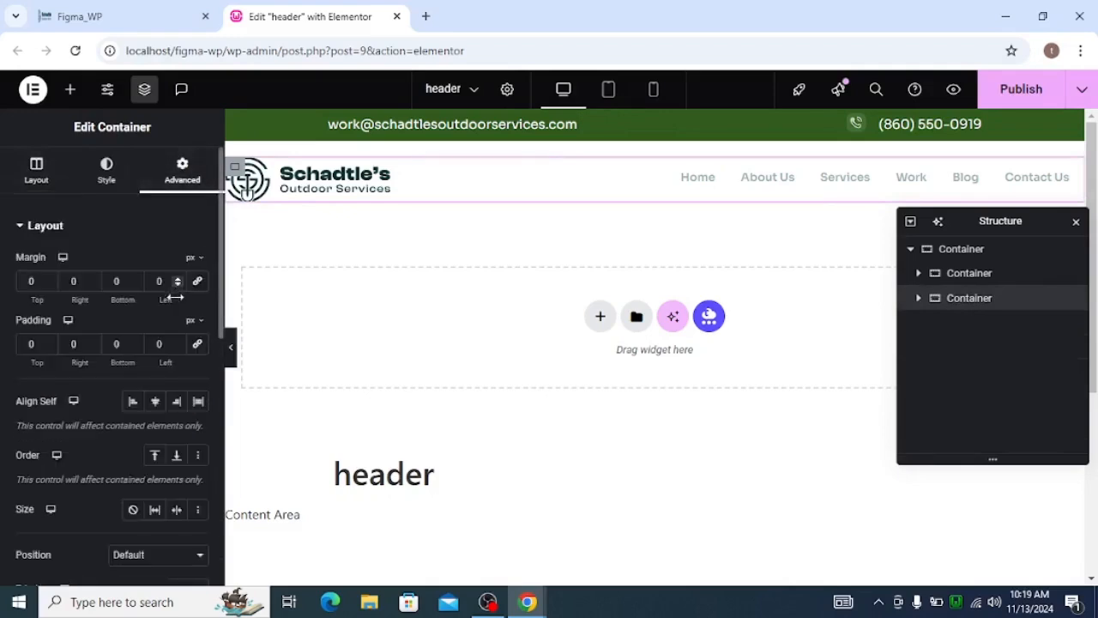
click(79, 343)
text(128)
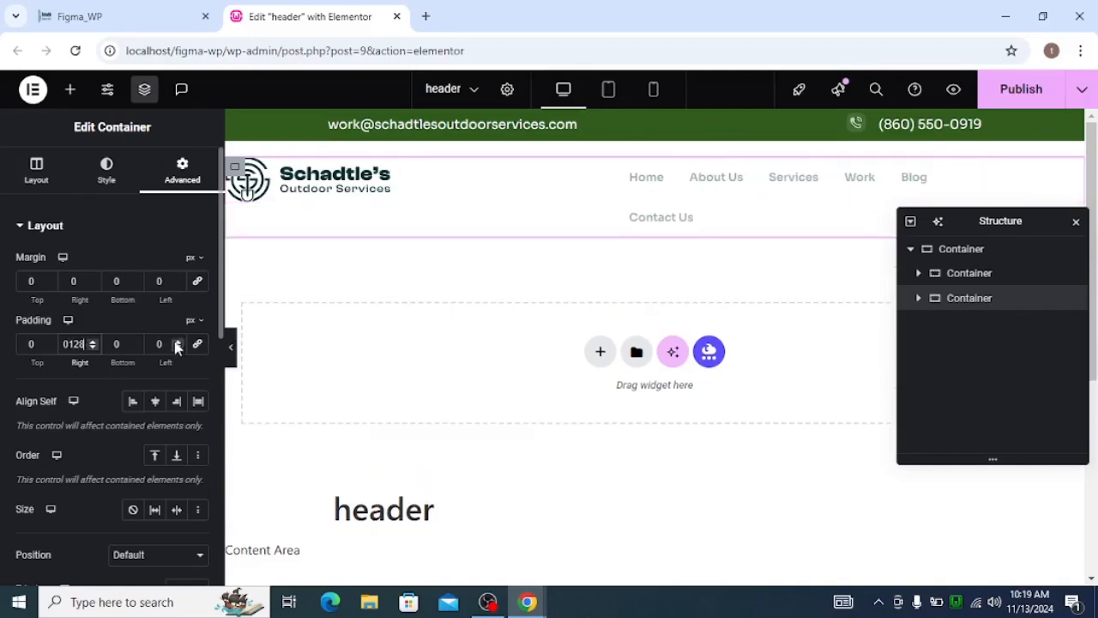
click(162, 345)
text(128)
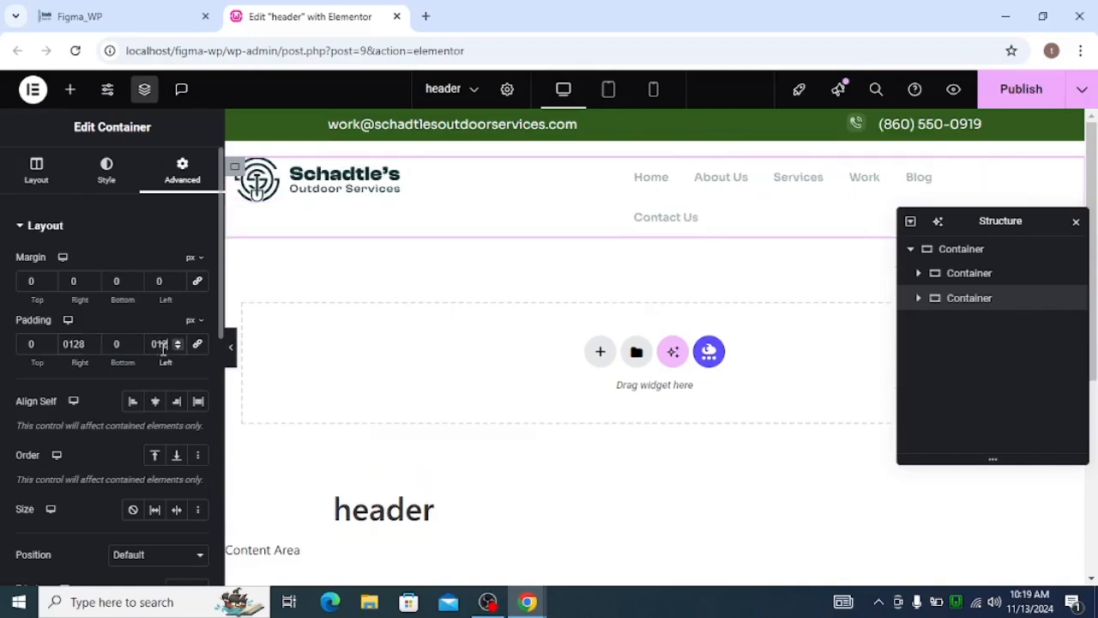
click(235, 357)
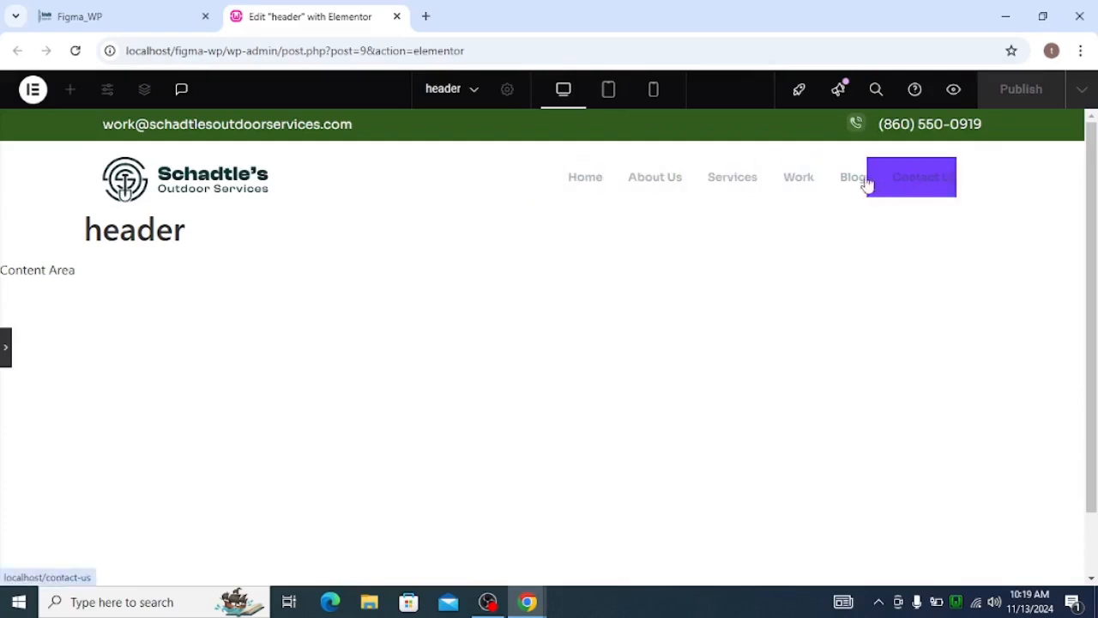
click(4, 347)
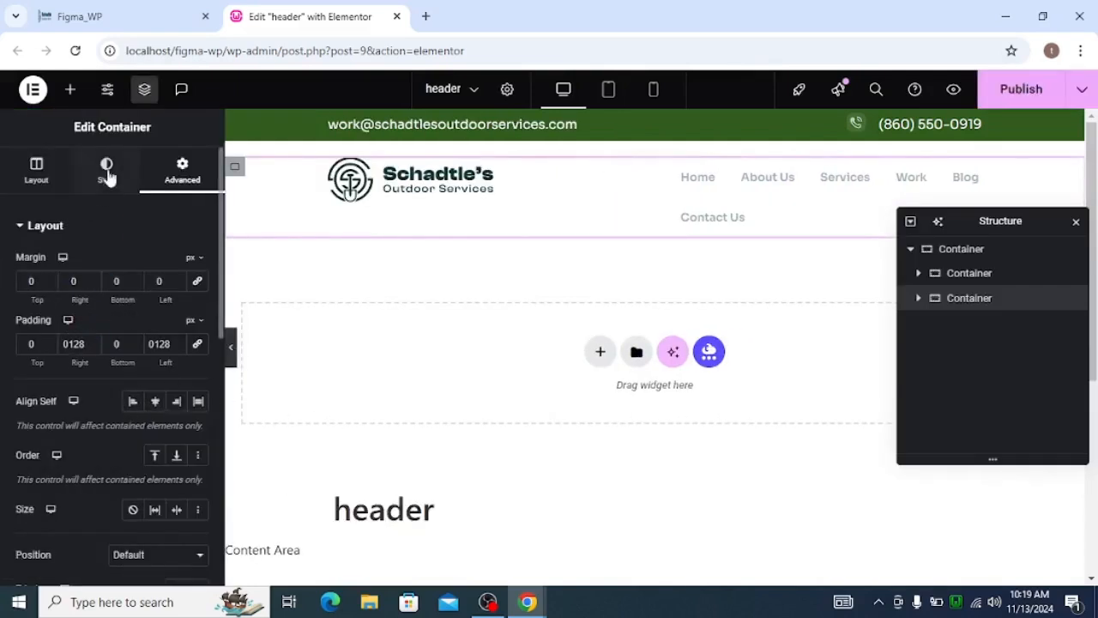
Give the Simple Menu's top-level items a global_white background and neutral_dark_color text on hover, and preview the header at full width.
click(919, 299)
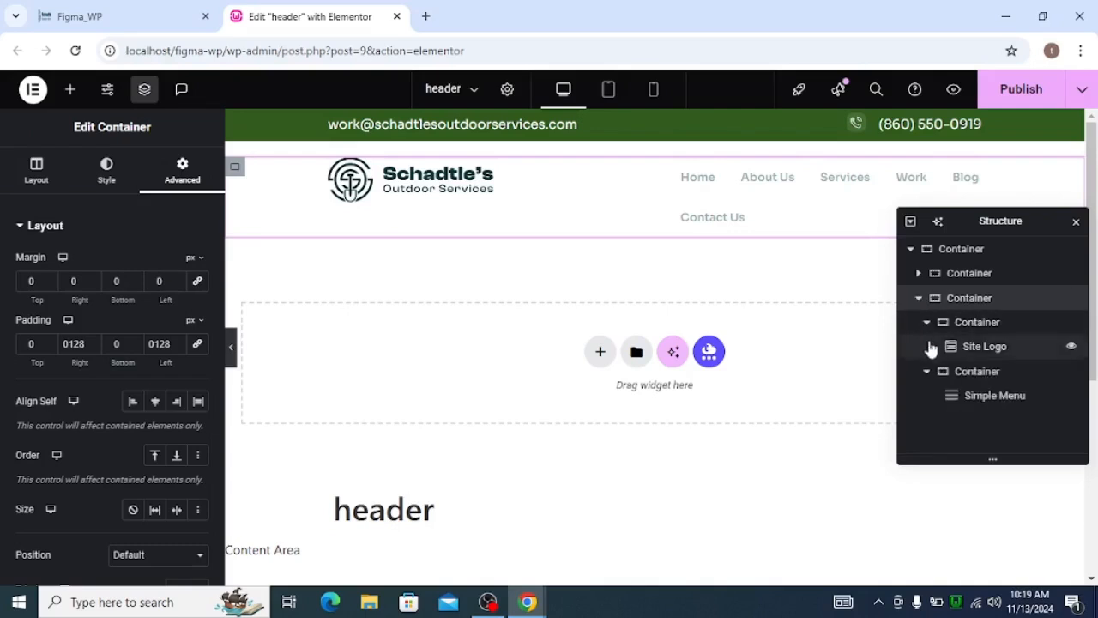
click(978, 396)
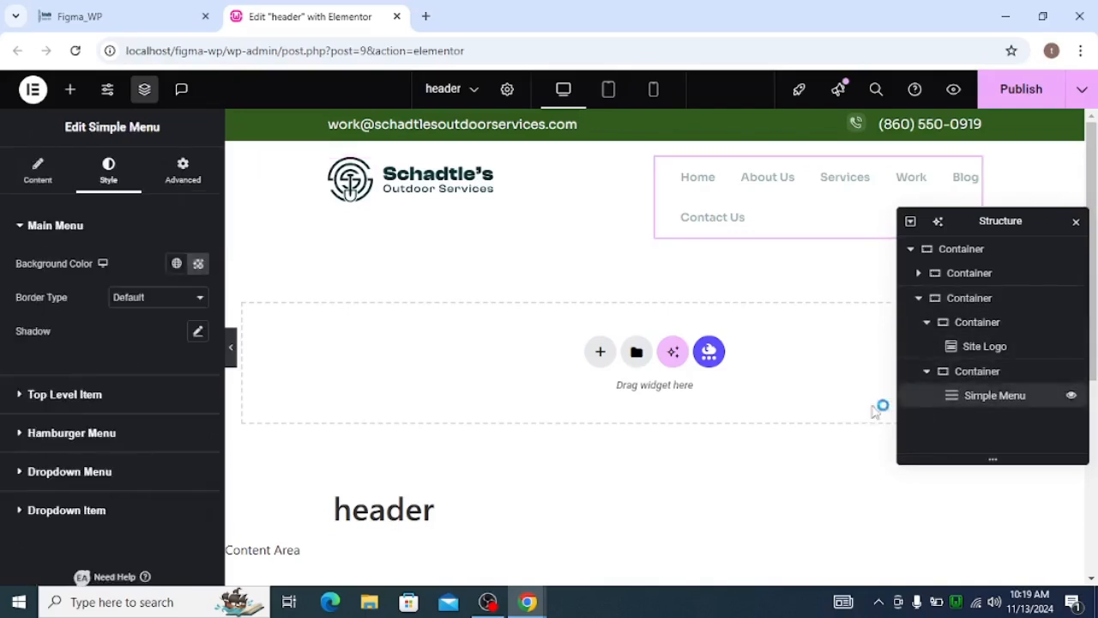
click(24, 394)
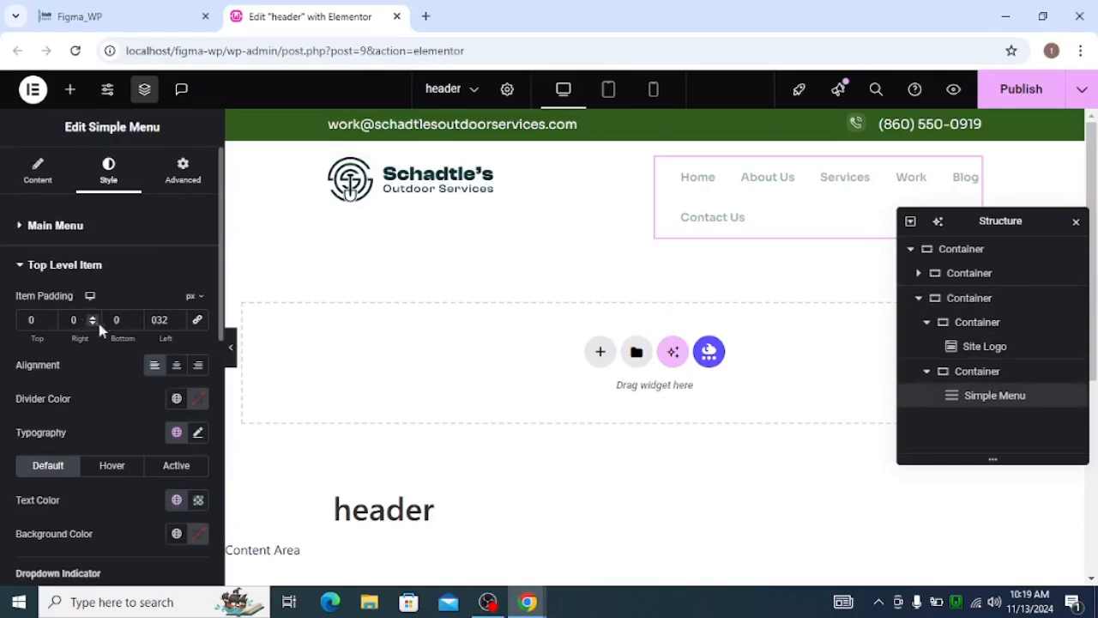
scroll(121, 363, down, 1)
click(114, 392)
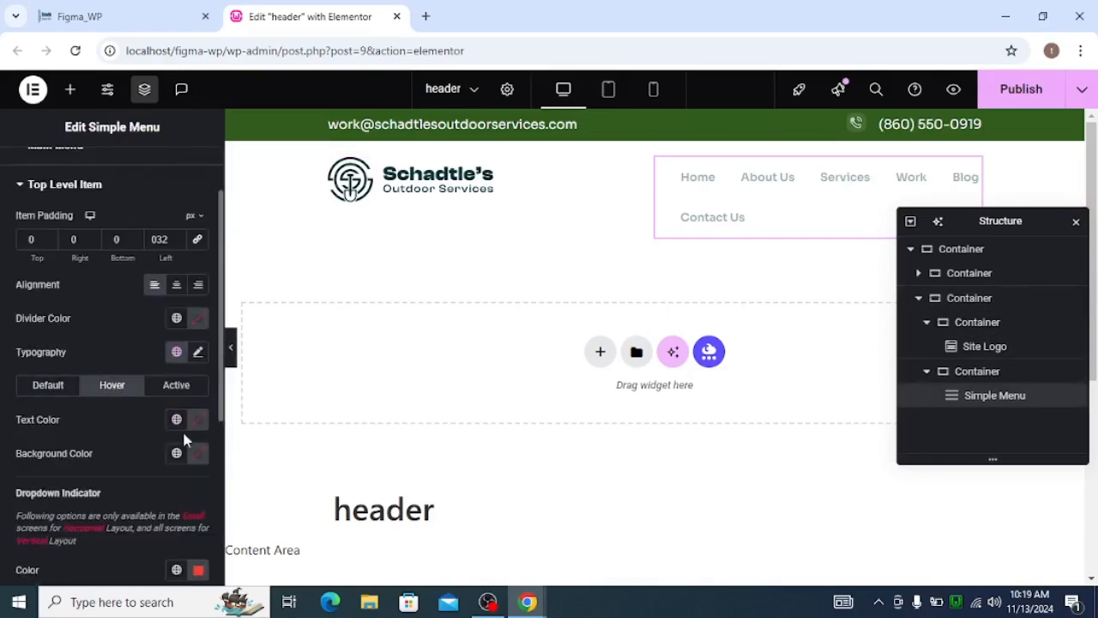
click(176, 454)
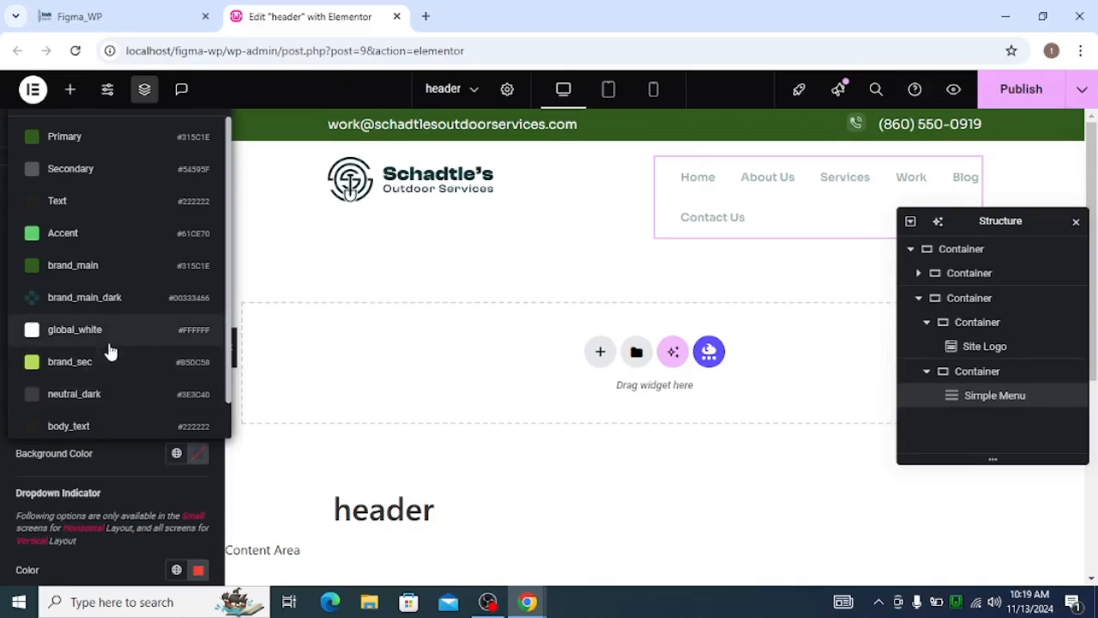
click(110, 331)
click(177, 420)
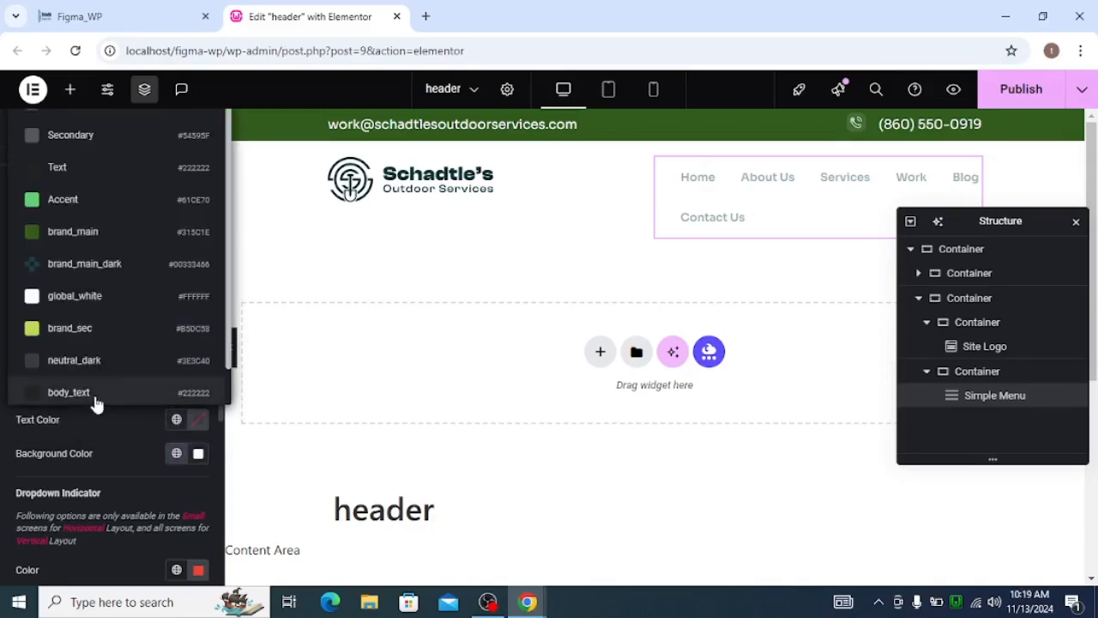
scroll(123, 343, down, 1)
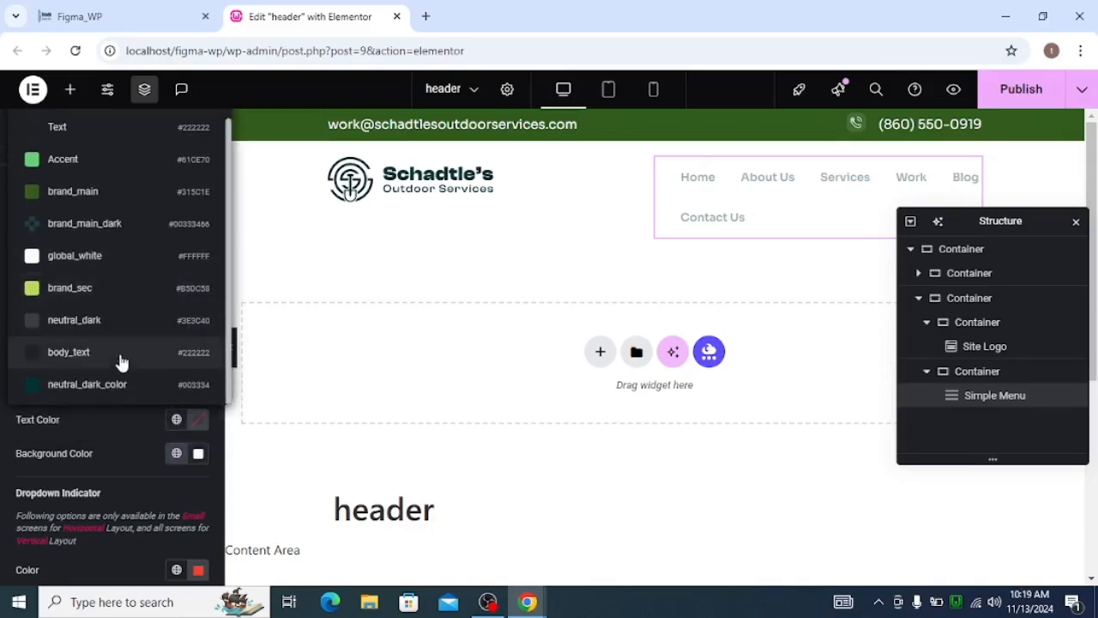
click(123, 387)
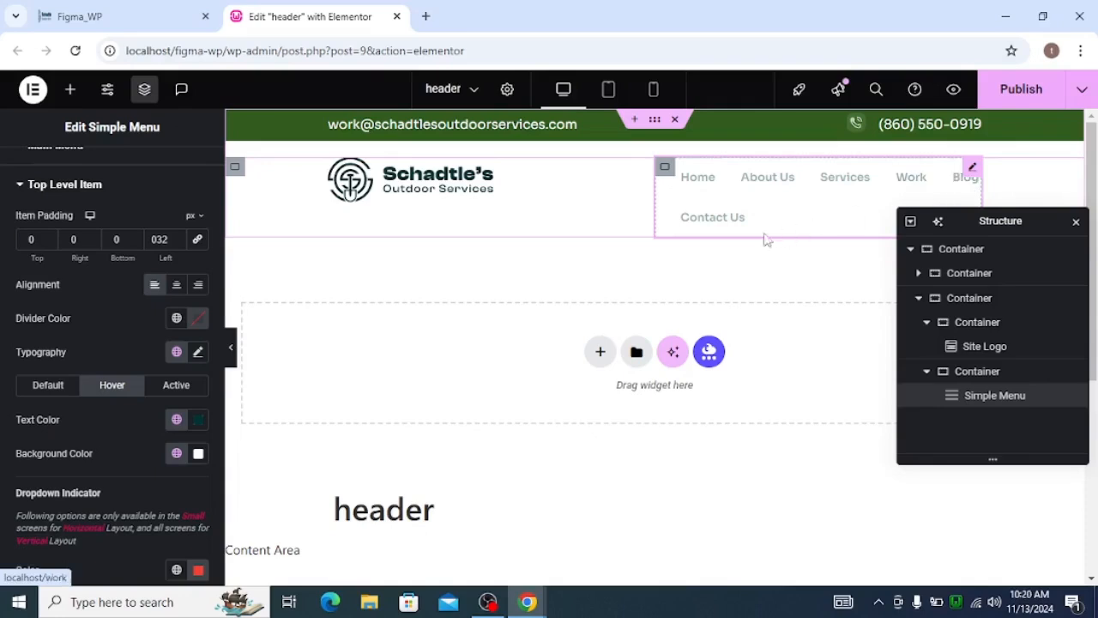
click(232, 347)
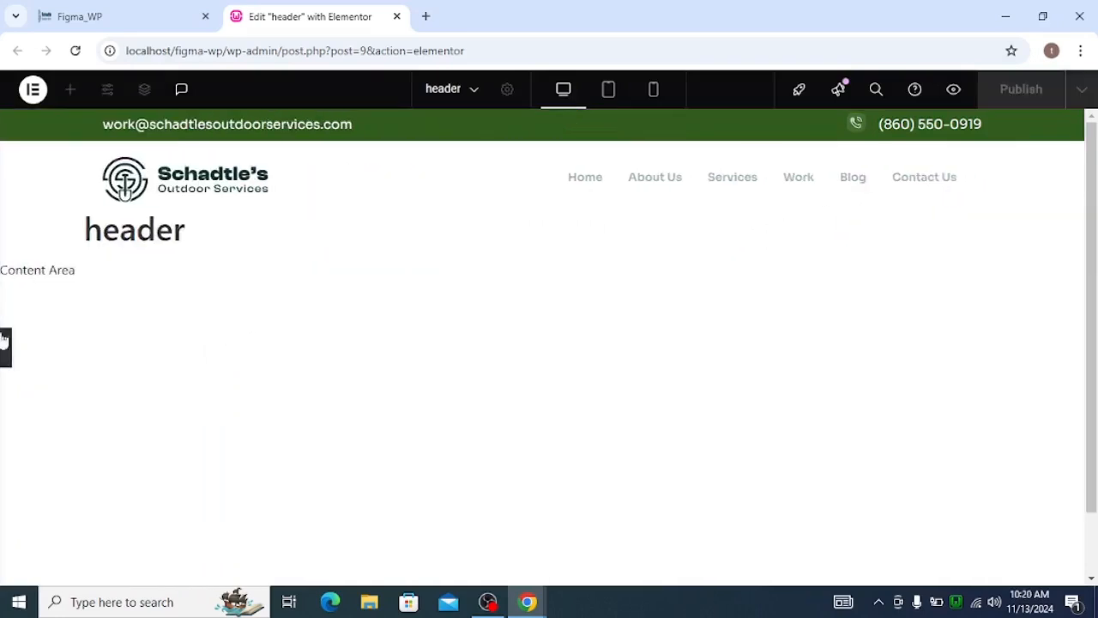
click(5, 343)
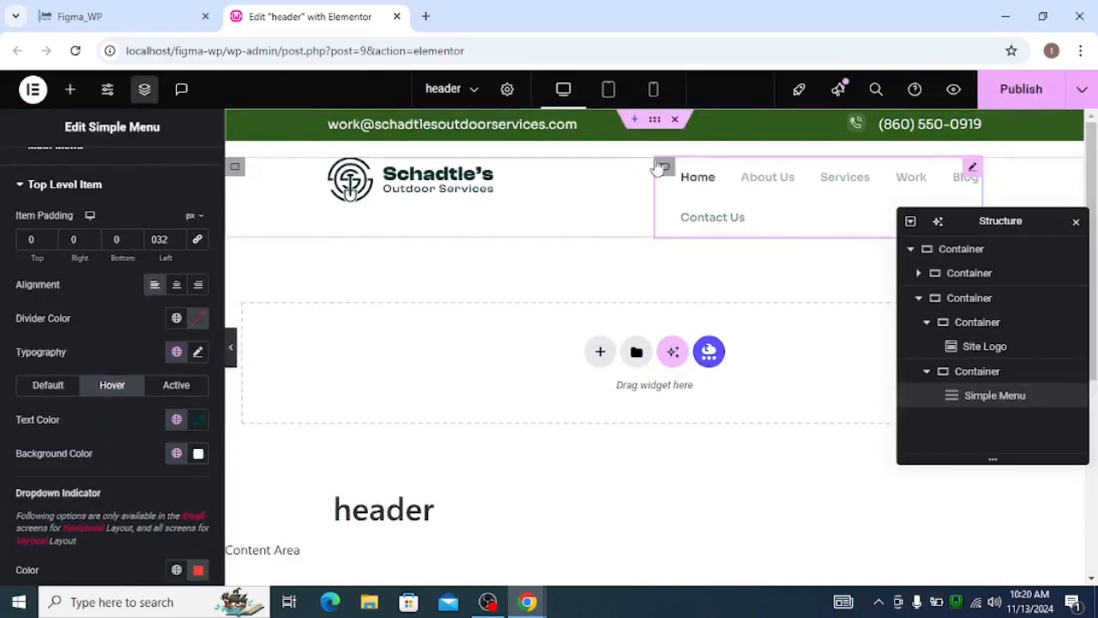
In the tablet view, unlink the lower row container's padding and set its right and left padding to 40 px.
click(608, 91)
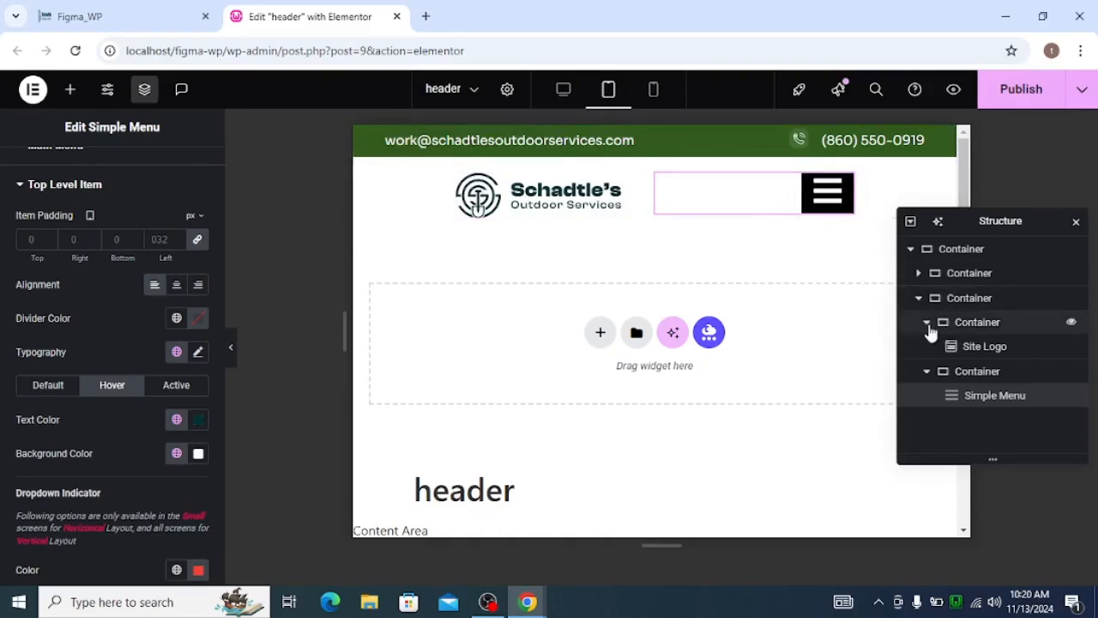
click(918, 298)
click(952, 300)
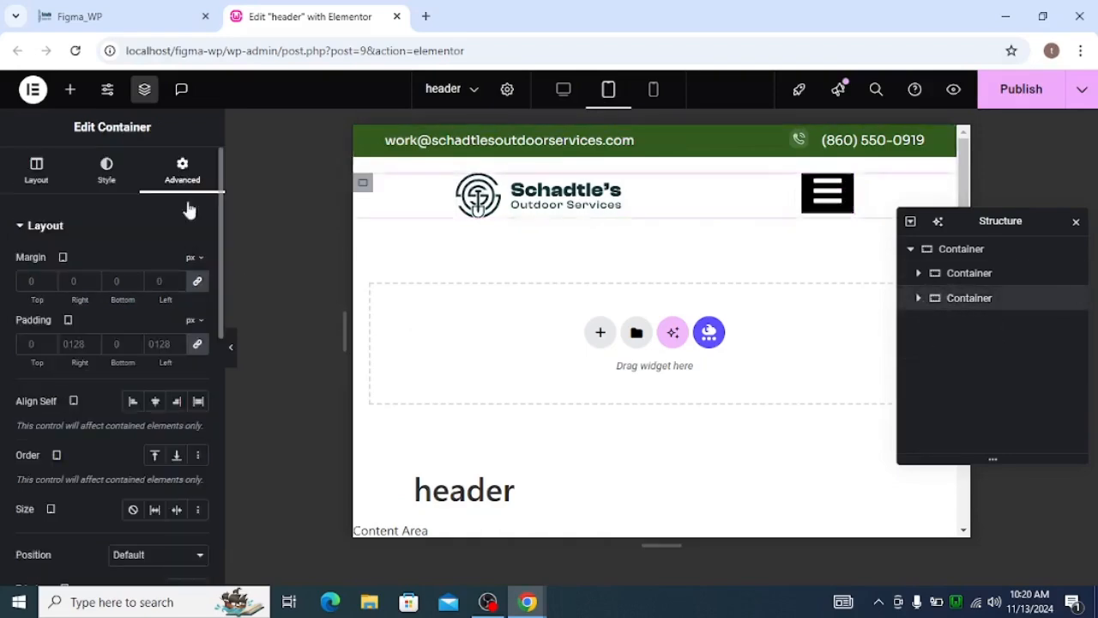
click(193, 347)
click(49, 347)
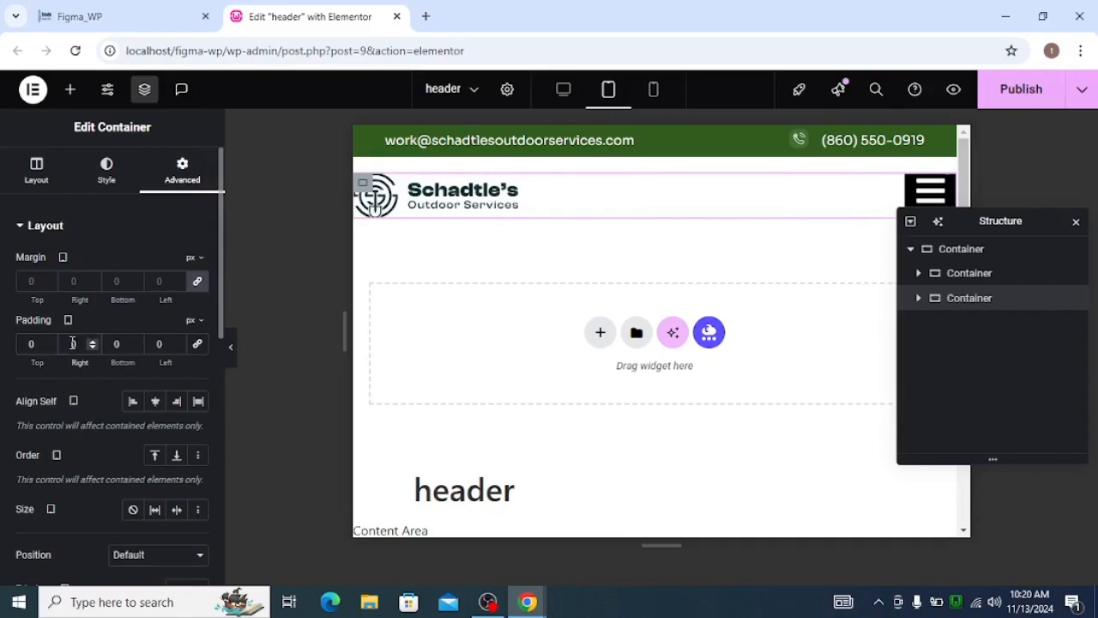
click(72, 343)
text(40)
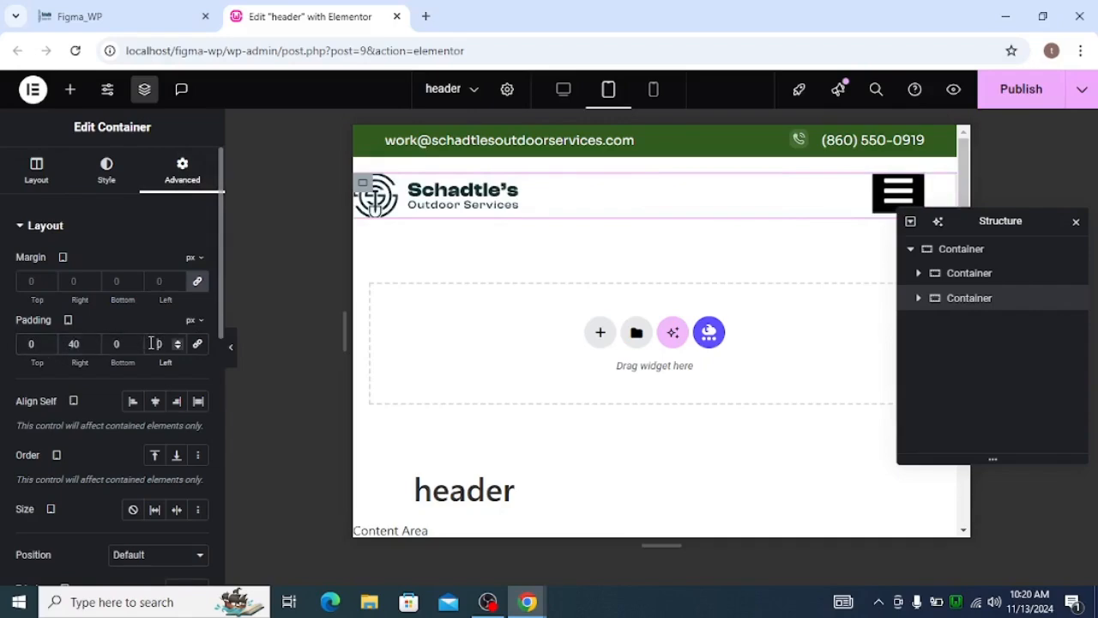
text(40)
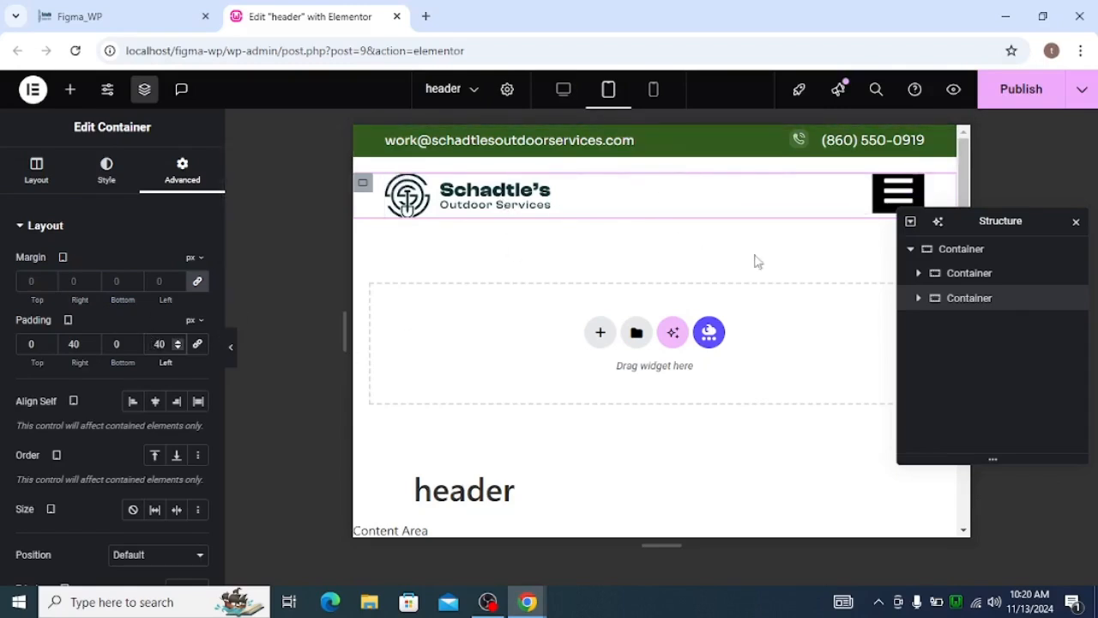
Give the lower row container a classic background in the global_white color.
click(105, 173)
click(133, 297)
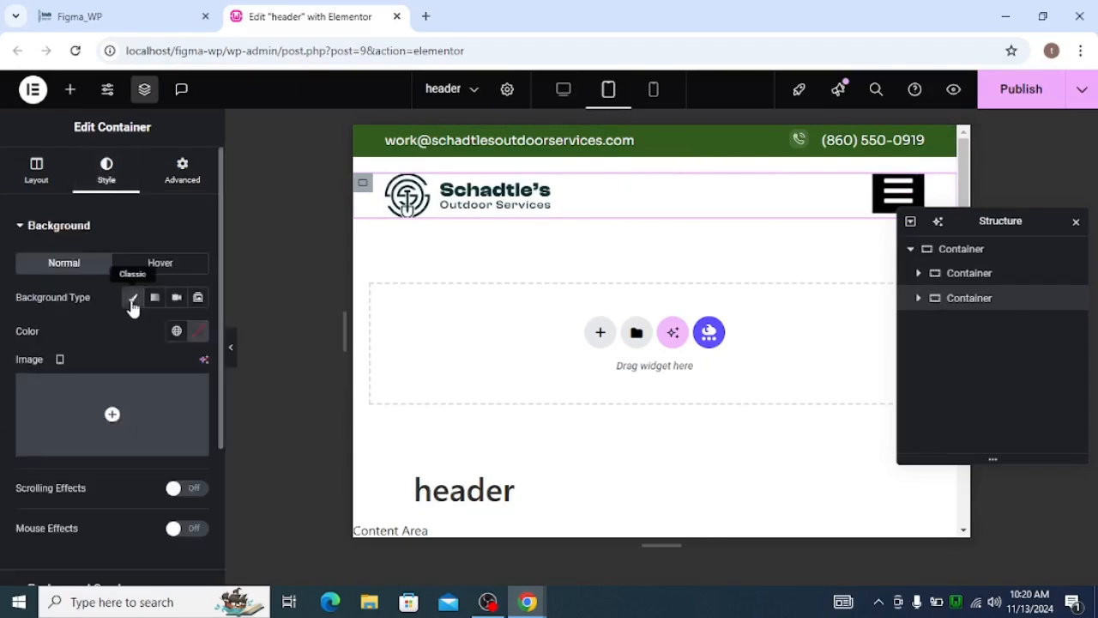
click(176, 330)
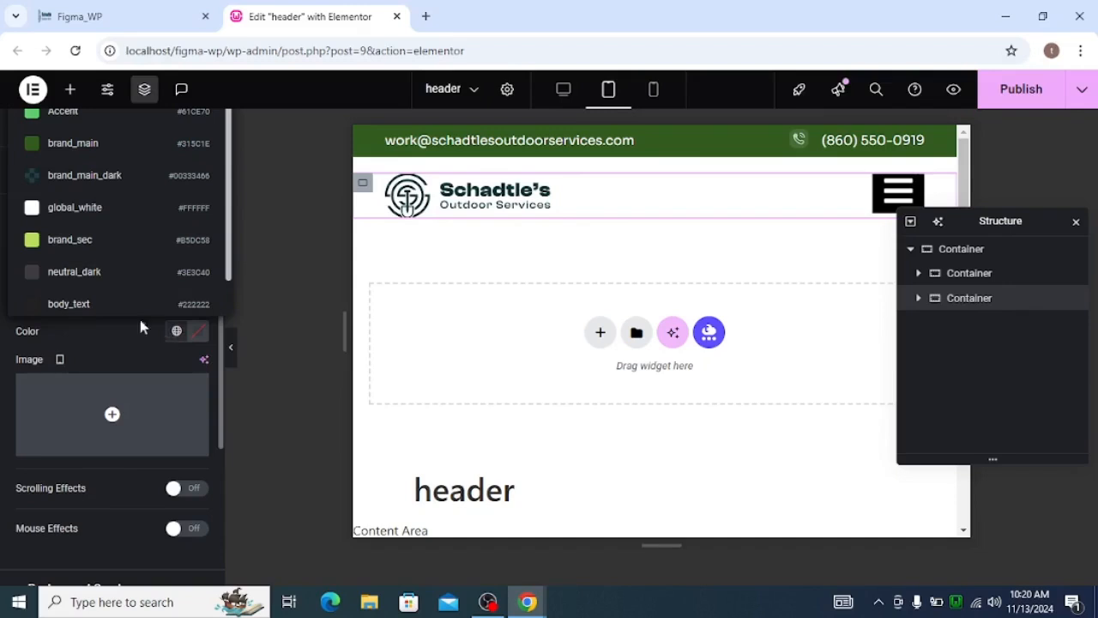
click(76, 207)
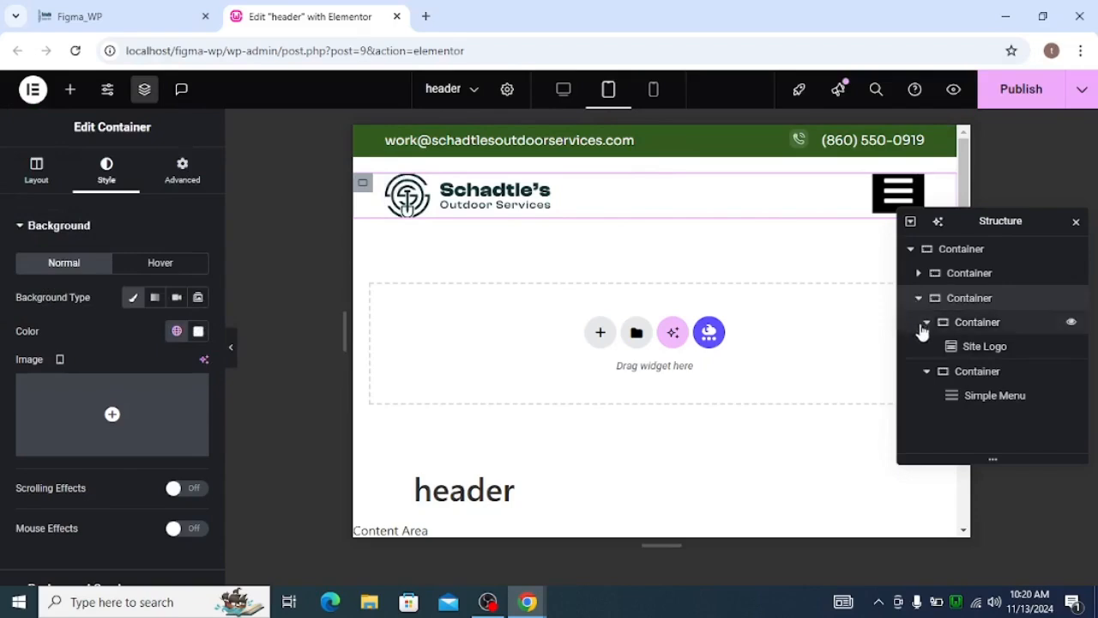
Set the Simple Menu's hamburger background to global_white and its icon color to neutral_dark_color.
click(946, 392)
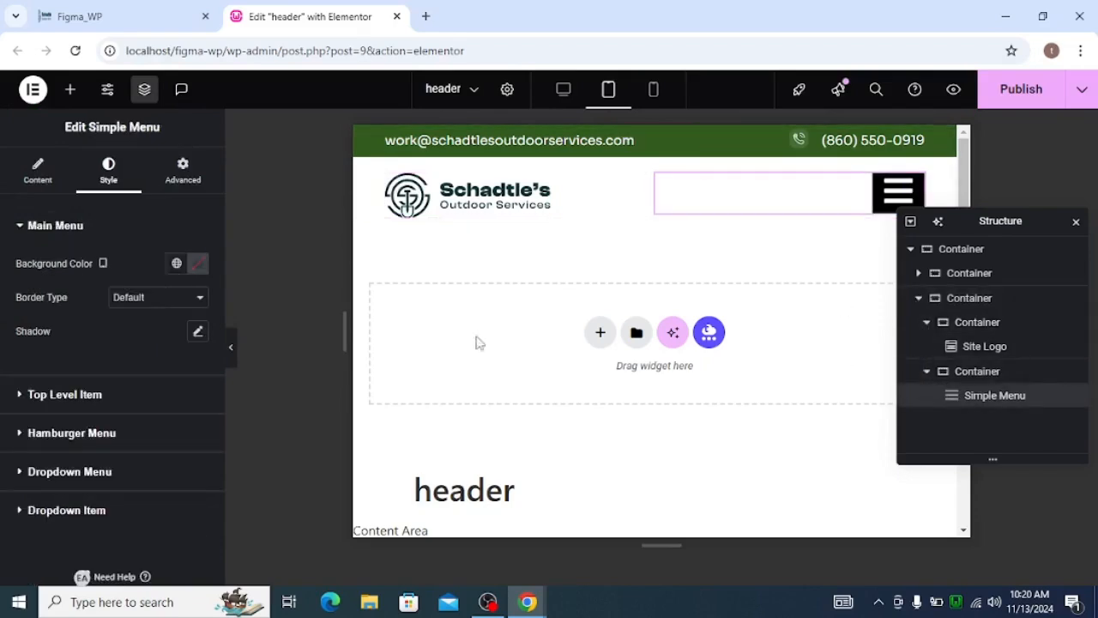
click(31, 434)
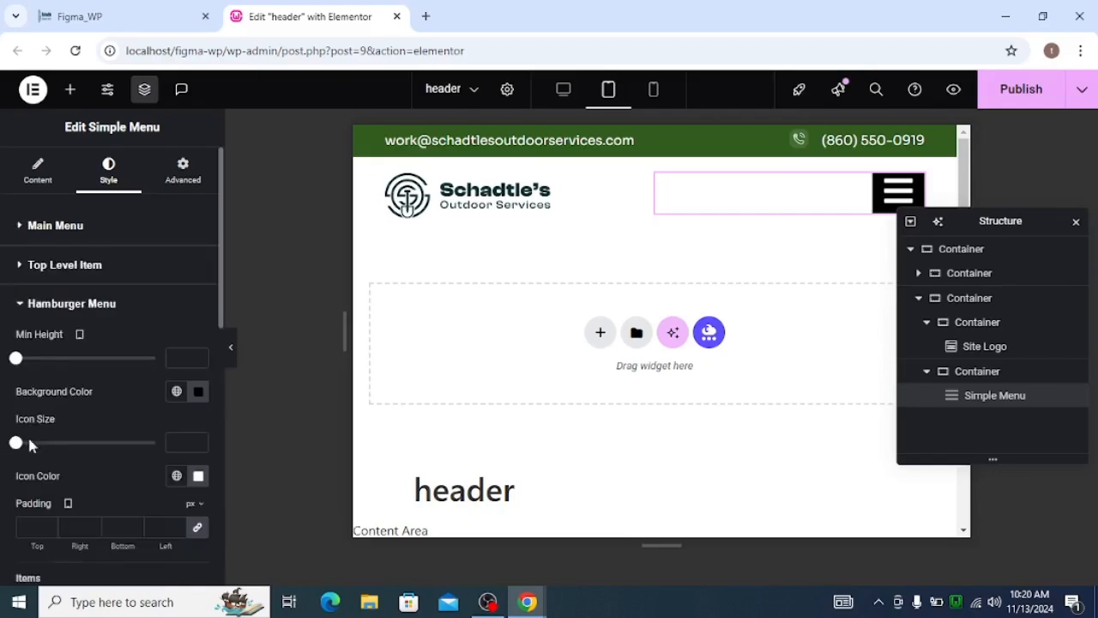
click(184, 396)
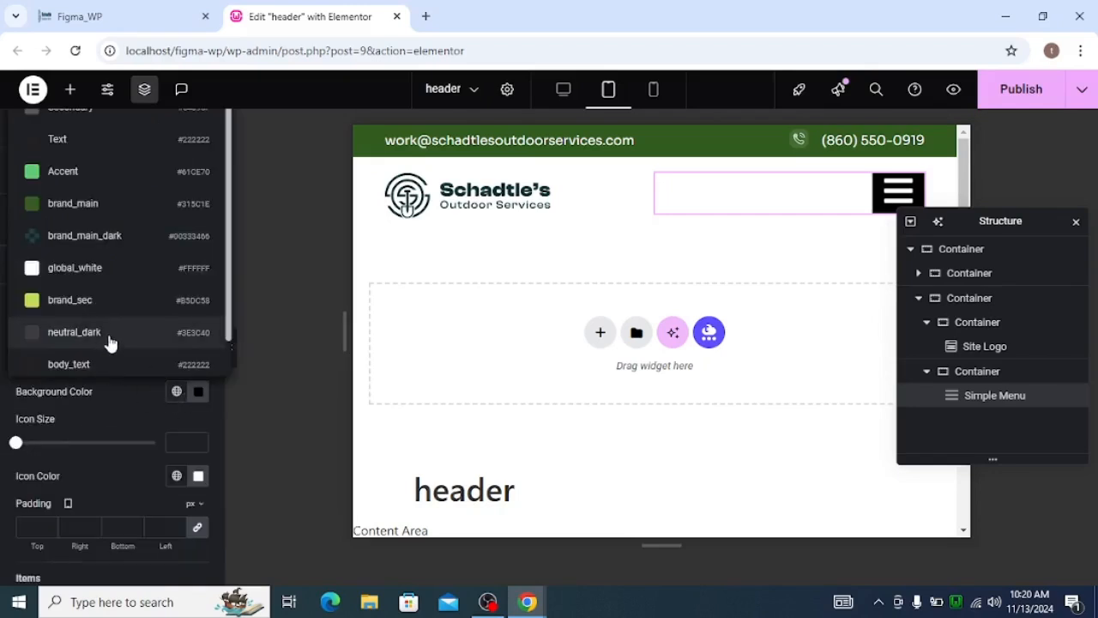
scroll(110, 355, down, 1)
click(97, 241)
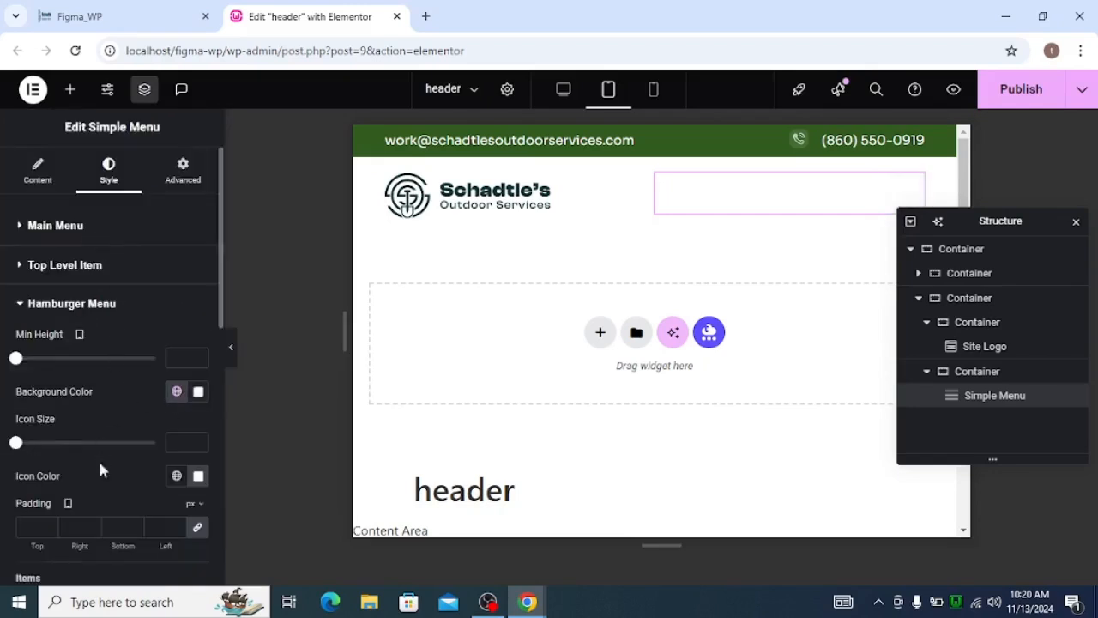
click(176, 476)
scroll(98, 443, down, 1)
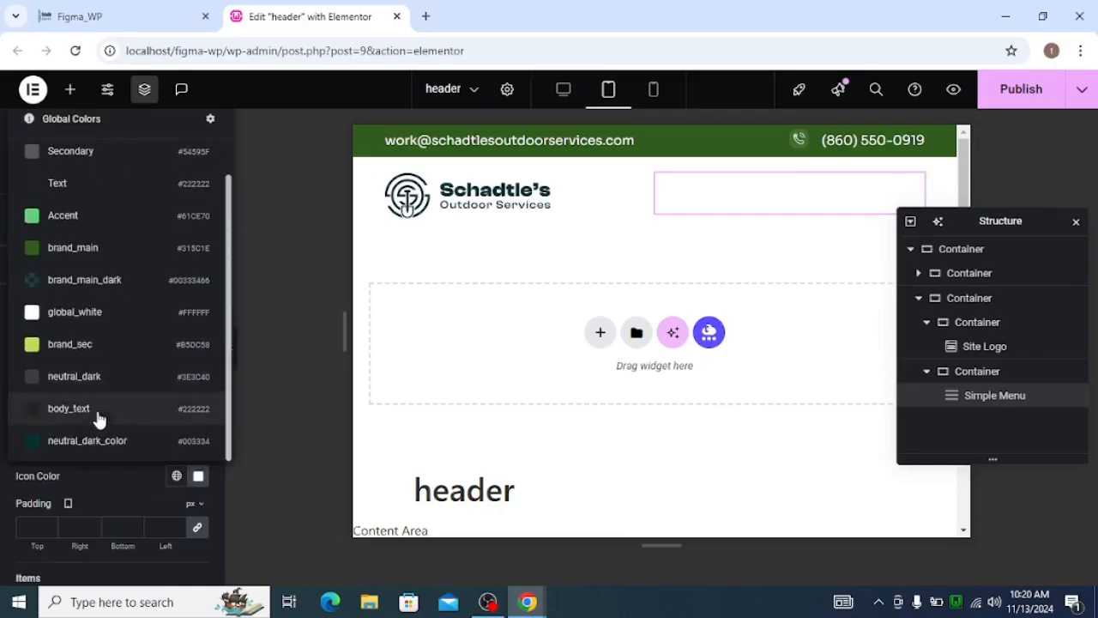
click(97, 440)
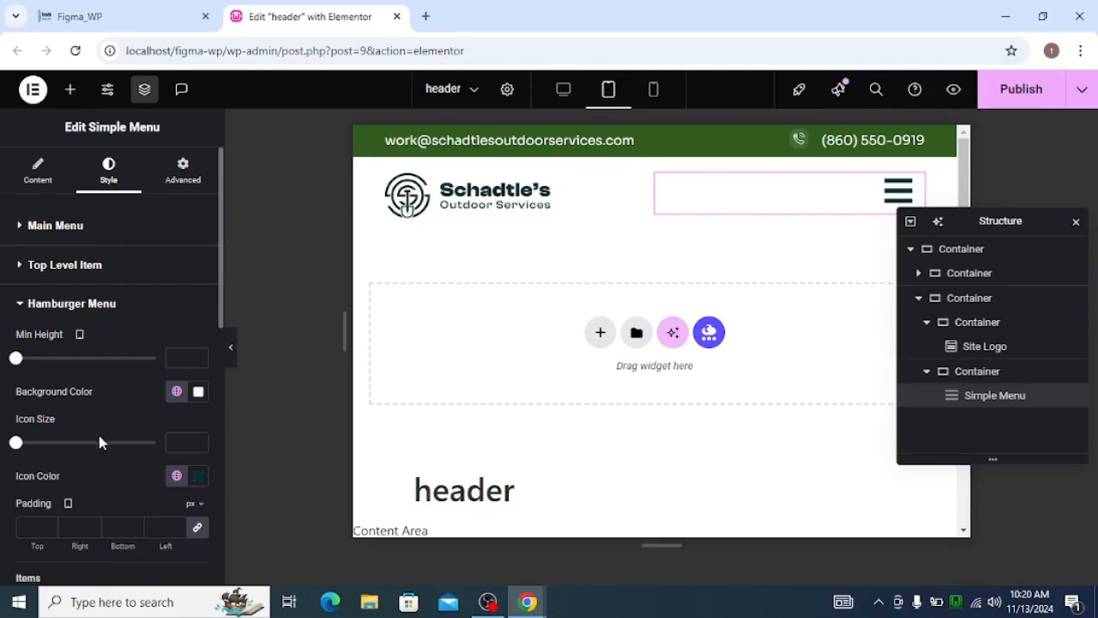
Unlink the hamburger menu's padding at 0 px on all sides and set its icon size to 24.
click(195, 528)
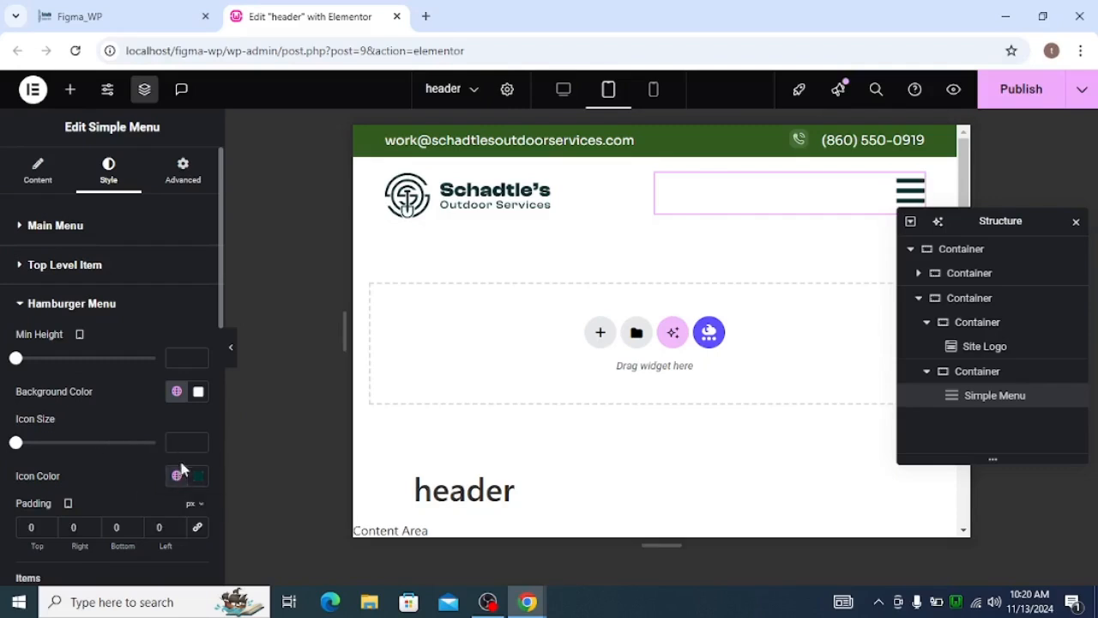
click(181, 443)
text(24)
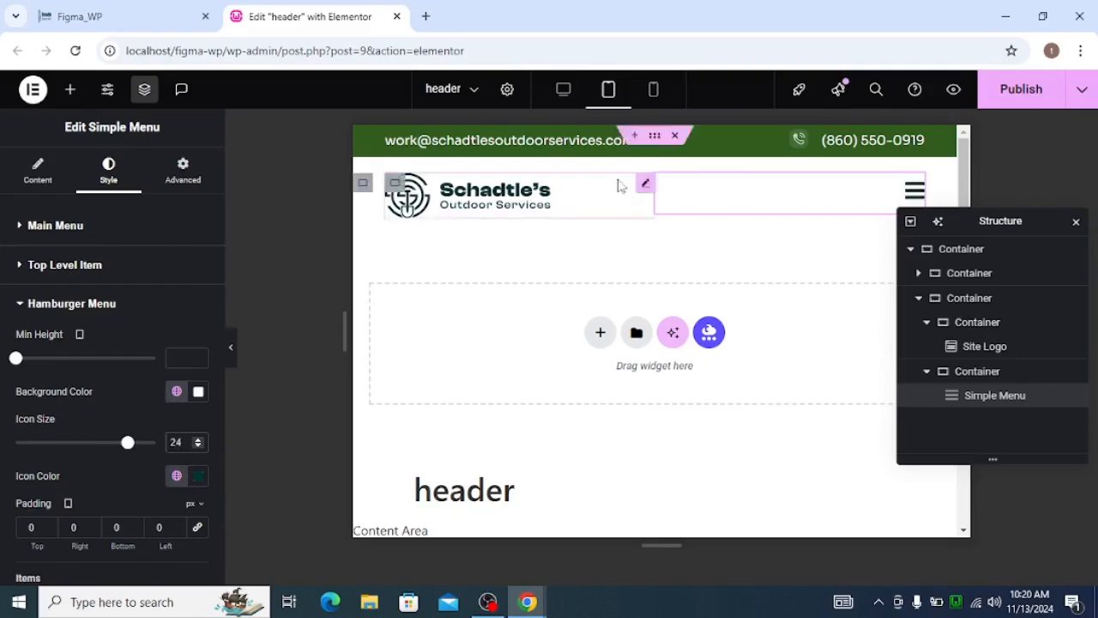
In the mobile view, switch the width unit of the container holding the site logo to percent.
click(654, 91)
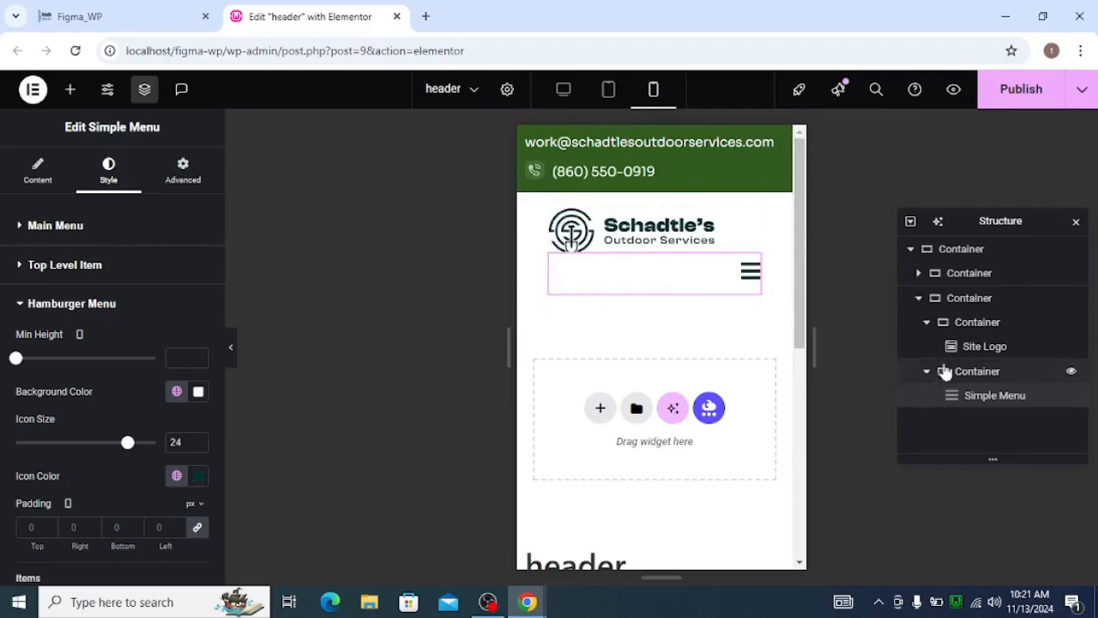
click(926, 324)
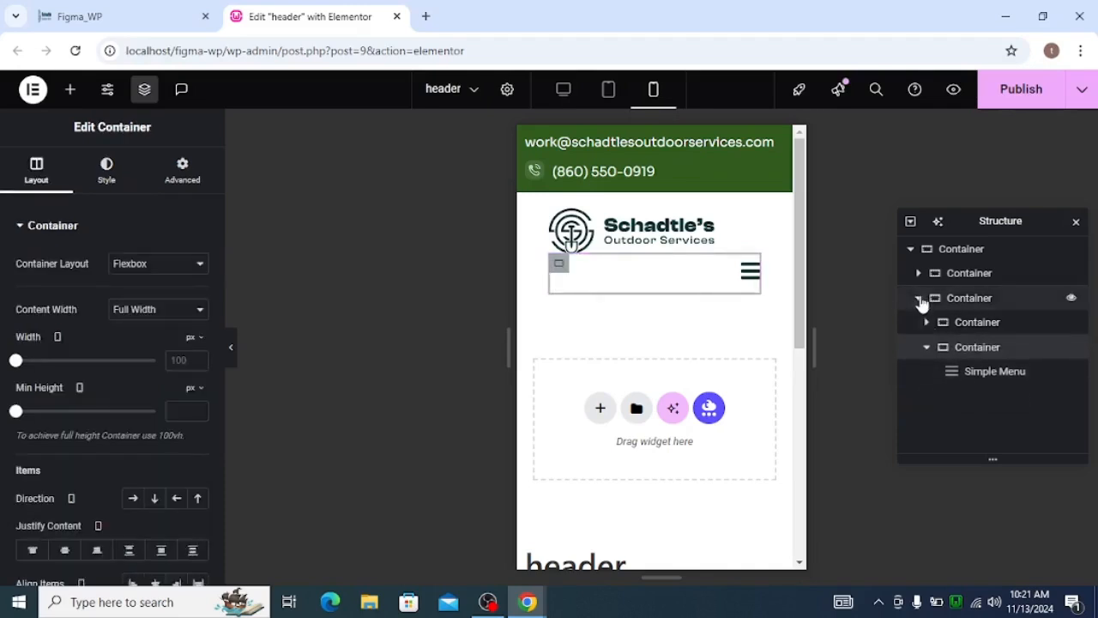
click(920, 299)
click(919, 299)
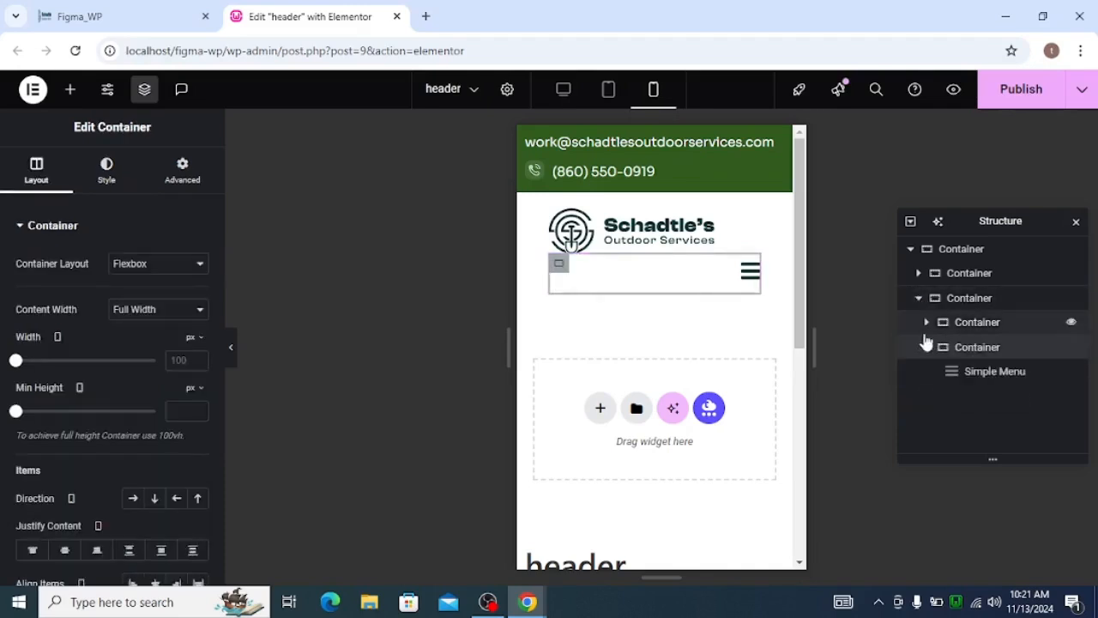
click(926, 347)
click(953, 324)
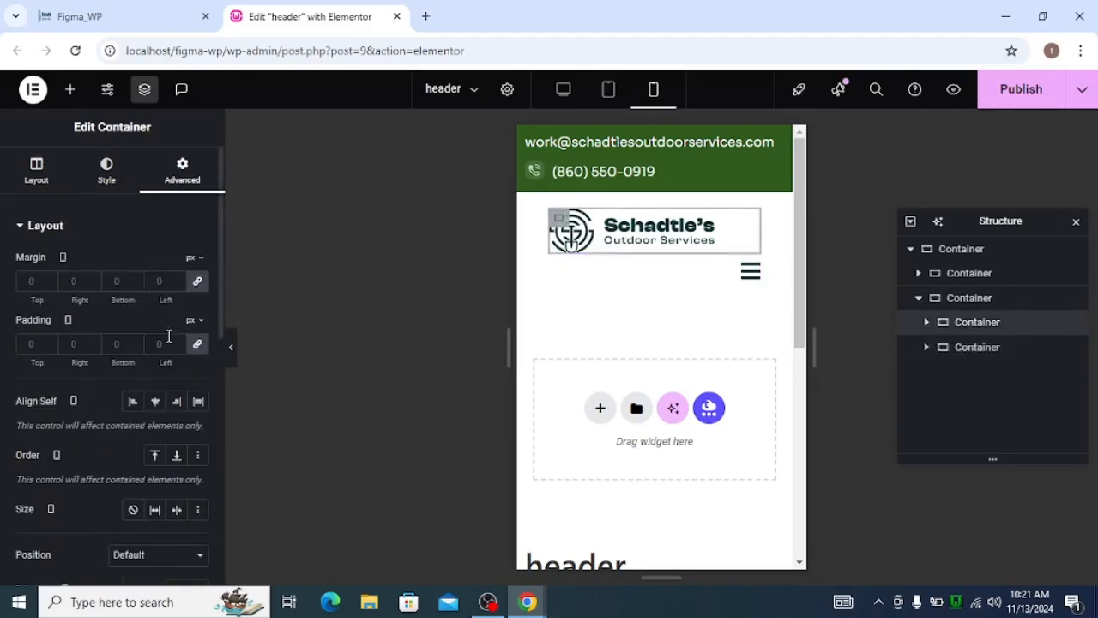
click(38, 174)
click(192, 338)
click(192, 369)
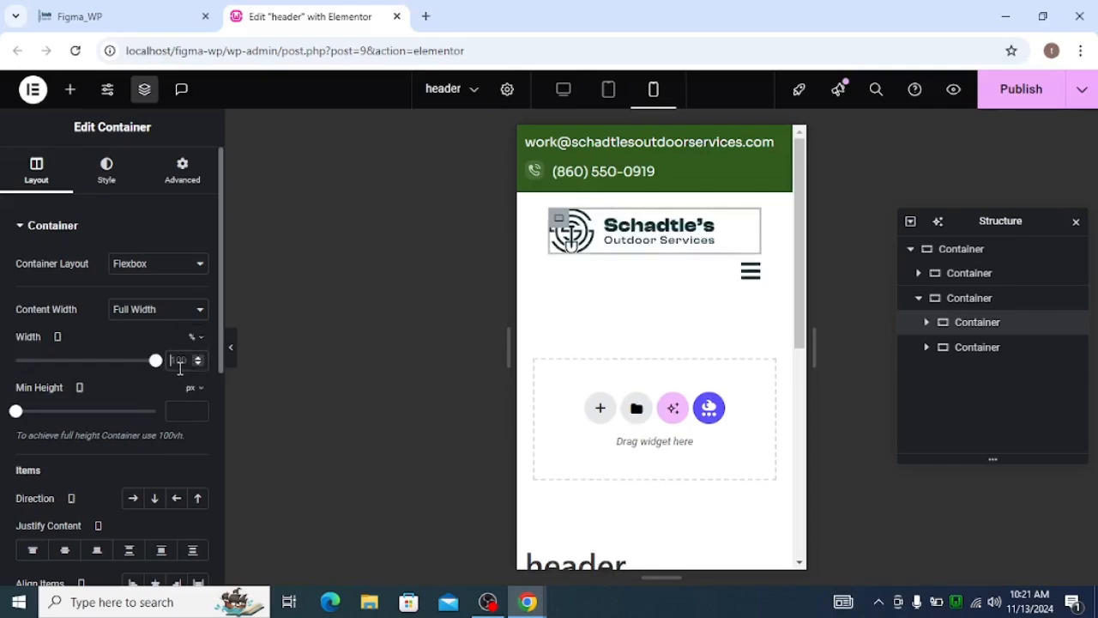
Try widths of 30% and 40% for the logo container on mobile, and settle on 50%.
click(175, 367)
text(30)
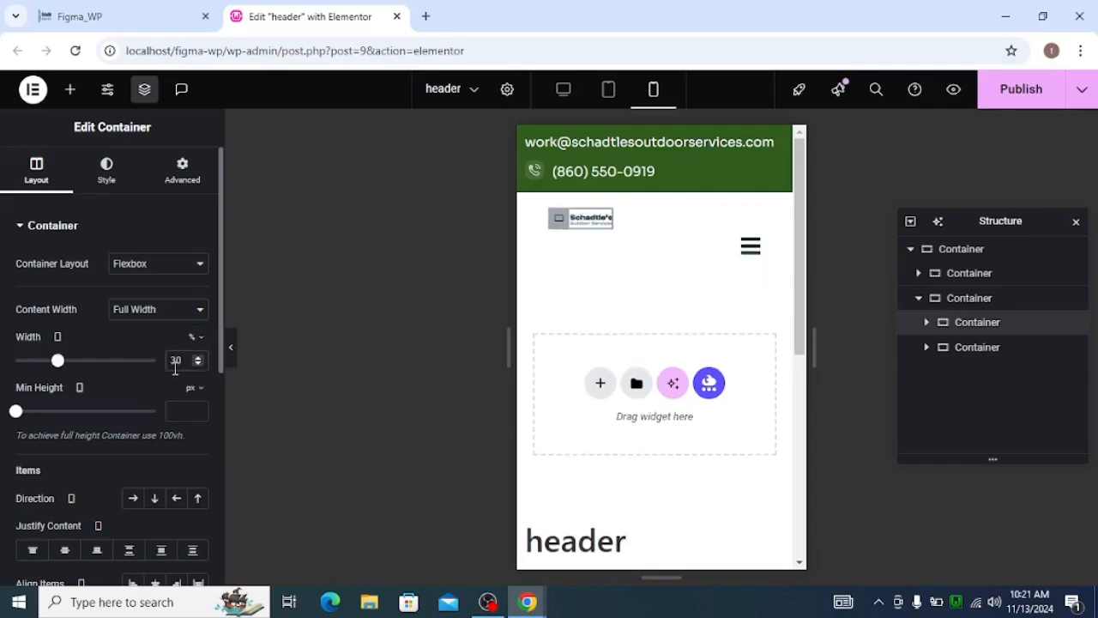
key(BackSpace)
key(BackSpace)
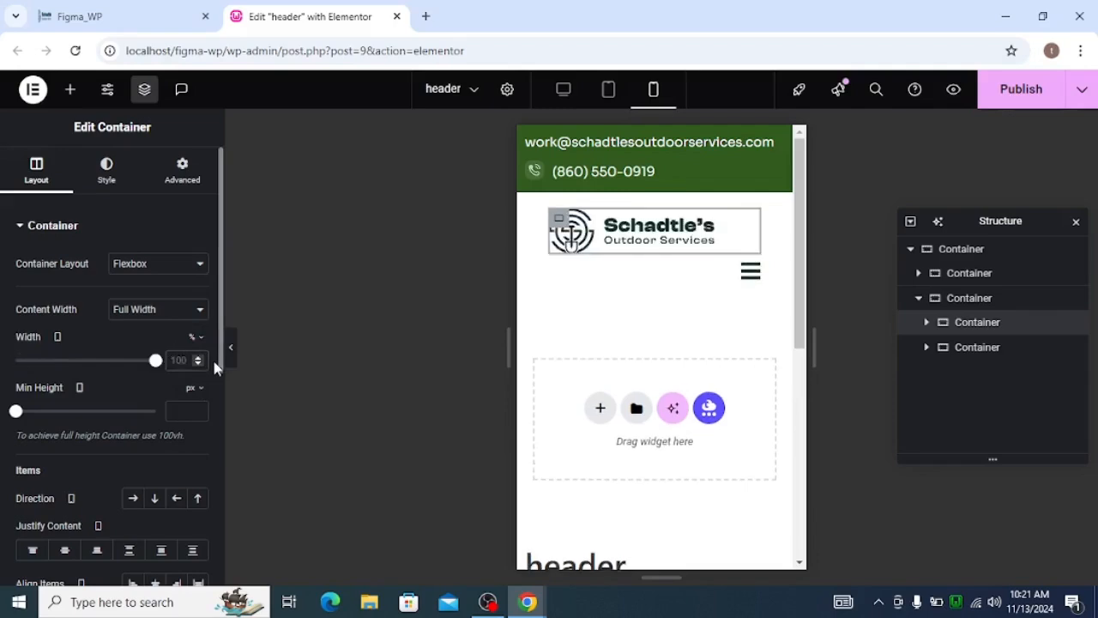
text(40)
key(BackSpace)
key(BackSpace)
text(50)
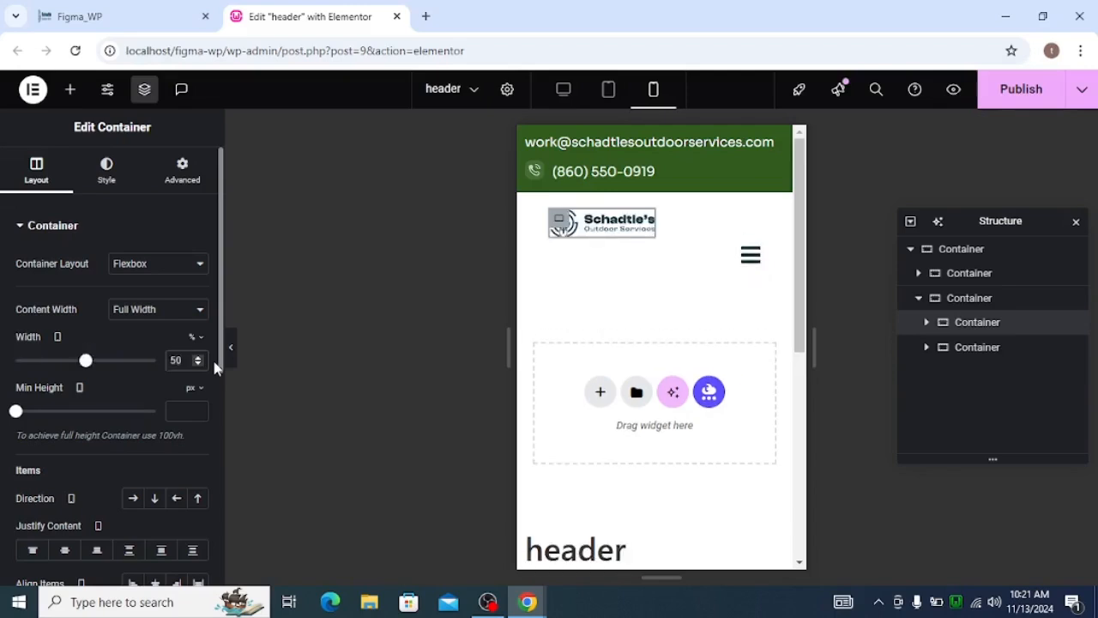
Set the mobile width of the container holding the Simple Menu to 50%.
click(972, 346)
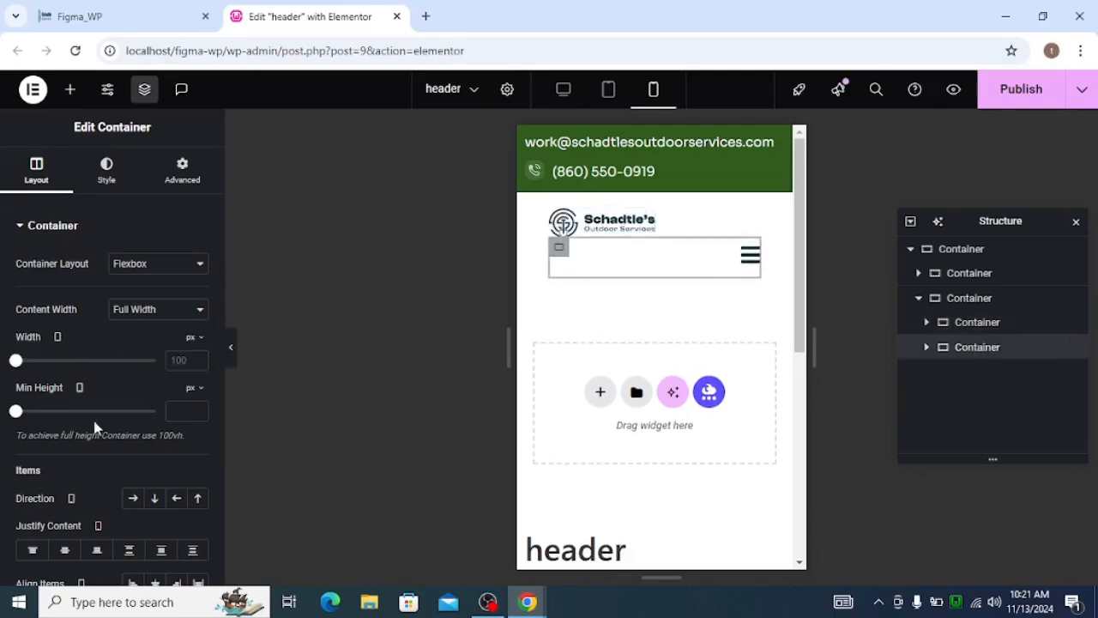
click(189, 341)
click(196, 360)
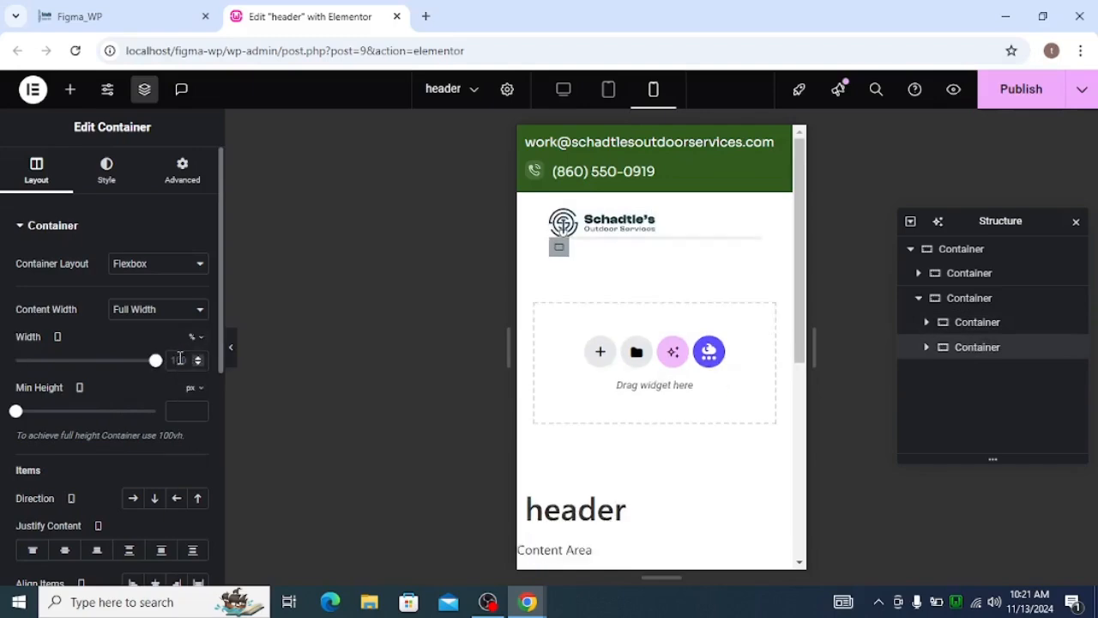
text(50)
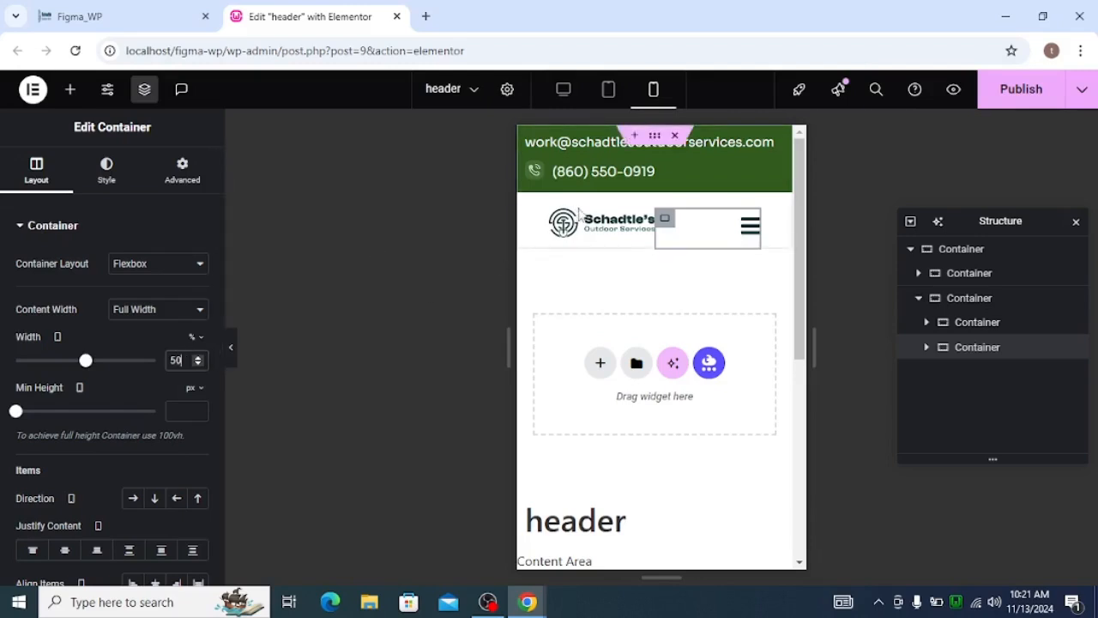
Unlink the lower row container's mobile margin and padding, and set its right and left padding to 20 px.
click(957, 311)
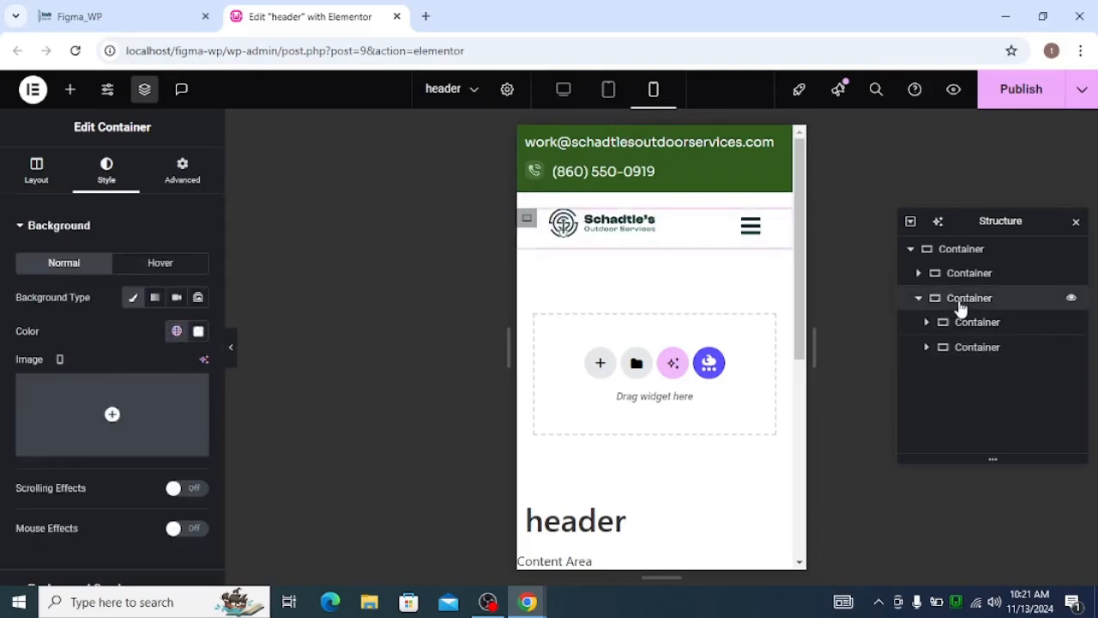
click(172, 189)
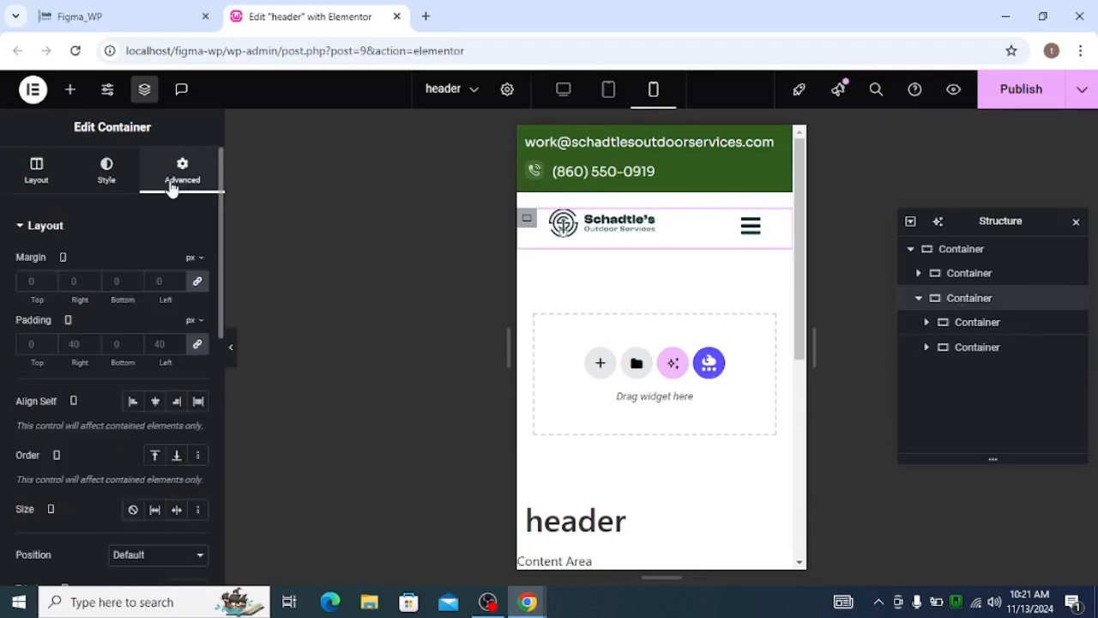
click(196, 283)
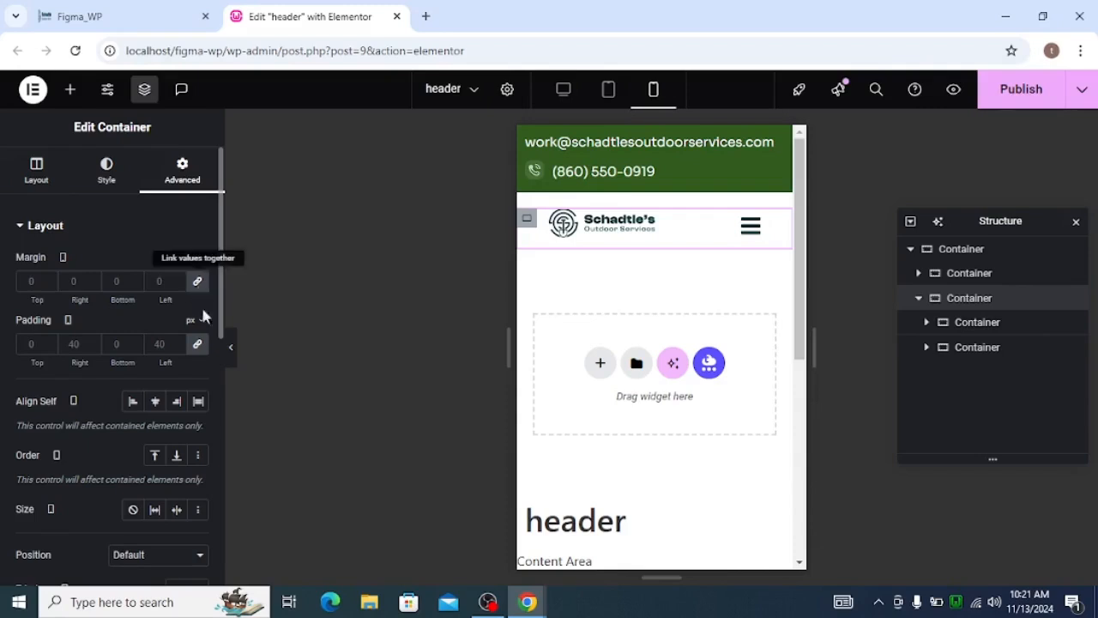
click(197, 344)
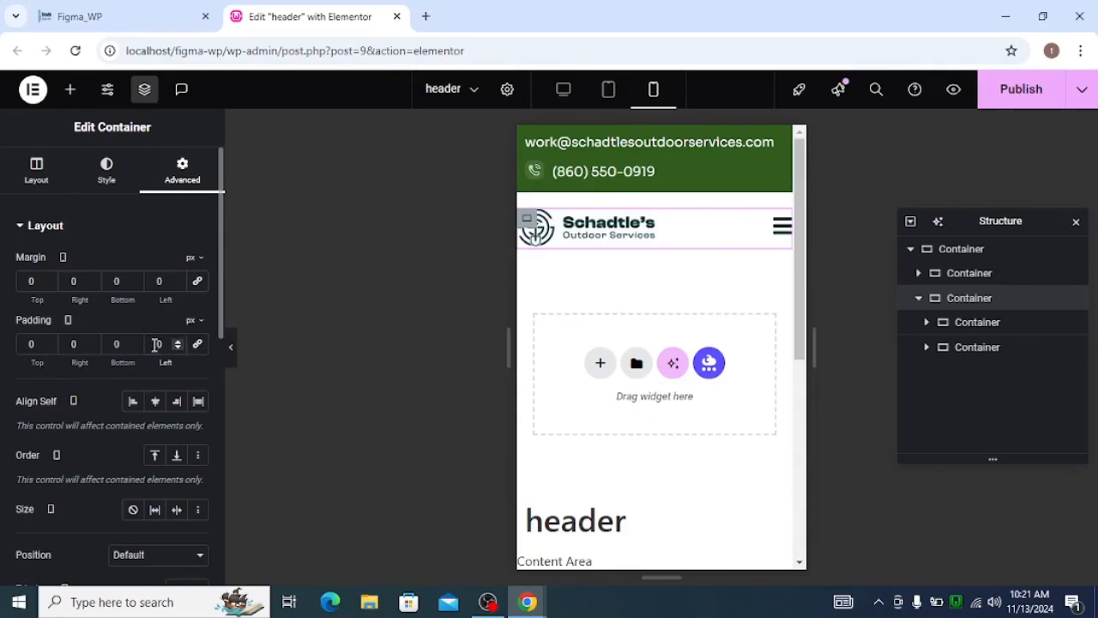
click(72, 347)
text(2)
click(147, 348)
text(20)
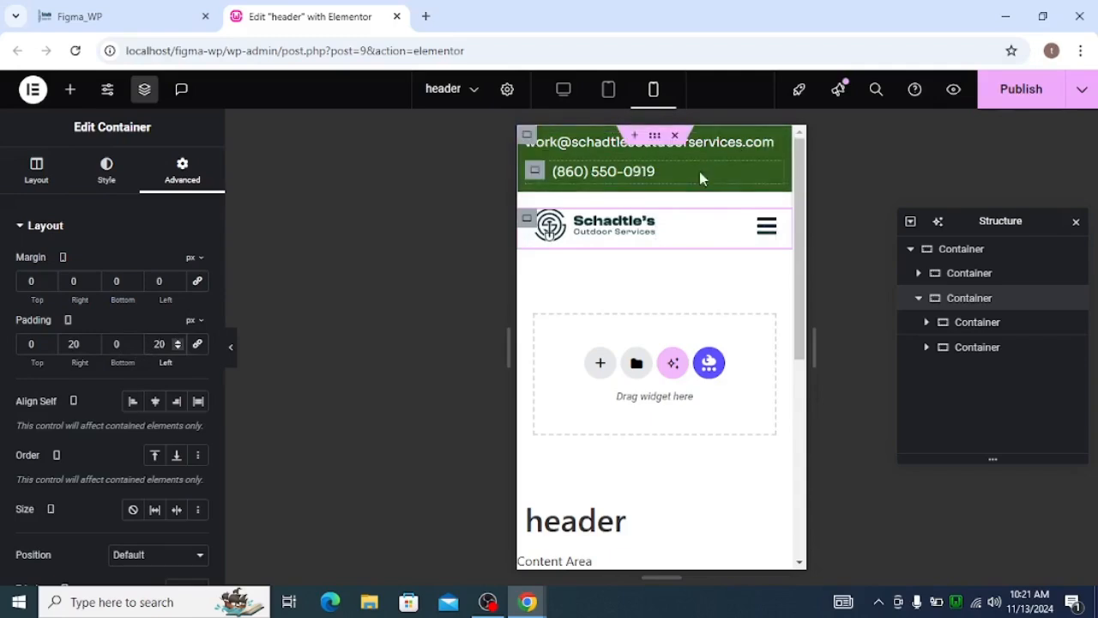
Publish the header from the desktop view and preview it without the editing panel at desktop, tablet and mobile sizes.
click(564, 96)
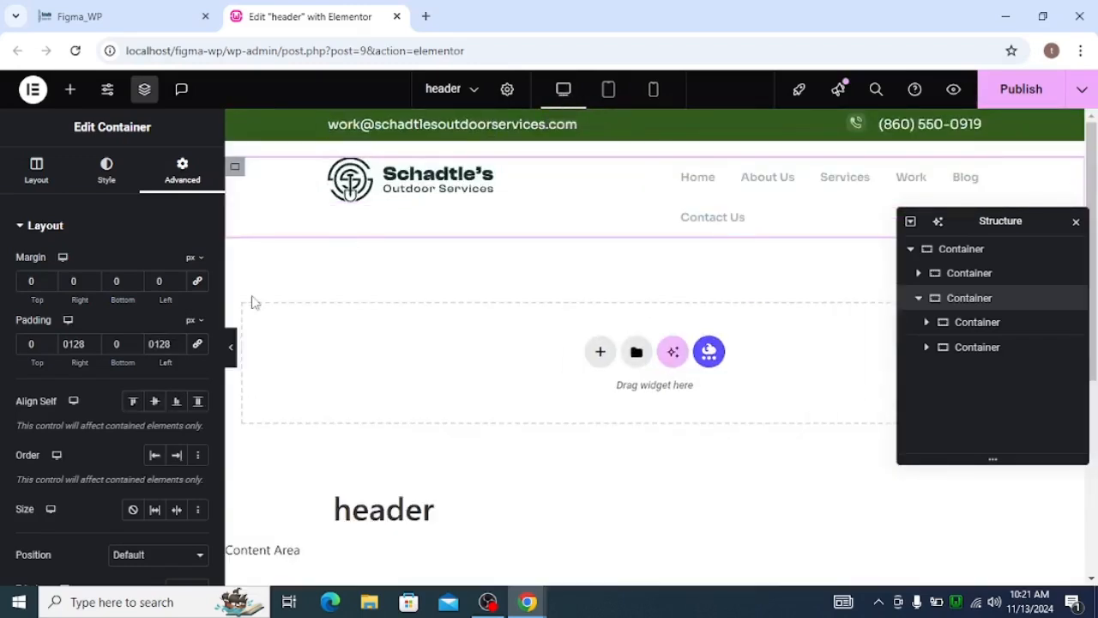
click(1007, 97)
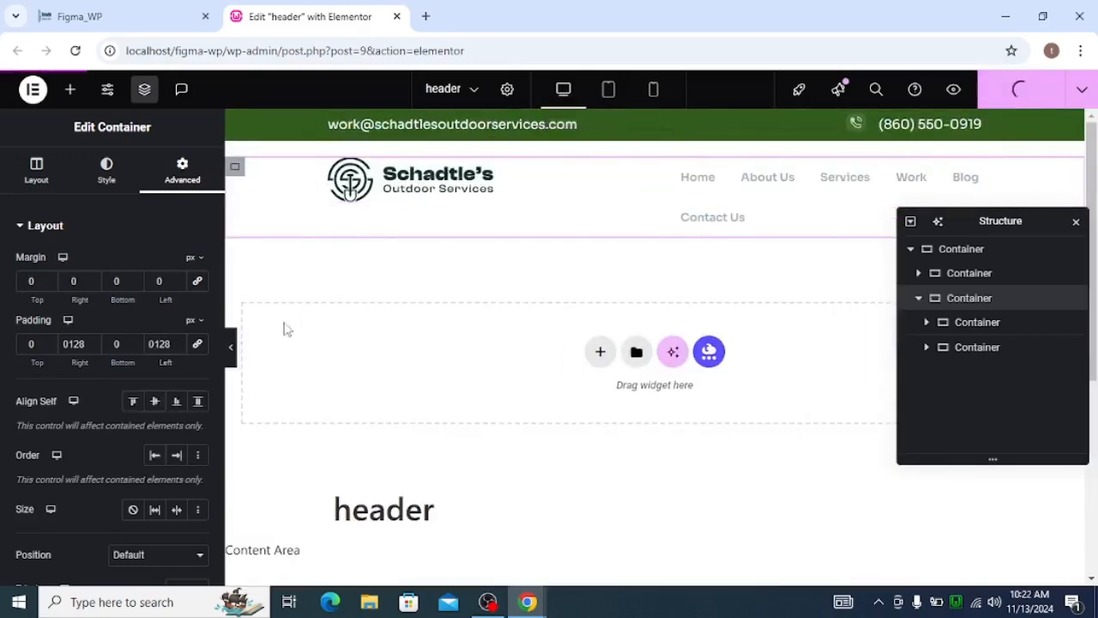
click(232, 350)
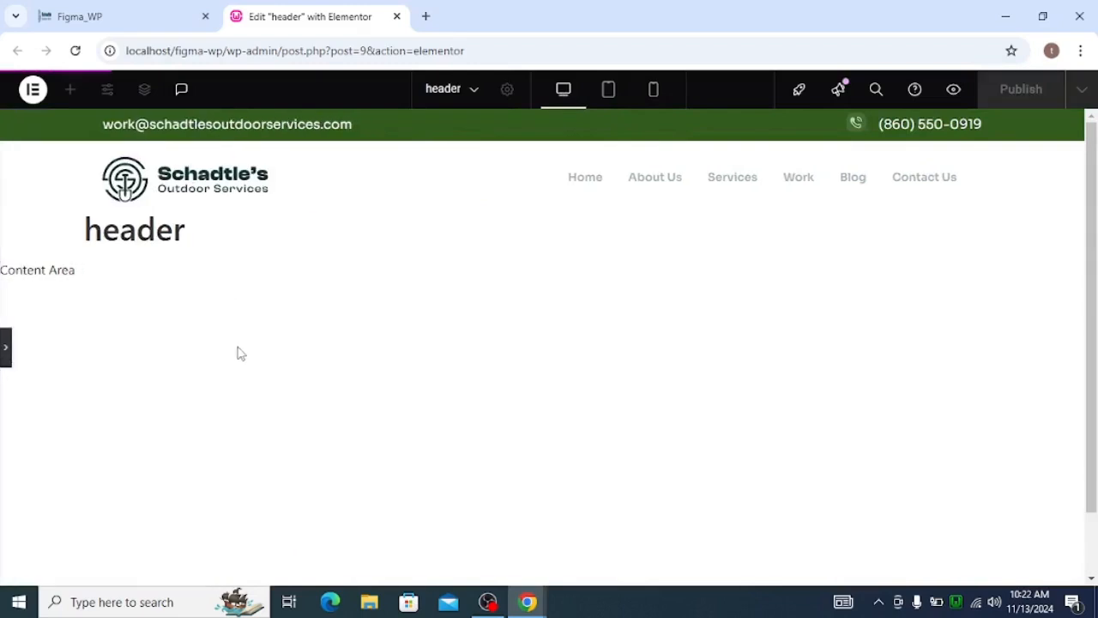
click(617, 105)
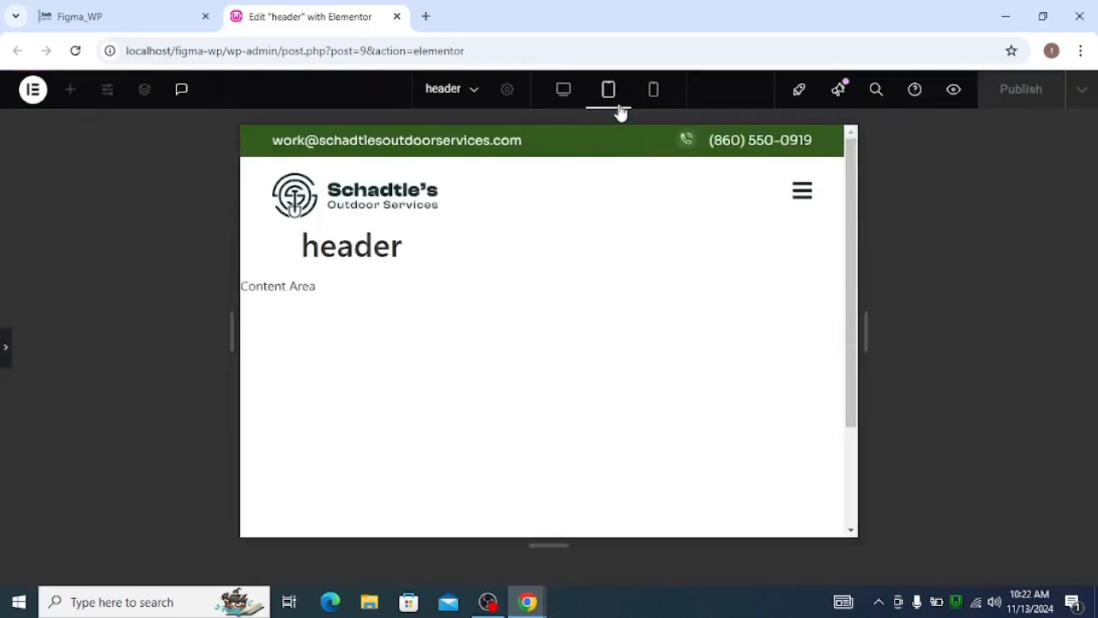
click(652, 91)
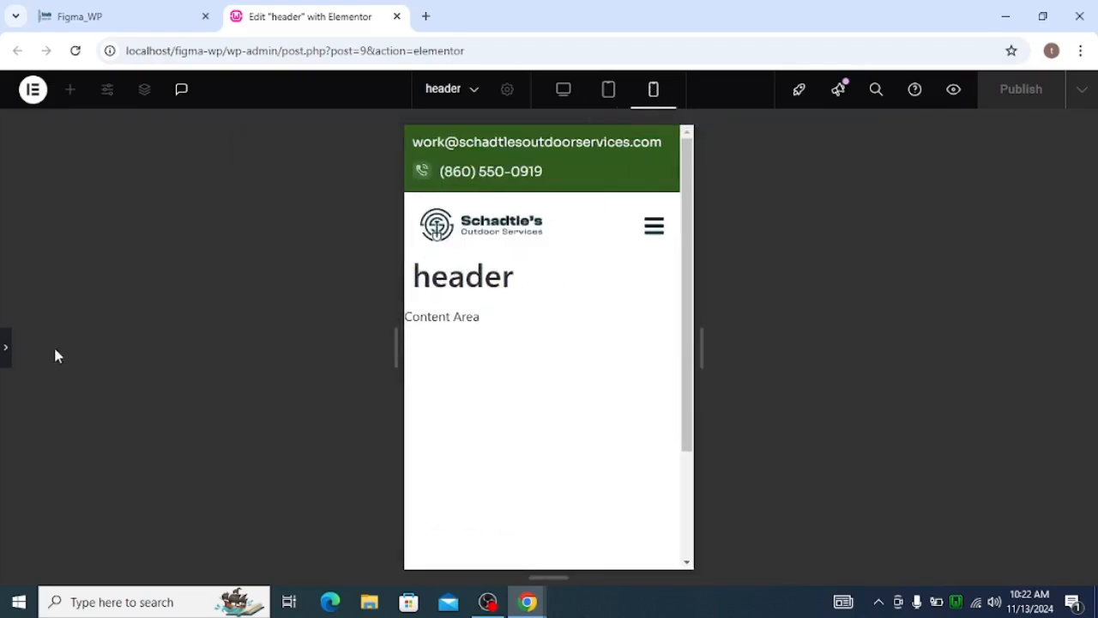
click(5, 345)
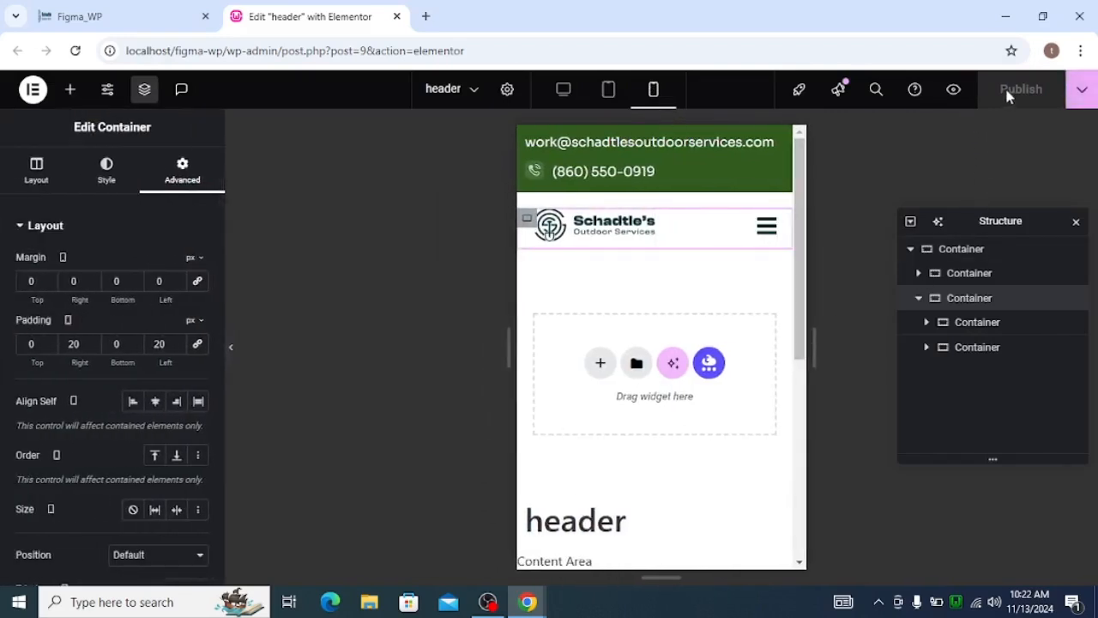
Save the header's display condition as Include Entire Site and reload the Figma_WP home page.
click(1080, 92)
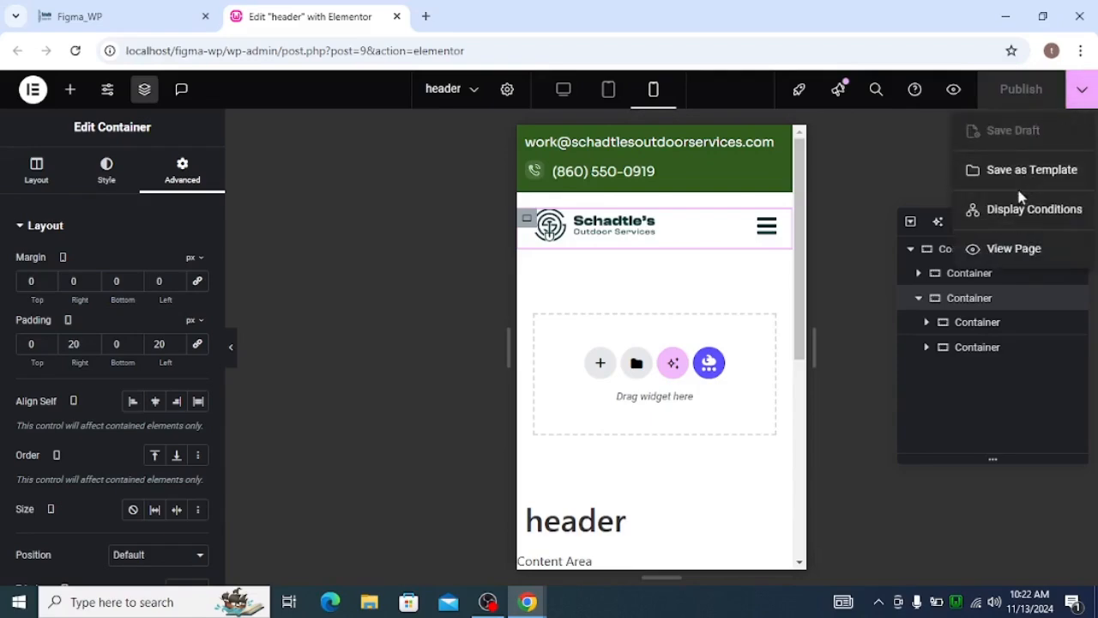
click(1017, 208)
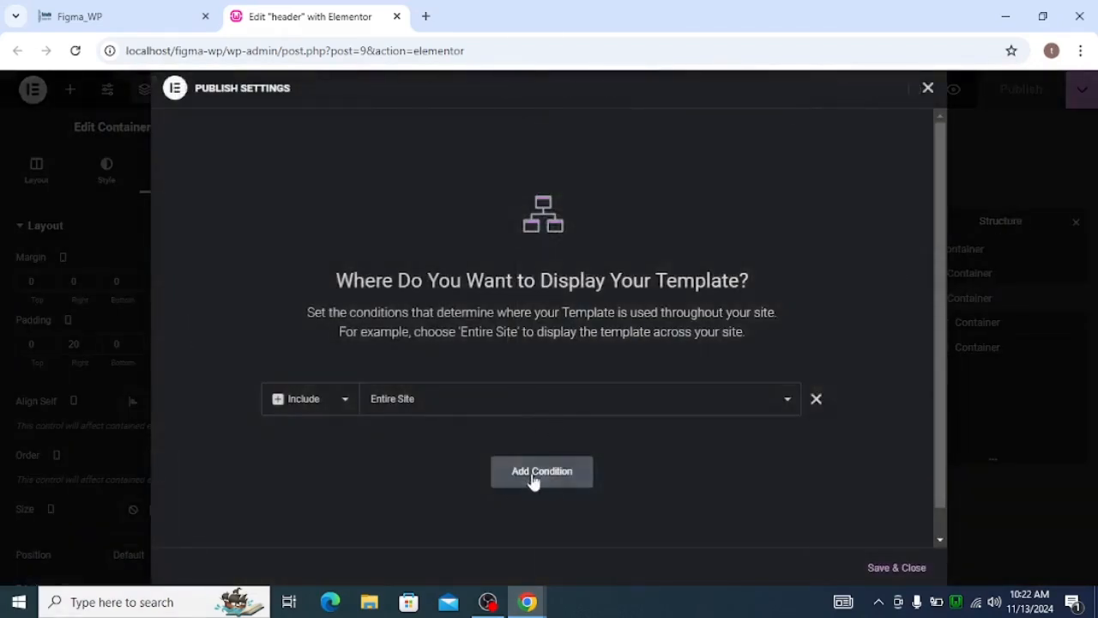
click(901, 572)
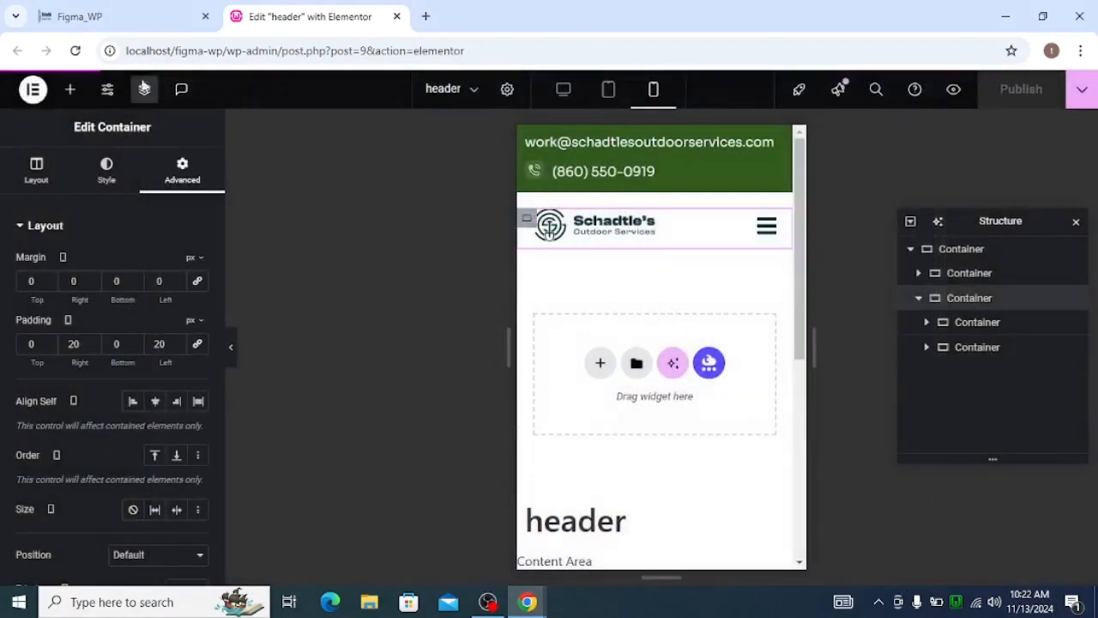
click(109, 8)
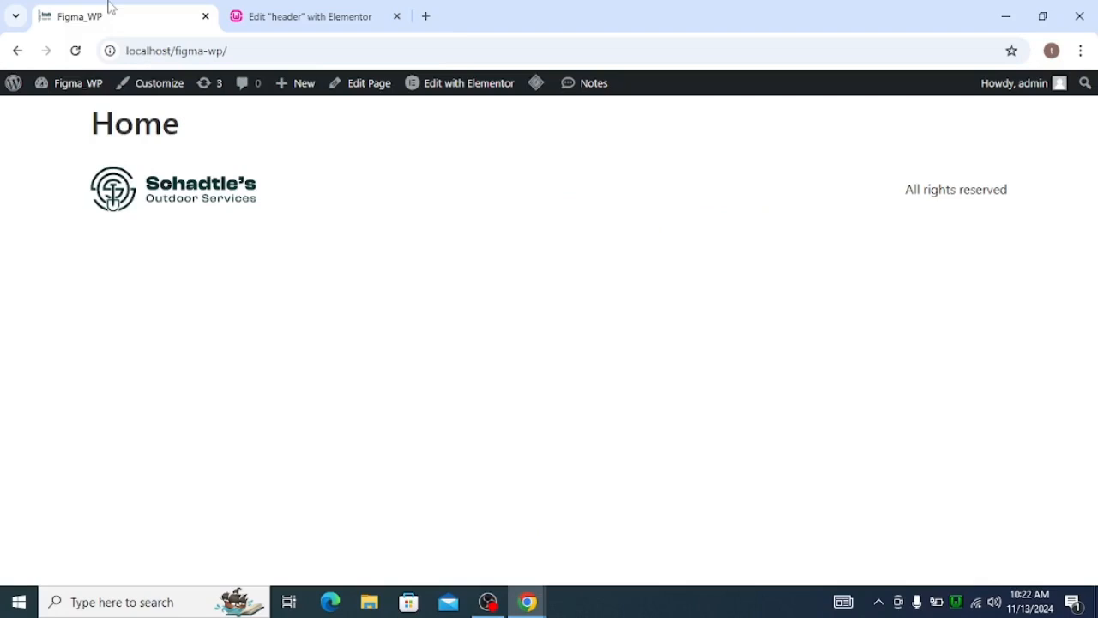
click(76, 53)
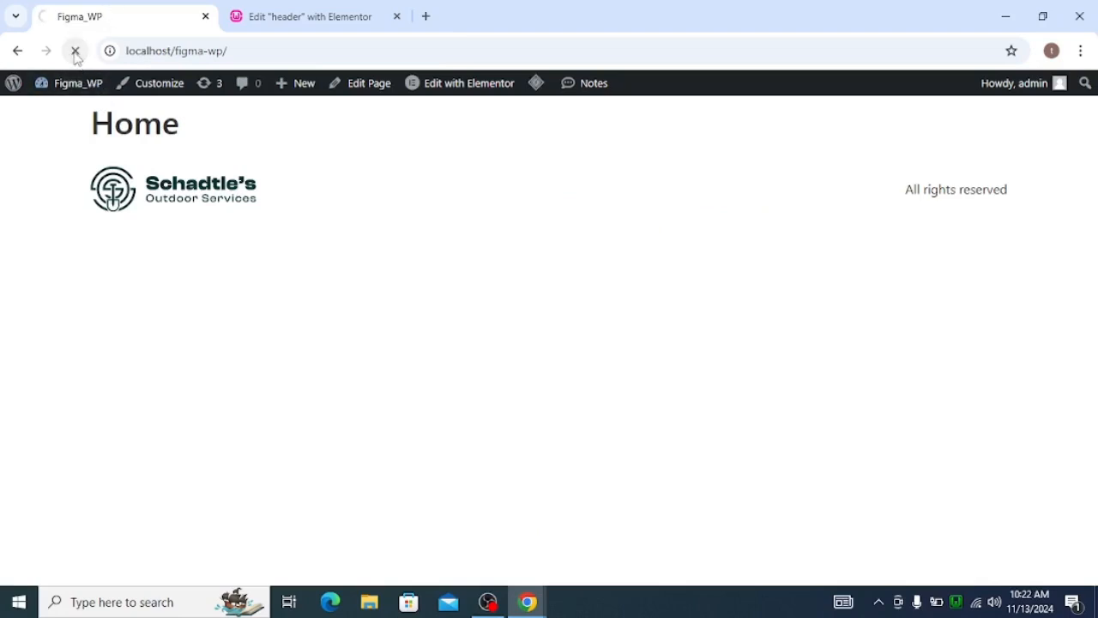
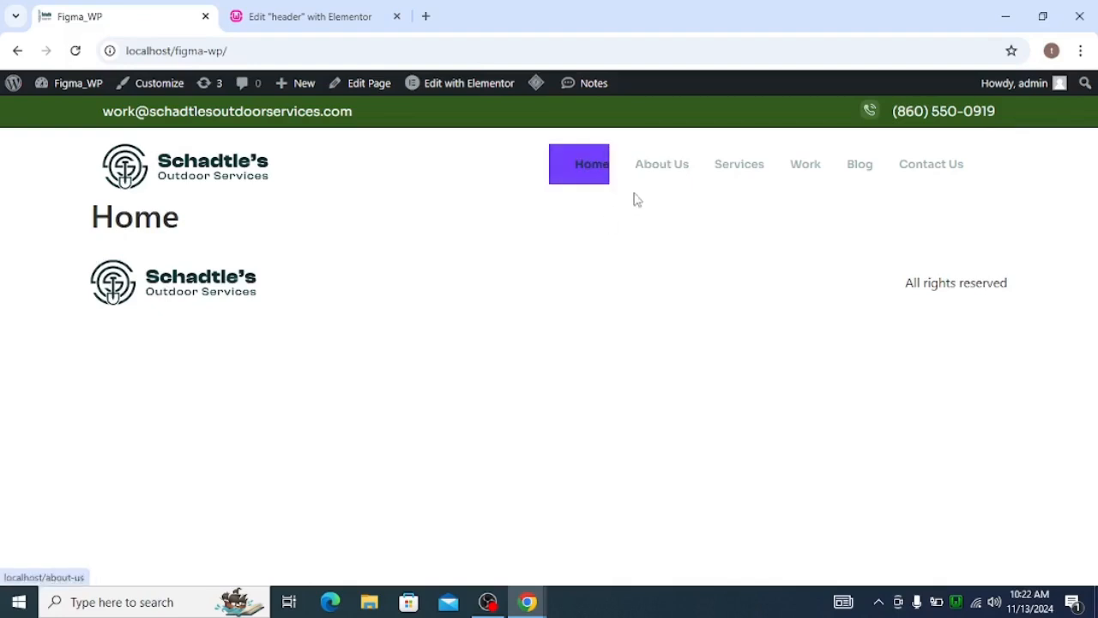
Return to the header editor's desktop view and examine the Simple Menu's top-level item colours for the active and hover states.
click(299, 17)
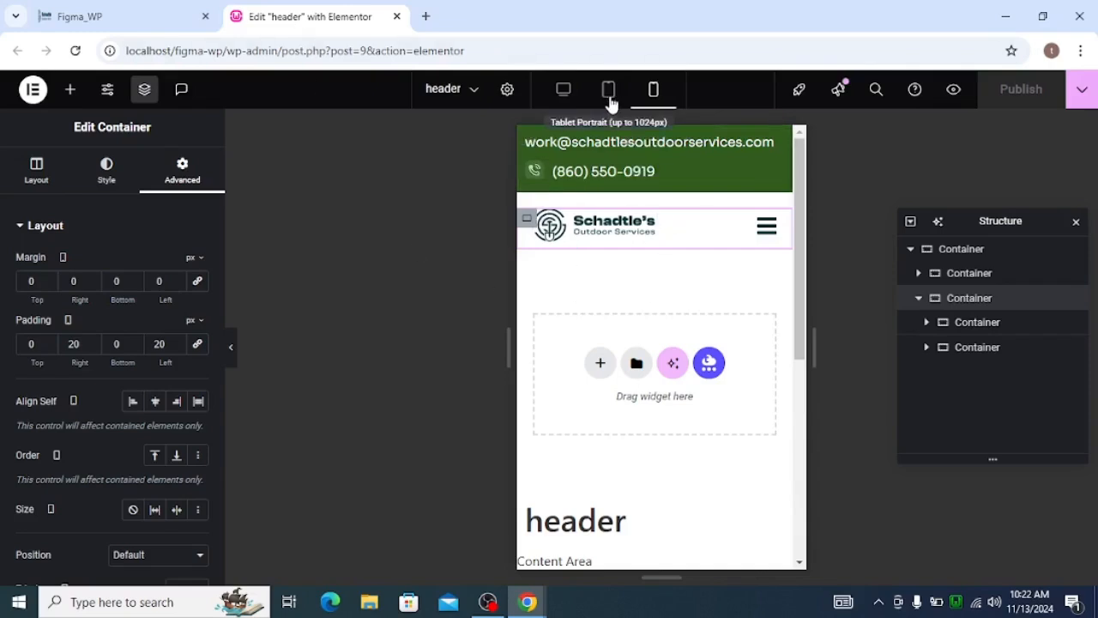
click(564, 90)
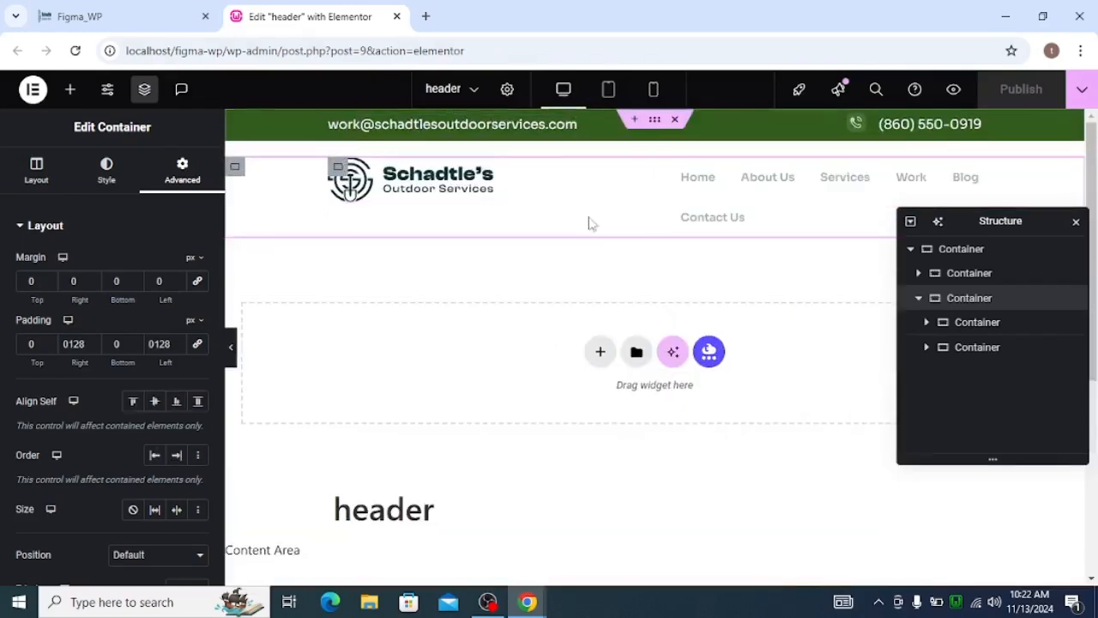
click(697, 187)
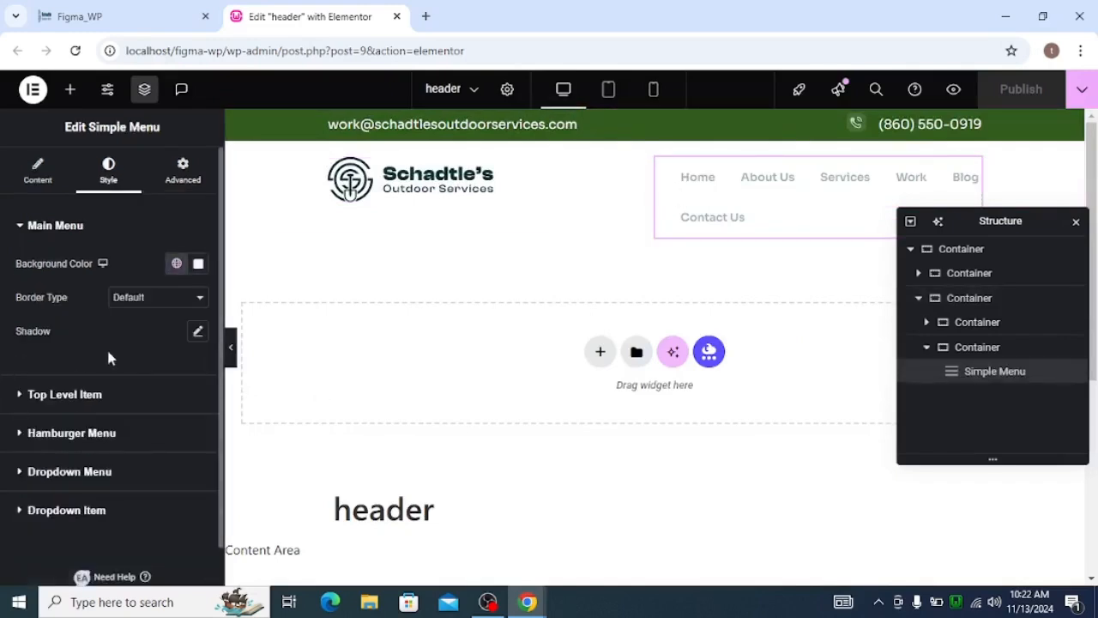
scroll(103, 350, down, 1)
click(56, 367)
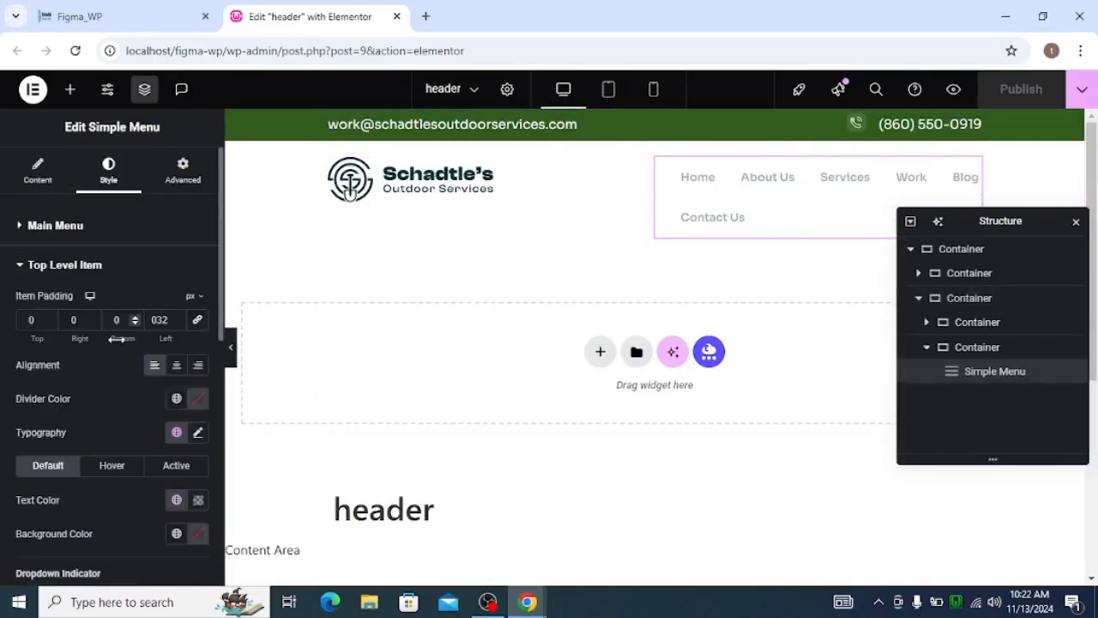
click(166, 13)
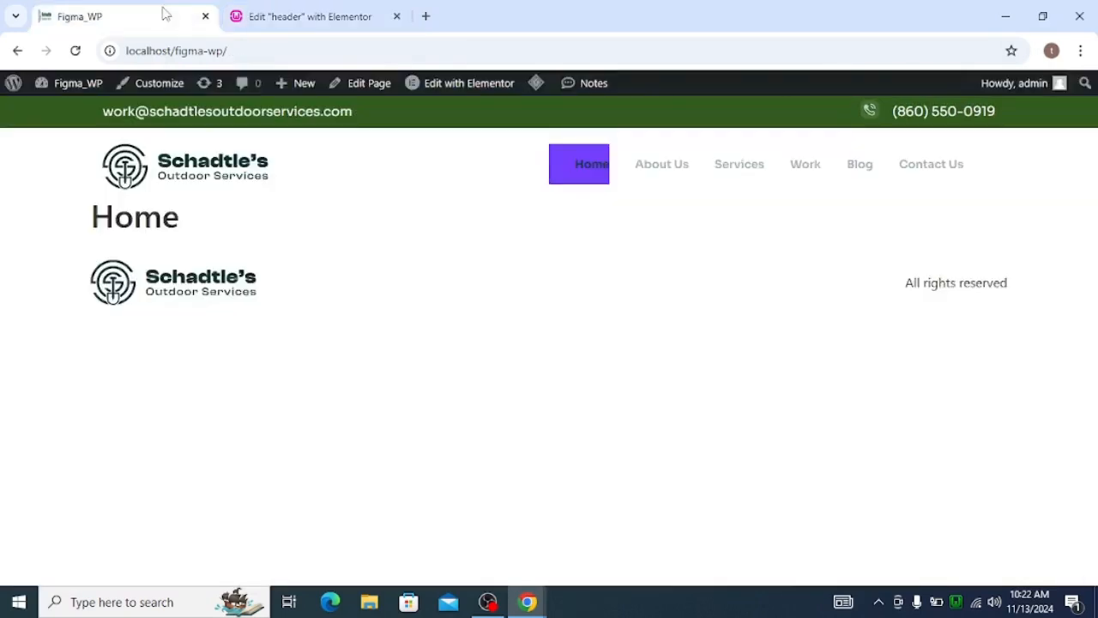
click(291, 20)
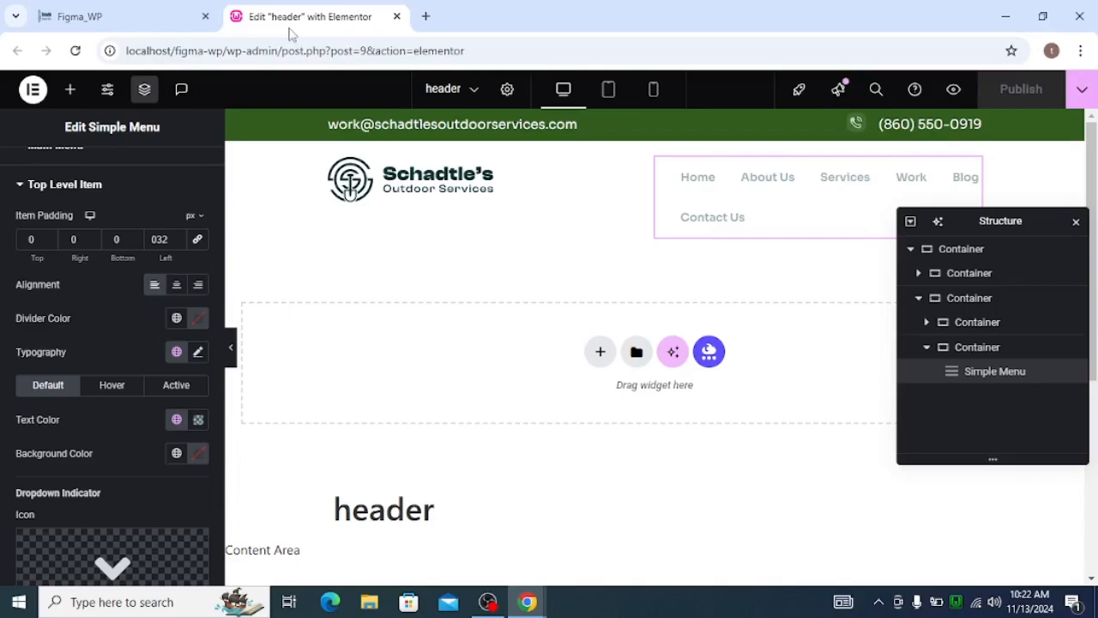
click(177, 385)
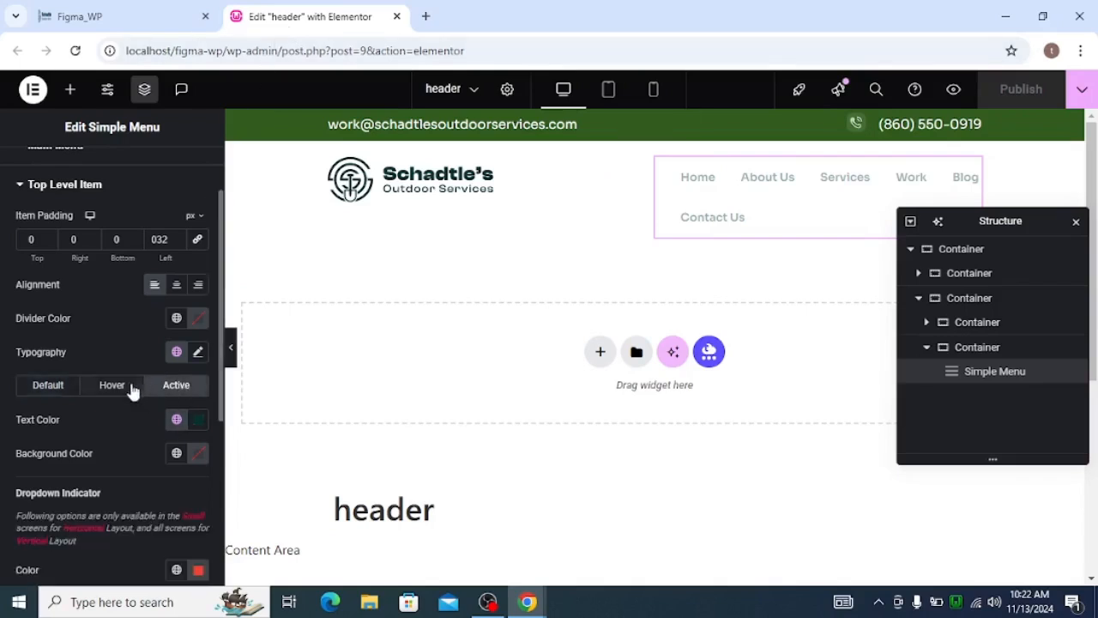
scroll(121, 336, down, 1)
click(121, 318)
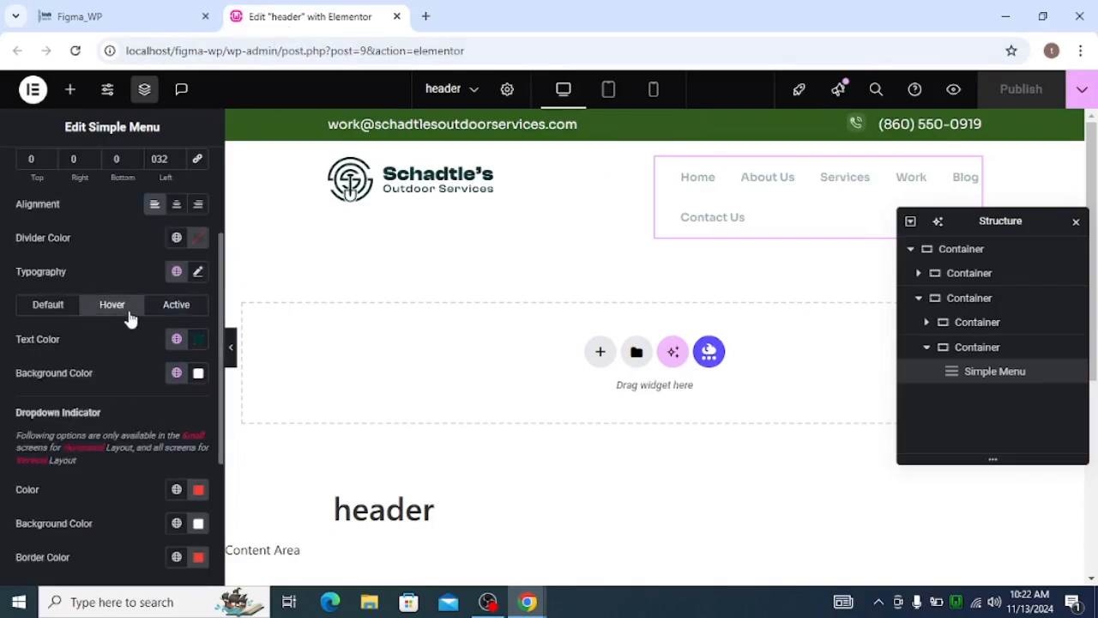
scroll(108, 395, down, 2)
scroll(109, 397, down, 1)
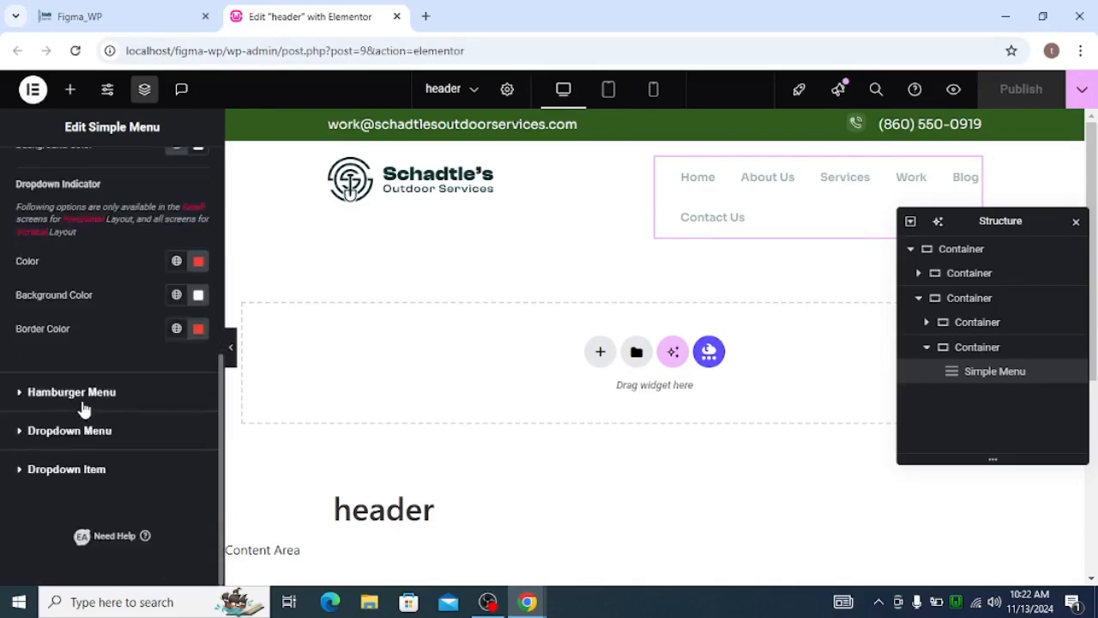
Unlink the padding of the dropdown items in the Simple Menu's Hamburger Menu styles, with 0 px on every side.
click(81, 394)
scroll(116, 391, down, 5)
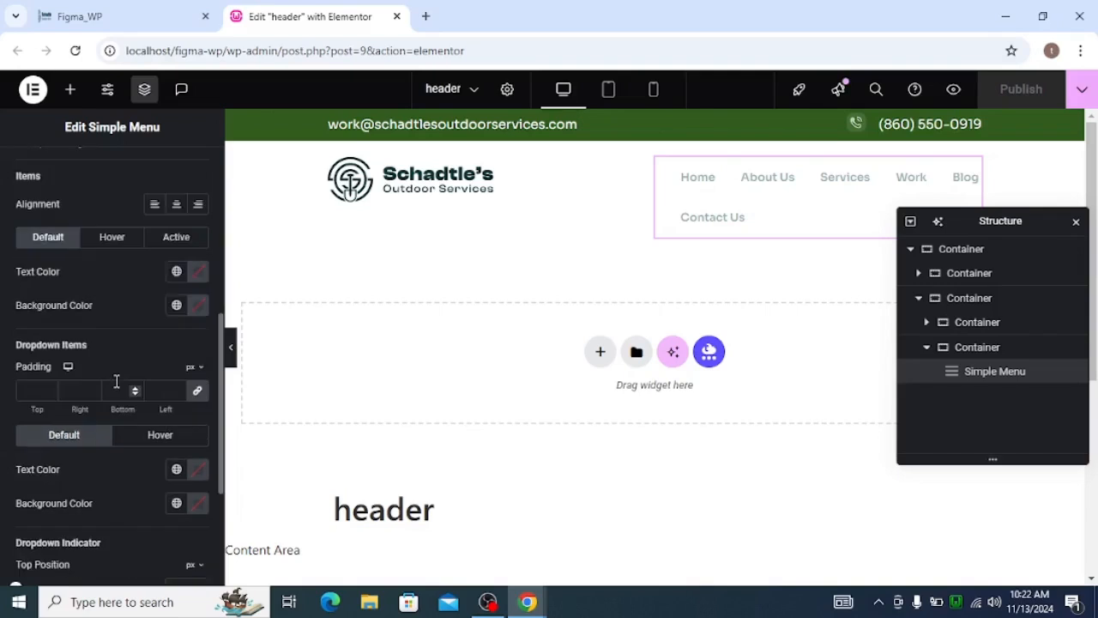
click(197, 390)
scroll(132, 419, down, 1)
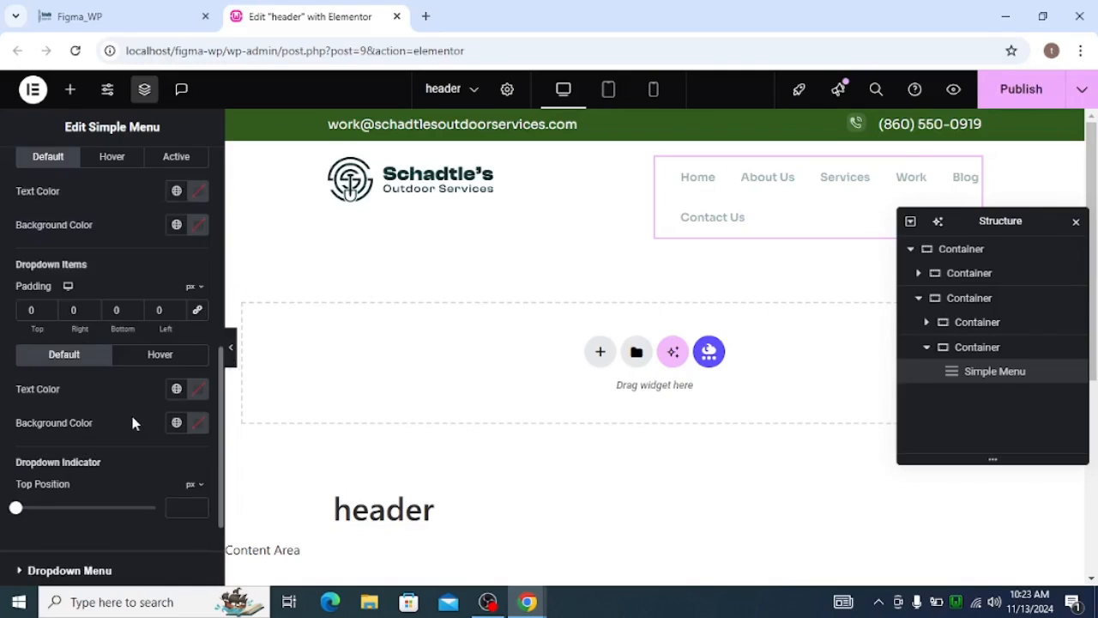
scroll(133, 412, up, 4)
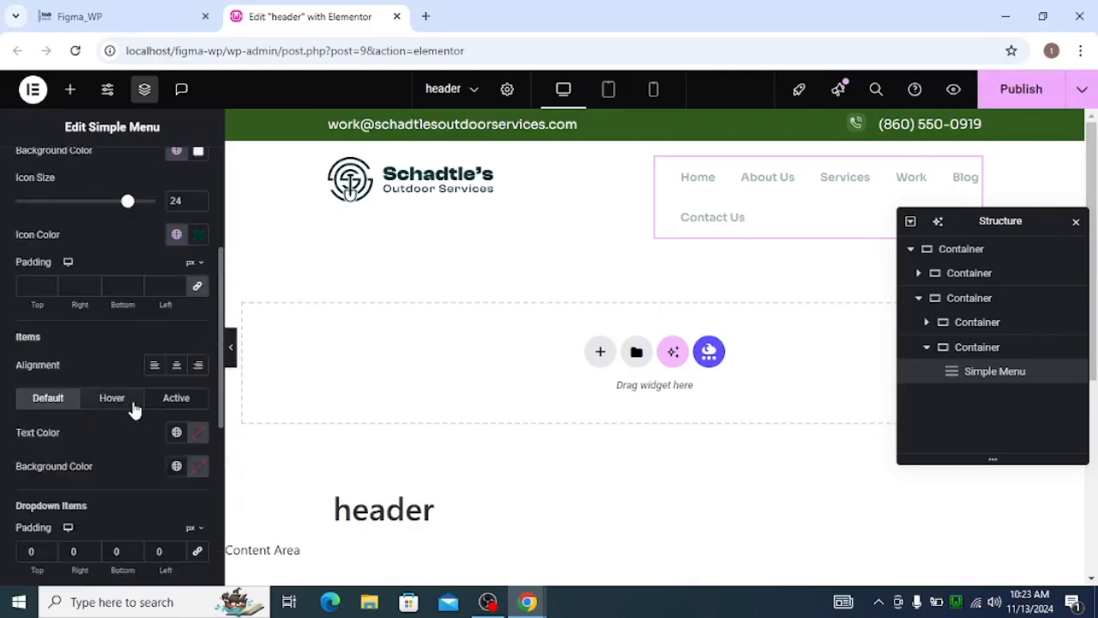
scroll(133, 409, up, 2)
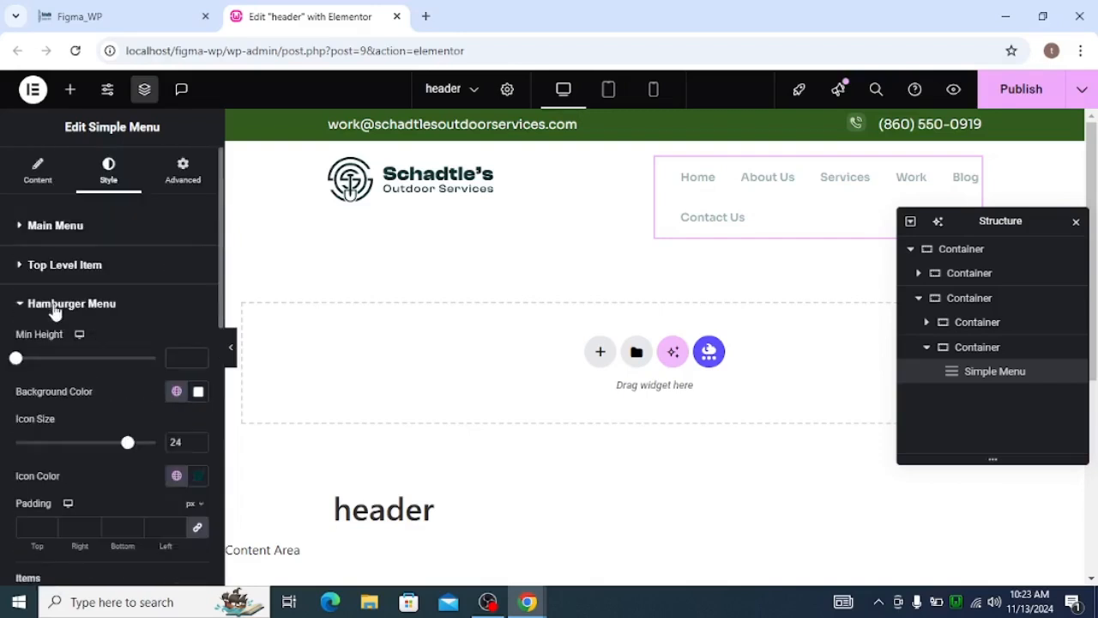
Set the active-state background colour of the Simple Menu's top-level items to the global colour global_white.
click(56, 296)
click(55, 268)
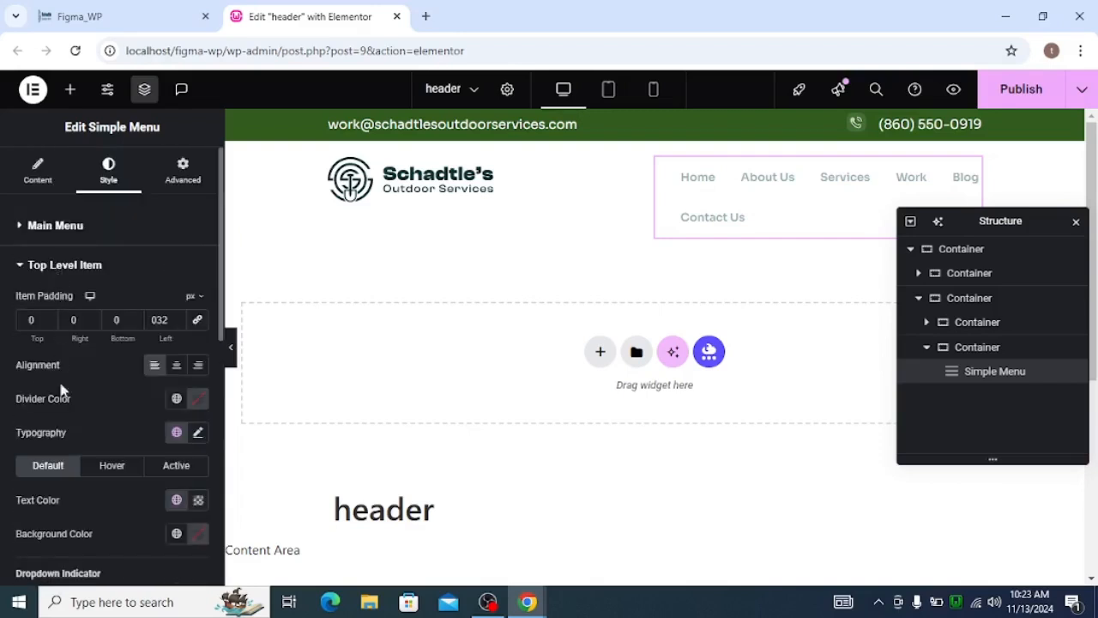
click(114, 466)
scroll(115, 428, down, 1)
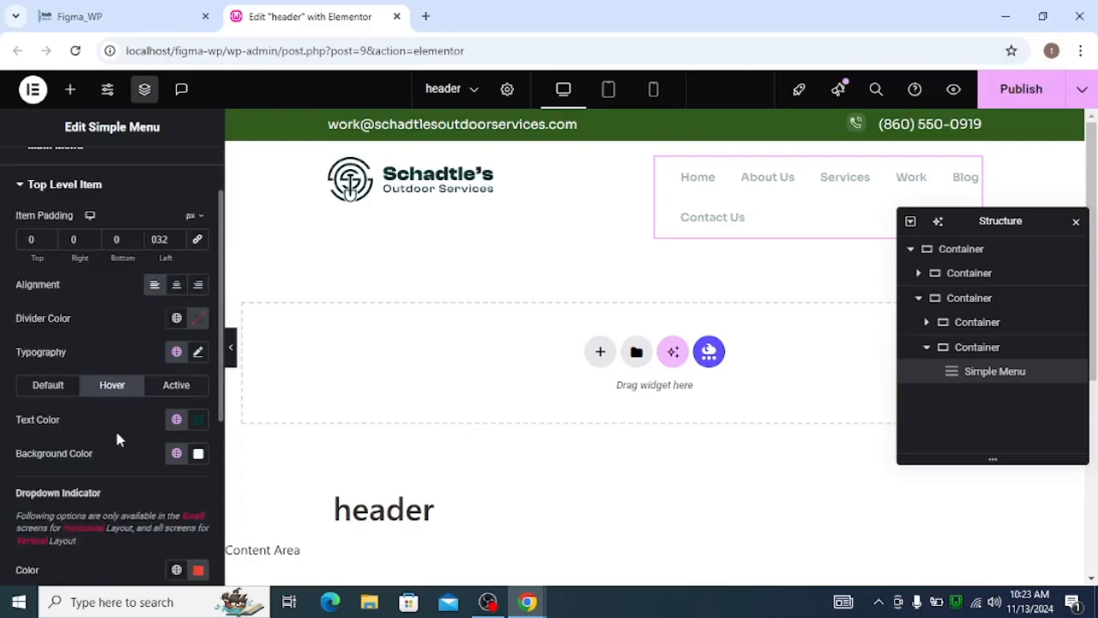
click(176, 420)
click(176, 421)
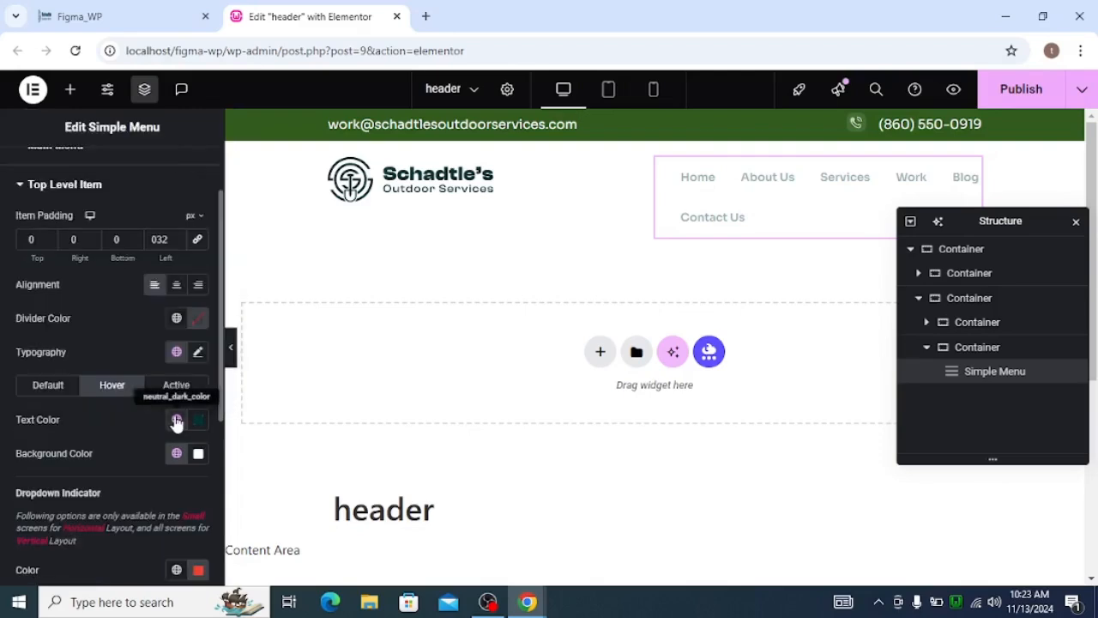
click(175, 385)
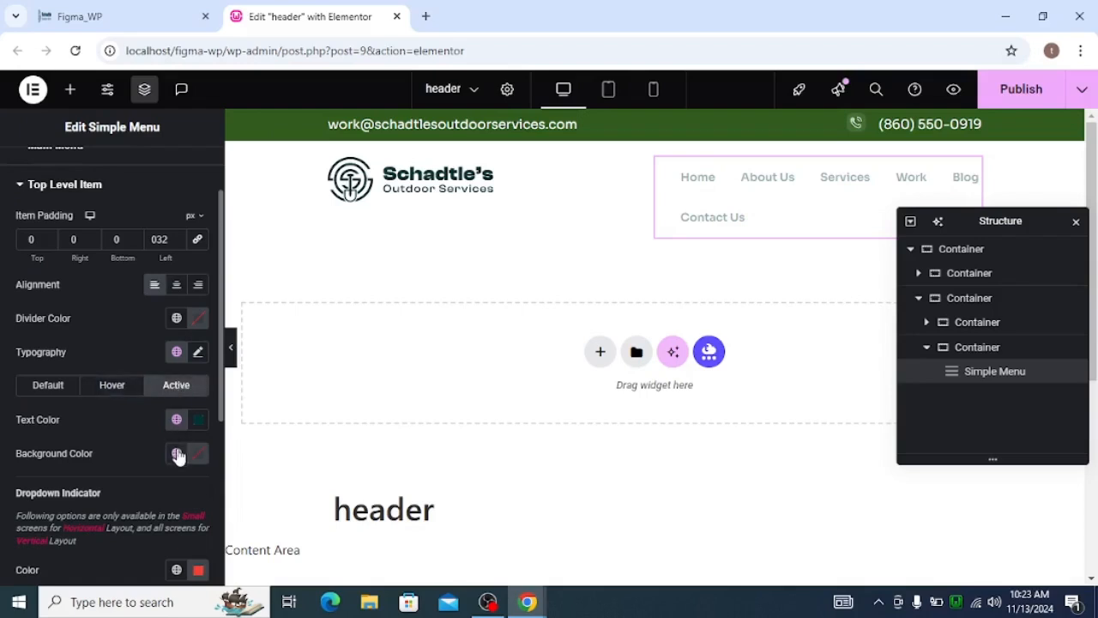
click(176, 453)
scroll(117, 367, down, 1)
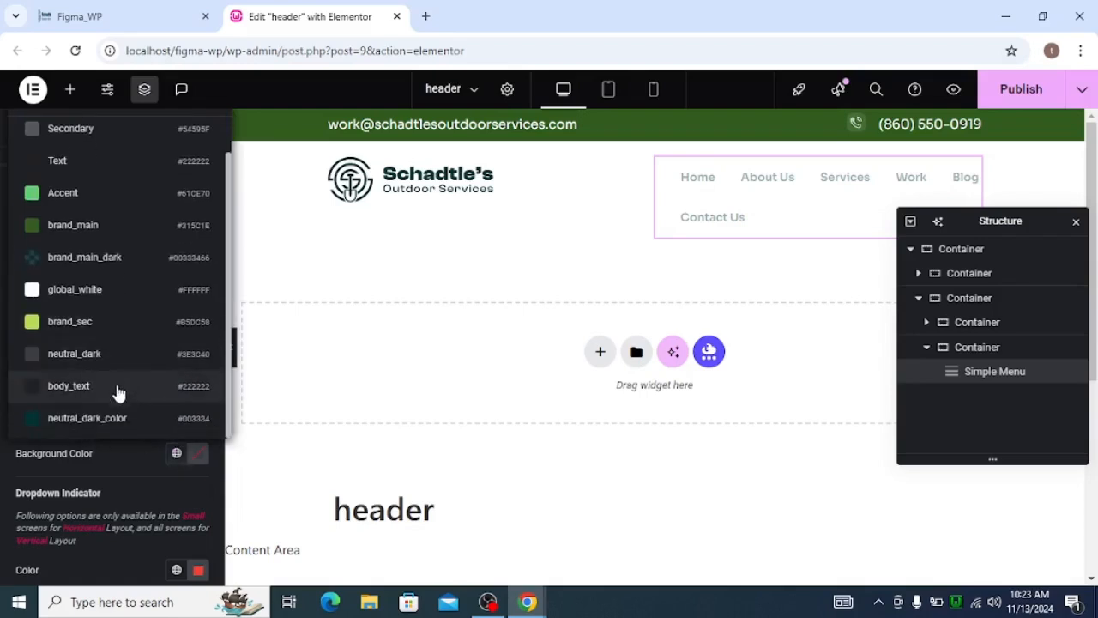
click(91, 287)
scroll(124, 470, up, 1)
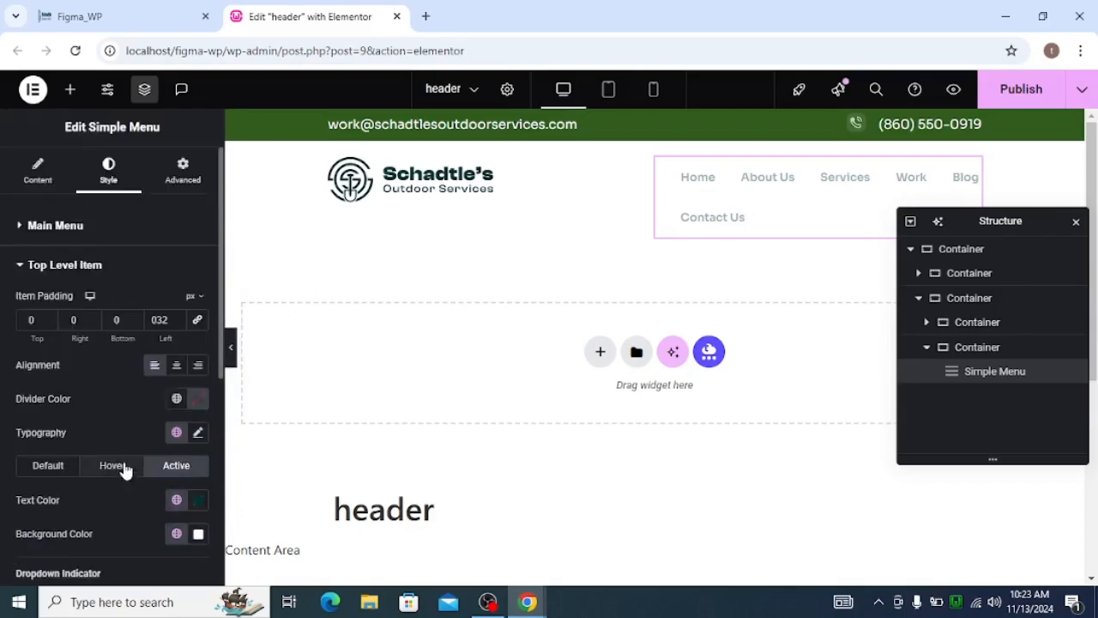
Set the default-state background colour of the Simple Menu's top-level items to the global colour global_white.
click(108, 464)
scroll(112, 461, down, 1)
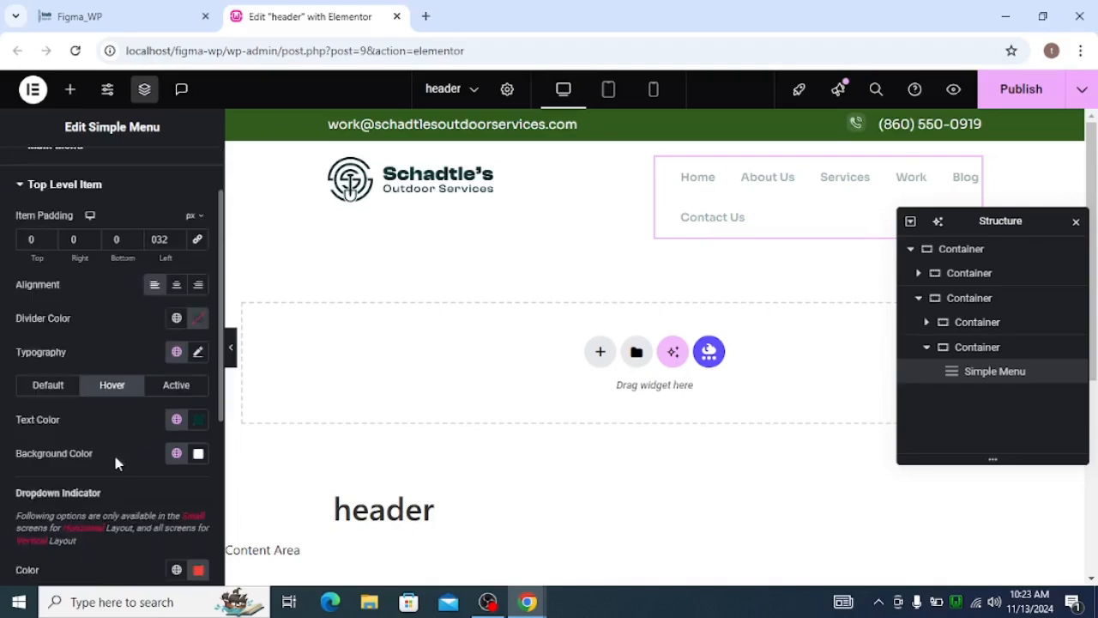
click(56, 387)
click(176, 453)
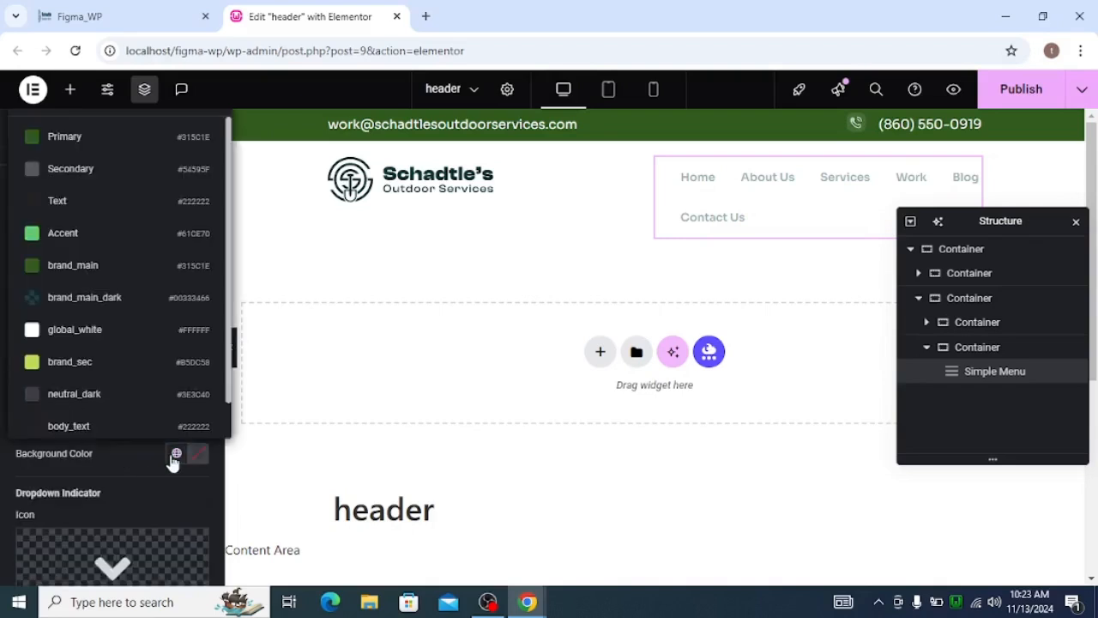
scroll(85, 380, down, 1)
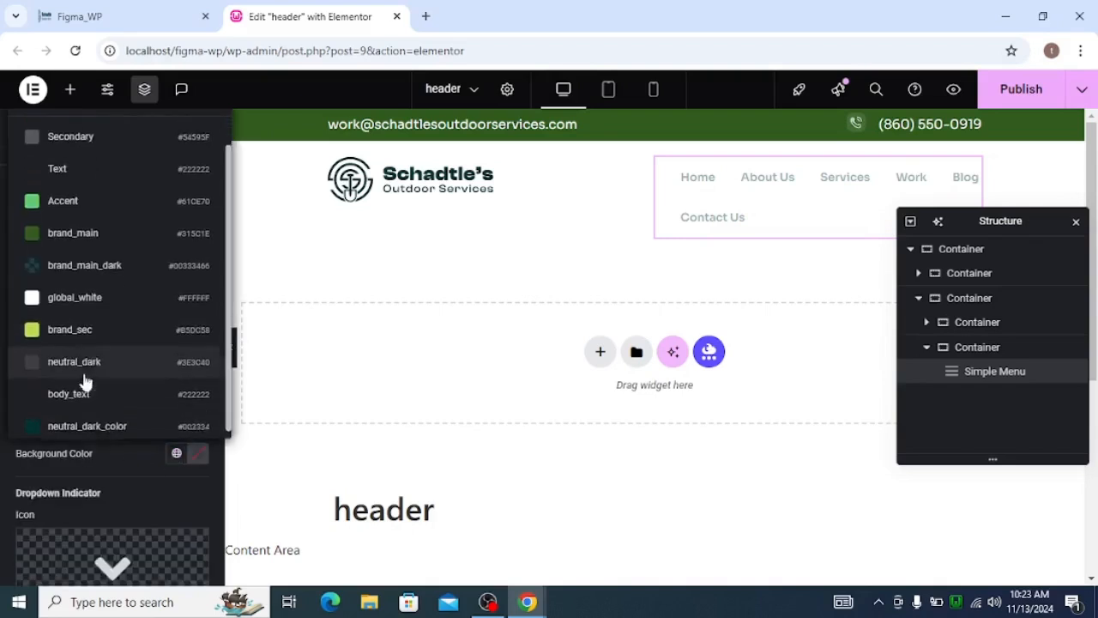
click(93, 290)
scroll(99, 410, up, 1)
Publish the header and reload the Figma_WP home page to check the menu.
click(992, 91)
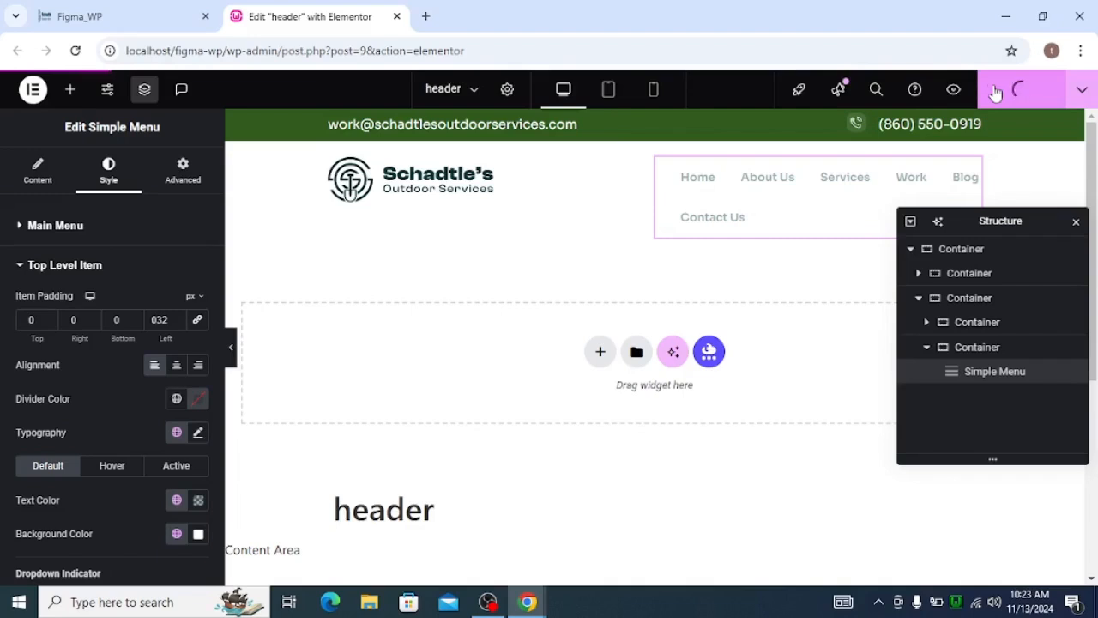
click(176, 14)
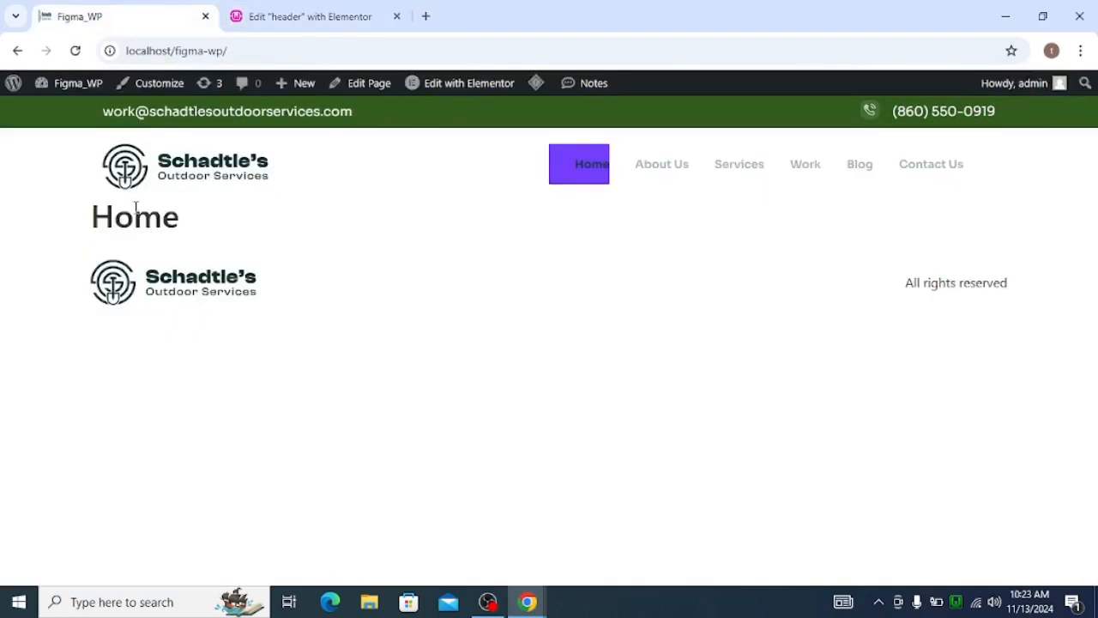
click(75, 51)
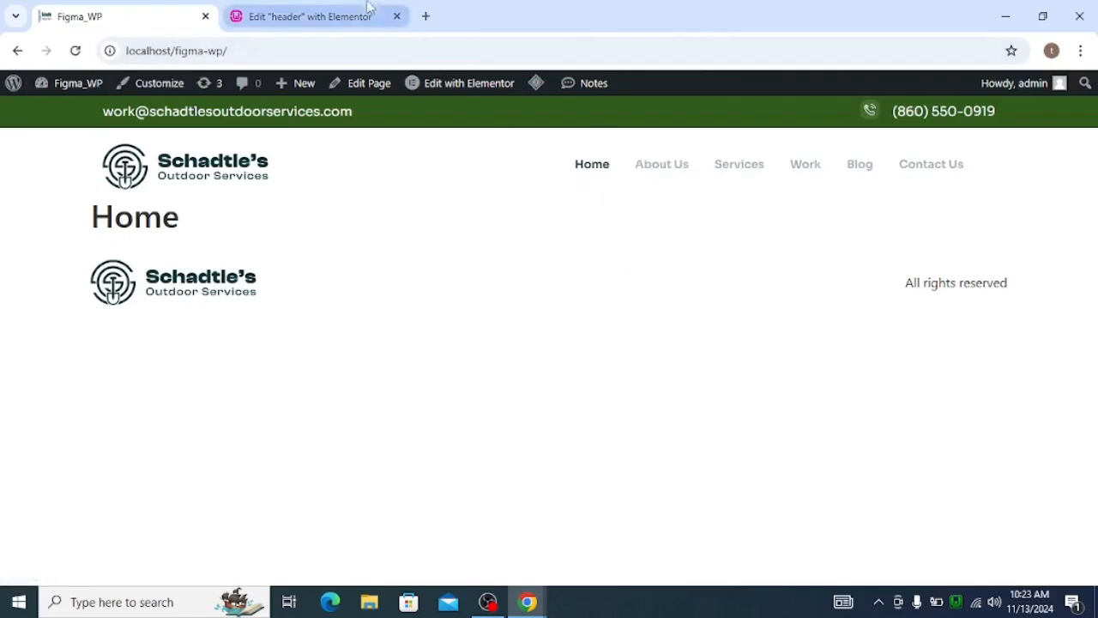
Switch to the Figma design and examine the padding, typography and colours of the Home and About Us navigation links.
key(alt+Tab)
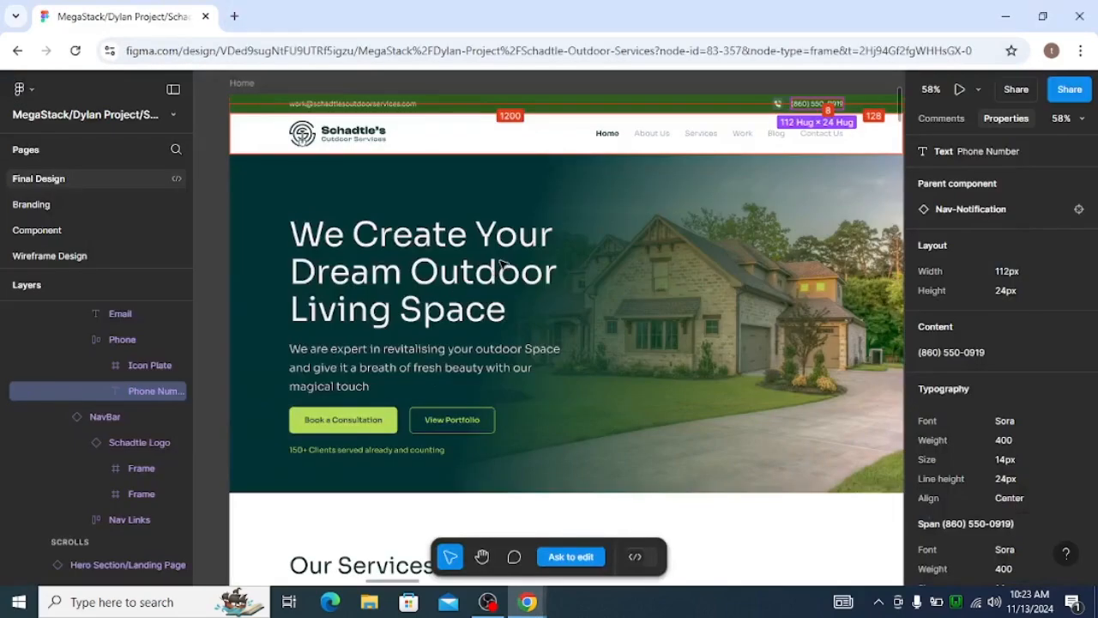
click(615, 135)
double_click(616, 135)
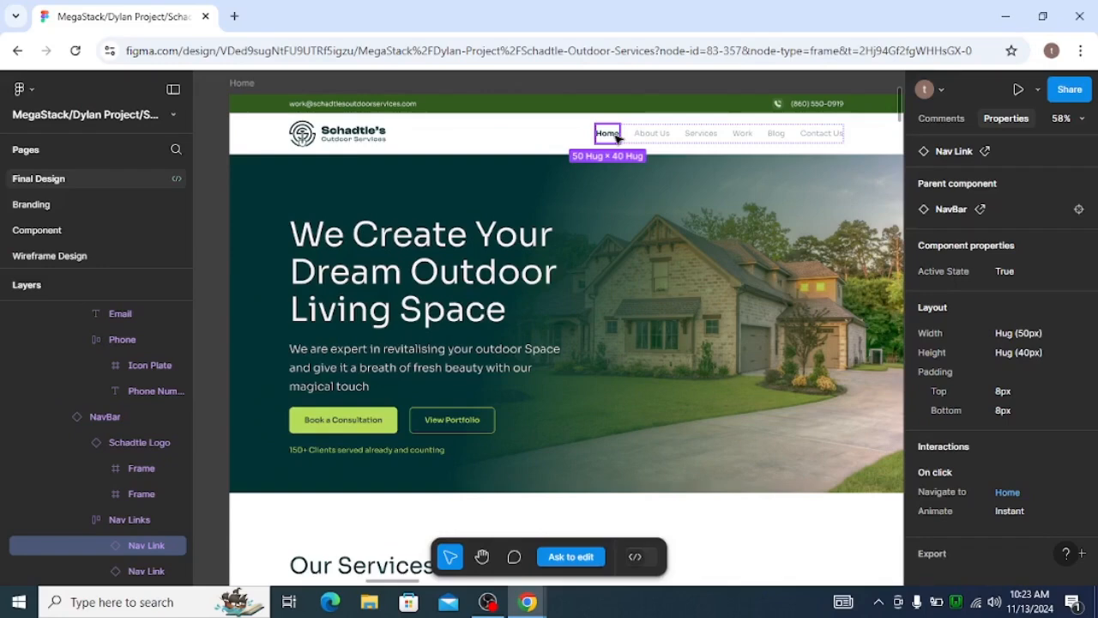
scroll(1033, 367, down, 1)
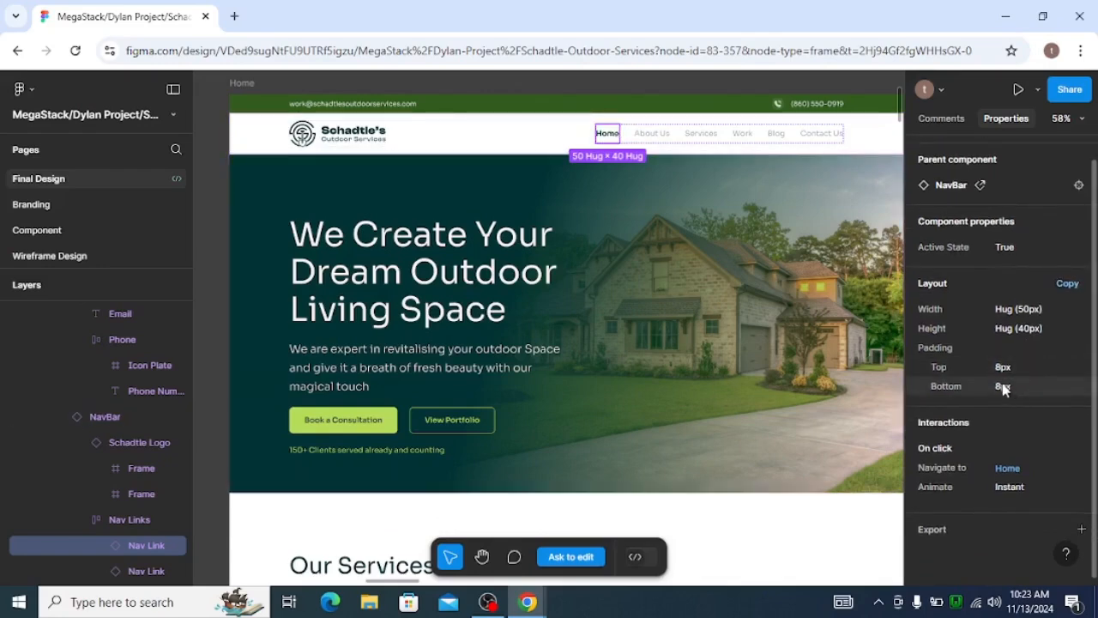
scroll(961, 429, down, 1)
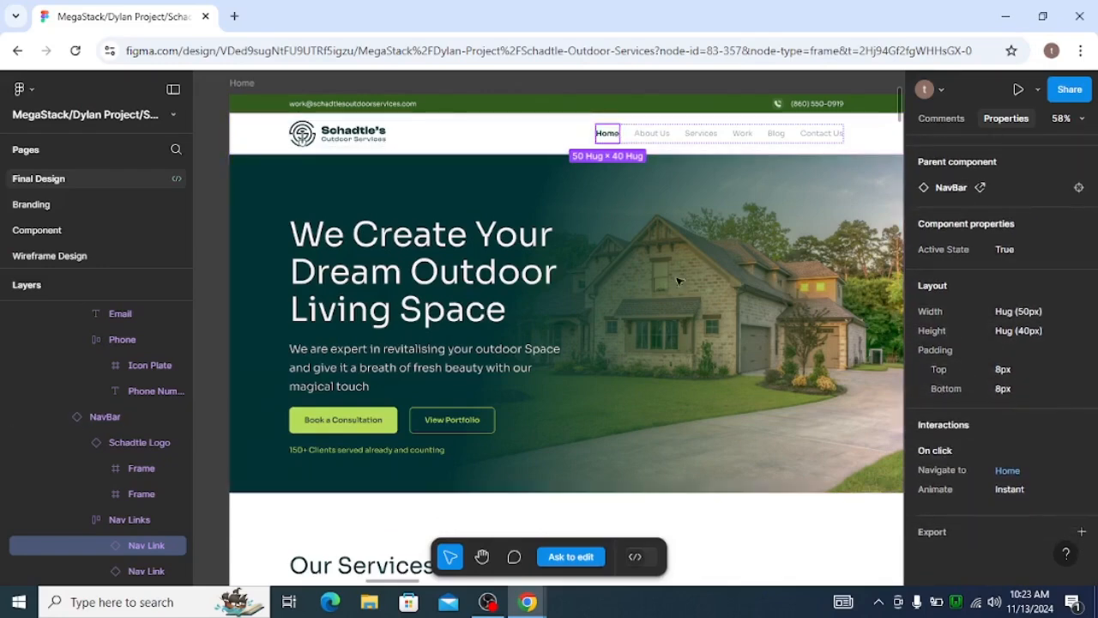
double_click(614, 138)
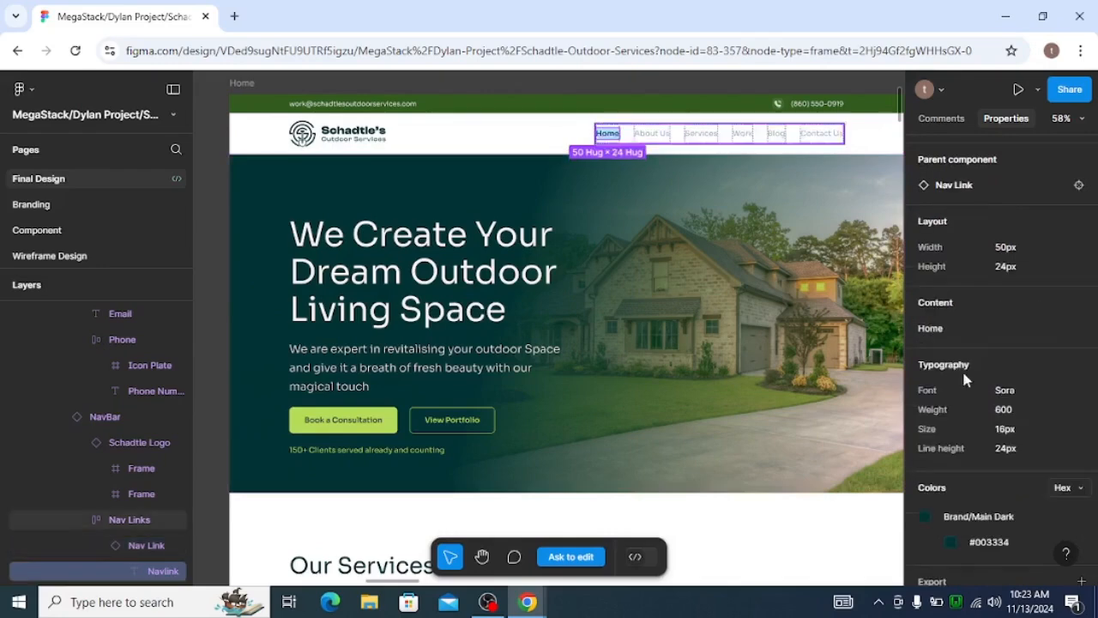
scroll(978, 399, down, 3)
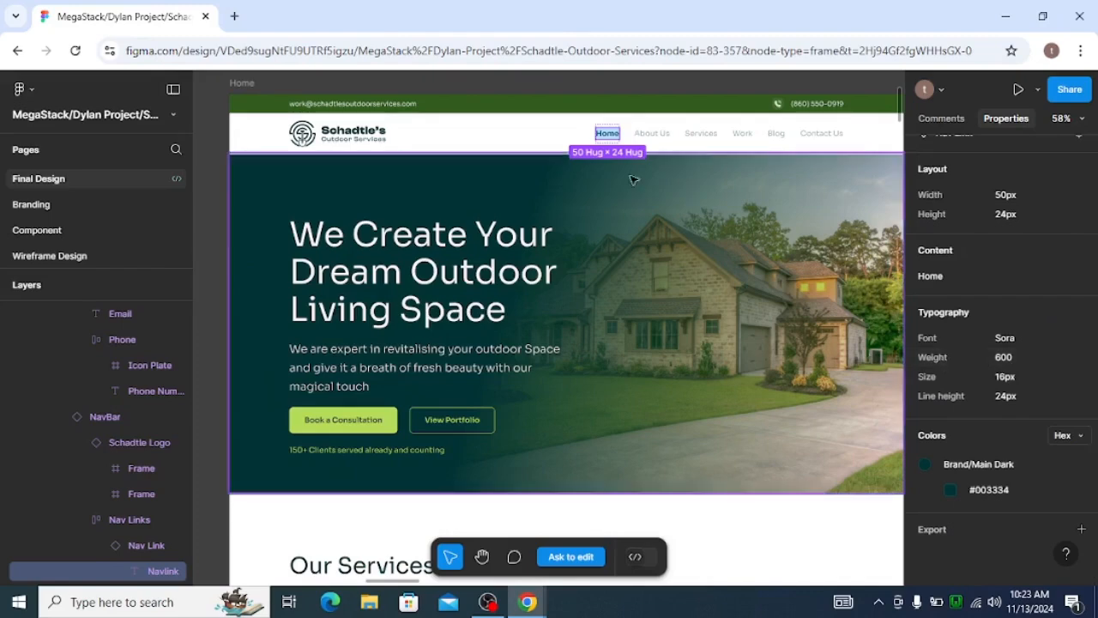
double_click(651, 133)
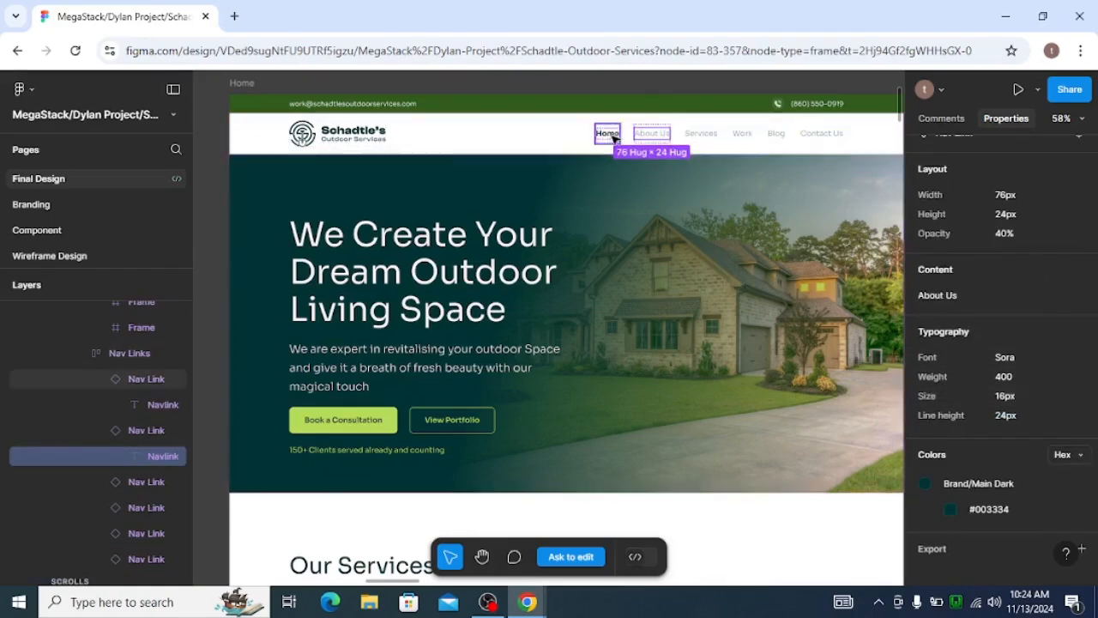
Return to the Elementor header editor and set the font size of the Simple Menu's top-level items to 16 px.
key(alt+Tab)
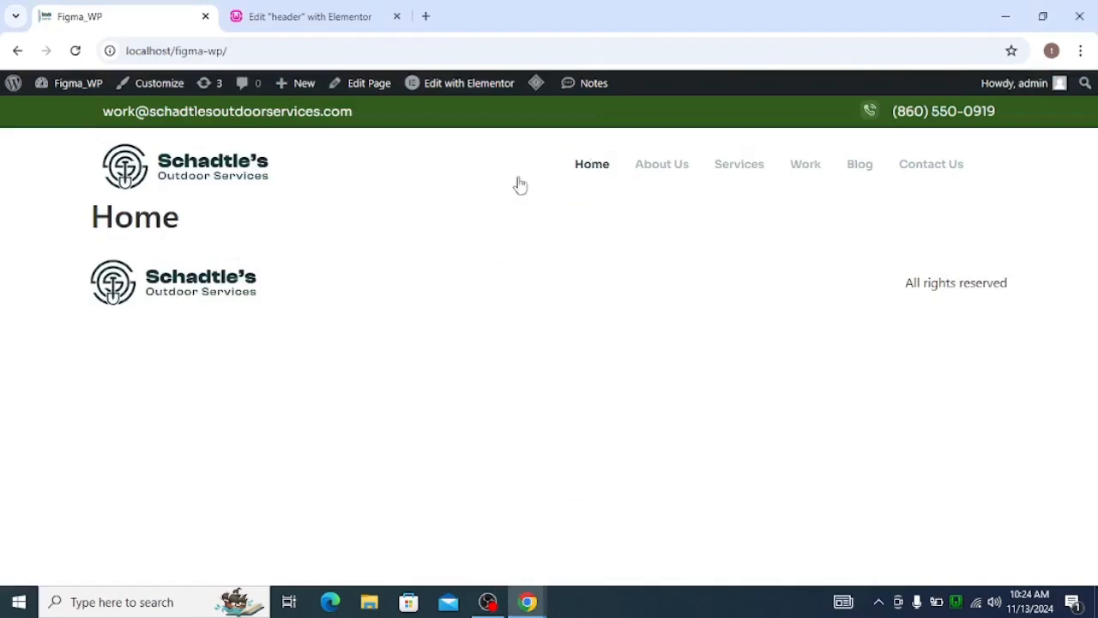
click(279, 17)
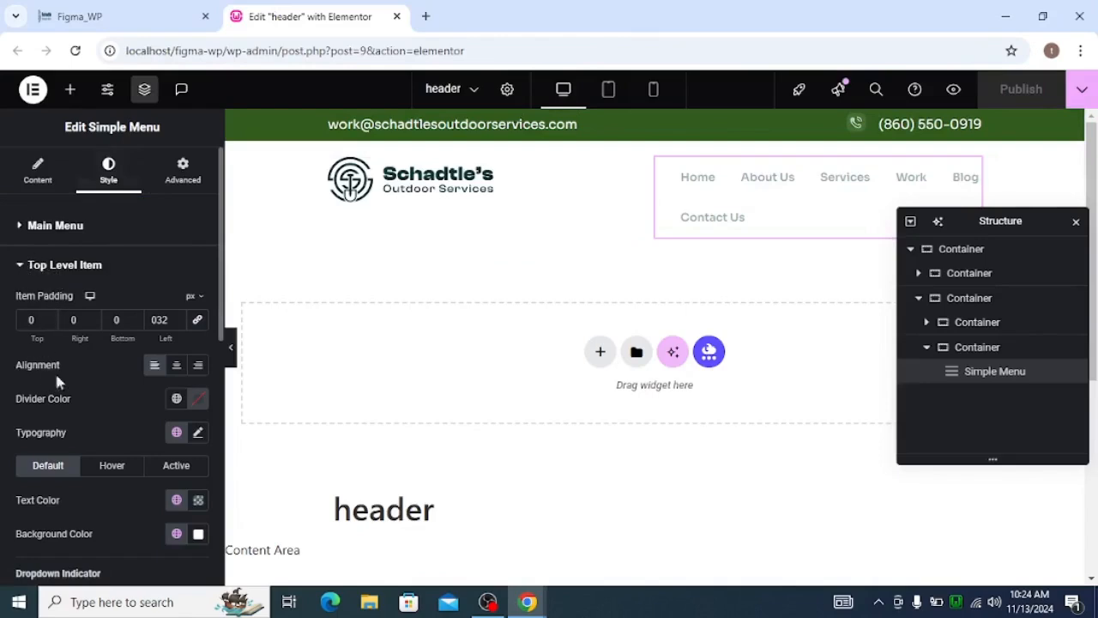
scroll(111, 403, down, 1)
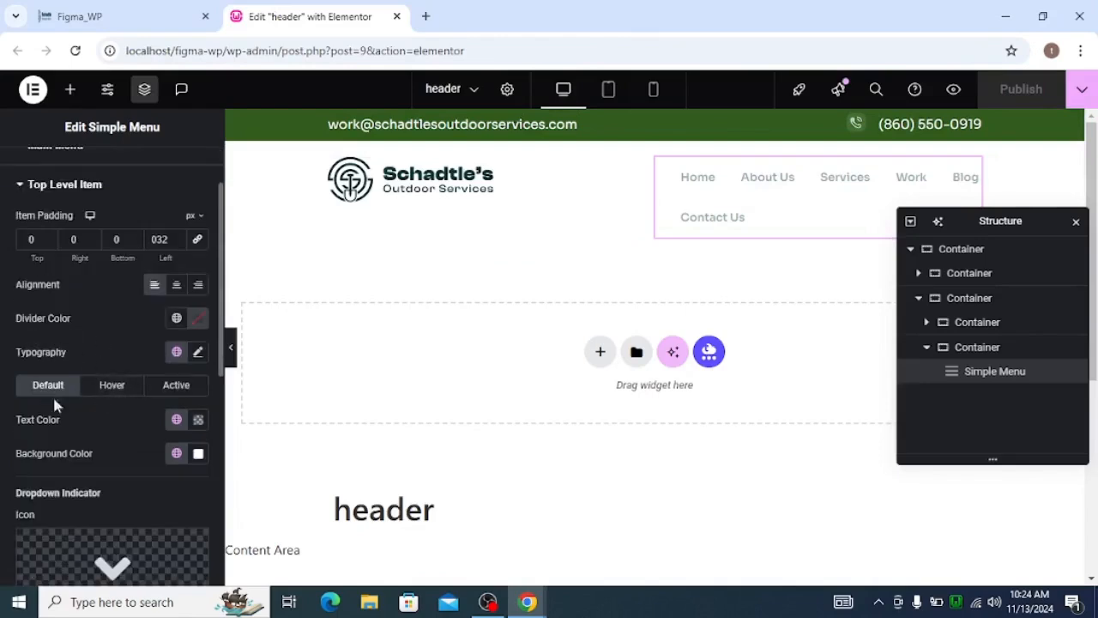
click(198, 353)
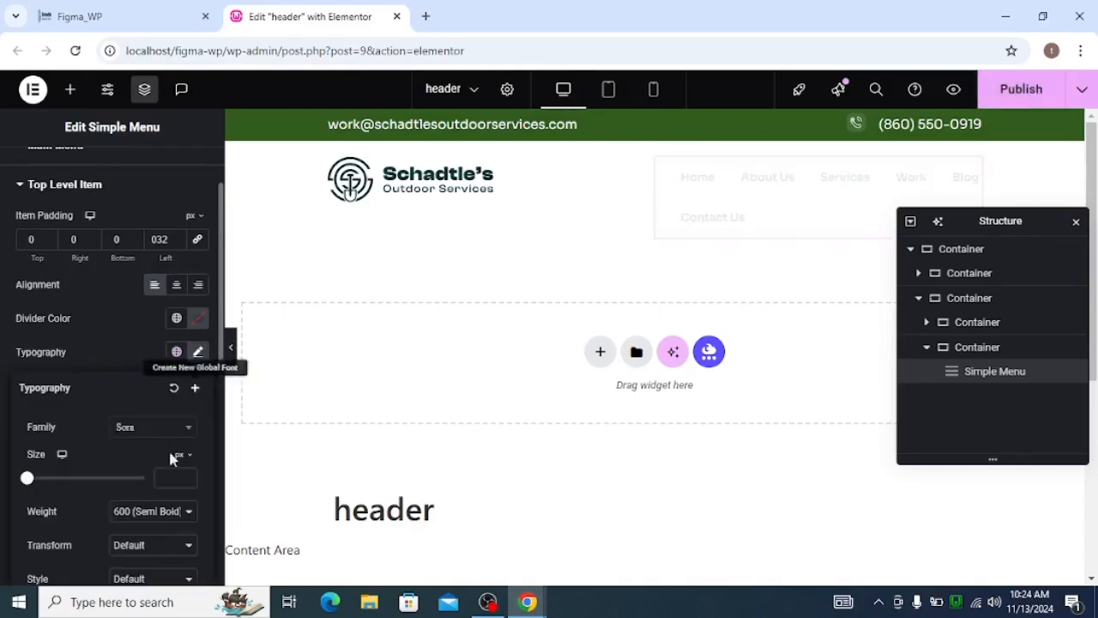
text(18)
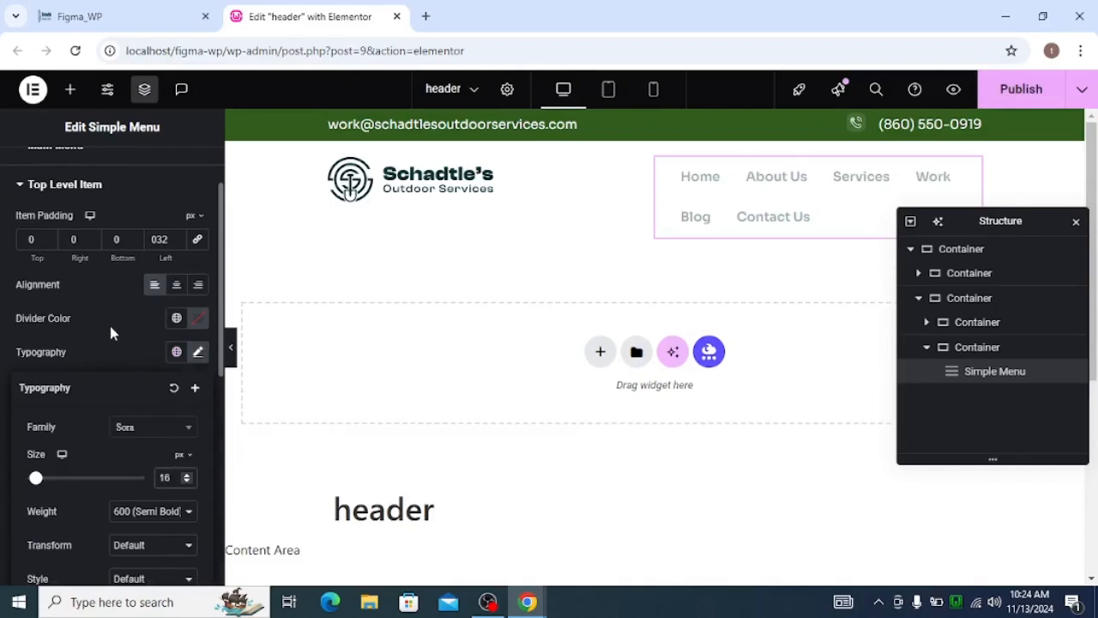
Check the About Us link's typography in Figma and set the weight of the Simple Menu's top-level items to 400 (Normal).
key(alt+Tab)
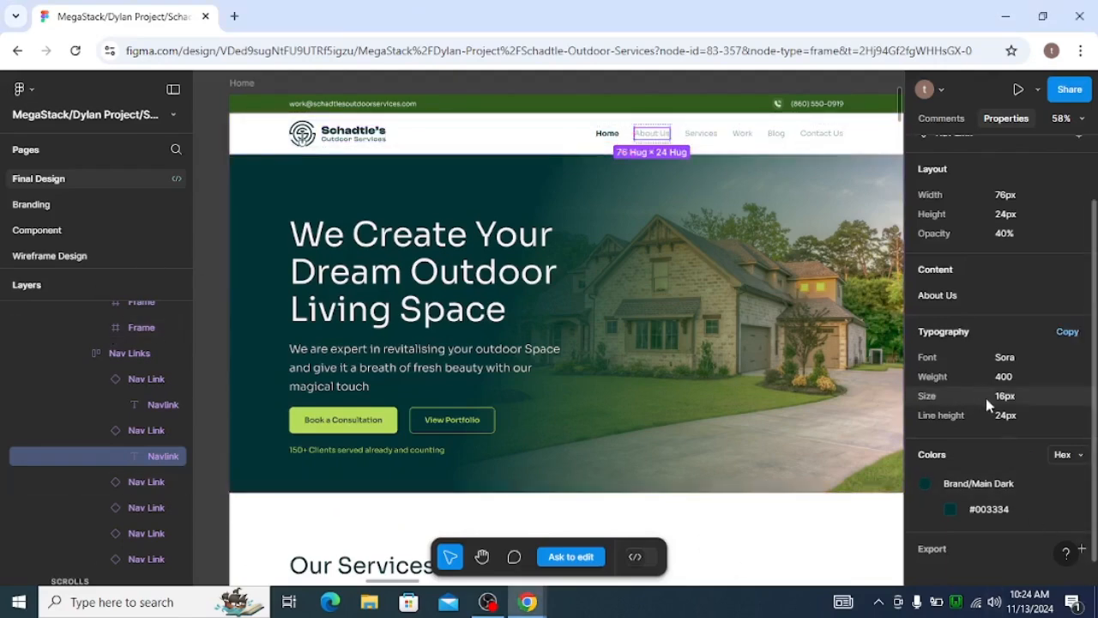
key(alt+Tab)
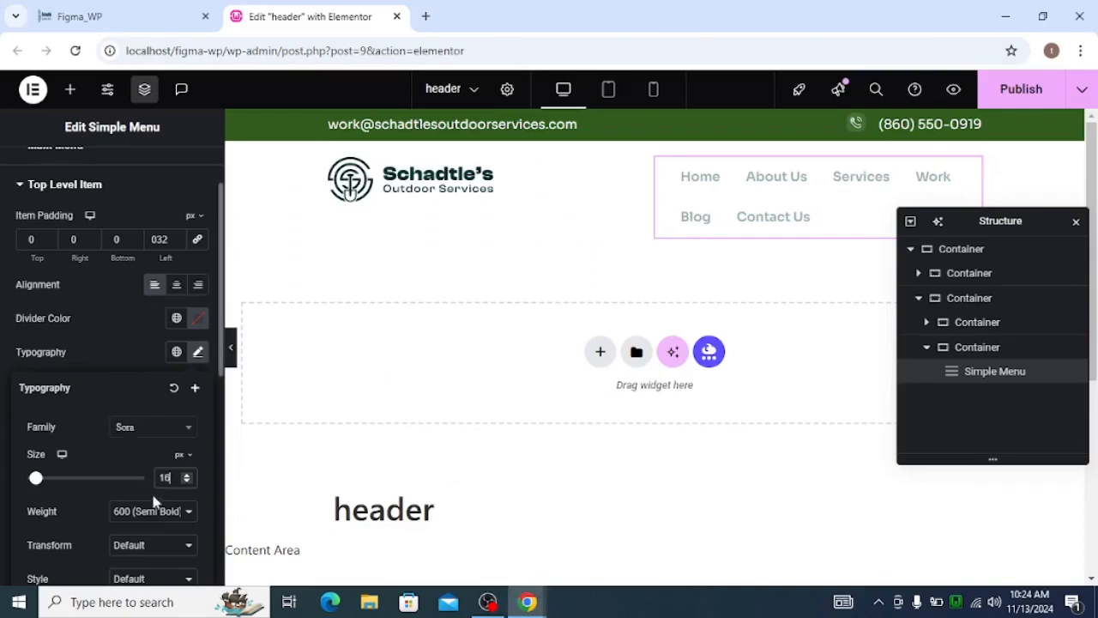
click(154, 511)
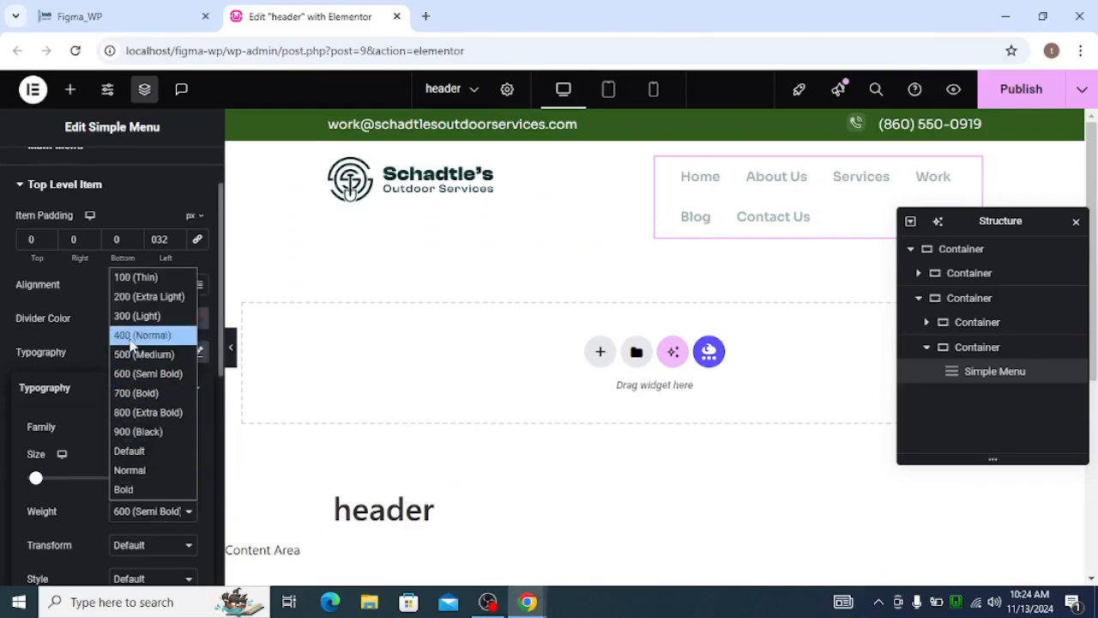
click(128, 335)
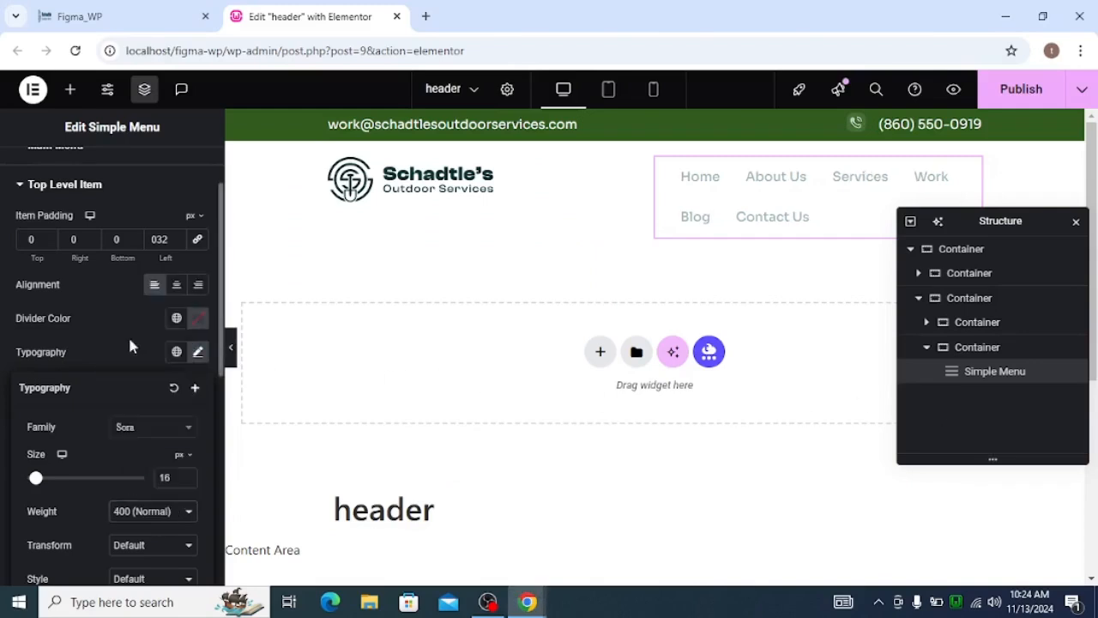
click(197, 352)
Inspect the active-state settings of the Simple Menu's top-level items and the typography shown with them.
scroll(94, 349, down, 1)
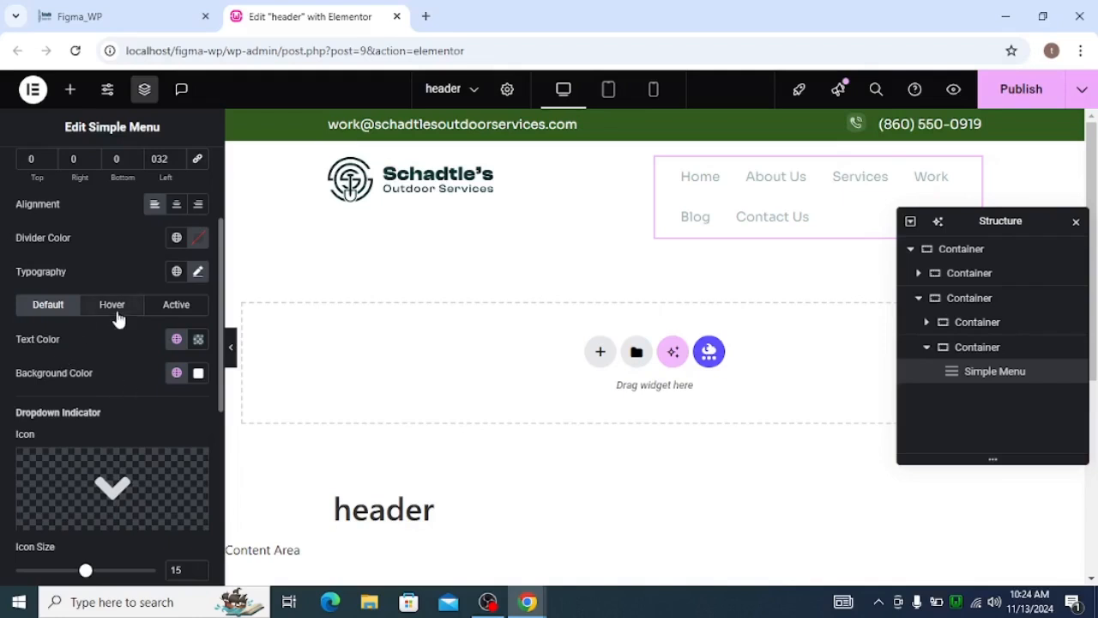
click(163, 314)
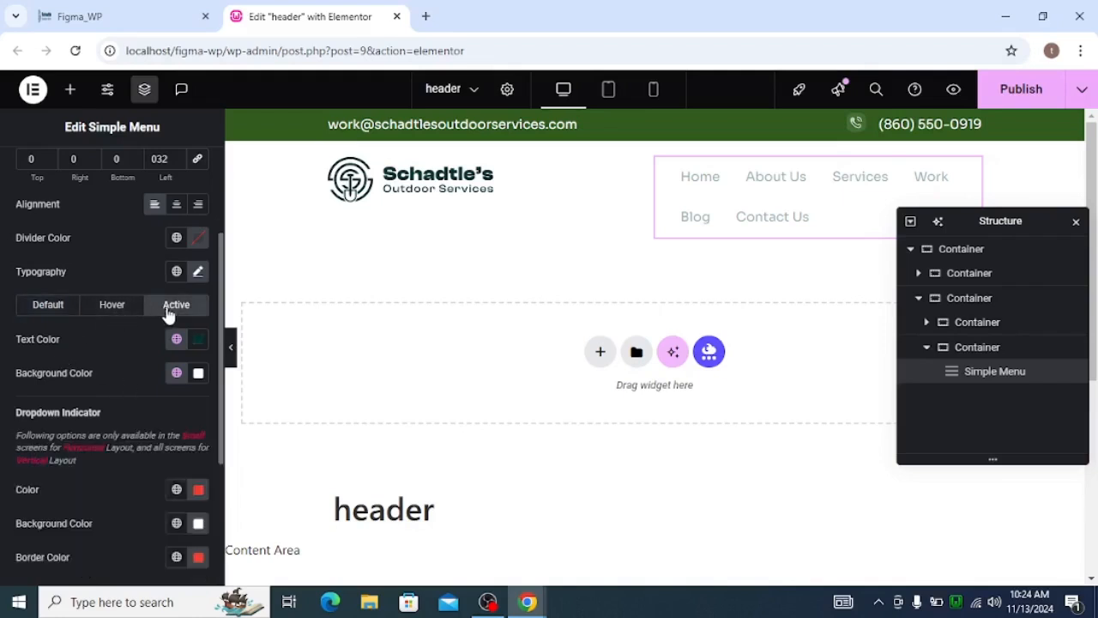
click(197, 272)
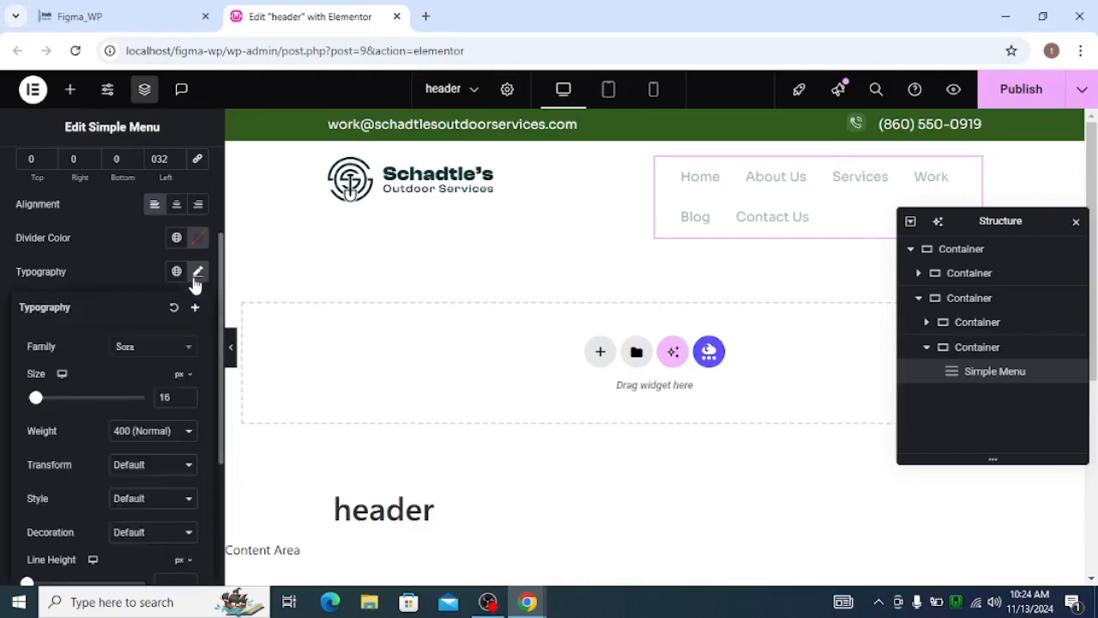
click(196, 272)
scroll(118, 365, down, 1)
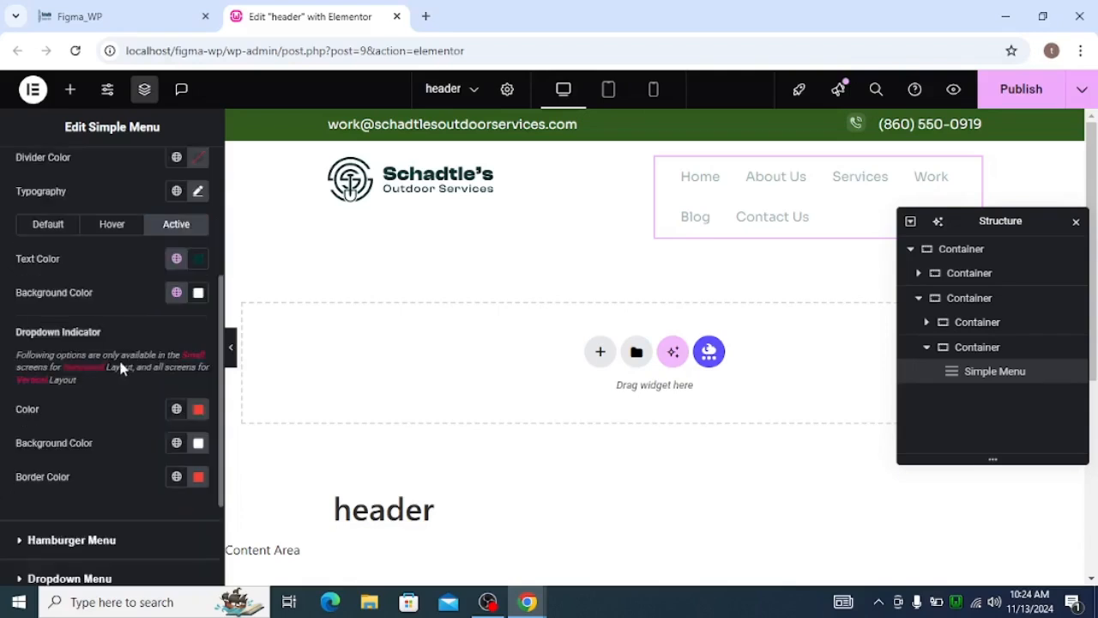
scroll(120, 367, up, 1)
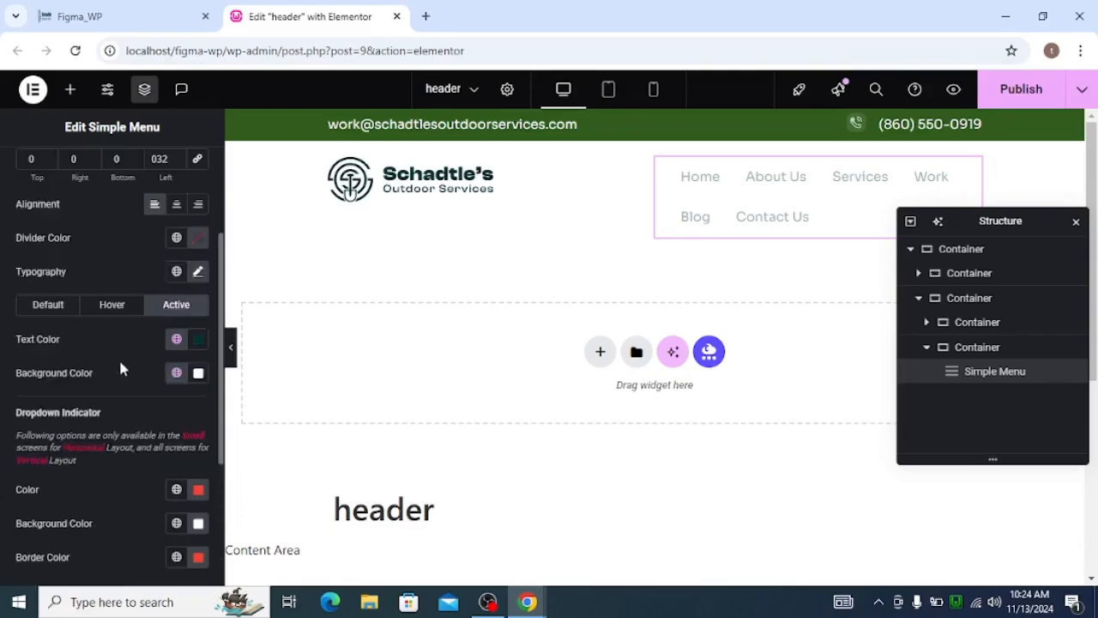
Set the typography weight of the Simple Menu's top-level items to 600 (Semi Bold) and publish the header.
click(59, 312)
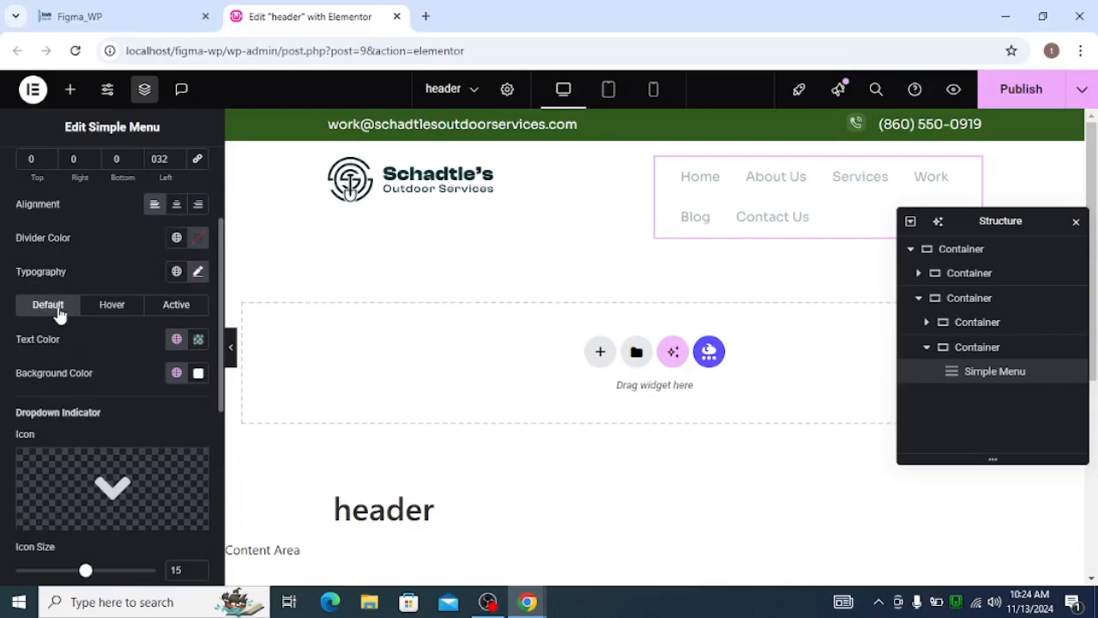
click(197, 273)
click(155, 432)
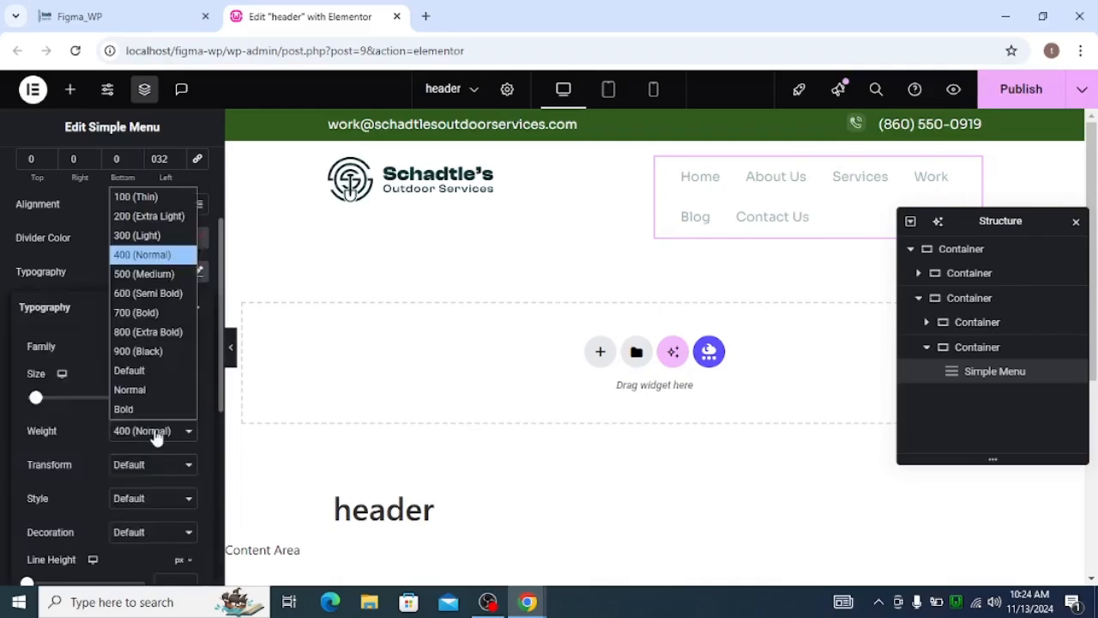
click(154, 293)
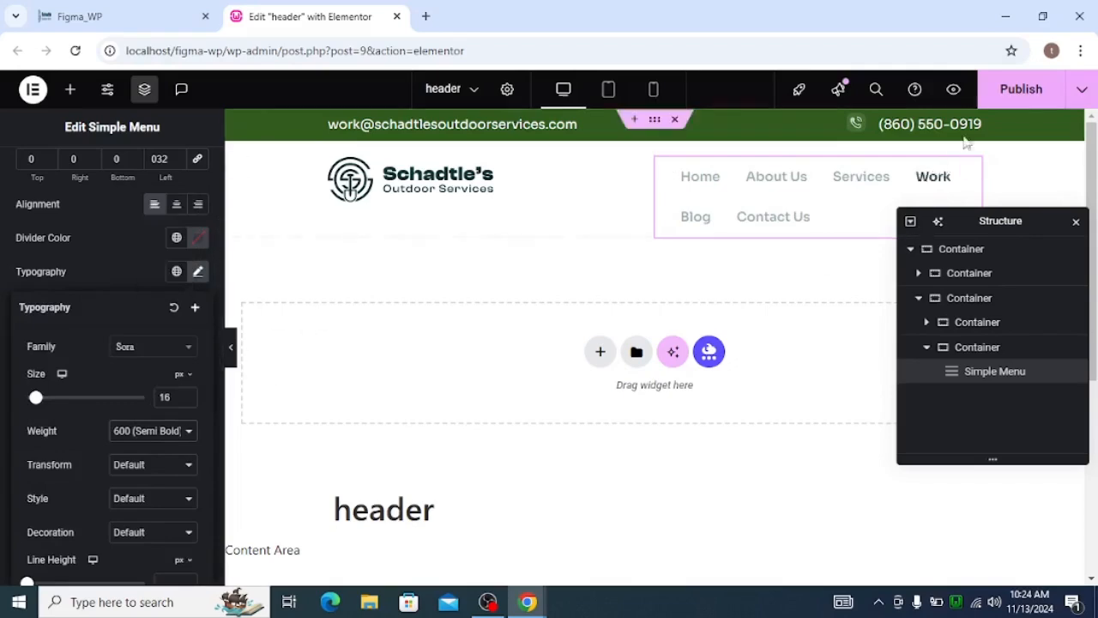
click(710, 227)
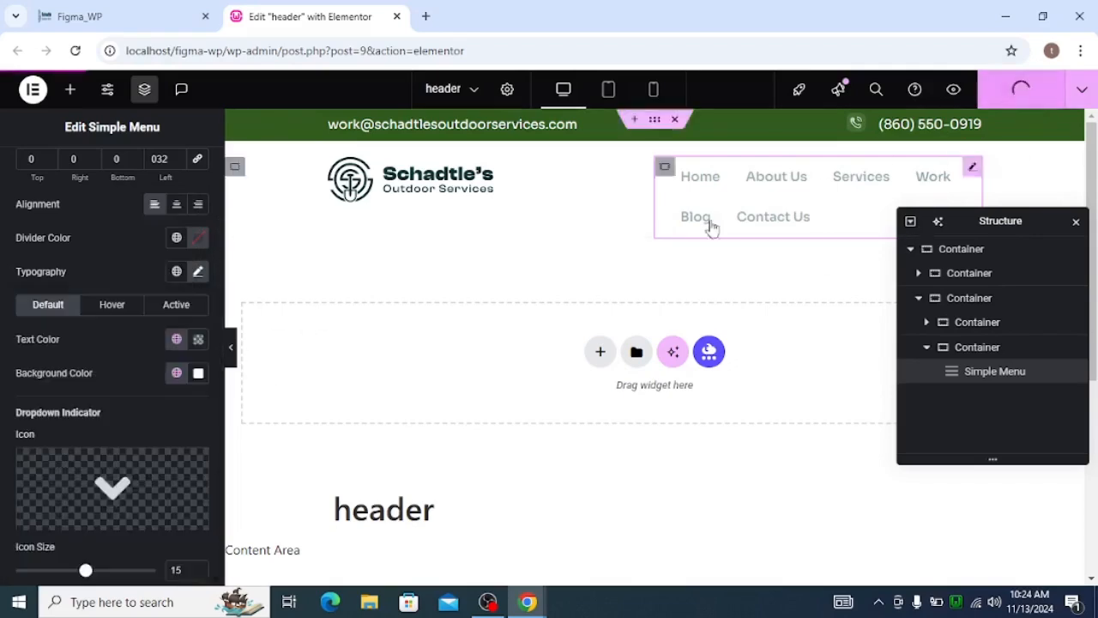
Review the top-level items' active-state options, then preview the menu at full width and on the reloaded Figma_WP home page.
click(176, 306)
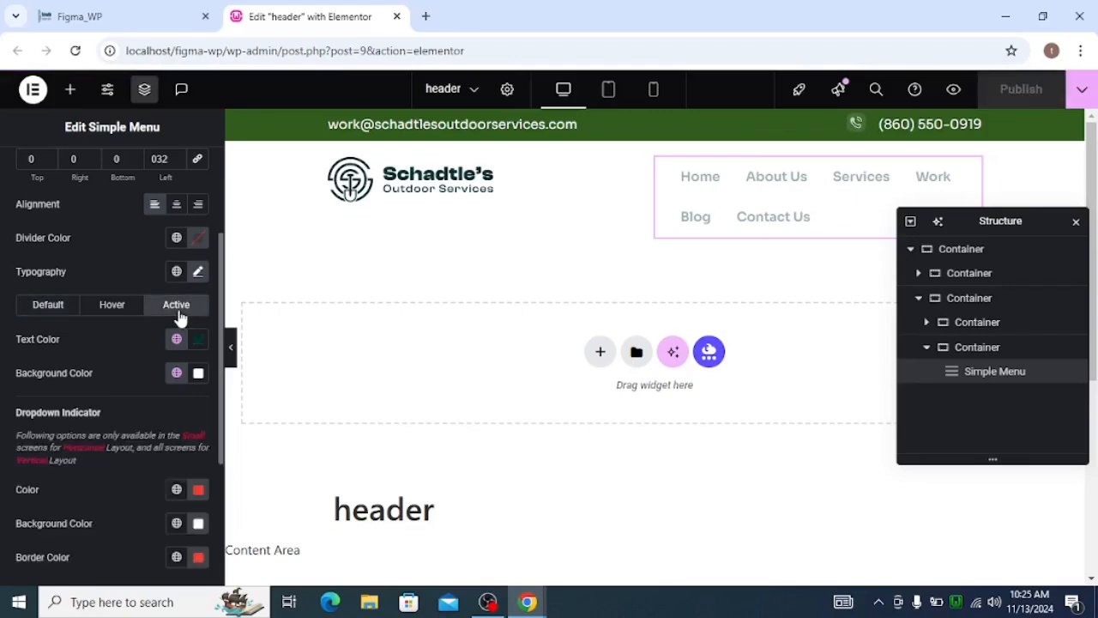
scroll(174, 367, down, 2)
scroll(174, 368, up, 3)
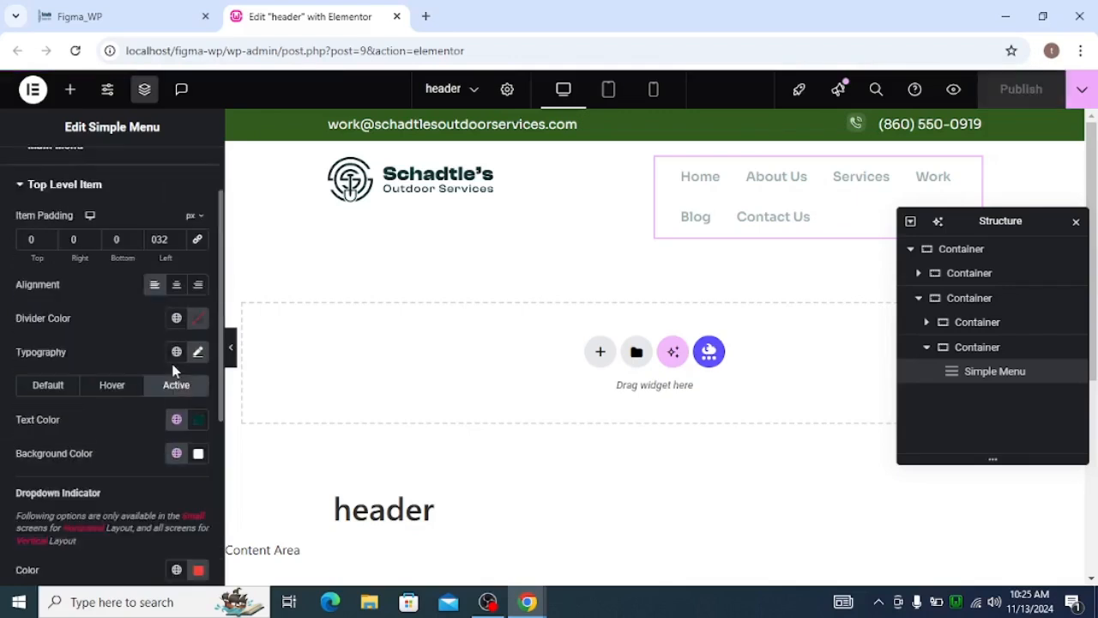
click(231, 348)
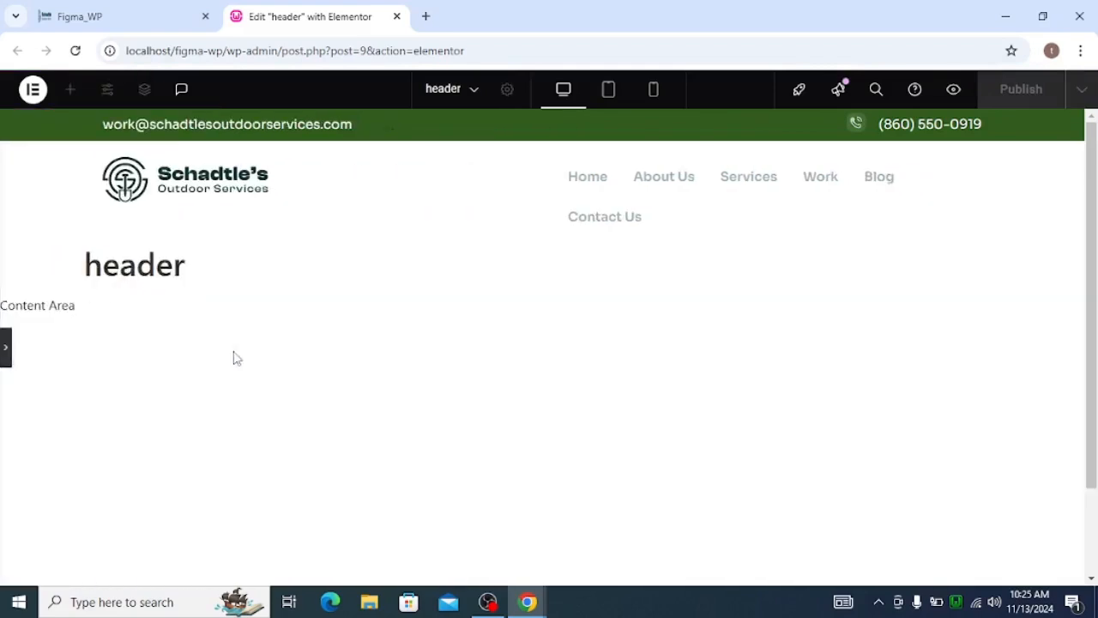
click(6, 351)
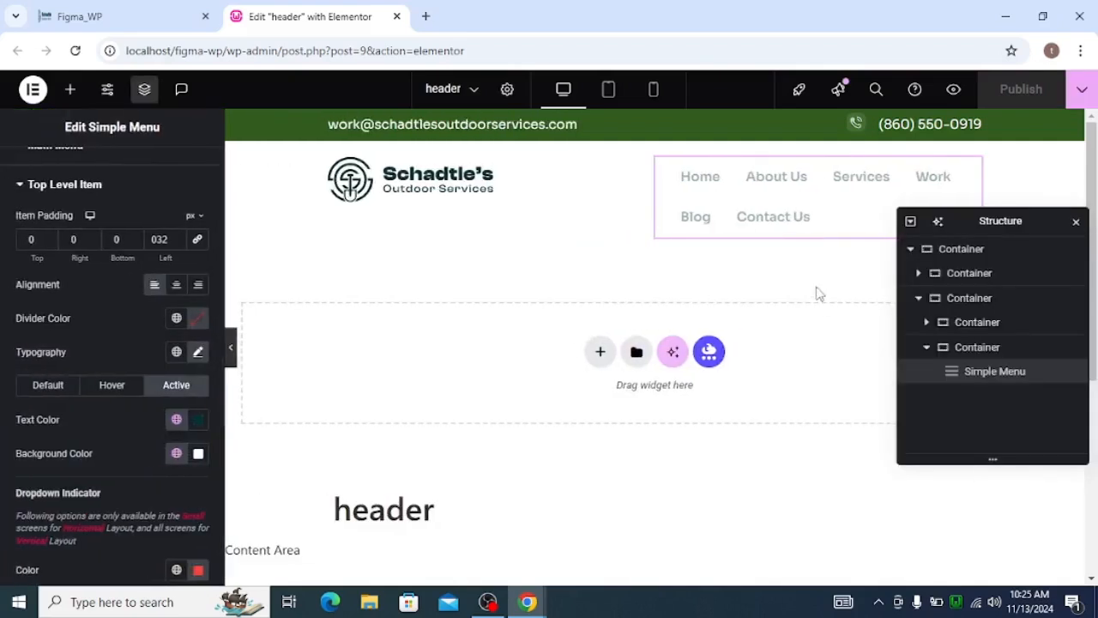
click(233, 348)
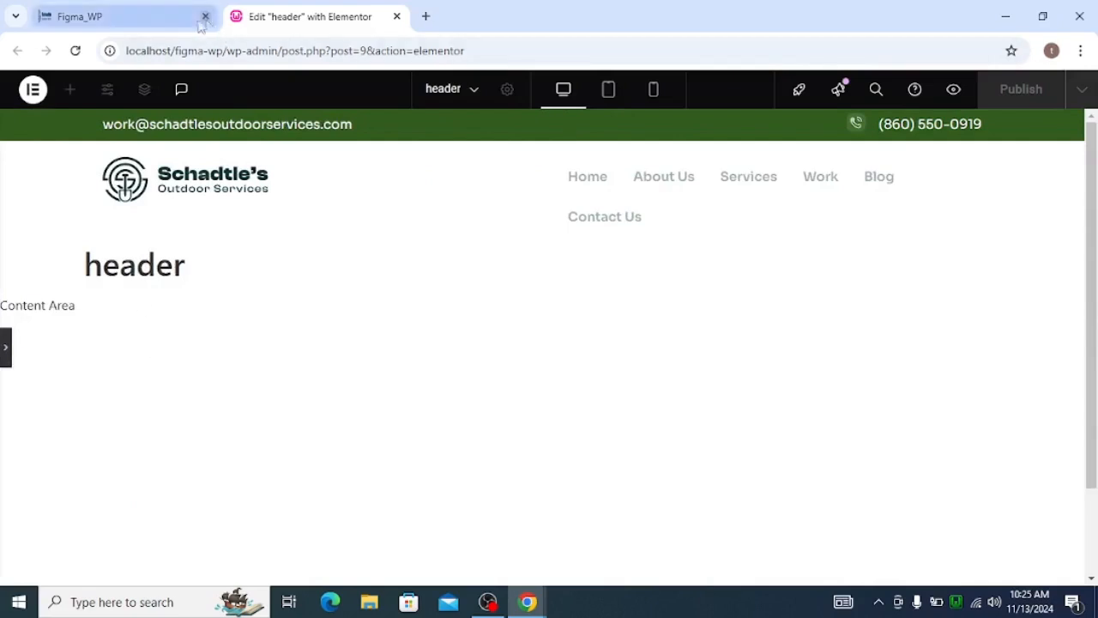
click(148, 26)
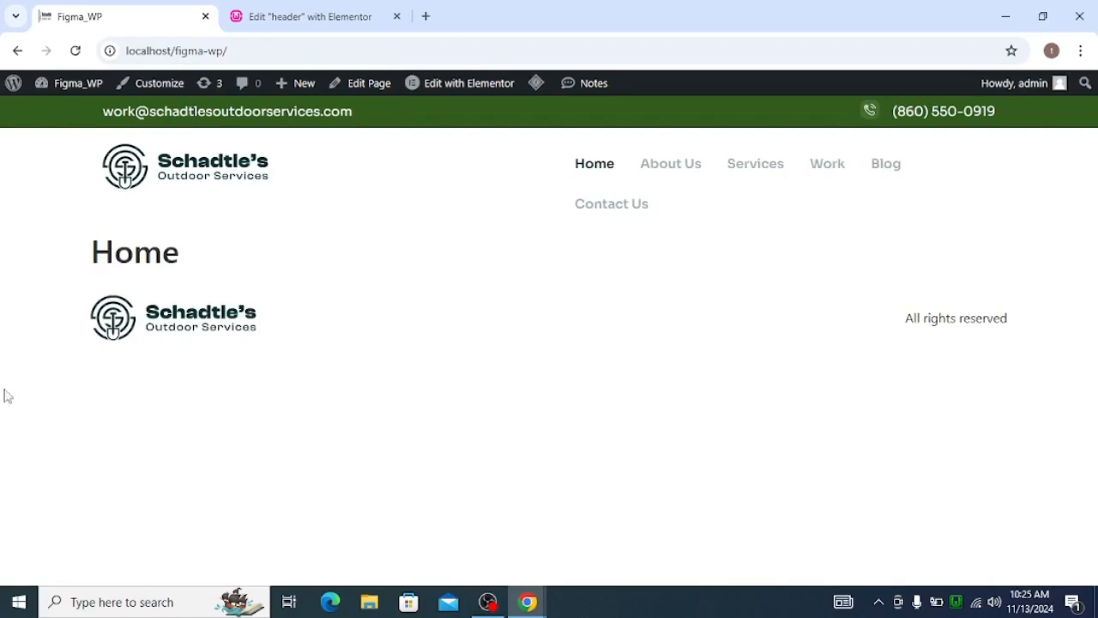
Return to the header editor and set the font size of the Simple Menu's top-level items to 14 px.
click(288, 16)
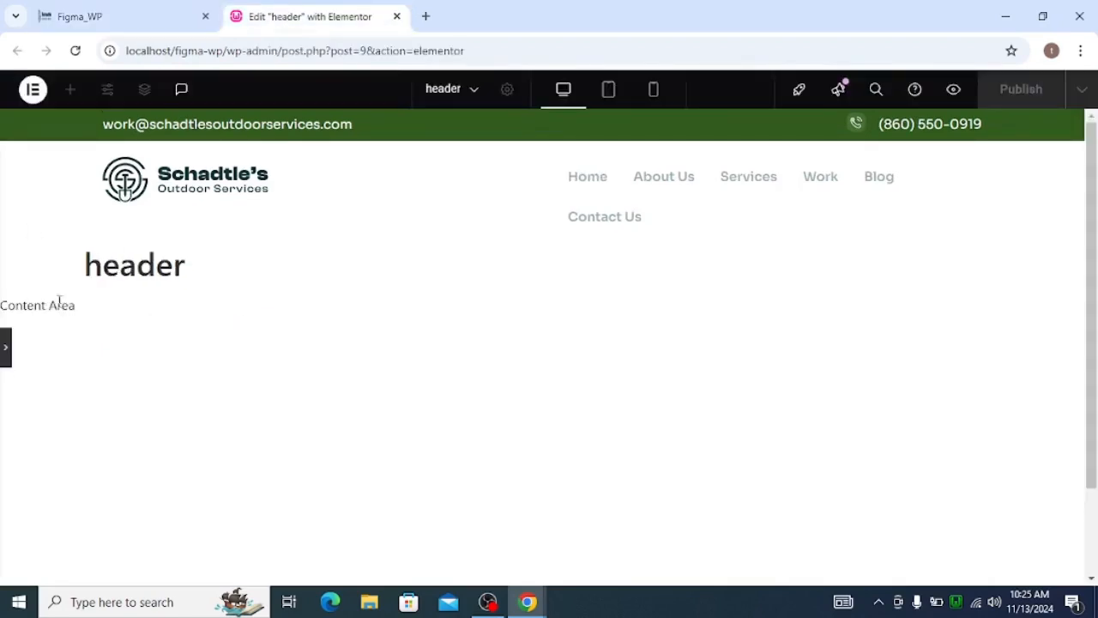
click(5, 347)
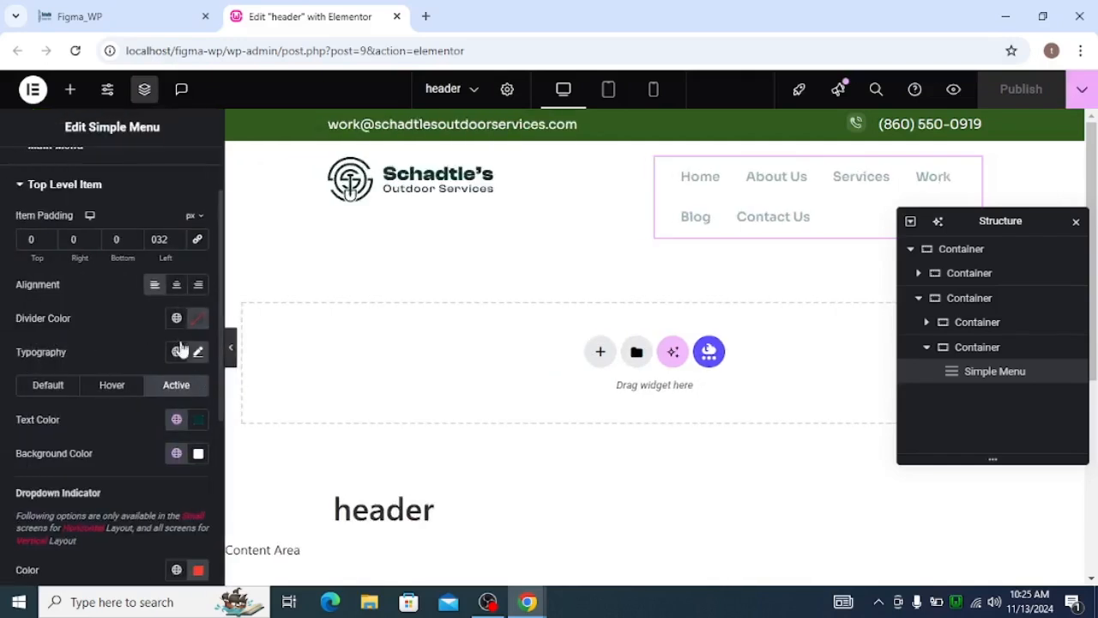
scroll(137, 317, up, 1)
scroll(142, 325, down, 3)
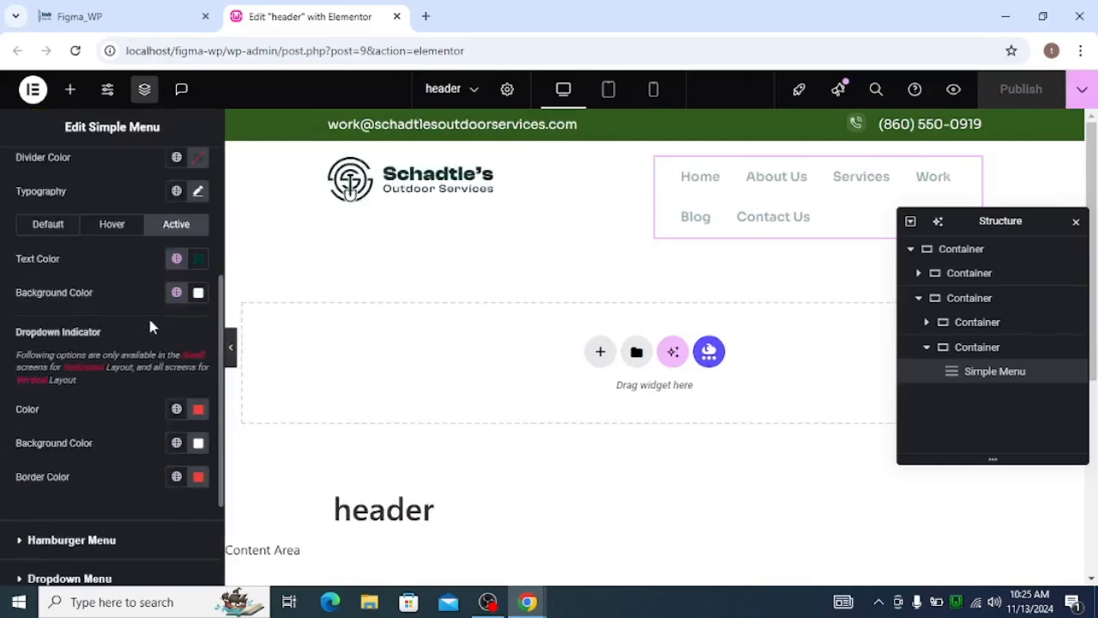
scroll(149, 323, up, 2)
click(197, 352)
click(180, 476)
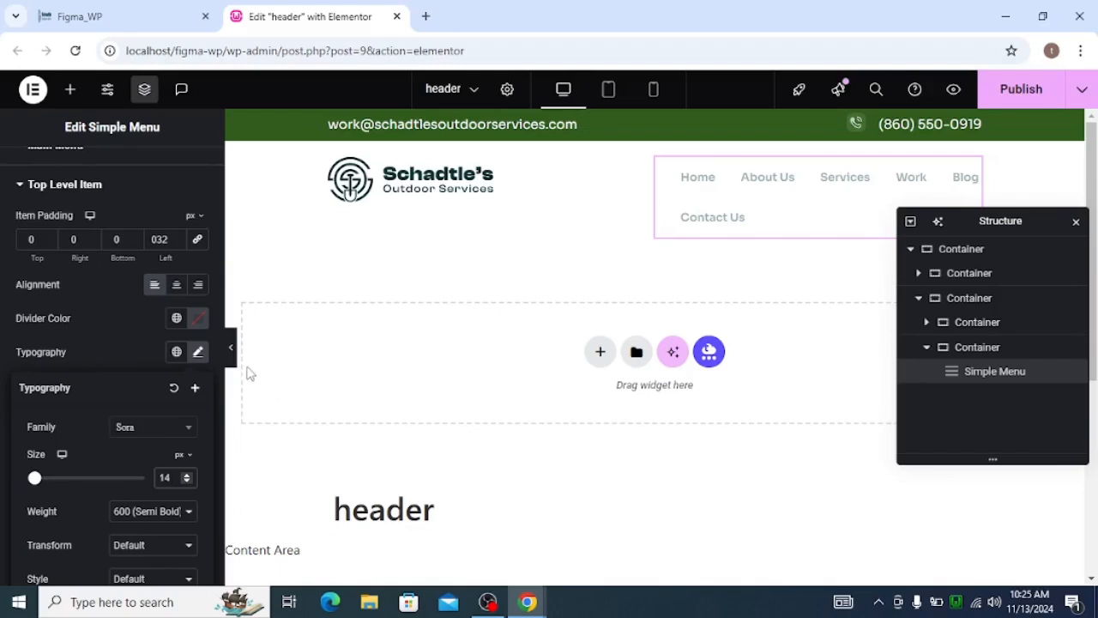
Publish the header, preview it at full width and reload the Figma_WP home page to check the menu layout.
click(1001, 89)
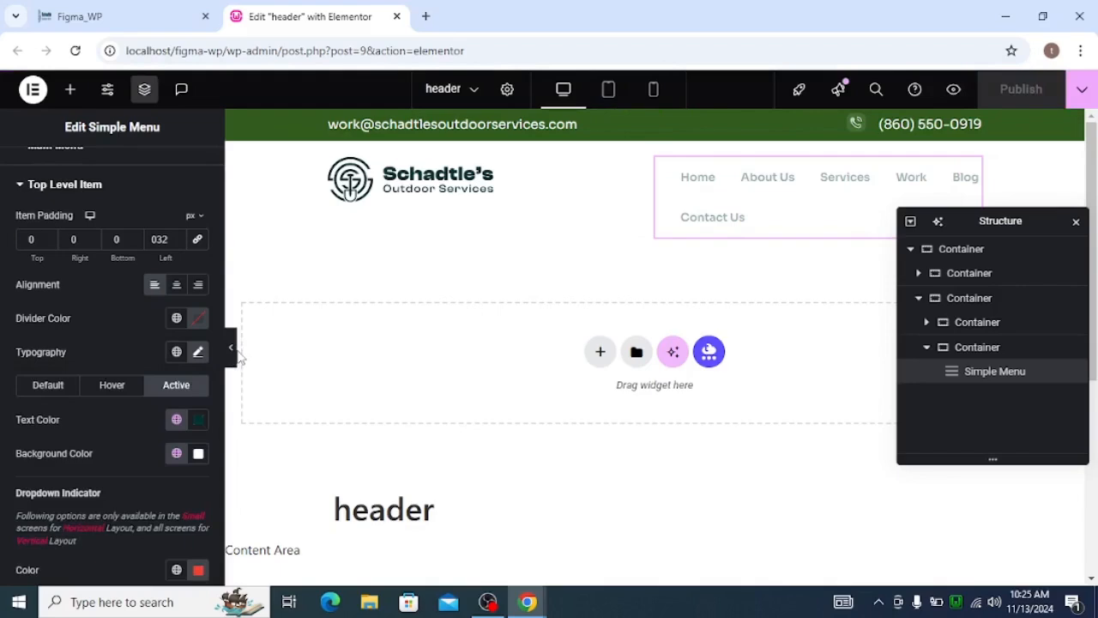
click(230, 348)
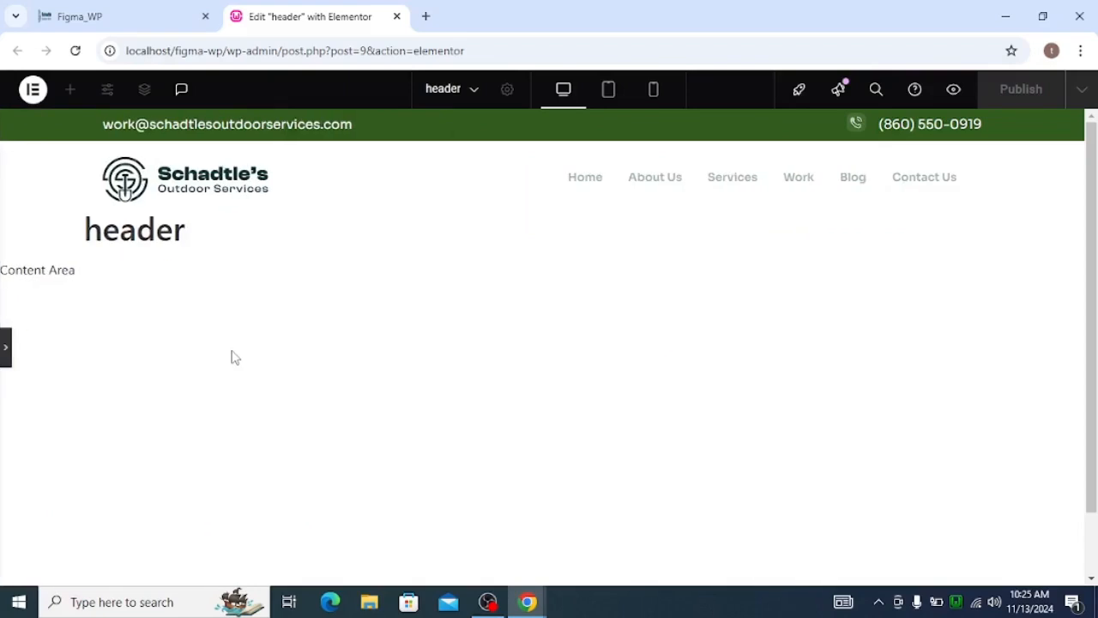
click(98, 16)
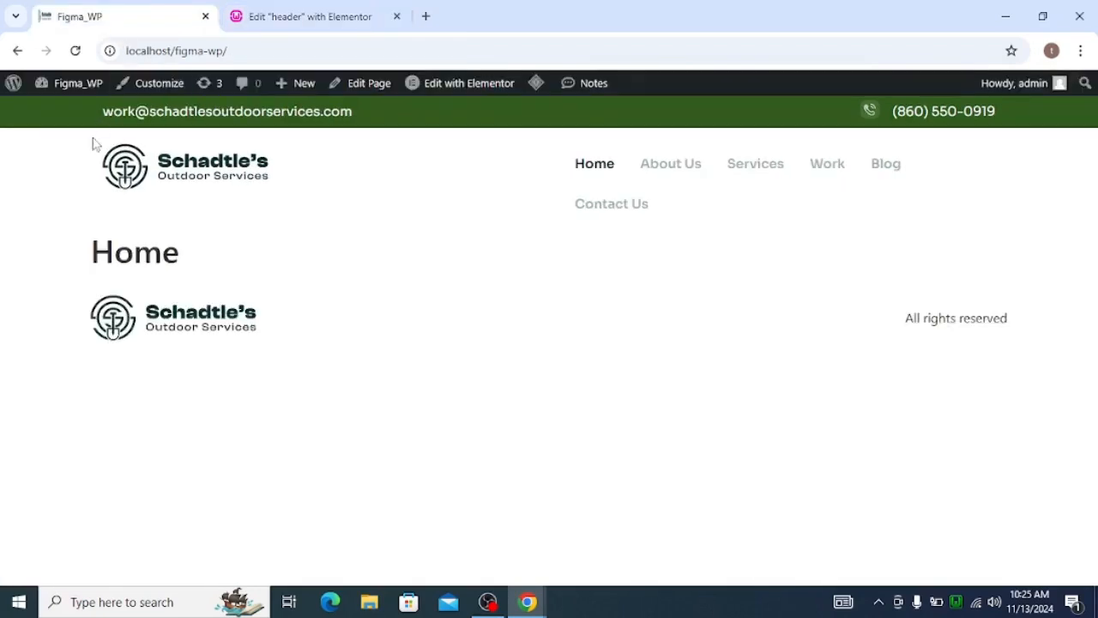
click(75, 50)
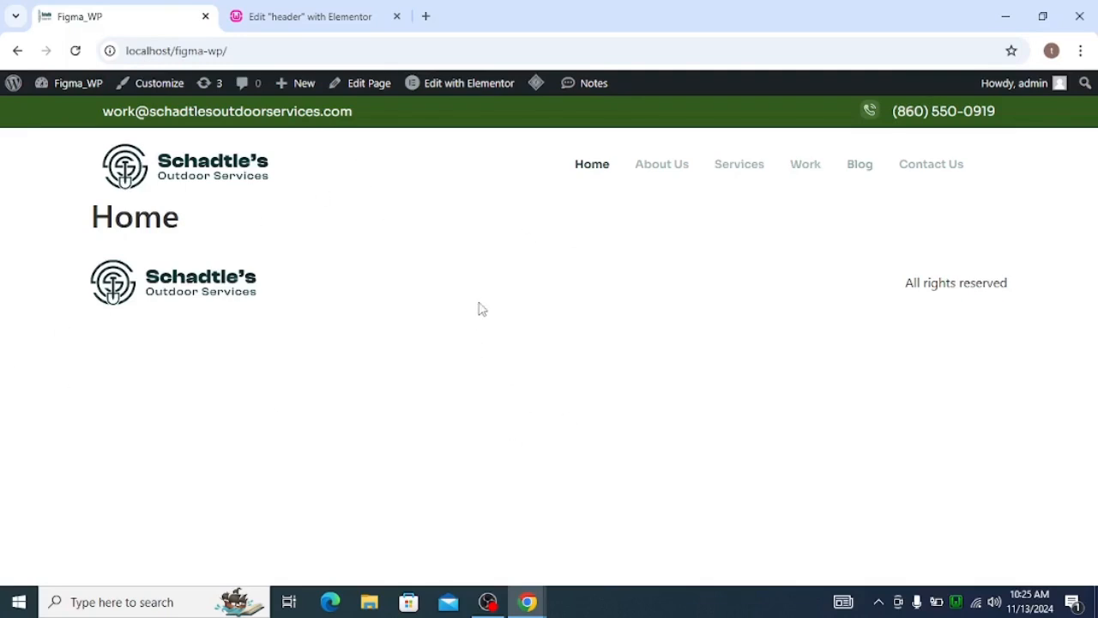
Switch to the Figma design and inspect the properties of the hero section's headline text.
key(alt+Tab)
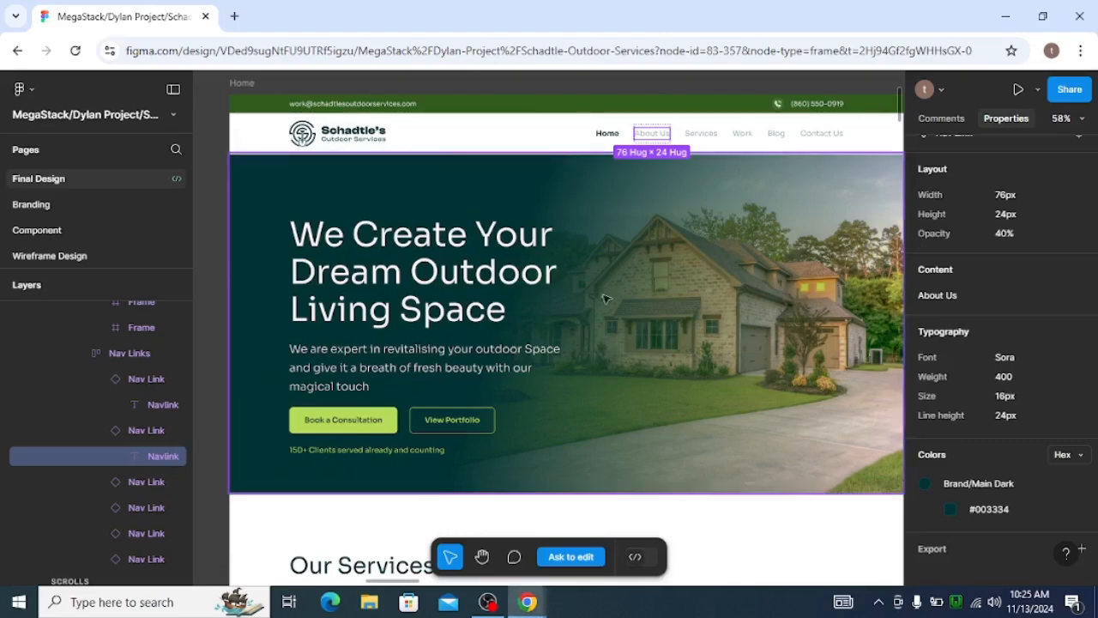
click(385, 244)
double_click(385, 245)
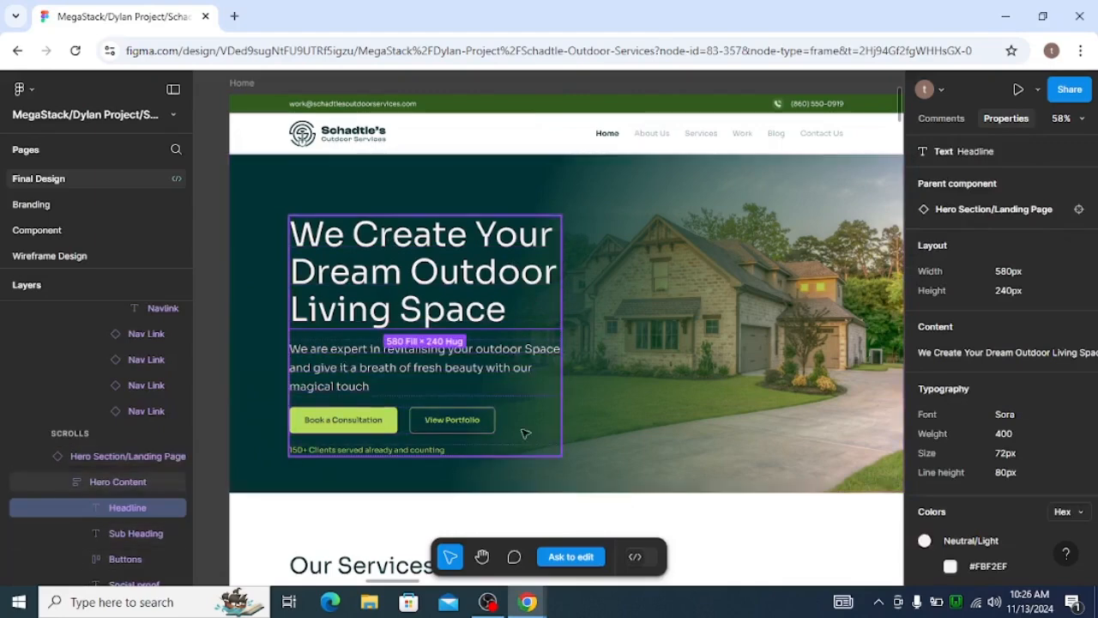
key(alt+Tab)
click(266, 15)
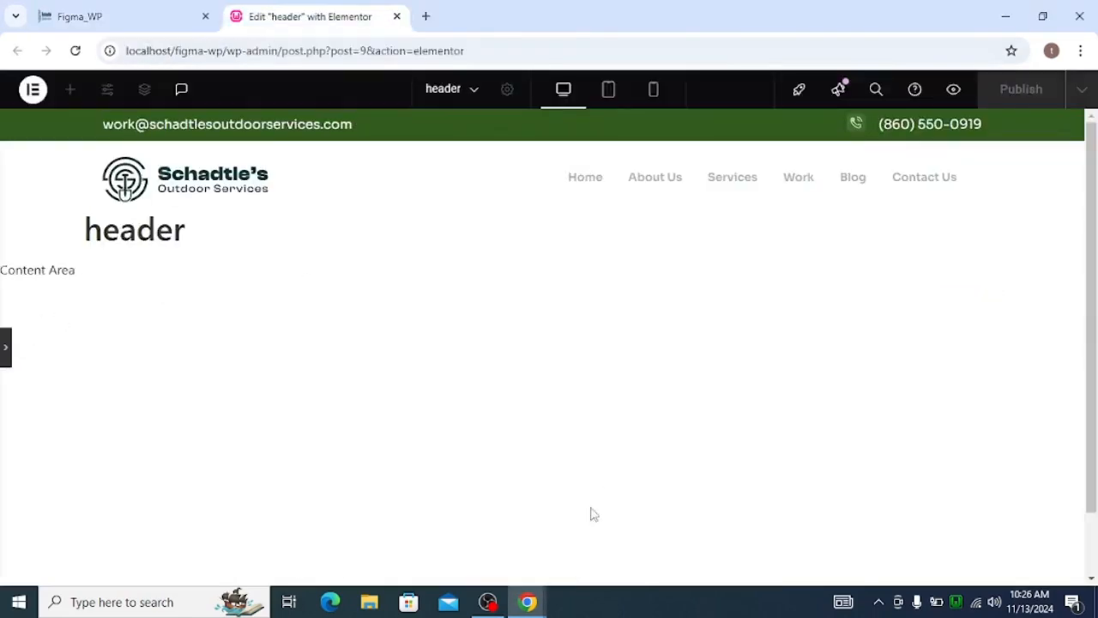
click(487, 600)
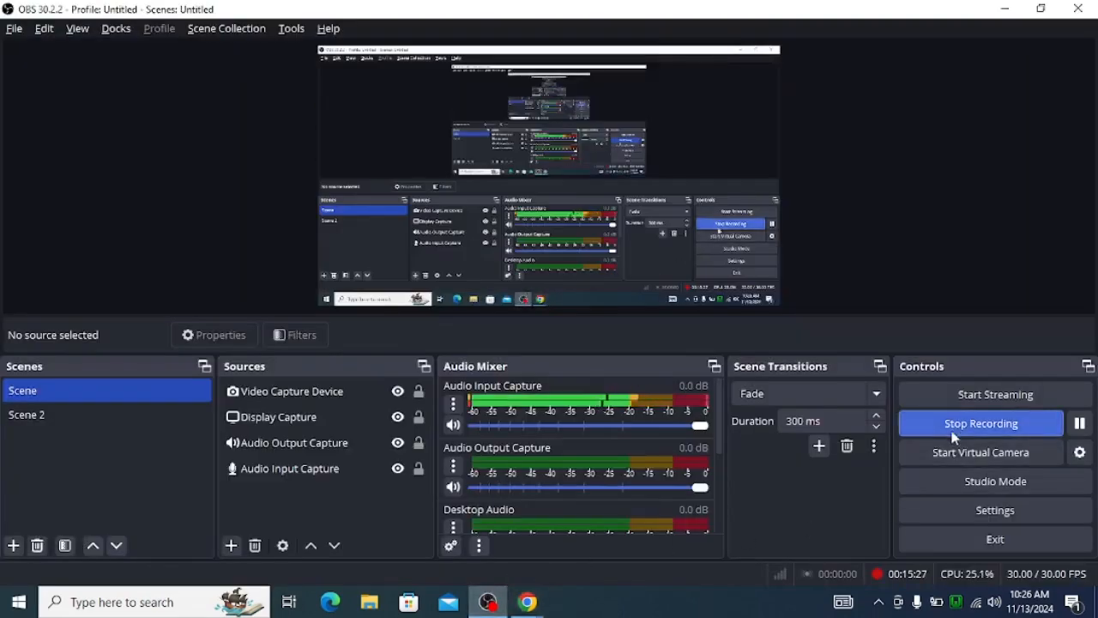